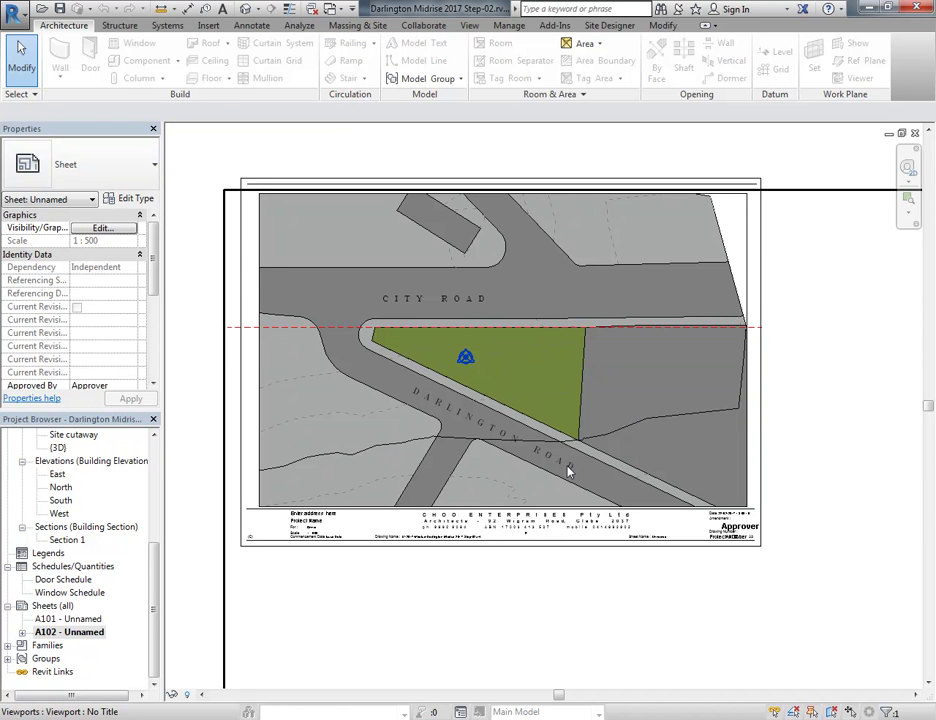
Open the True North floor plan view
scroll(148, 497, up, 5)
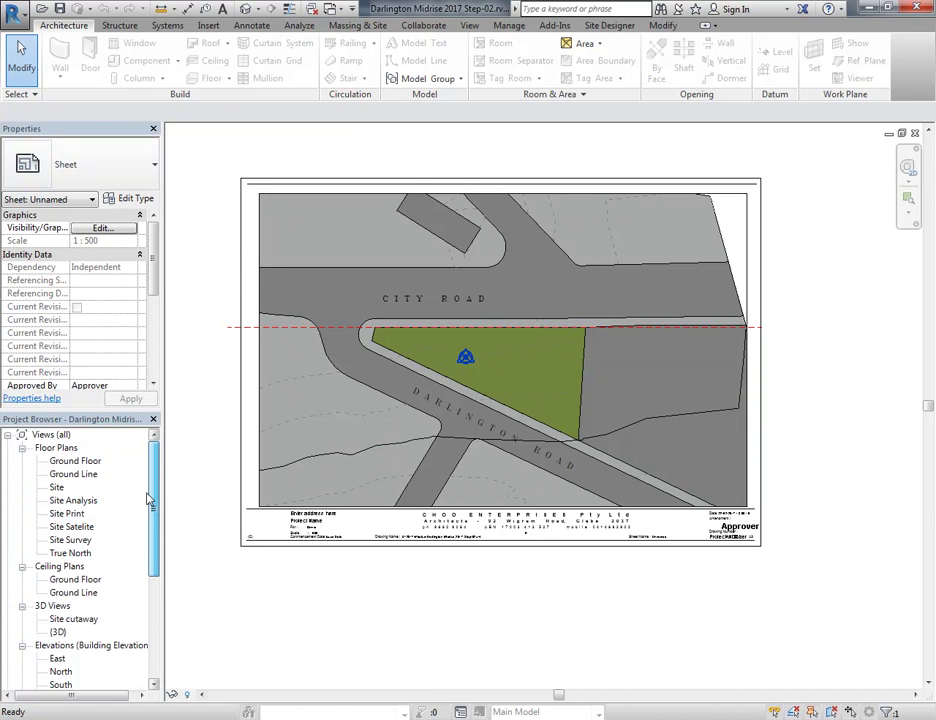
double_click(70, 553)
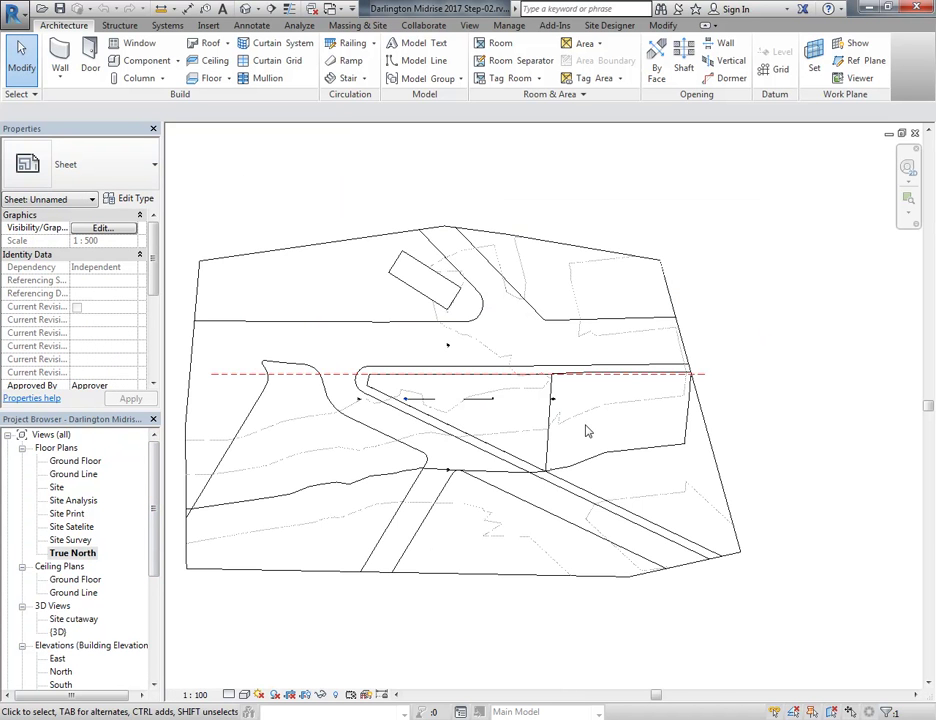
double_click(68, 541)
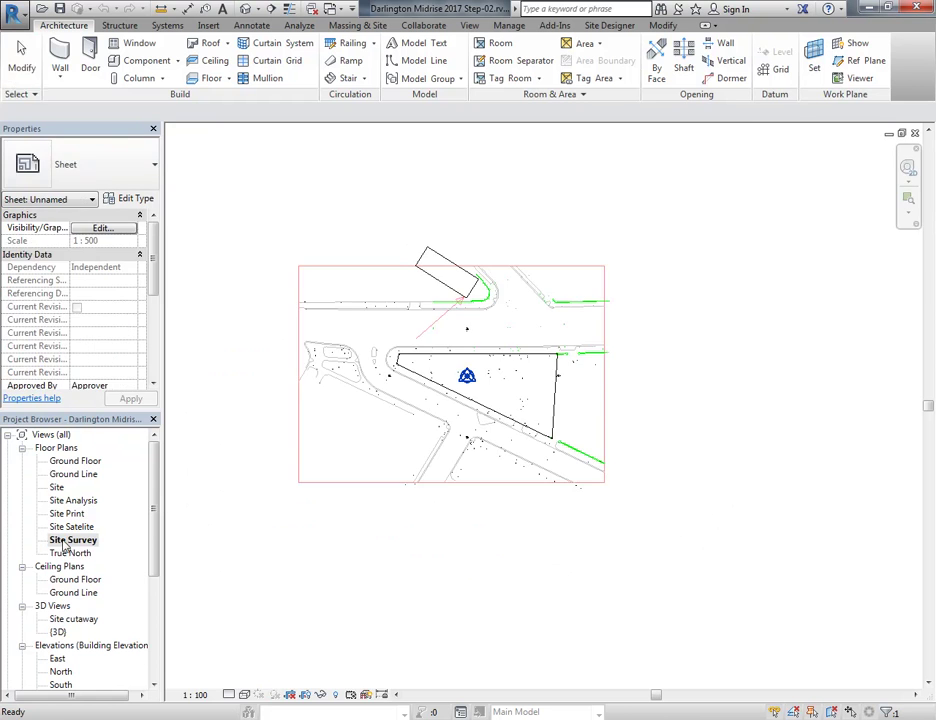
double_click(66, 552)
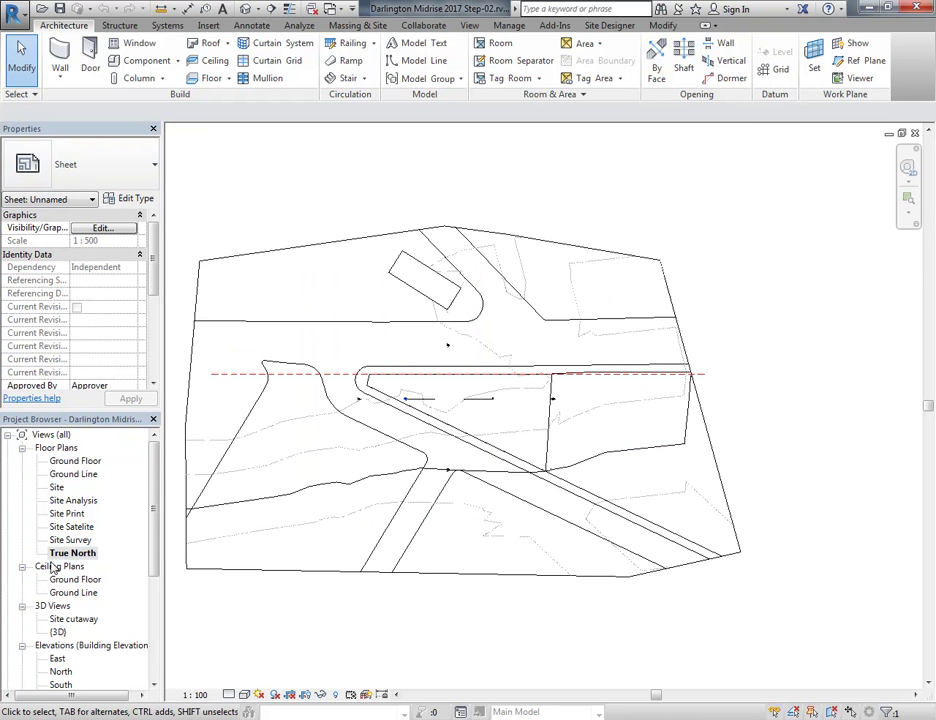
Open the sun settings of the True North view and set the solar study type to Still
click(259, 694)
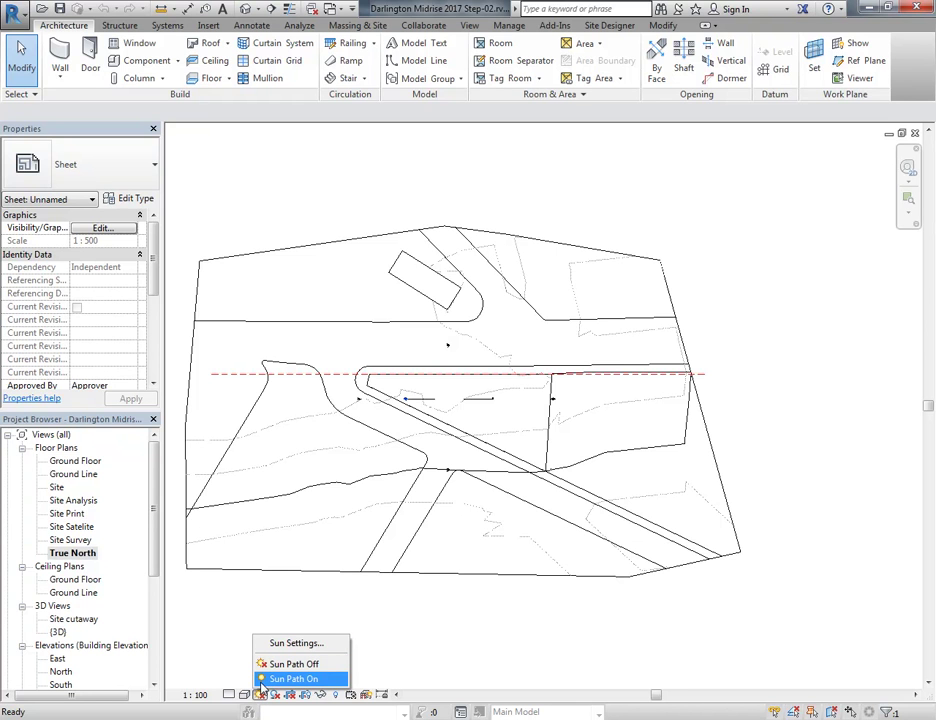
click(266, 644)
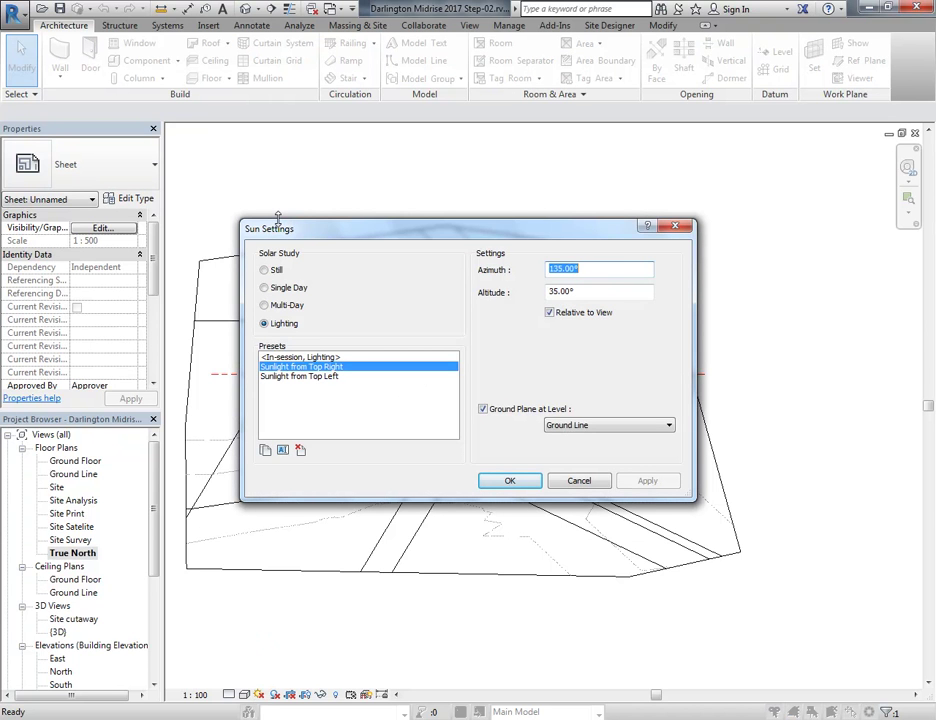
click(265, 271)
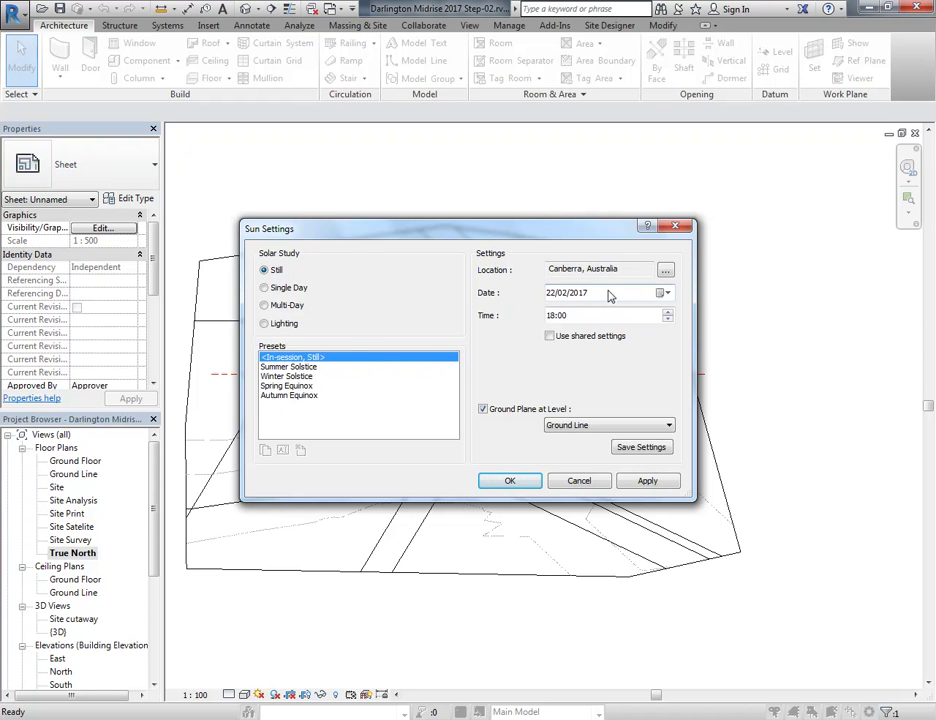
Open the project location settings from the solar study and define the location by Default City List
click(666, 273)
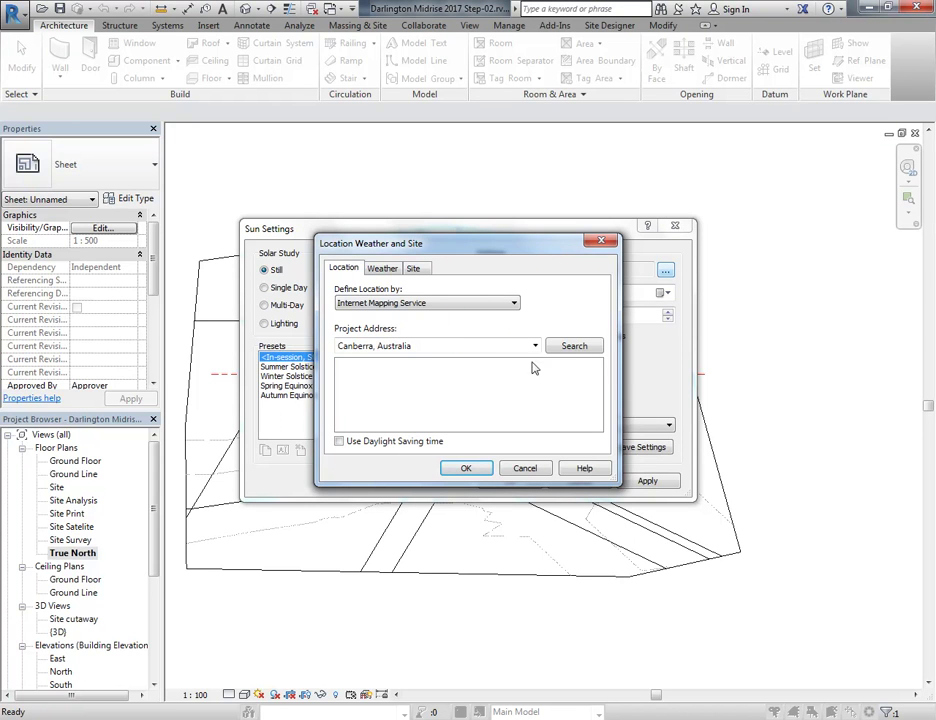
click(497, 306)
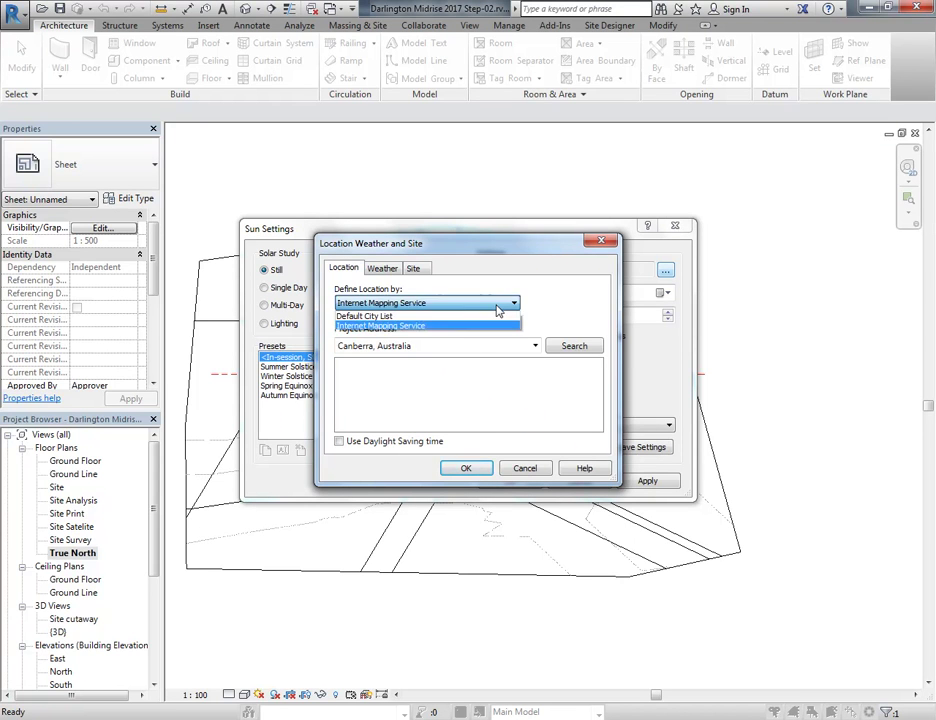
click(366, 315)
Set the project city to Sydney, Australia and accept the location
click(477, 356)
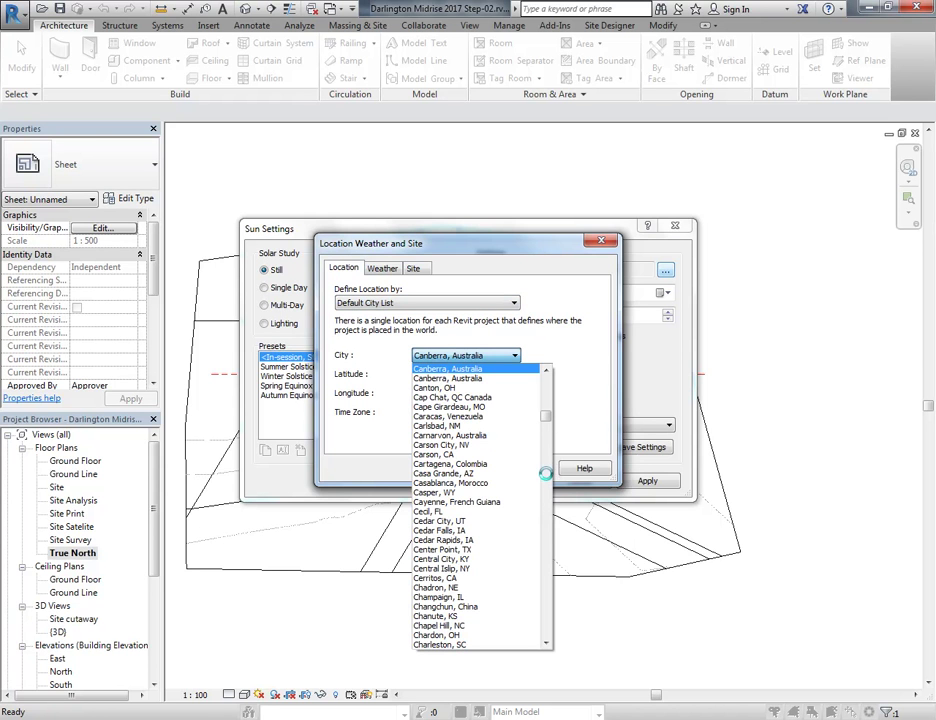
click(403, 360)
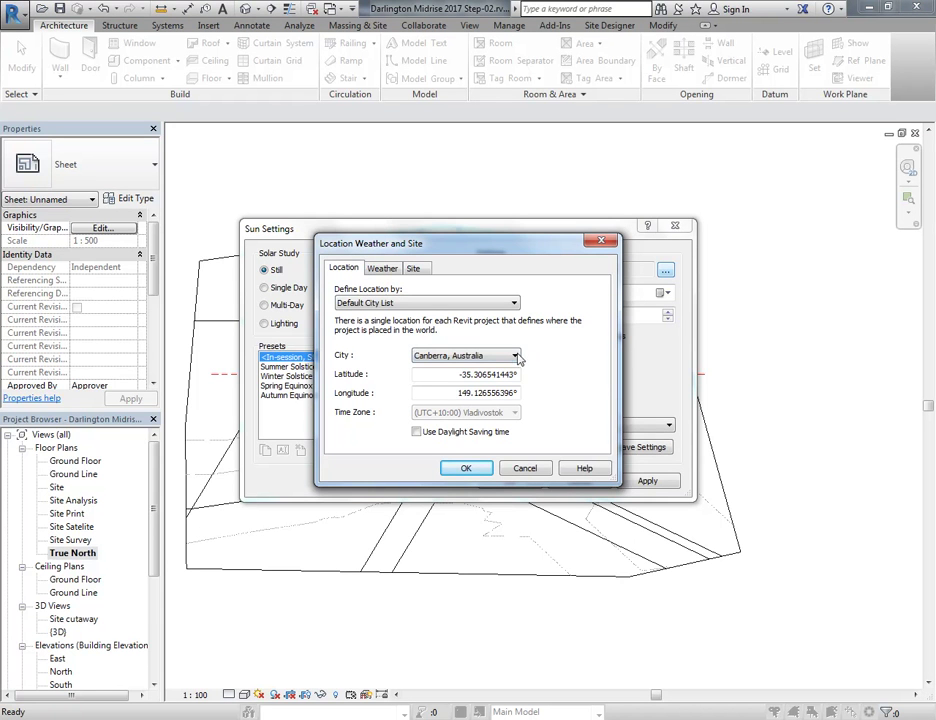
click(514, 356)
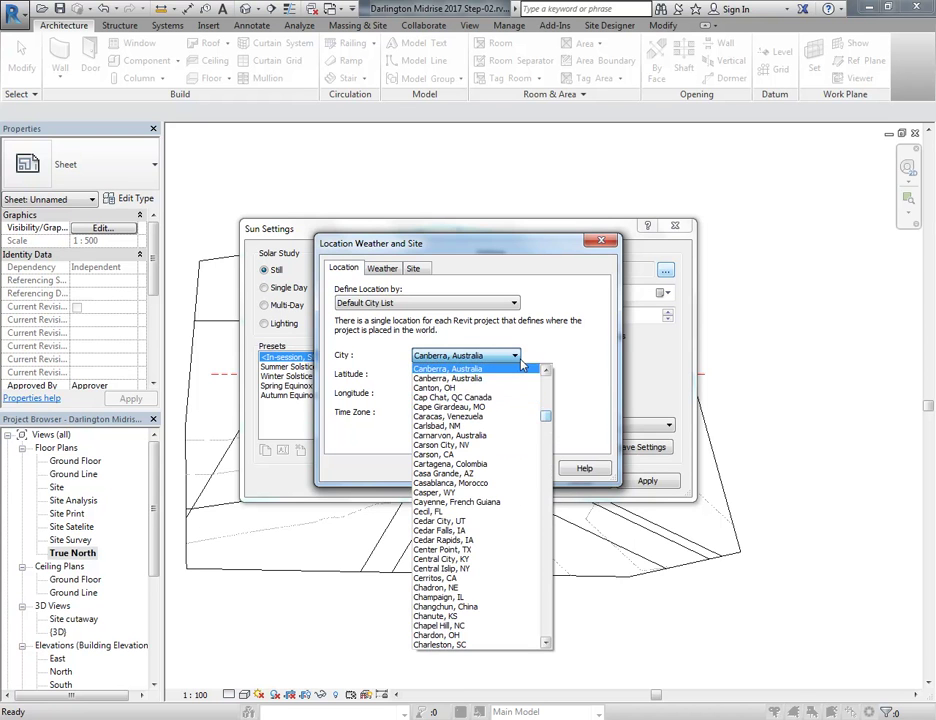
click(500, 370)
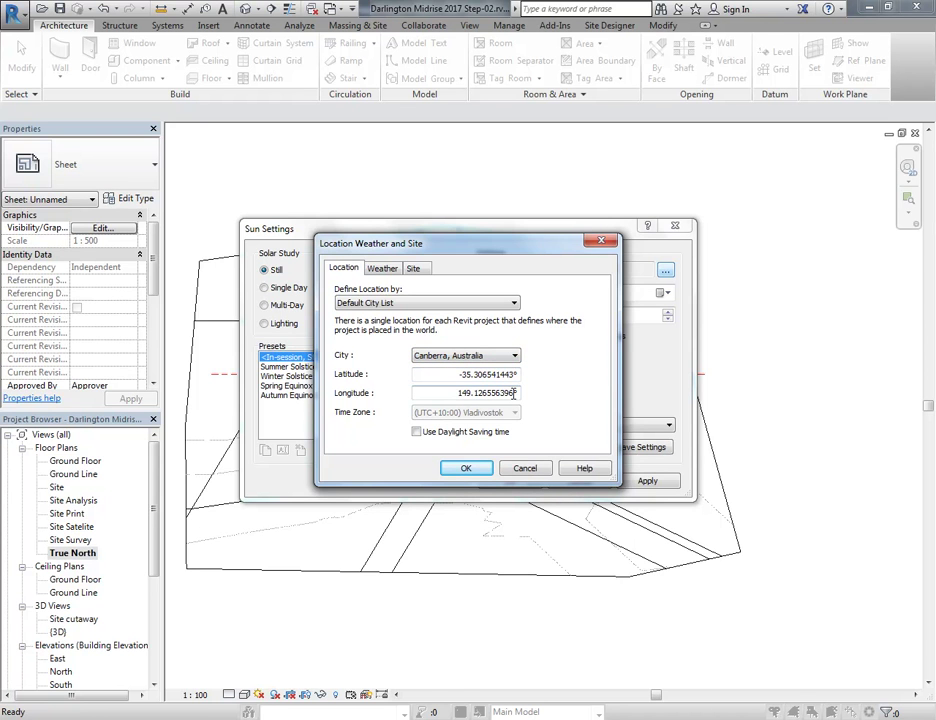
click(514, 356)
drag(547, 418, 548, 600)
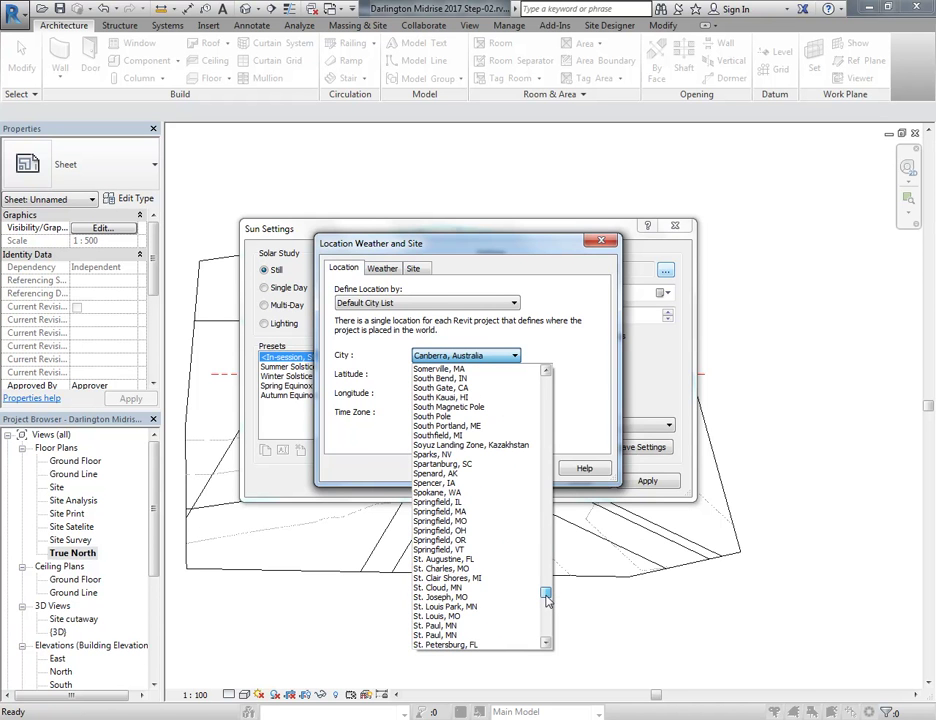
scroll(437, 470, up, 5)
scroll(437, 470, up, 1)
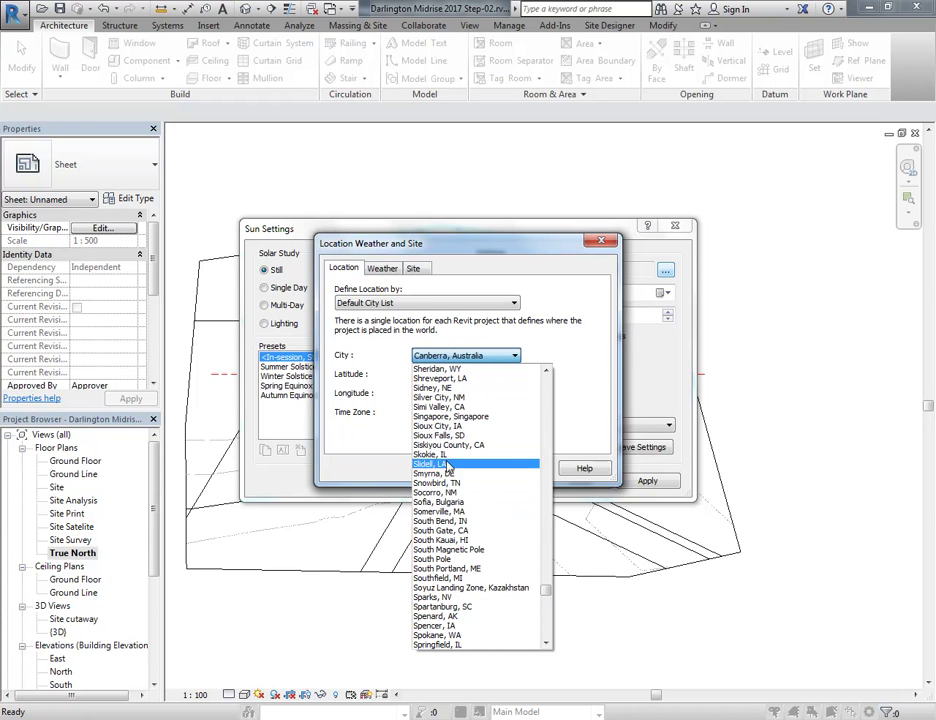
scroll(446, 468, up, 3)
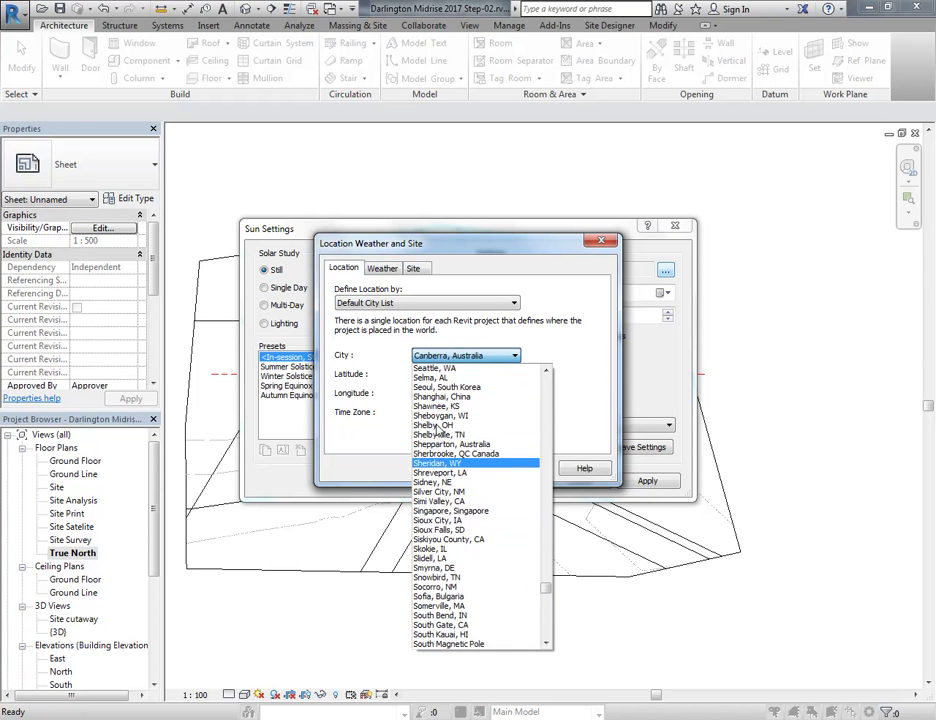
scroll(437, 460, down, 11)
scroll(437, 468, down, 9)
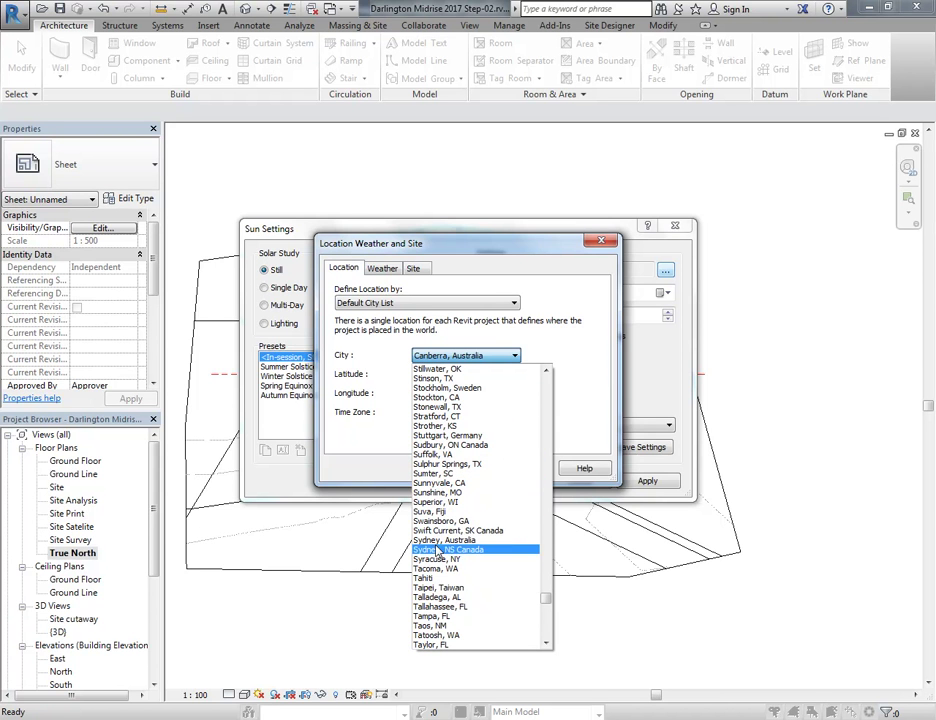
click(437, 540)
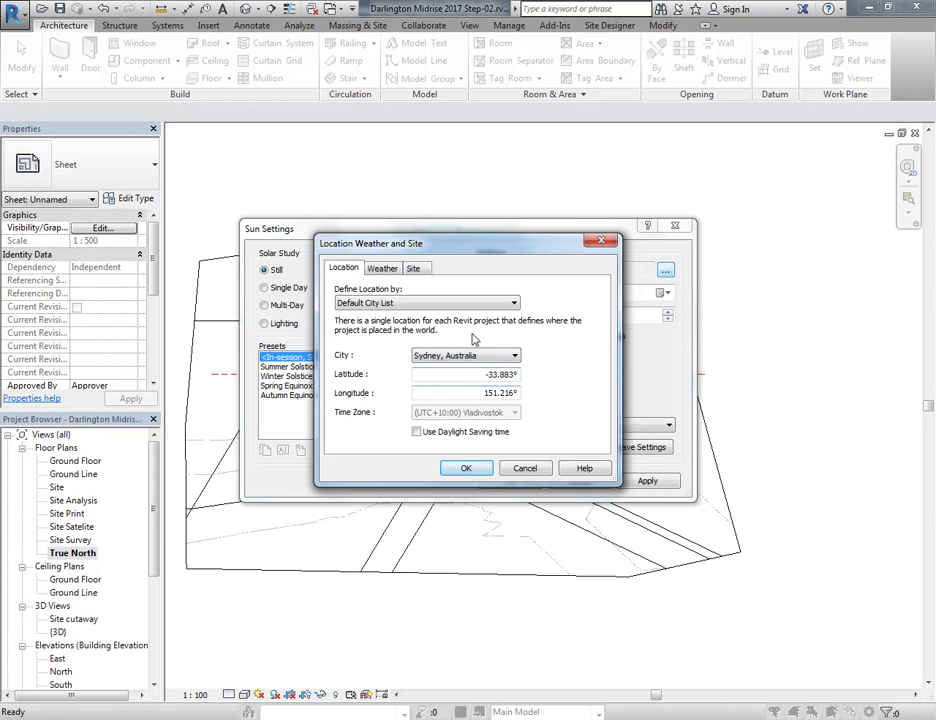
click(465, 468)
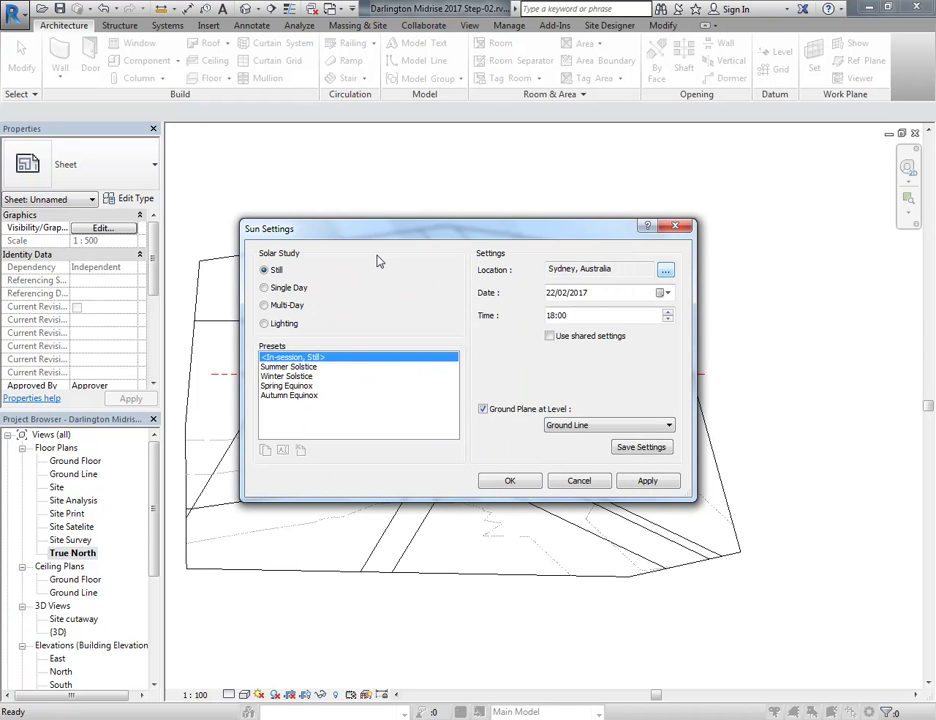
Compare the dates and times of the summer solstice, winter solstice, spring equinox and autumn equinox presets
click(292, 366)
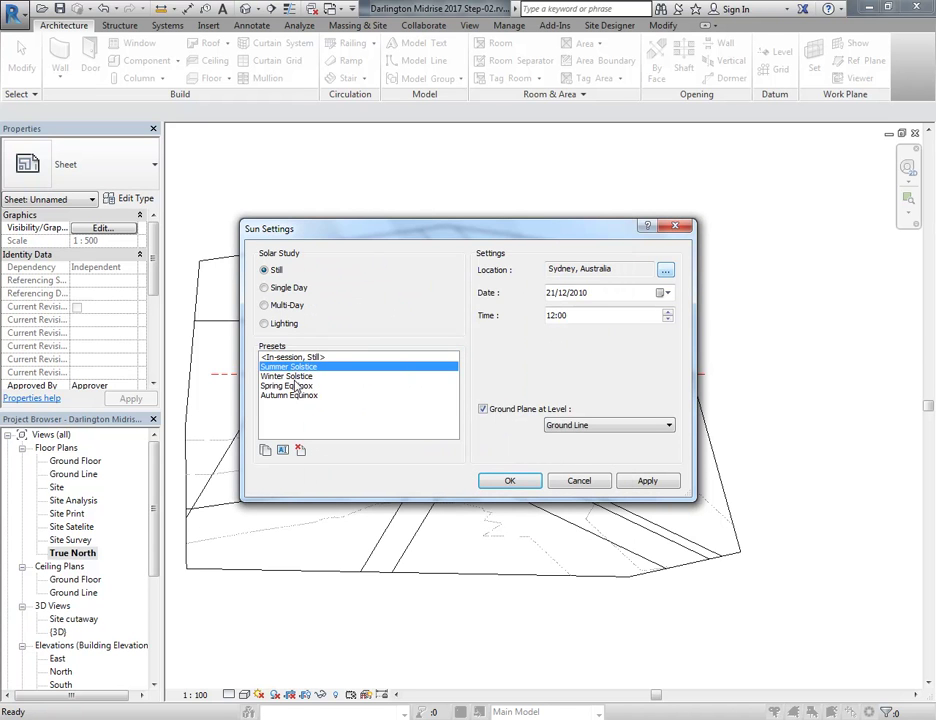
click(294, 376)
click(292, 386)
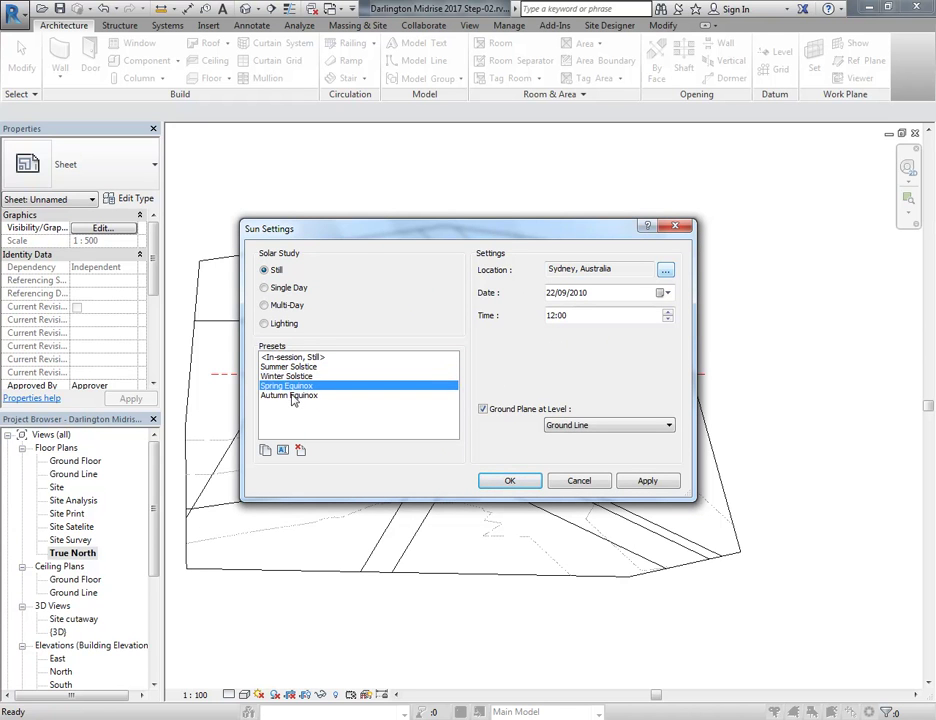
click(292, 396)
click(290, 366)
click(287, 375)
click(288, 366)
click(286, 375)
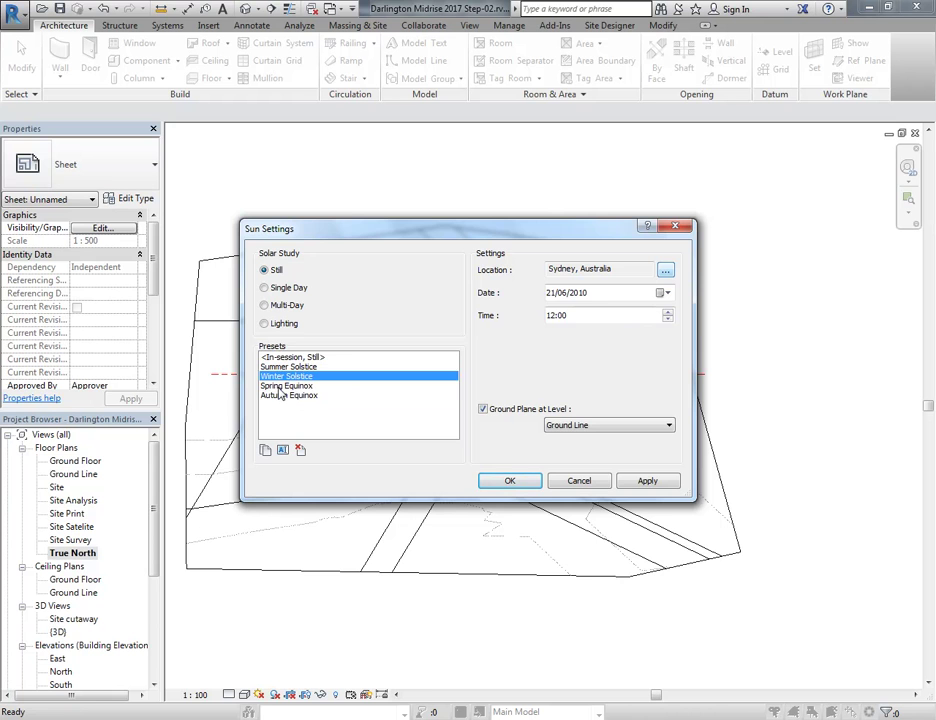
click(287, 386)
click(289, 395)
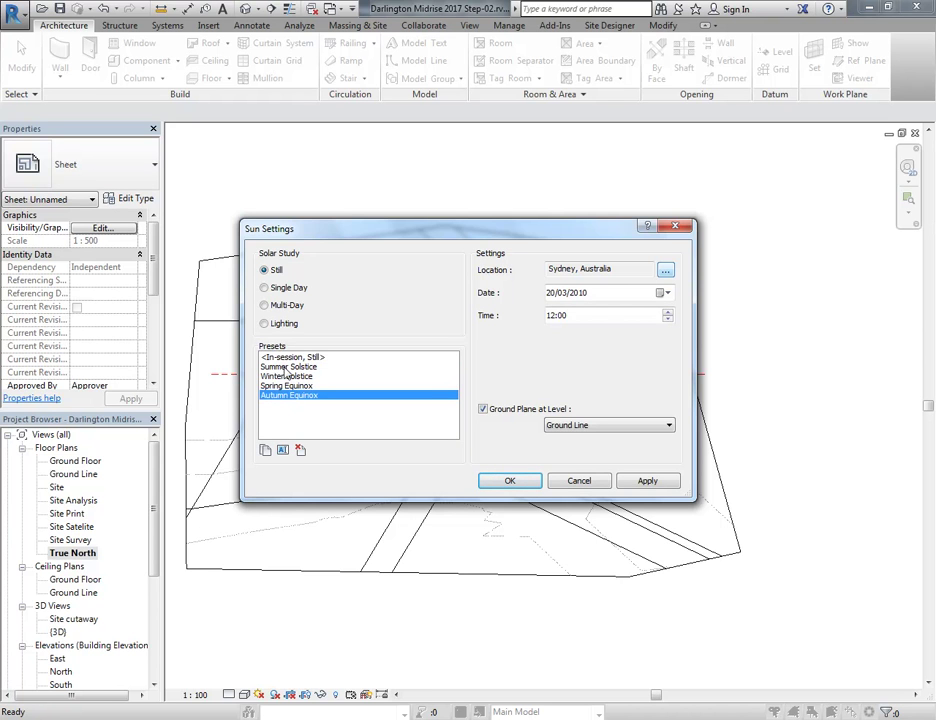
click(287, 386)
click(289, 395)
click(287, 386)
click(288, 396)
key(Up)
key(Up)
key(Down)
key(Down)
click(284, 387)
click(285, 385)
click(285, 396)
click(285, 385)
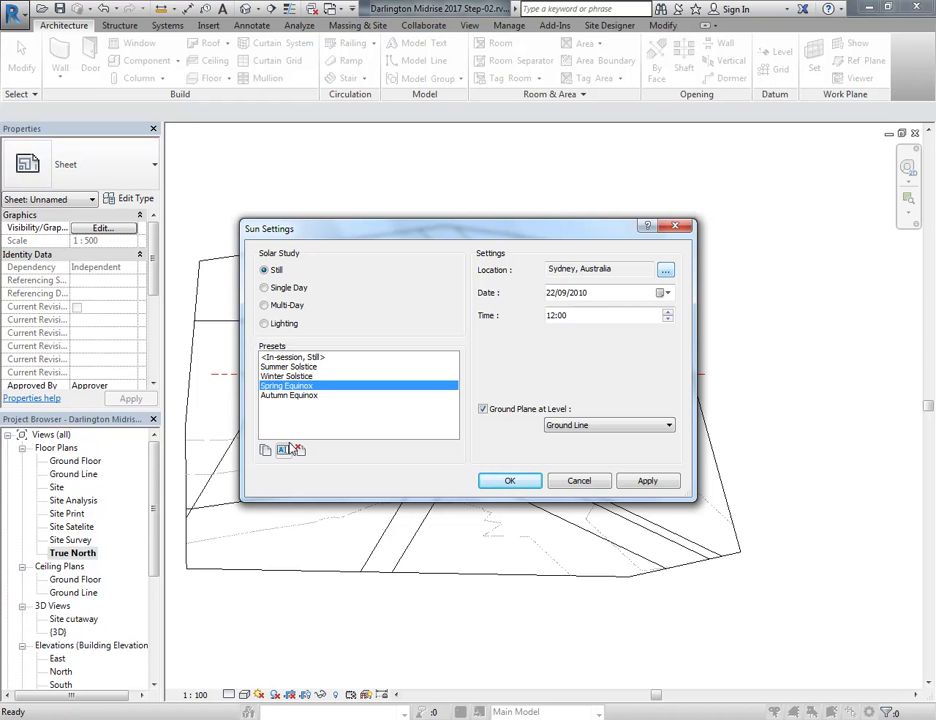
click(289, 367)
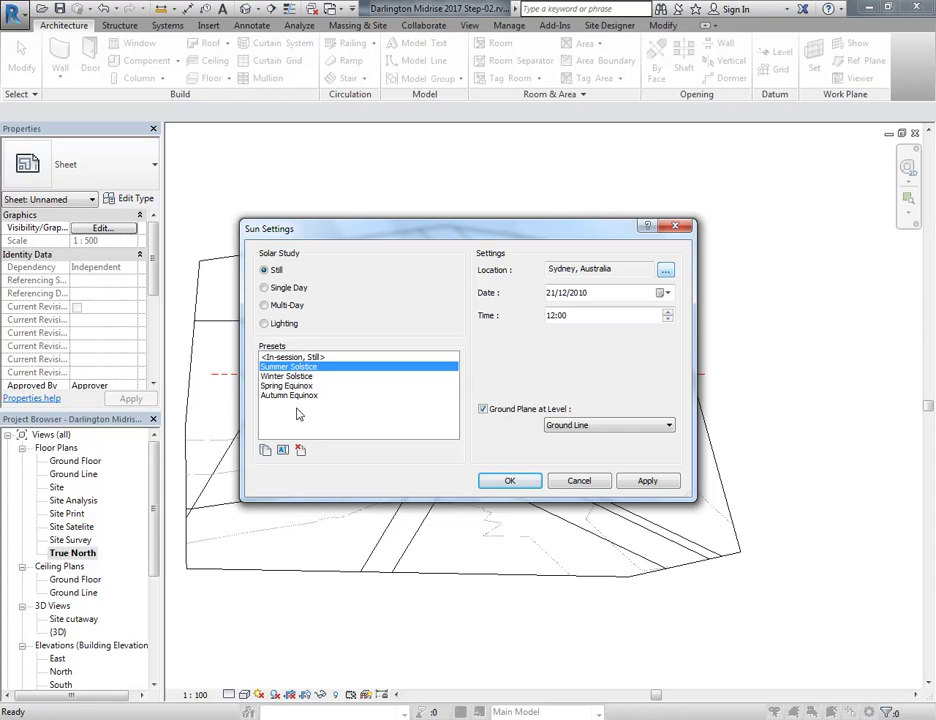
click(283, 377)
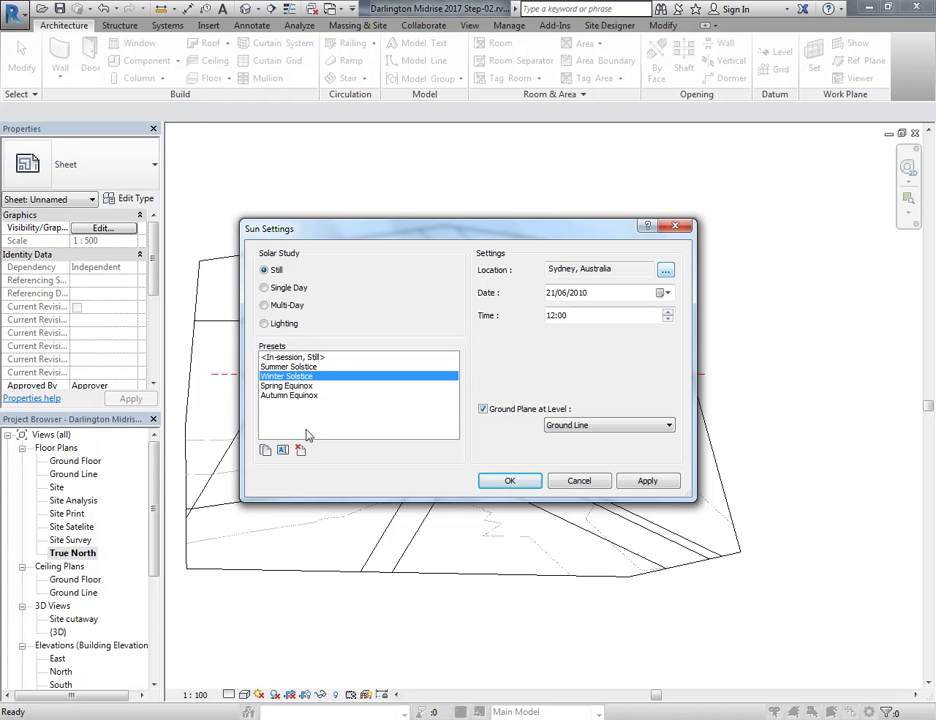
Duplicate the Summer Solstice preset as "Summer Solstice 0900" and set its time to 09:00
click(275, 369)
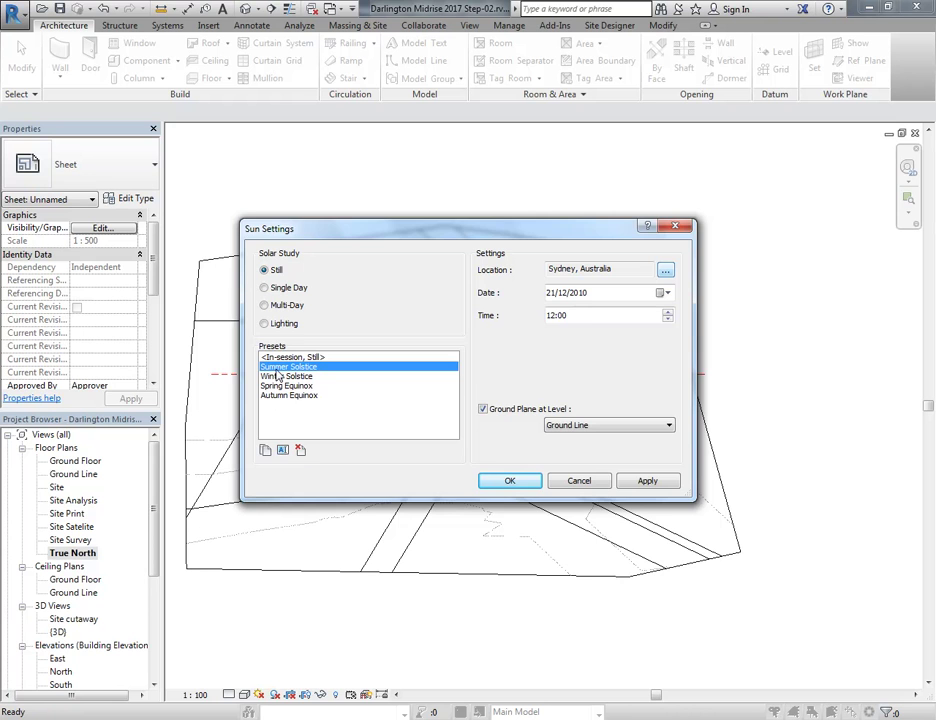
click(267, 451)
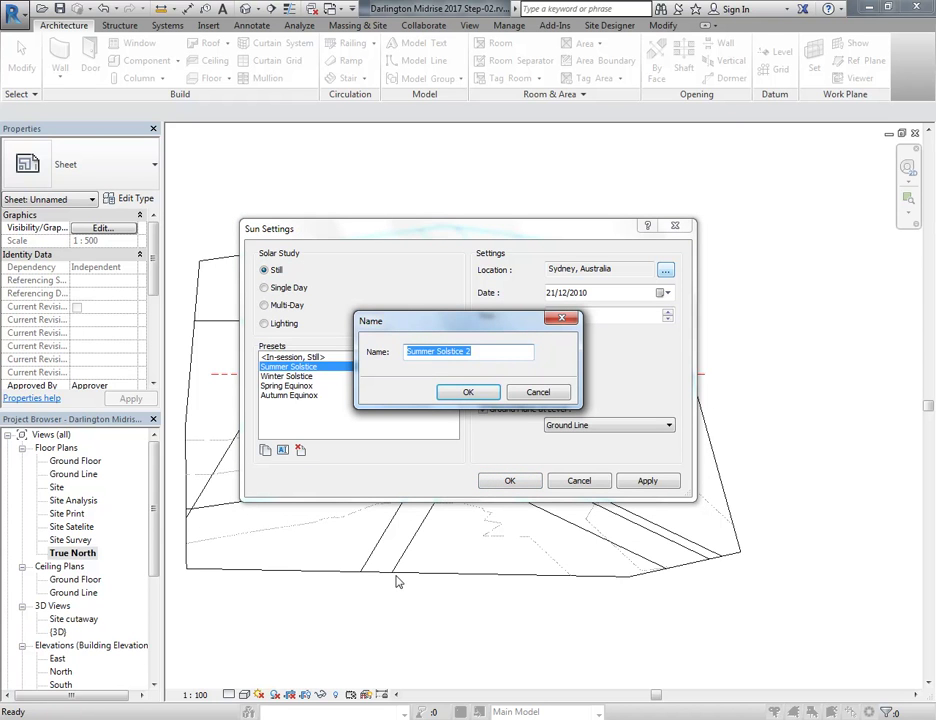
click(465, 353)
key(BackSpace)
text(0900)
click(468, 392)
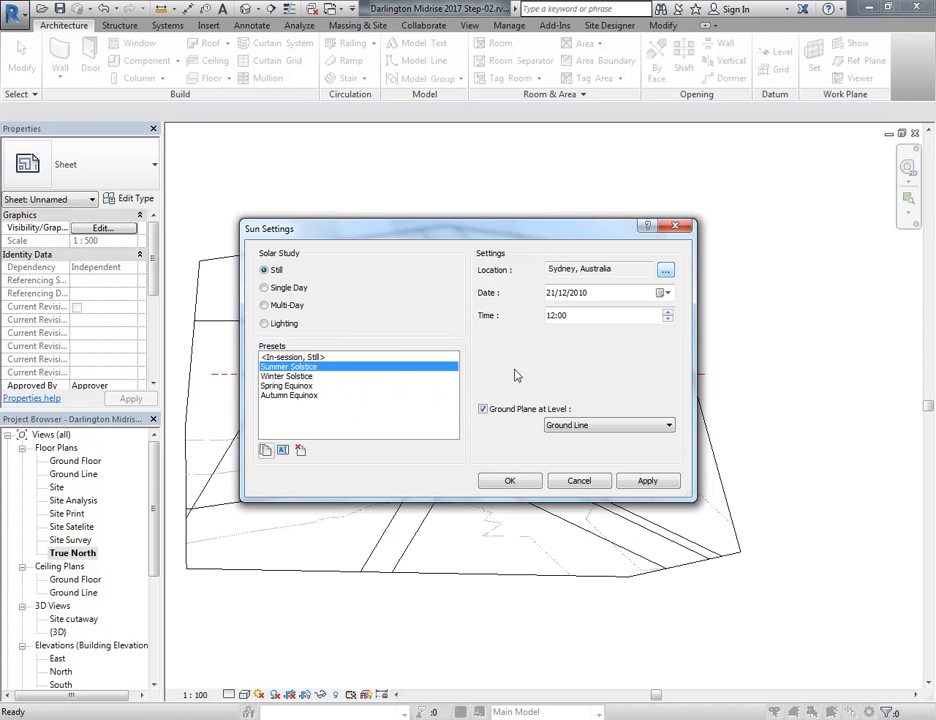
click(667, 319)
click(667, 319)
click(667, 319)
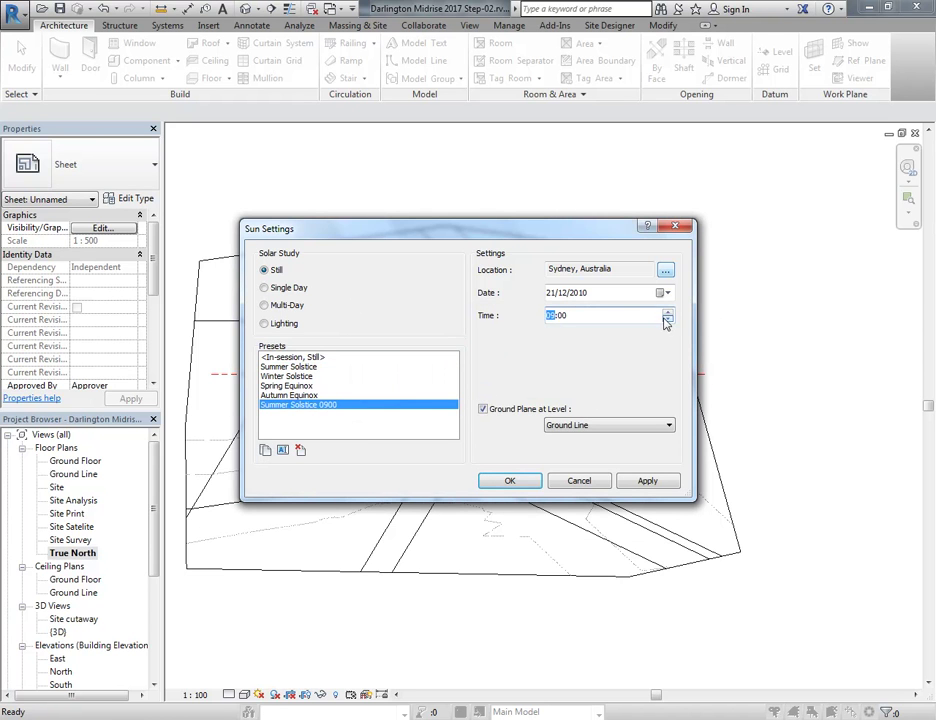
Duplicate the 0900 preset as "Summer Solstice 1500", set its time to 15:00 and accept the sun settings
click(267, 451)
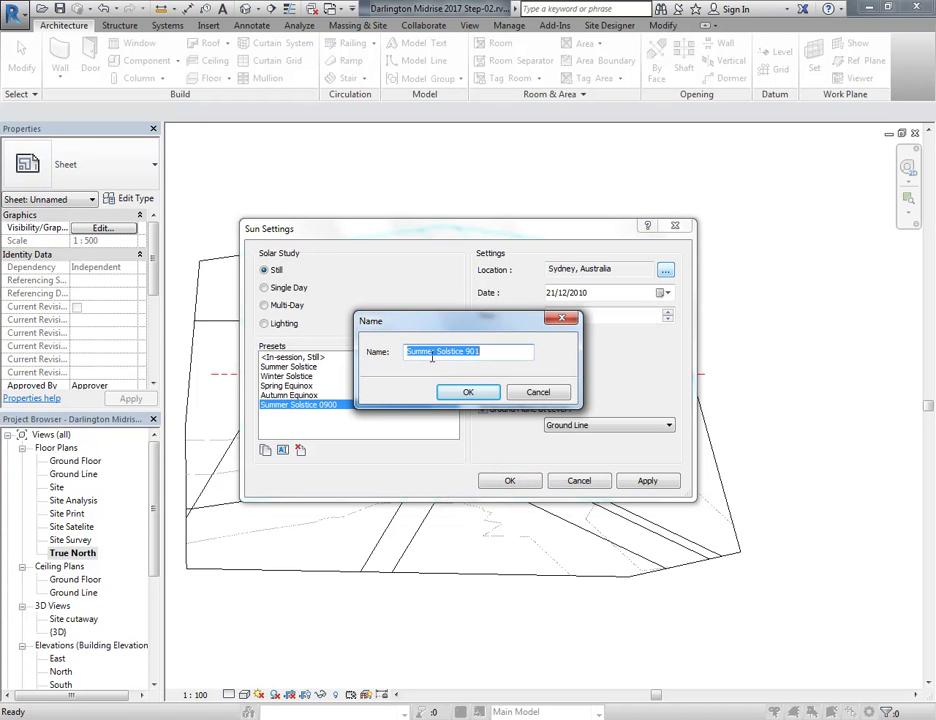
double_click(471, 351)
key(BackSpace)
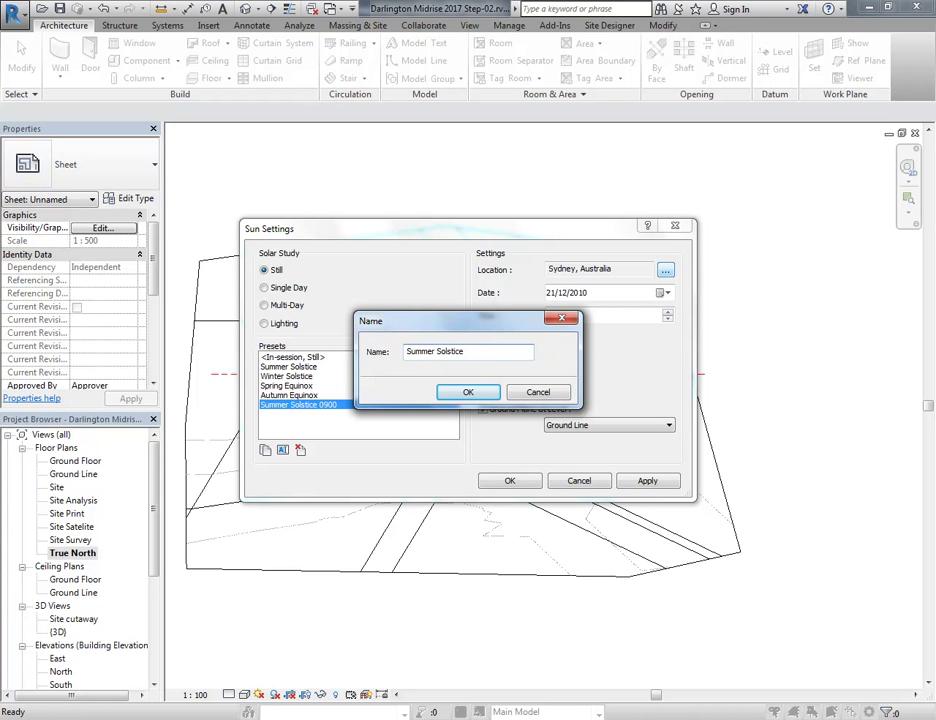
text(1500)
click(468, 391)
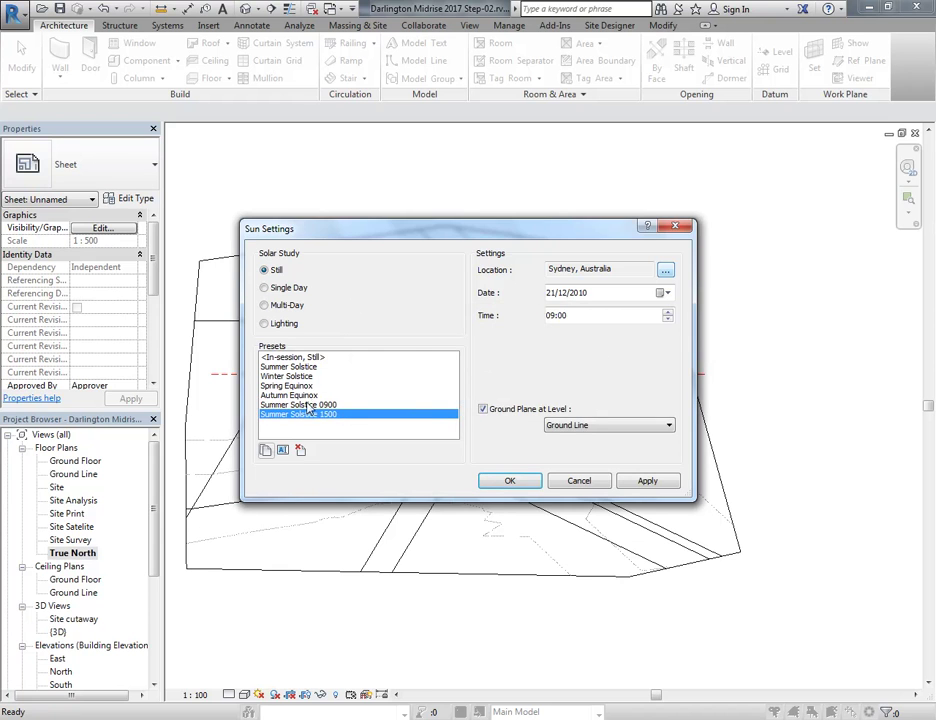
click(667, 314)
click(667, 312)
click(667, 312)
click(667, 312)
click(667, 312)
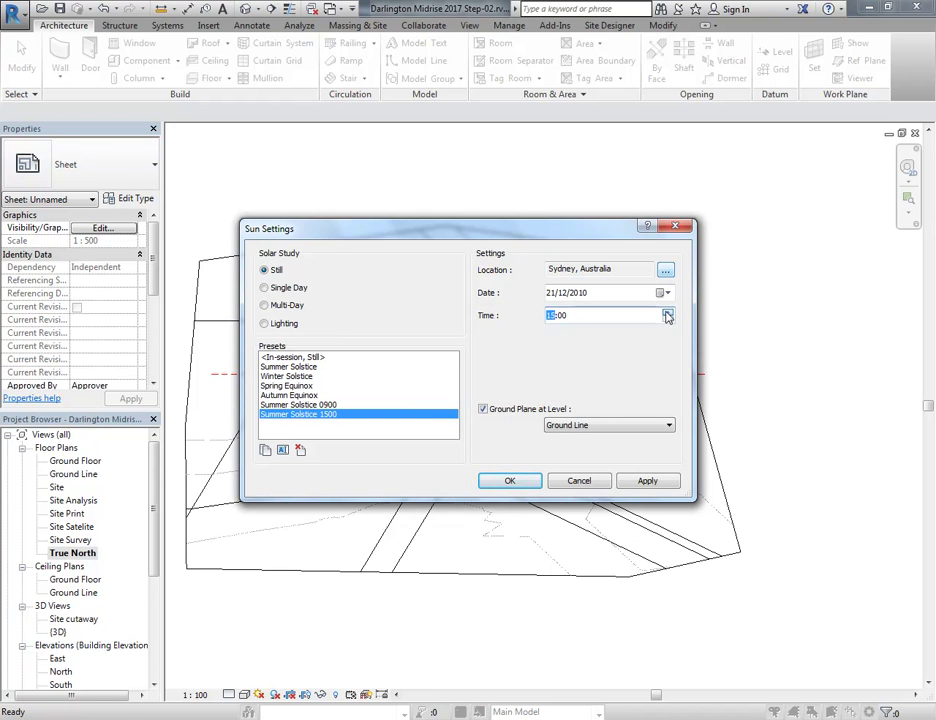
click(505, 482)
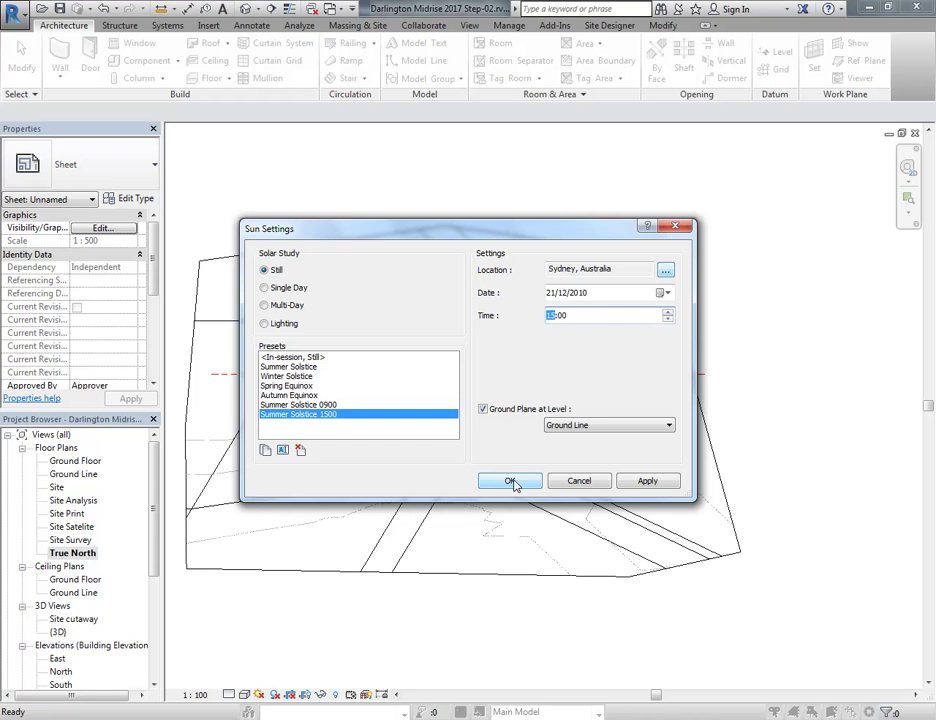
Disable the Sun and Shadow Settings Updater and turn on shadows in the True North floor plan
click(510, 482)
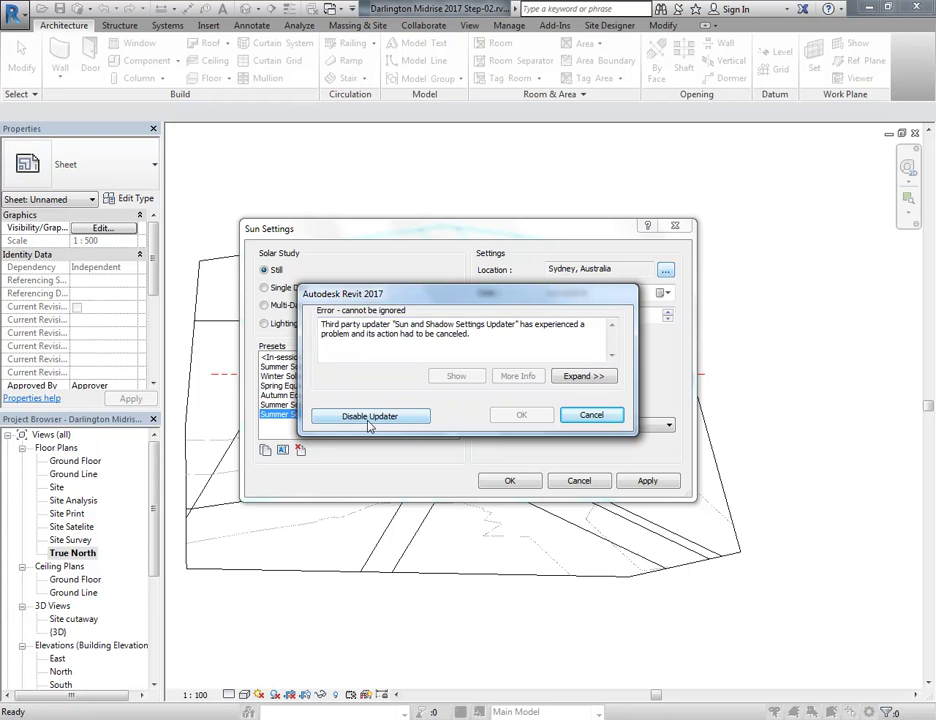
click(366, 417)
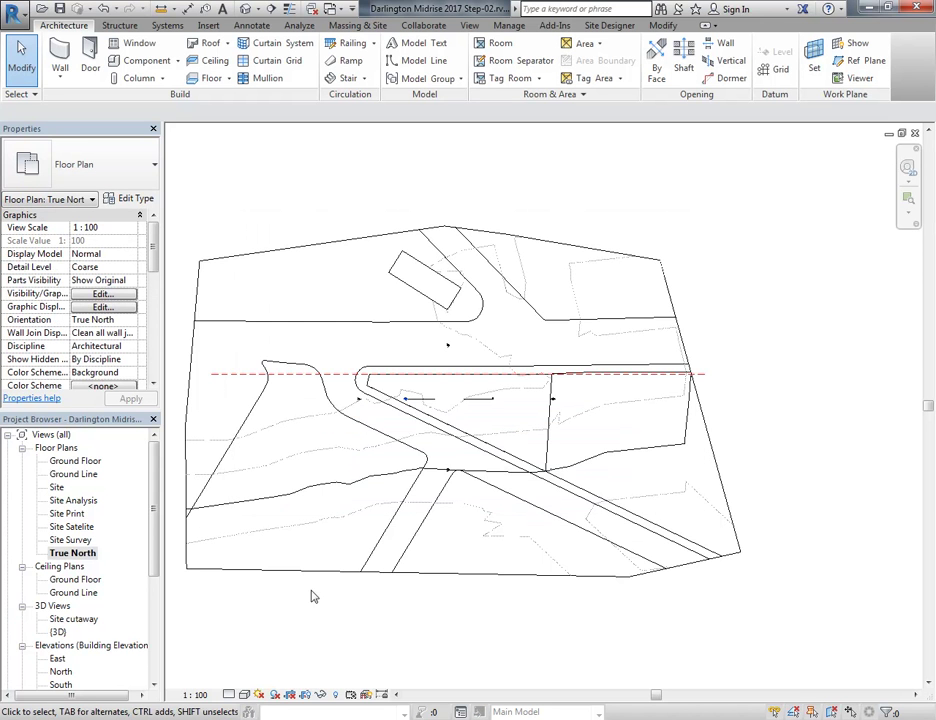
click(276, 694)
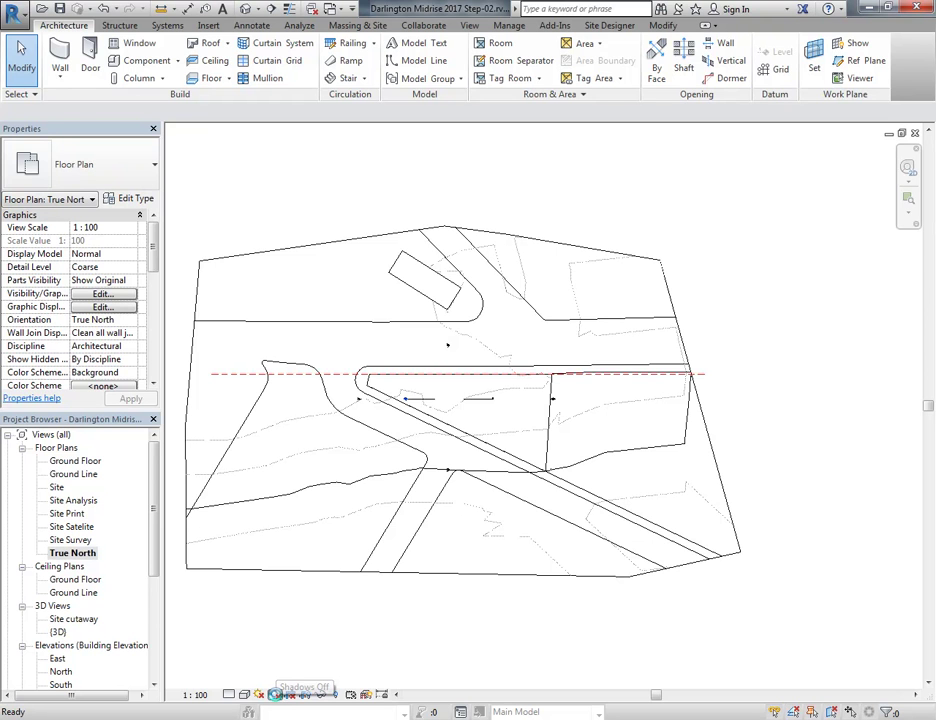
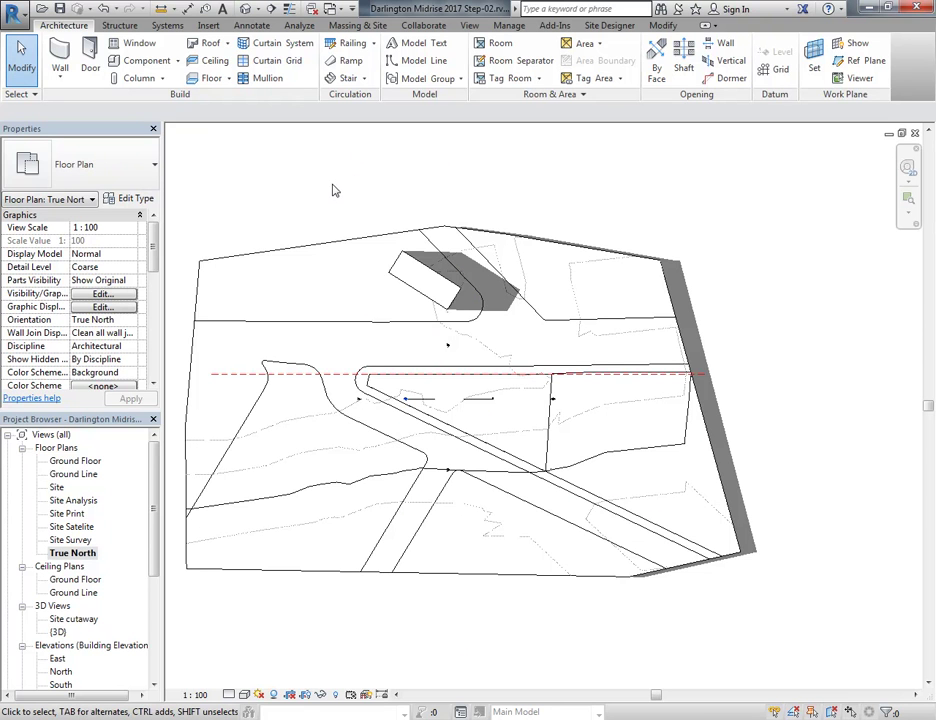
Open the Site Survey floor plan and duplicate the view with detailing
click(72, 555)
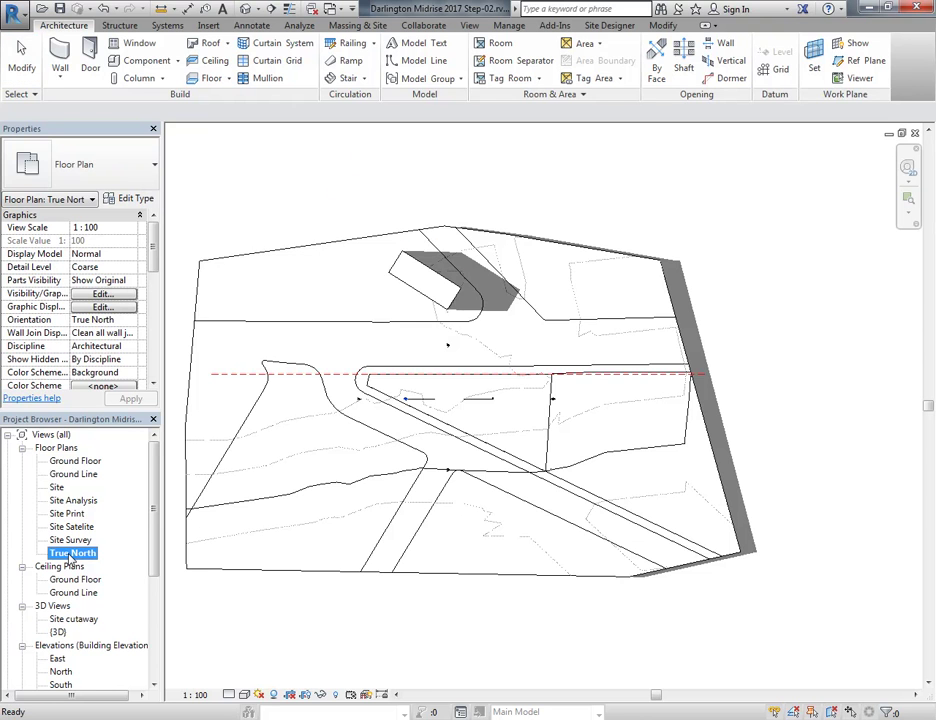
double_click(66, 541)
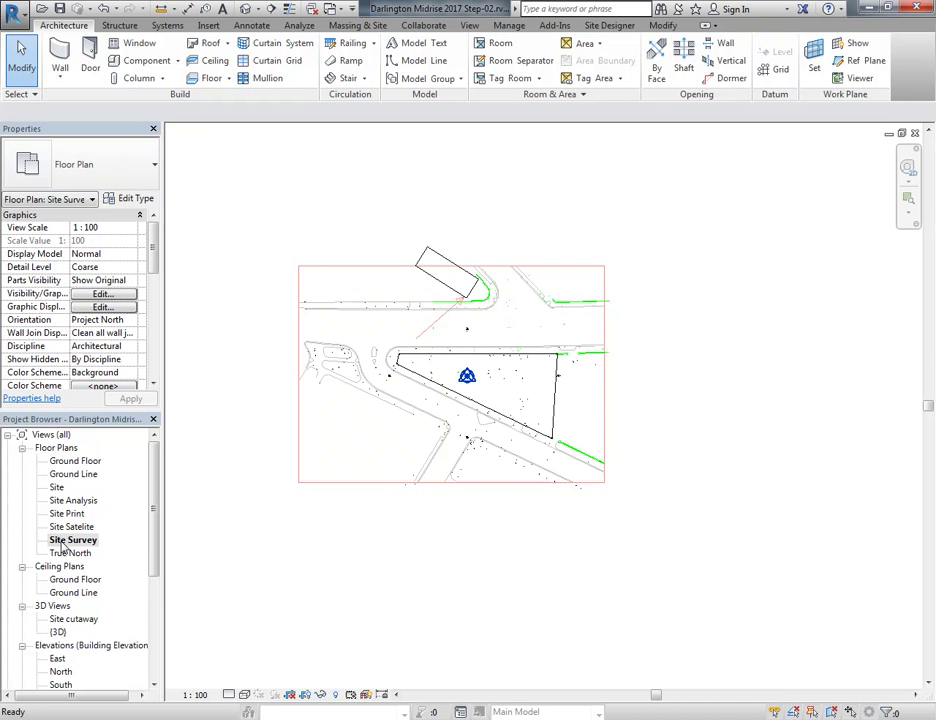
scroll(437, 295, up, 4)
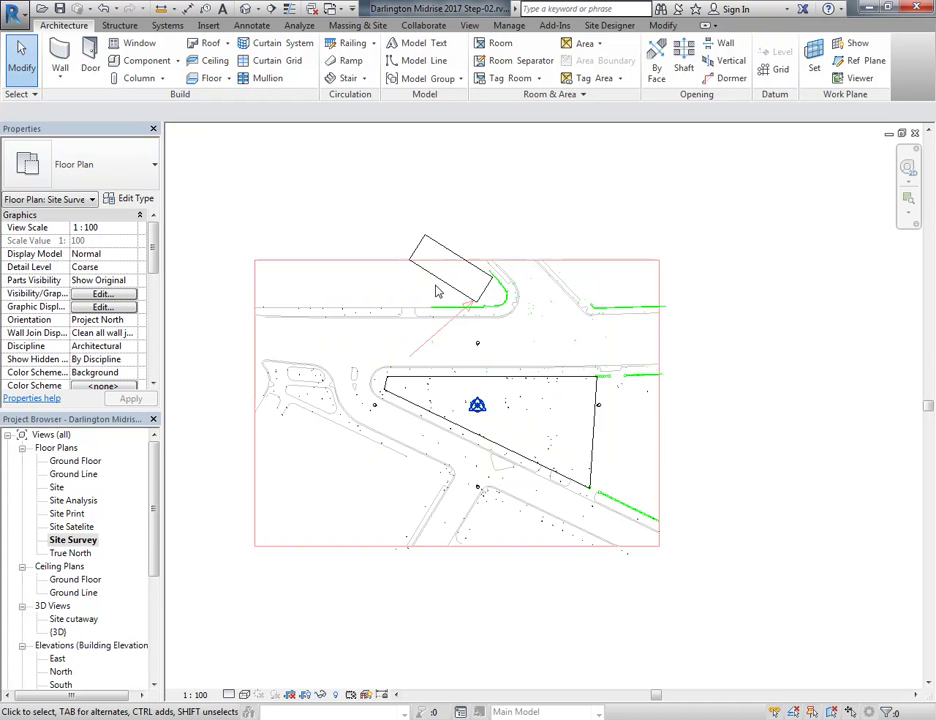
scroll(436, 290, up, 2)
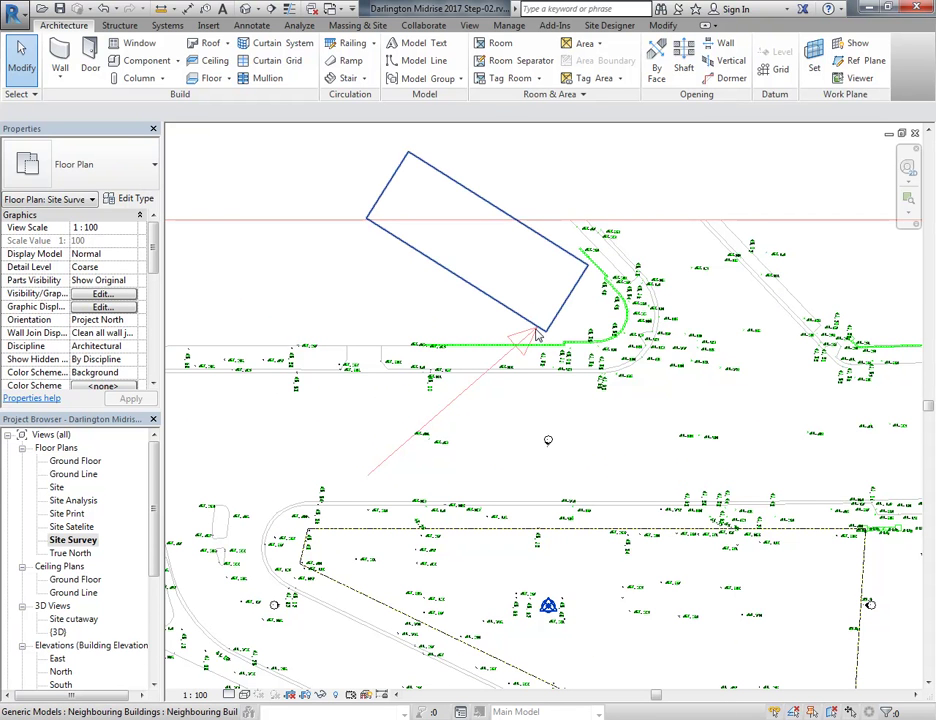
click(73, 540)
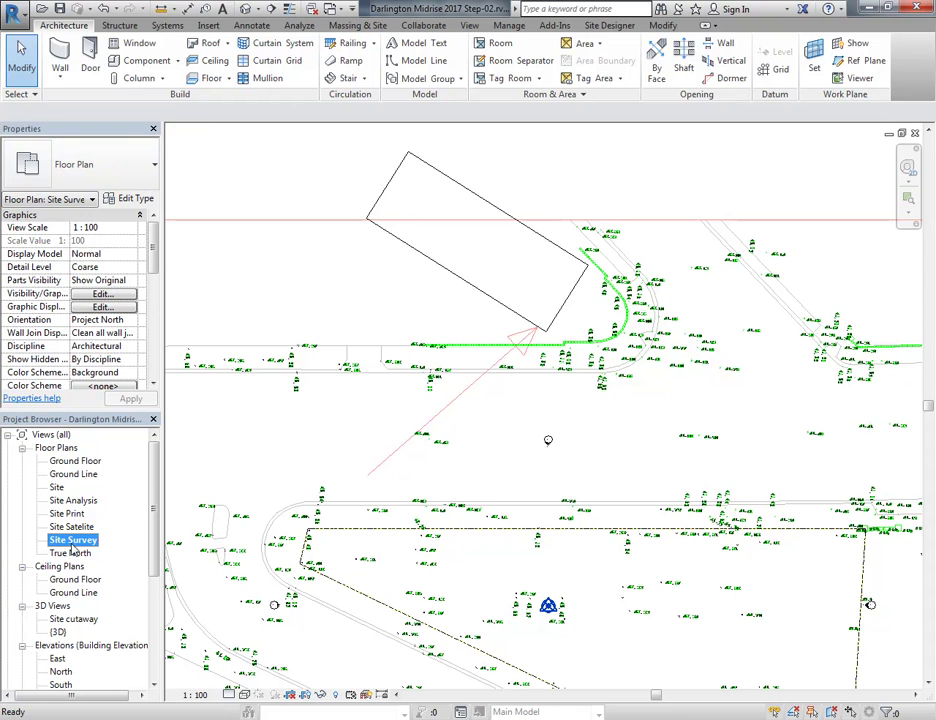
mouse_move(153, 253)
mouse_down()
mouse_move(155, 285)
mouse_move(155, 264)
mouse_up()
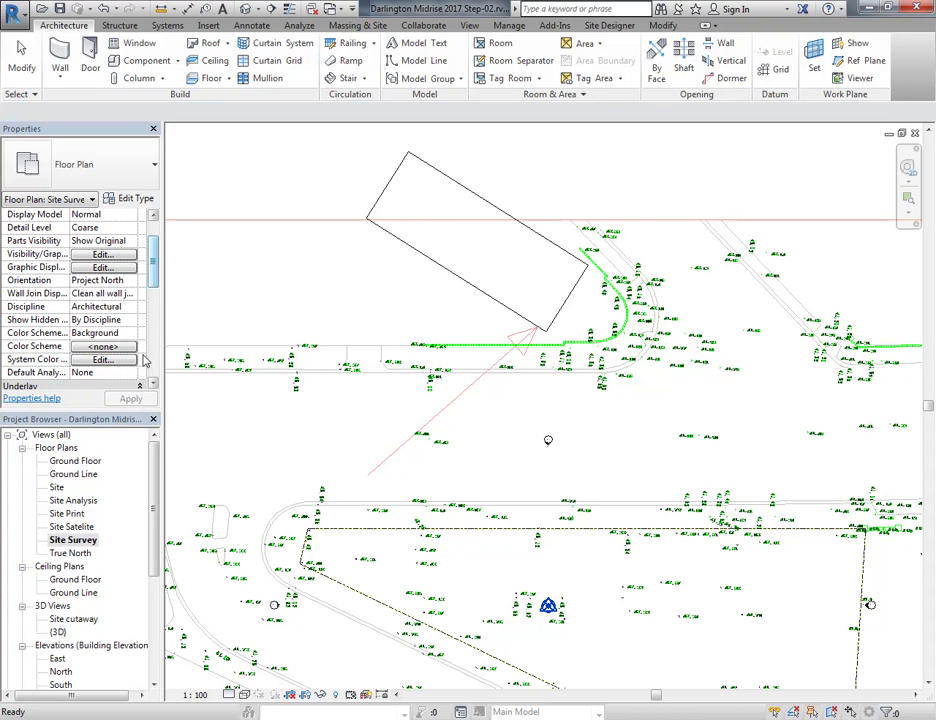
click(73, 540)
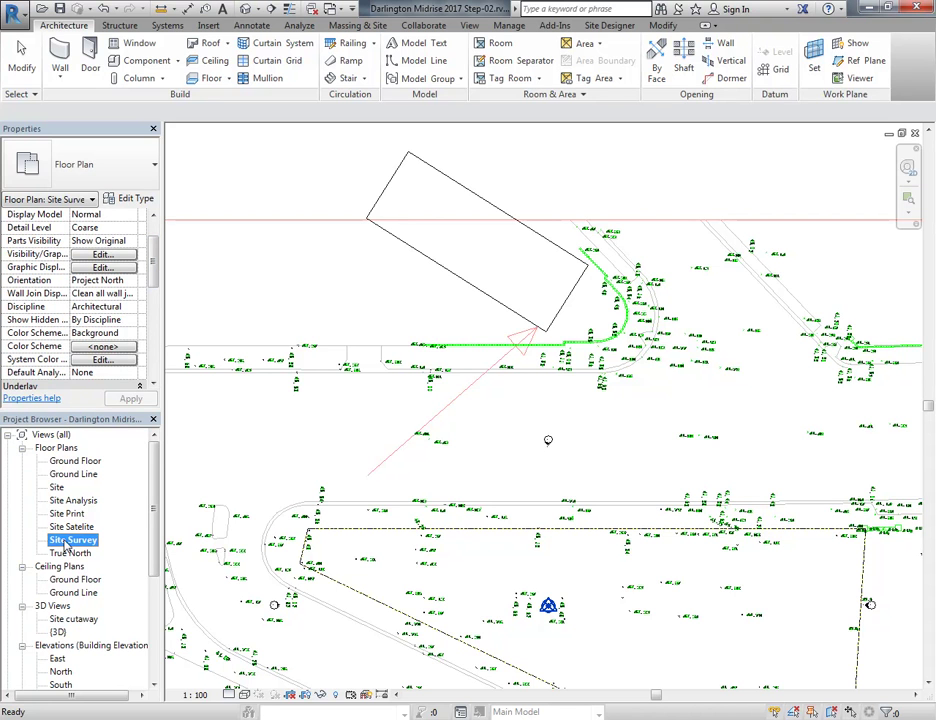
right_click(66, 546)
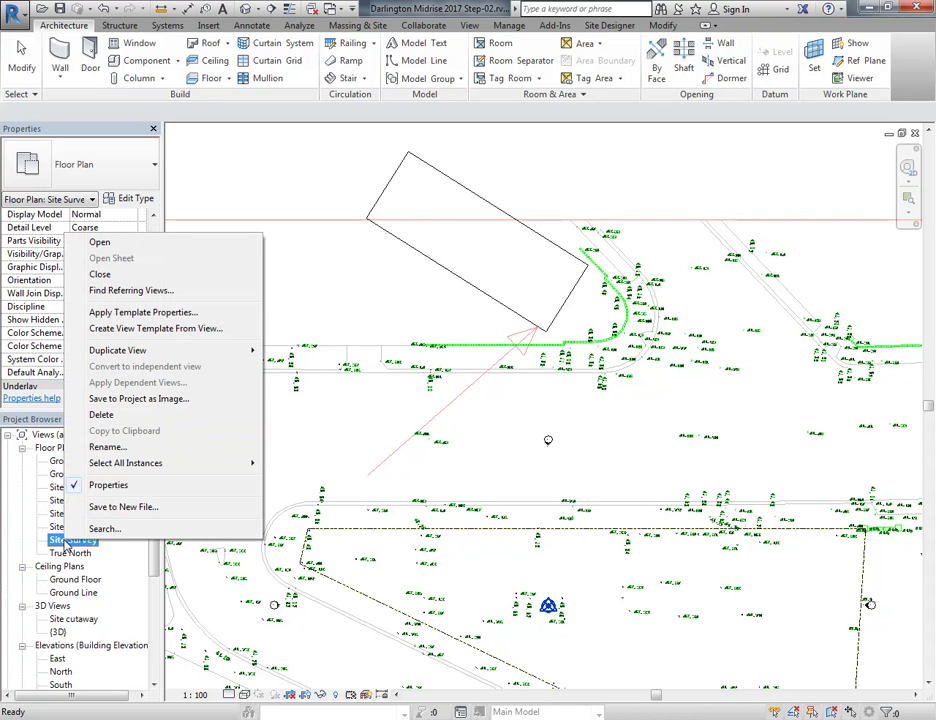
mouse_move(124, 352)
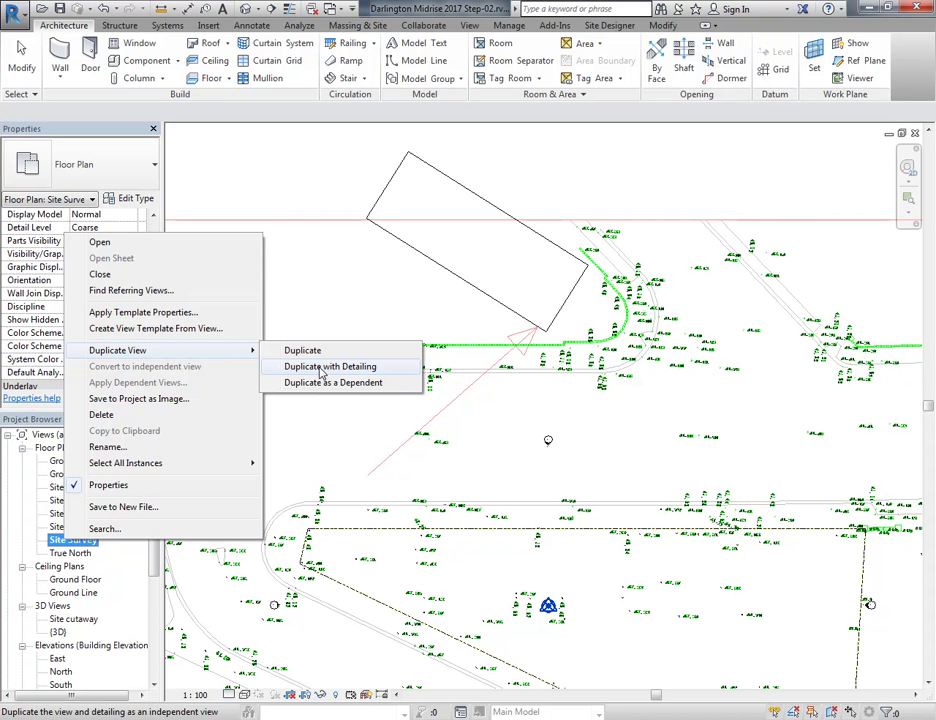
click(321, 369)
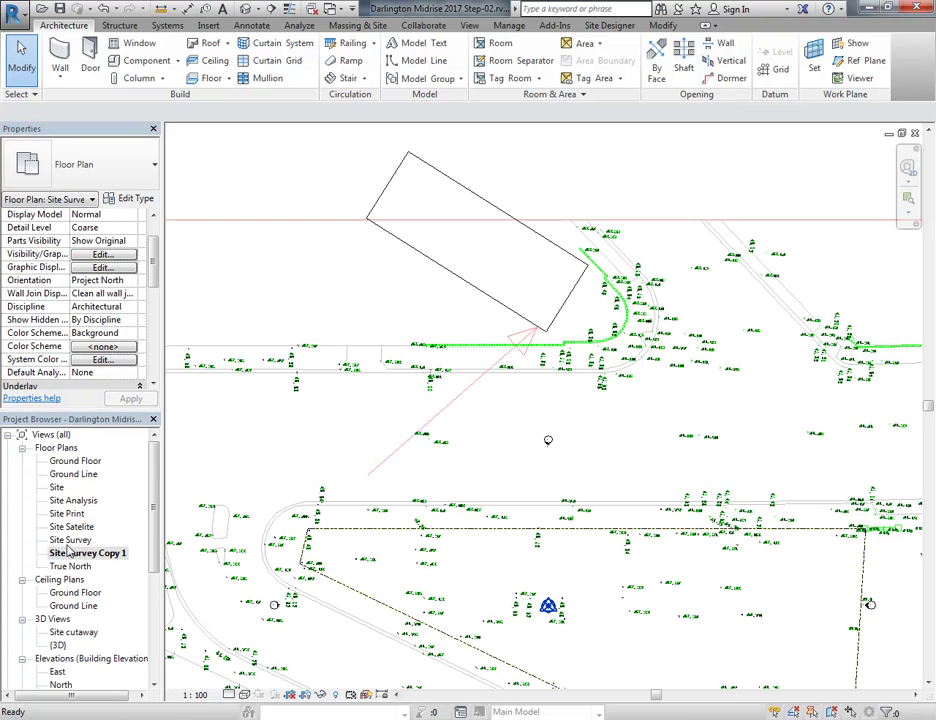
Rename the duplicated Site Survey view as "True North Survey"
right_click(70, 551)
click(107, 458)
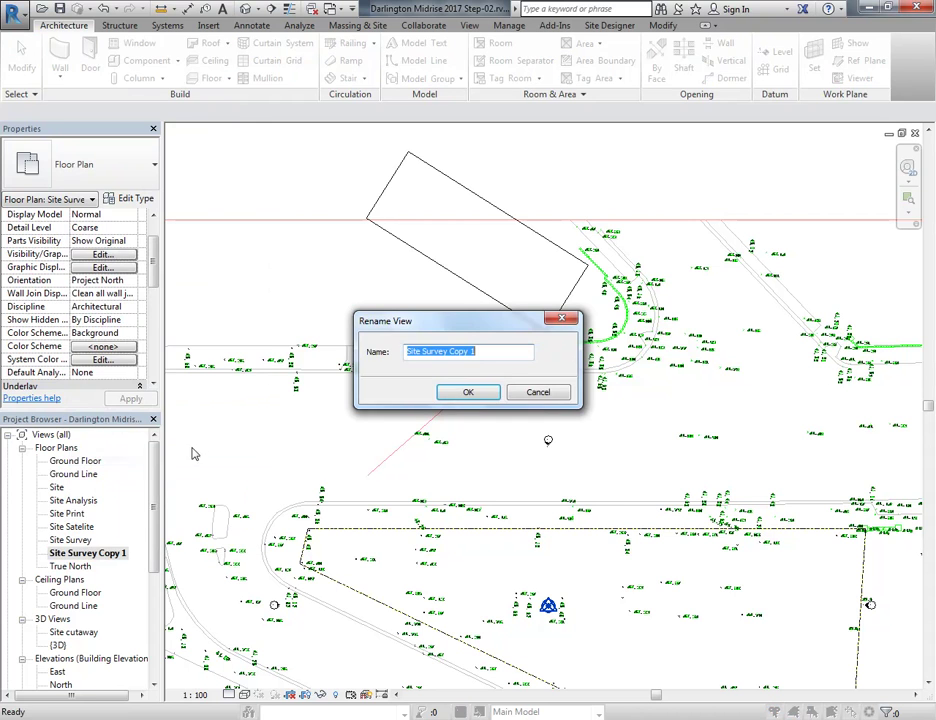
drag(451, 350, 487, 345)
key(BackSpace)
key(BackSpace)
key(BackSpace)
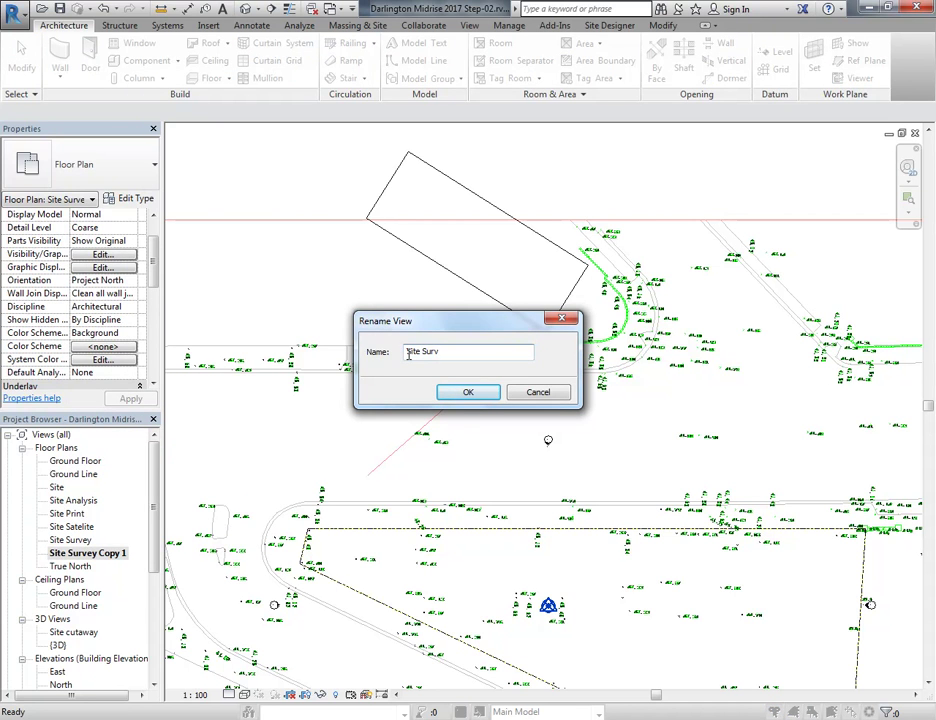
text(ey)
double_click(410, 353)
text(True North)
click(466, 392)
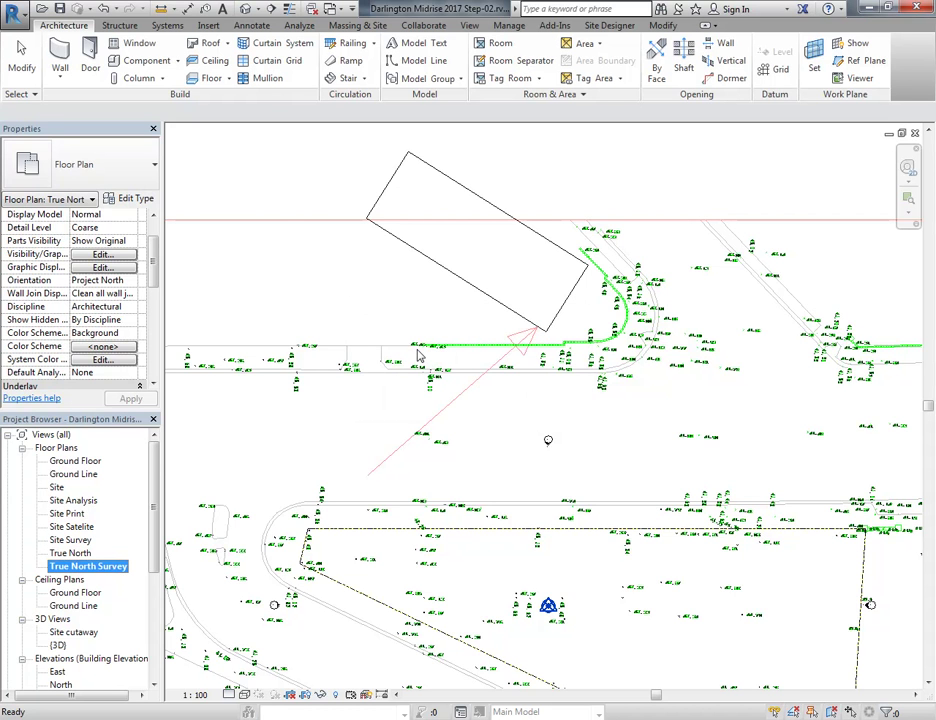
Set the True North Survey view's orientation to True North
mouse_move(154, 265)
mouse_down()
mouse_move(155, 283)
mouse_move(154, 253)
mouse_up()
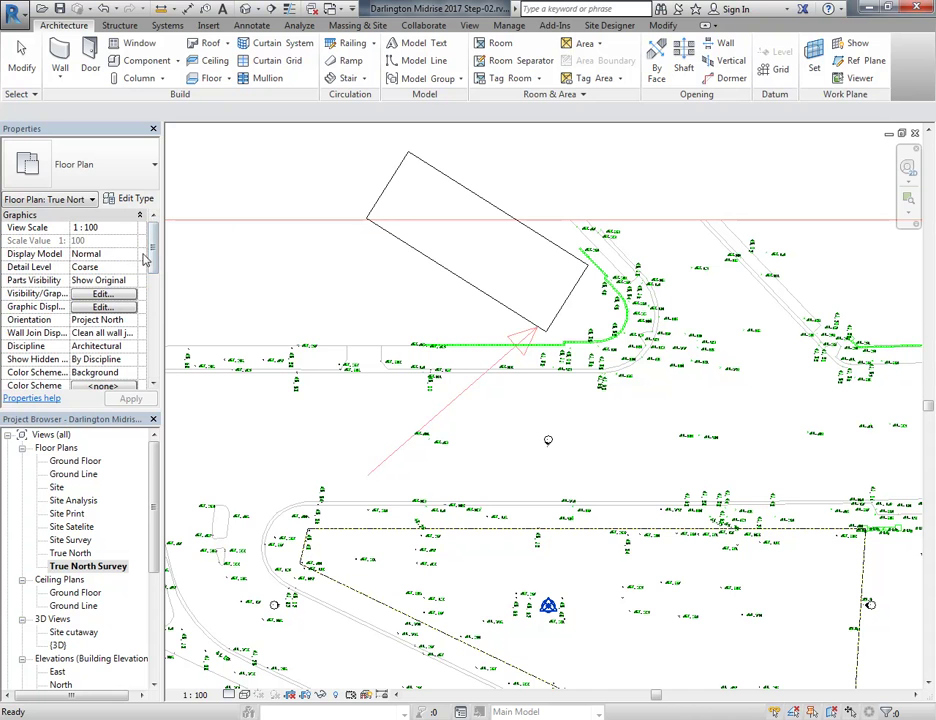
click(88, 320)
click(130, 320)
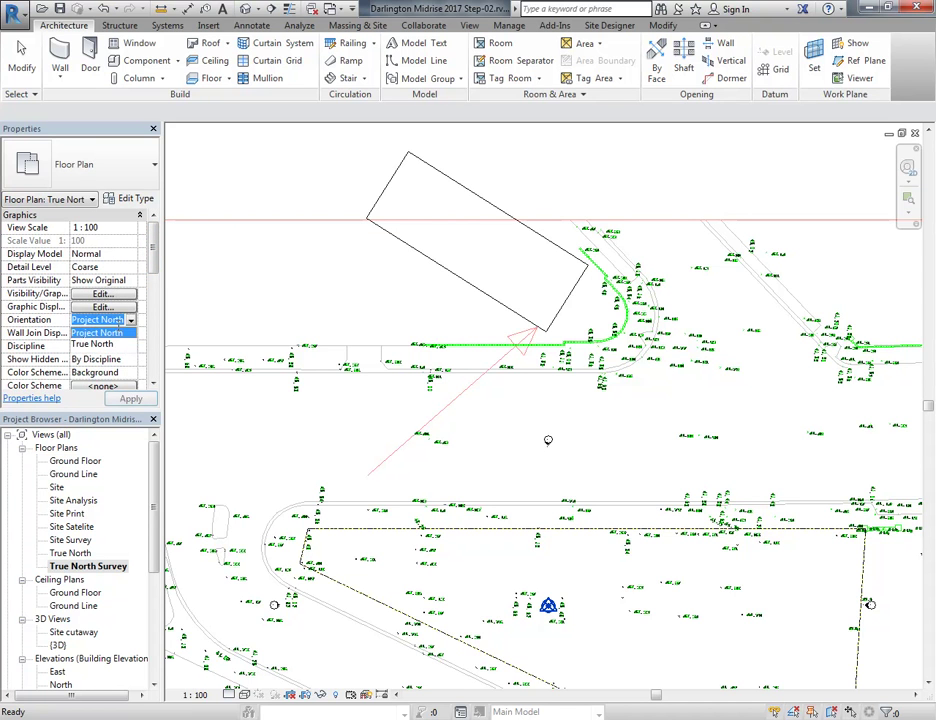
click(100, 348)
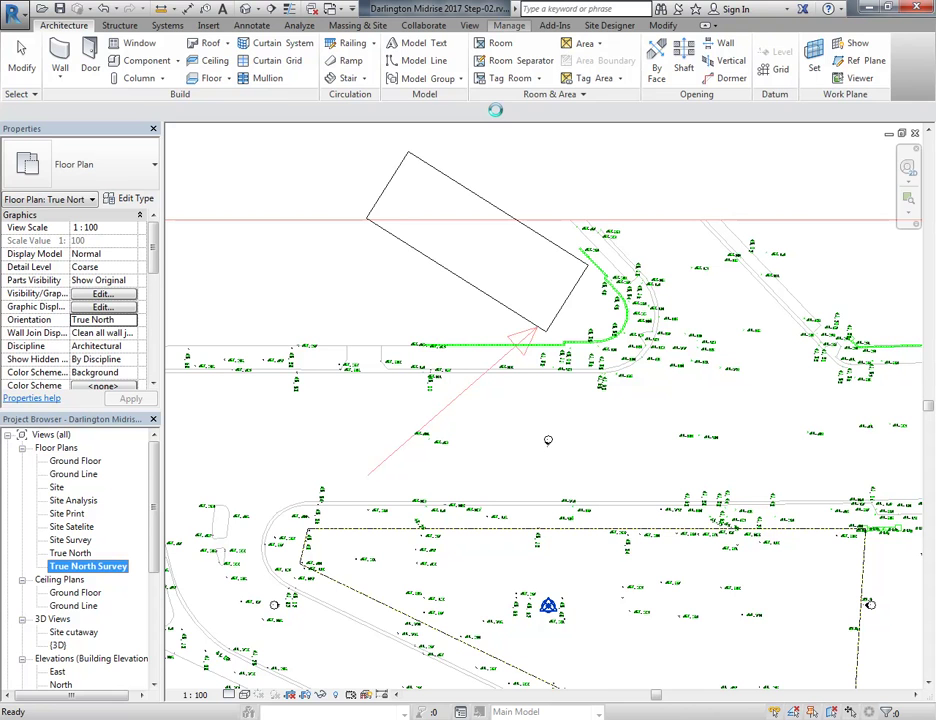
Start Rotate True North and place the centre of rotation at the tail end of the survey's north arrow
click(509, 27)
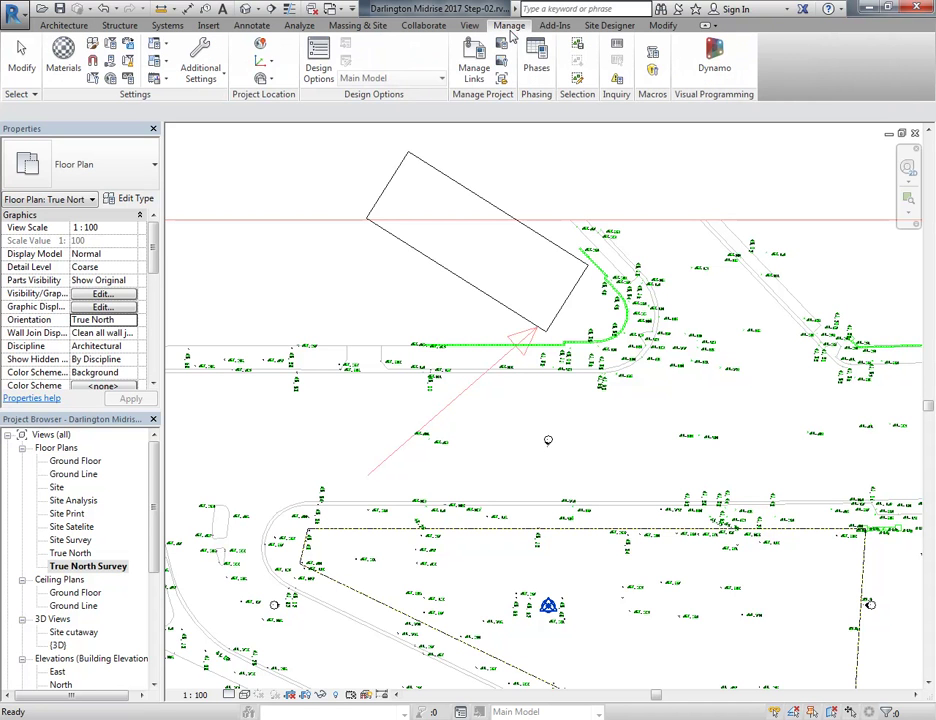
click(263, 82)
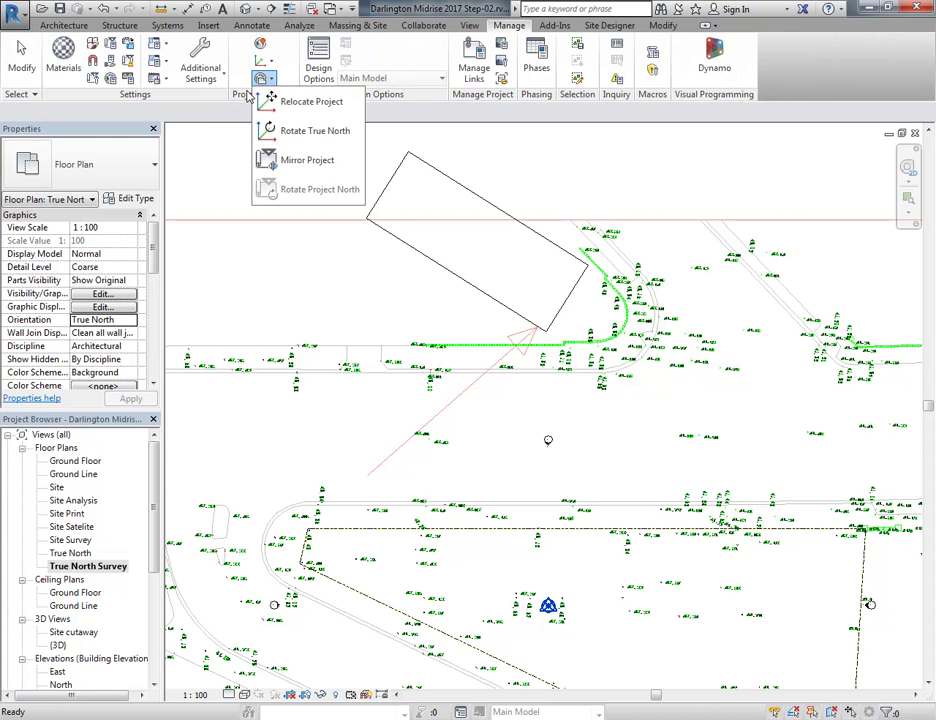
click(265, 82)
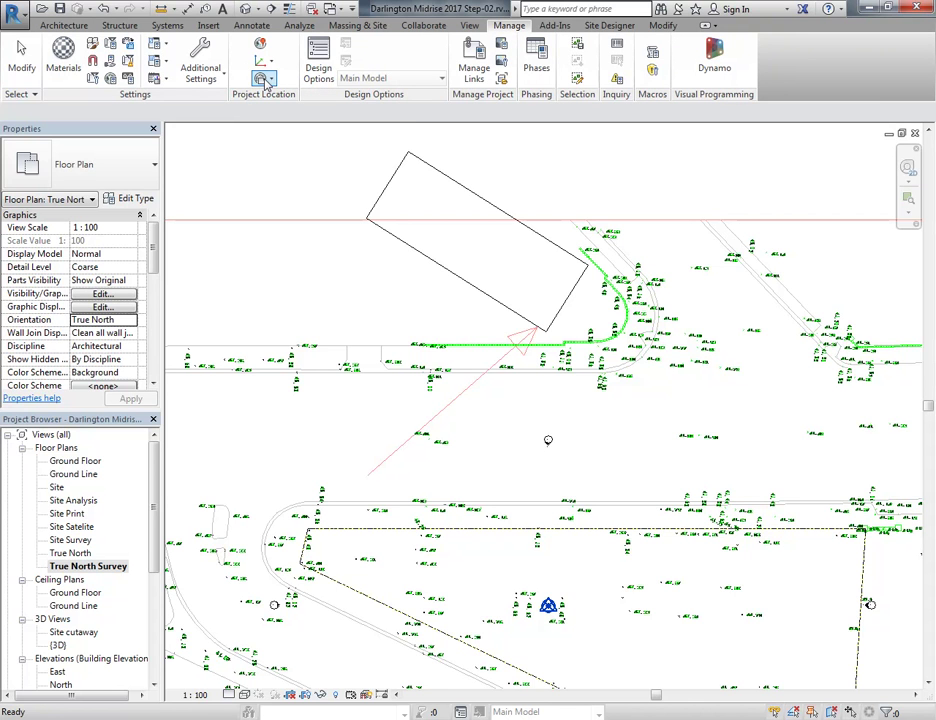
click(264, 82)
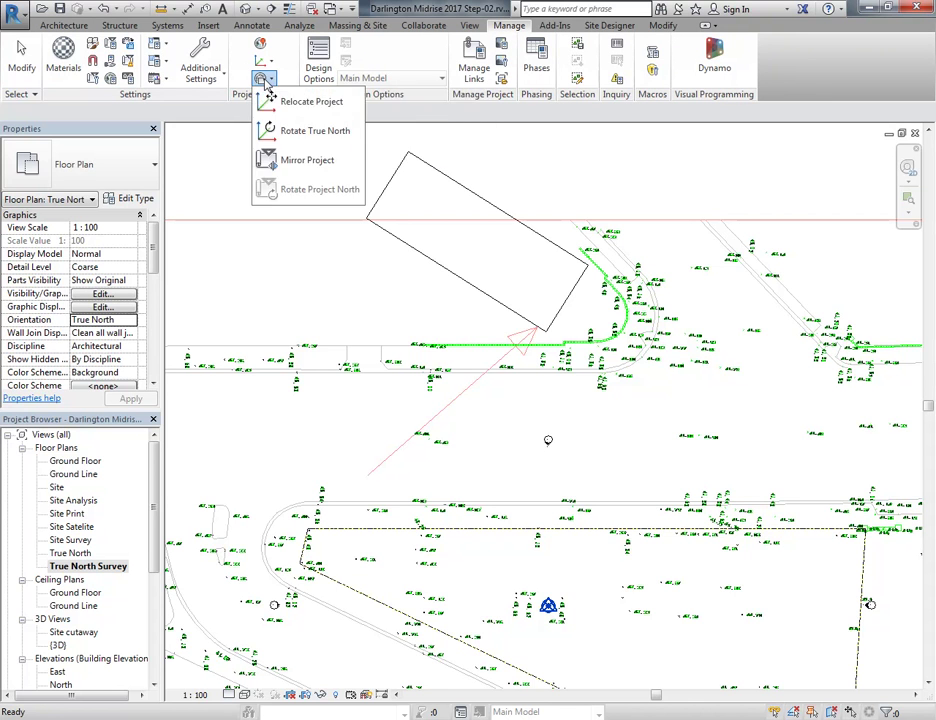
click(300, 131)
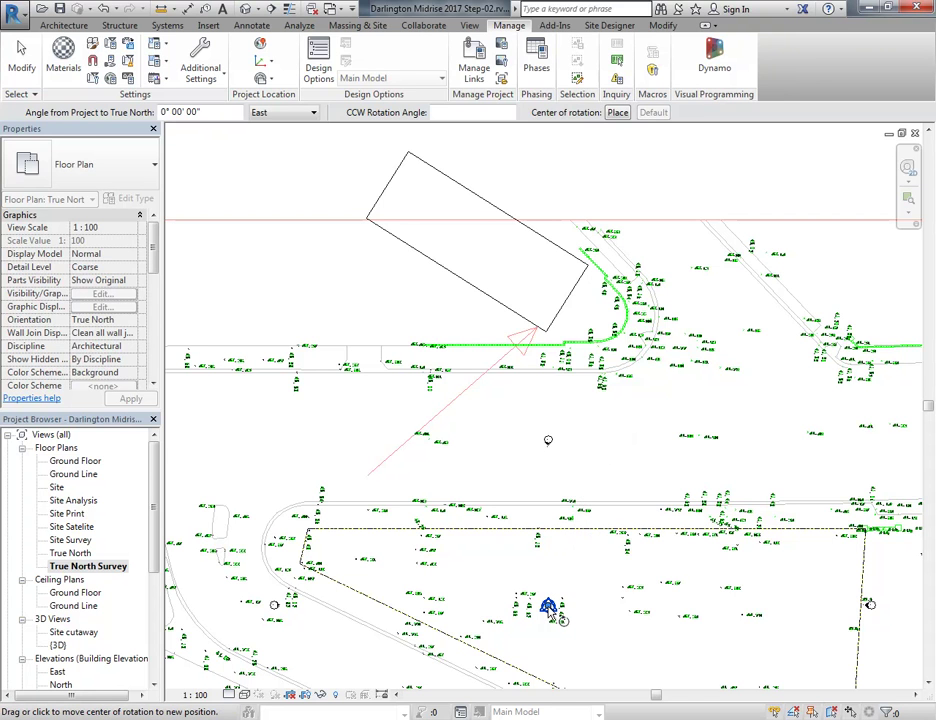
drag(549, 607, 367, 475)
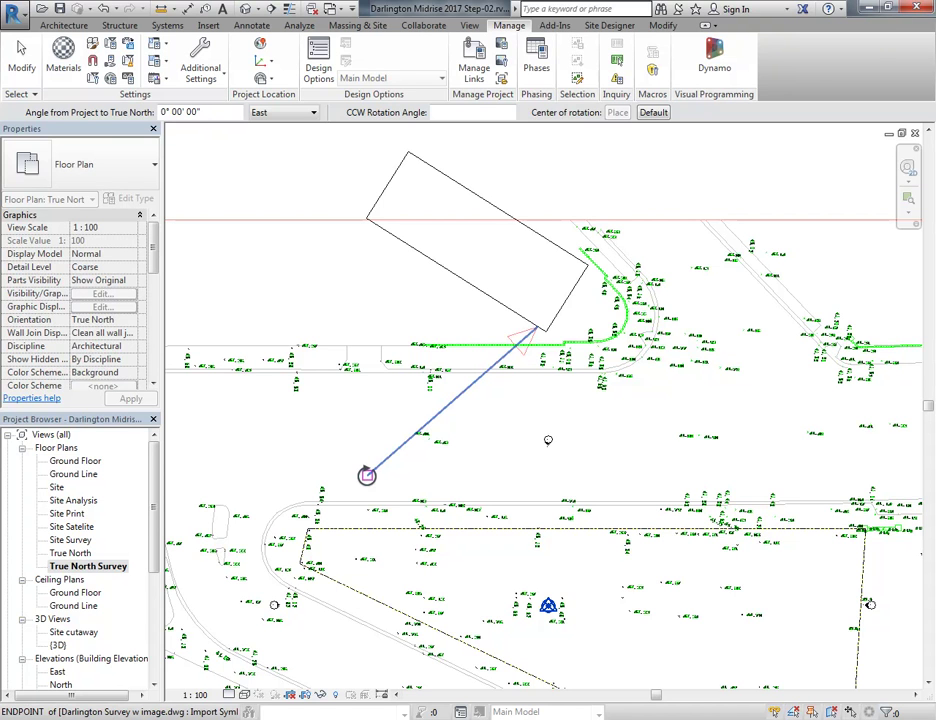
drag(367, 475, 367, 475)
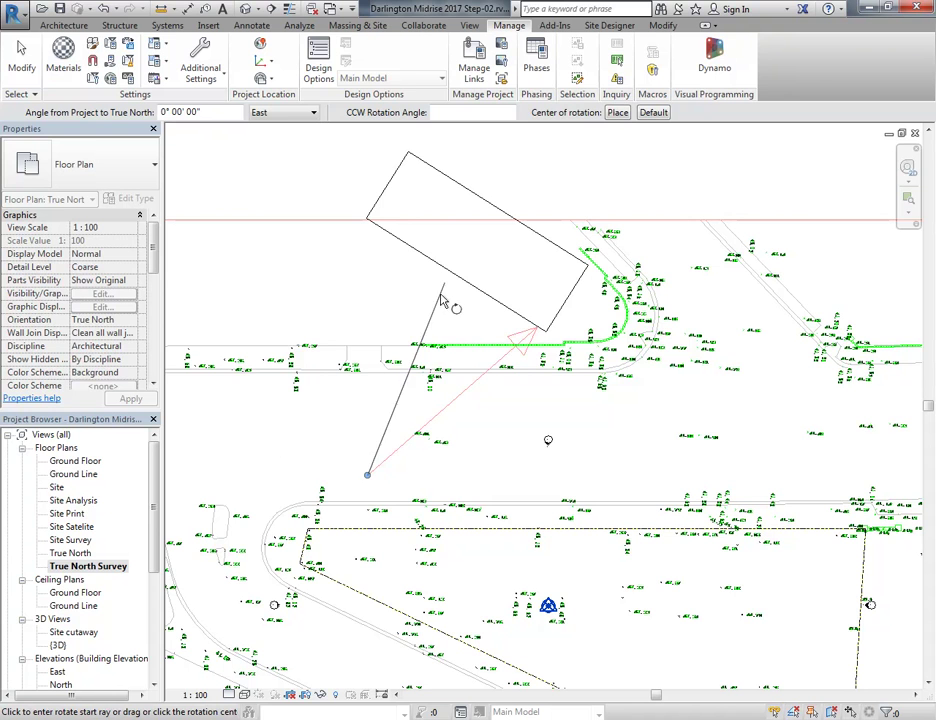
Rotate true north by about 48.85° from the survey arrow's direction to vertical
click(477, 391)
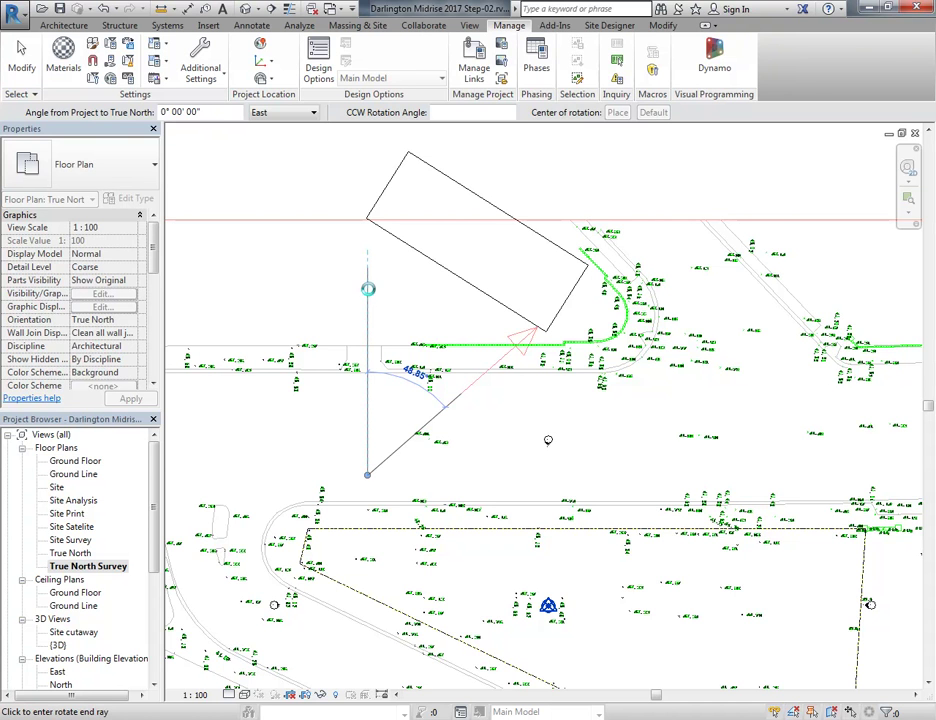
click(368, 289)
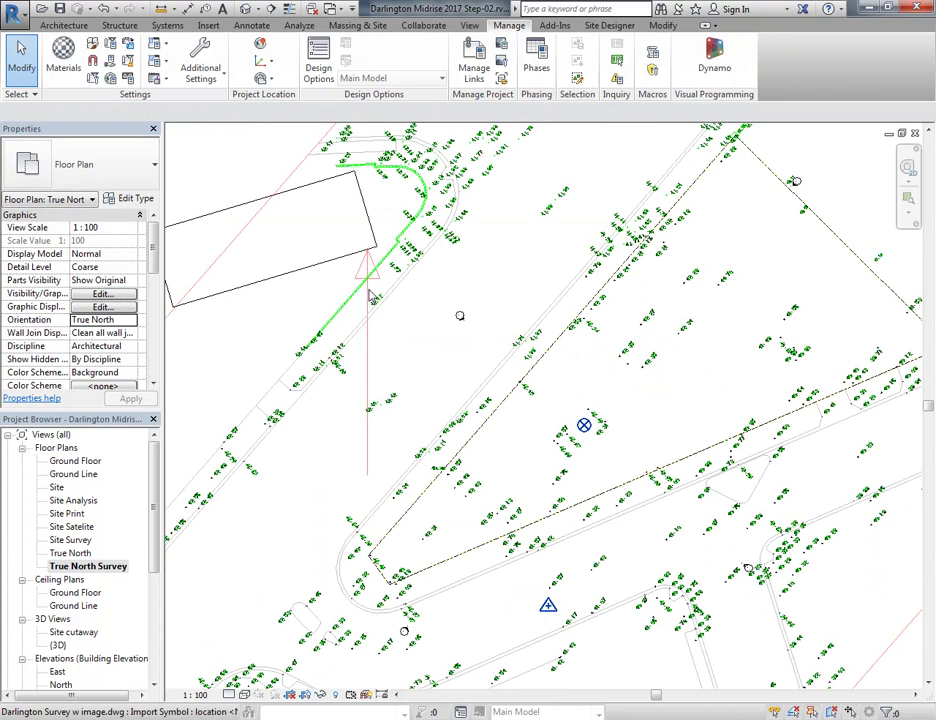
scroll(362, 380, down, 5)
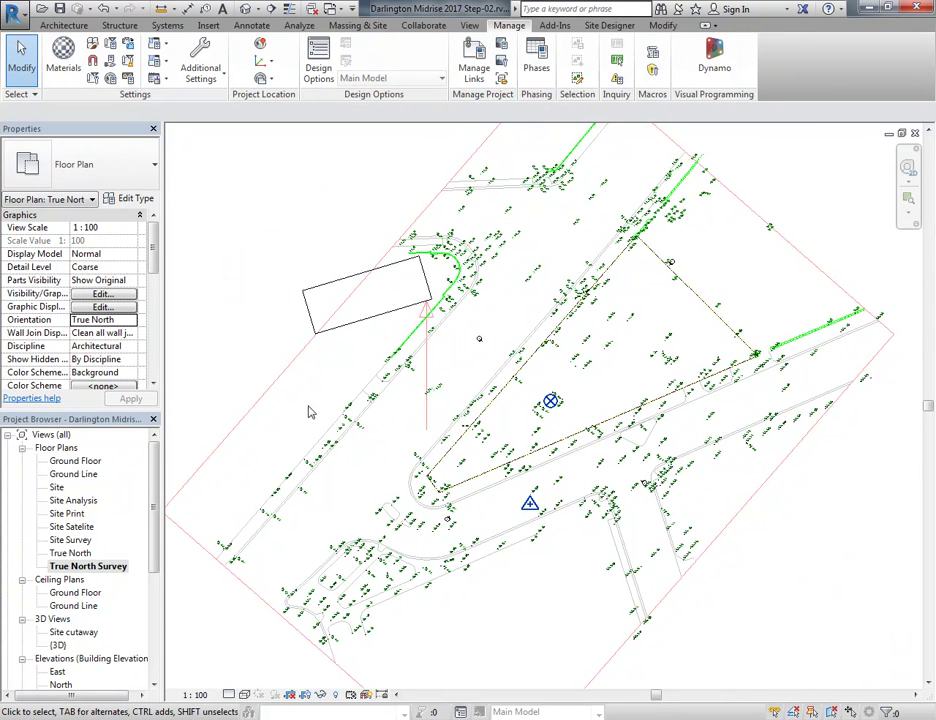
Compare the orientation of the True North plan with the Site Survey, Ground Floor and Ground Line plans, ending on True North
double_click(69, 555)
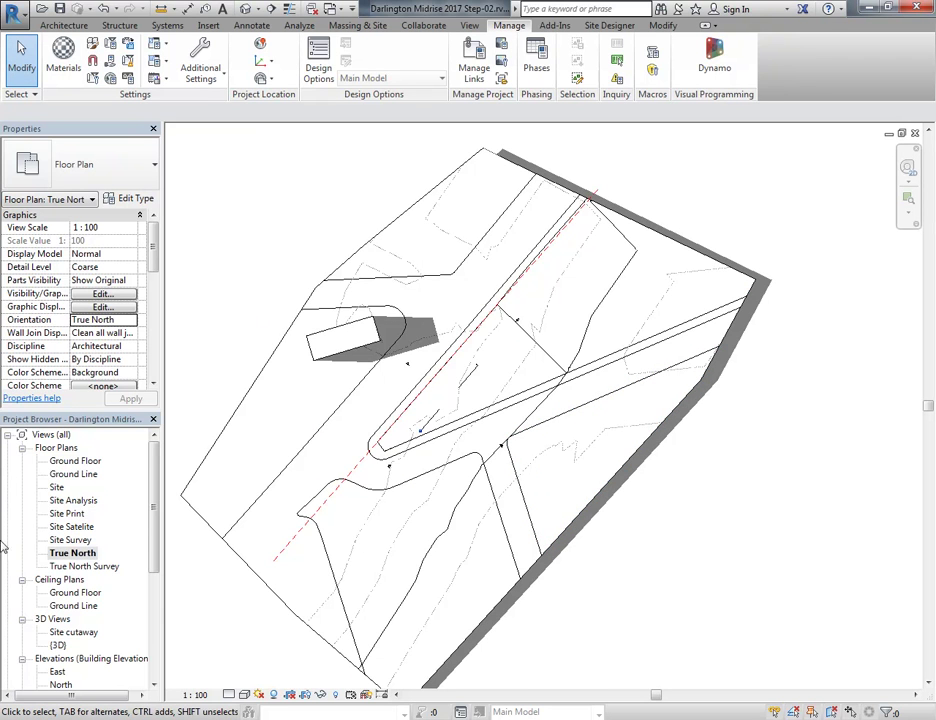
double_click(70, 540)
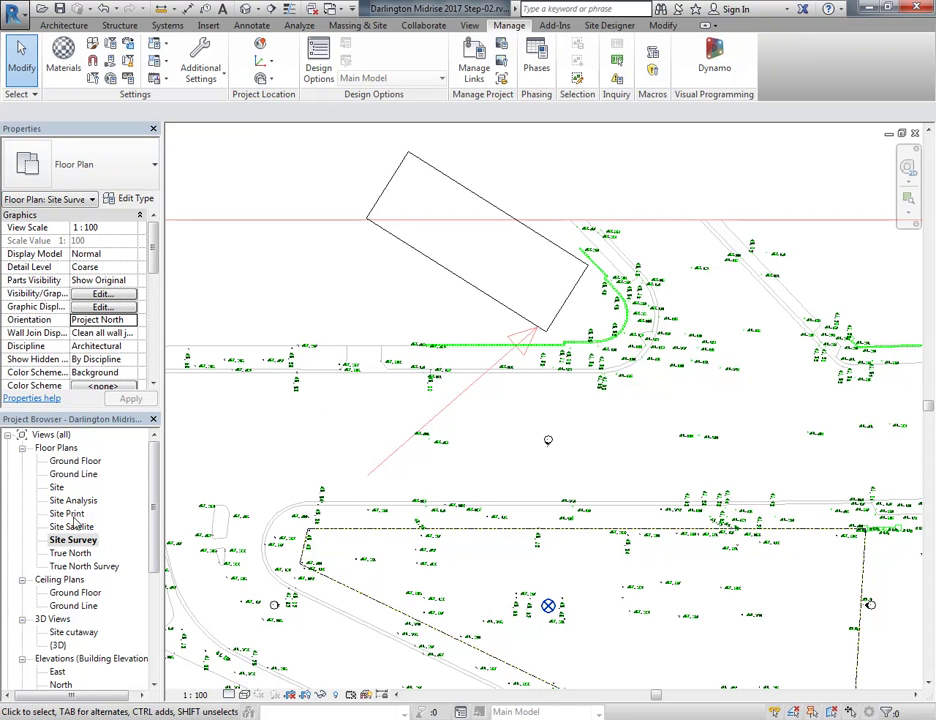
double_click(74, 462)
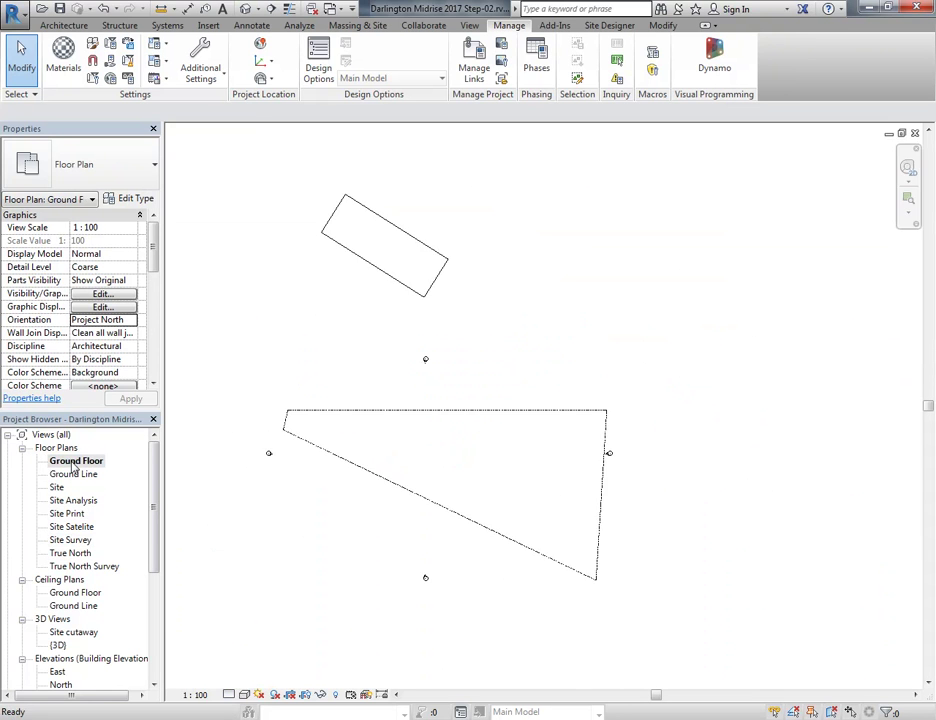
double_click(72, 475)
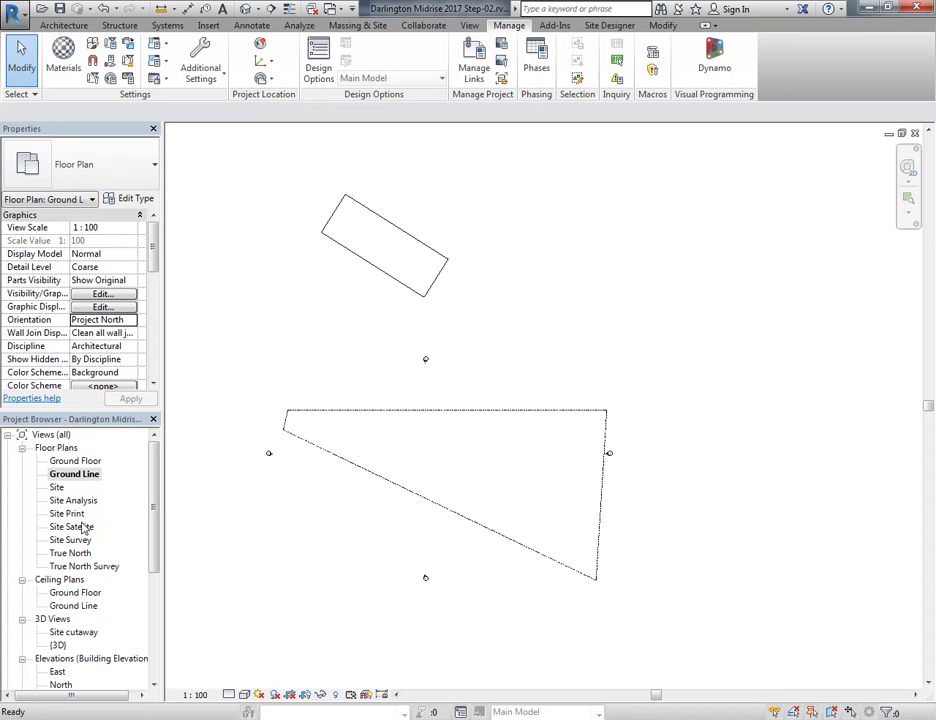
double_click(70, 556)
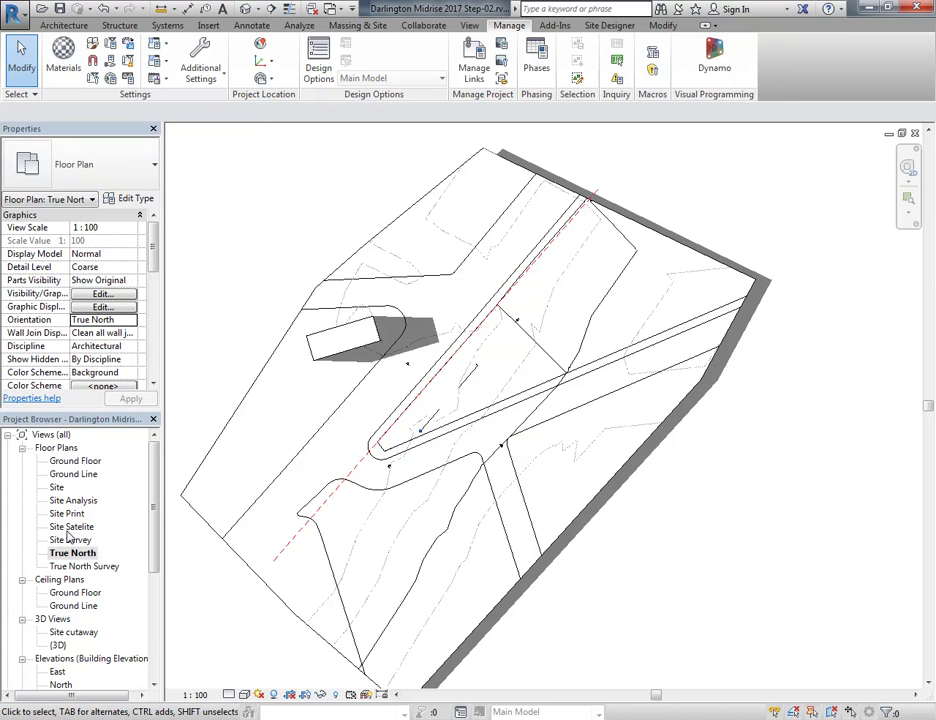
Open the Site Analysis floor plan and turn on its sun path using the specified project location, date and time
double_click(74, 500)
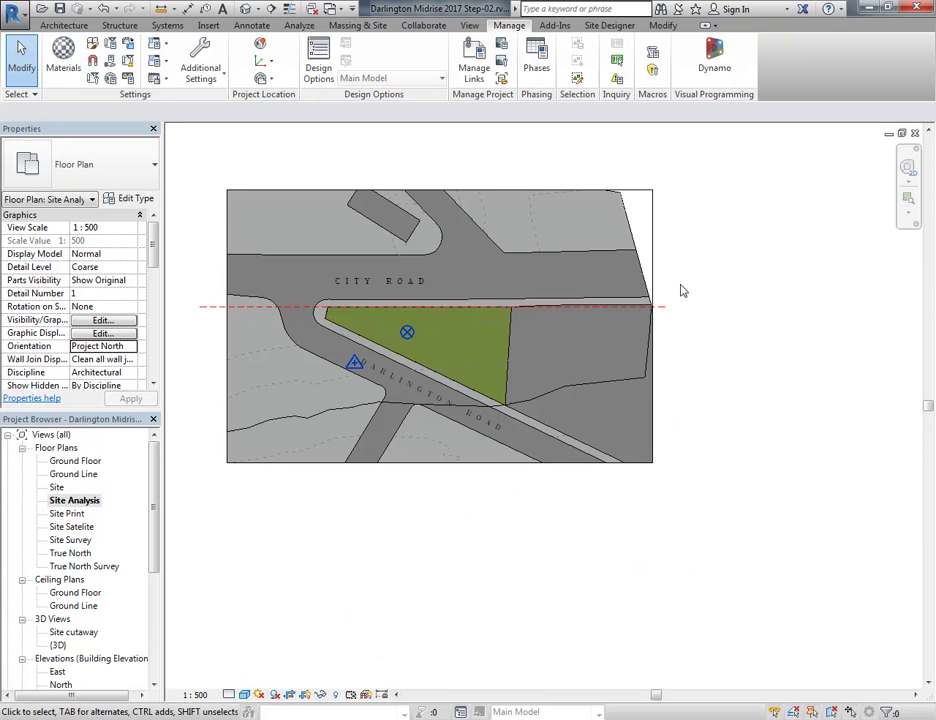
middle_drag(334, 241, 360, 339)
scroll(360, 339, up, 2)
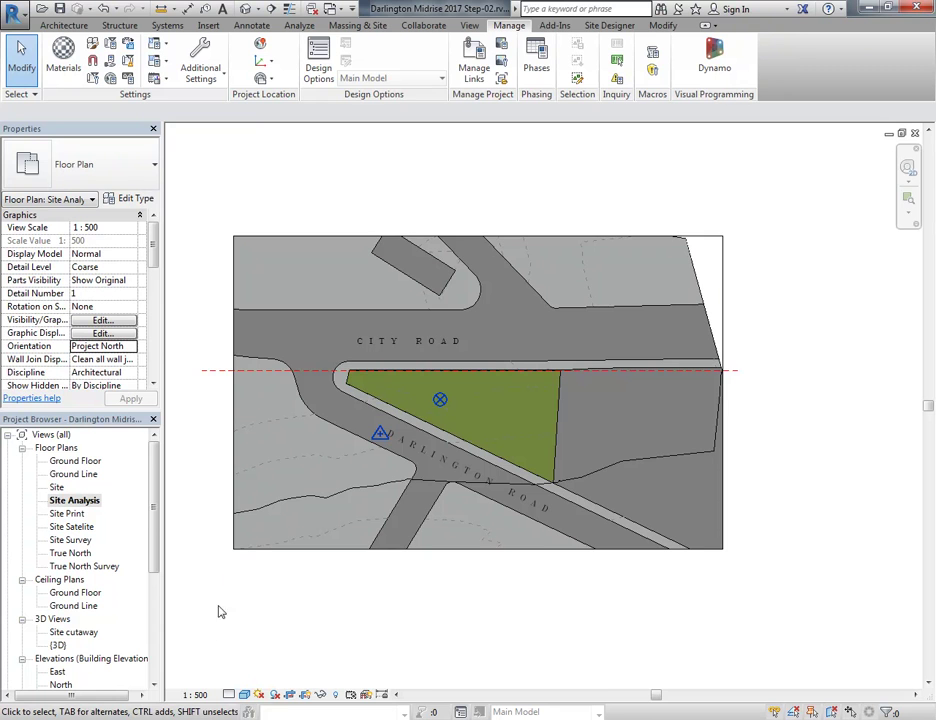
click(259, 695)
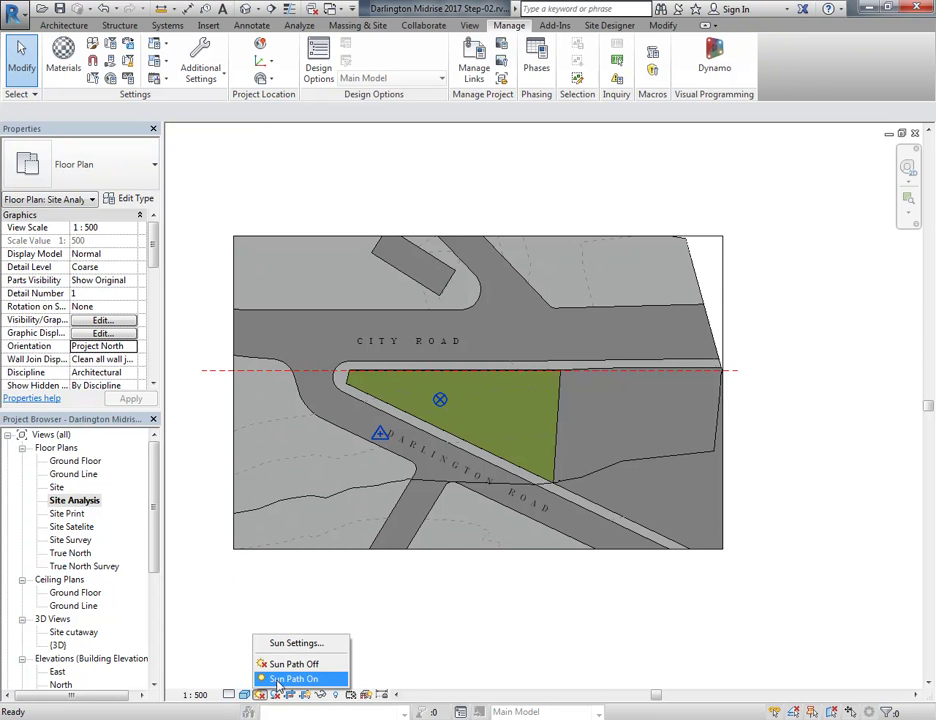
click(280, 680)
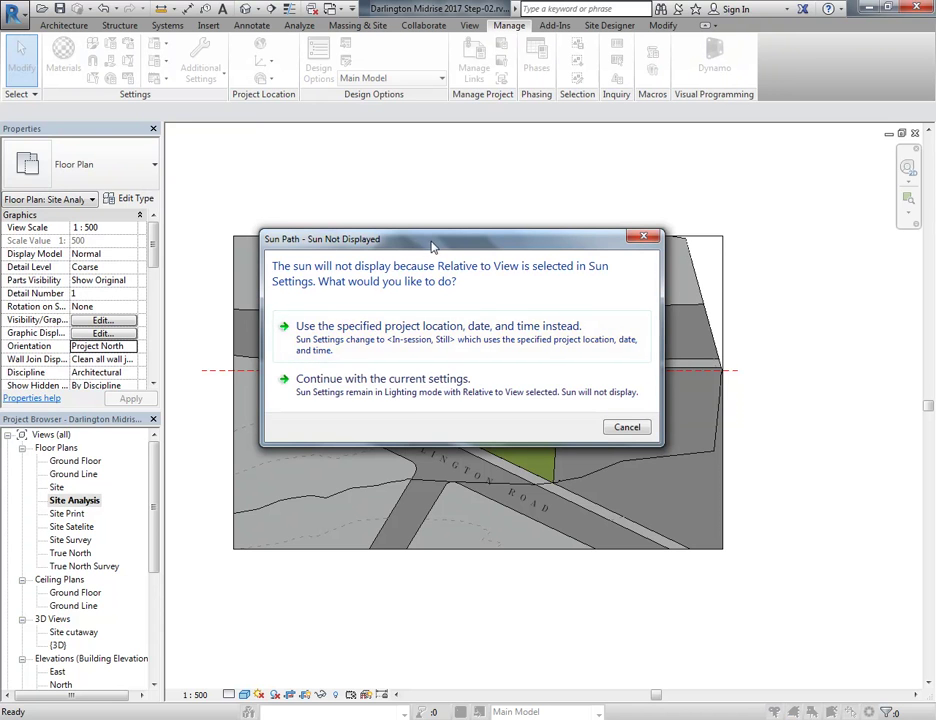
drag(432, 247, 395, 210)
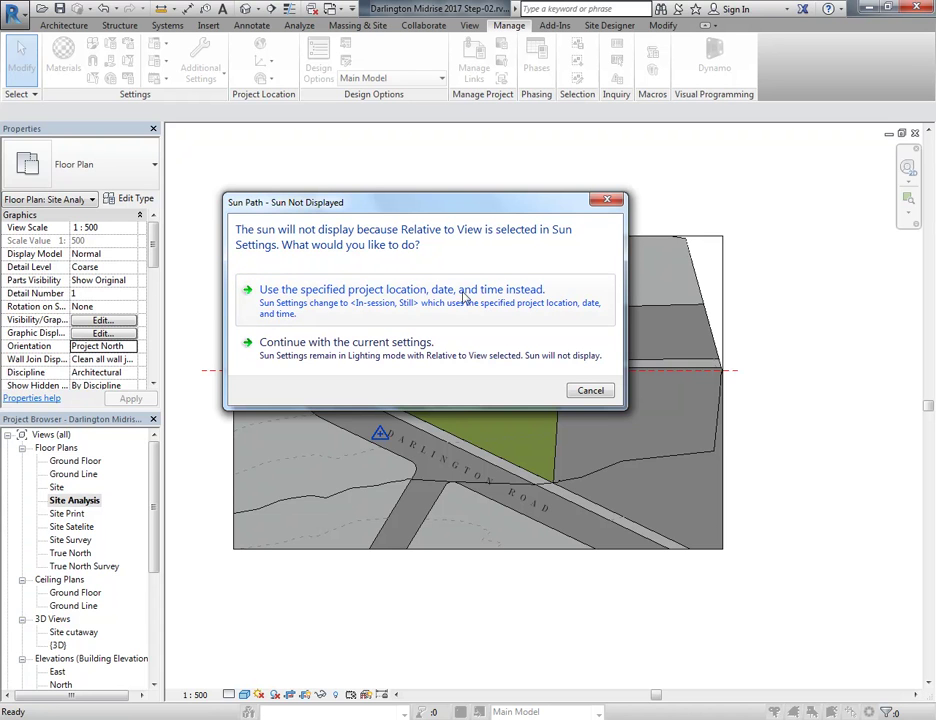
click(315, 317)
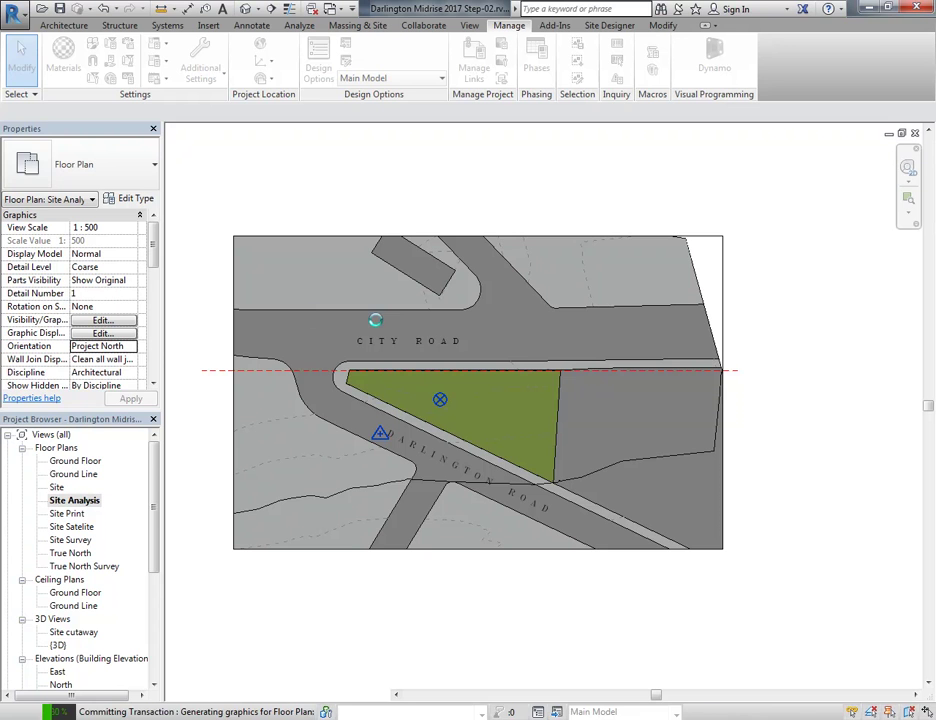
scroll(378, 326, down, 3)
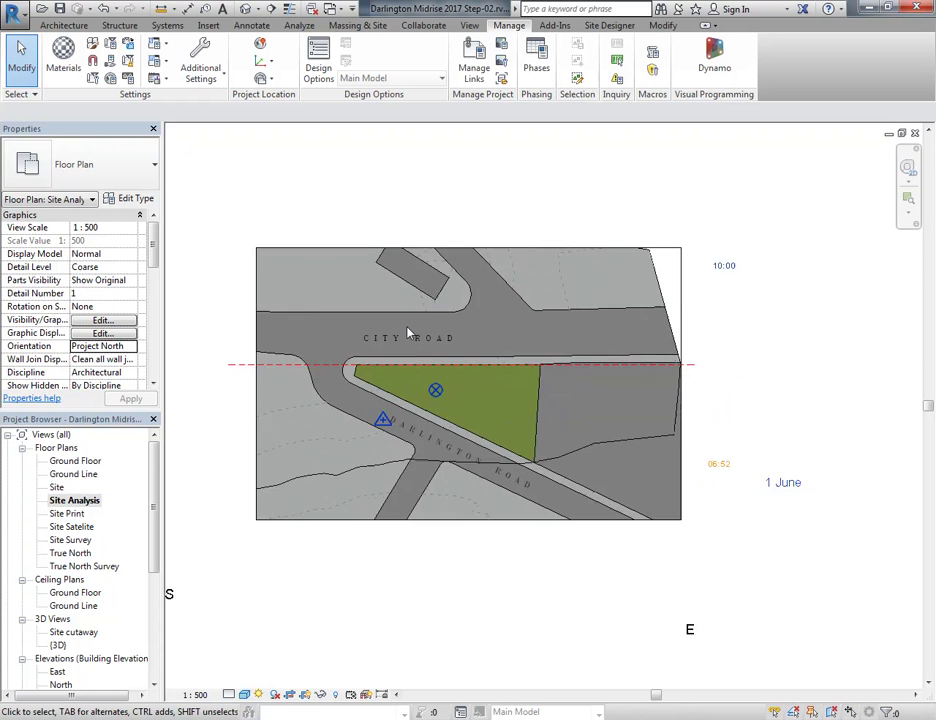
Apply the Summer Solstice 1500 preset in the sun settings with Ground Plane at Level switched off
click(259, 694)
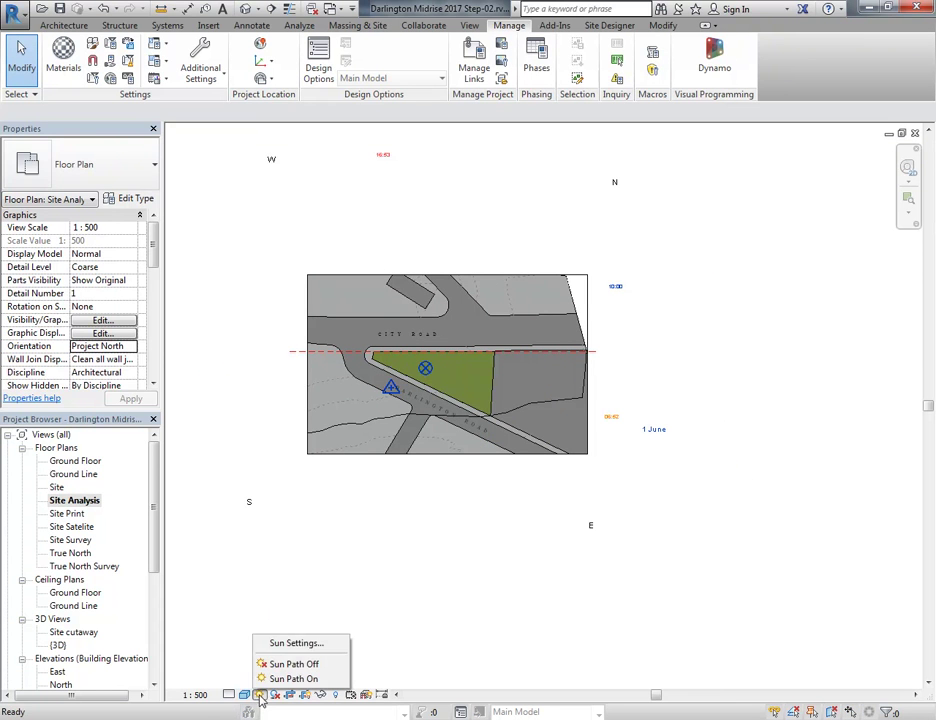
click(280, 648)
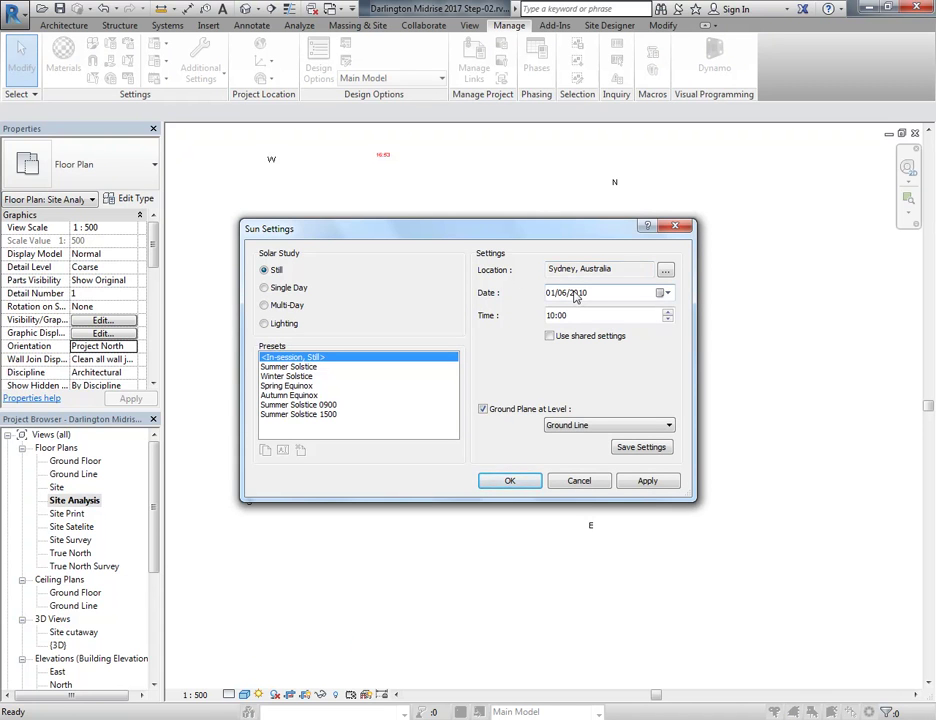
click(316, 415)
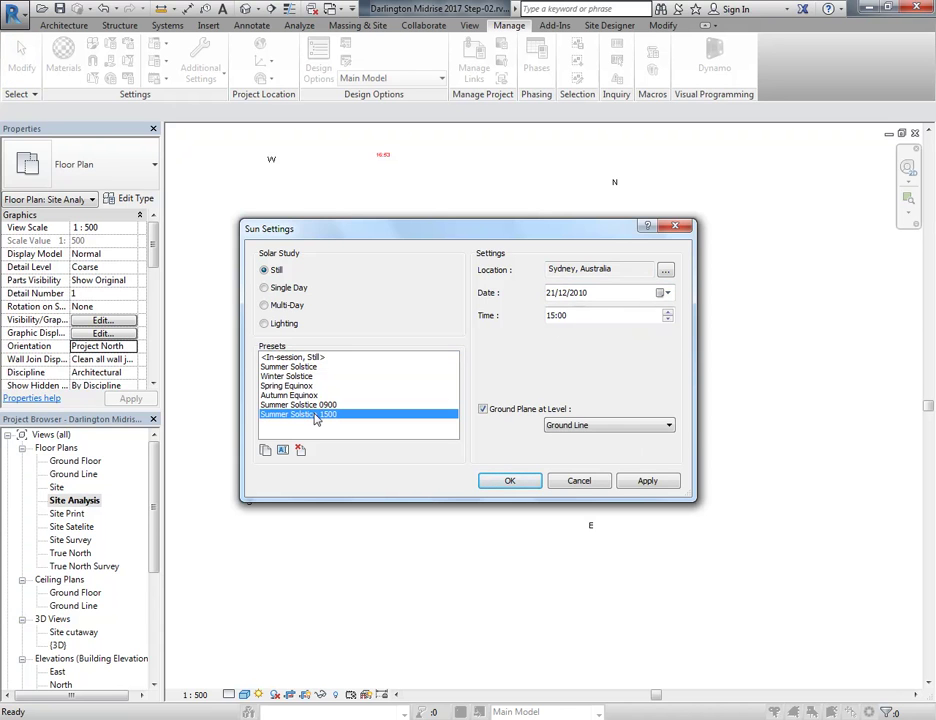
click(484, 409)
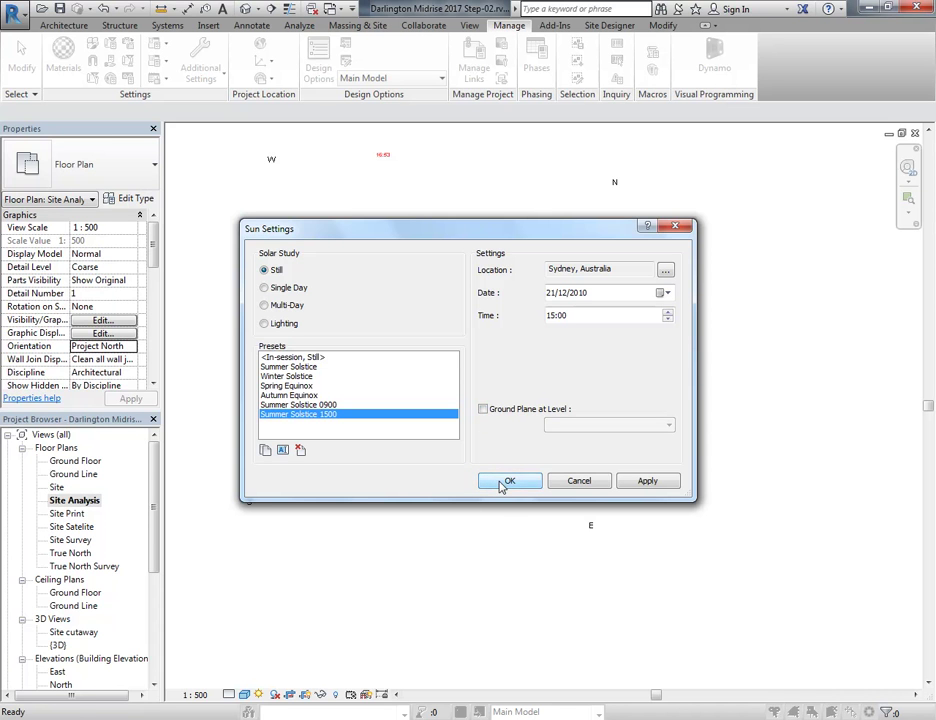
click(505, 481)
middle_drag(311, 382, 316, 326)
scroll(330, 345, up, 2)
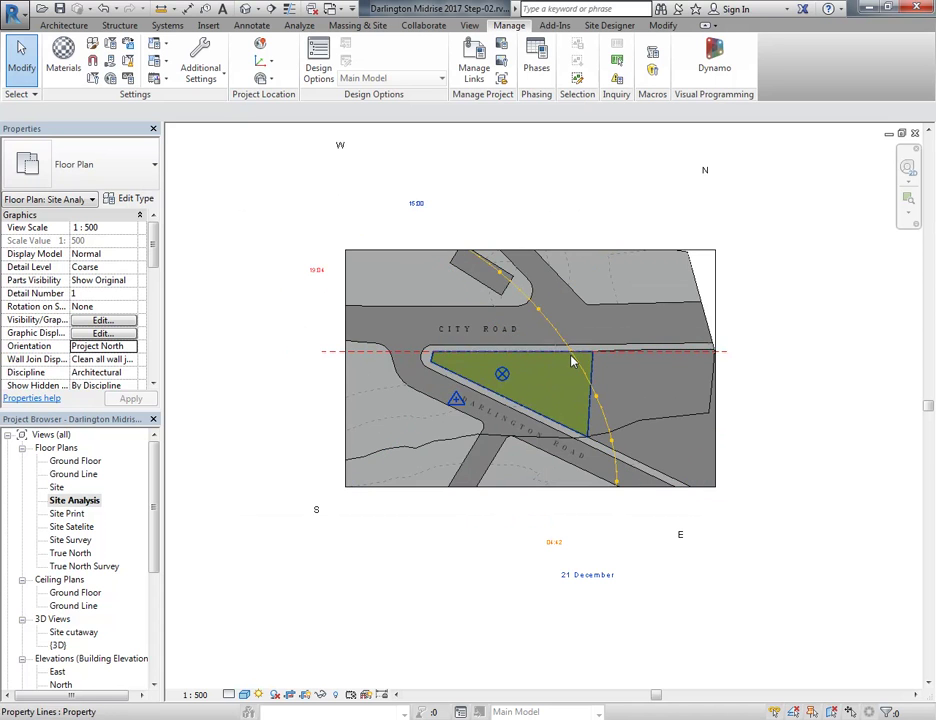
Try to move the sun path within the Site Analysis plan using the Move tool
scroll(324, 244, down, 2)
middle_drag(324, 244, 359, 299)
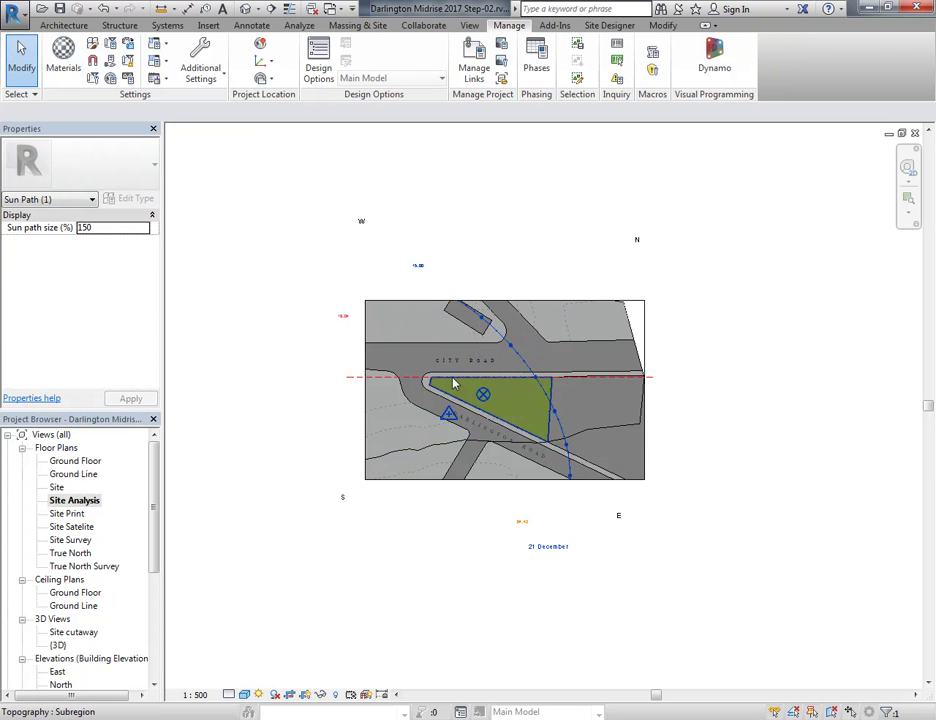
click(664, 25)
click(265, 78)
click(325, 543)
key(Escape)
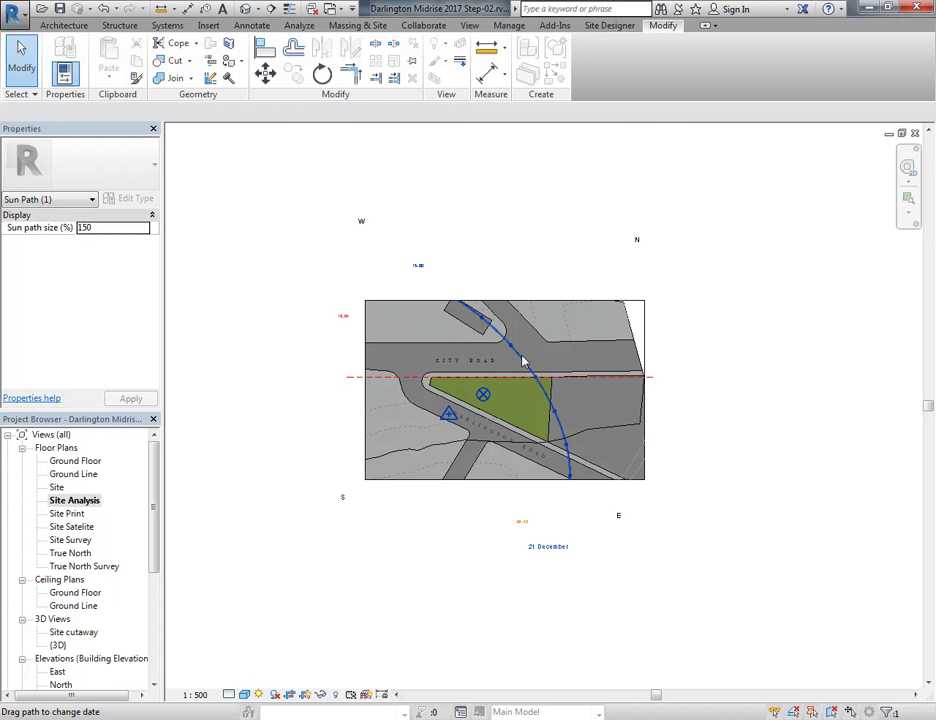
Shift the sun path to 14 February directly in the plan, and undo that date change
drag(522, 366, 585, 515)
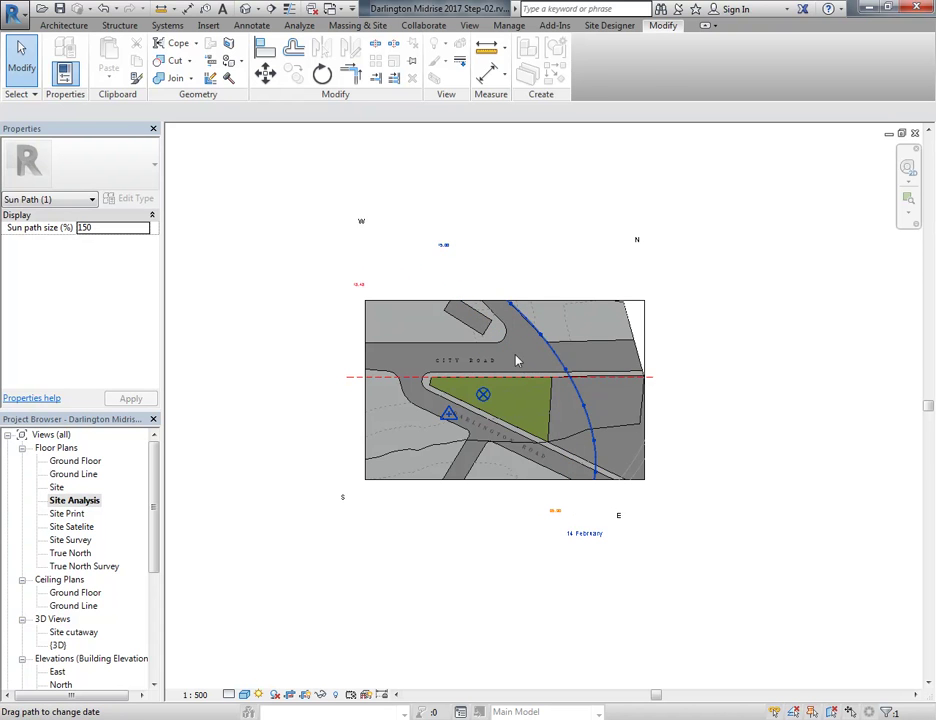
scroll(456, 318, up, 3)
scroll(456, 318, down, 4)
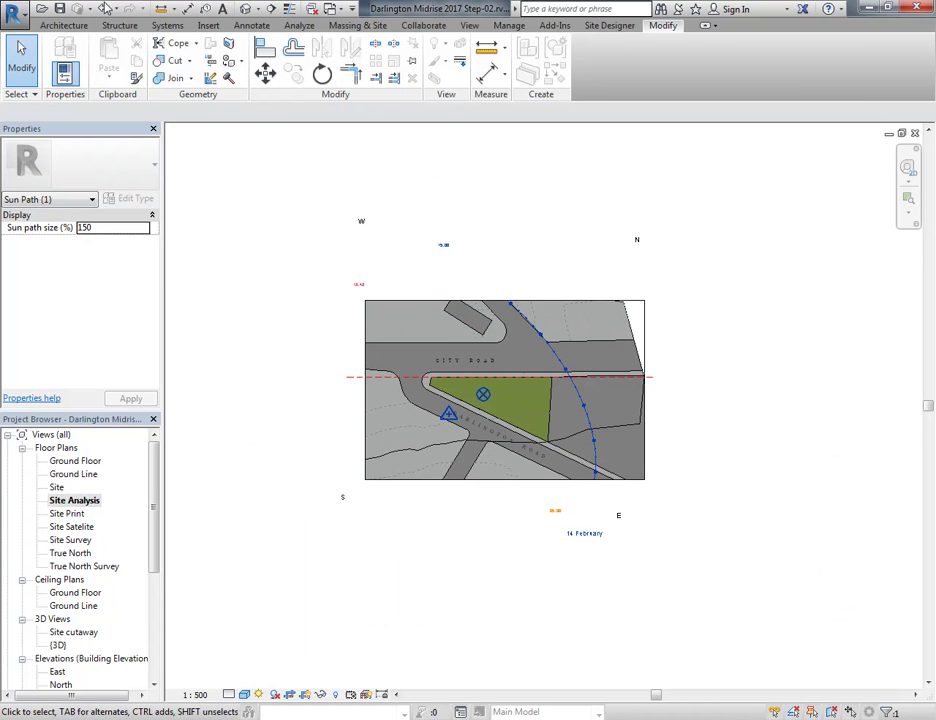
click(103, 8)
click(507, 250)
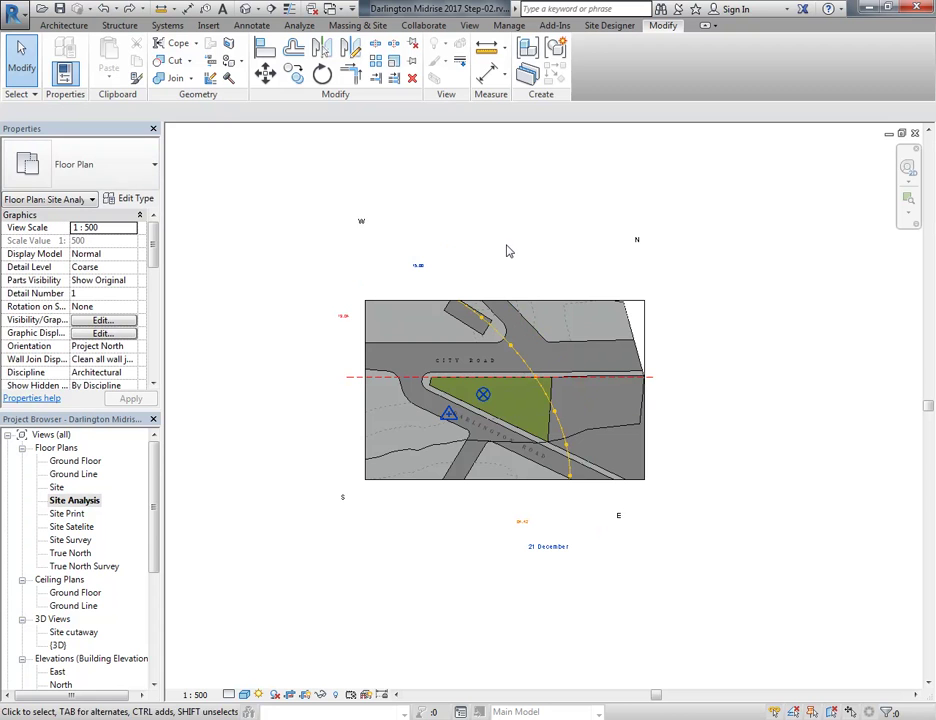
Set the sun path size to 100% in the Site Analysis plan
mouse_move(507, 250)
middle_down()
mouse_move(549, 265)
mouse_move(510, 262)
middle_up()
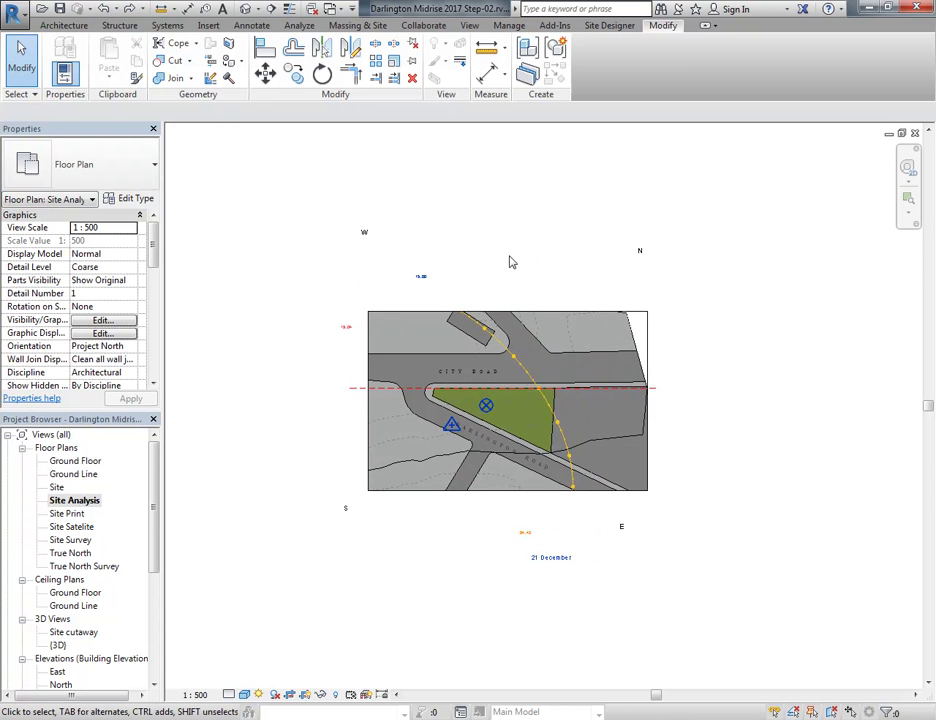
click(534, 383)
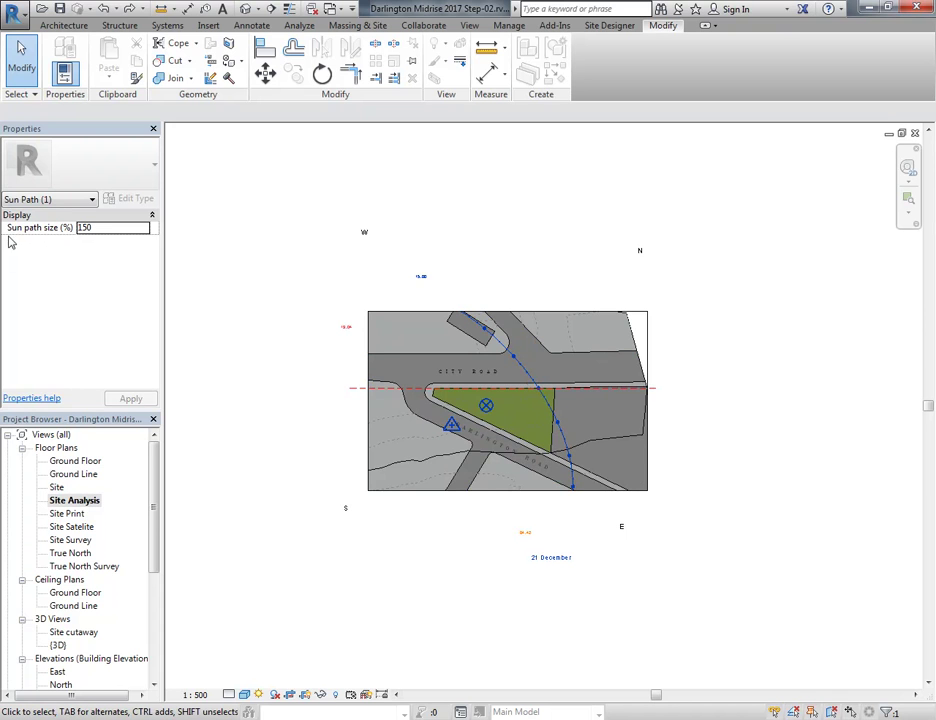
click(116, 228)
text(1)
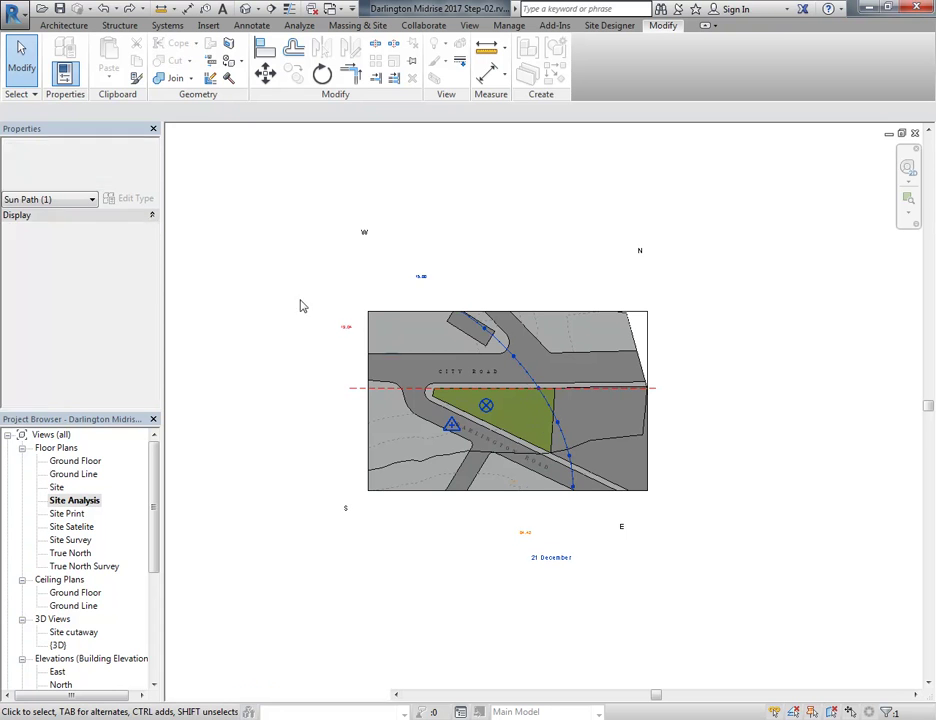
key(Return)
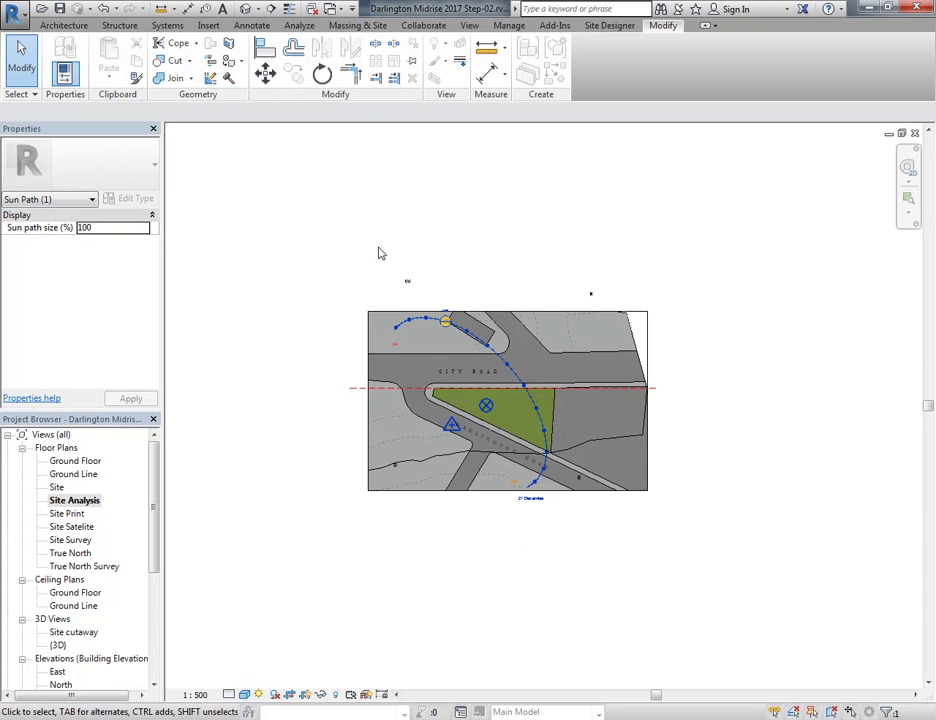
middle_drag(489, 276, 449, 242)
scroll(366, 518, up, 1)
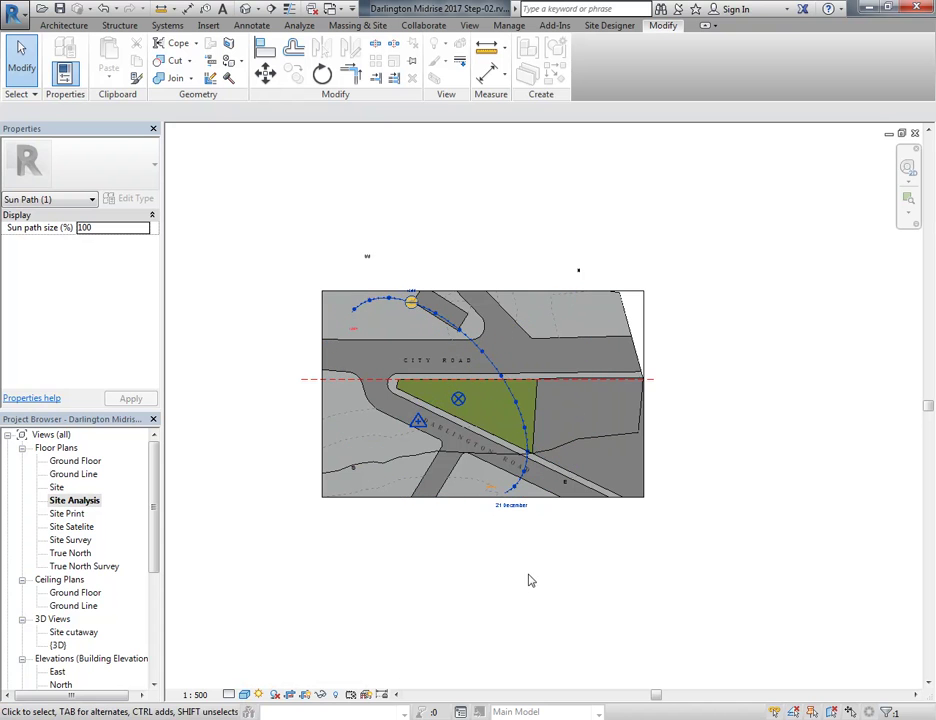
Switch the Site Analysis plan's visual style to Wireframe
click(245, 694)
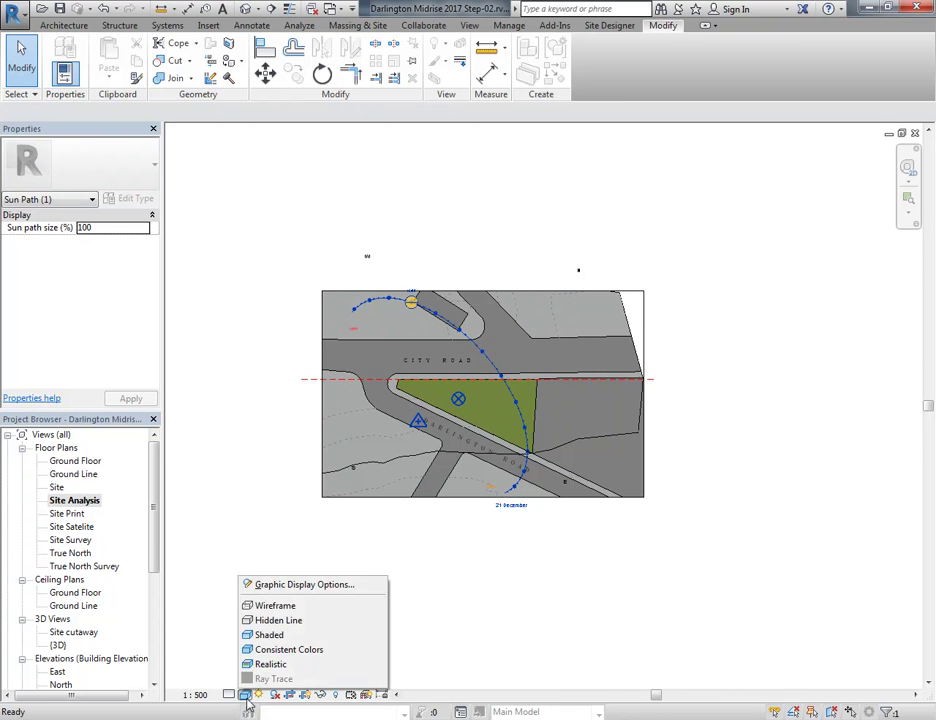
click(275, 606)
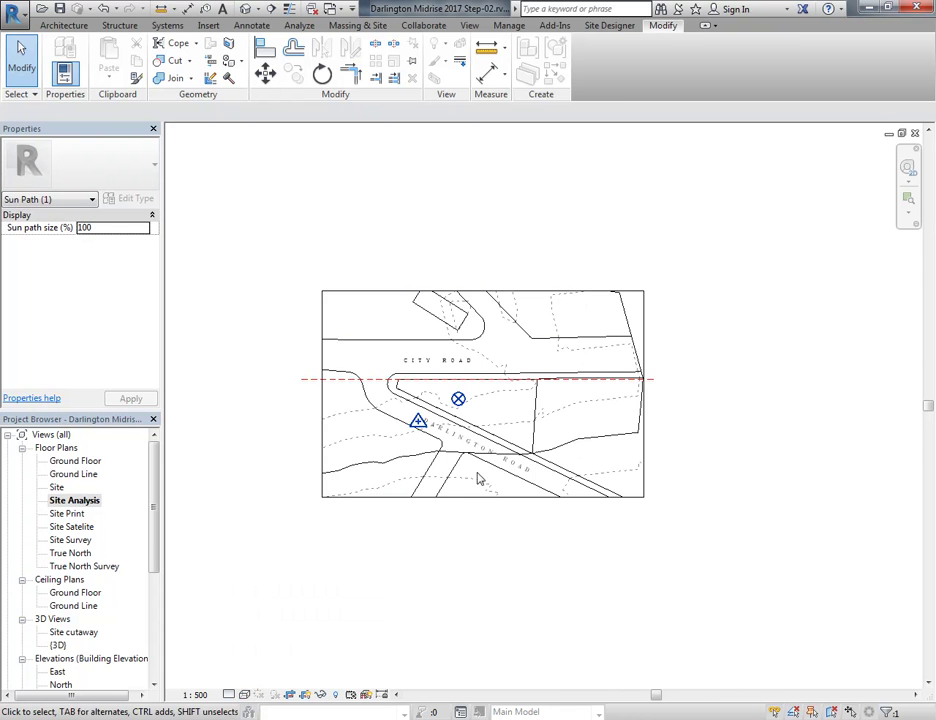
scroll(419, 383, up, 3)
scroll(419, 383, down, 3)
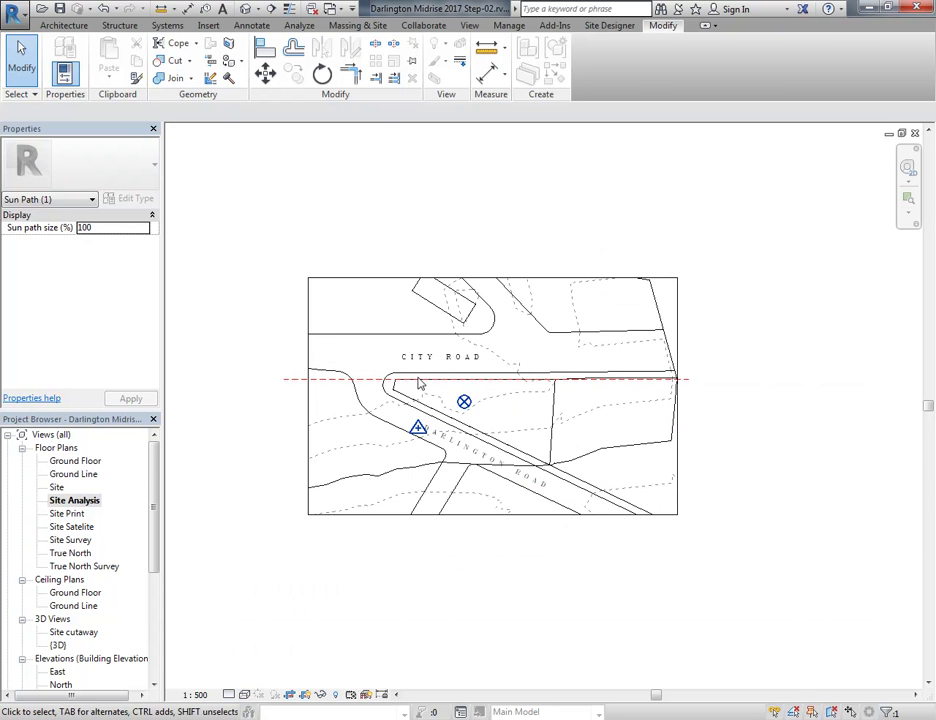
Set the Site Analysis plan's visual style to Hidden Line
click(245, 694)
click(262, 621)
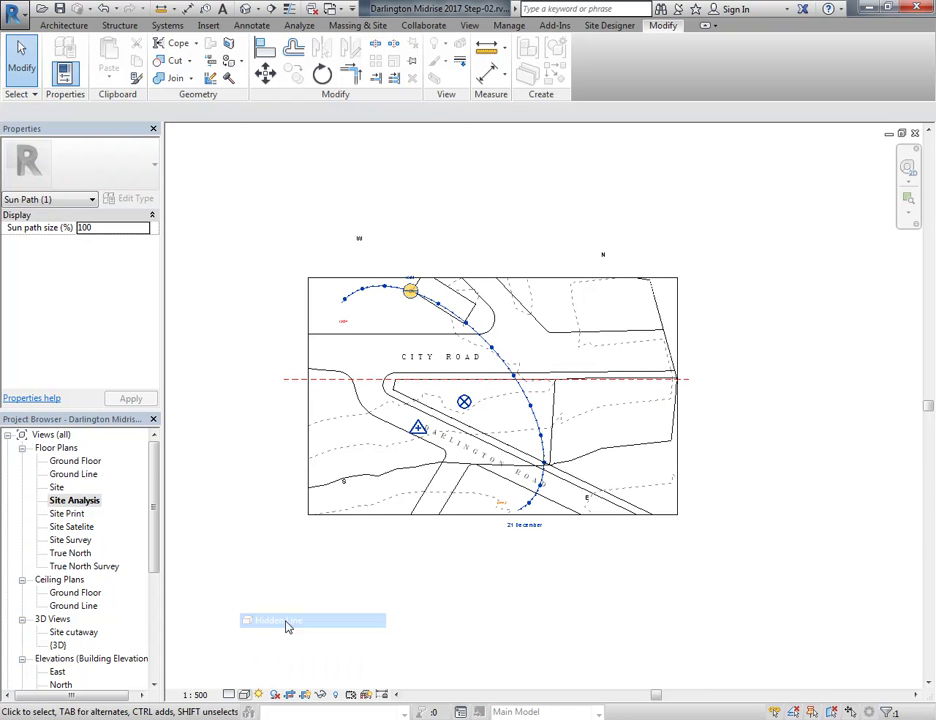
click(539, 452)
click(501, 574)
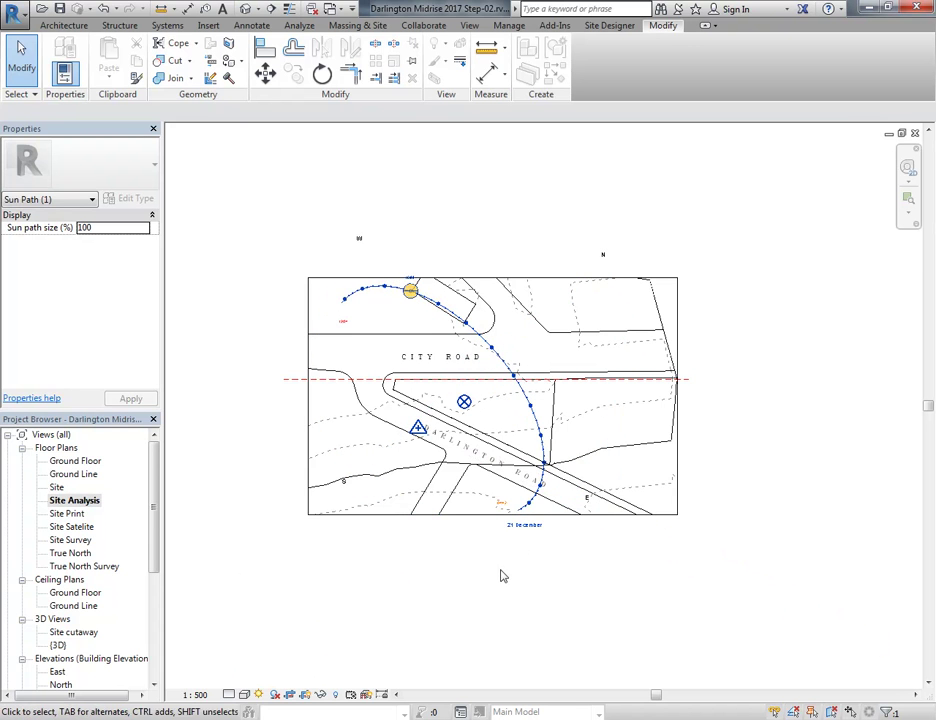
Temporarily hide the site topography element in the Site Analysis plan
click(631, 493)
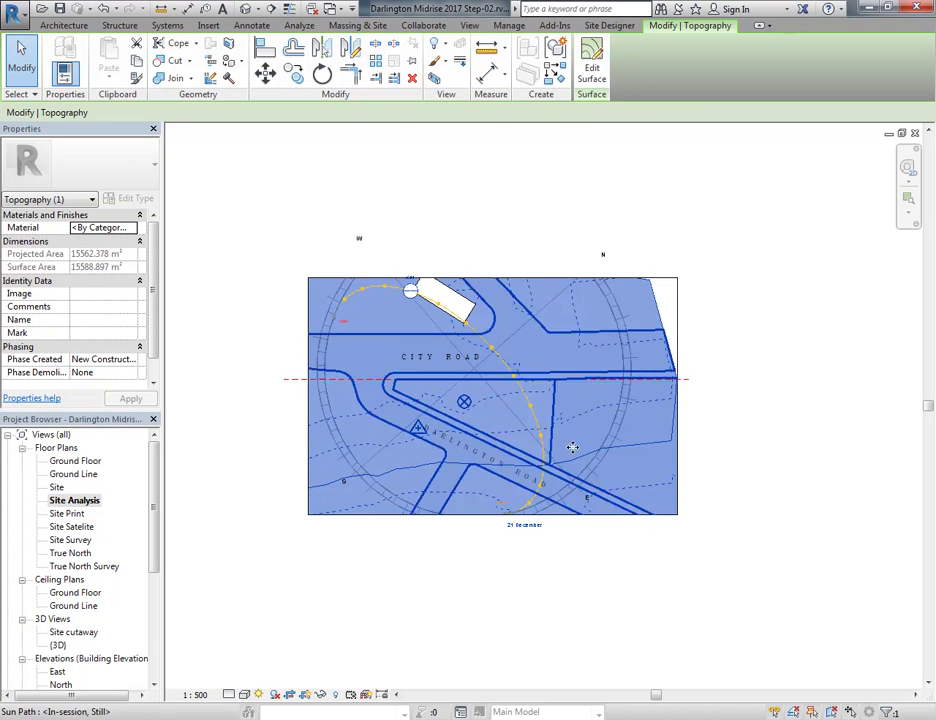
right_click(627, 487)
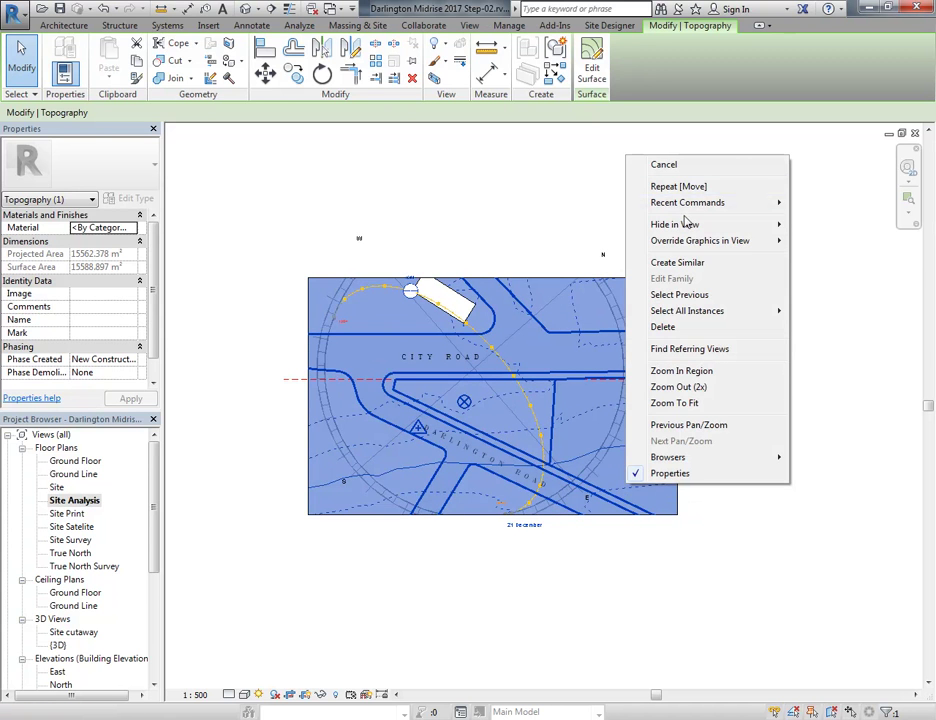
mouse_move(684, 226)
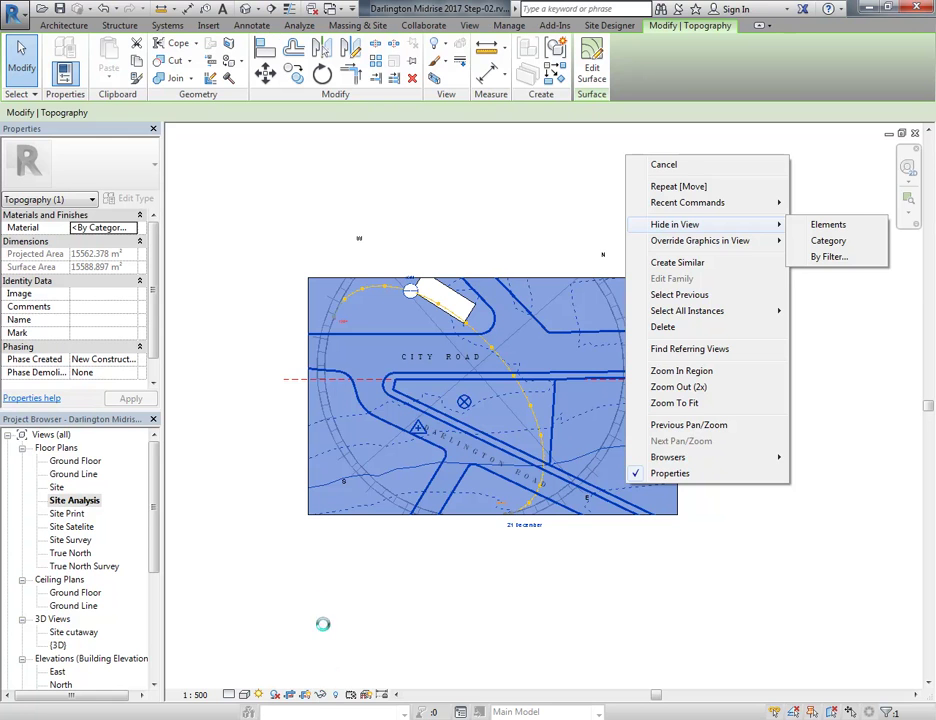
click(320, 695)
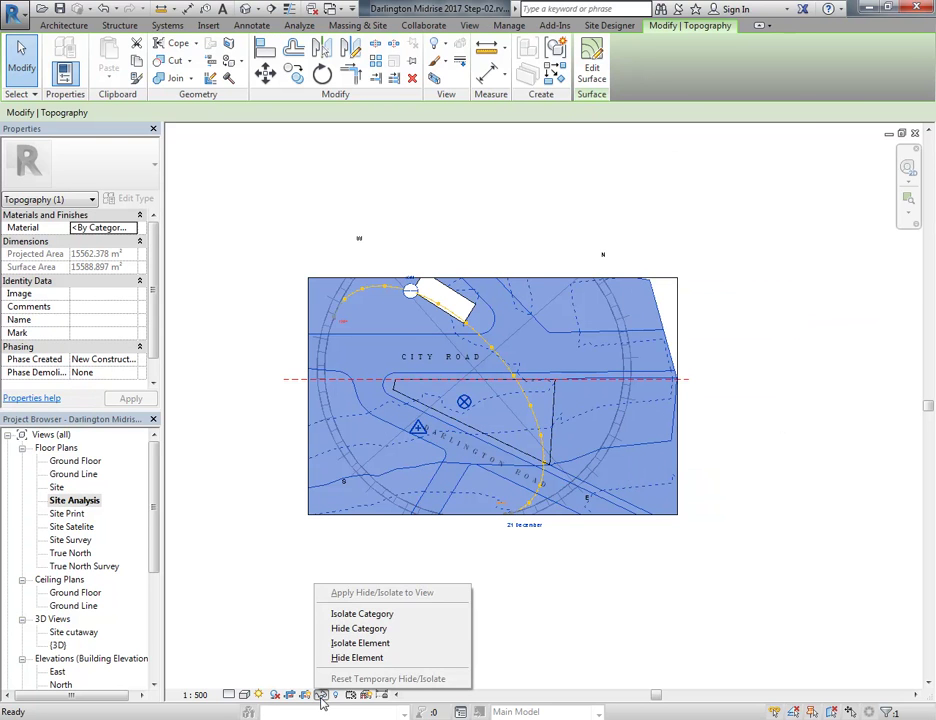
click(353, 658)
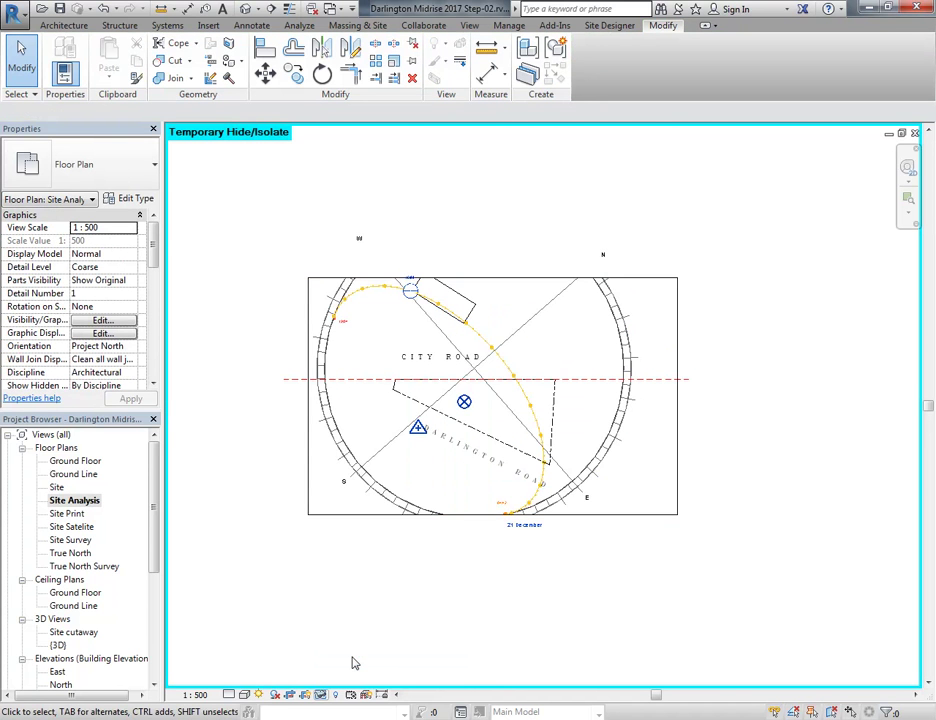
Hide the crop region around the Site Analysis plan and show it again
middle_drag(236, 302, 250, 314)
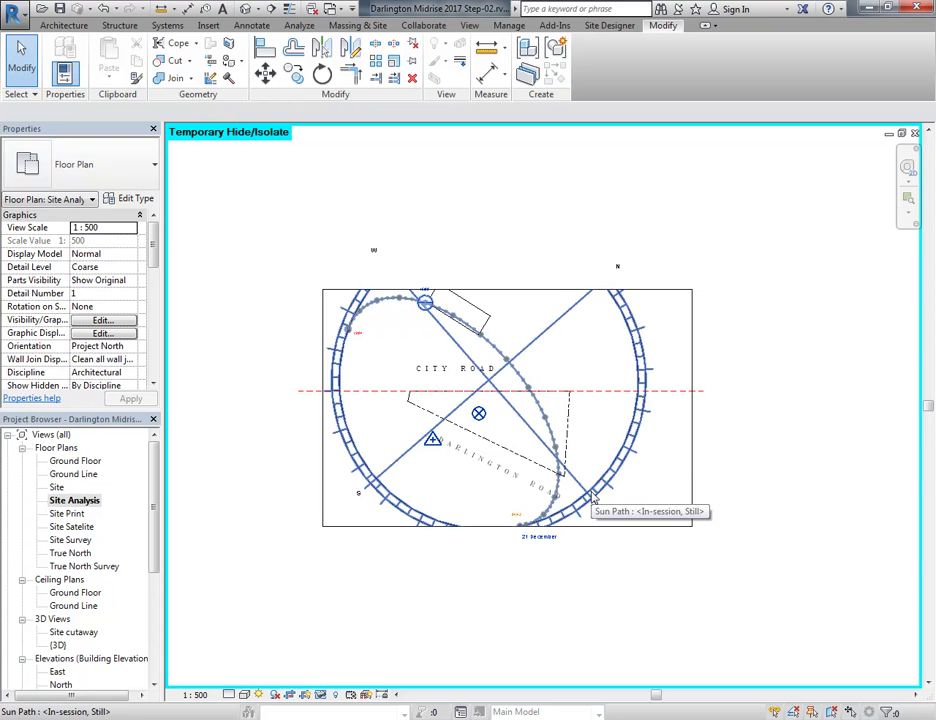
click(306, 694)
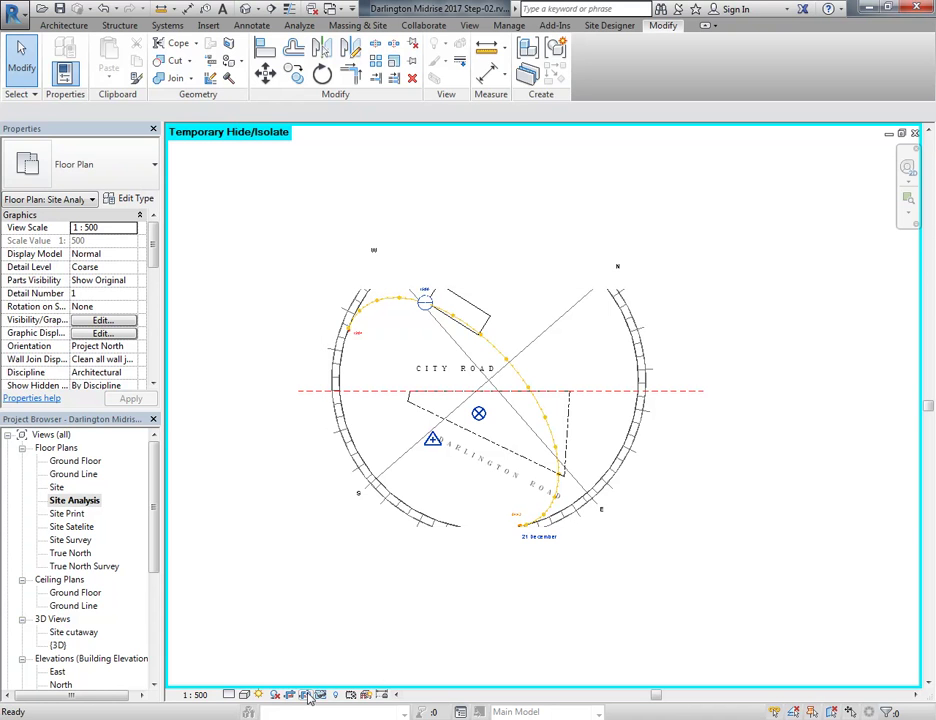
click(307, 694)
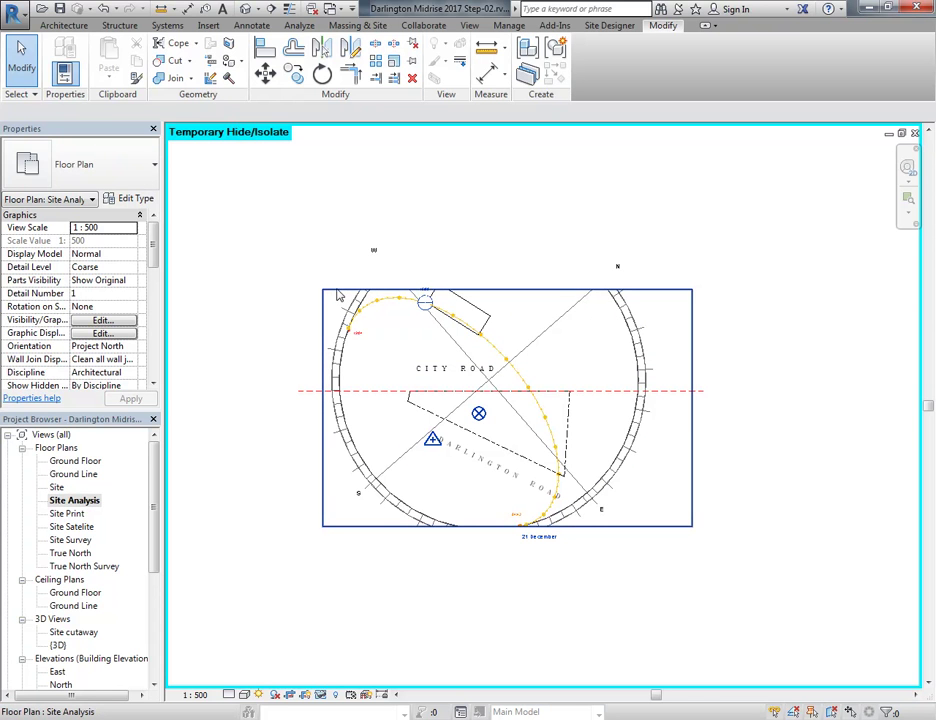
Turn off cropping in the Site Analysis plan so the full sun path compass can be displayed
click(289, 695)
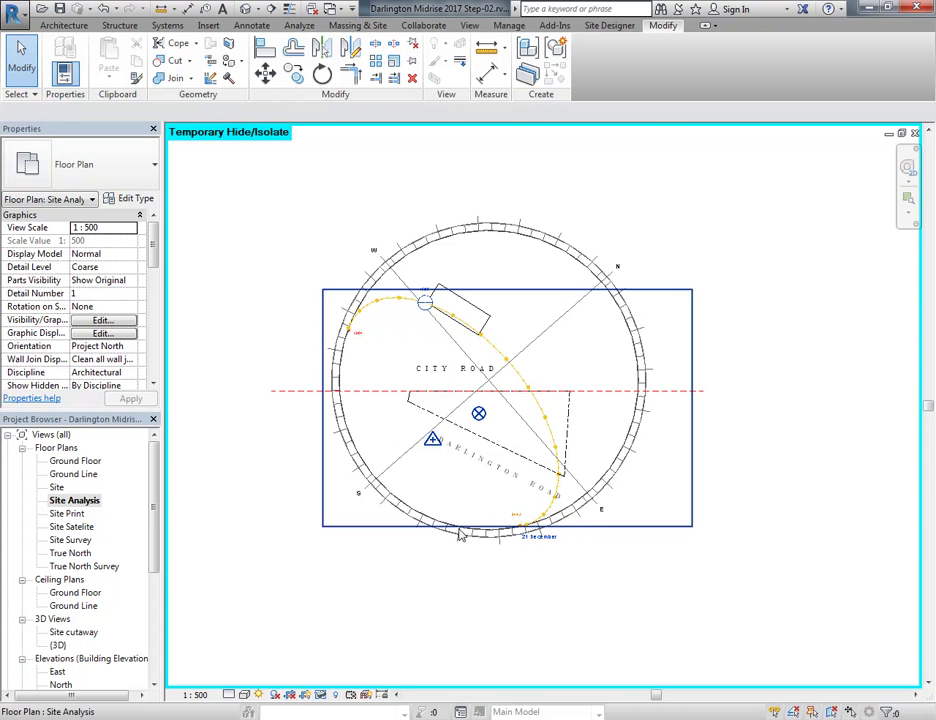
scroll(299, 437, up, 2)
middle_drag(299, 437, 340, 360)
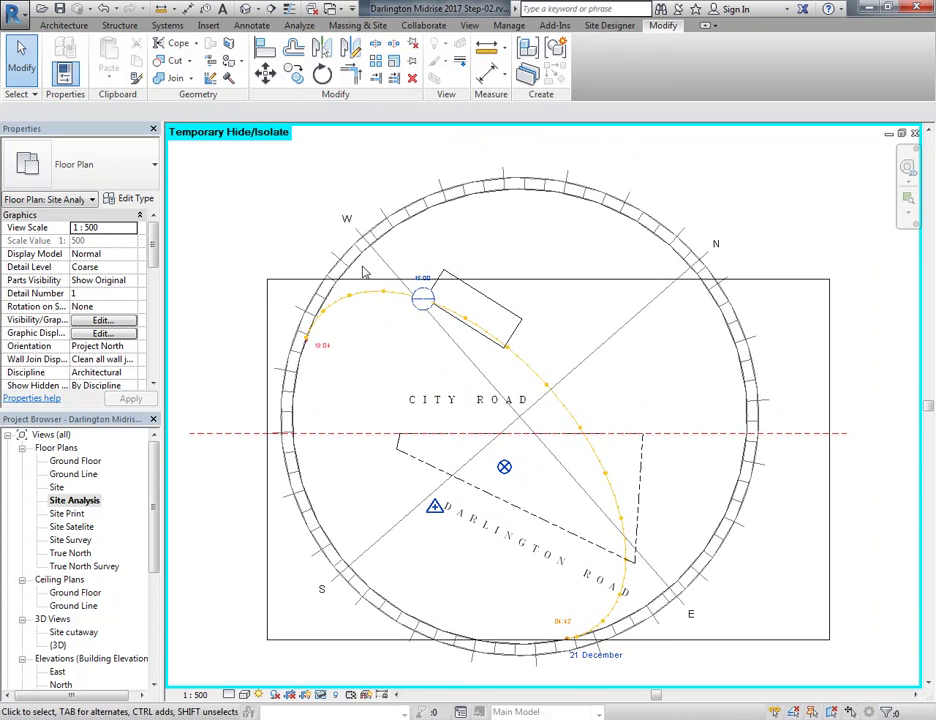
click(363, 258)
click(240, 201)
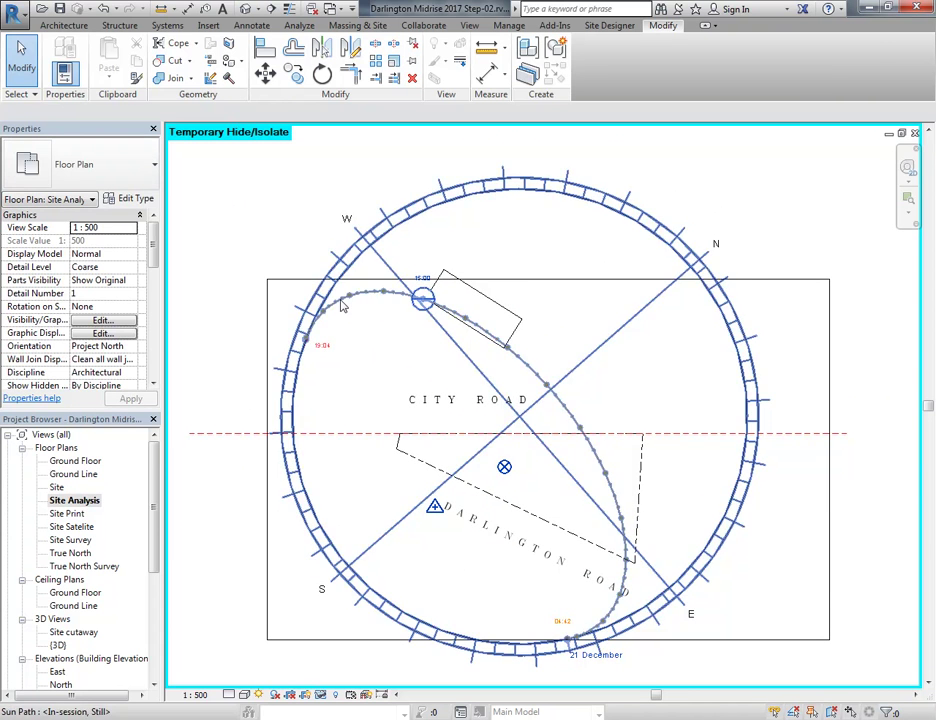
Open the sun path's date label for editing and leave the date as it is
middle_drag(340, 305, 351, 287)
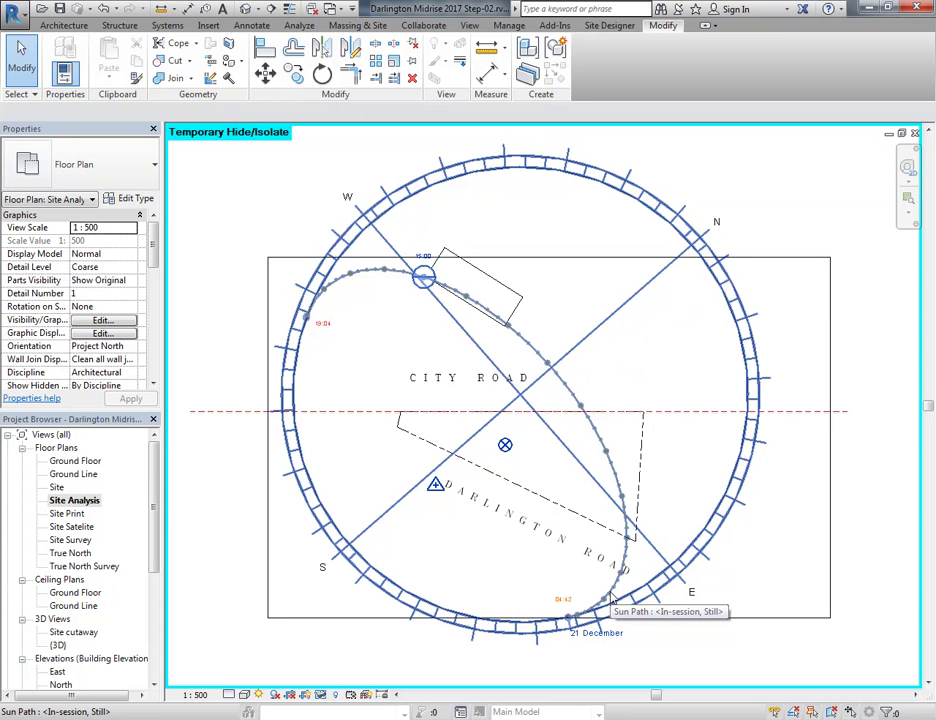
scroll(330, 380, down, 1)
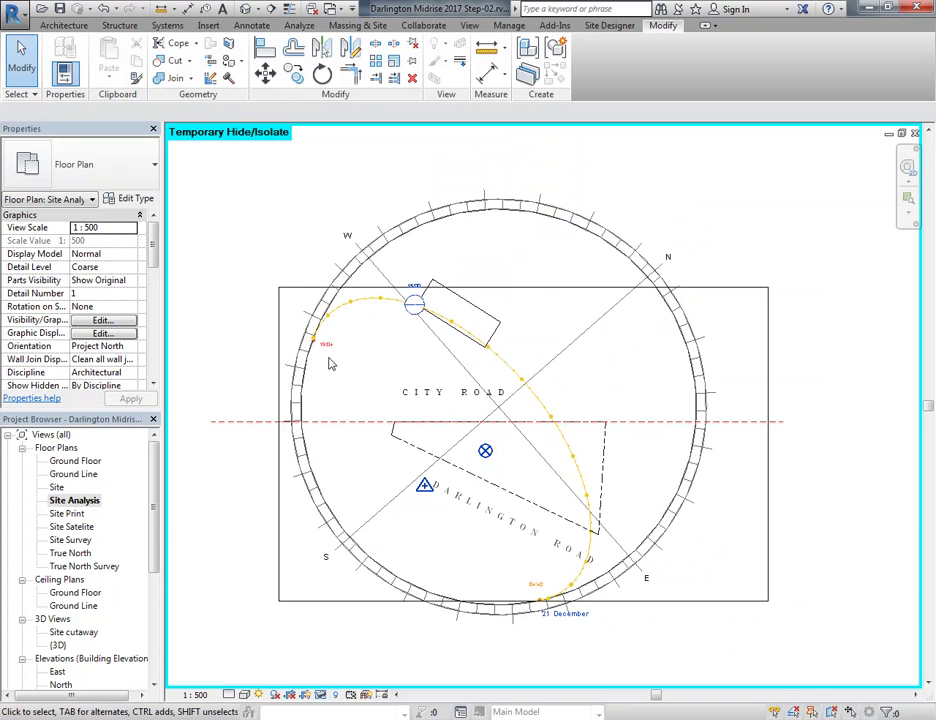
click(565, 617)
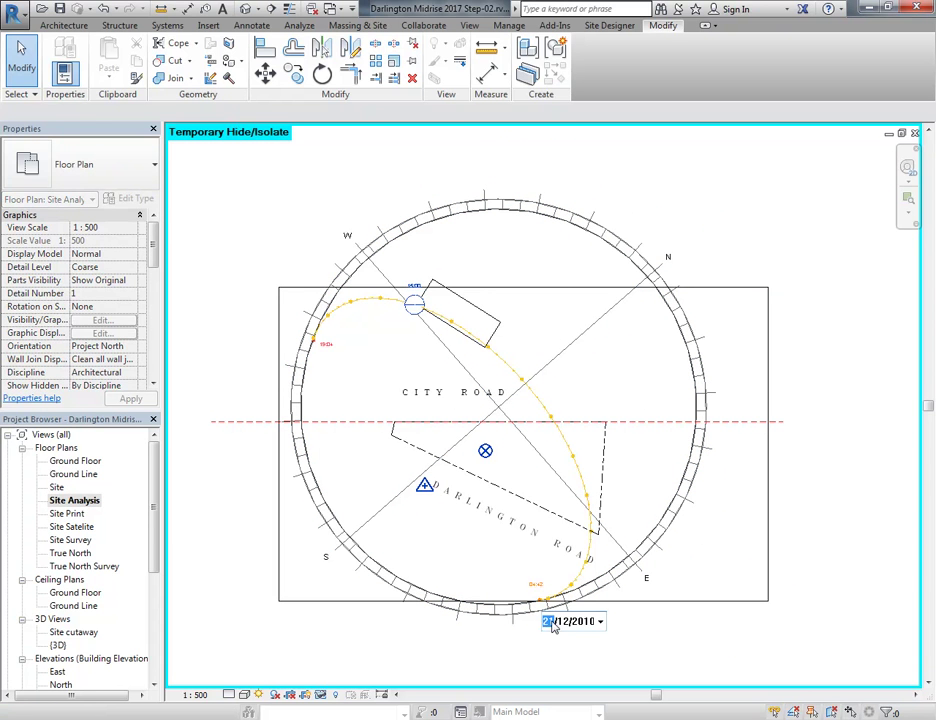
click(502, 665)
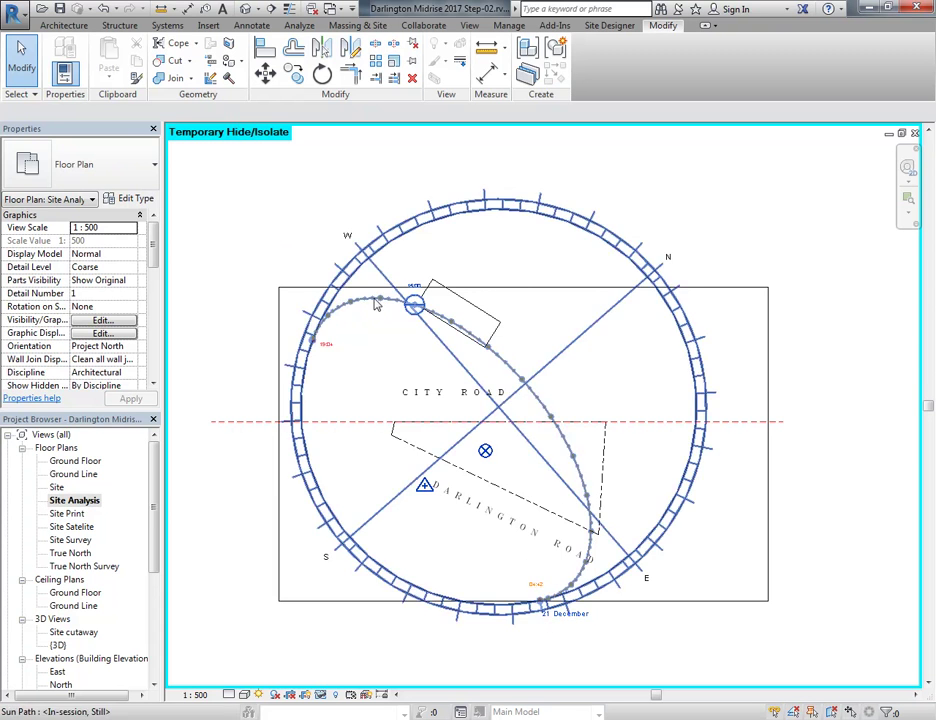
Examine the sunrise and sunset ends of the sun path against the compass ring in the Site Analysis plan
middle_drag(367, 387, 353, 377)
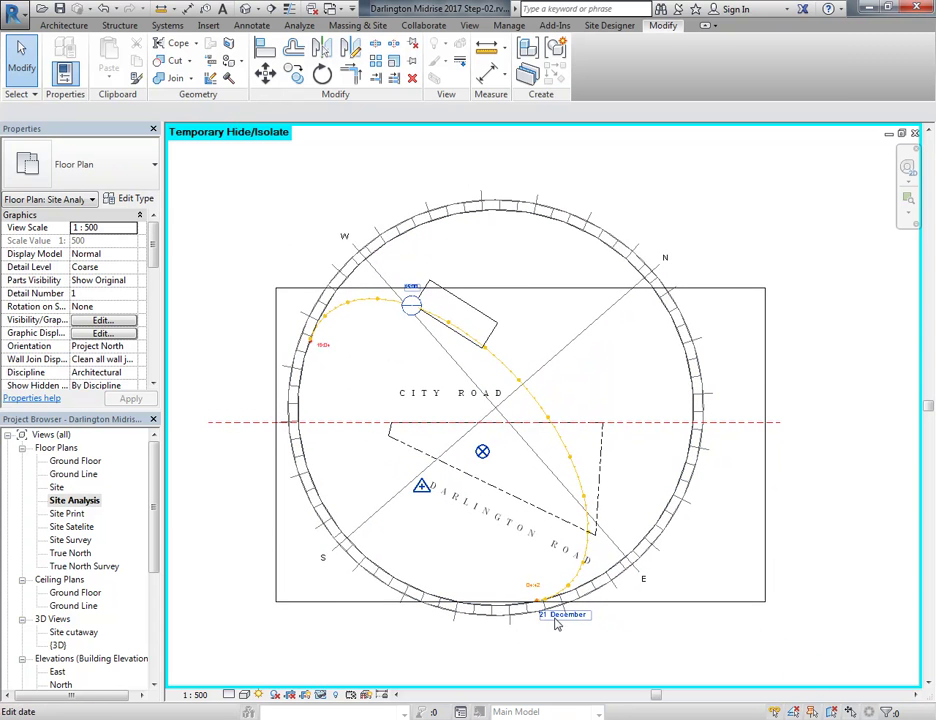
scroll(550, 620, up, 5)
scroll(543, 621, up, 2)
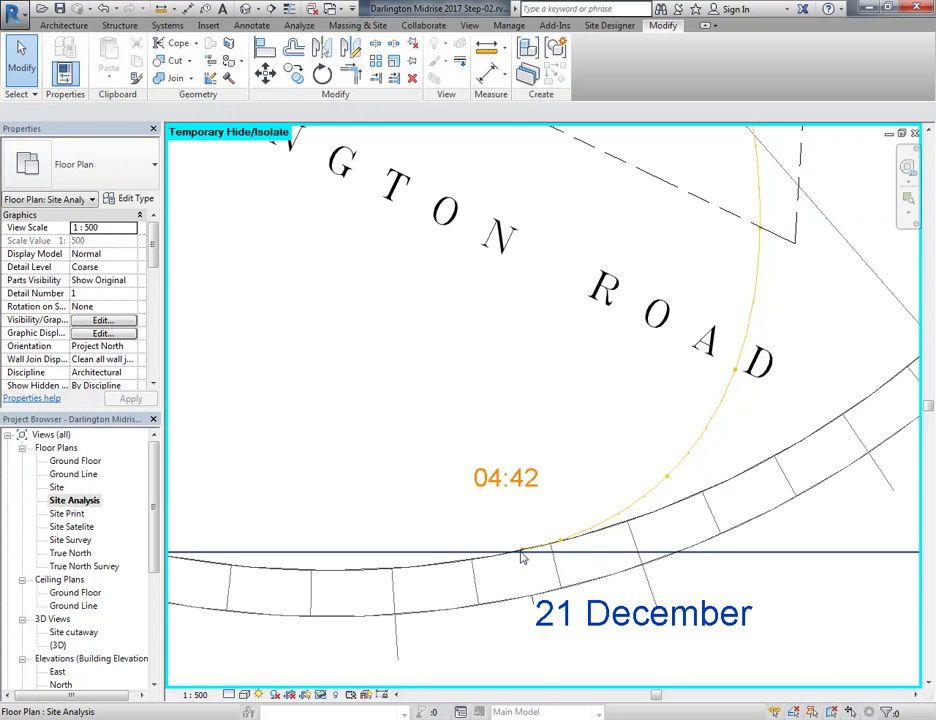
scroll(416, 380, down, 3)
middle_drag(416, 380, 445, 545)
scroll(436, 490, down, 2)
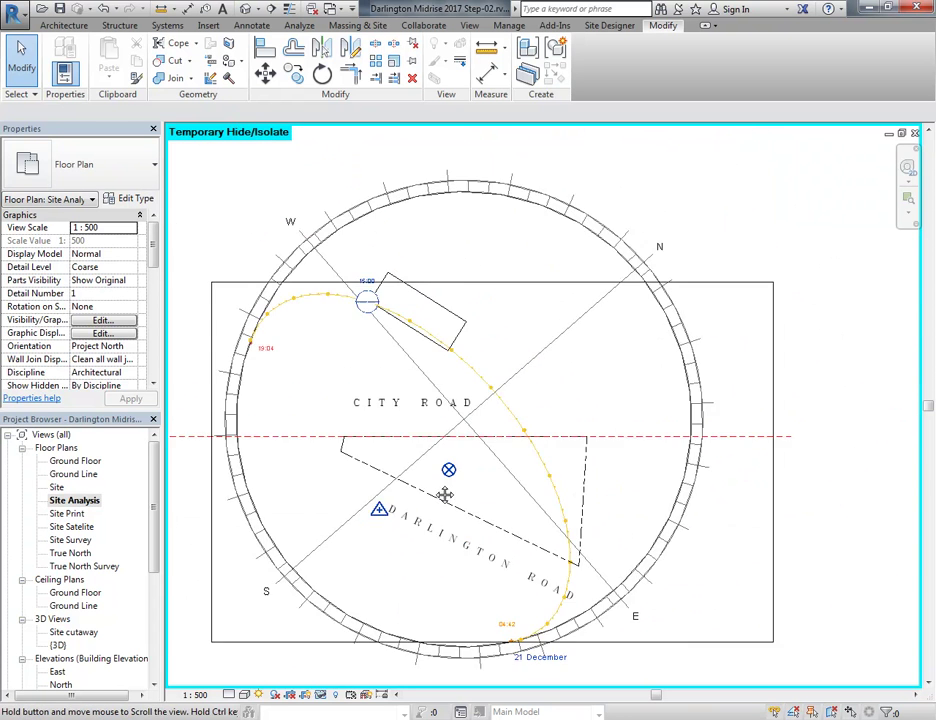
middle_drag(435, 490, 444, 442)
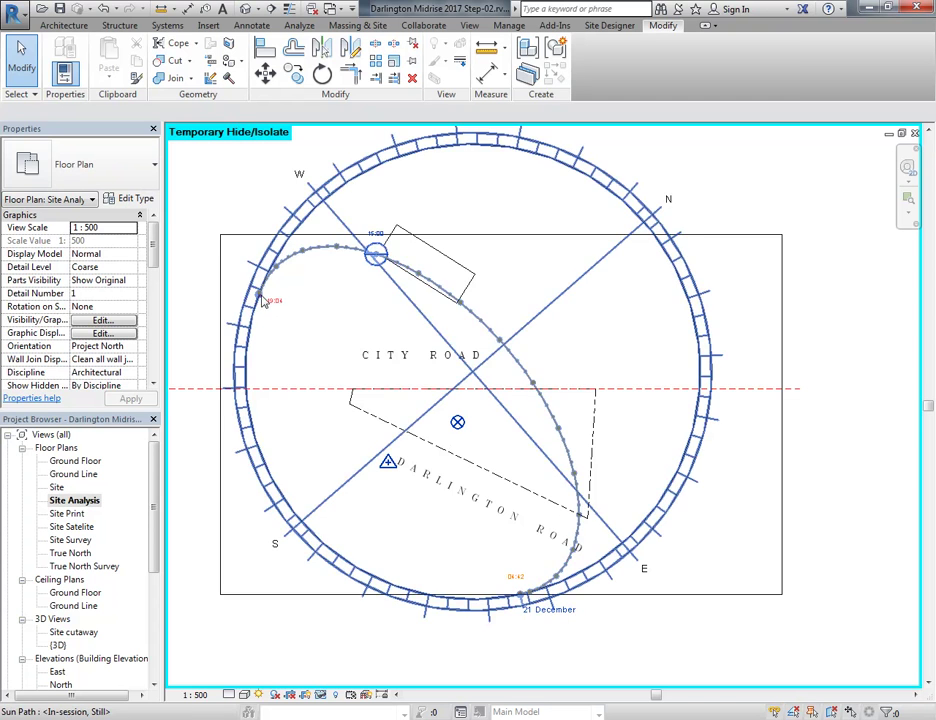
scroll(328, 375, down, 3)
middle_drag(326, 384, 322, 406)
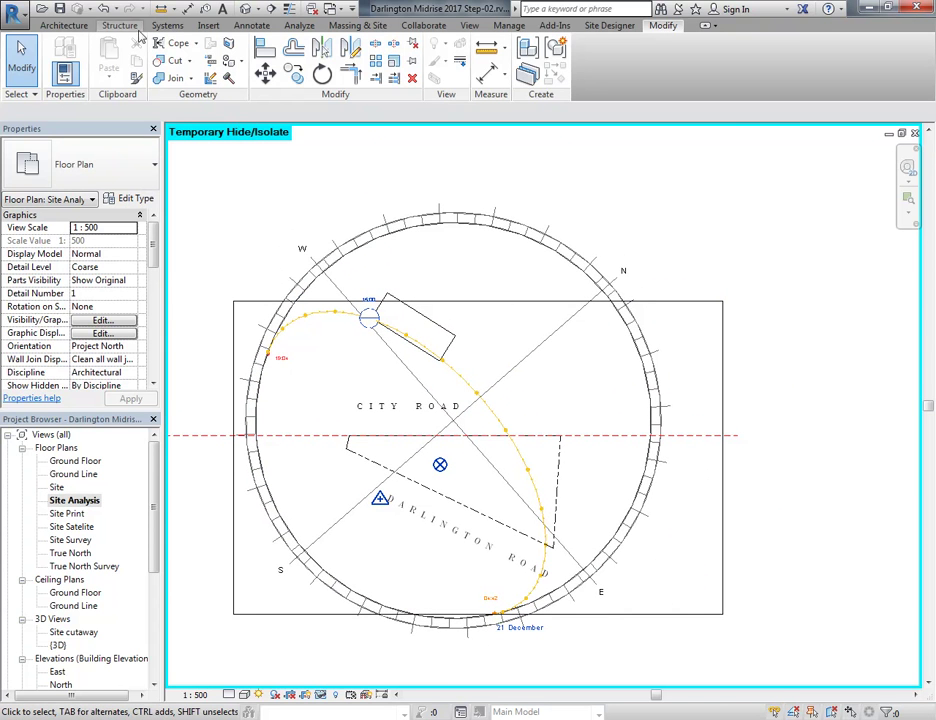
Start a model line and review the line styles available for it
click(251, 25)
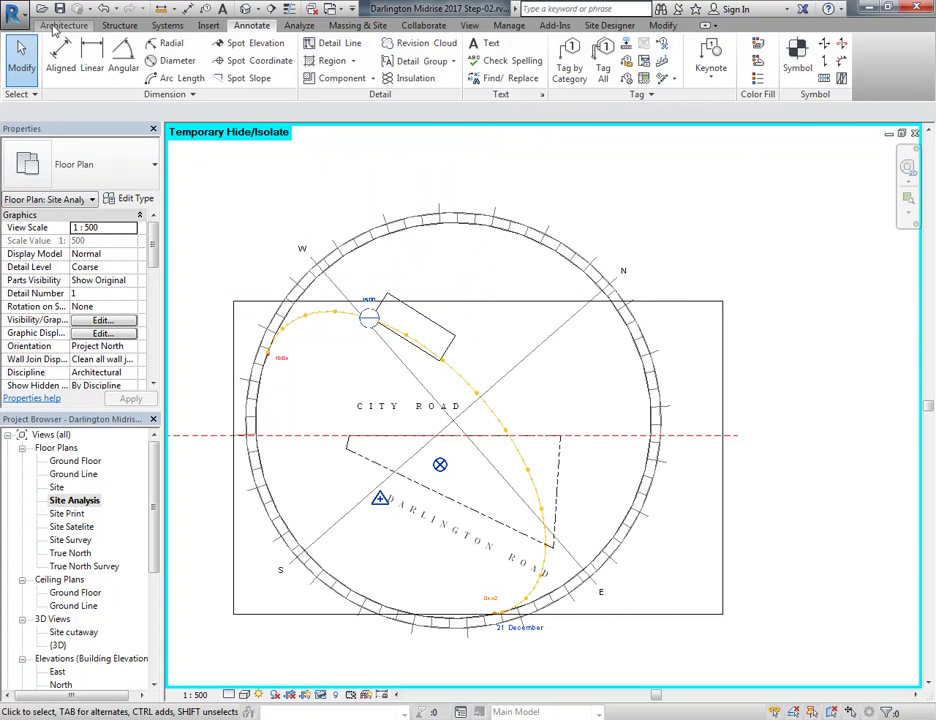
click(63, 25)
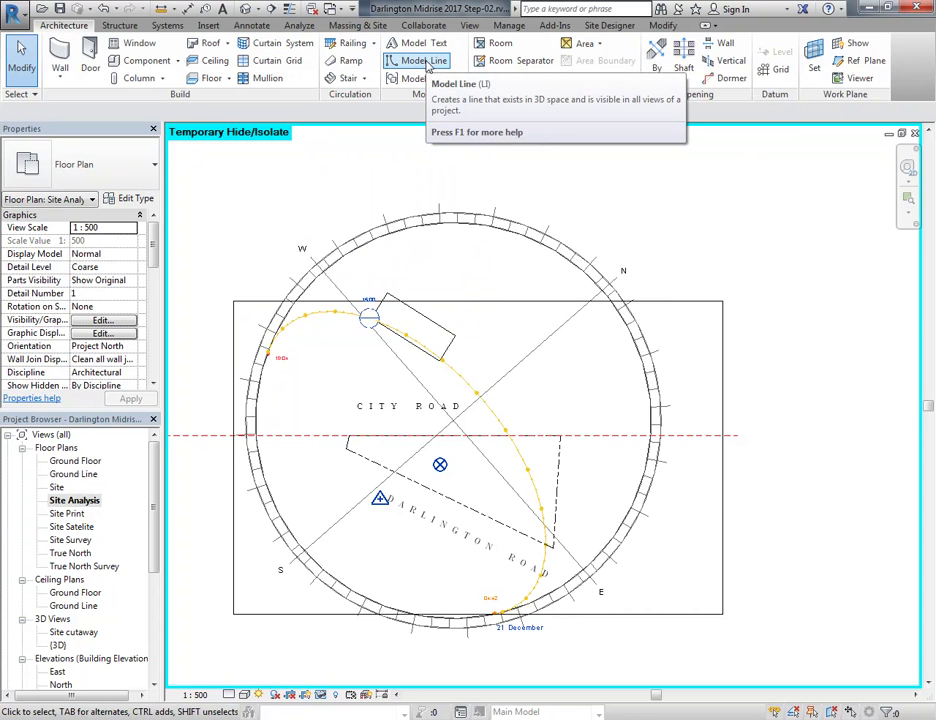
click(427, 63)
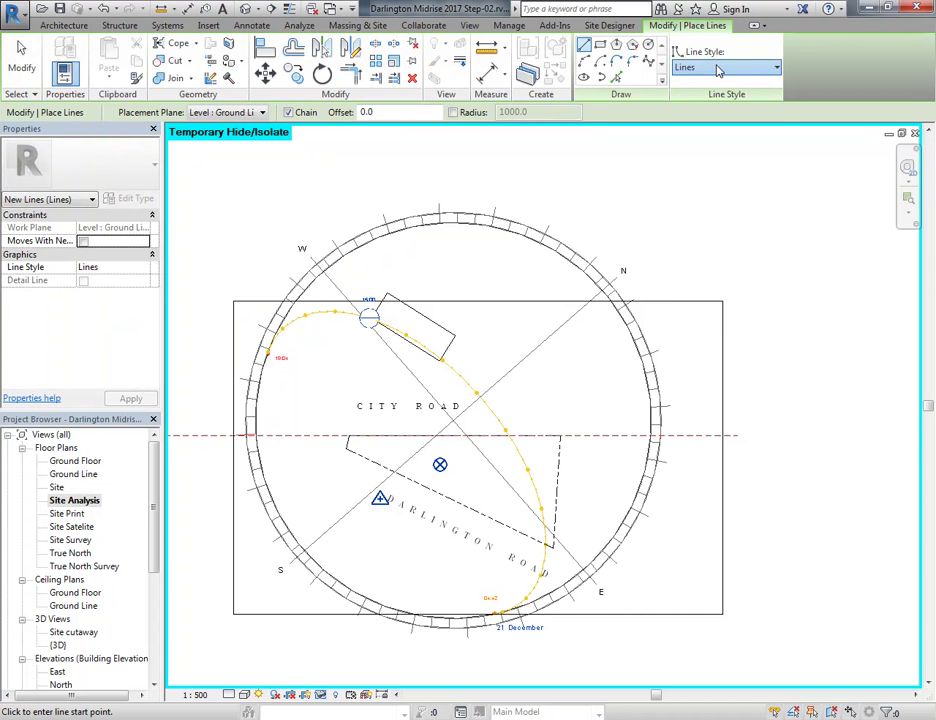
click(727, 68)
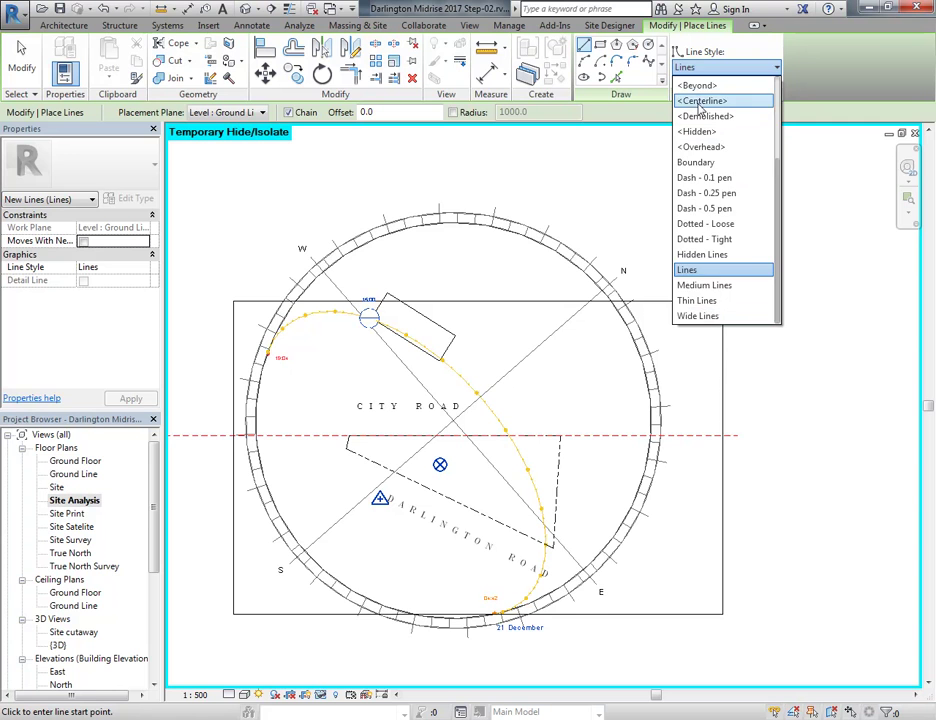
scroll(752, 95, up, 3)
click(739, 70)
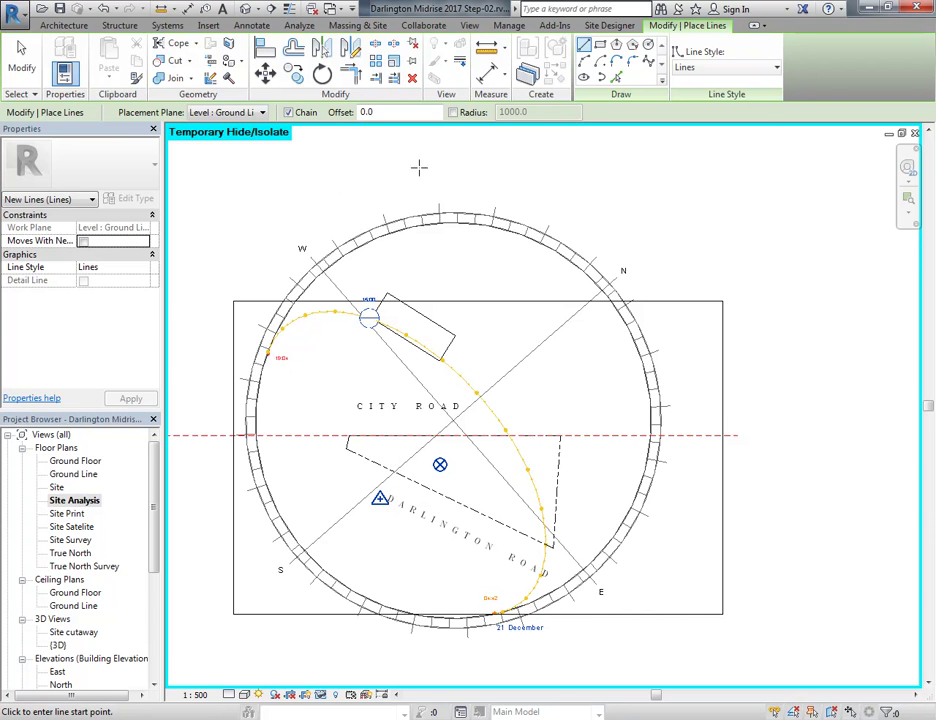
Start a detail line, review the available pen, dashed and dotted line styles, and leave the command without drawing
click(252, 25)
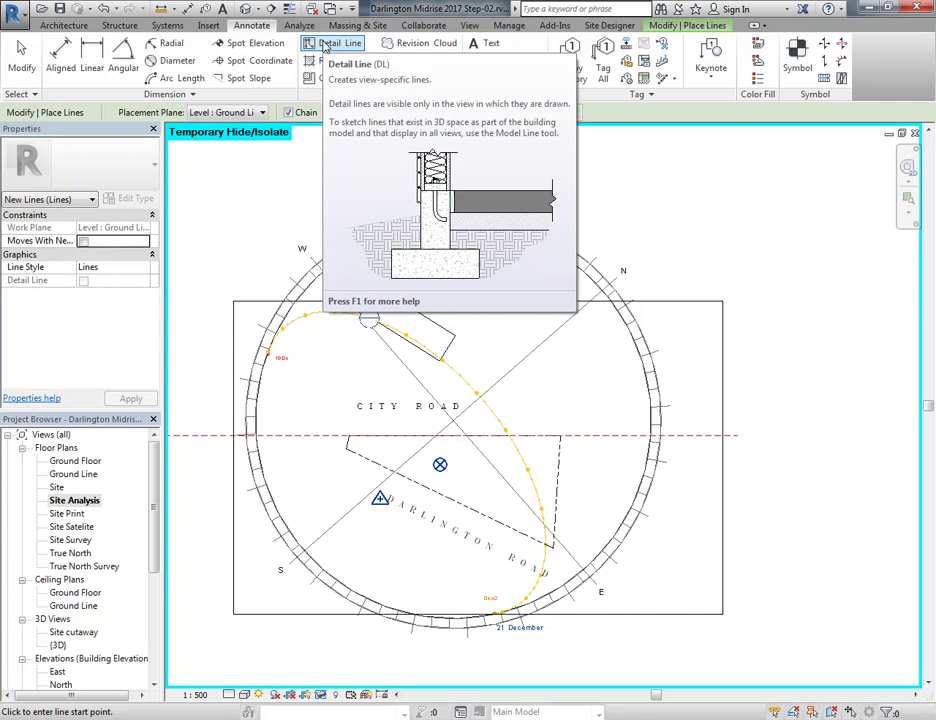
click(324, 45)
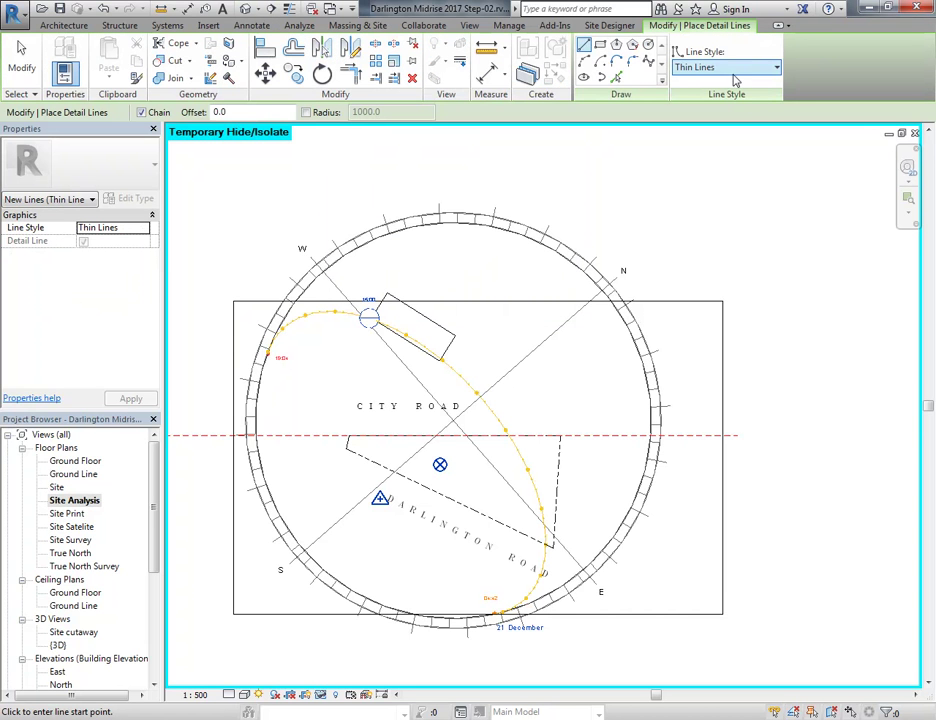
click(731, 67)
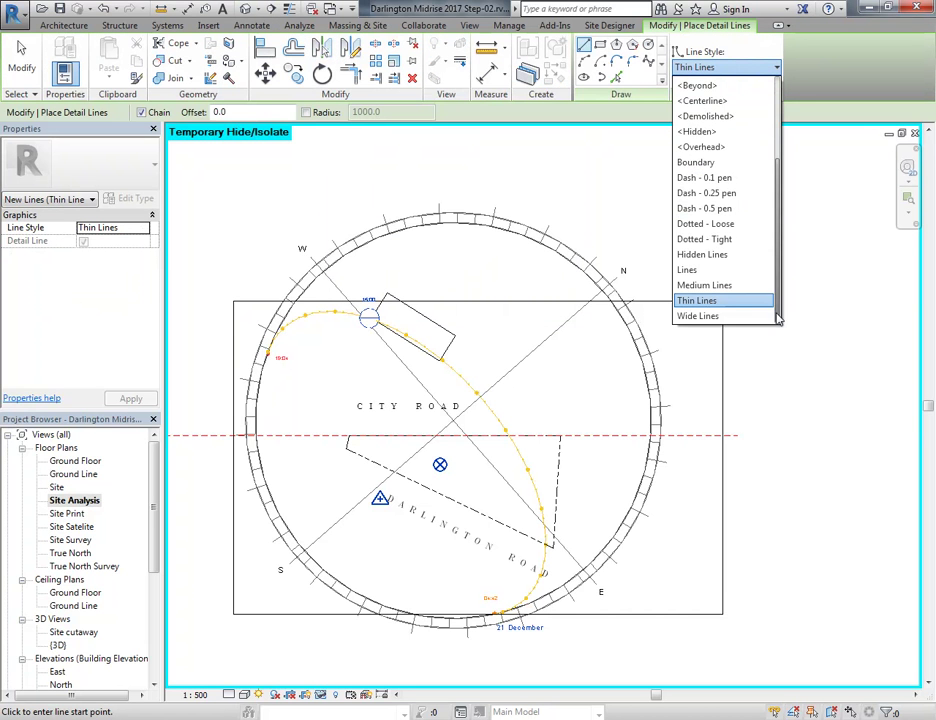
drag(779, 313, 786, 174)
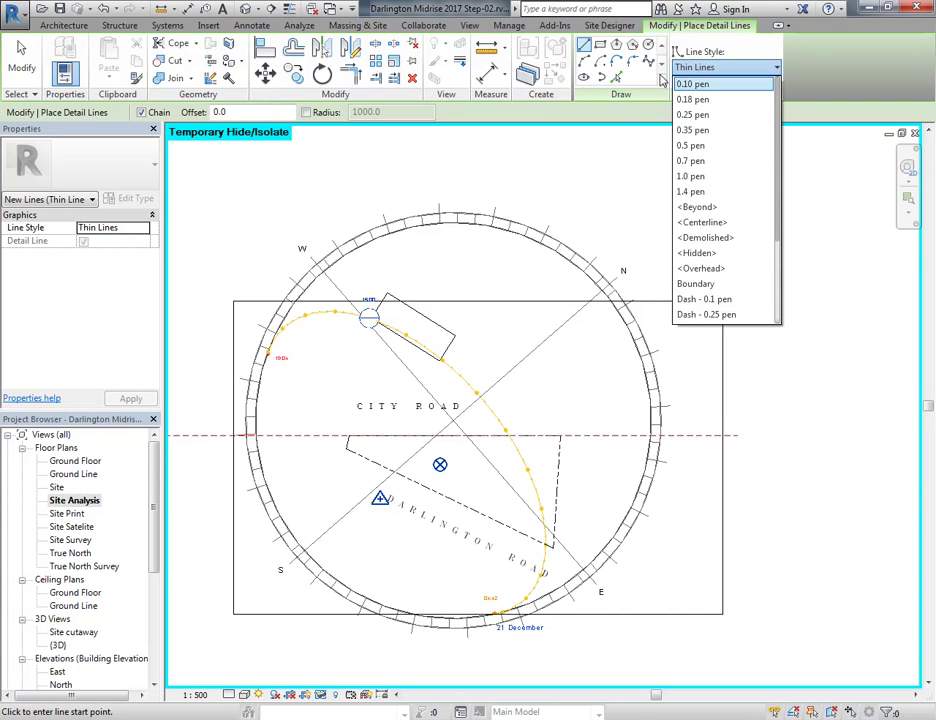
scroll(705, 305, down, 2)
scroll(708, 305, down, 1)
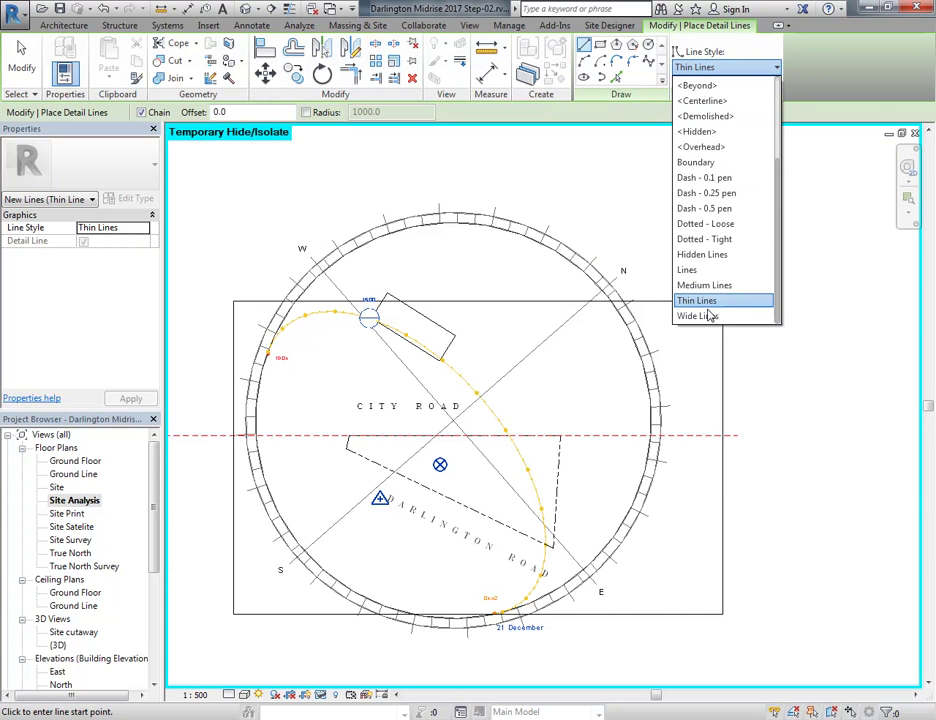
scroll(704, 160, up, 3)
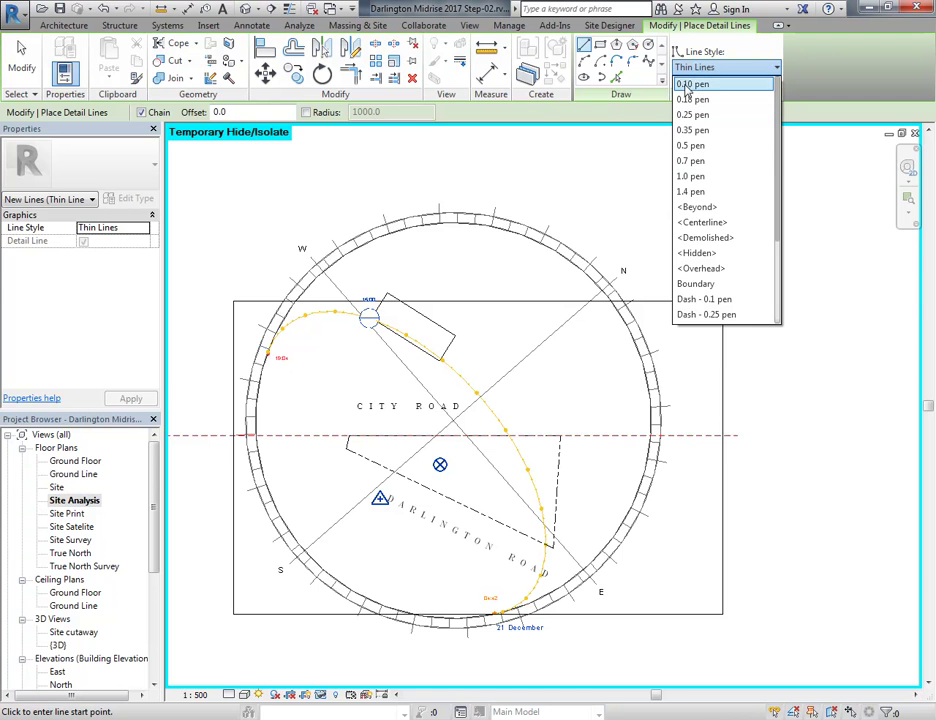
scroll(699, 243, down, 3)
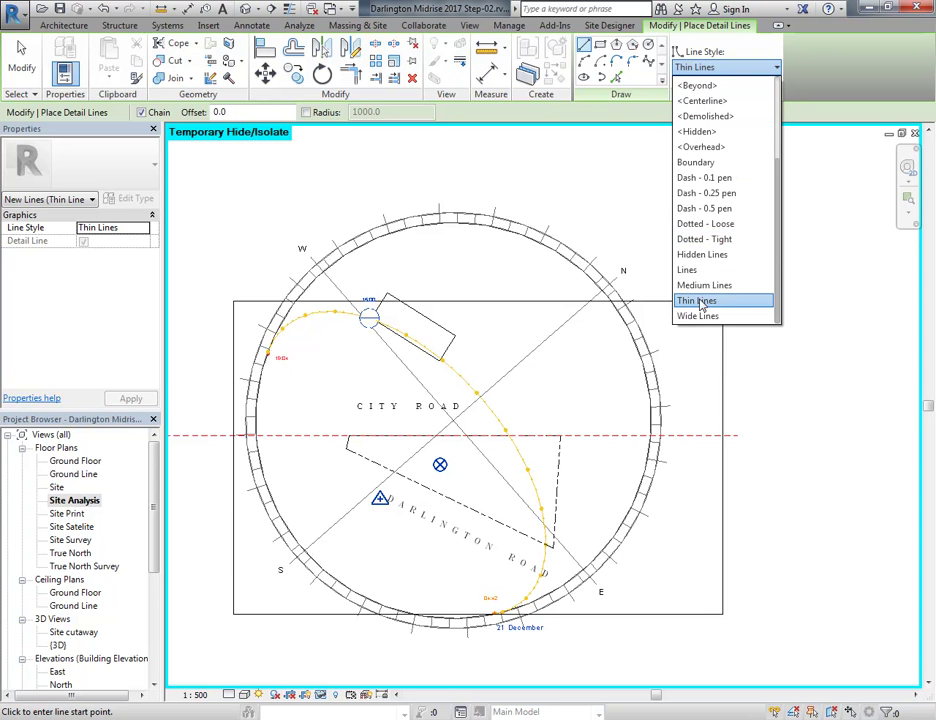
scroll(699, 290, up, 3)
scroll(704, 207, down, 3)
scroll(710, 290, up, 3)
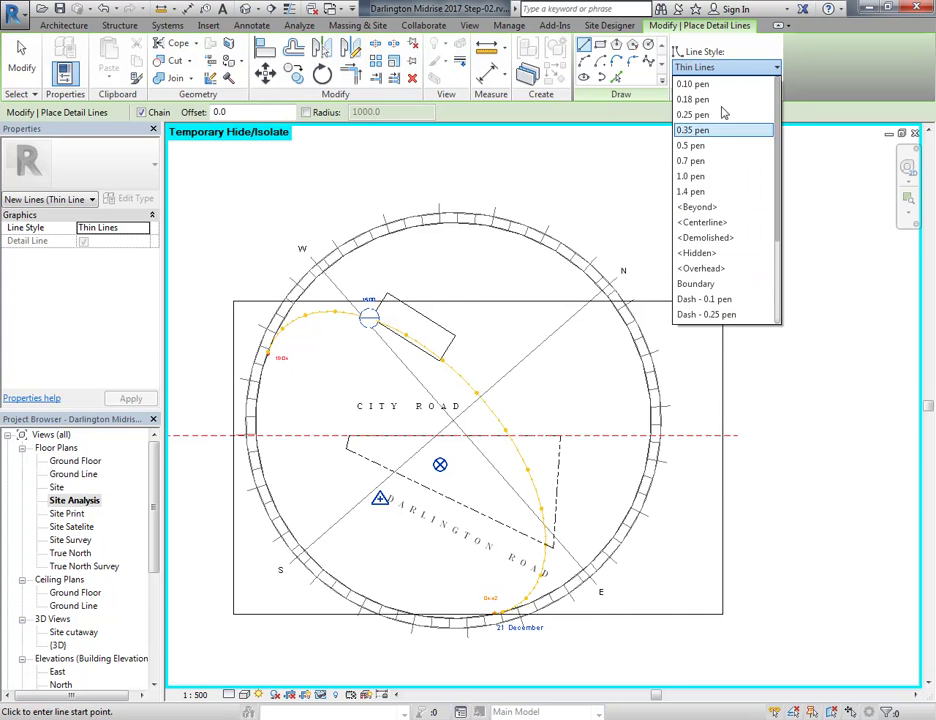
click(742, 68)
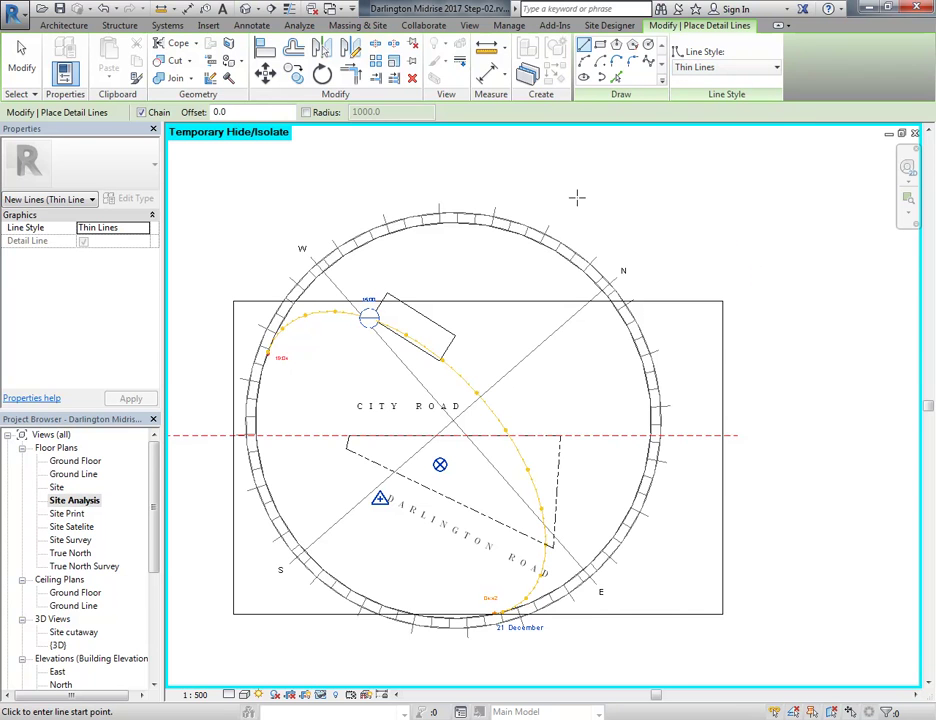
right_click(295, 200)
click(309, 211)
right_click(322, 212)
click(360, 222)
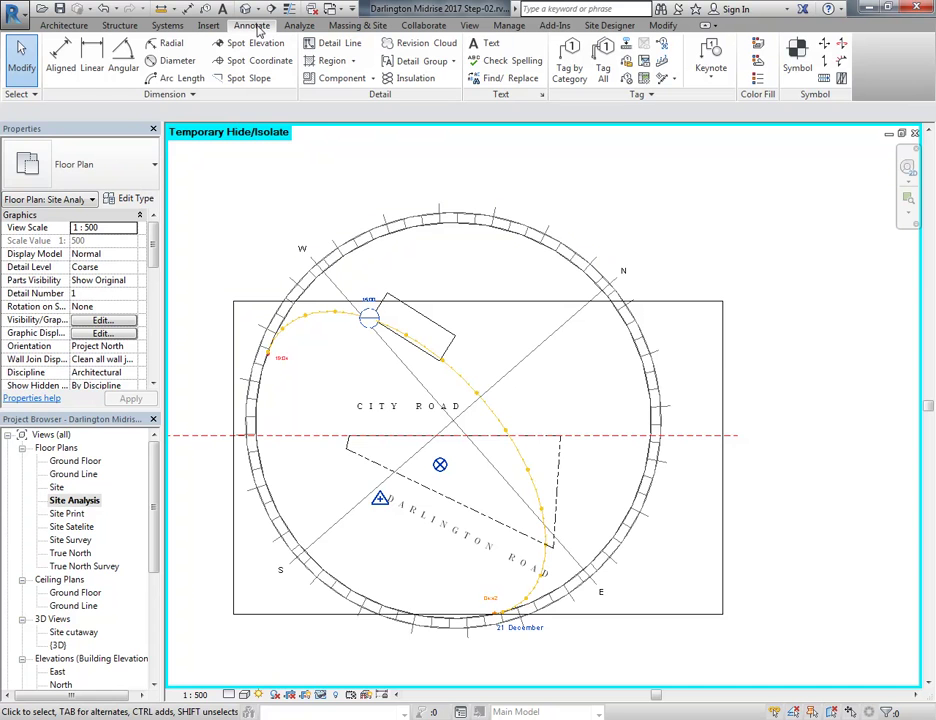
Open the project's Line Weights settings and enlarge the dialog to review the model line weights at every view scale
click(508, 26)
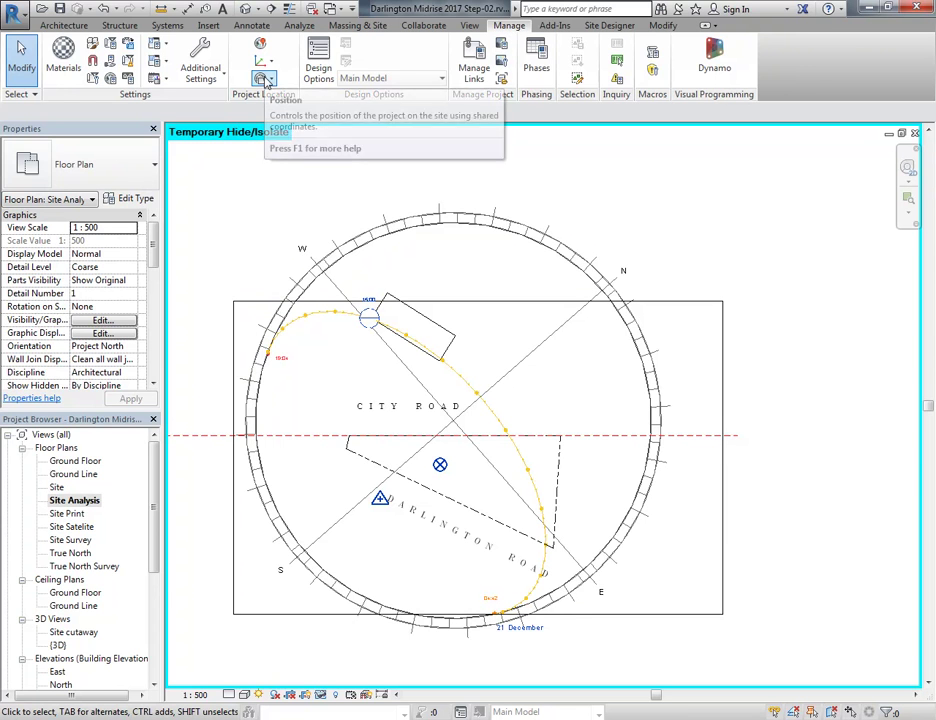
click(202, 70)
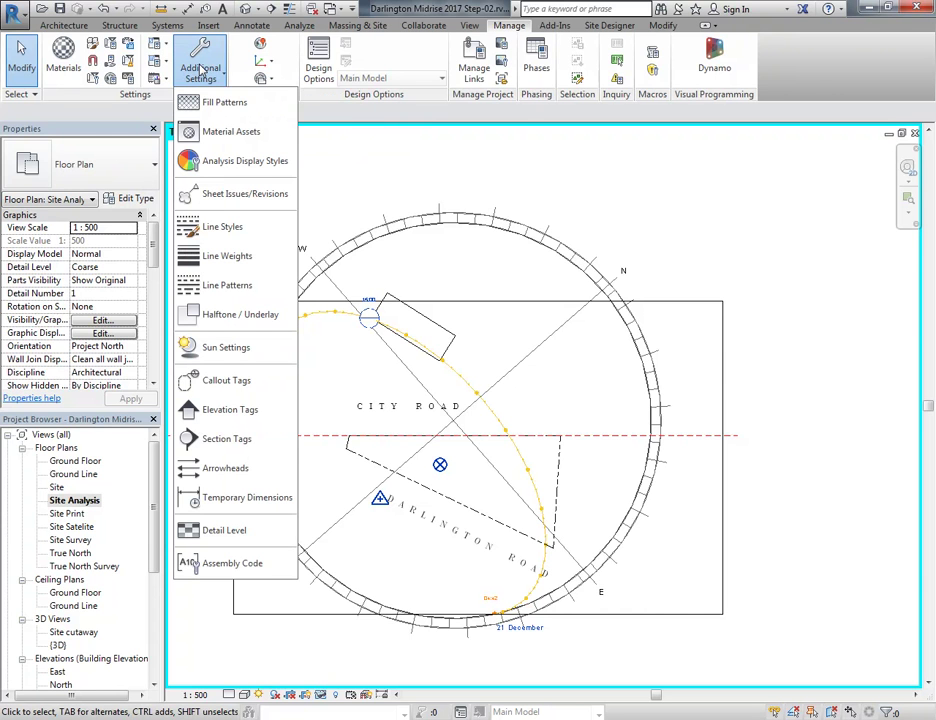
click(200, 60)
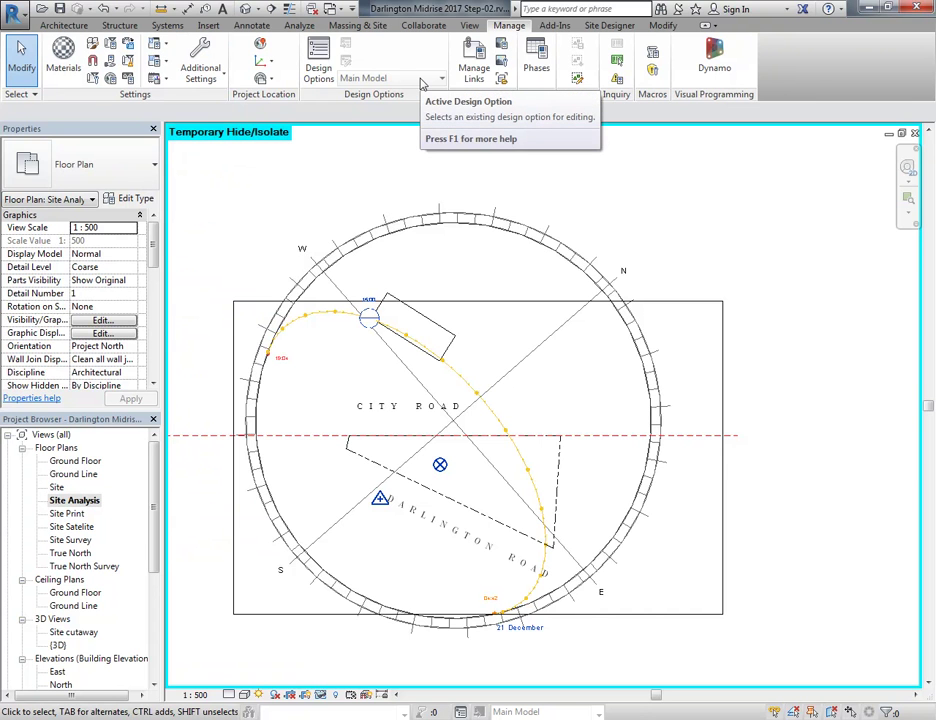
click(213, 68)
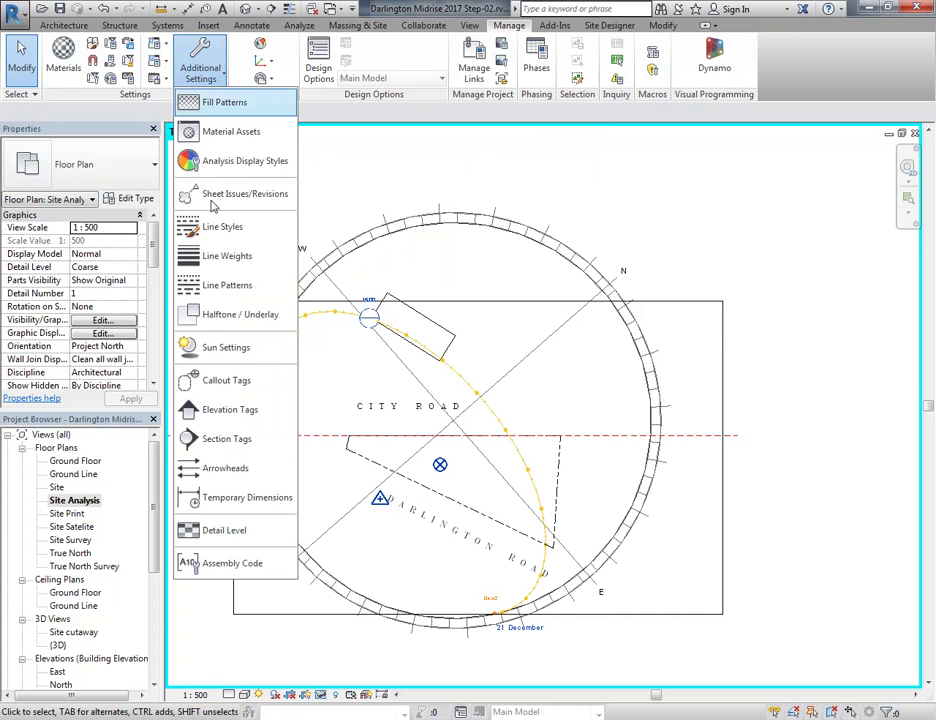
click(203, 61)
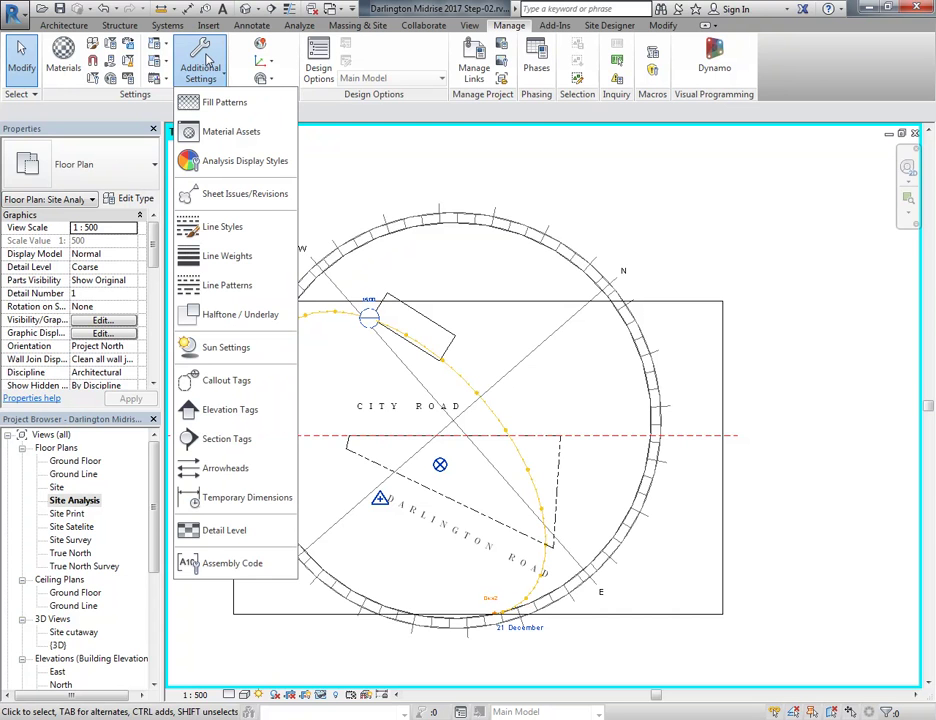
click(218, 262)
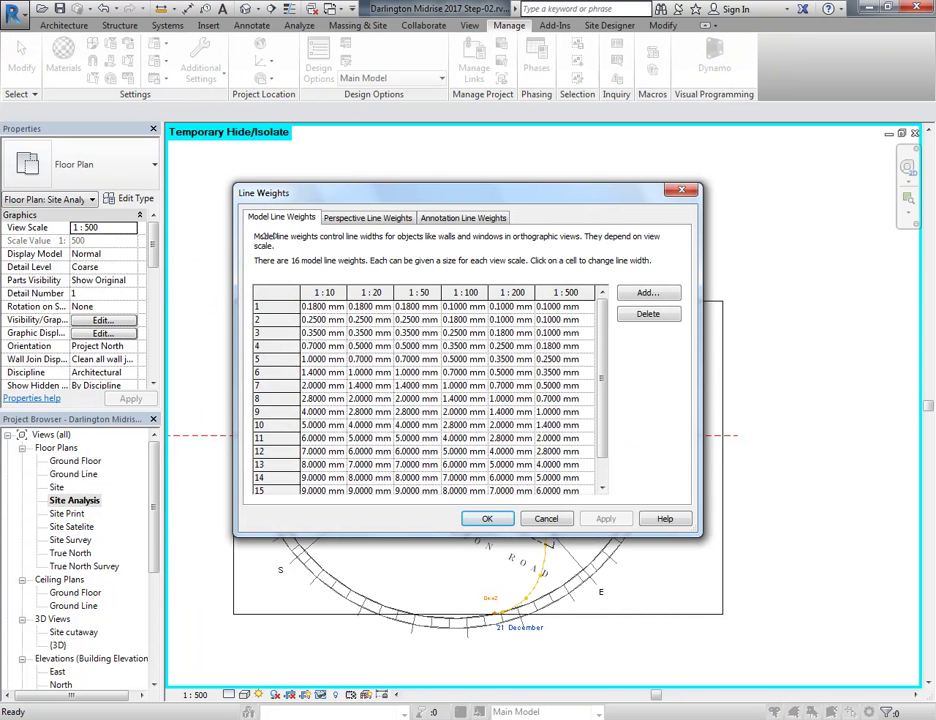
drag(432, 196, 287, 48)
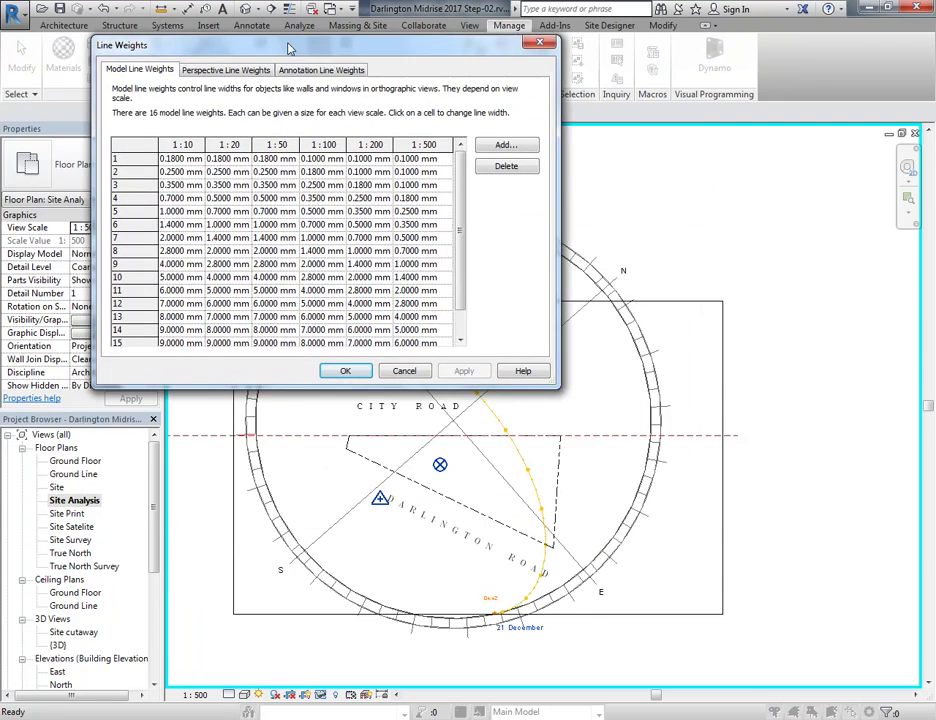
drag(553, 386, 698, 611)
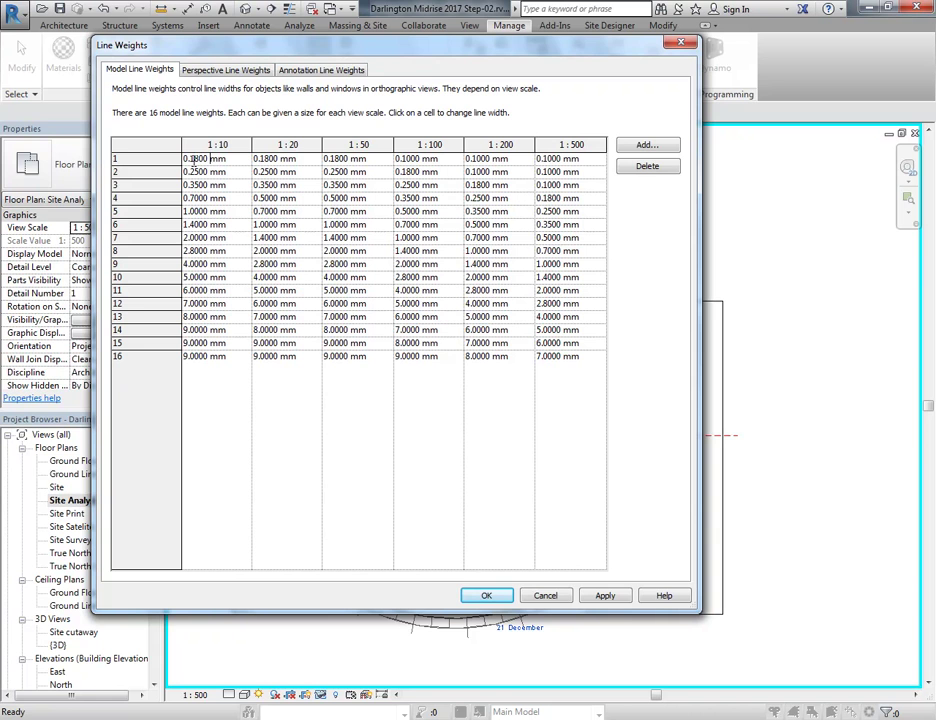
Compare the thinnest line weight at 1:10 with the thickest line weight at 1:500 among the model line weights
click(305, 157)
click(305, 161)
click(585, 362)
click(583, 363)
click(225, 160)
click(227, 159)
drag(184, 158, 227, 155)
click(578, 359)
drag(578, 359, 536, 360)
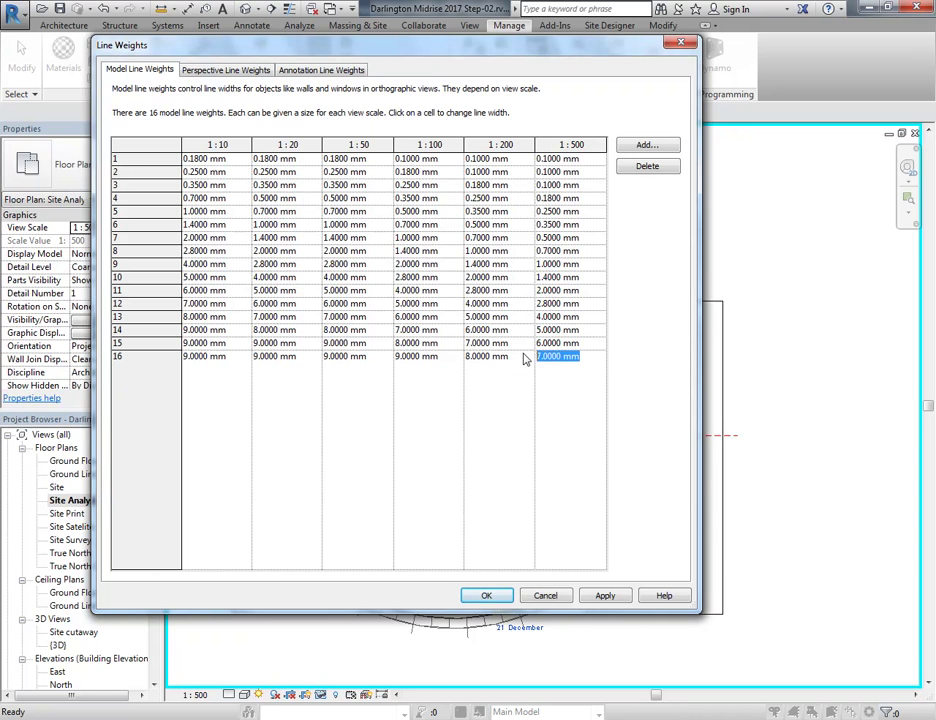
click(197, 157)
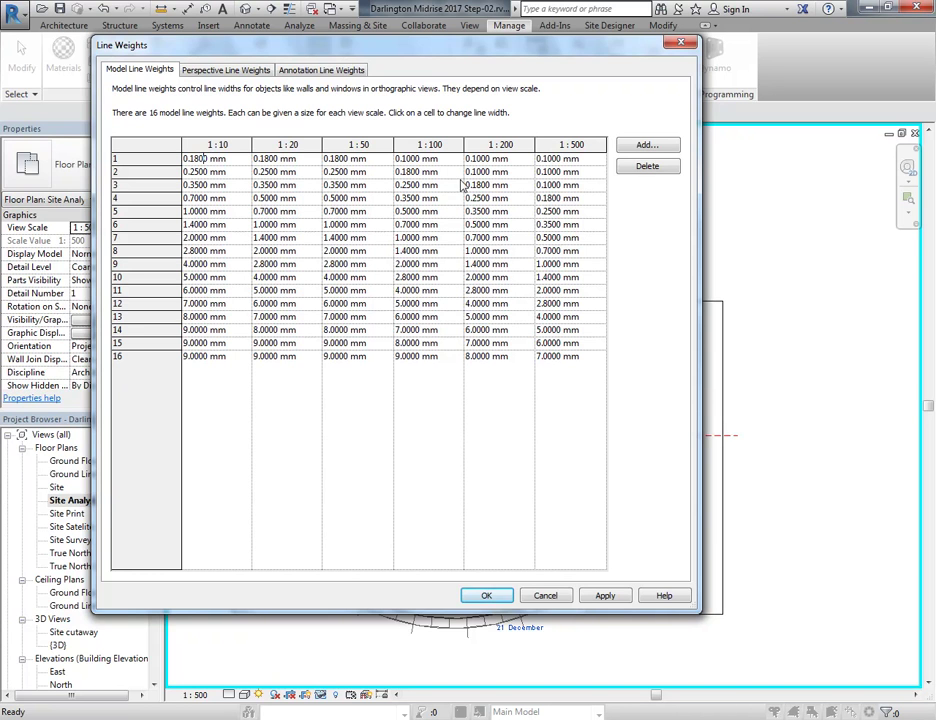
click(407, 162)
click(337, 162)
key(BackSpace)
text(5)
key(BackSpace)
text(8)
key(BackSpace)
text(5)
key(BackSpace)
text(8)
key(BackSpace)
text(8)
key(BackSpace)
text(5)
Review the 1:10 widths of line weights 1, 2 and 3, and leave the line weights without saving changes
click(236, 170)
click(235, 160)
click(235, 160)
click(165, 159)
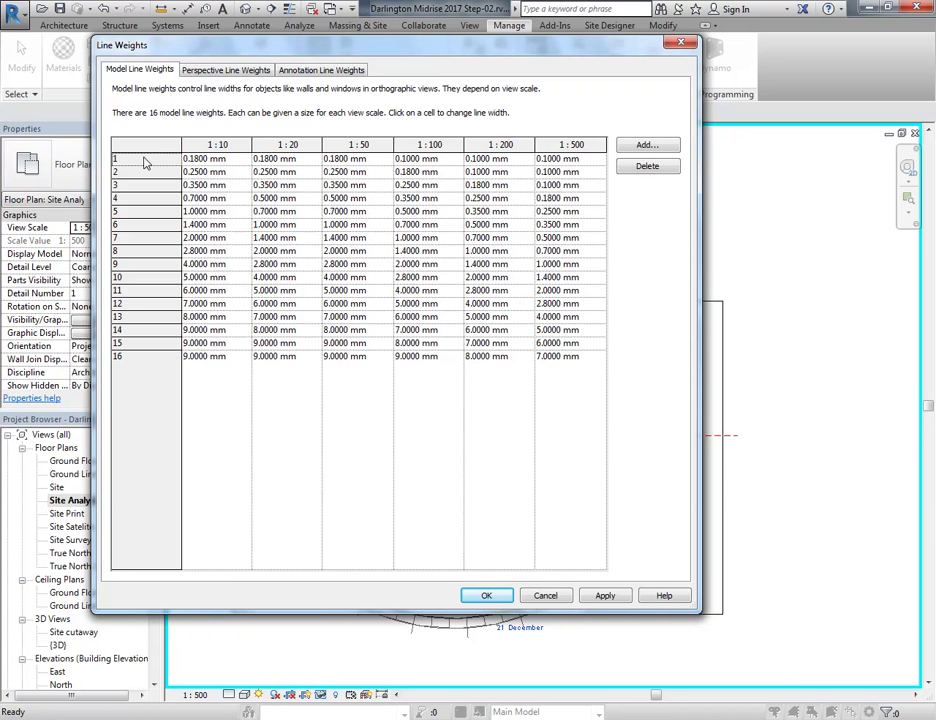
click(142, 173)
click(199, 172)
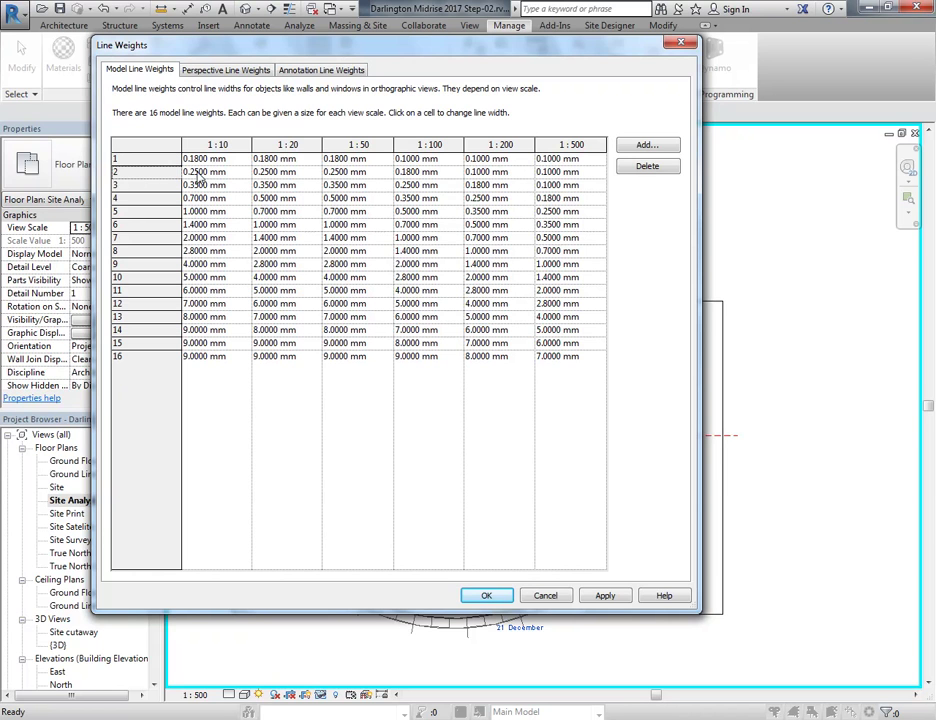
click(142, 187)
click(199, 184)
click(555, 596)
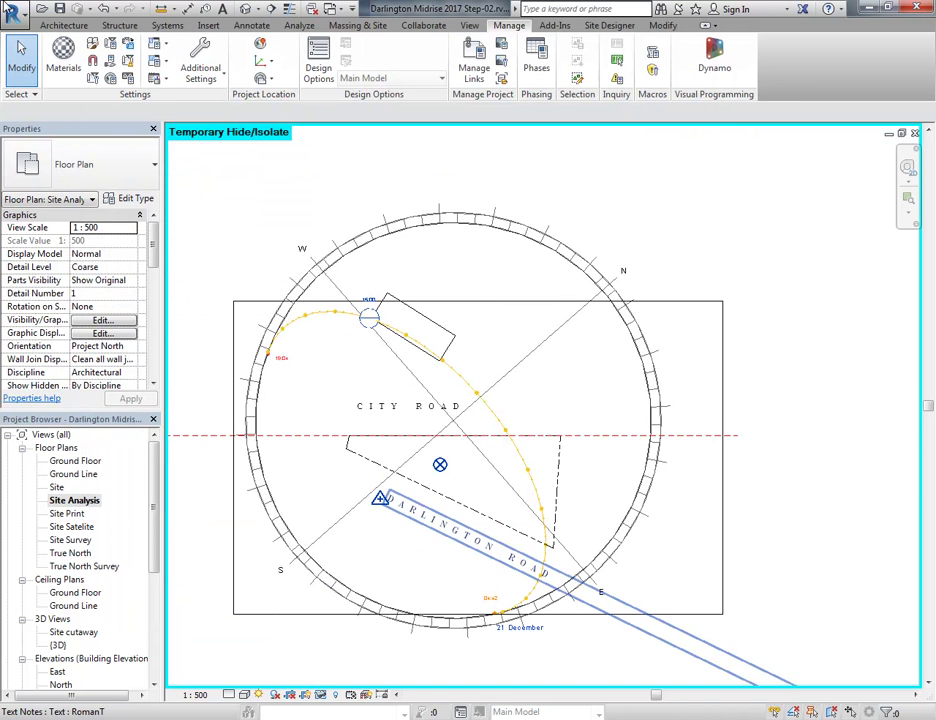
Open the project's Line Styles settings and expand the Lines category
click(186, 72)
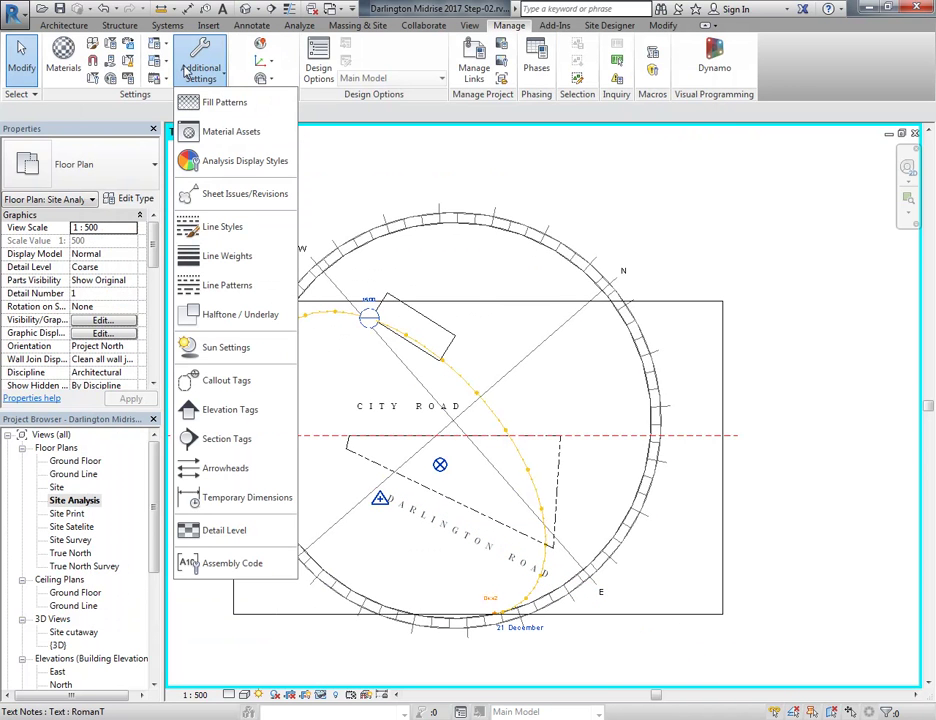
click(201, 228)
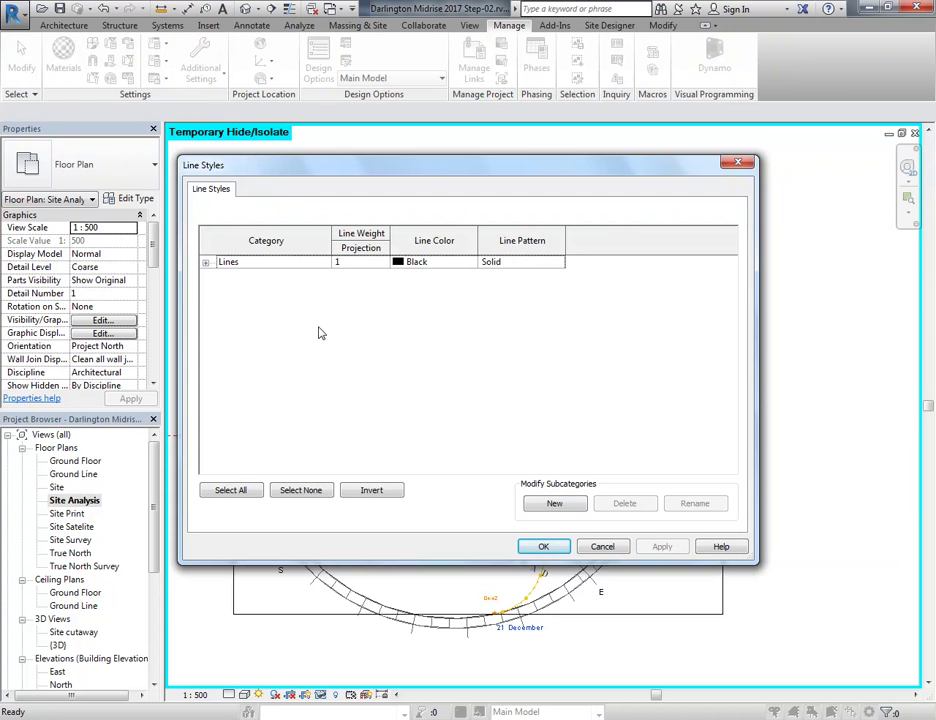
click(205, 262)
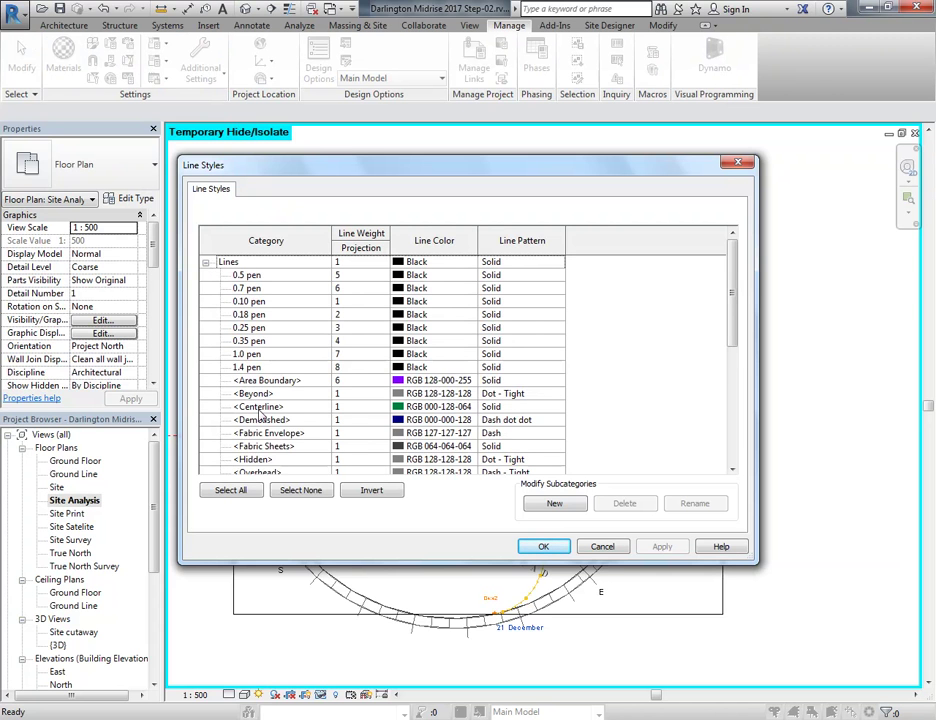
Examine the pen, system, dashed and dotted line styles with their weights, colours and patterns
scroll(250, 300, down, 3)
scroll(241, 345, up, 3)
scroll(241, 345, down, 6)
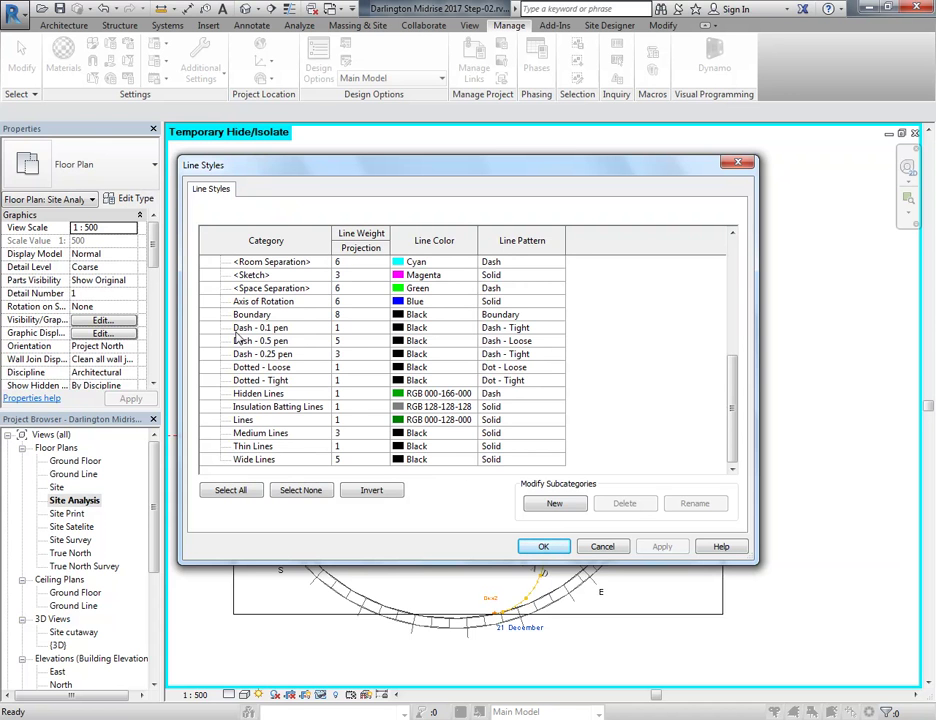
scroll(241, 345, up, 6)
scroll(237, 338, down, 6)
scroll(240, 440, up, 4)
scroll(256, 393, up, 2)
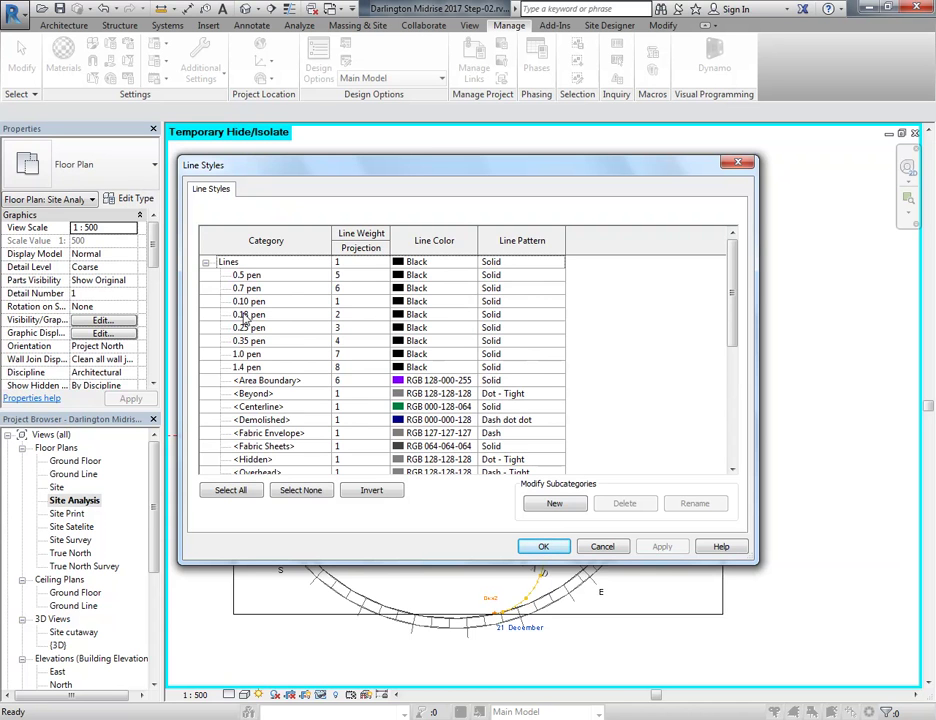
scroll(244, 317, down, 6)
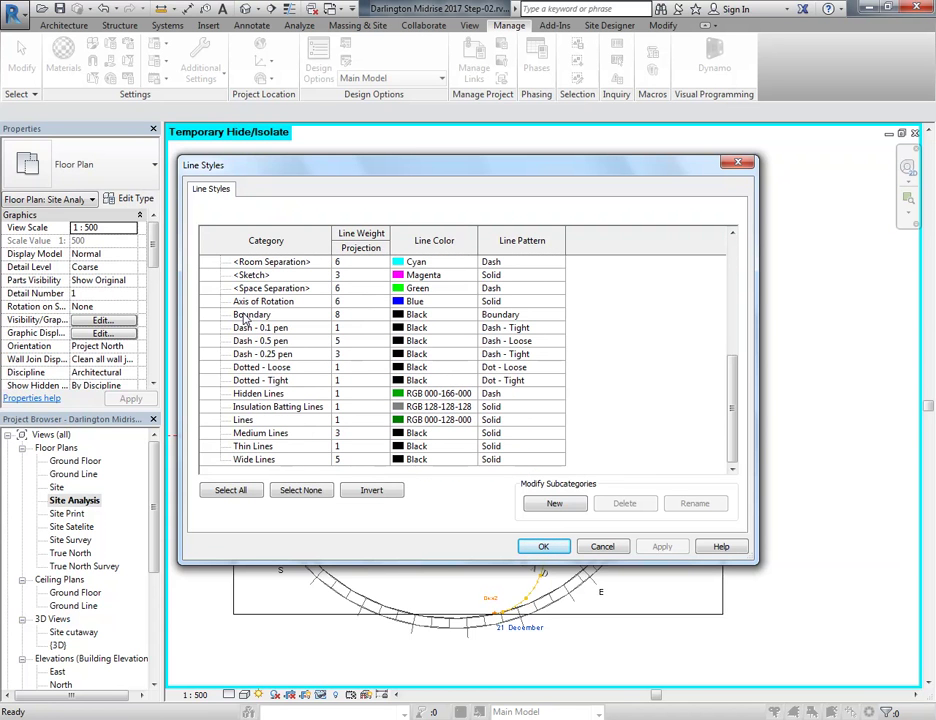
scroll(245, 317, up, 5)
scroll(245, 318, up, 1)
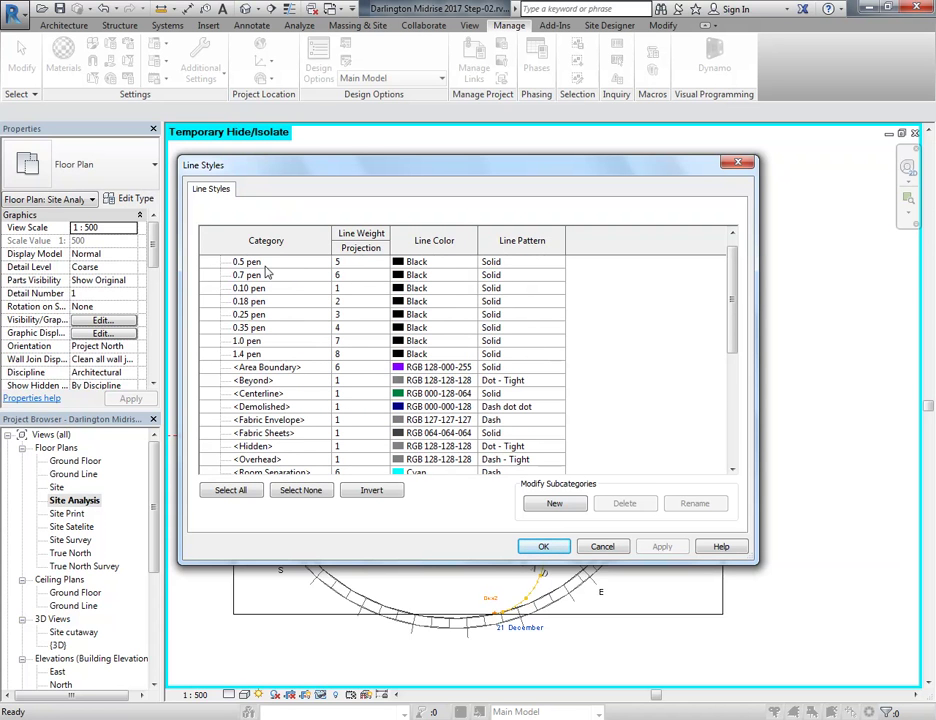
scroll(265, 272, down, 6)
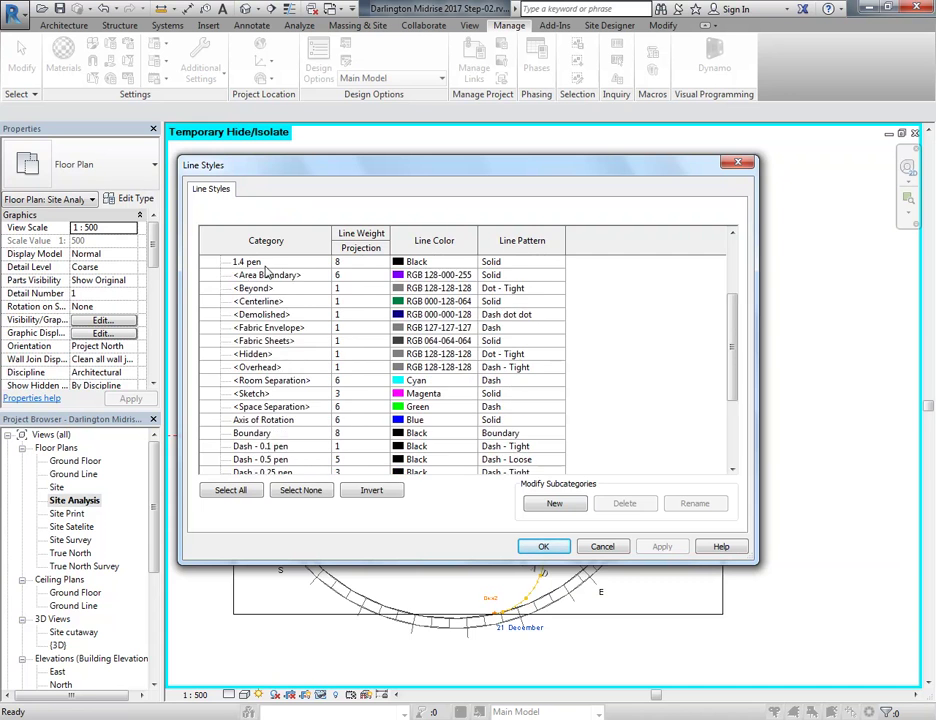
Create a new line style named Red Light under Lines and set its colour to Red
click(554, 503)
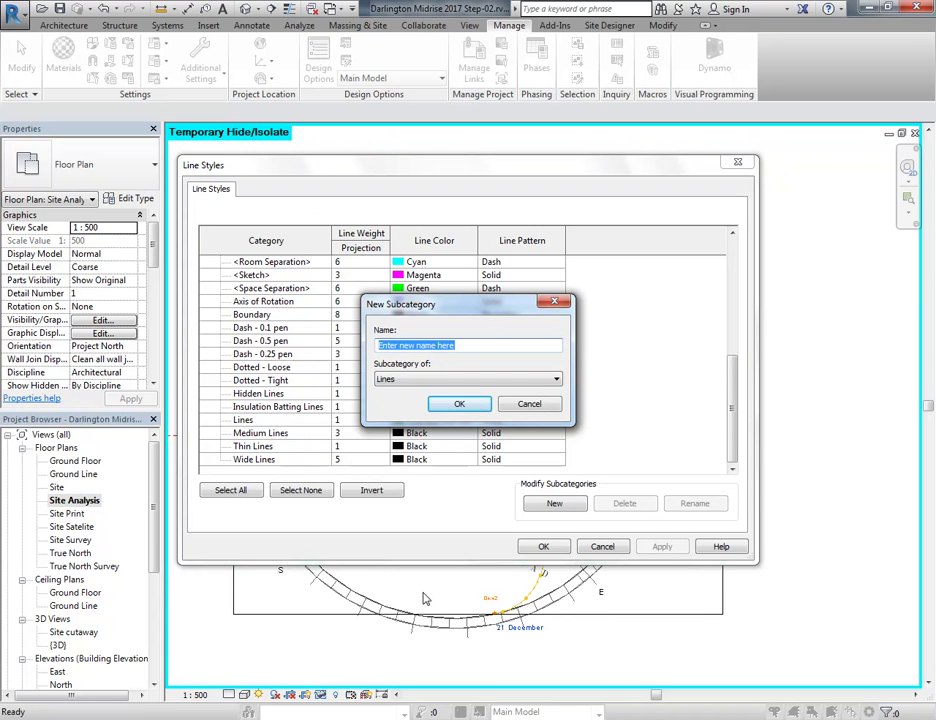
text(Red Light)
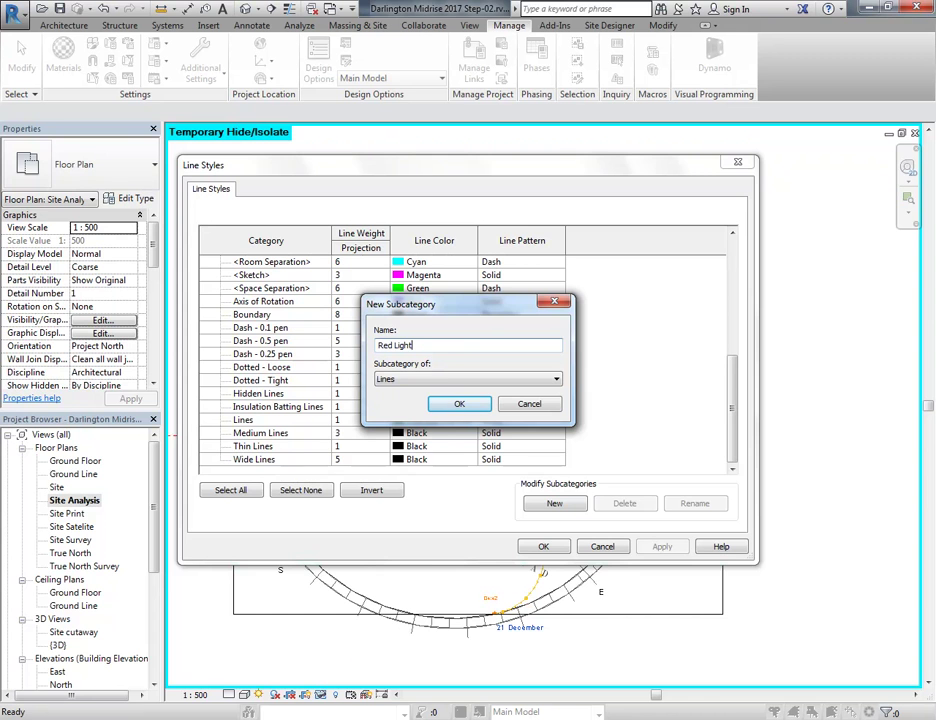
click(440, 404)
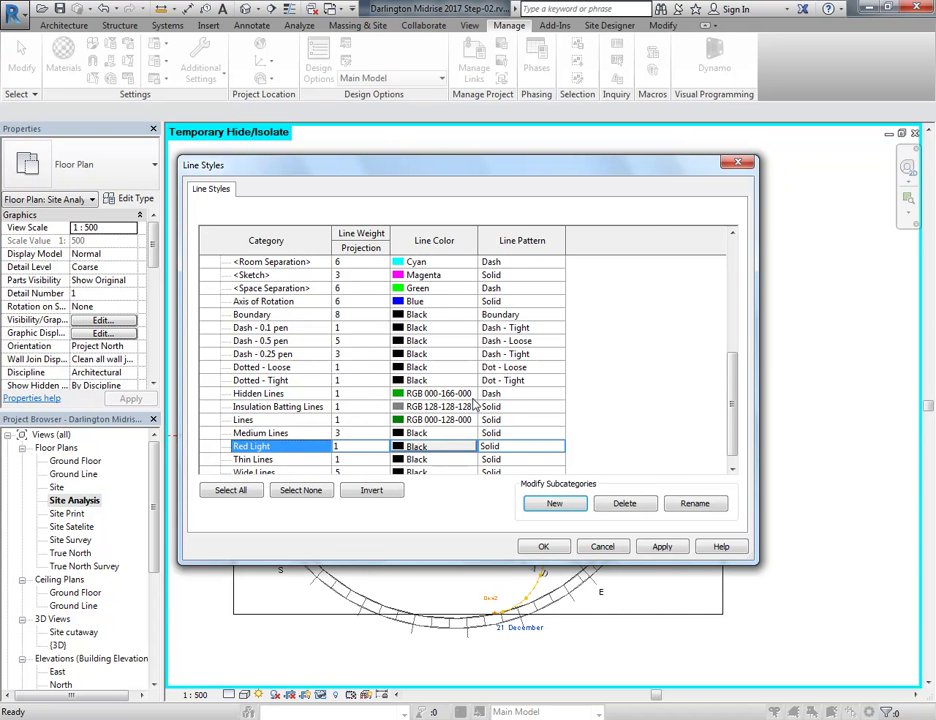
click(415, 446)
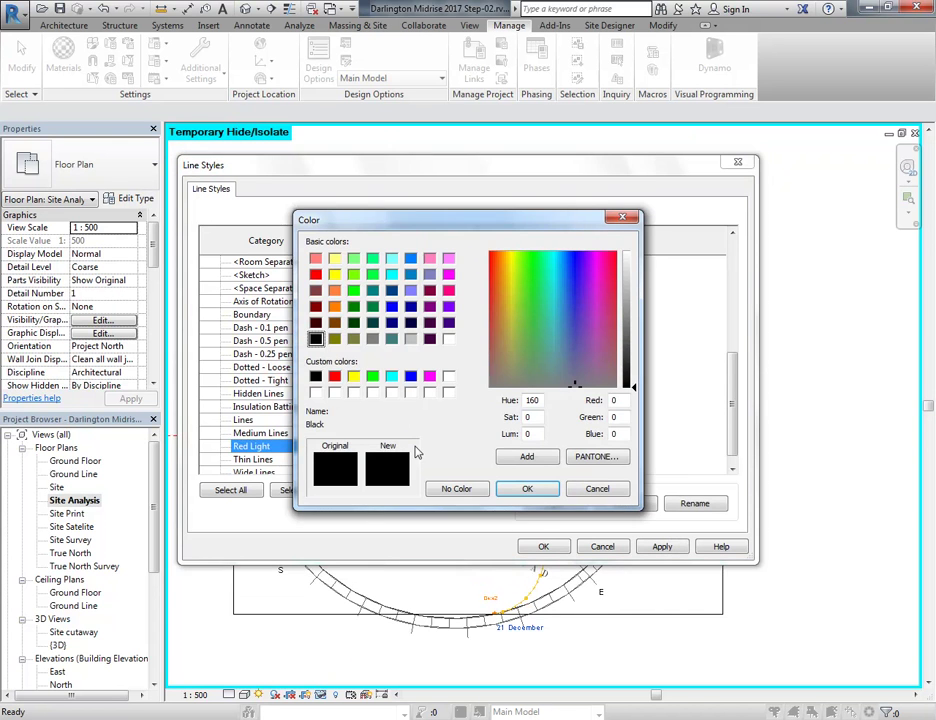
click(315, 275)
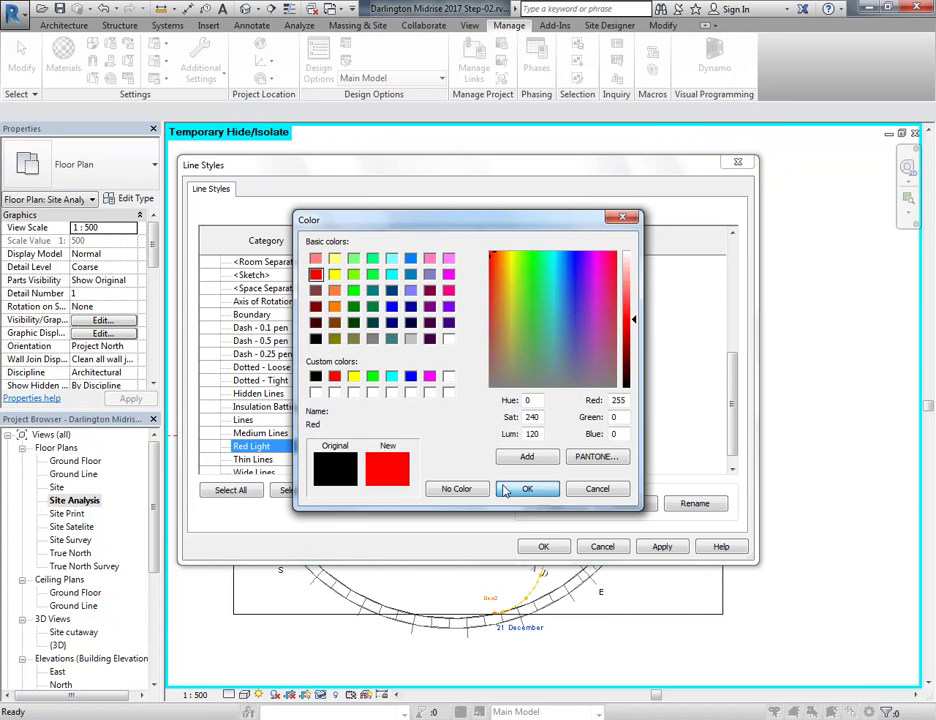
click(527, 488)
Try line weight 2 on the Red Light style and set it back to 1
click(365, 447)
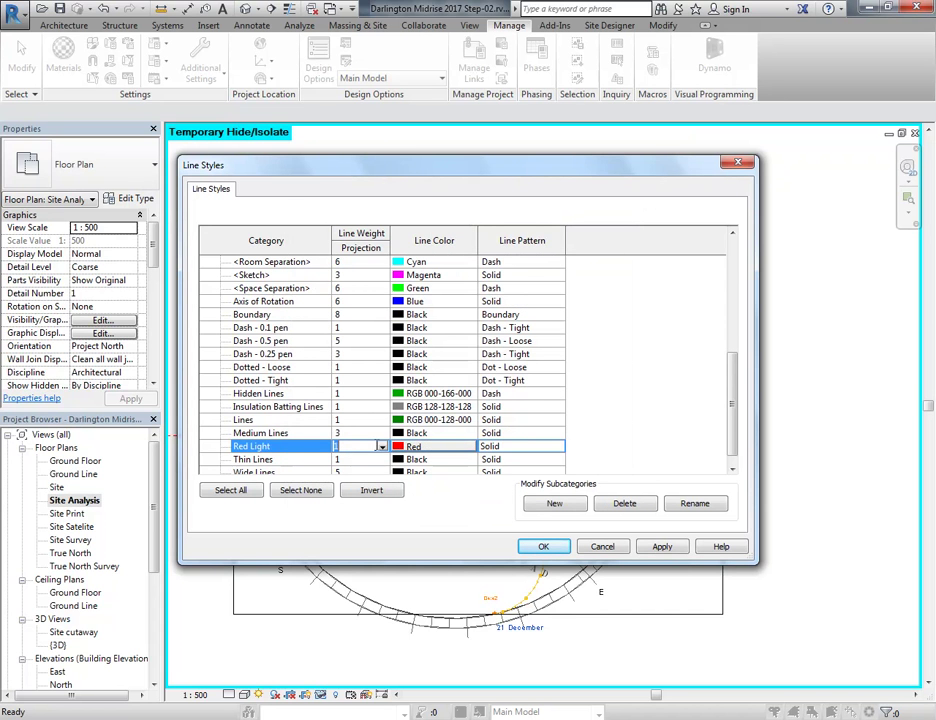
click(382, 447)
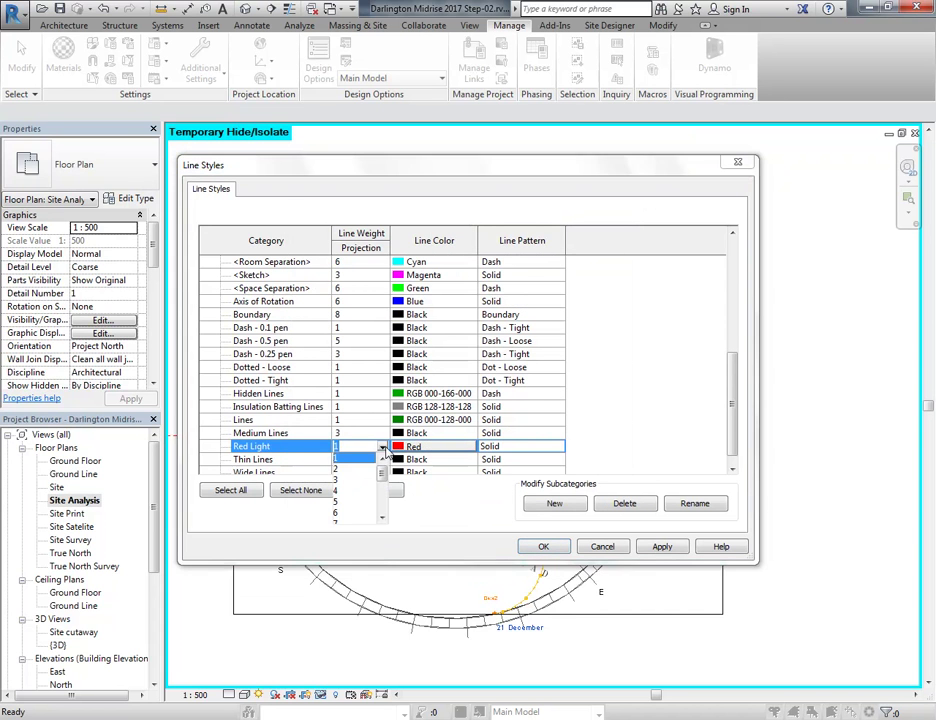
click(337, 469)
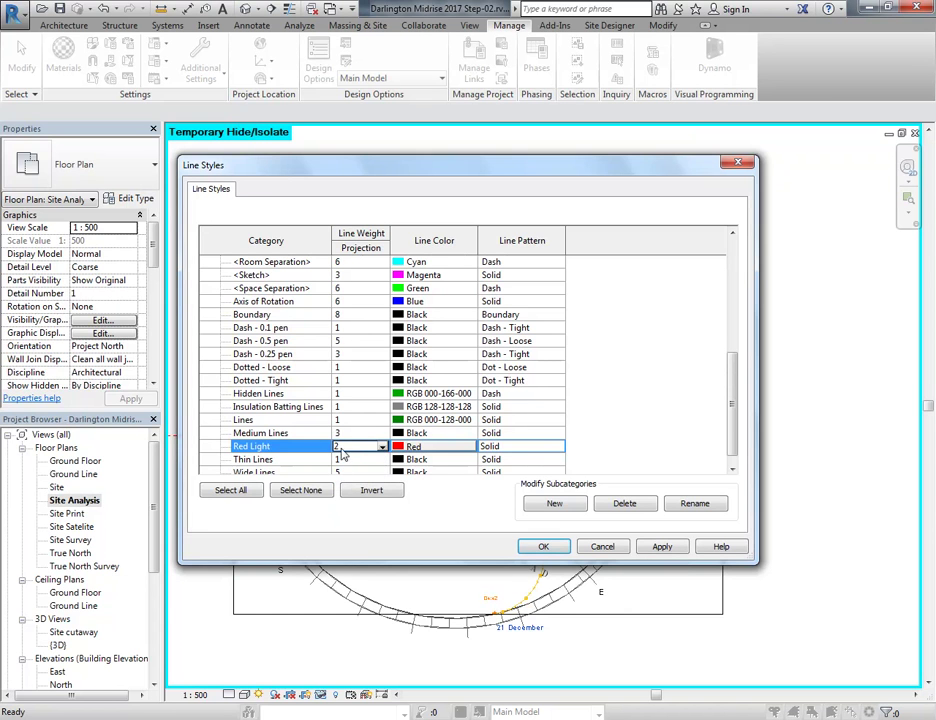
click(347, 447)
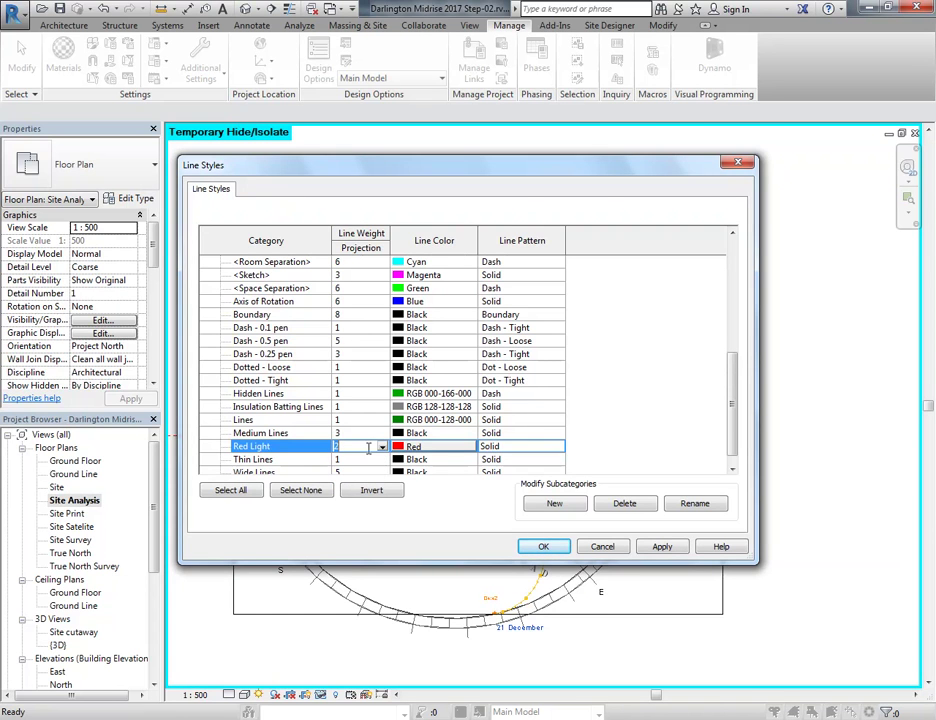
click(382, 447)
click(337, 457)
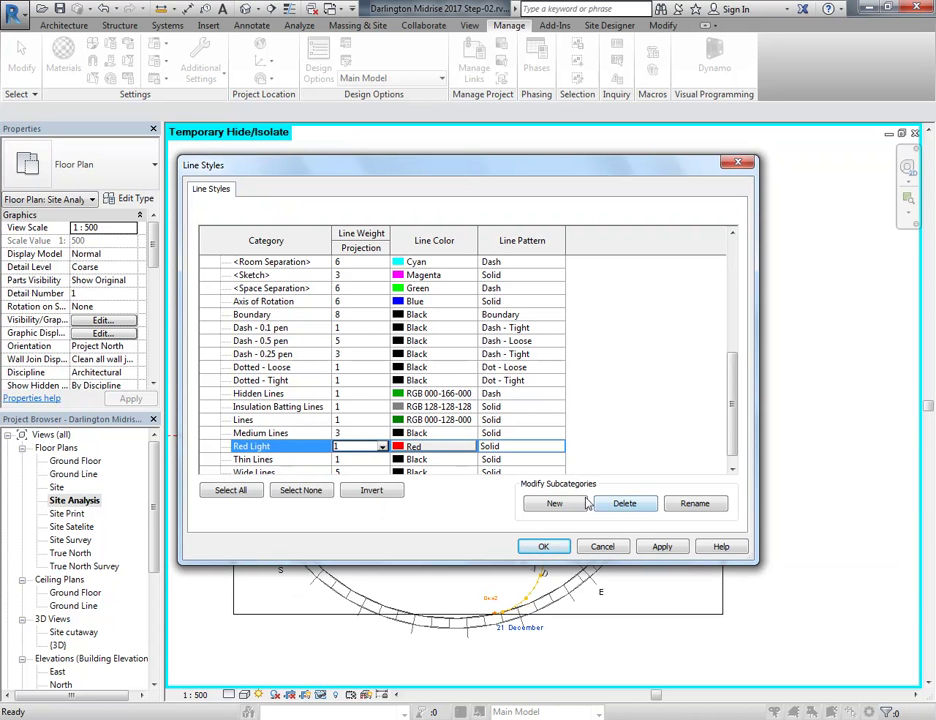
Create a new line style named Red Medium under Lines with the colour Red and line weight 2
click(554, 503)
text(Red Mediu)
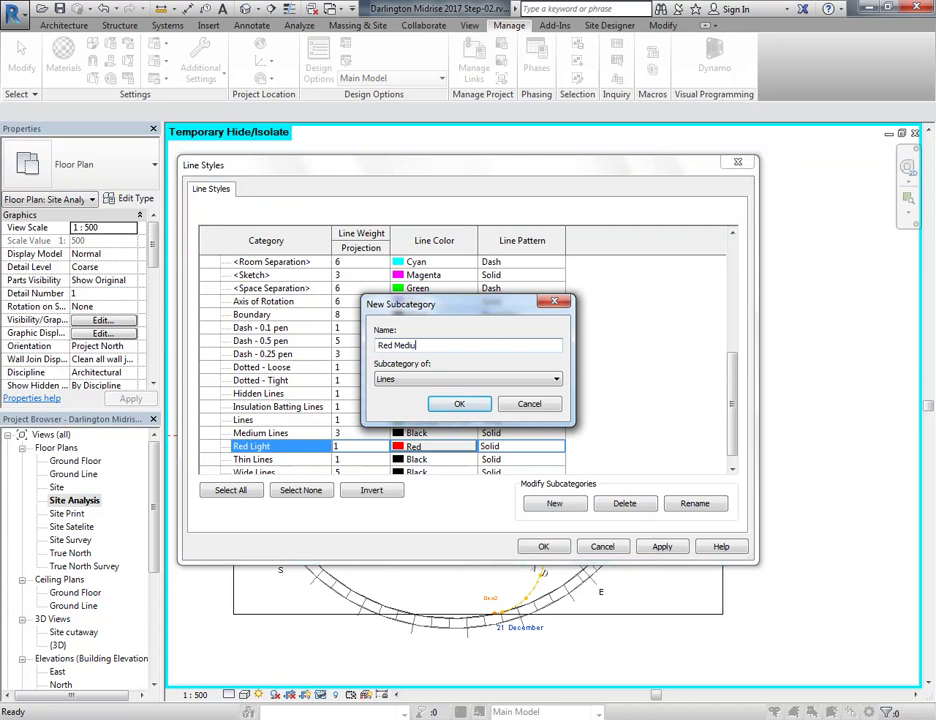
text(m)
click(442, 404)
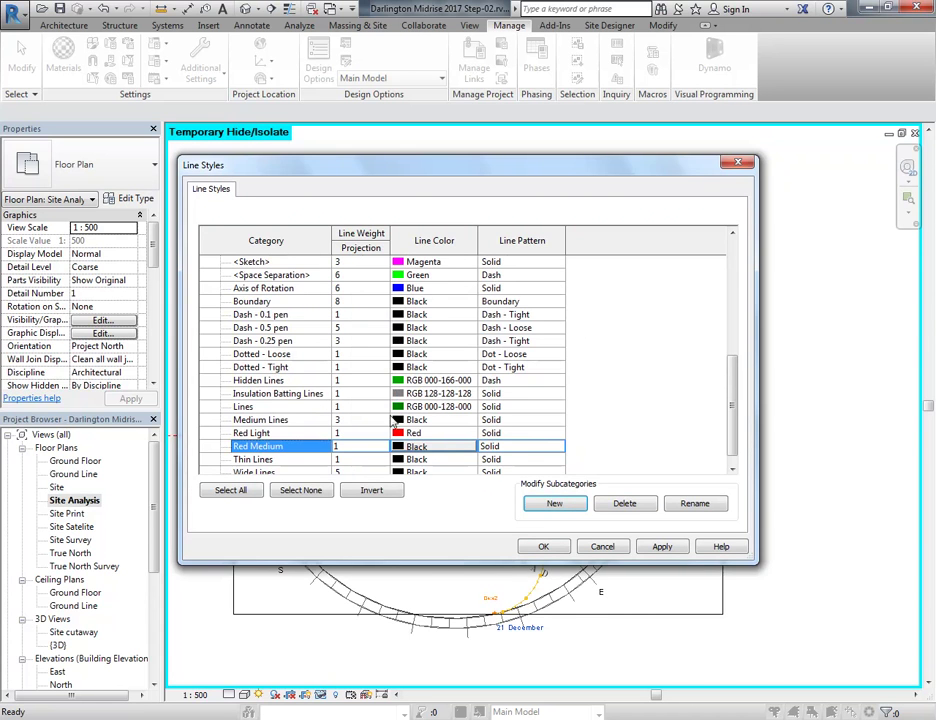
click(425, 452)
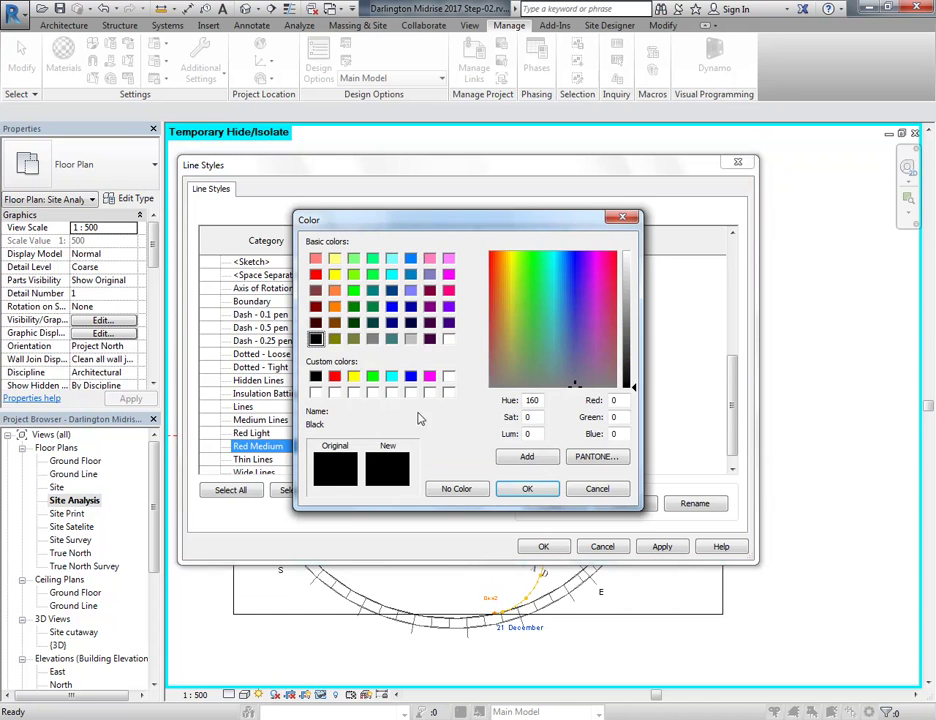
click(316, 274)
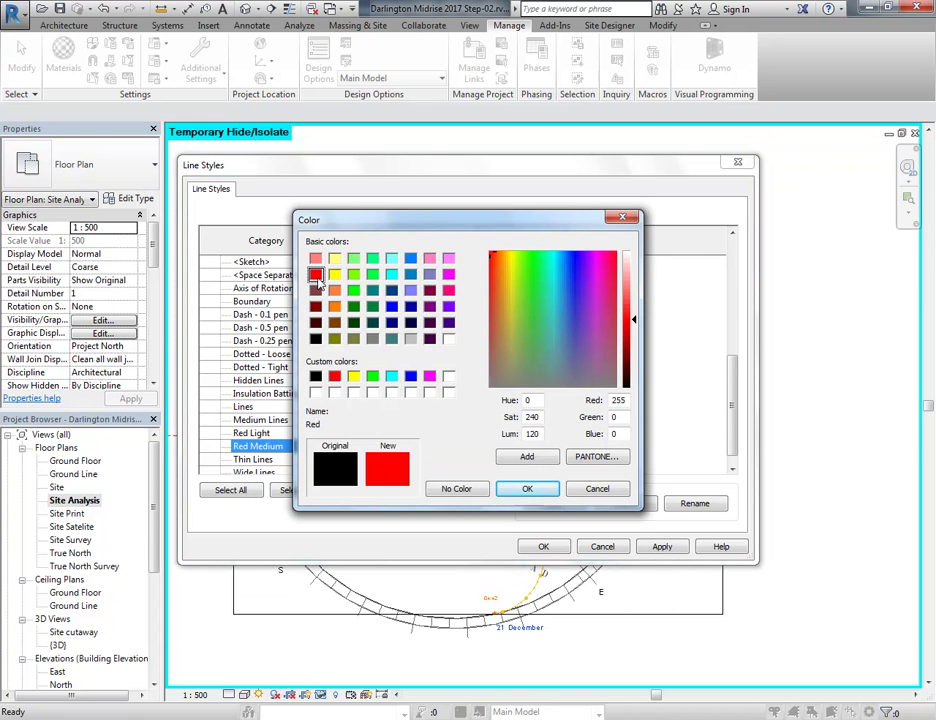
click(526, 489)
click(372, 447)
click(340, 470)
key(Up)
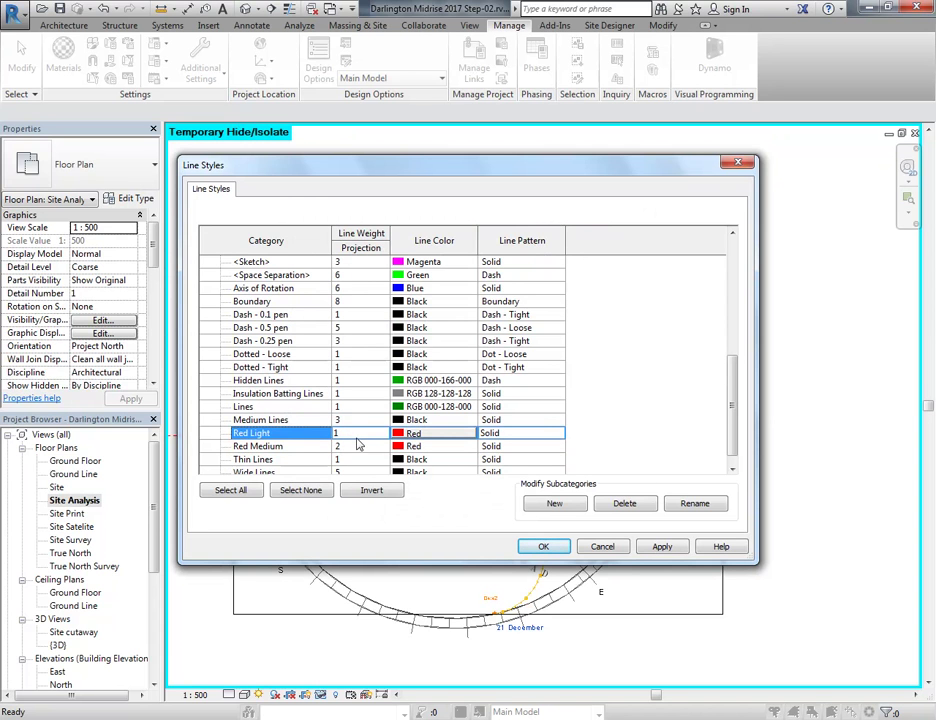
Review the Dash - 0.25, 1.0 and 1.4 pen styles, and accept the line style changes
click(268, 342)
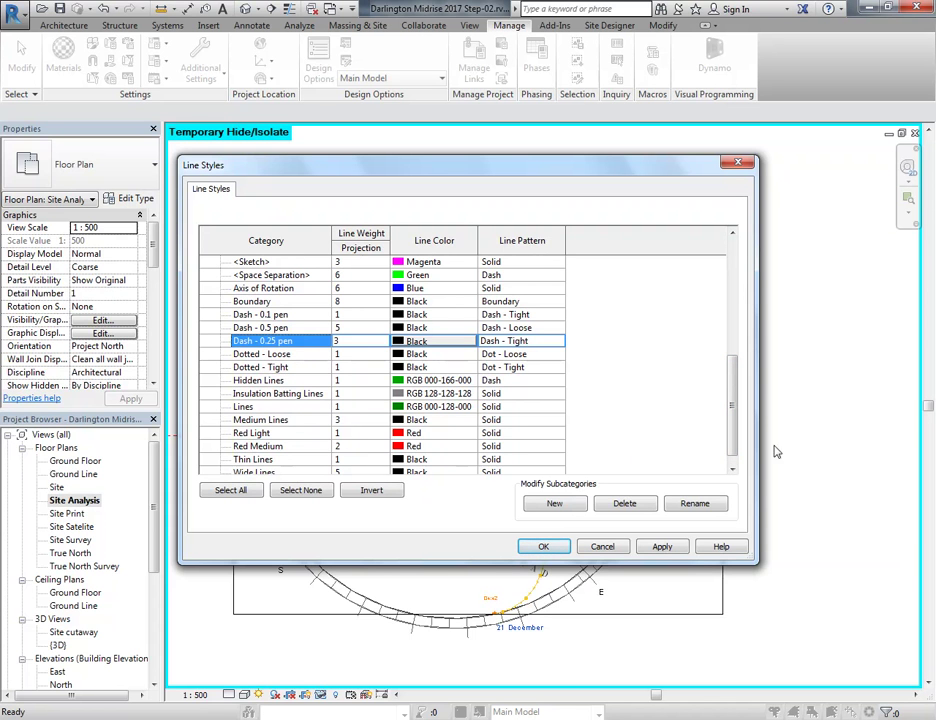
drag(736, 447, 730, 320)
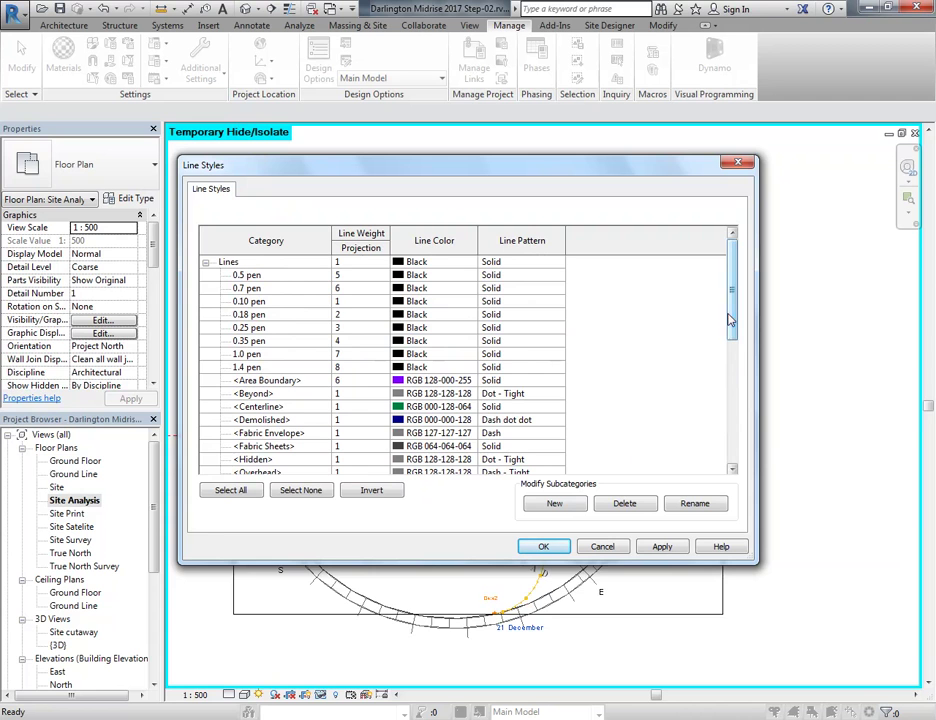
click(245, 355)
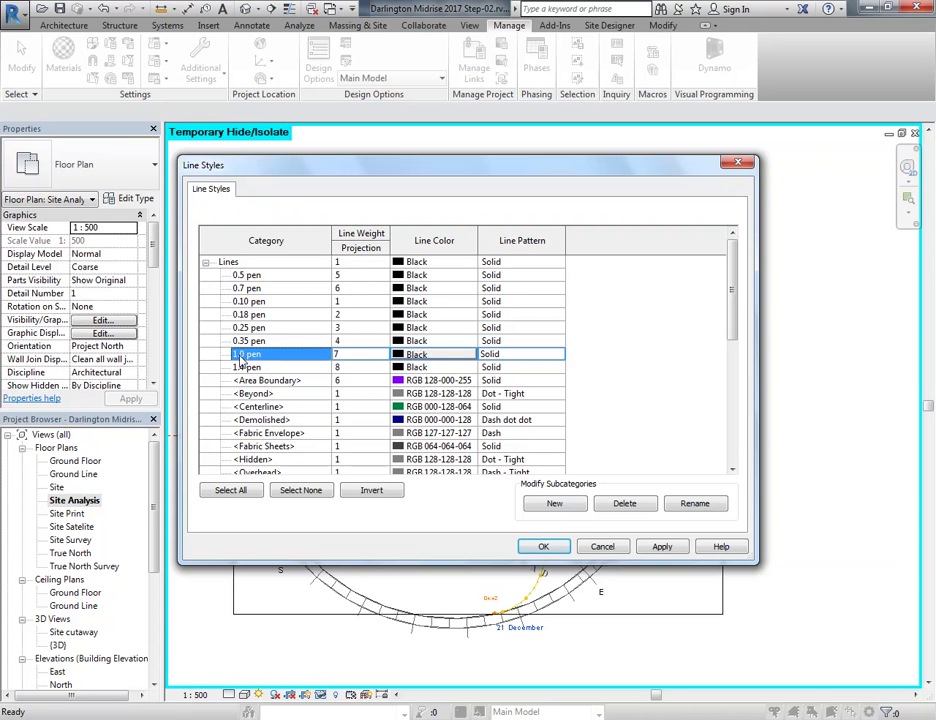
click(260, 368)
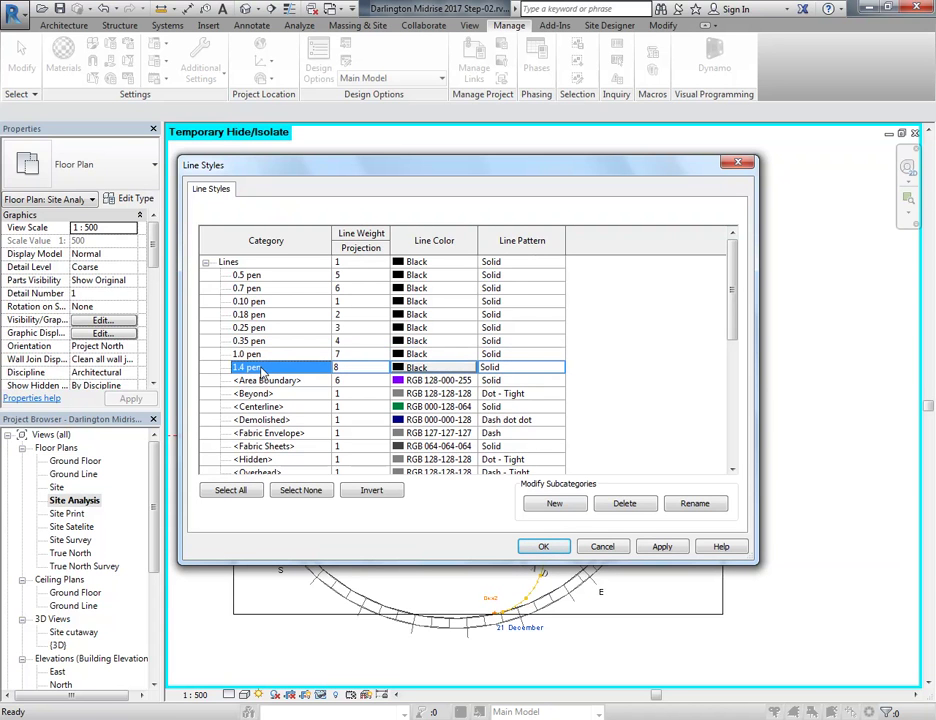
key(Up)
key(Down)
key(Up)
key(Down)
drag(735, 289, 733, 410)
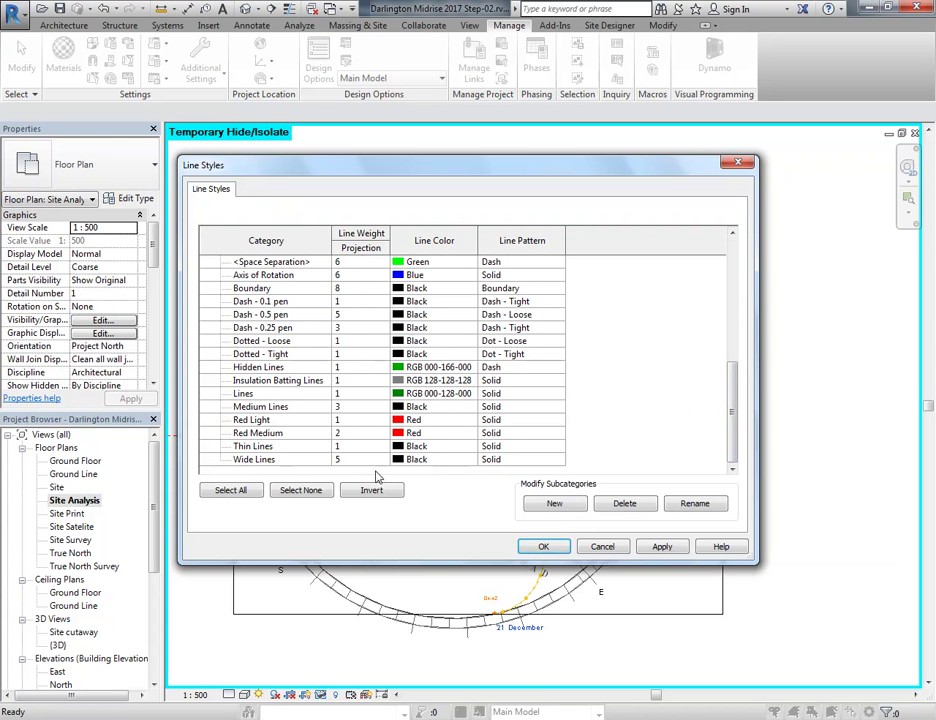
click(543, 548)
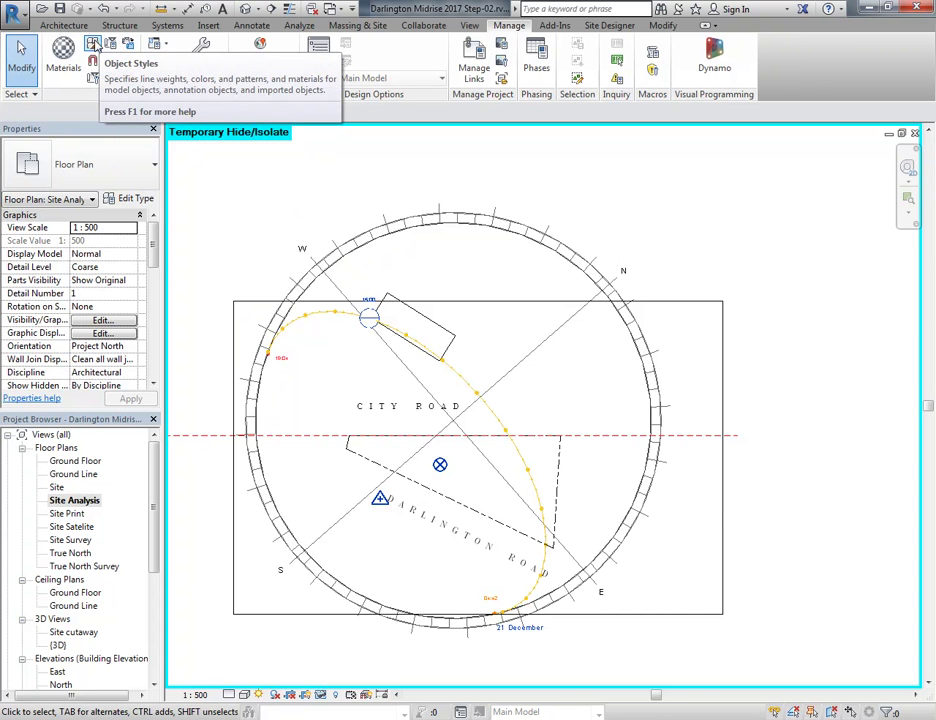
Open the Object Styles, enlarge the dialog and bring the last model object categories into view
click(201, 77)
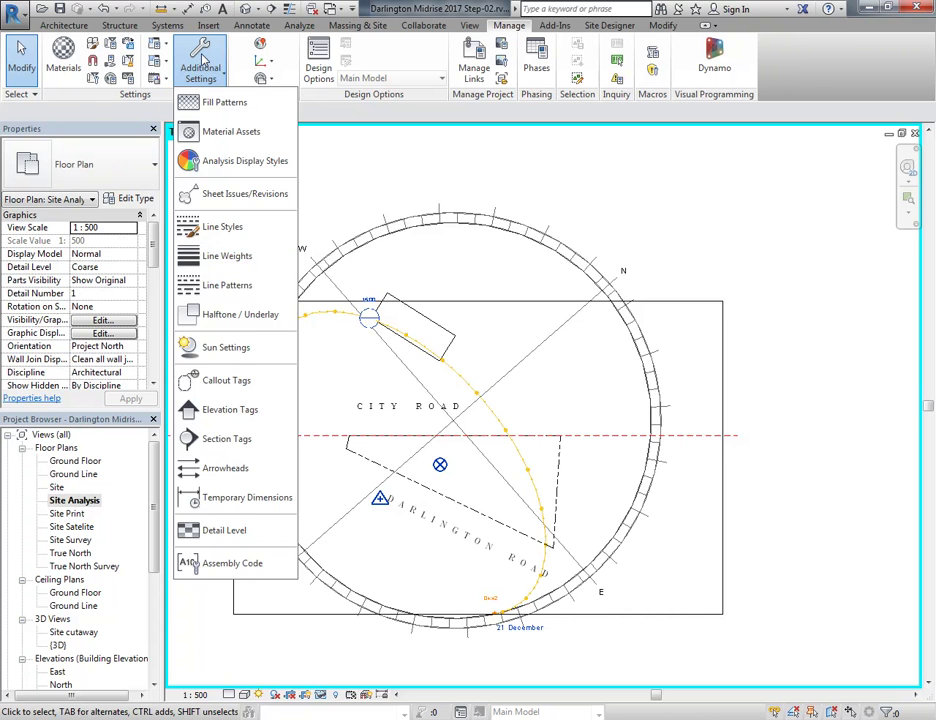
click(202, 62)
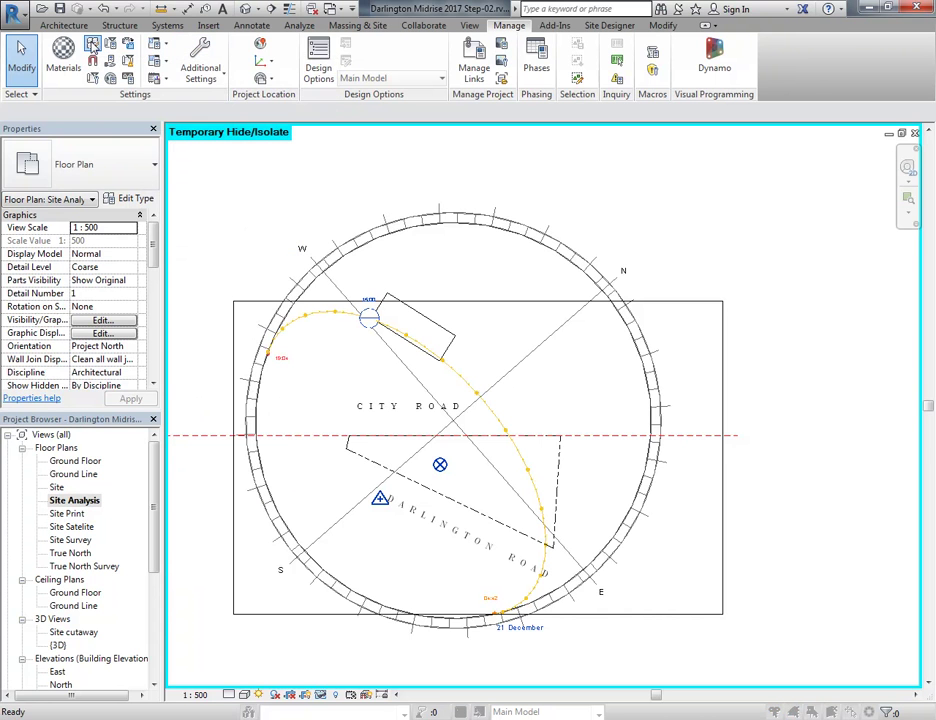
click(92, 44)
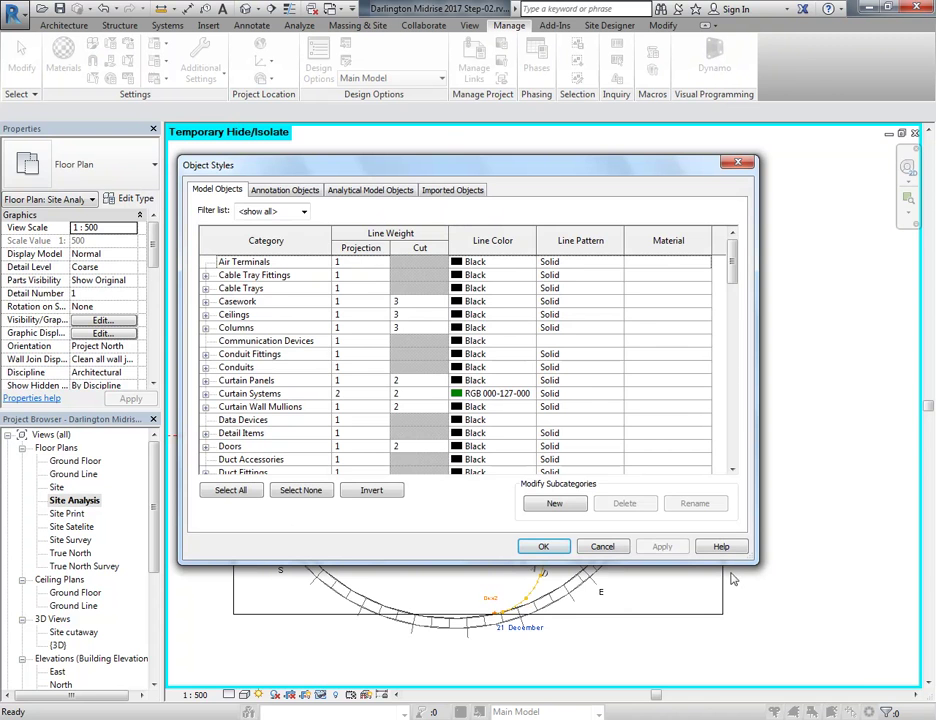
drag(755, 573, 845, 651)
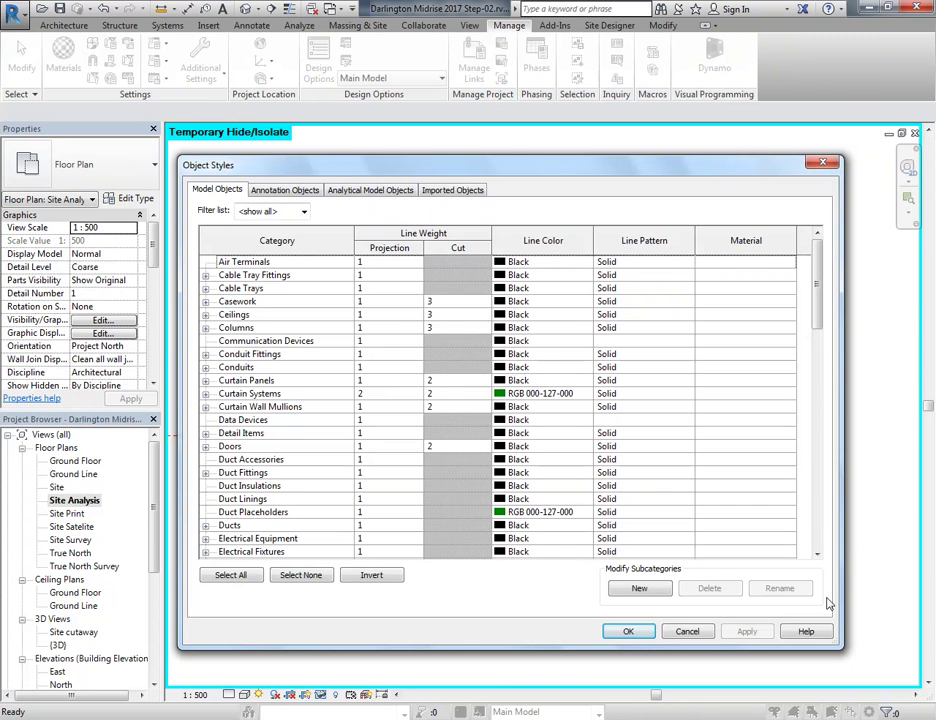
drag(173, 164, 91, 62)
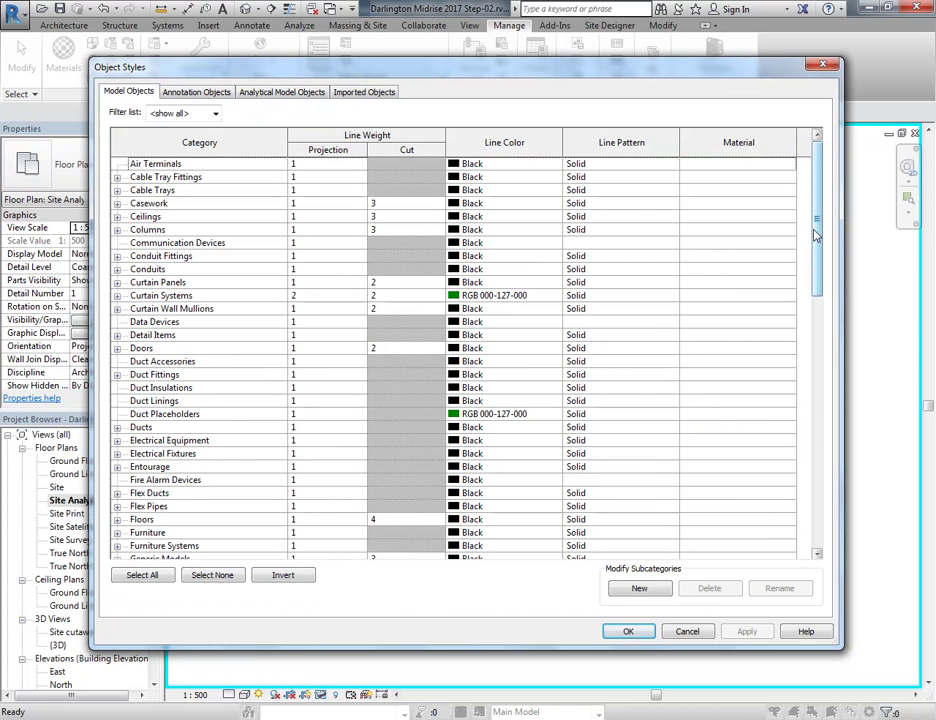
drag(816, 235, 815, 502)
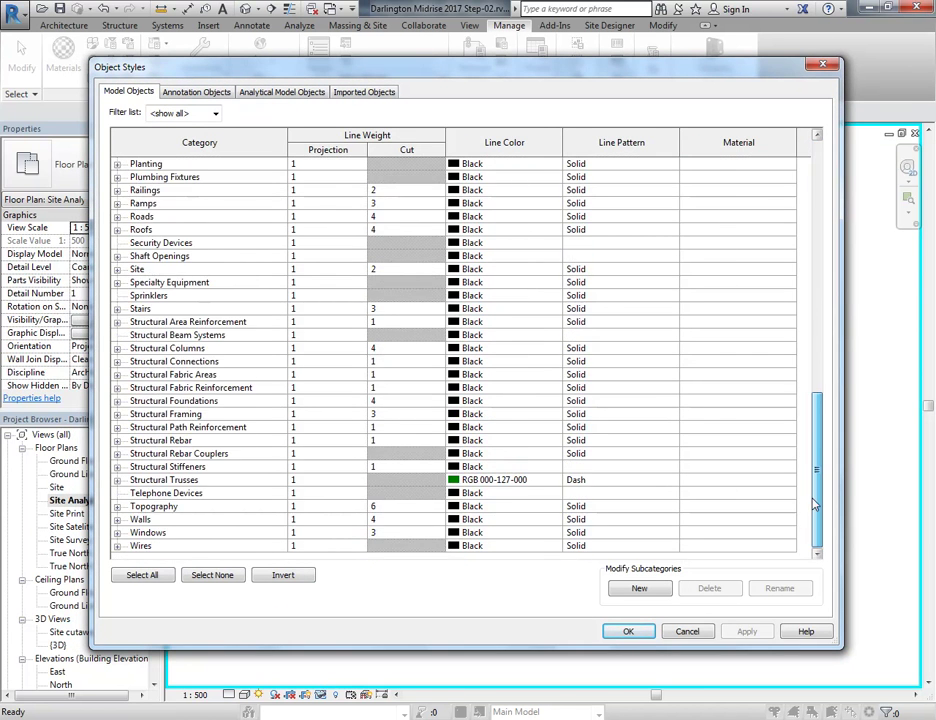
Examine the projection and cut line weights of the Walls category, and close the Object Styles
click(155, 521)
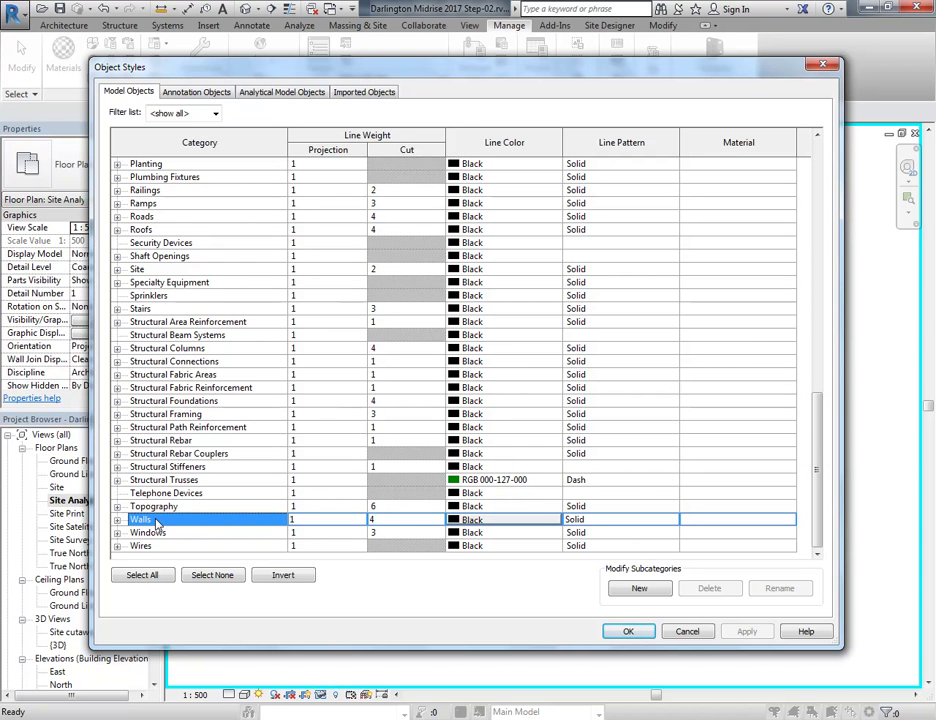
click(312, 520)
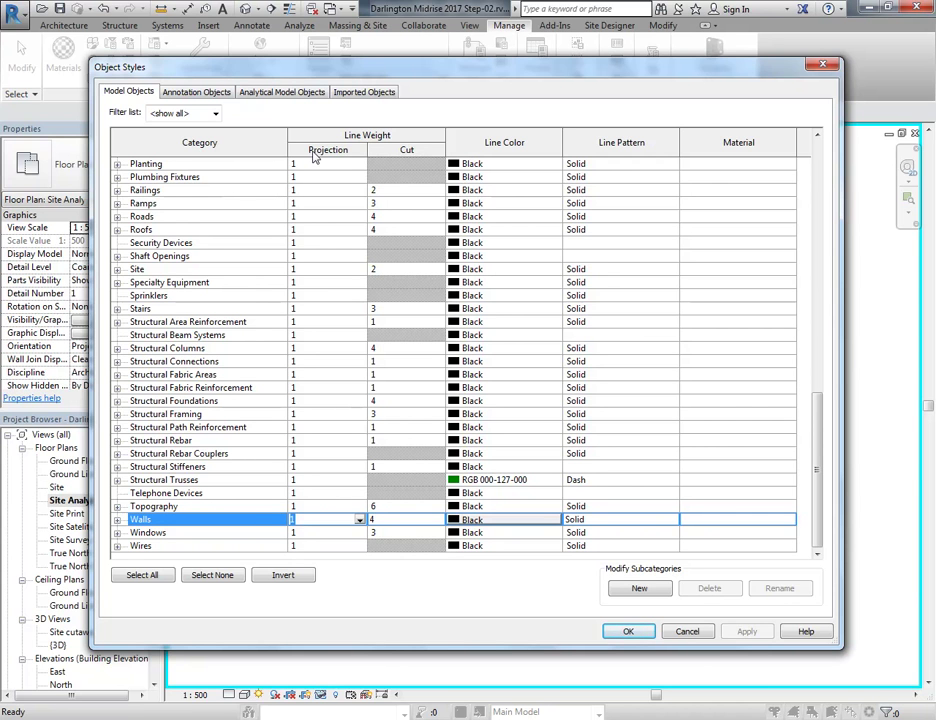
click(396, 529)
click(398, 520)
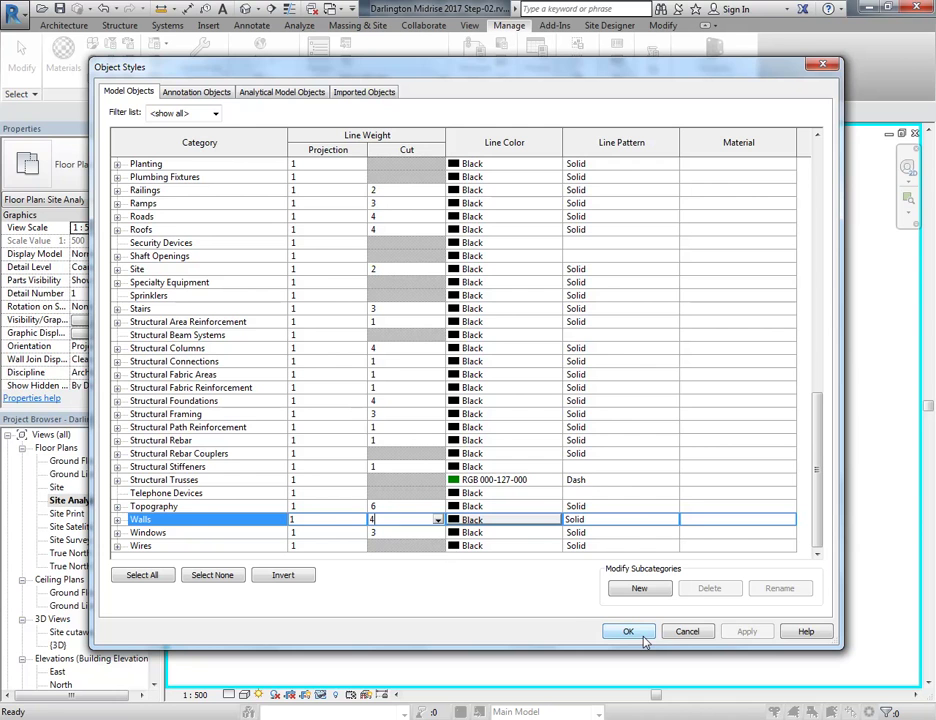
key(shift+Tab)
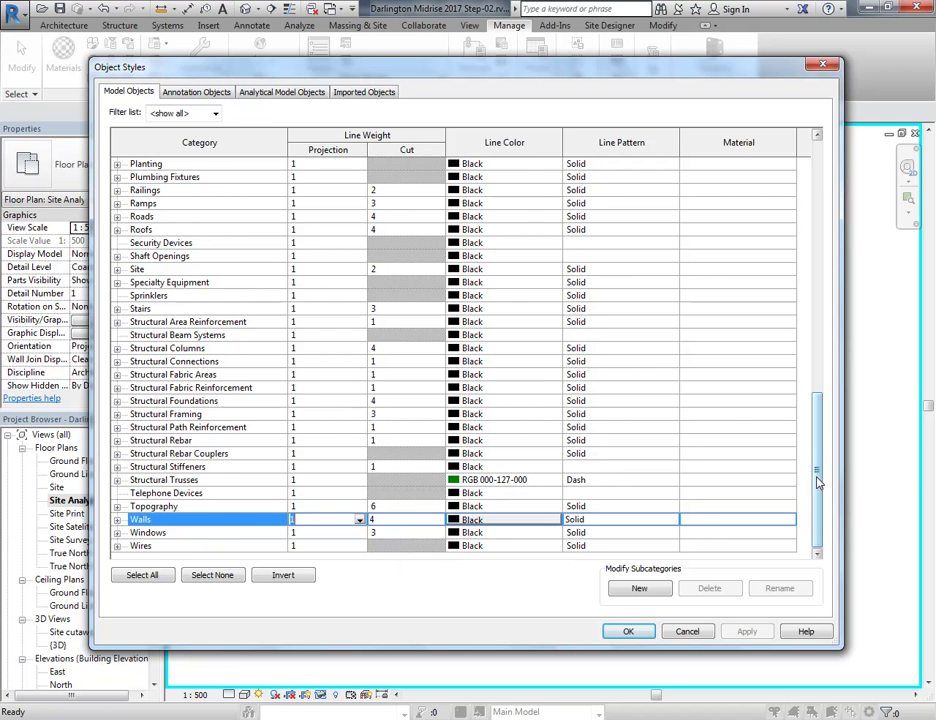
drag(818, 537, 825, 295)
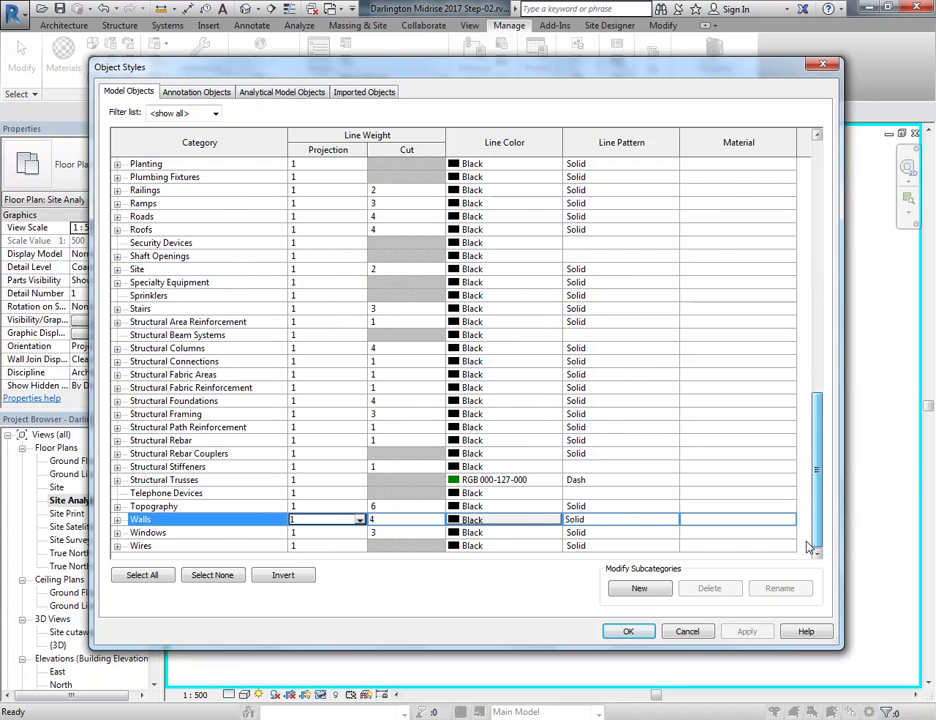
click(117, 520)
click(117, 507)
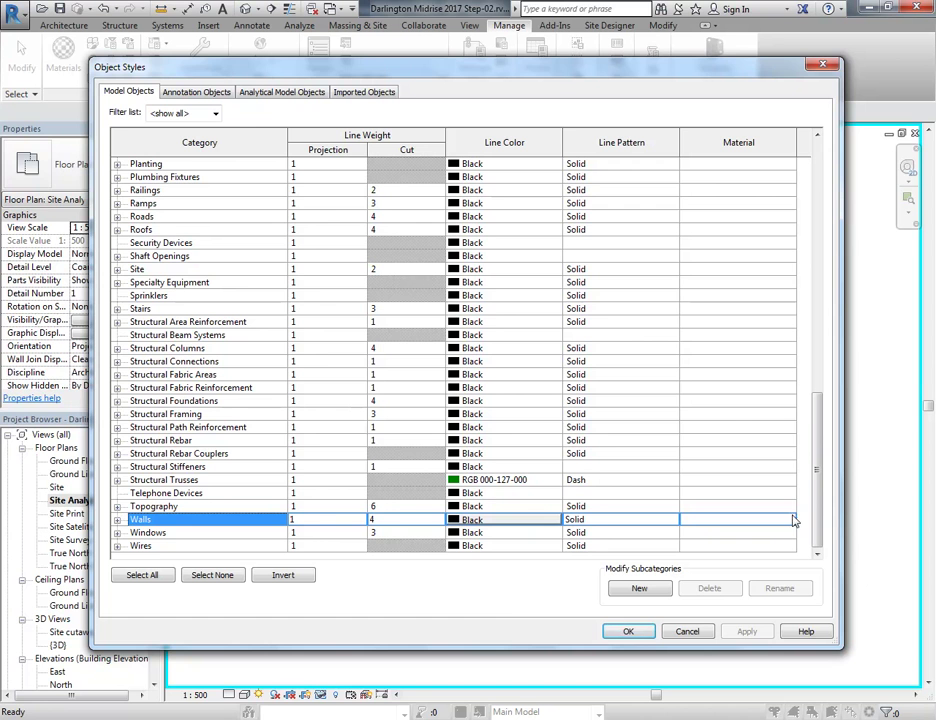
click(629, 632)
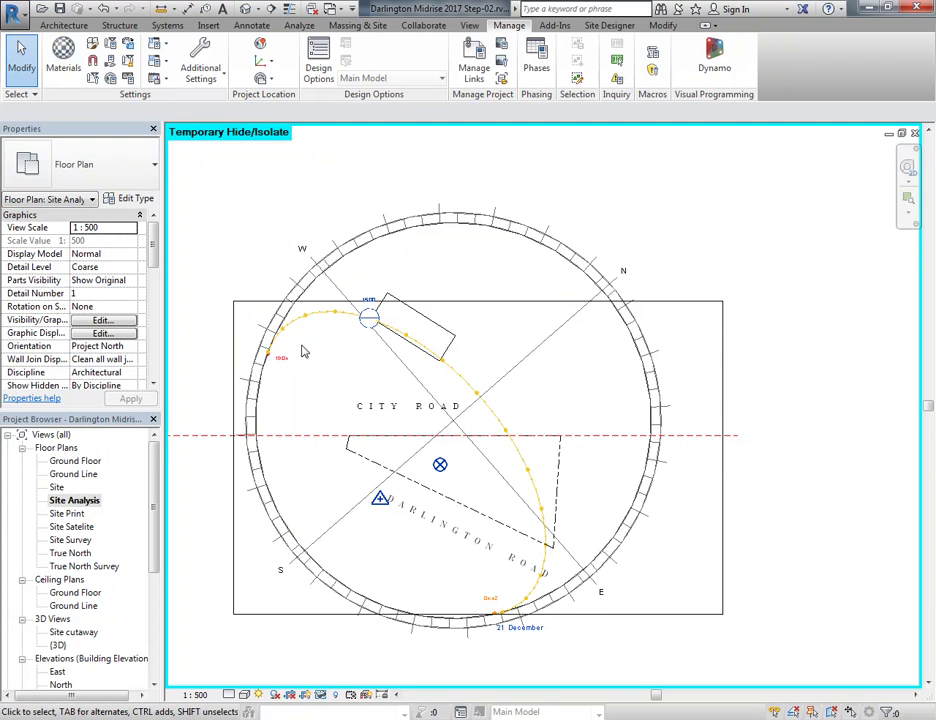
Draw a Thin Lines detail arc of about 79698 mm radius from the 19:04 sunset point around north along the compass ring to the 04:42 sunrise point
middle_drag(245, 217, 256, 241)
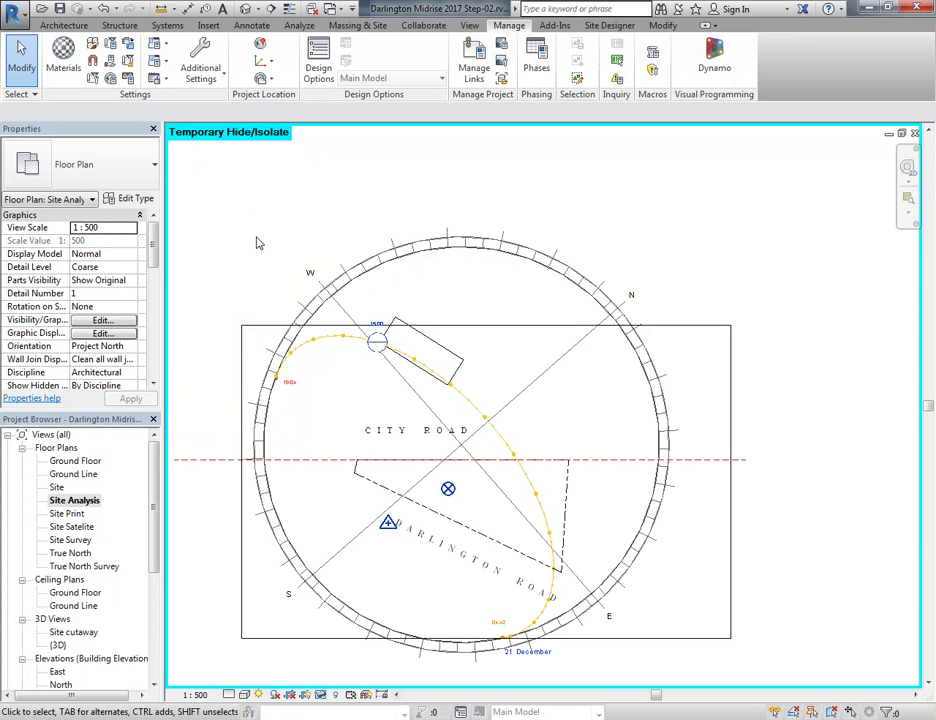
scroll(256, 243, down, 1)
click(52, 26)
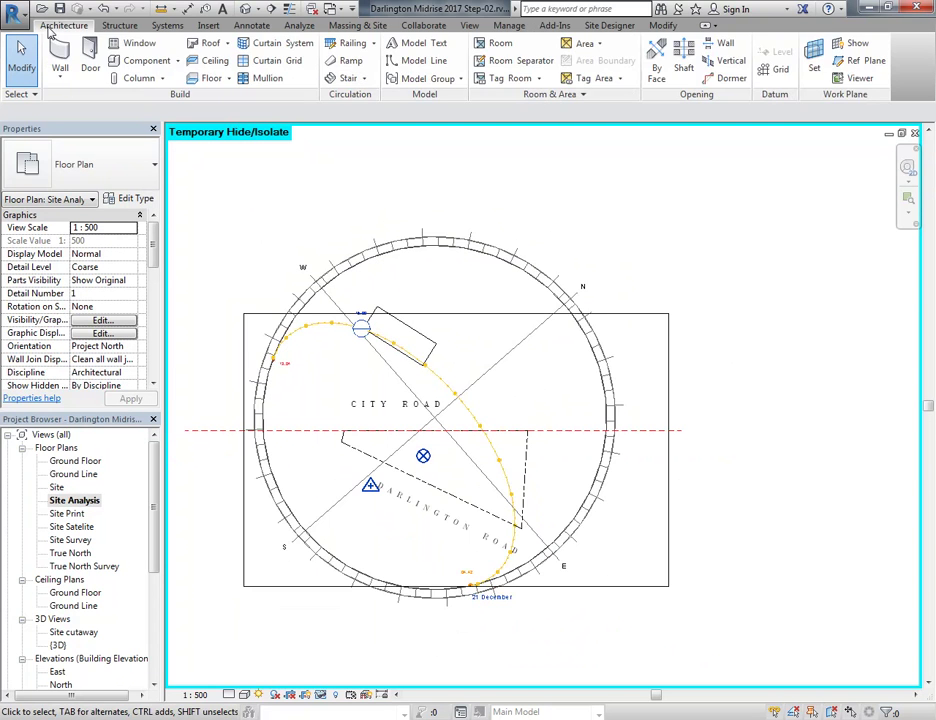
click(254, 26)
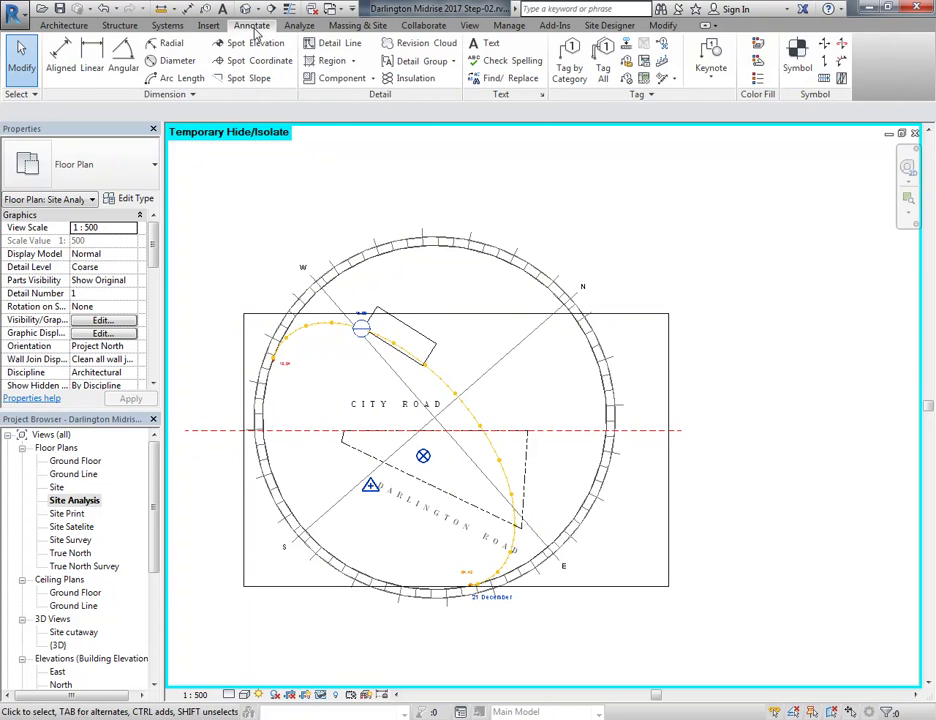
click(330, 43)
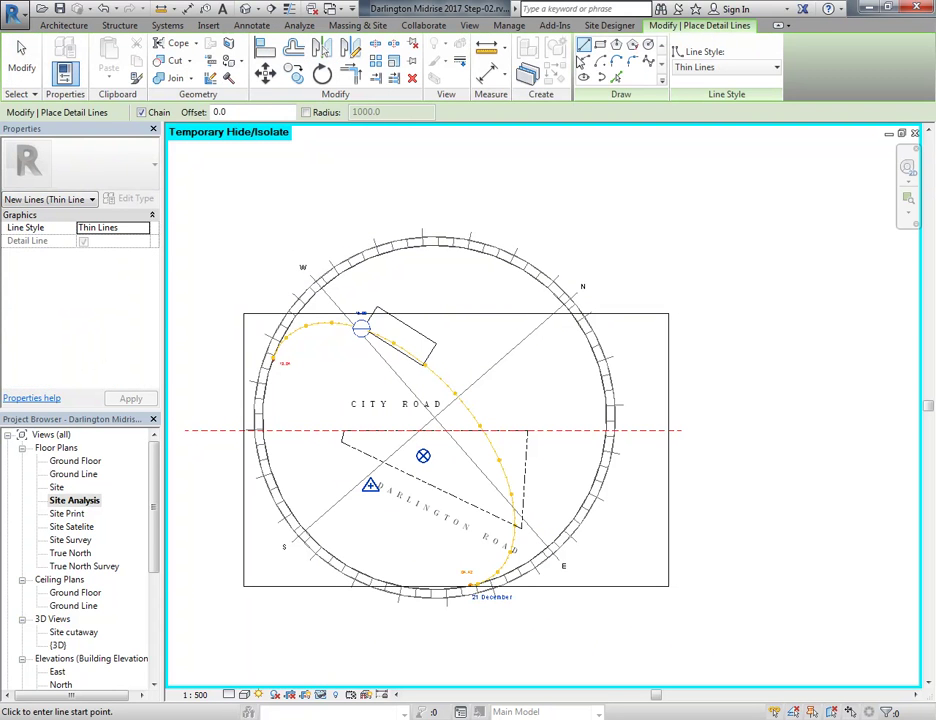
click(584, 61)
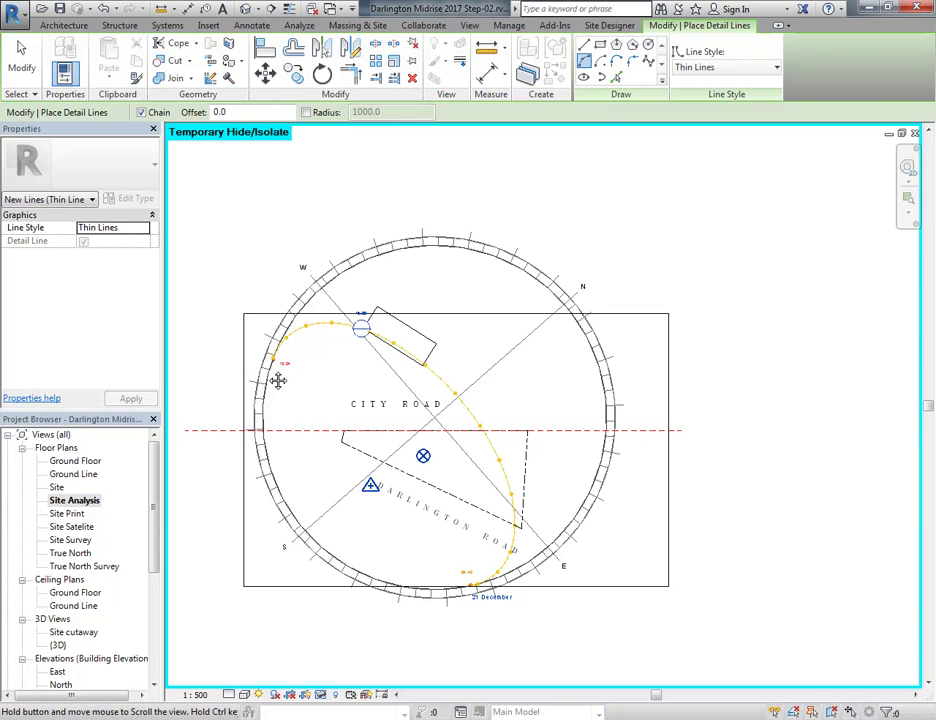
scroll(270, 365, up, 5)
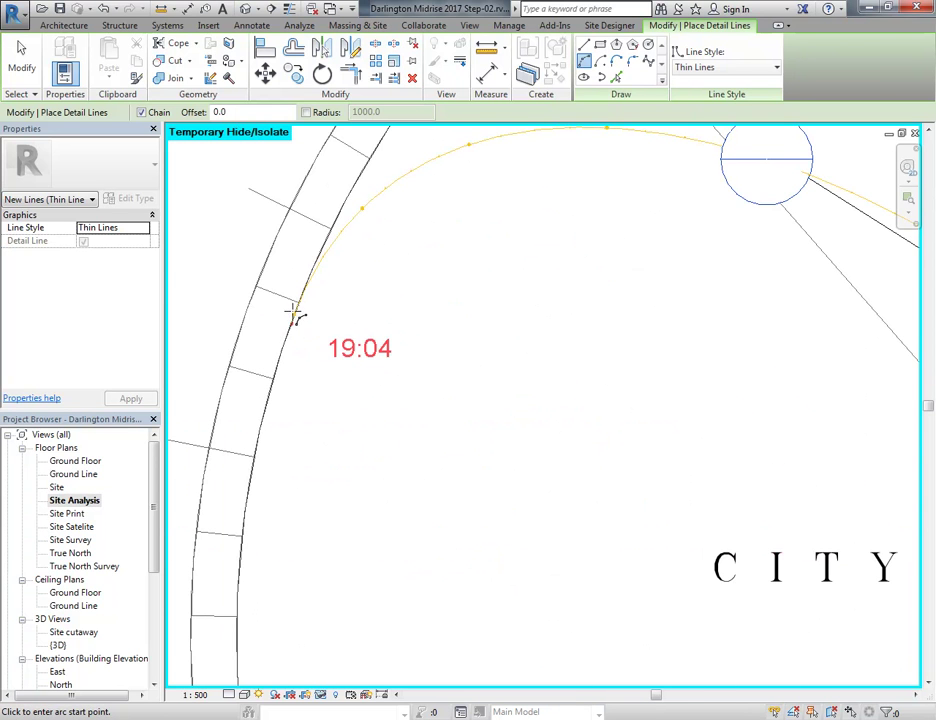
click(297, 318)
scroll(490, 480, down, 3)
middle_drag(493, 485, 267, 262)
scroll(508, 545, up, 3)
scroll(508, 545, up, 5)
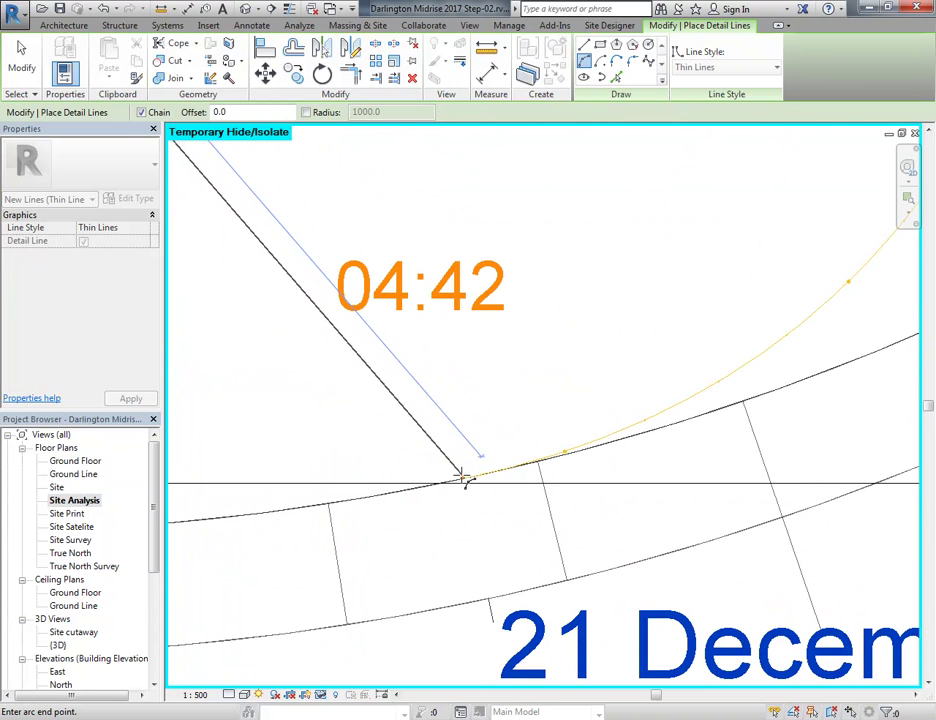
scroll(478, 372, down, 4)
middle_drag(493, 376, 480, 349)
scroll(440, 513, up, 4)
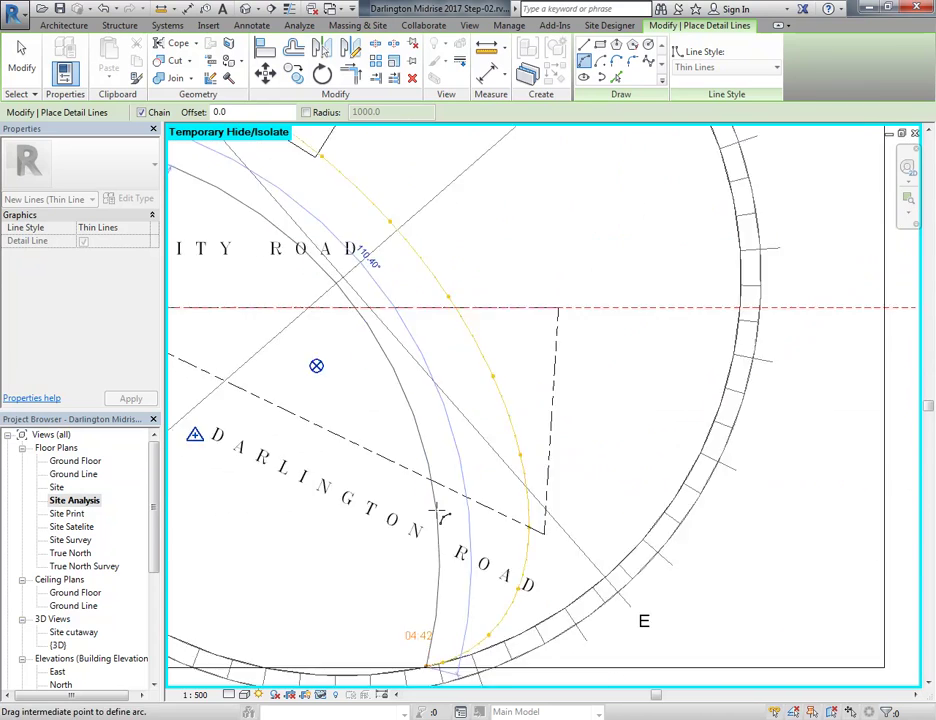
scroll(553, 434, down, 5)
scroll(558, 416, up, 1)
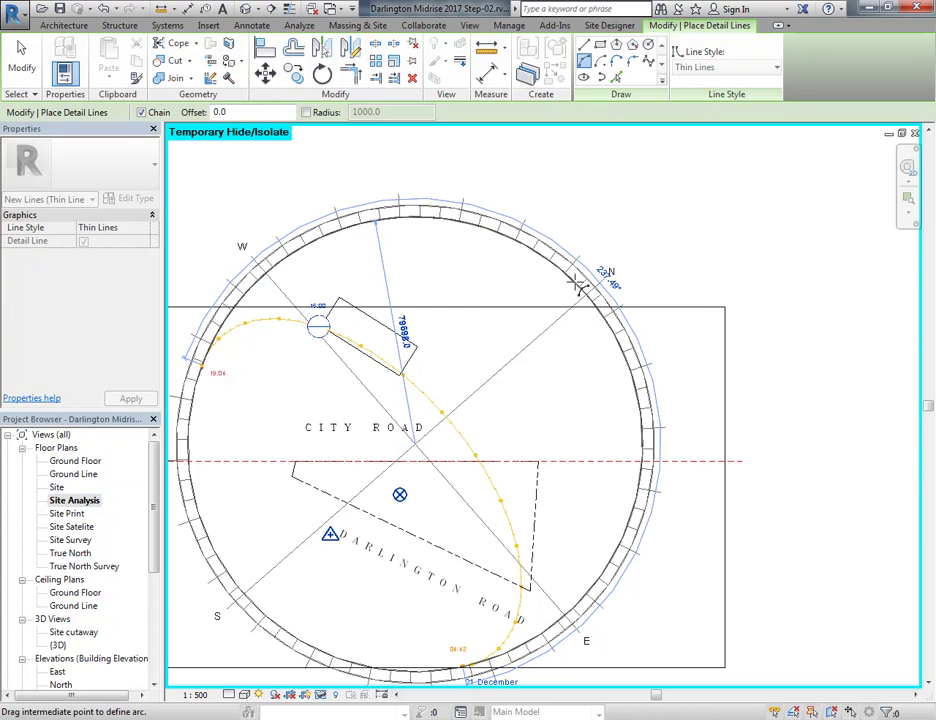
right_click(547, 148)
click(560, 163)
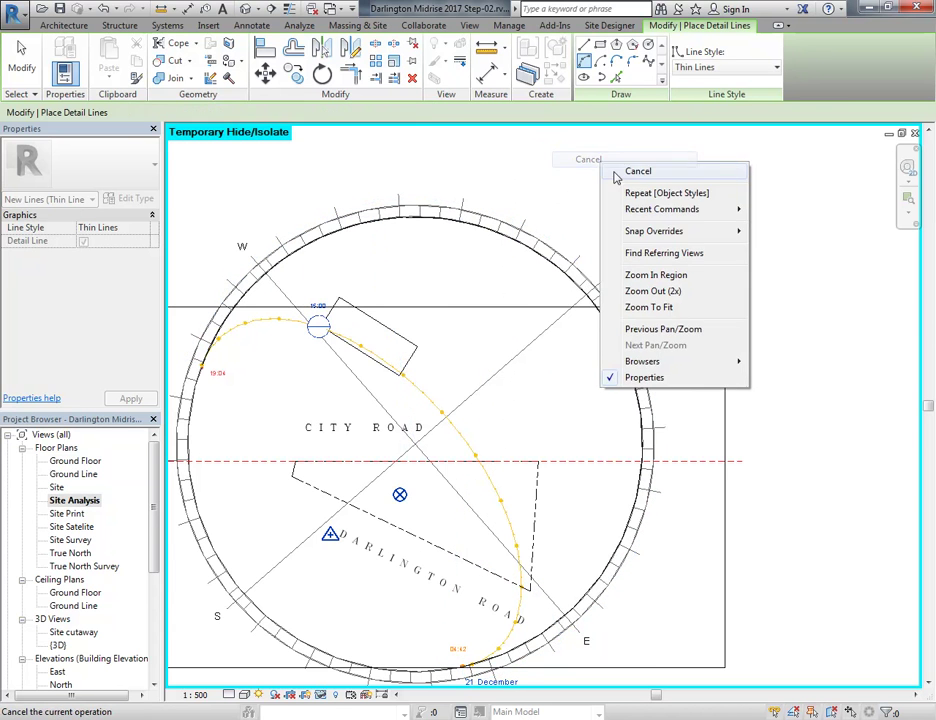
right_click(603, 160)
click(638, 171)
Change the line style of the new detail arc on the compass ring to Red Medium
click(543, 270)
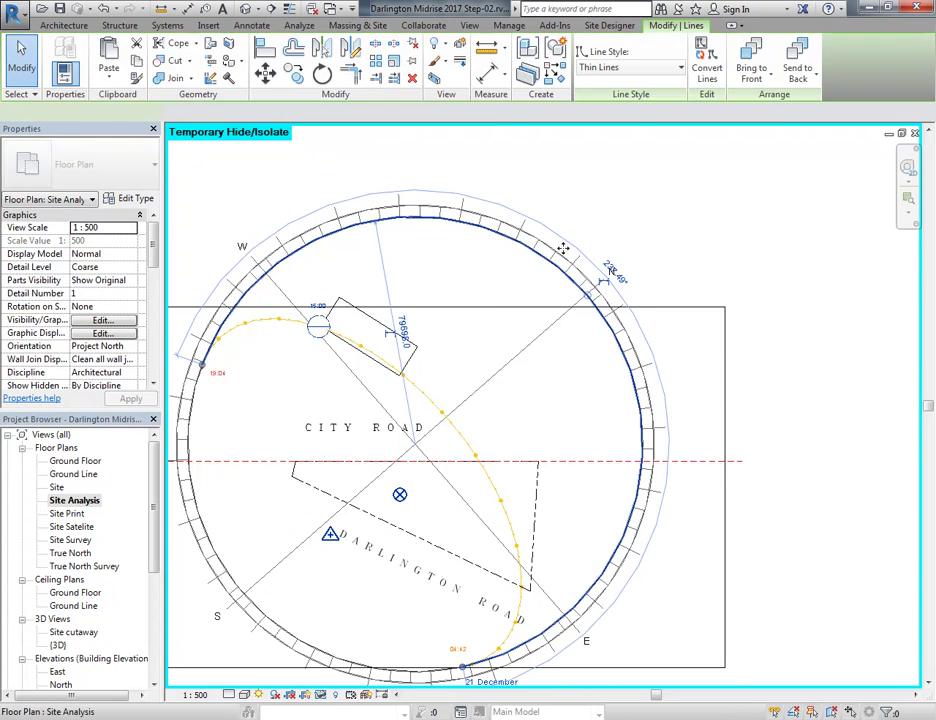
click(646, 69)
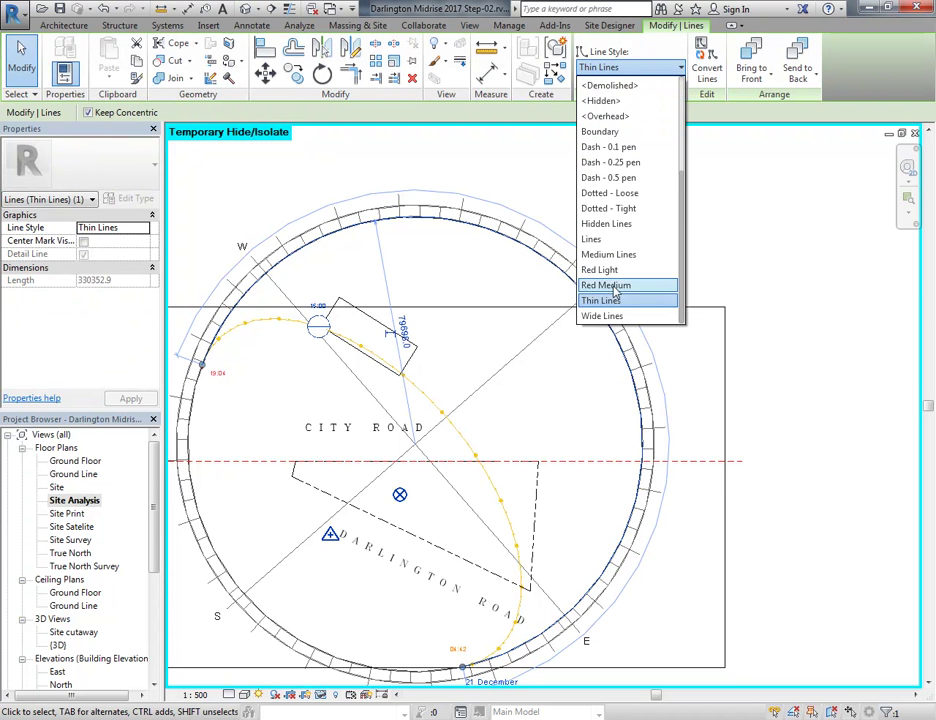
click(615, 289)
scroll(575, 290, up, 5)
middle_drag(585, 281, 518, 332)
key(Escape)
Inspect the red arc along the compass ring up close and check its line style
scroll(581, 307, up, 5)
scroll(620, 325, up, 2)
scroll(290, 292, down, 6)
scroll(740, 276, down, 3)
middle_drag(740, 276, 632, 362)
middle_drag(570, 340, 595, 360)
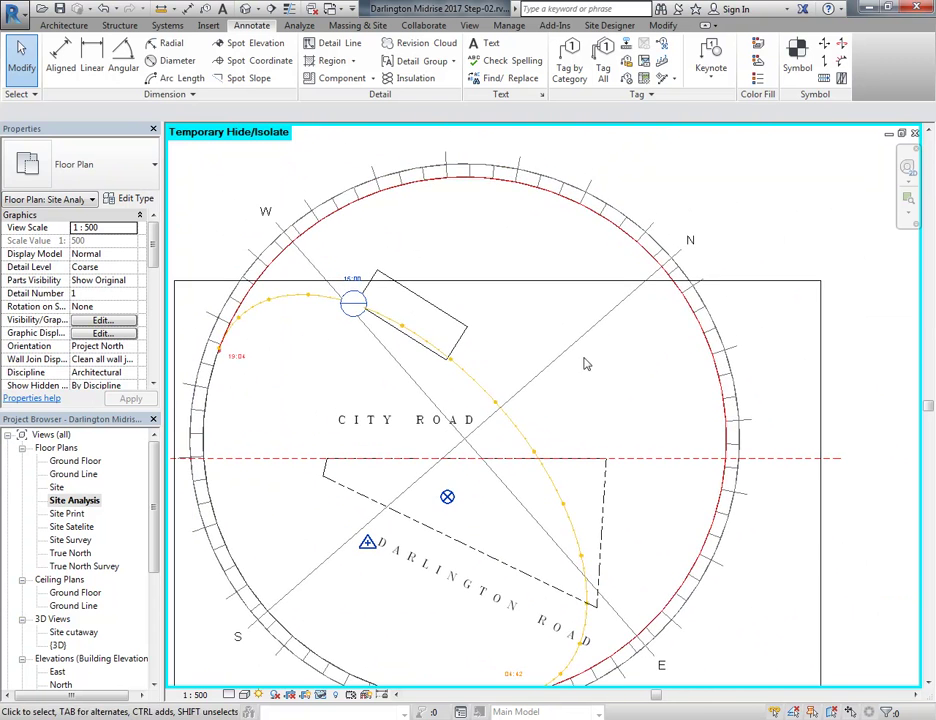
click(727, 437)
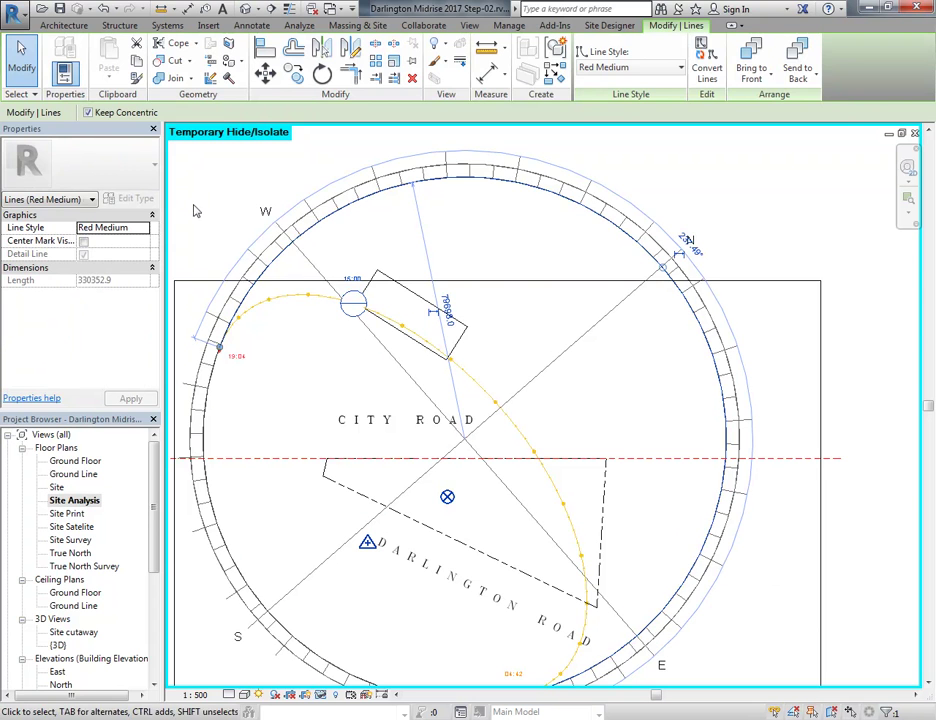
click(422, 218)
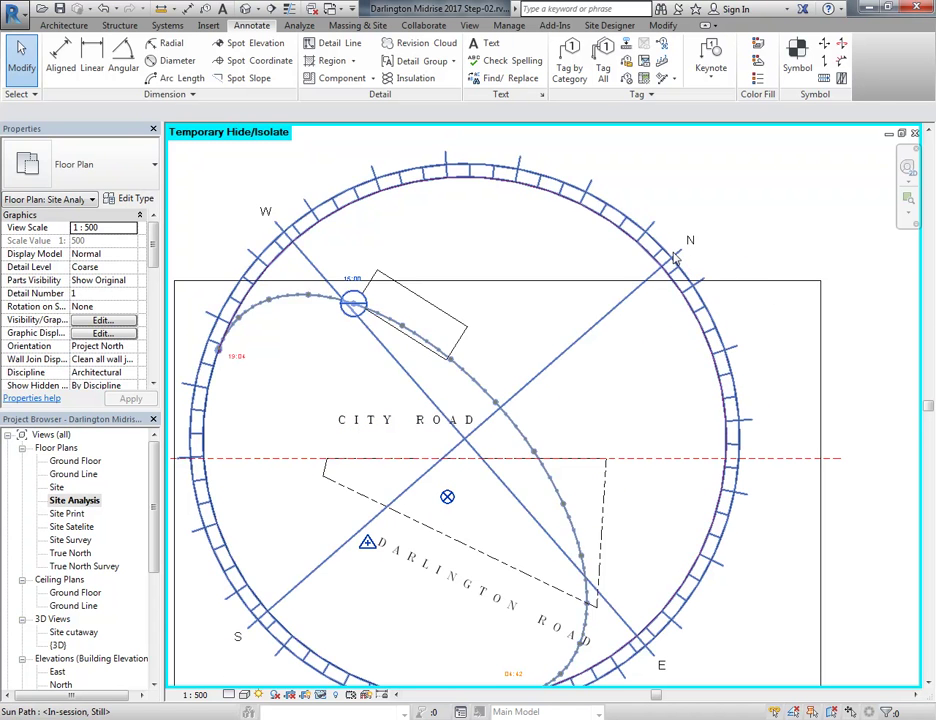
Apply the Summer Solstice still preset to the view's sun settings with its Ground Plane at Level option switched off
click(258, 694)
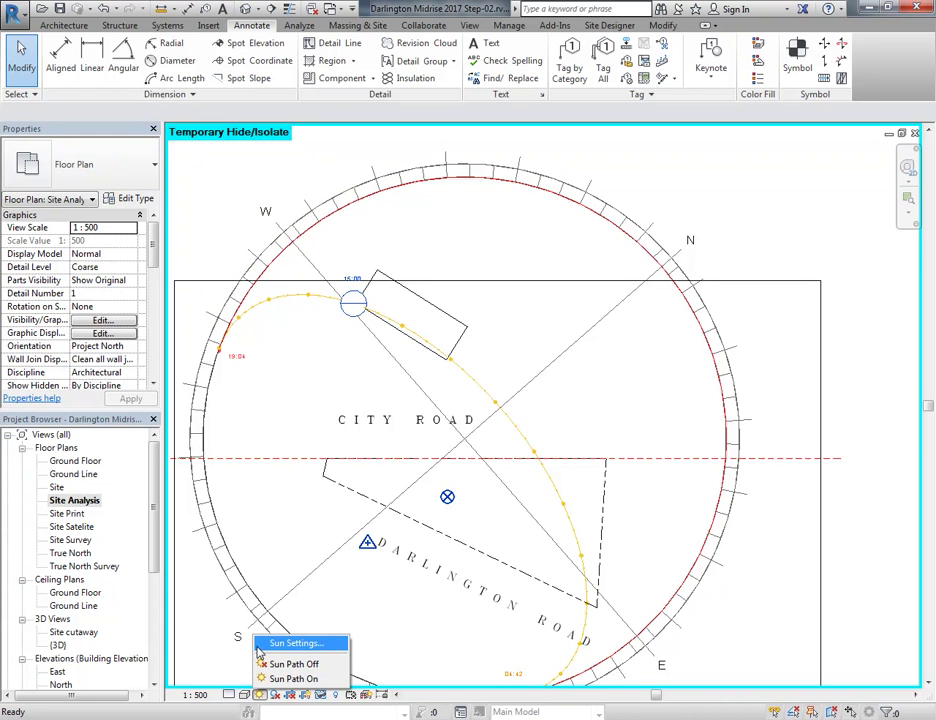
click(259, 646)
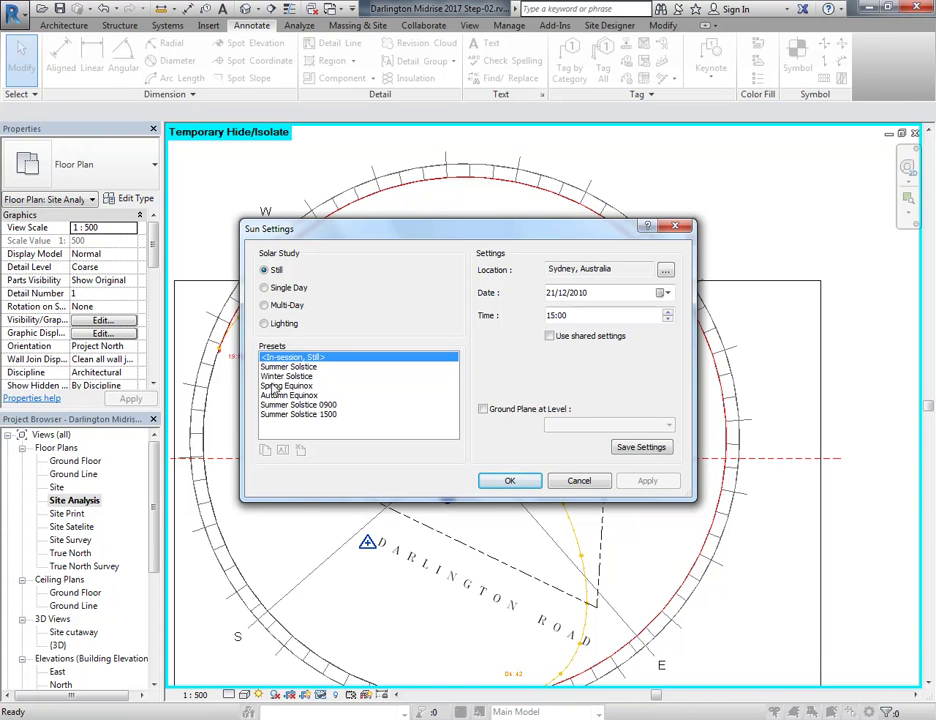
click(280, 367)
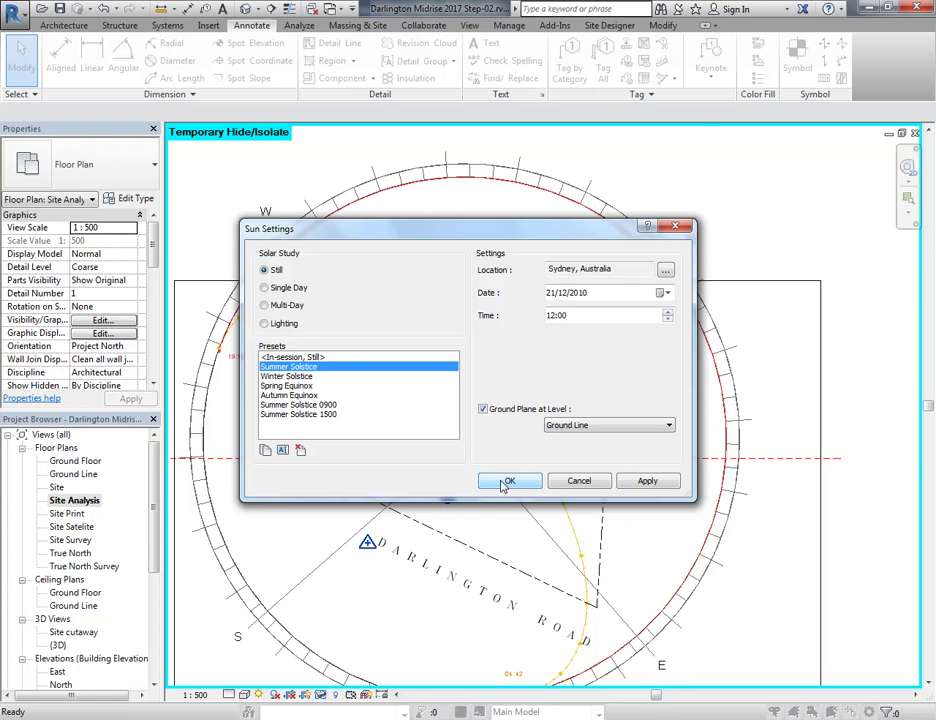
click(483, 409)
click(509, 480)
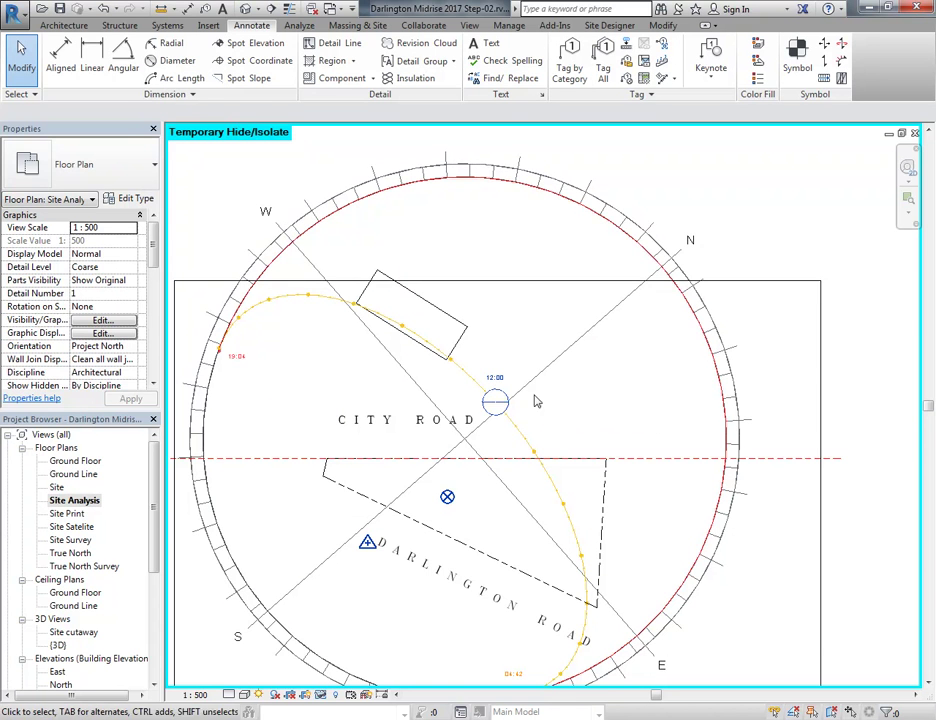
Inspect the Summer Solstice sun path around the 12:00 sun position and the north end of its axis
click(527, 392)
key(Escape)
click(680, 255)
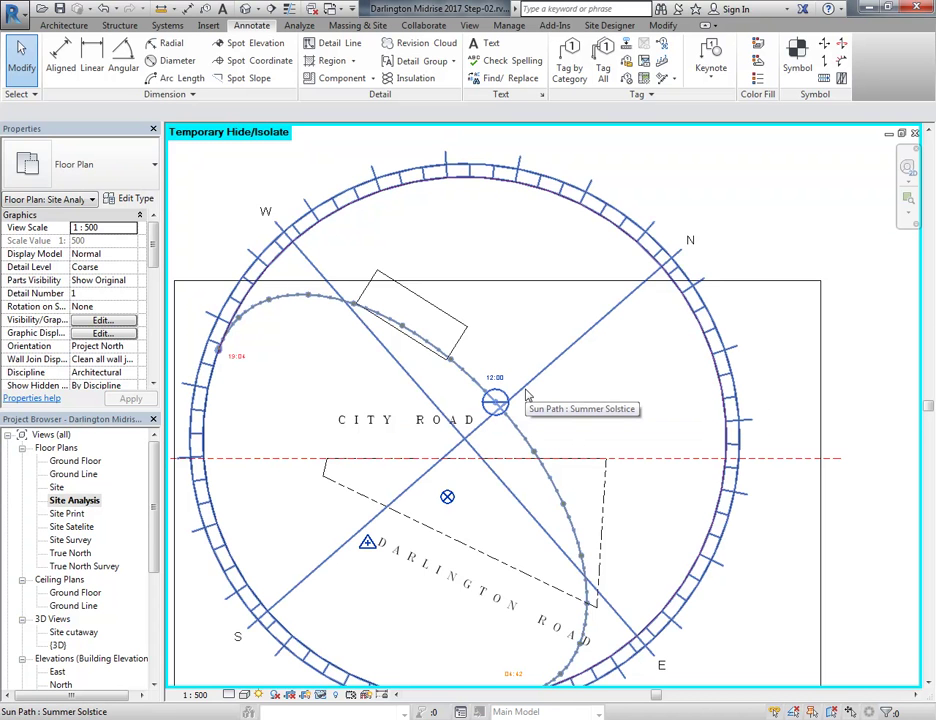
scroll(461, 514, up, 1)
scroll(472, 518, down, 1)
scroll(478, 460, up, 3)
scroll(478, 457, down, 3)
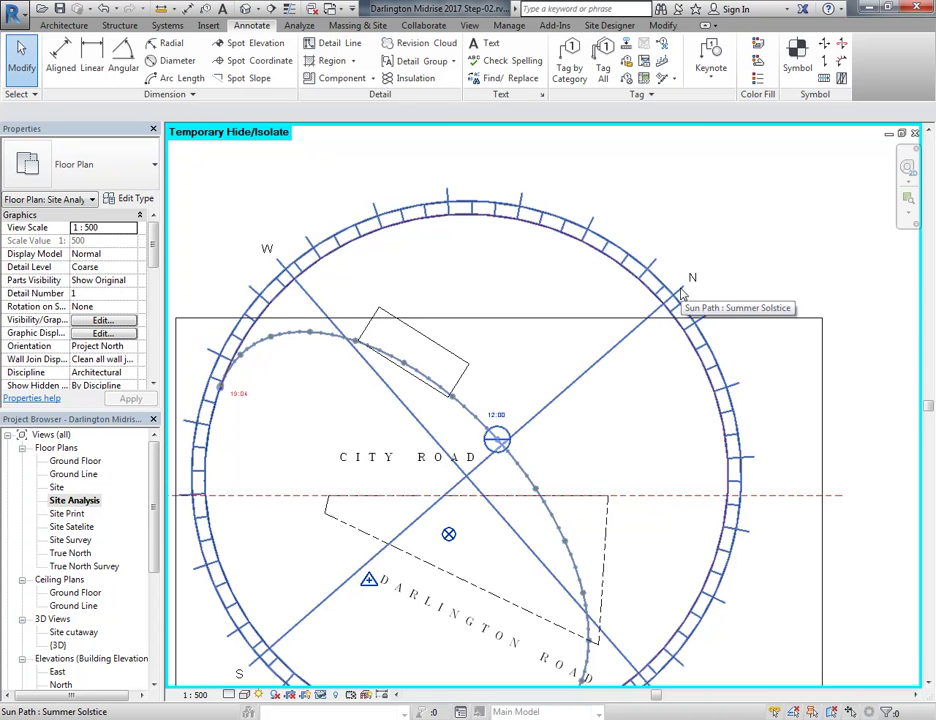
click(684, 293)
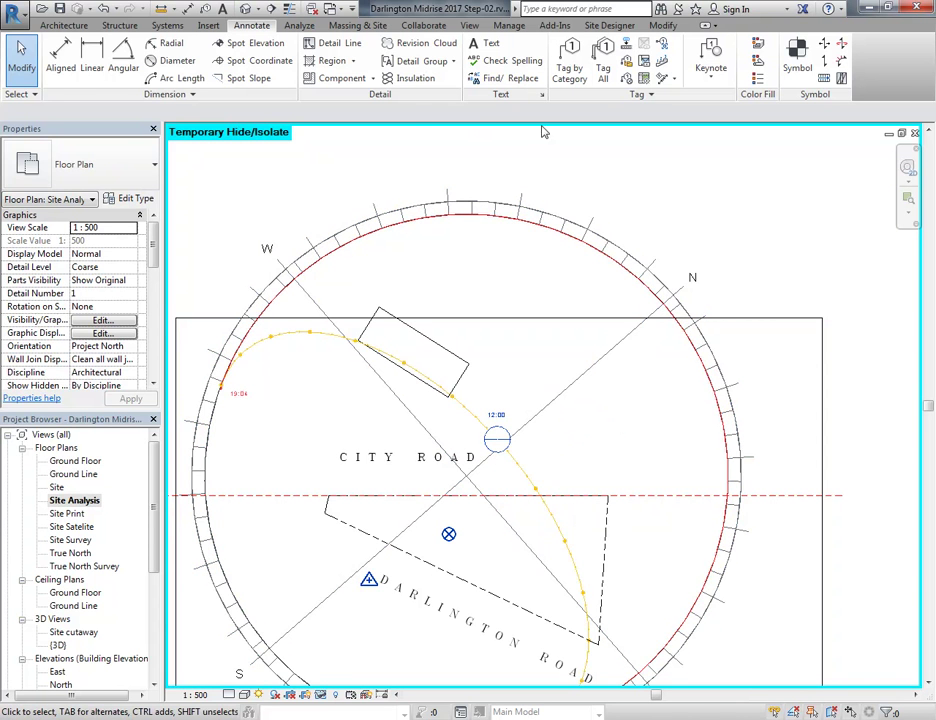
Draw an 8000 mm detail line outward from the compass ring's inner edge at the north axis, perpendicular to the red arc
click(332, 43)
scroll(673, 298, up, 4)
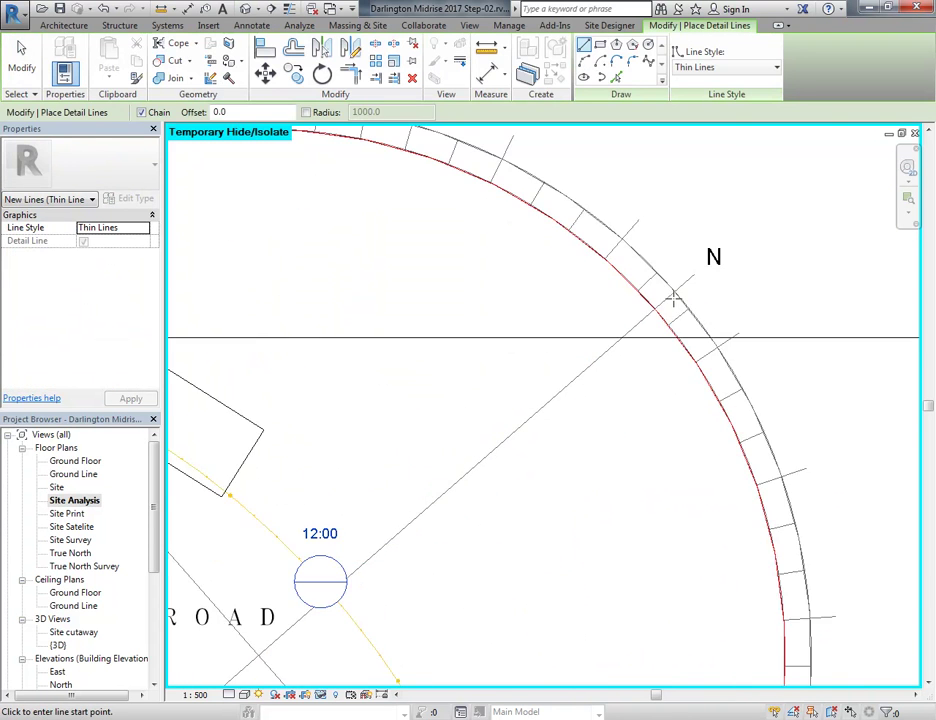
scroll(673, 298, up, 2)
click(640, 317)
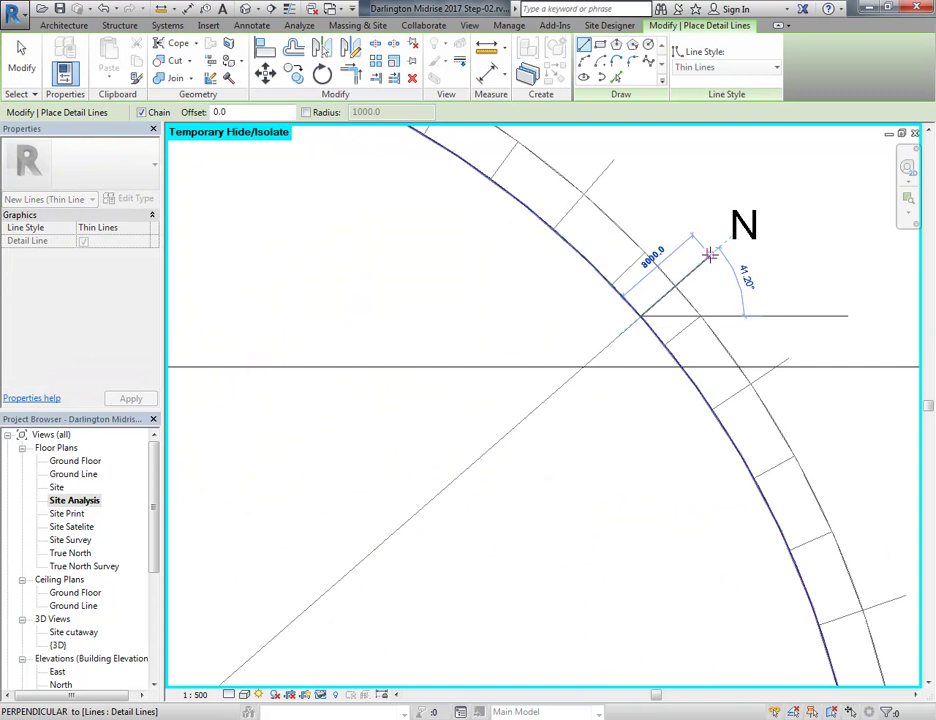
click(709, 255)
right_click(697, 187)
click(713, 199)
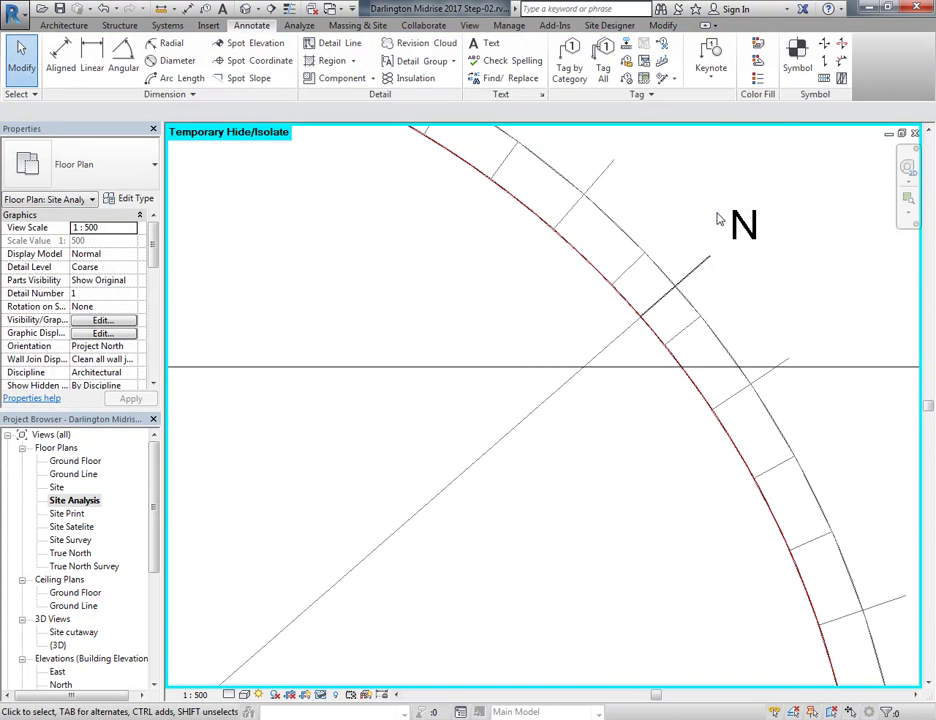
Change the line style of the new detail line at north to Red Medium
click(700, 266)
click(640, 66)
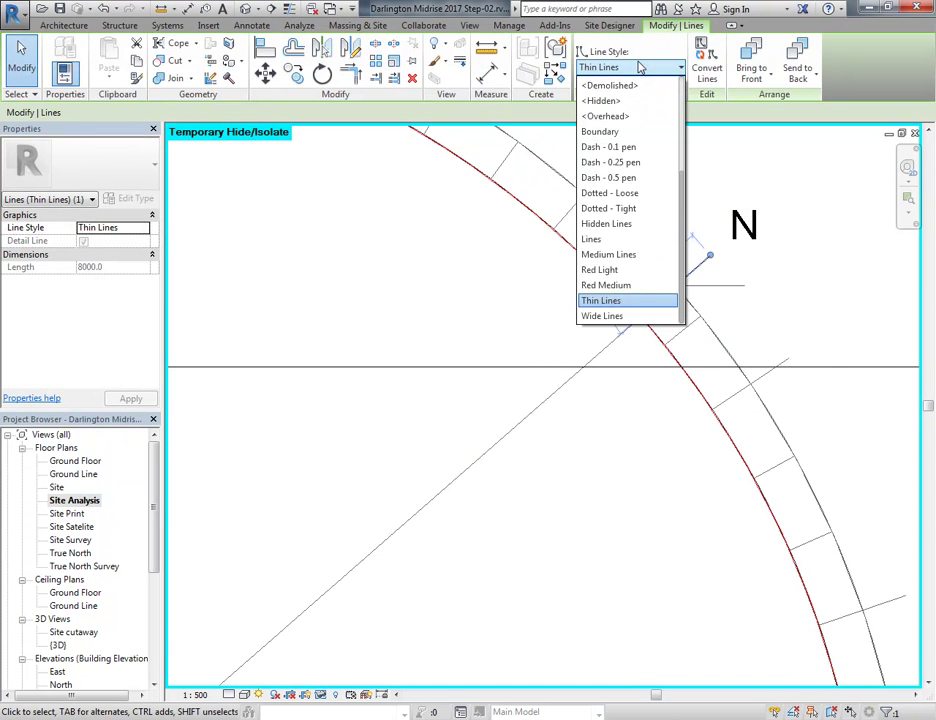
click(615, 286)
right_click(494, 284)
click(511, 291)
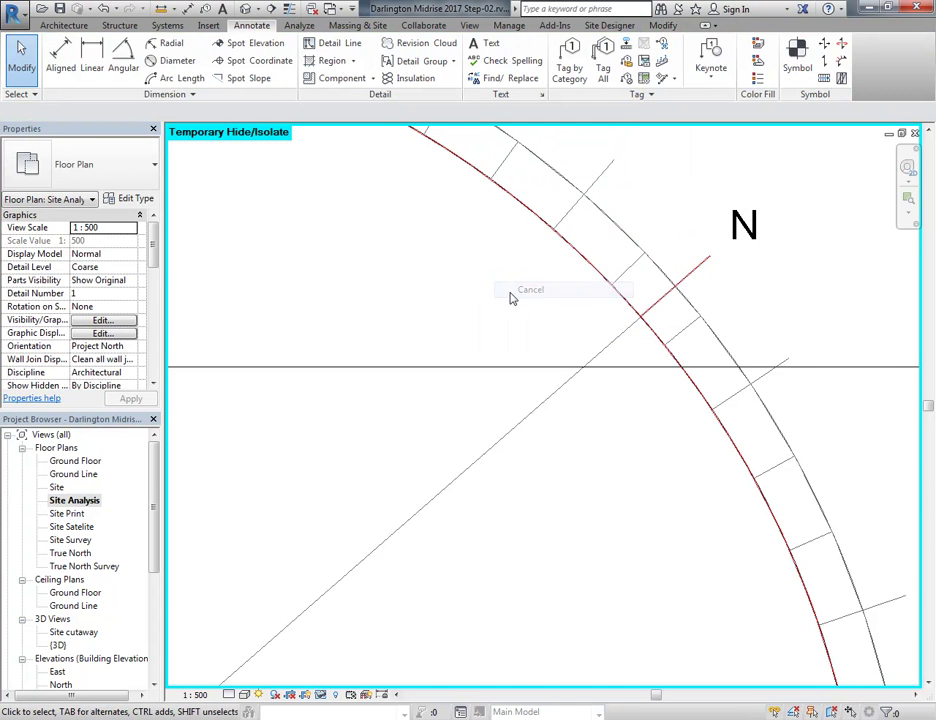
Apply the Winter Solstice still preset to the view's sun settings with its Ground Plane at Level option switched off
scroll(511, 297, down, 5)
middle_drag(359, 403, 497, 396)
middle_drag(403, 392, 318, 382)
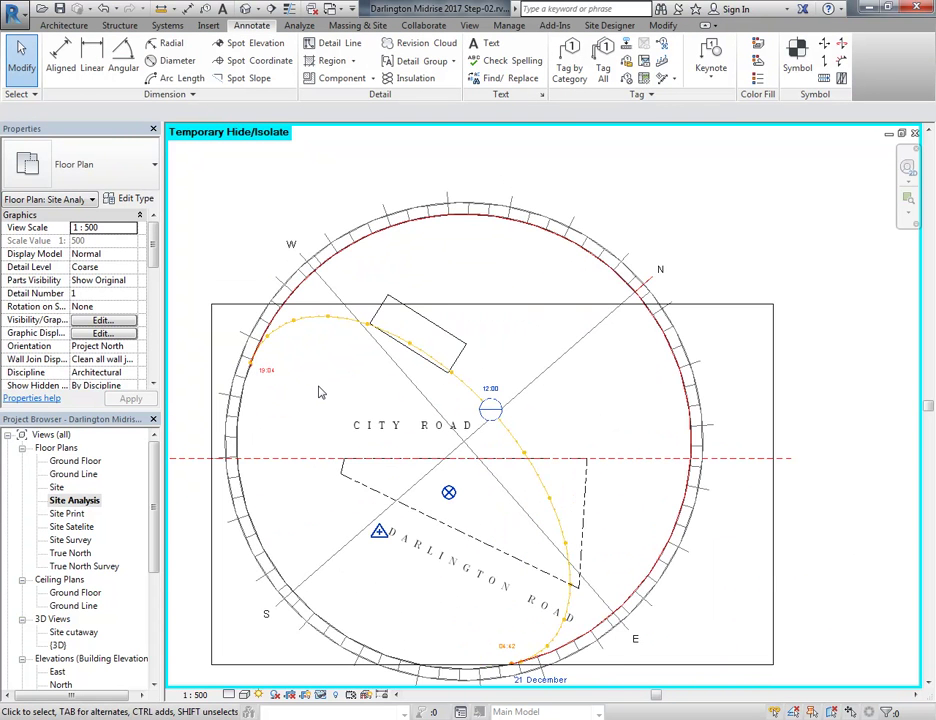
middle_drag(236, 256, 252, 253)
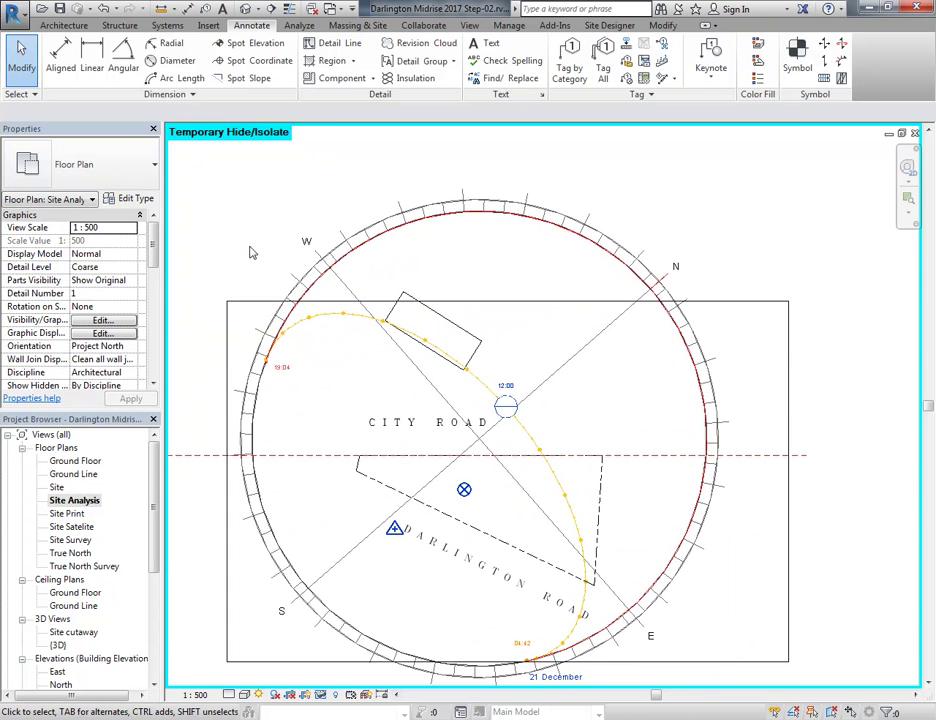
click(259, 694)
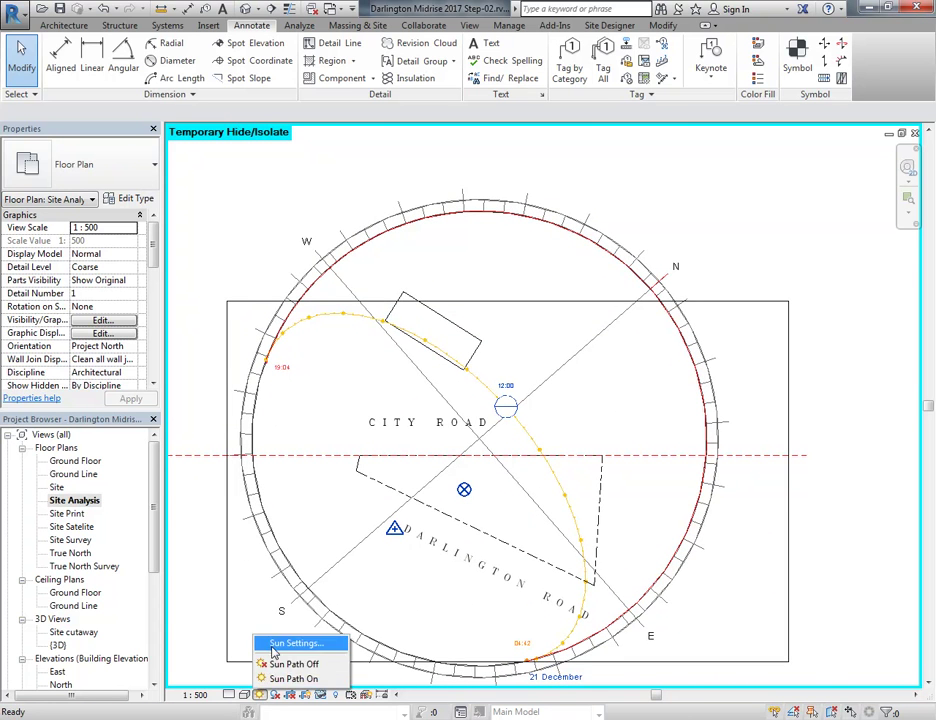
click(292, 642)
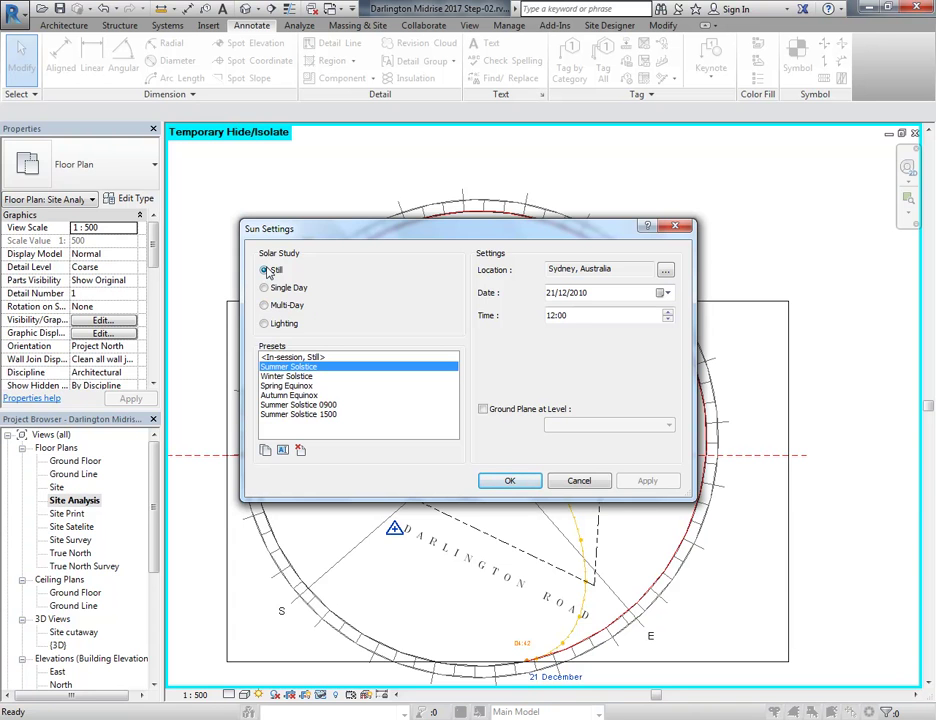
click(287, 376)
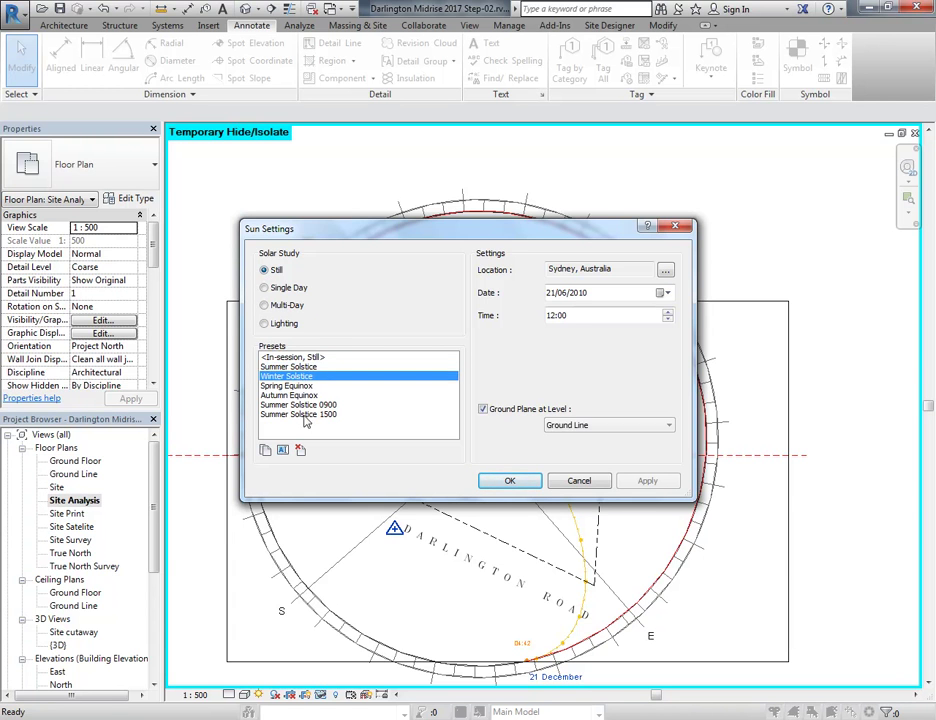
click(483, 409)
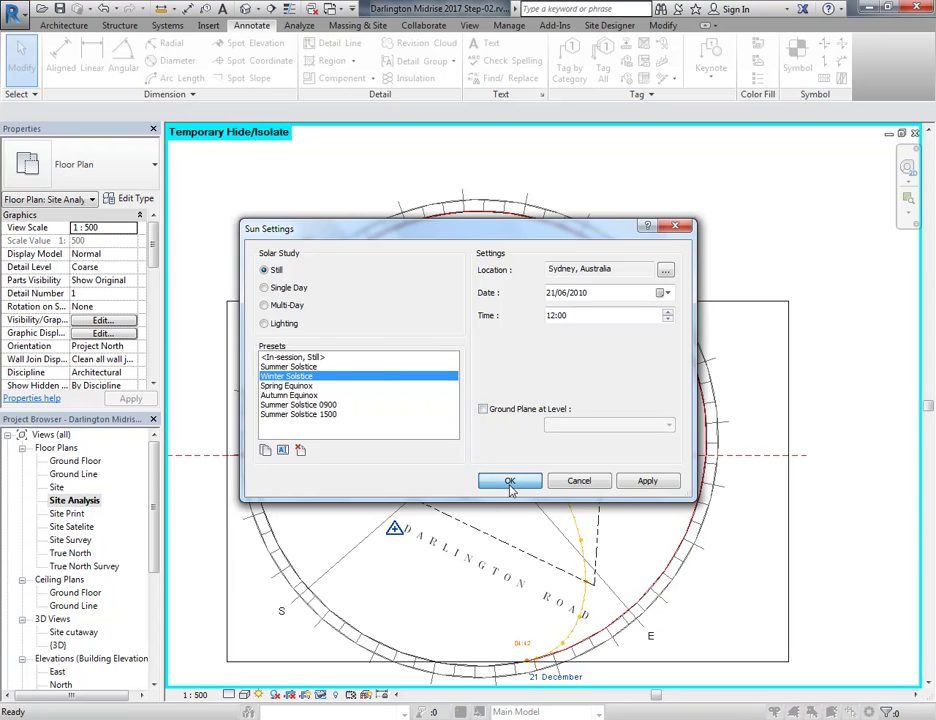
click(509, 481)
Draw a Red Medium detail line across the compass ring from the 07:01 sunrise point, perpendicular to the red arc
middle_drag(627, 501, 593, 440)
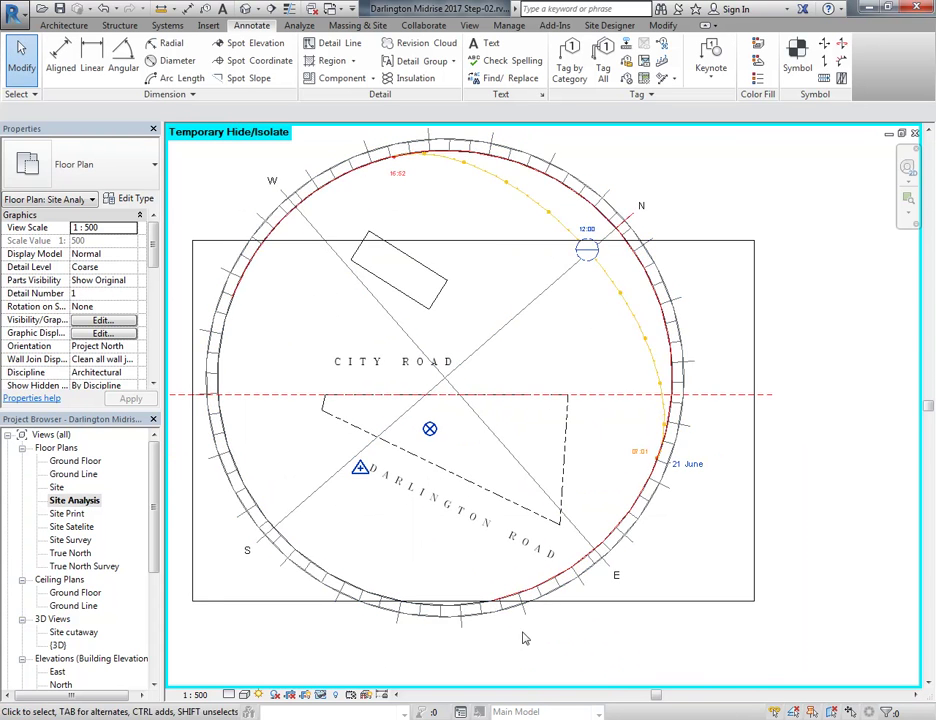
scroll(500, 642, up, 5)
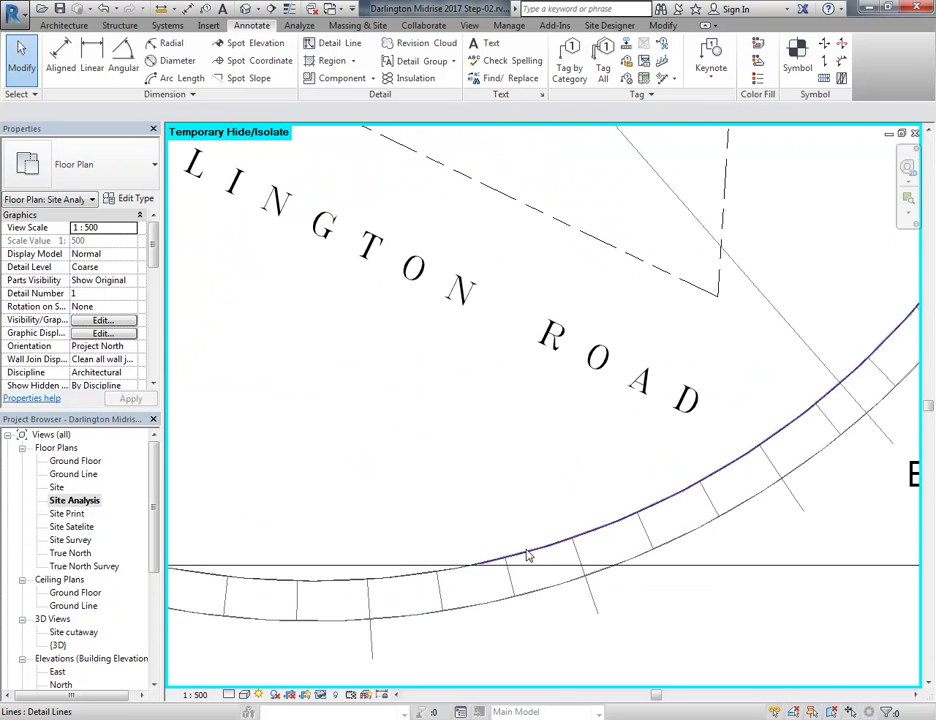
scroll(540, 405, down, 2)
scroll(540, 405, down, 1)
middle_drag(540, 405, 407, 577)
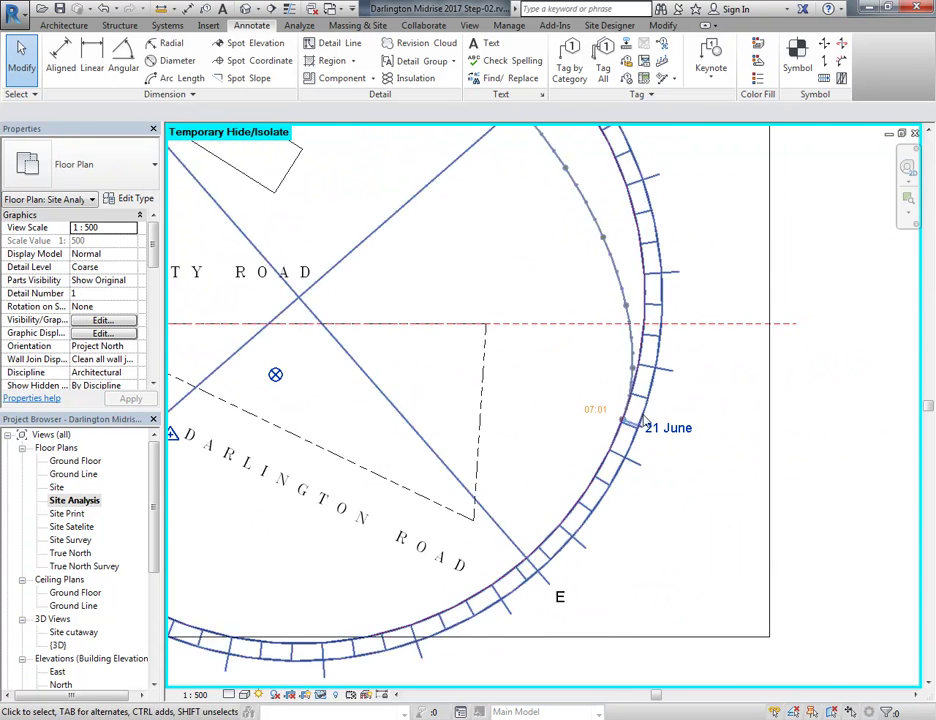
scroll(645, 420, up, 3)
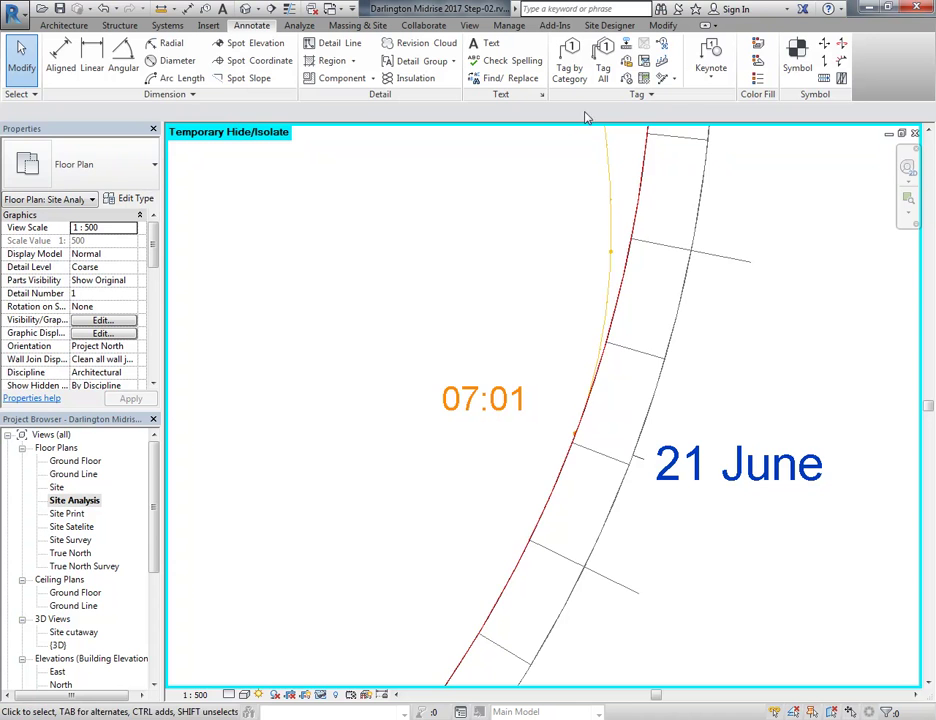
click(326, 48)
click(745, 67)
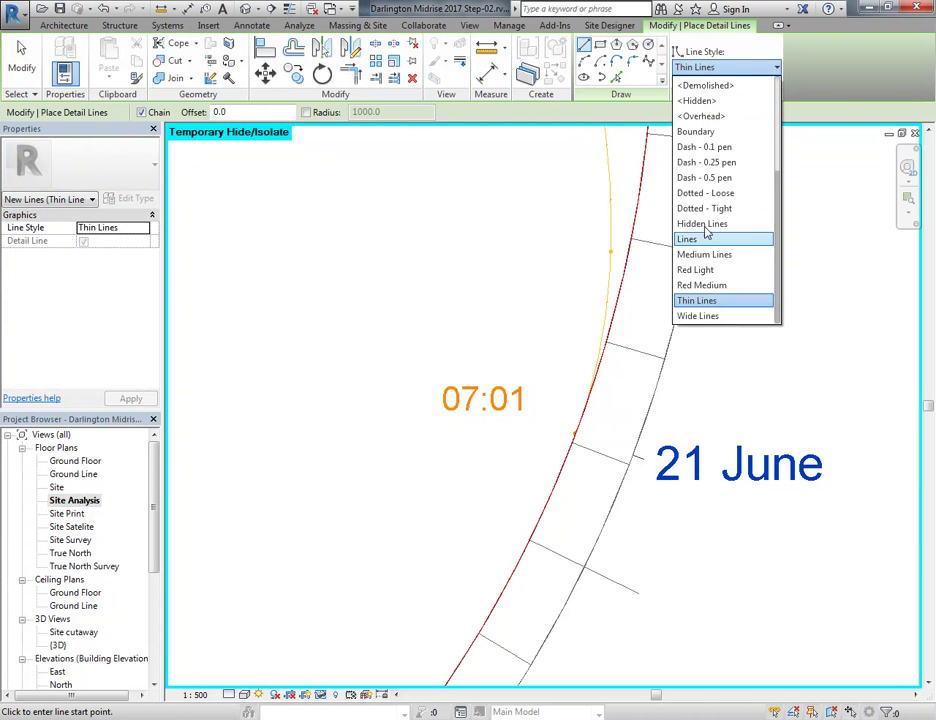
scroll(708, 205, up, 3)
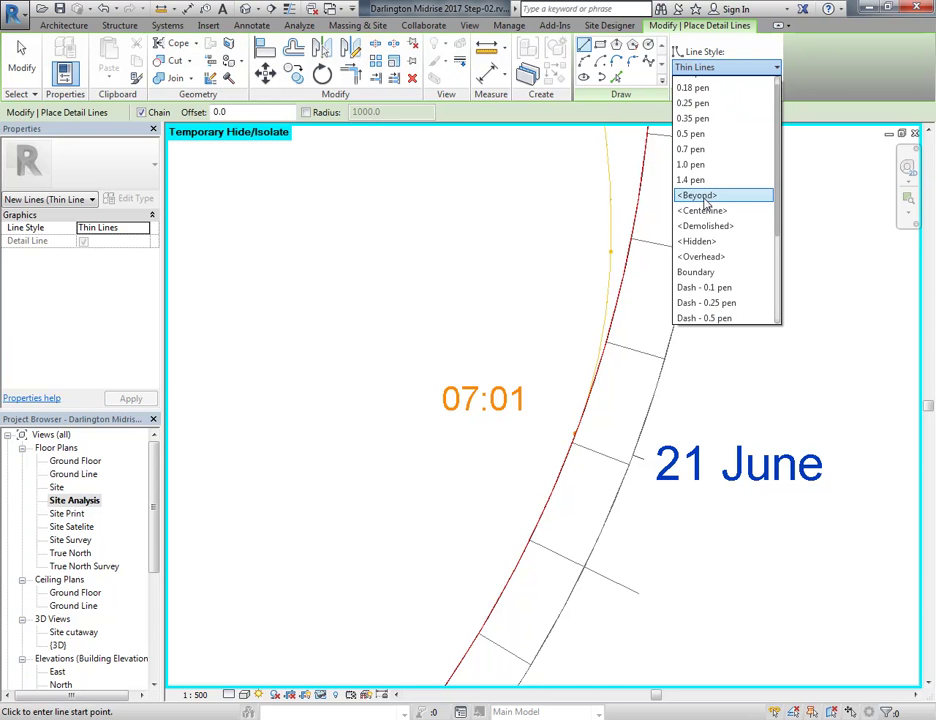
scroll(707, 252, down, 3)
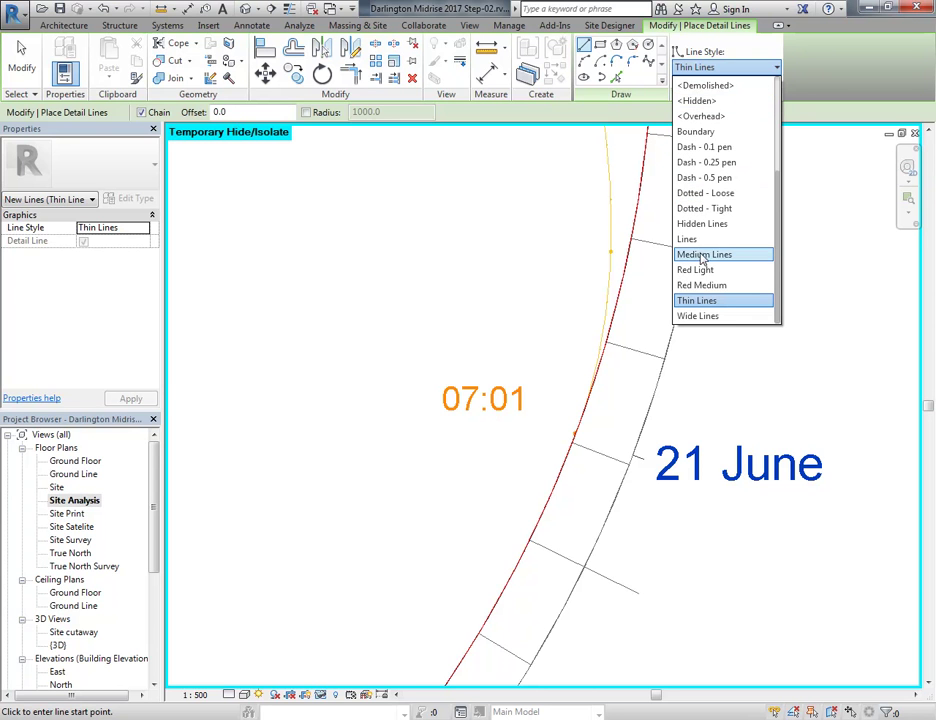
click(702, 285)
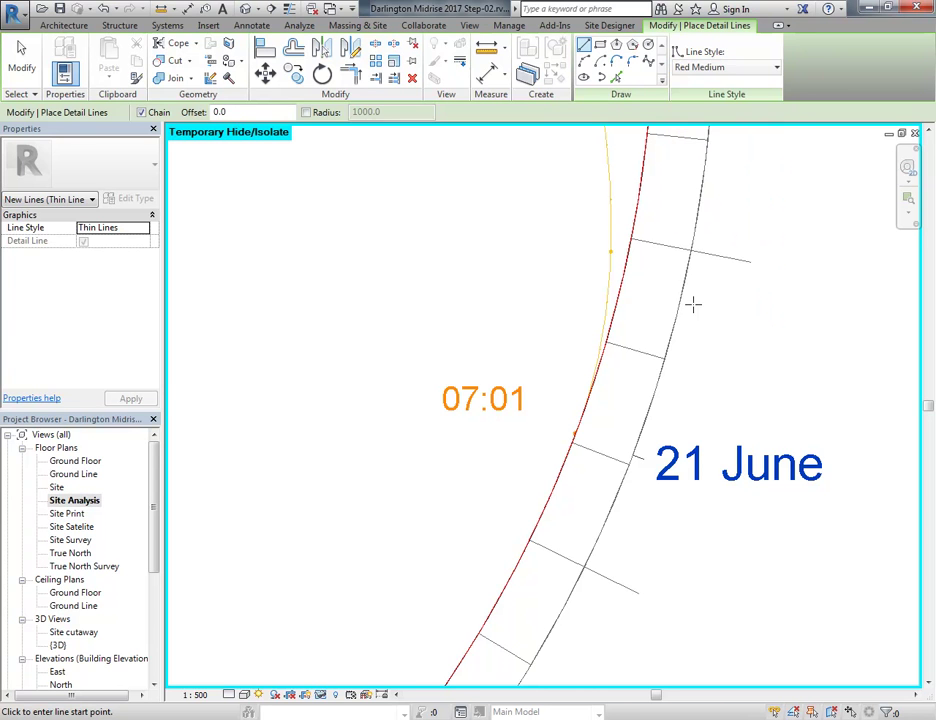
click(575, 433)
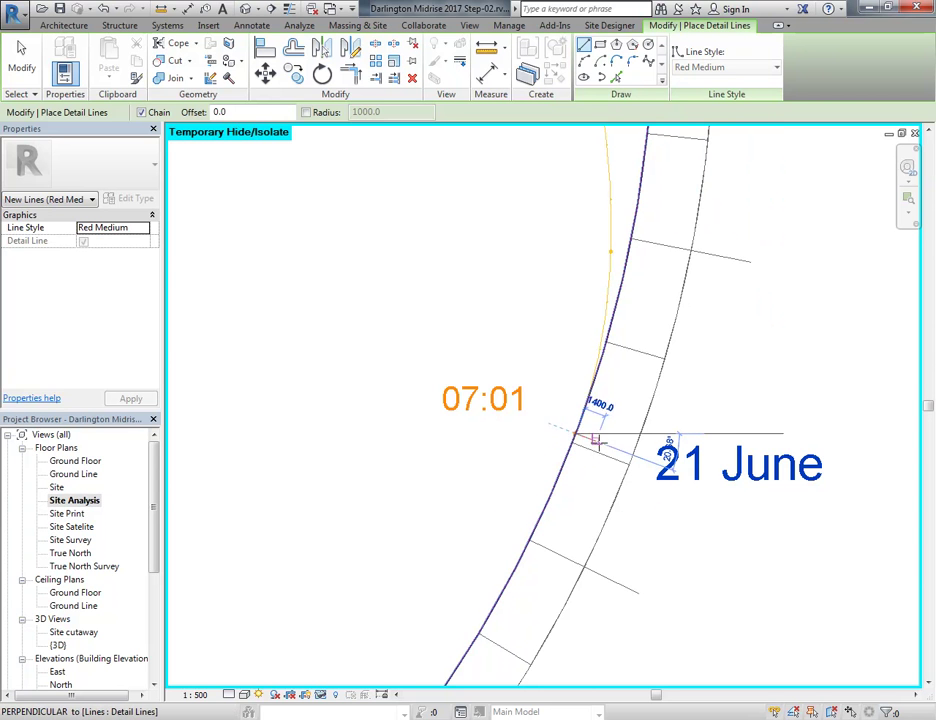
click(633, 455)
right_click(628, 402)
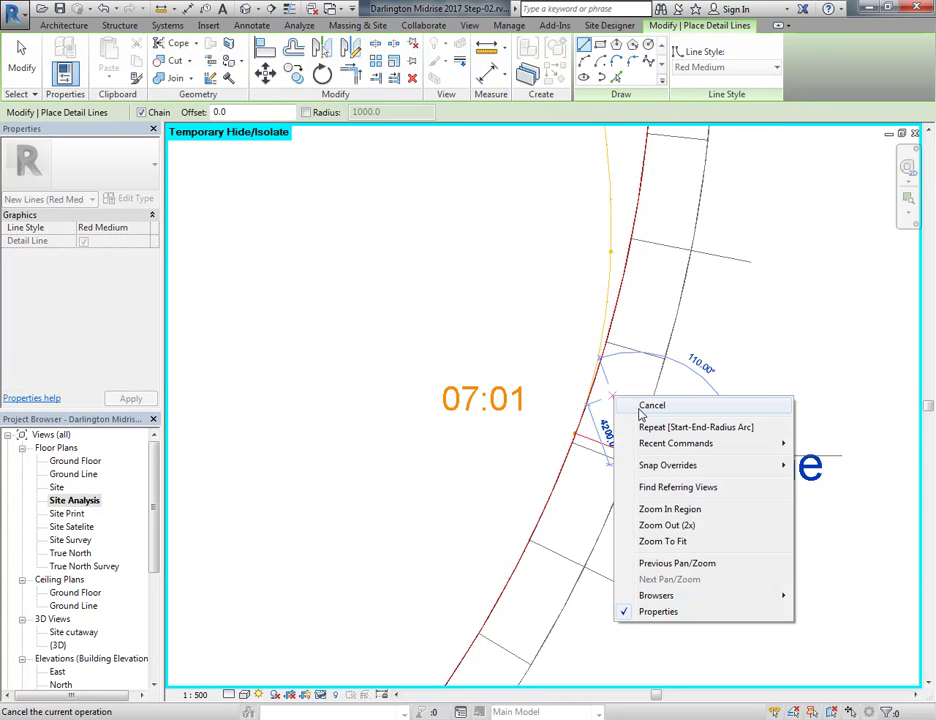
click(650, 409)
right_click(781, 410)
click(804, 418)
Draw a Red Medium detail line about 3900 mm long across the compass ring at the 16:52 sunset point, perpendicular to the arc
scroll(516, 428, down, 4)
scroll(355, 303, up, 4)
scroll(630, 280, up, 3)
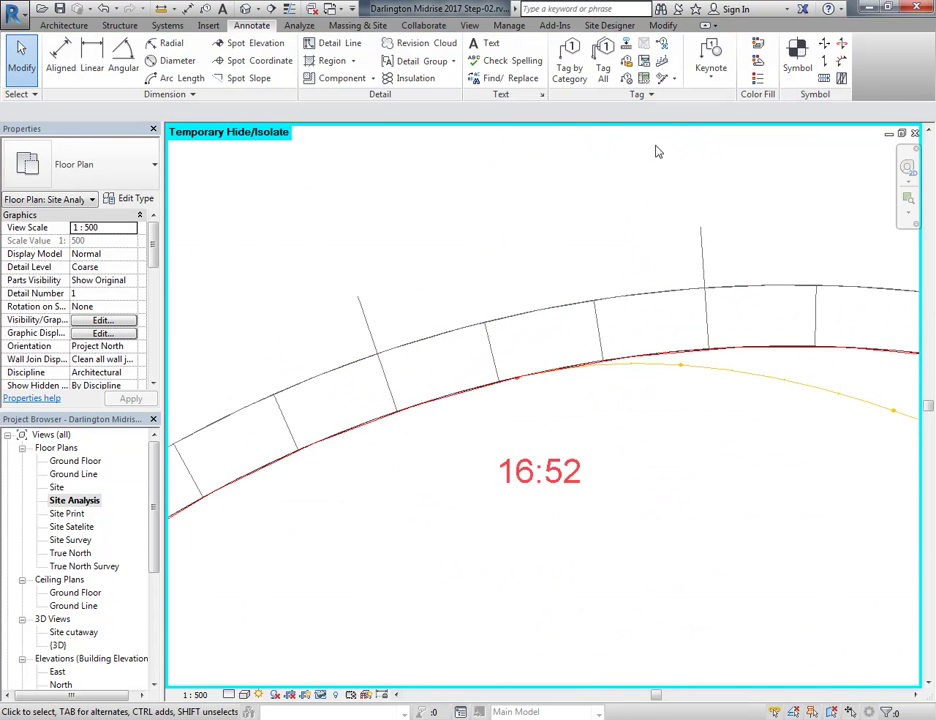
click(335, 45)
scroll(518, 376, up, 2)
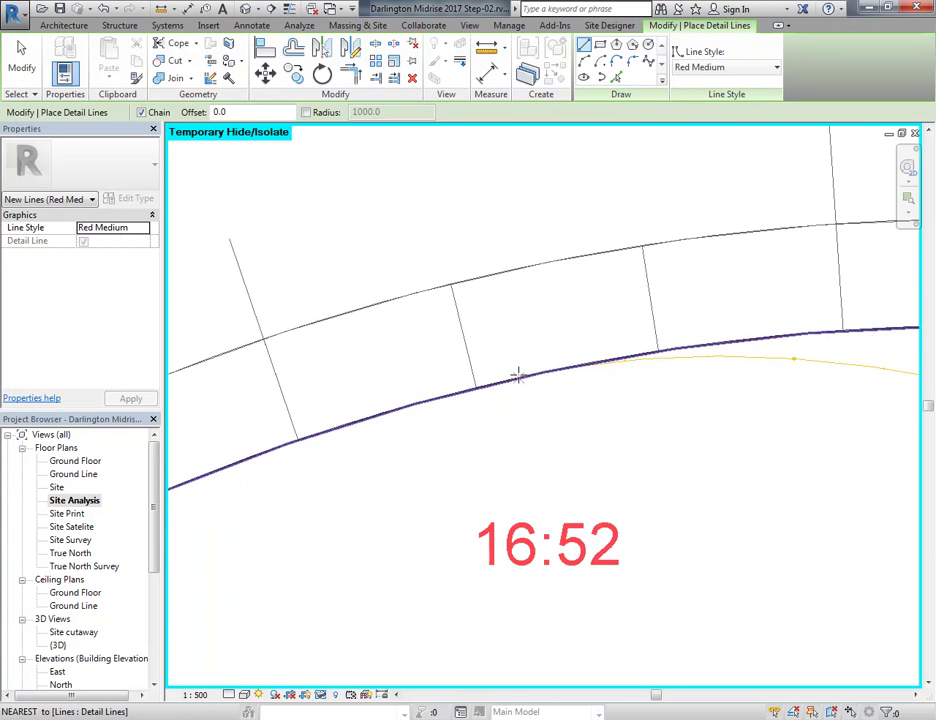
click(510, 380)
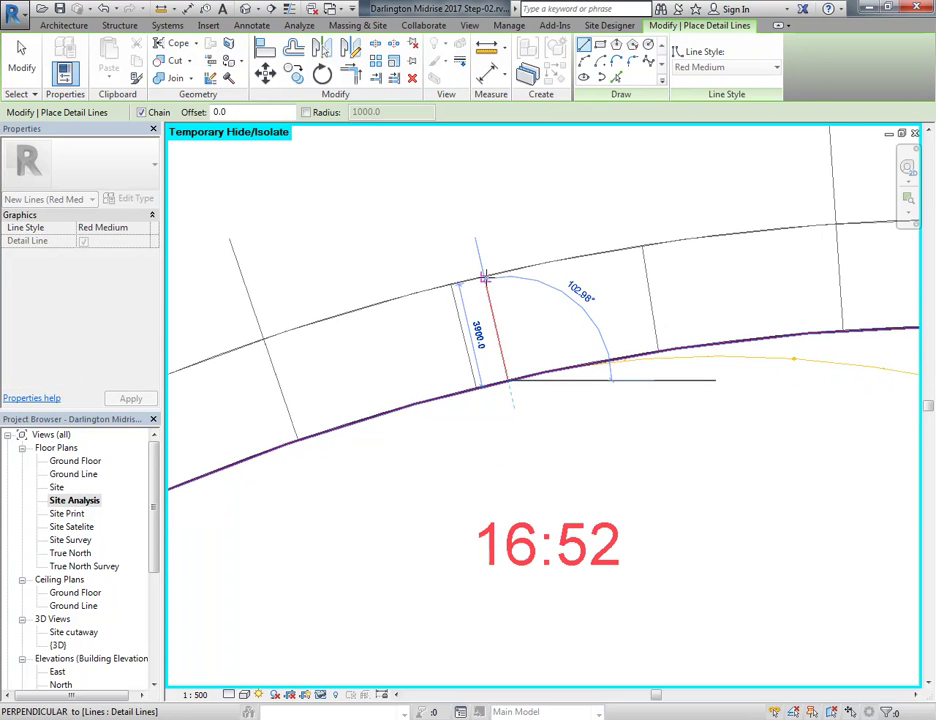
right_click(464, 251)
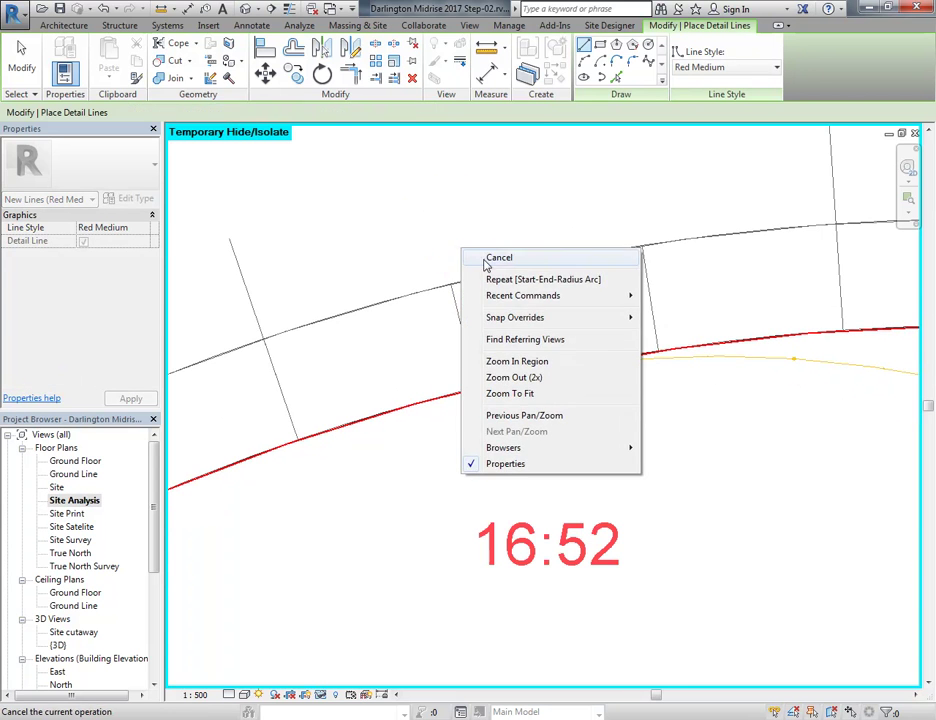
click(484, 252)
Turn off the sun path display in the Site Analysis view
scroll(476, 313, down, 5)
middle_drag(466, 389, 399, 270)
scroll(375, 314, down, 1)
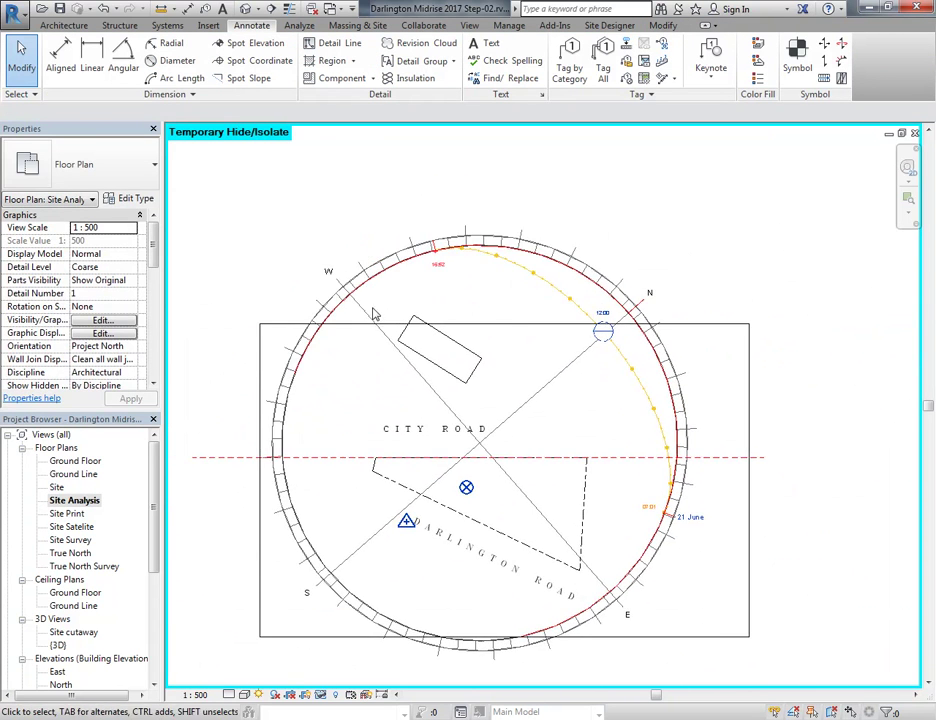
click(258, 694)
click(278, 665)
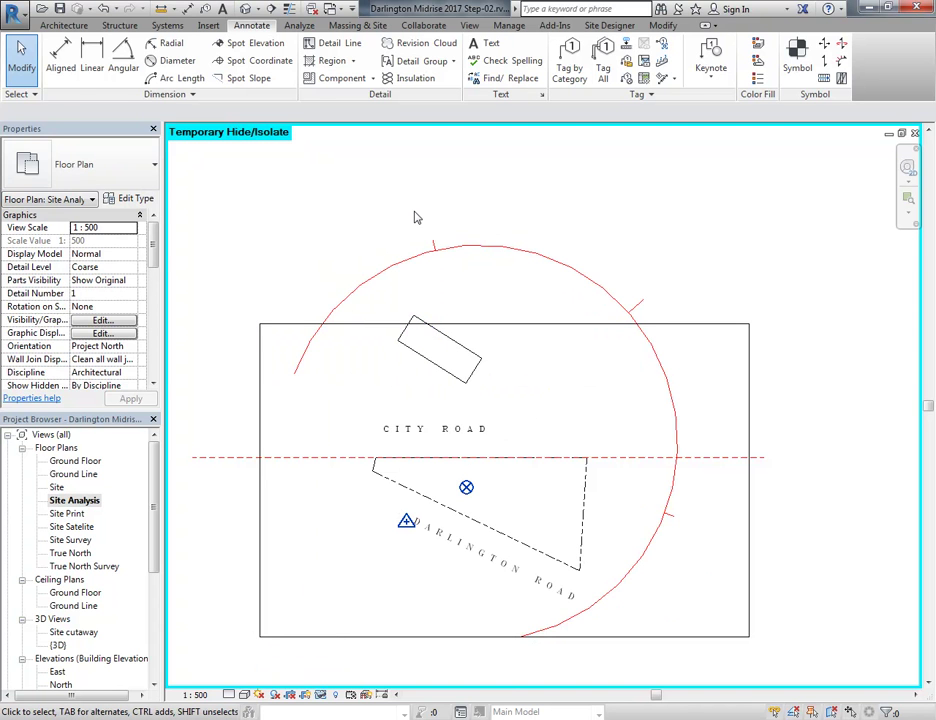
Draw a short Red Medium detail line outward from the red arc's western end, perpendicular to the arc
click(339, 43)
scroll(280, 325, up, 4)
click(311, 443)
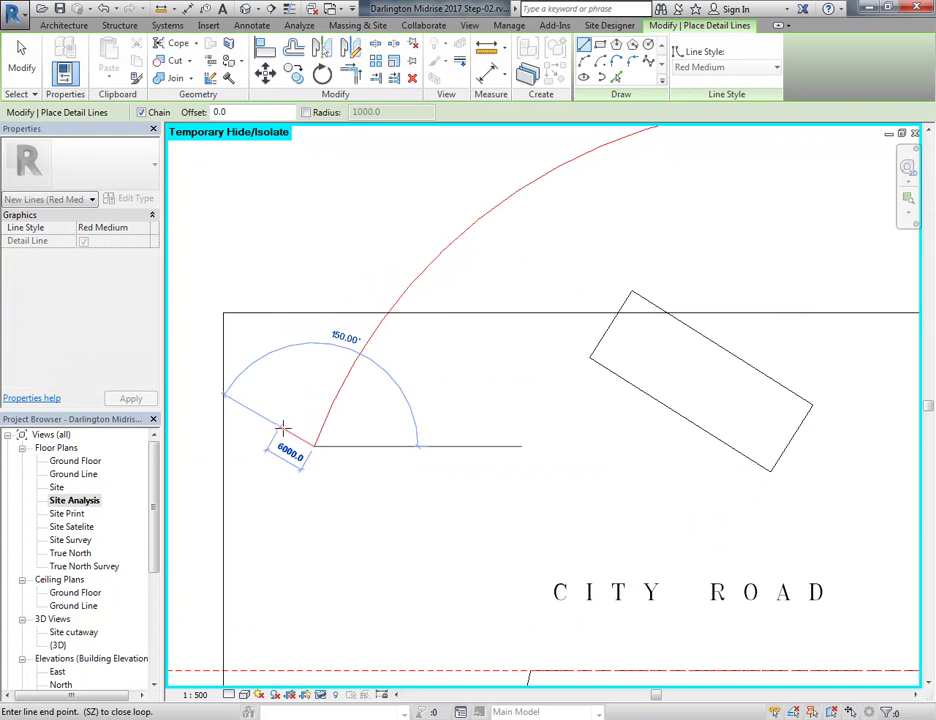
scroll(288, 433, up, 2)
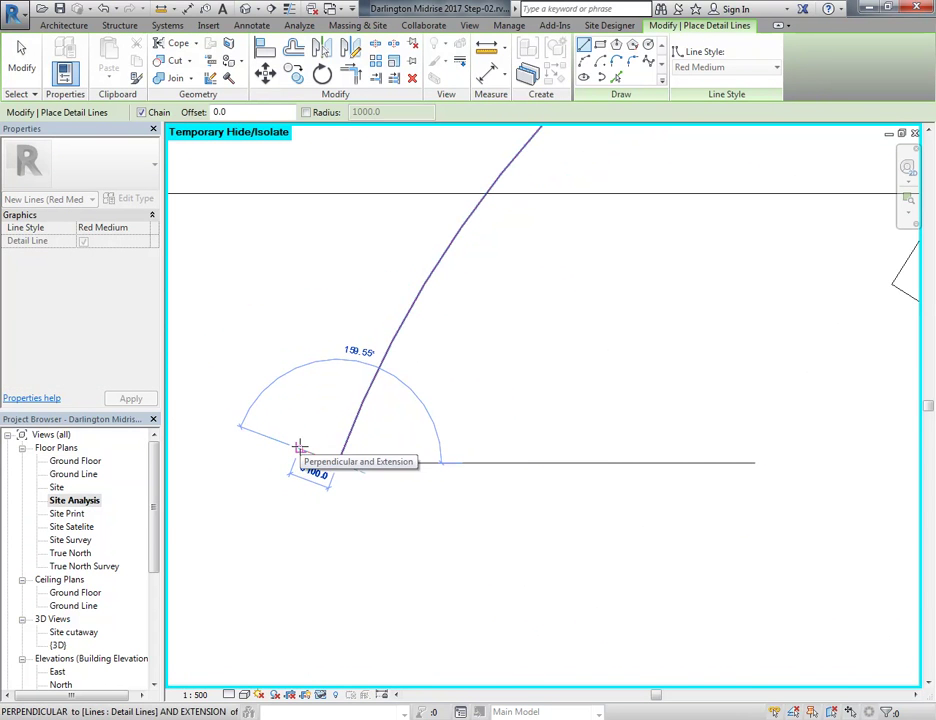
right_click(286, 377)
click(305, 388)
Draw a short Red Medium detail line outward from the red arc's end below Darlington Road, perpendicular to the arc
scroll(309, 395, down, 5)
middle_drag(309, 395, 184, 199)
scroll(393, 355, up, 1)
middle_drag(393, 355, 450, 350)
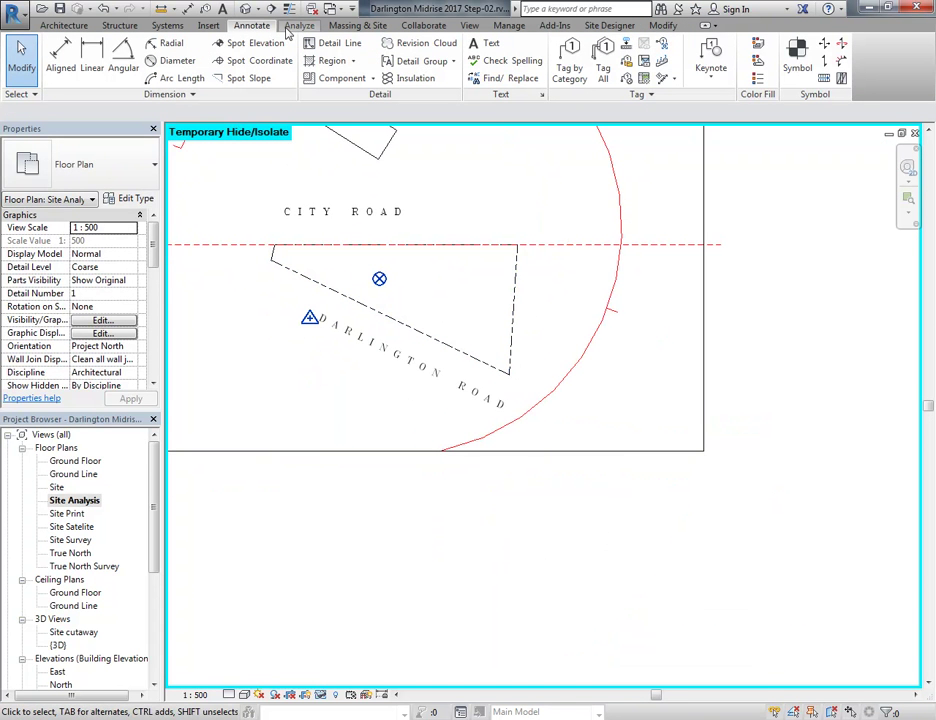
scroll(440, 449, up, 5)
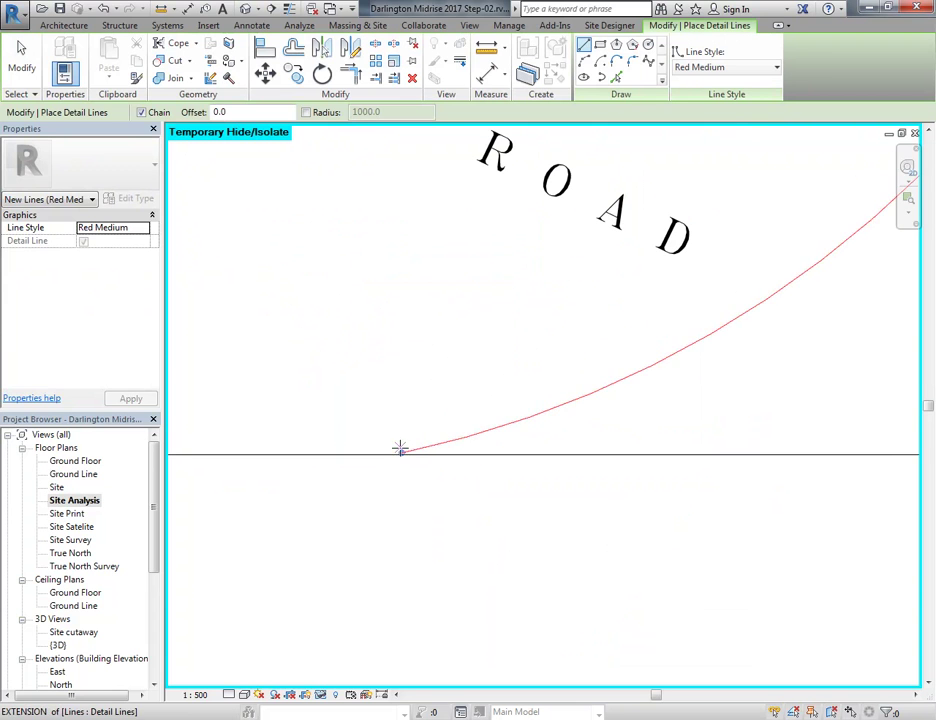
click(400, 452)
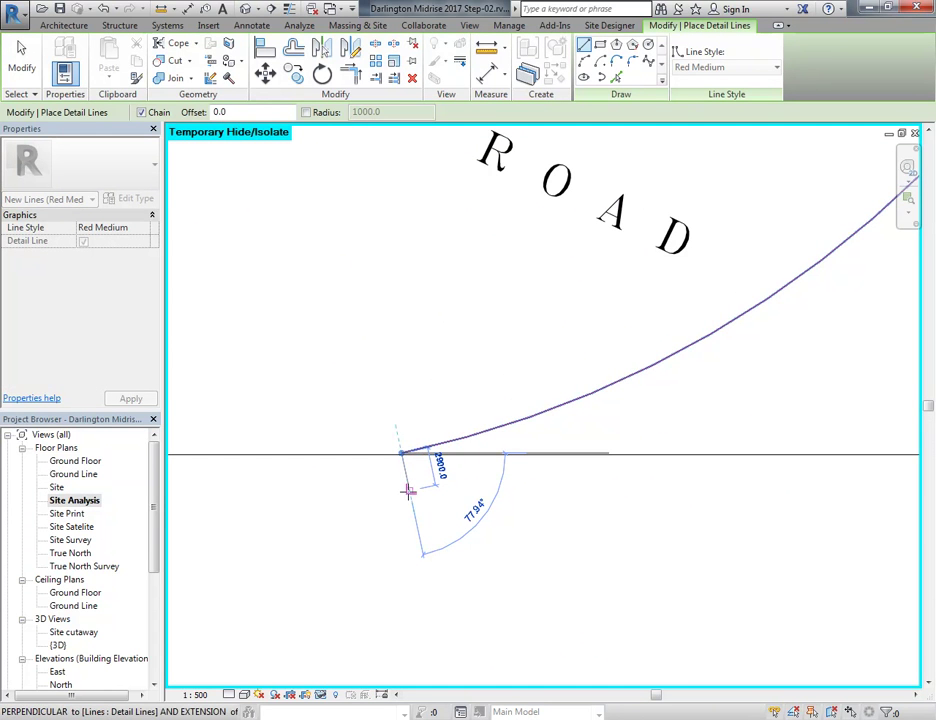
right_click(372, 389)
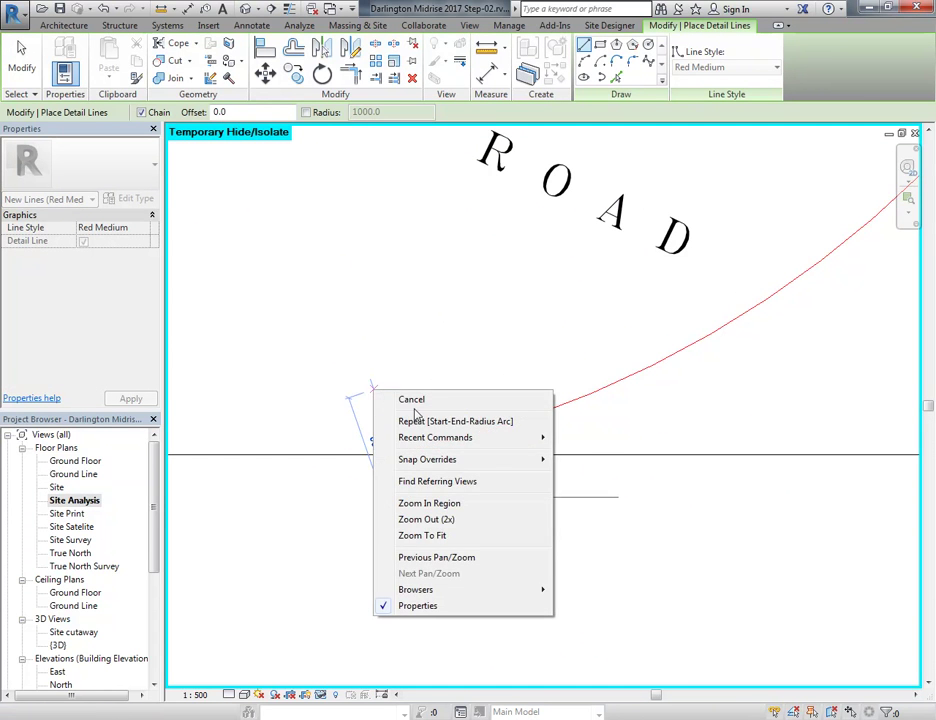
click(411, 400)
scroll(418, 410, down, 5)
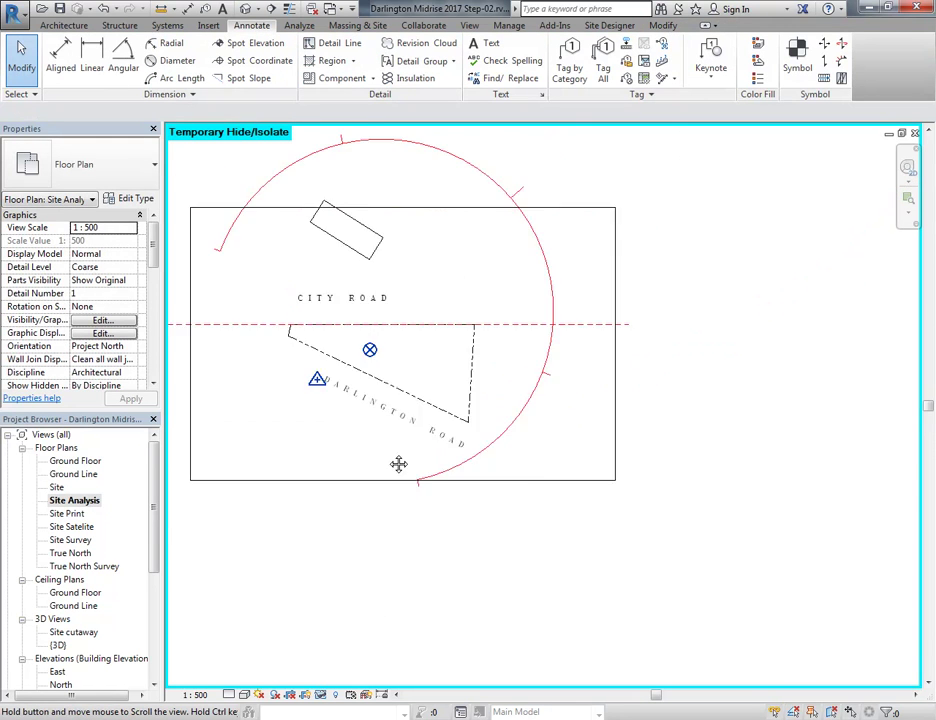
middle_drag(380, 447, 449, 540)
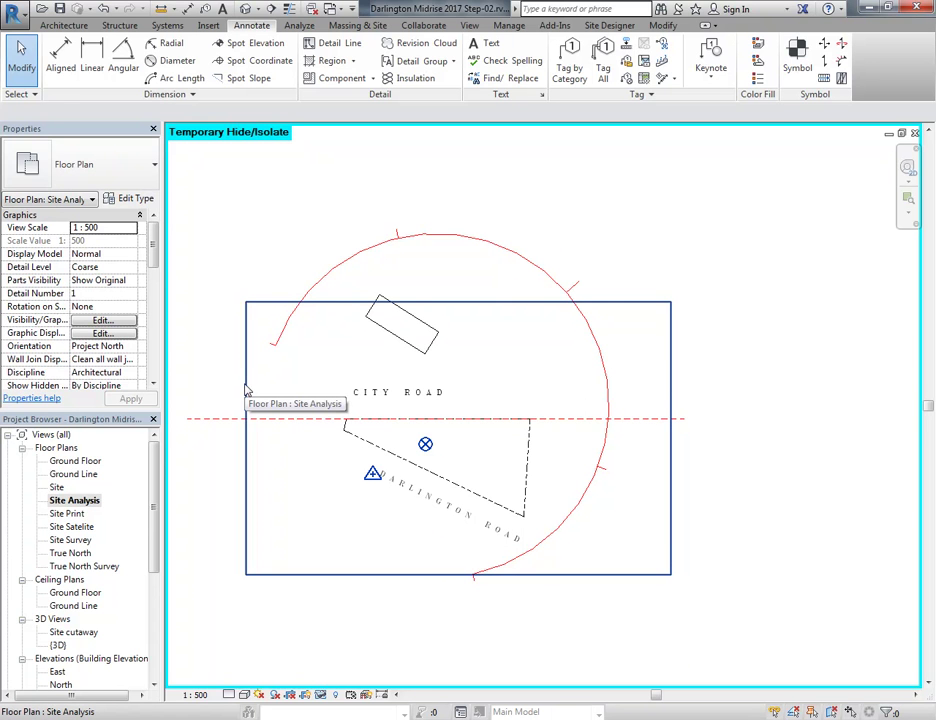
Scale down the red sun path arc and its five tick marks numerically, using the blue circled-cross base point symbol as the origin
click(270, 346)
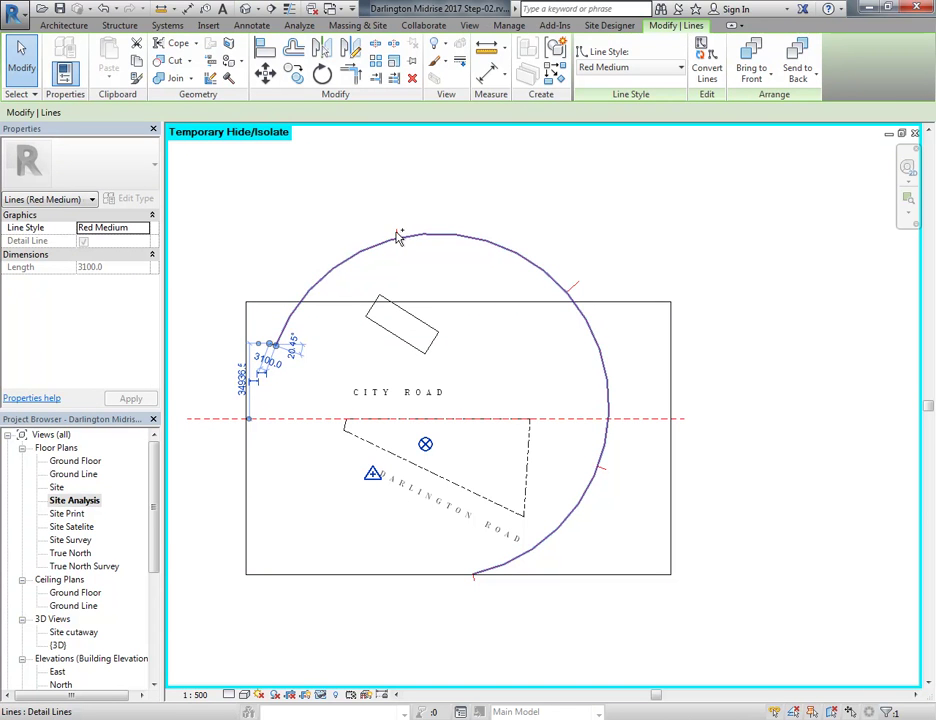
ctrl+click(398, 237)
ctrl+drag(370, 170, 413, 271)
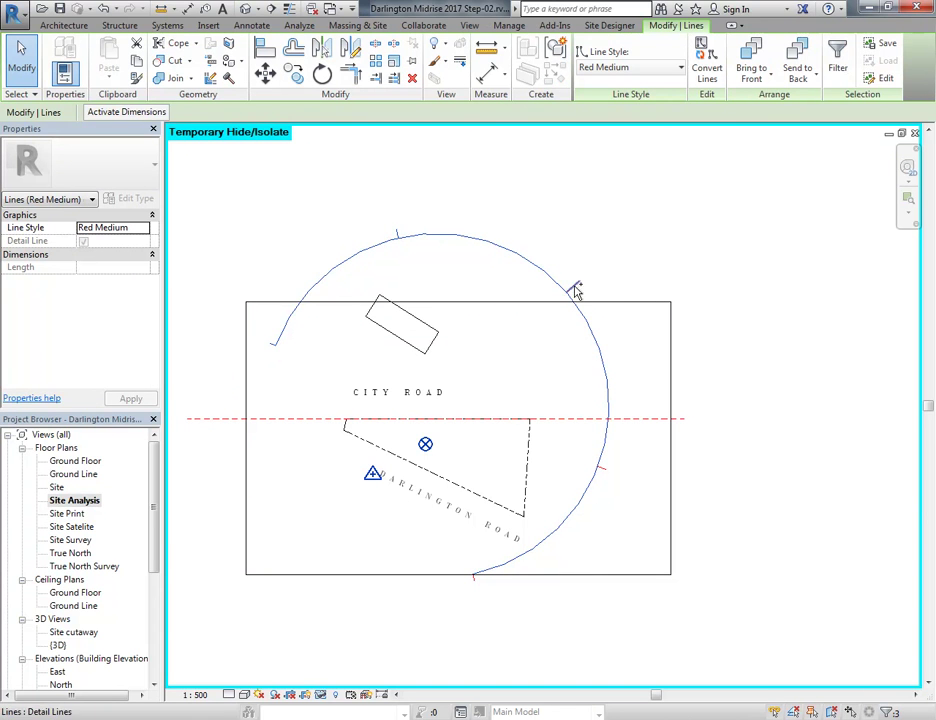
ctrl+click(603, 468)
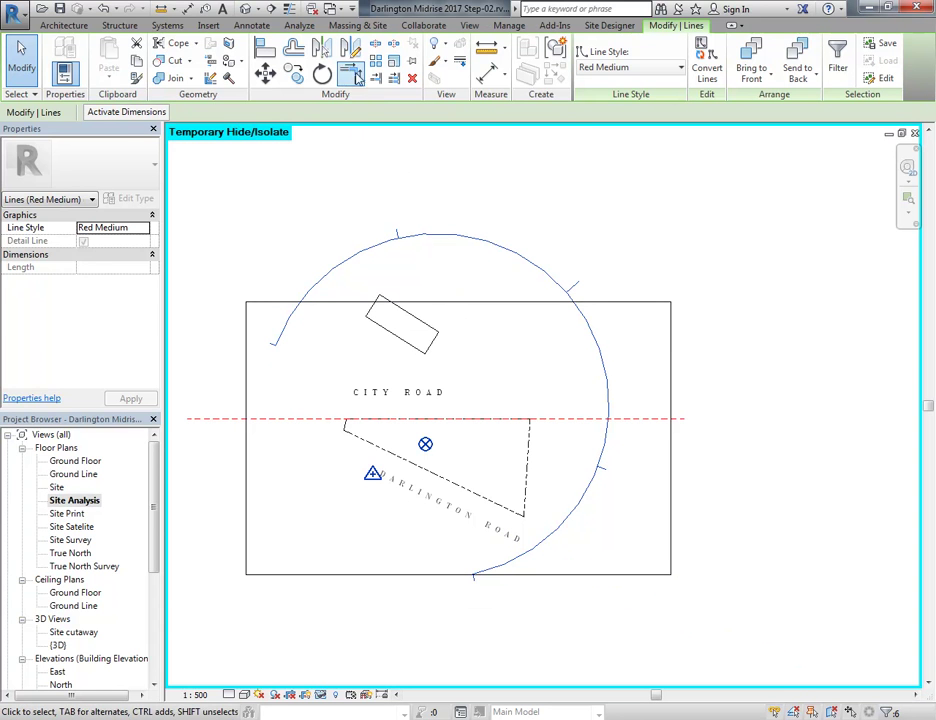
click(410, 371)
key(r)
key(e)
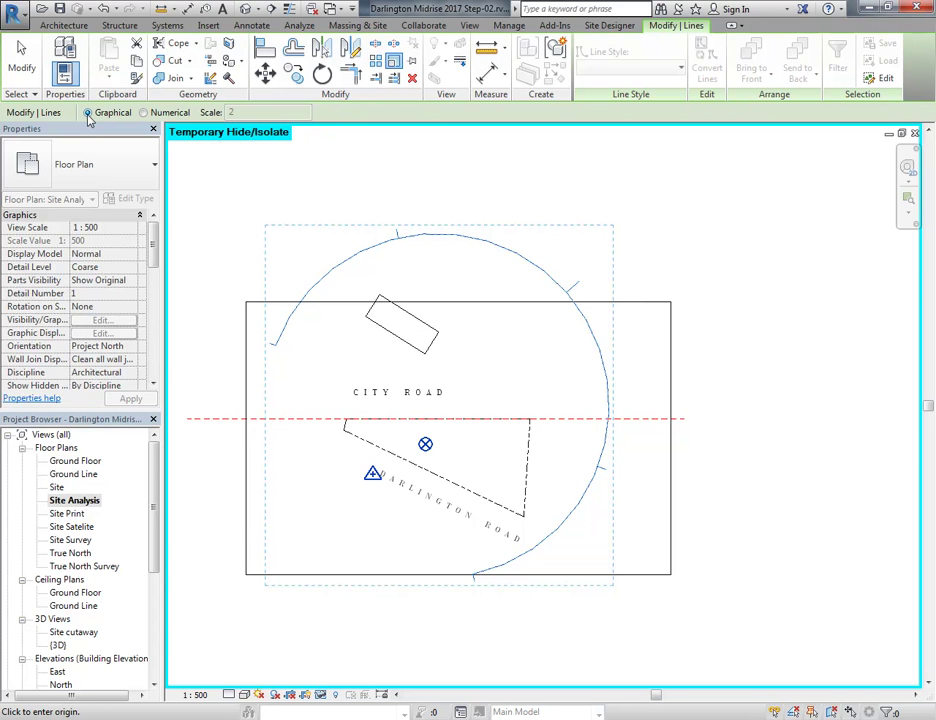
click(145, 114)
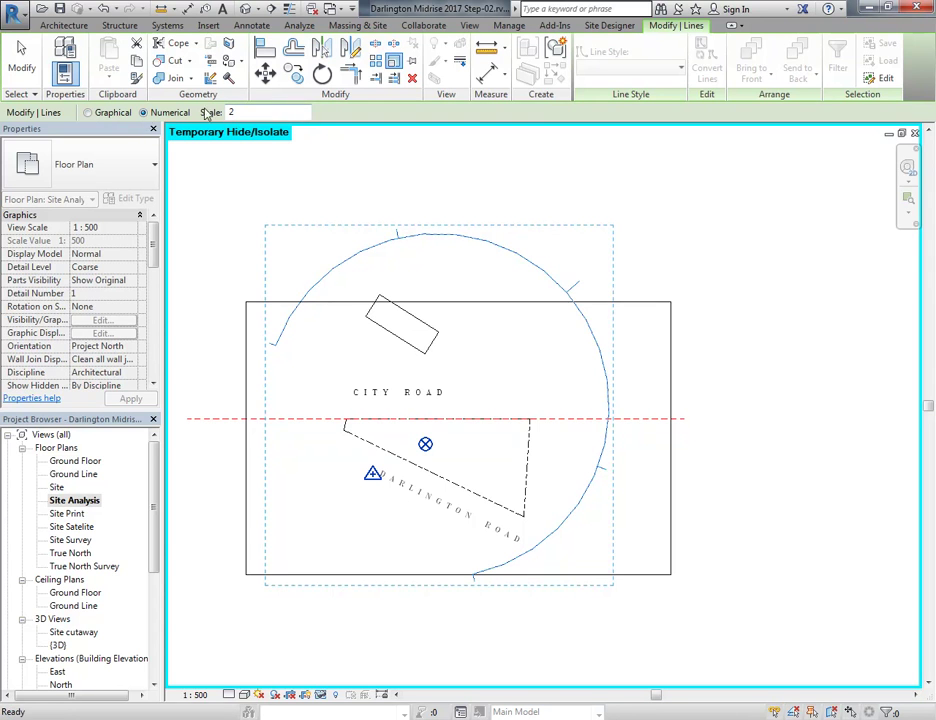
drag(269, 112, 176, 117)
click(426, 444)
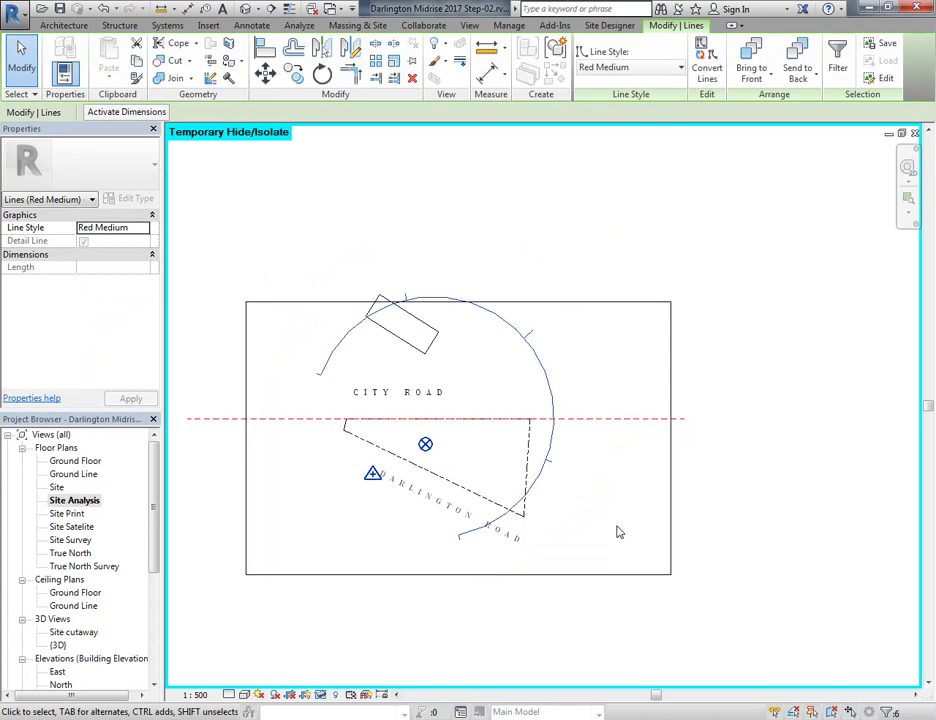
Move the selected arc and tick marks slightly south-east so the arc sits around the site
drag(540, 366, 563, 391)
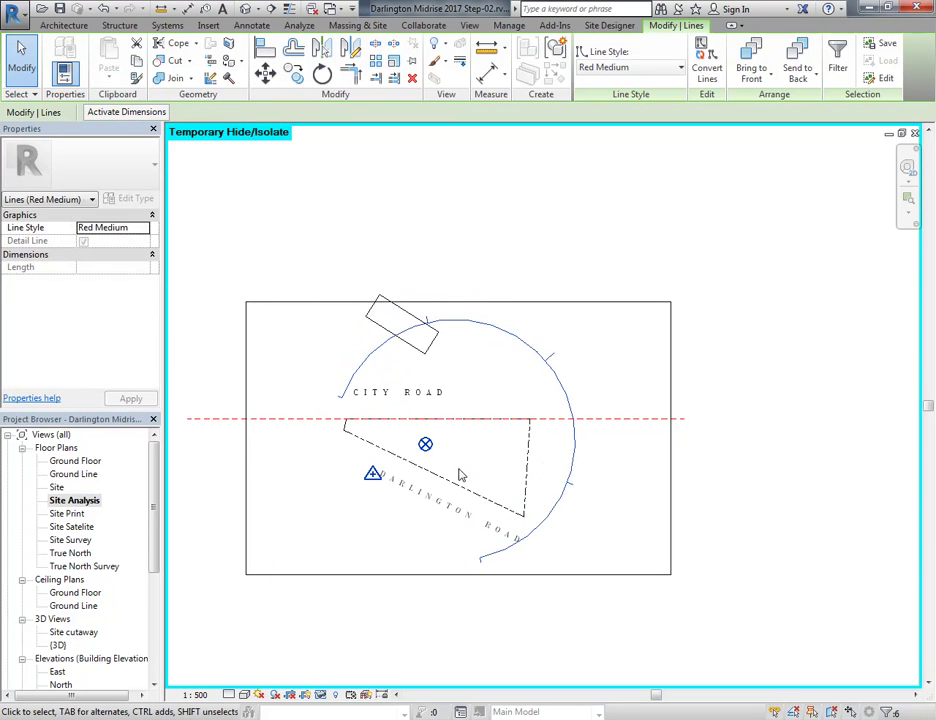
scroll(451, 426, up, 1)
scroll(451, 426, up, 1)
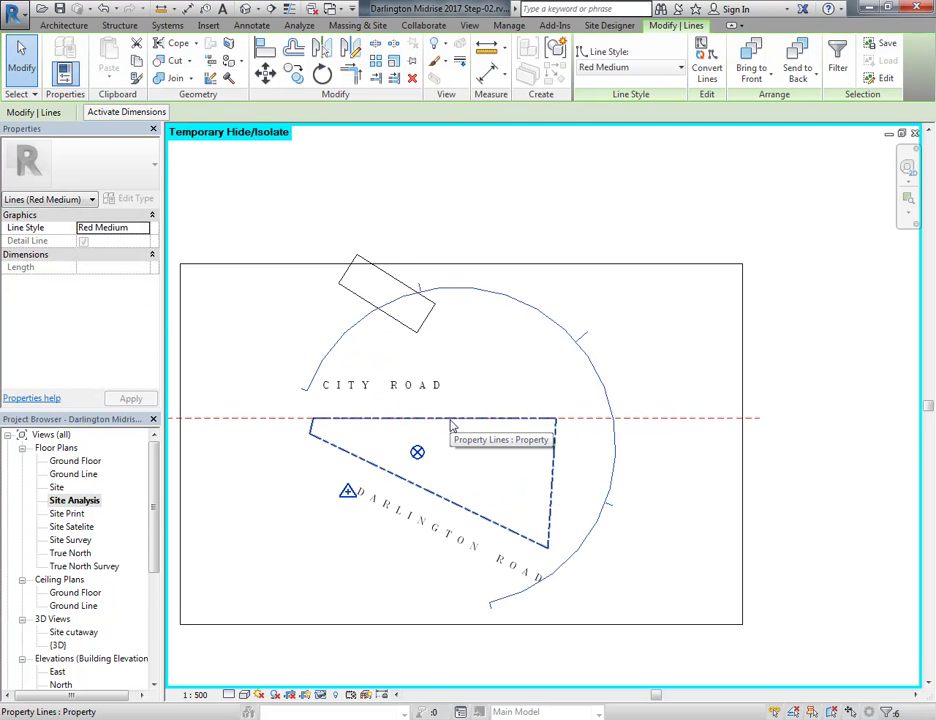
mouse_move(451, 426)
middle_down()
mouse_move(472, 424)
mouse_move(450, 411)
middle_up()
scroll(445, 407, up, 2)
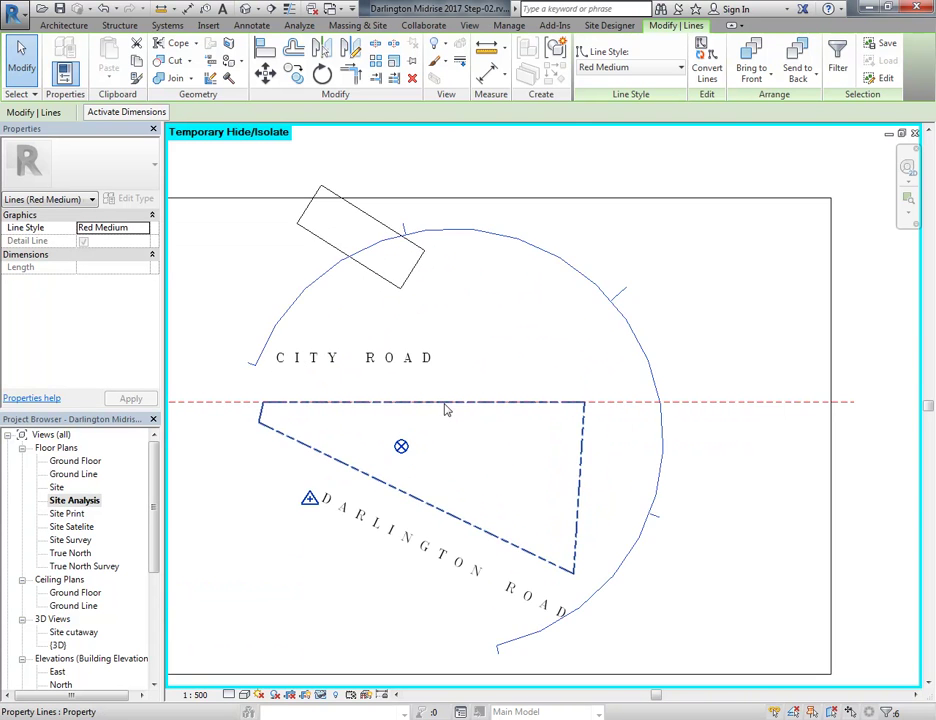
scroll(446, 408, down, 2)
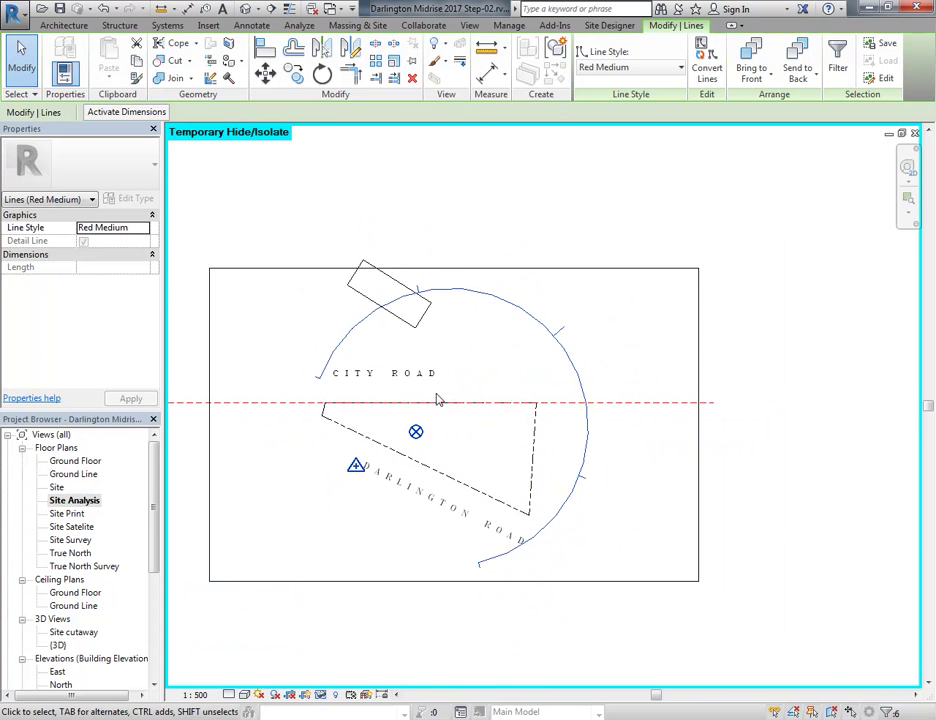
Open sheet A102 and activate its Site Analysis viewport for editing on the sheet
drag(156, 492, 155, 595)
click(47, 634)
double_click(46, 633)
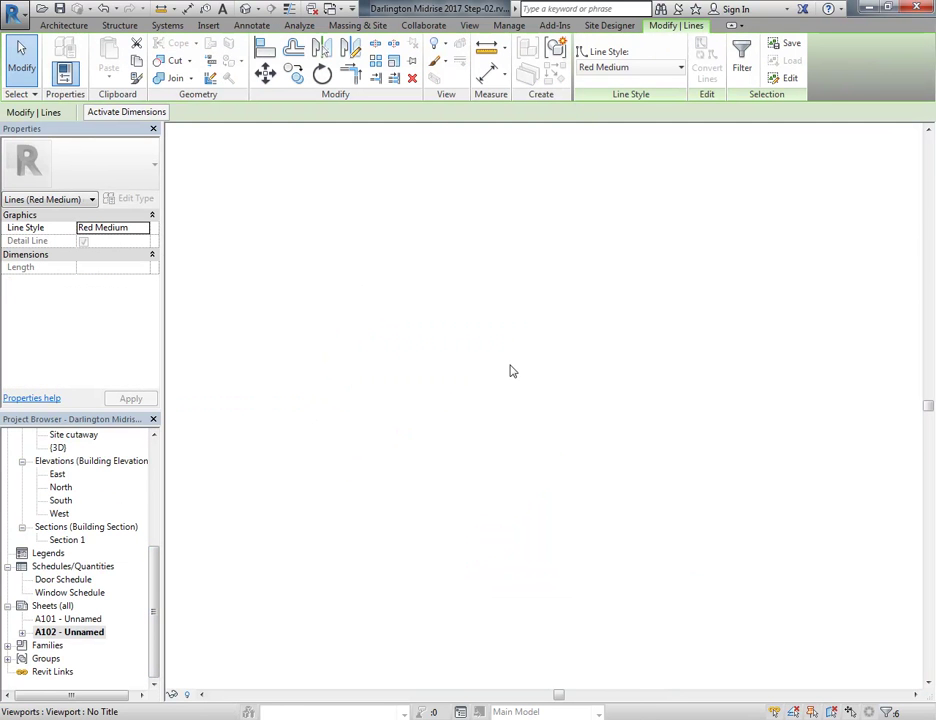
scroll(427, 493, down, 6)
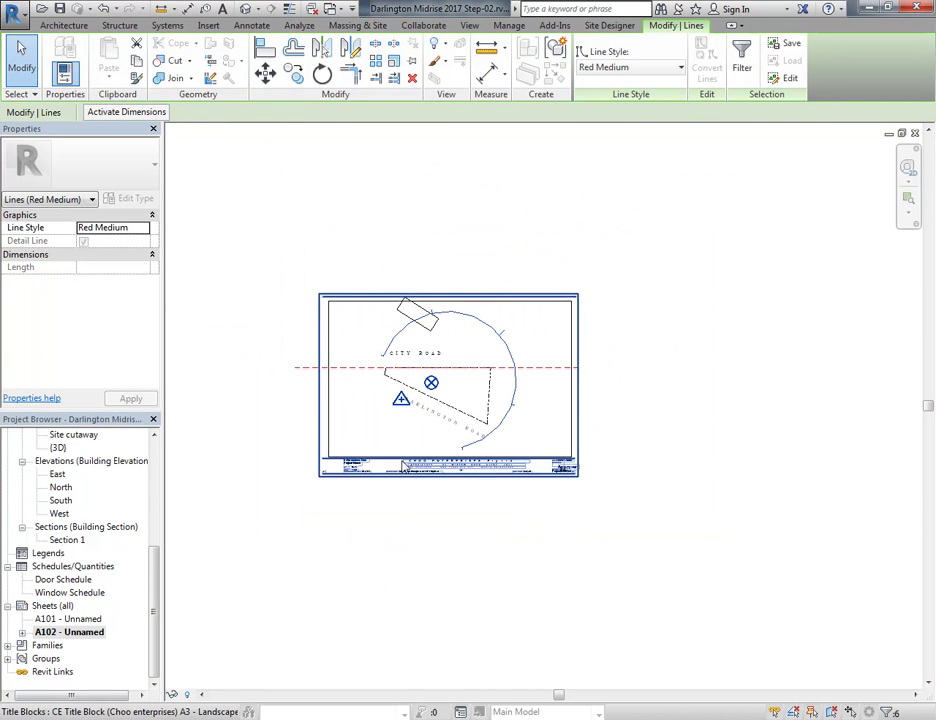
click(405, 531)
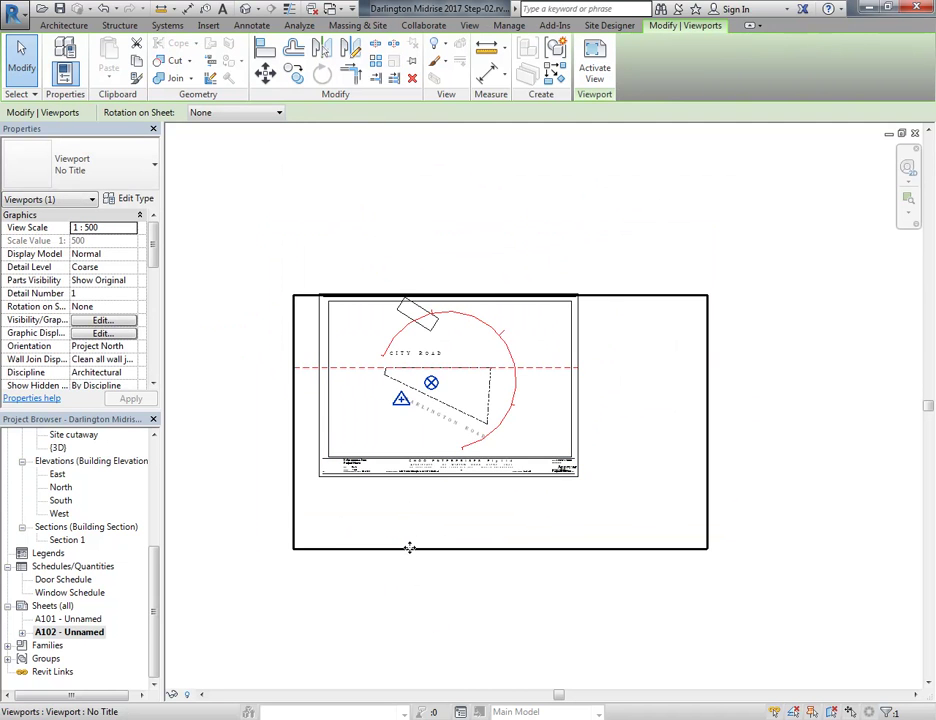
middle_drag(320, 261, 307, 224)
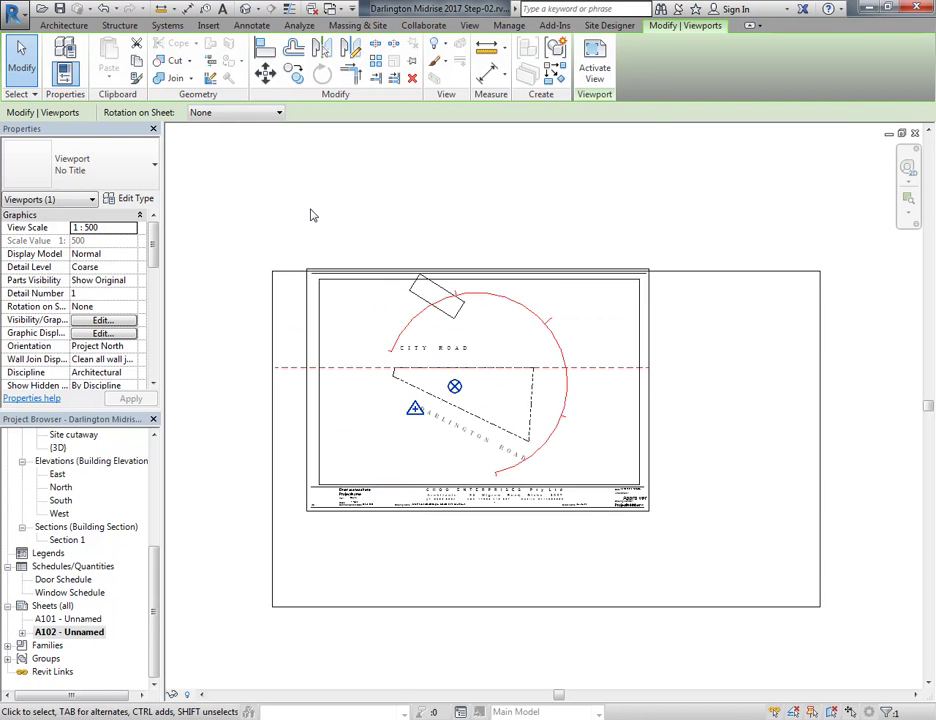
scroll(308, 218, up, 2)
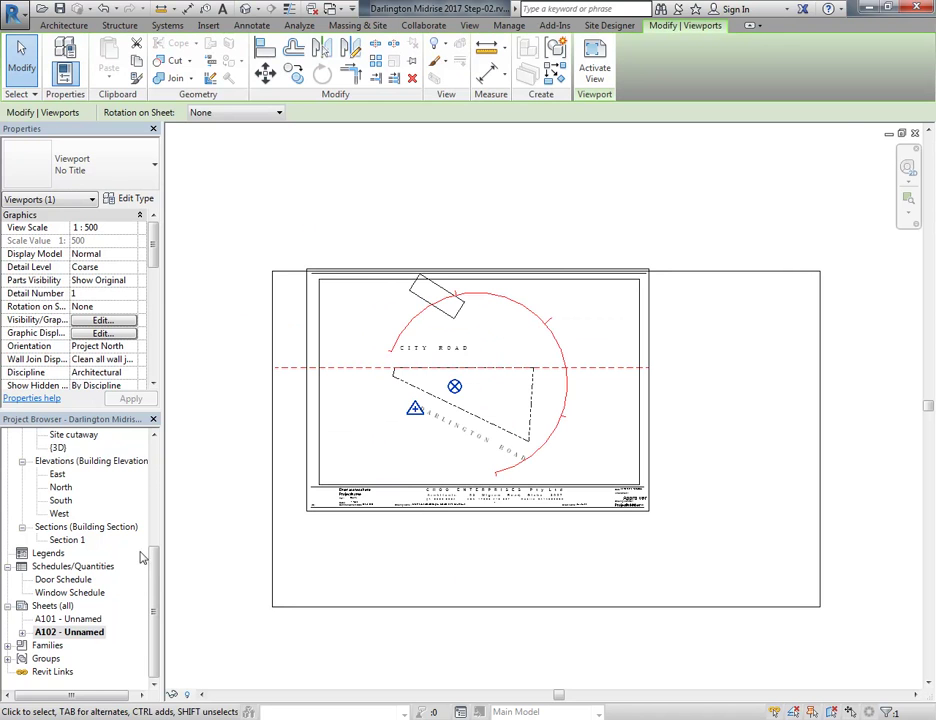
drag(152, 640, 148, 530)
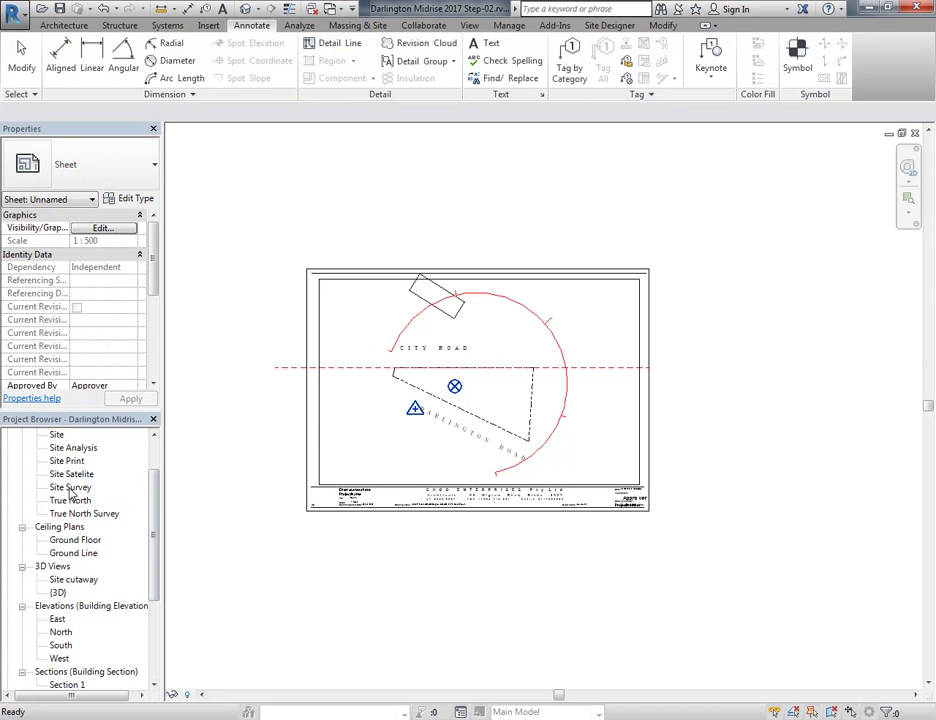
click(394, 581)
double_click(405, 551)
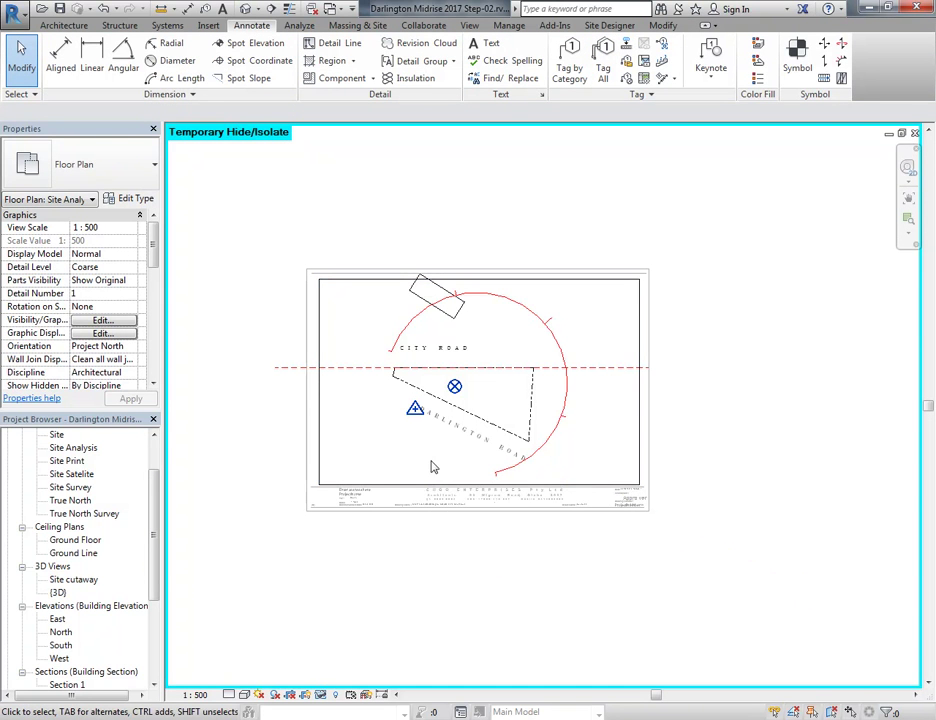
Reset the temporary hide/isolate in the Site Analysis view and set its visual style to shaded
click(321, 695)
click(349, 680)
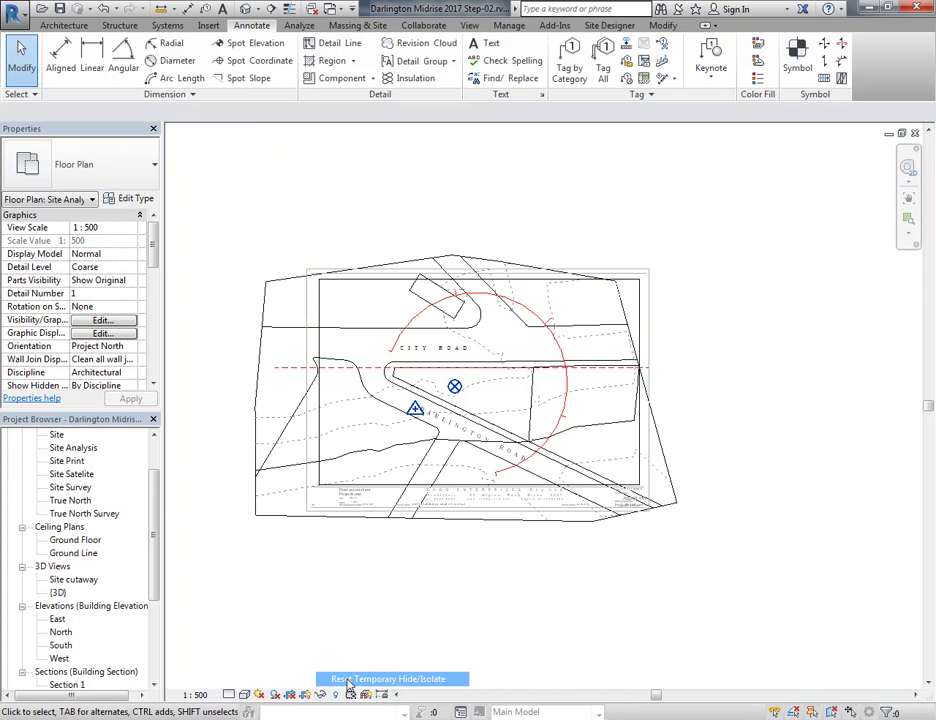
click(245, 697)
click(257, 637)
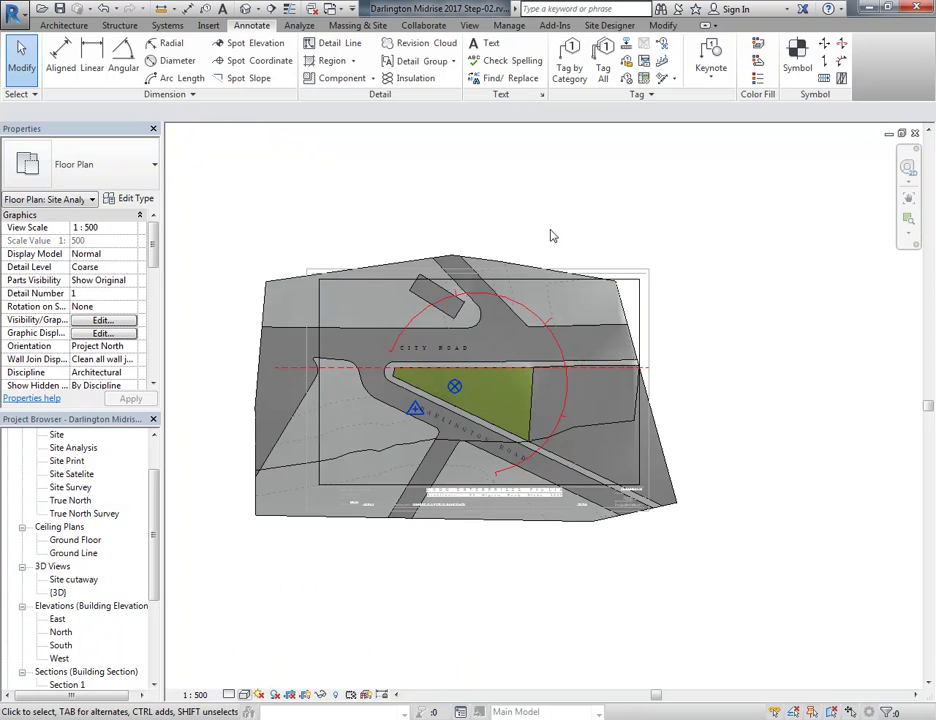
Turn on Crop View so the Site Analysis plan is trimmed to the crop region inside the title block
scroll(471, 316, up, 4)
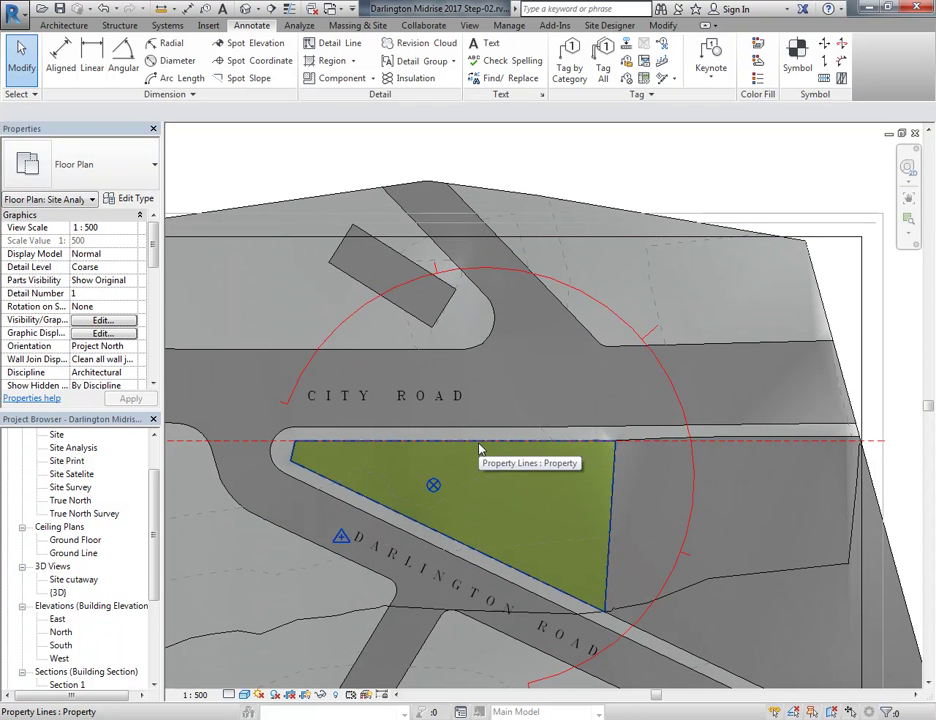
scroll(480, 450, down, 2)
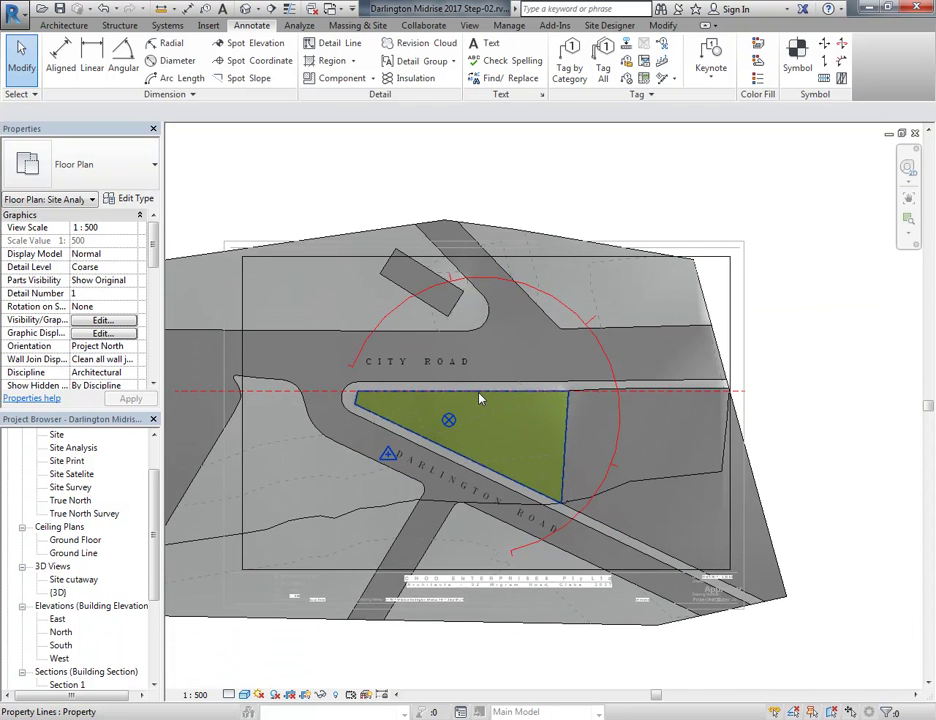
scroll(480, 399, up, 1)
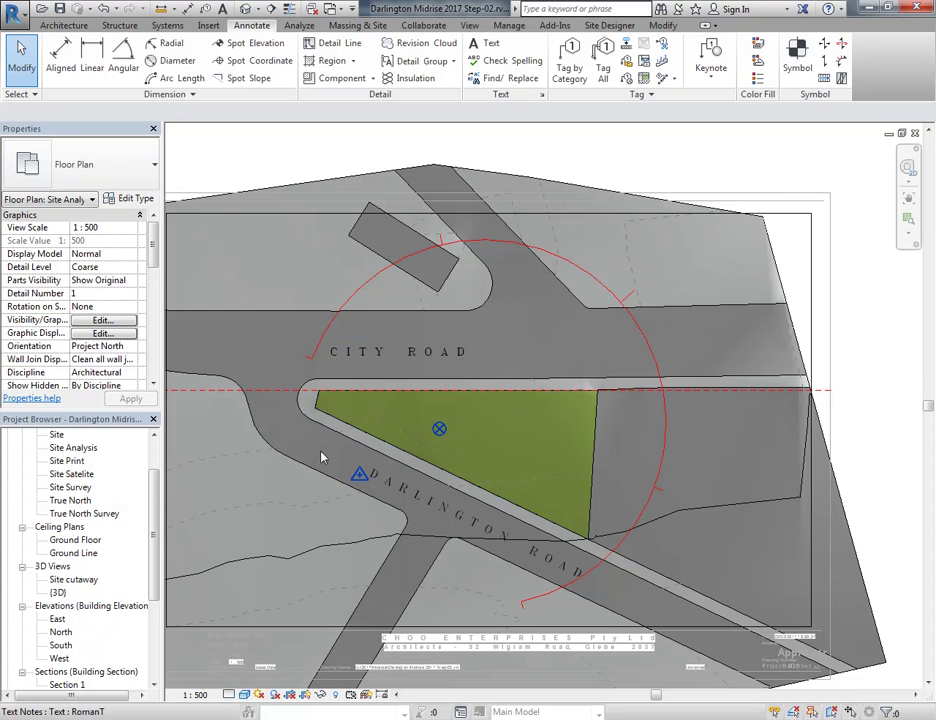
scroll(372, 424, down, 1)
middle_drag(372, 424, 376, 418)
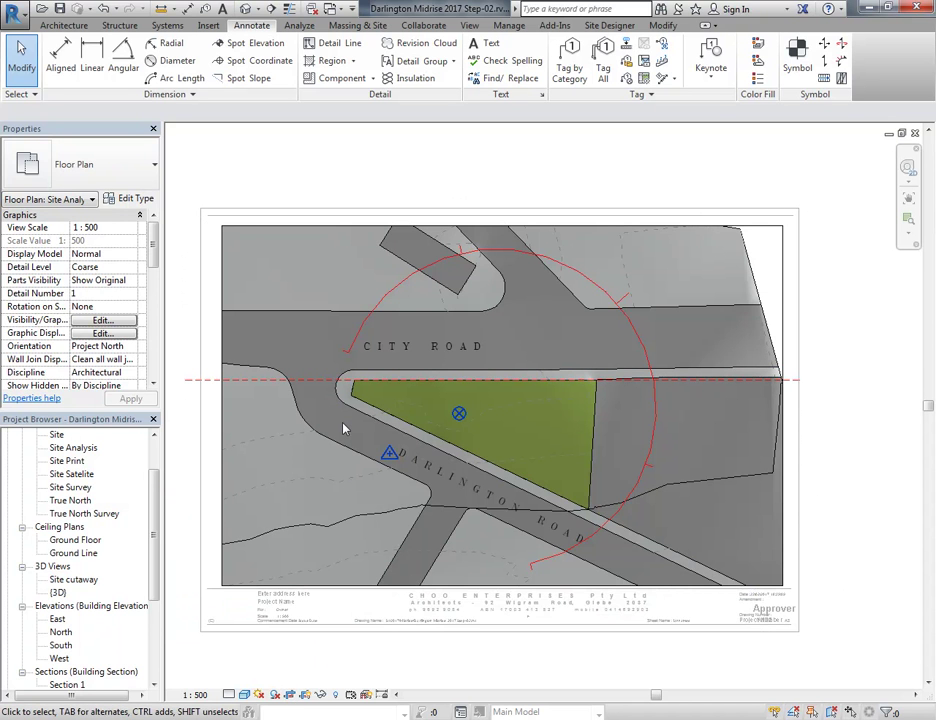
scroll(403, 286, up, 1)
middle_drag(304, 288, 324, 282)
scroll(322, 290, up, 1)
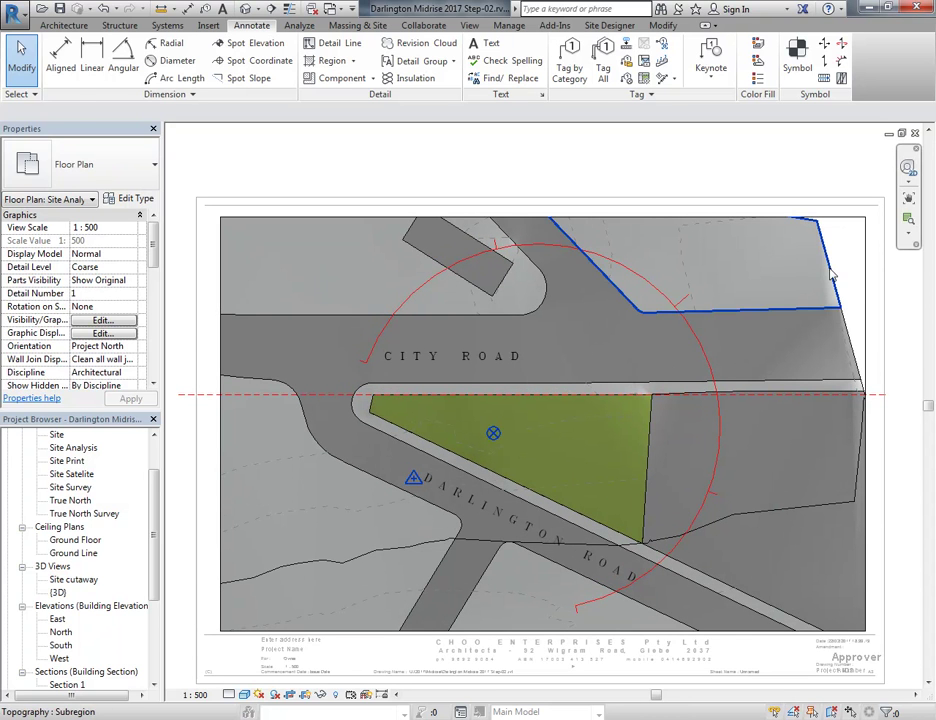
Select the topography and examine how its eastern edge meets the crop boundary, leaving the surface unedited
click(727, 274)
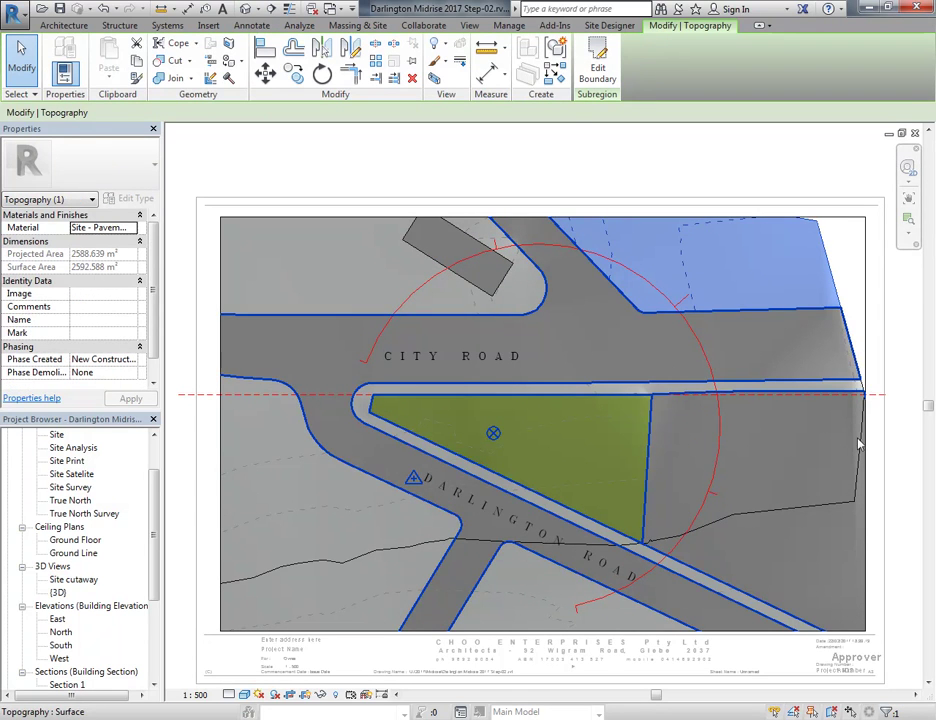
click(822, 512)
middle_drag(689, 430, 412, 434)
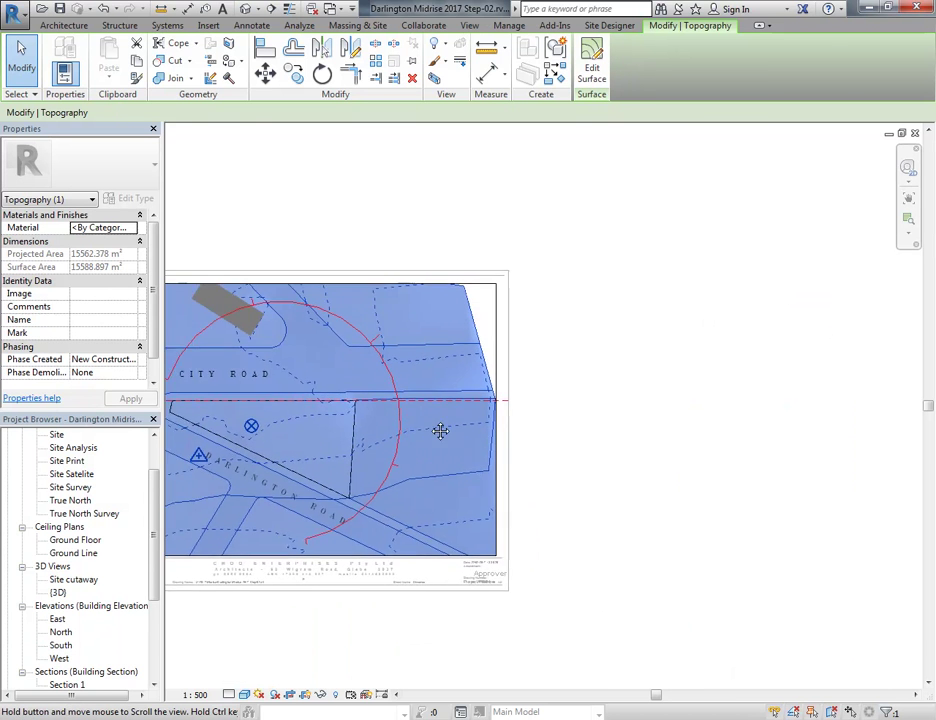
scroll(412, 434, up, 2)
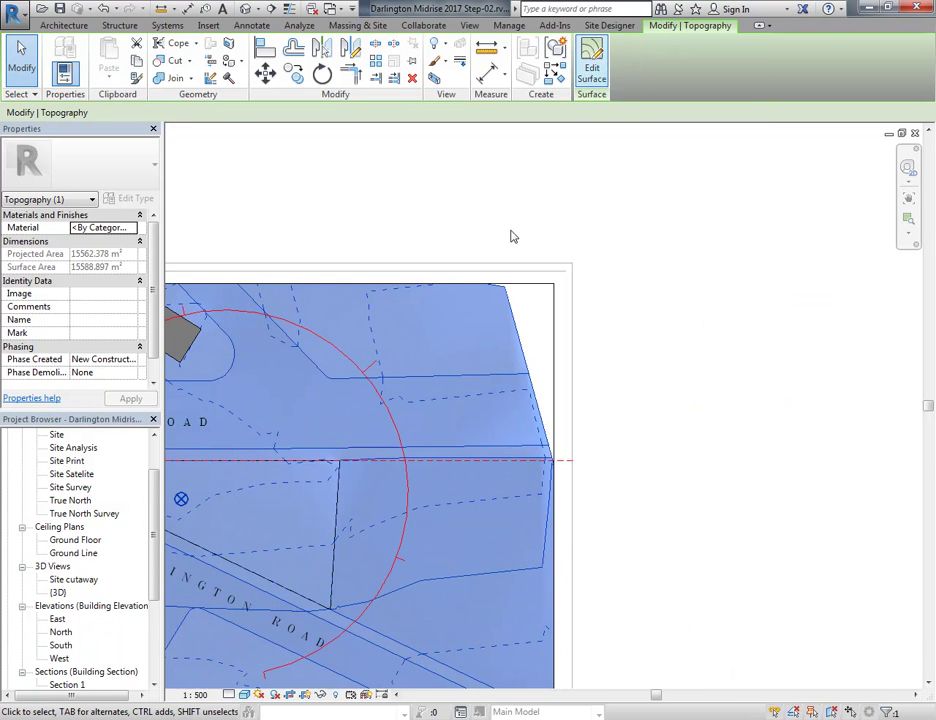
click(290, 206)
scroll(317, 216, down, 2)
middle_drag(317, 216, 470, 235)
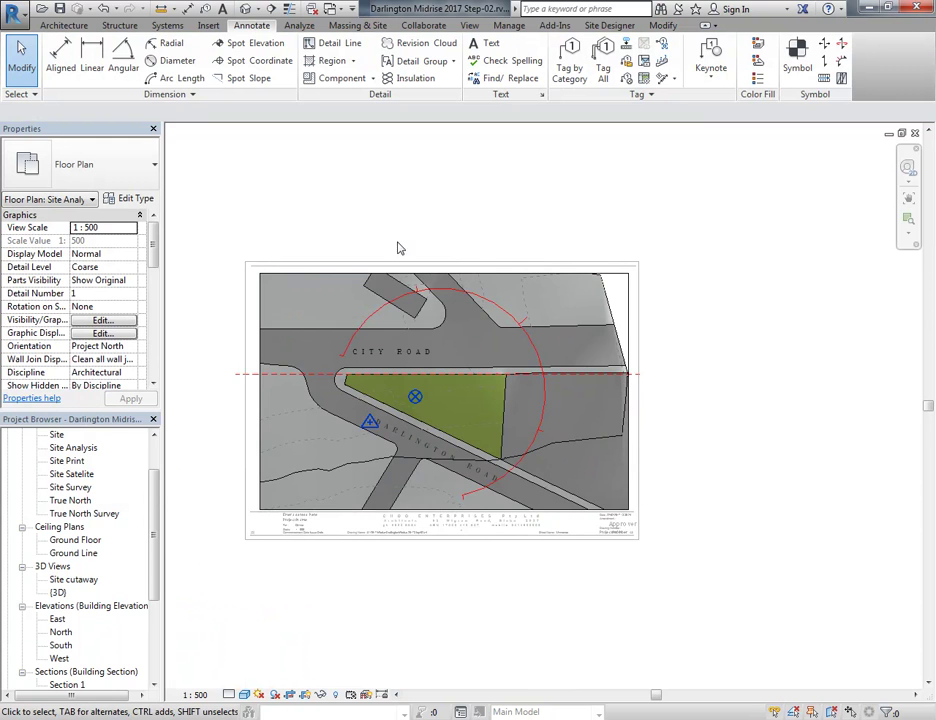
scroll(350, 300, up, 2)
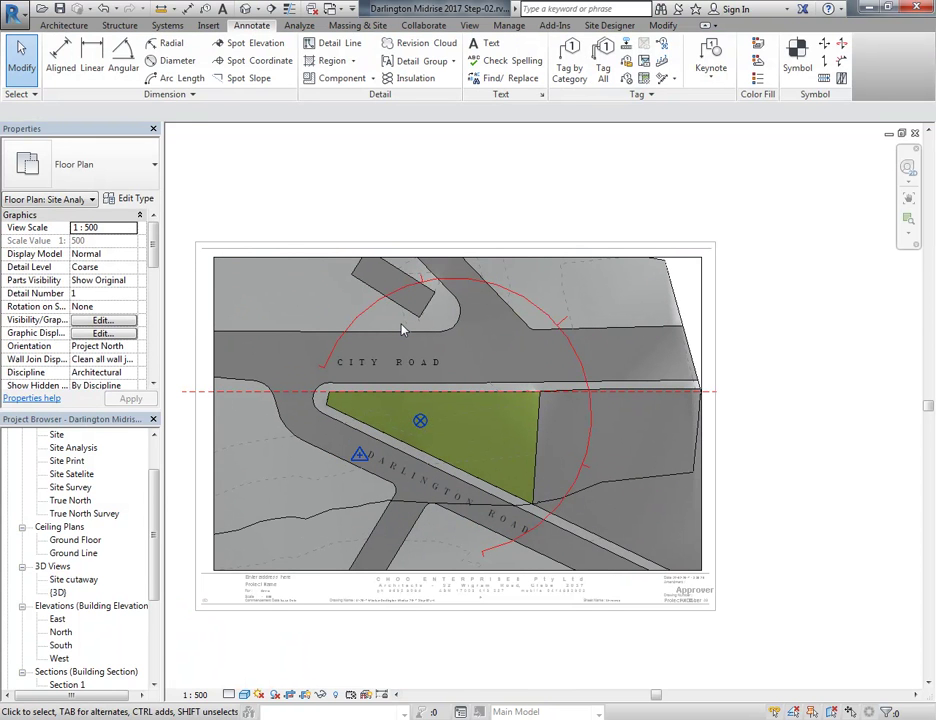
scroll(377, 585, up, 1)
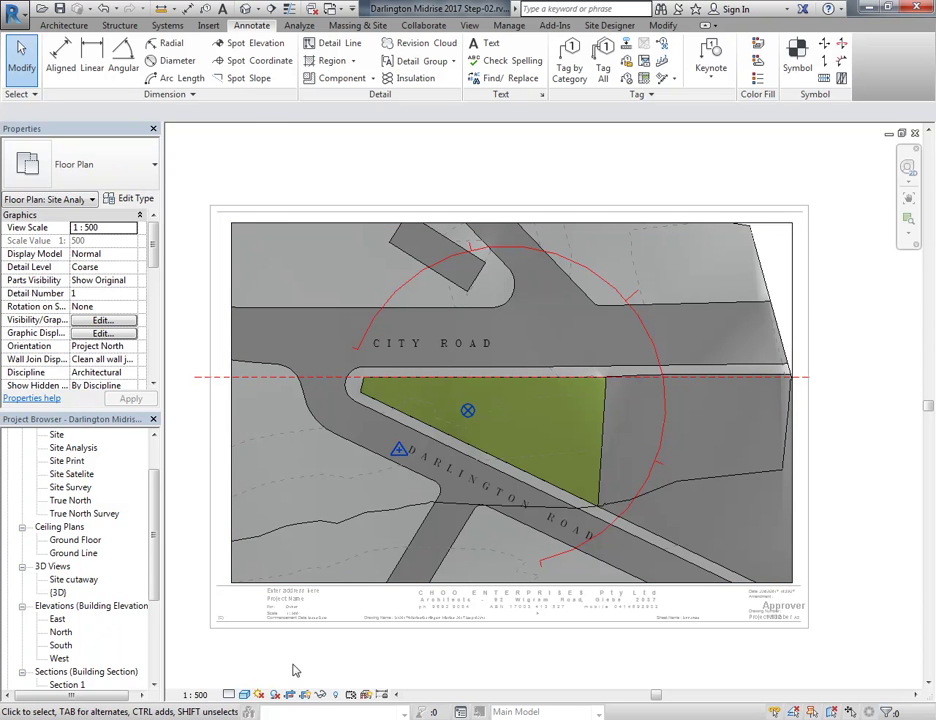
Deactivate the Site Analysis viewport on the sheet and activate it again
right_click(334, 278)
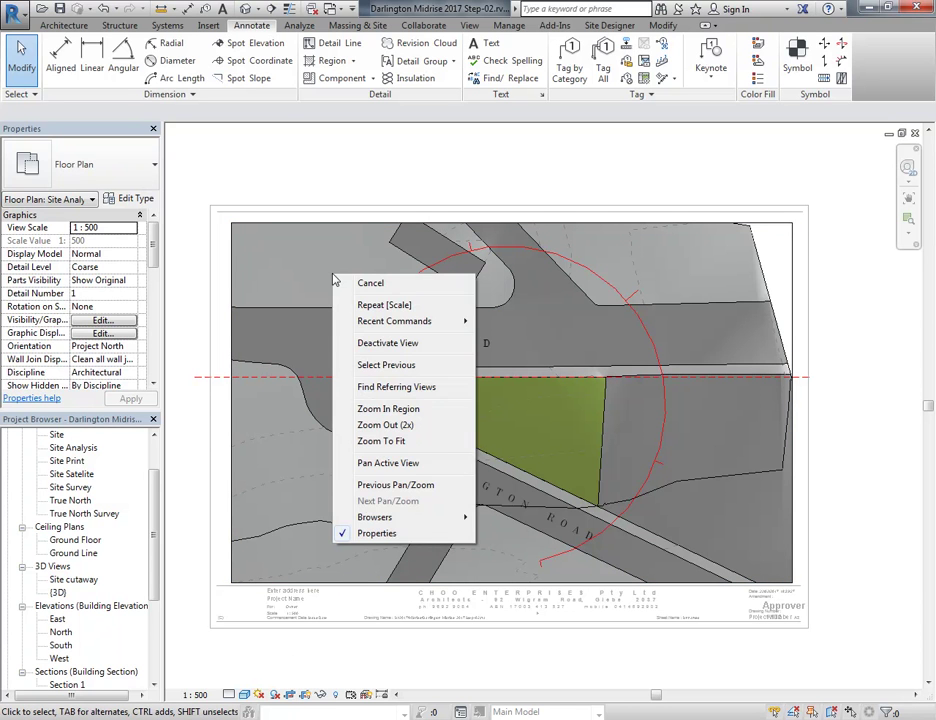
click(386, 343)
right_click(305, 353)
click(400, 368)
scroll(347, 377, down, 4)
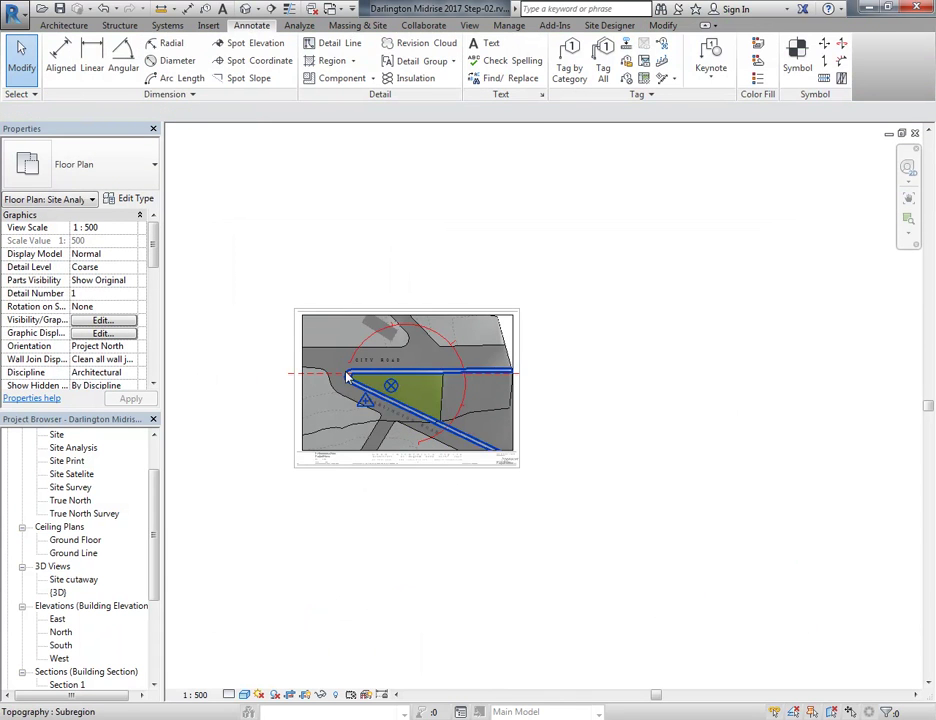
Try toggling and applying the Annotation Crop setting in the Site Analysis view's extents
click(516, 421)
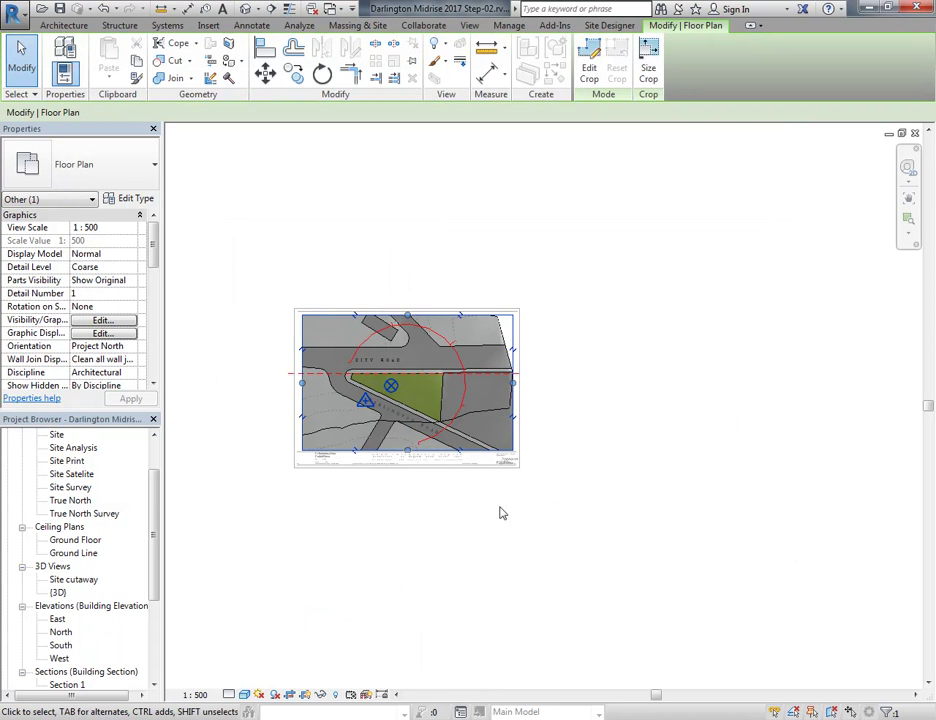
key(Escape)
drag(153, 246, 153, 290)
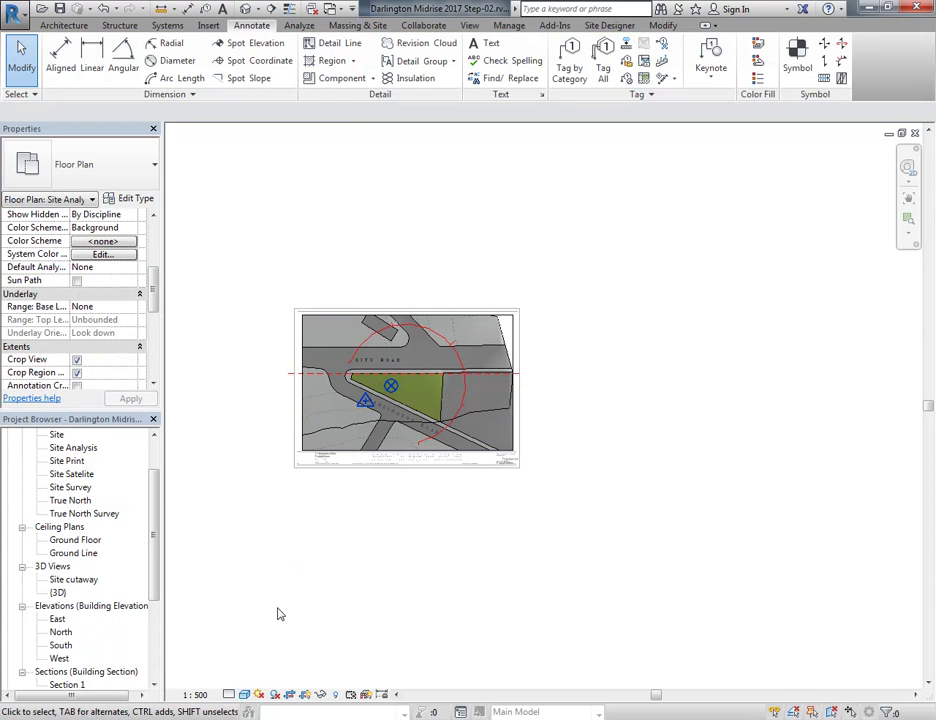
scroll(112, 222, down, 5)
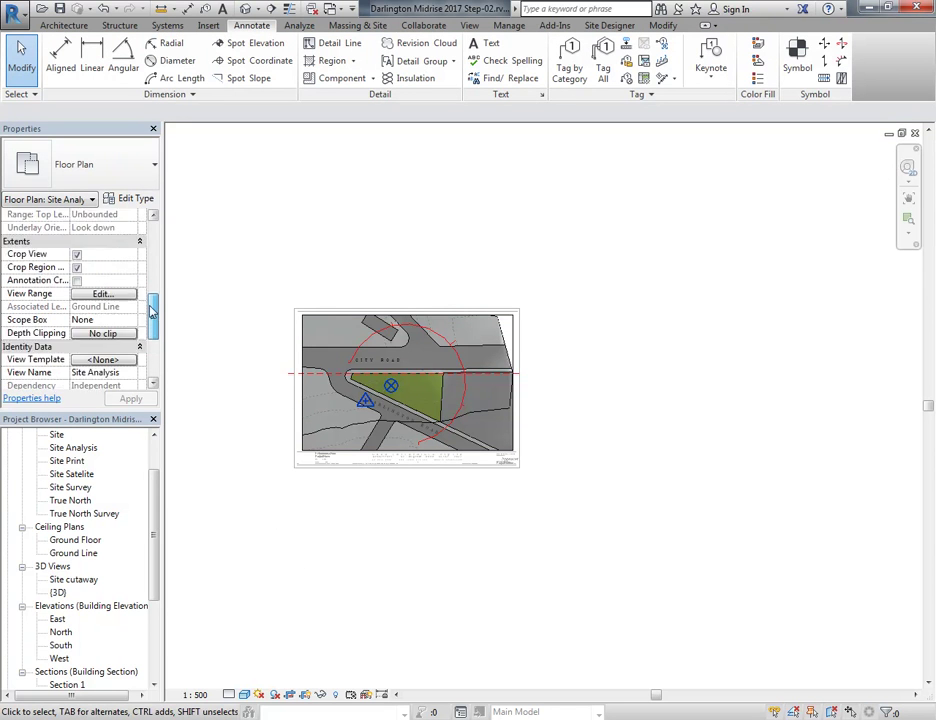
scroll(112, 225, up, 2)
click(77, 307)
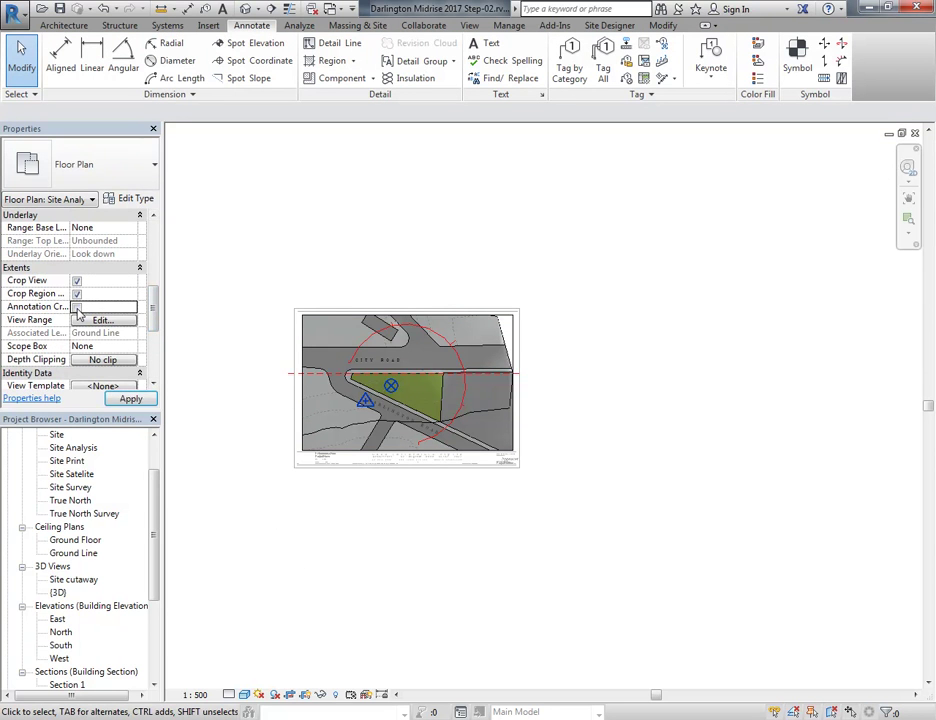
click(131, 398)
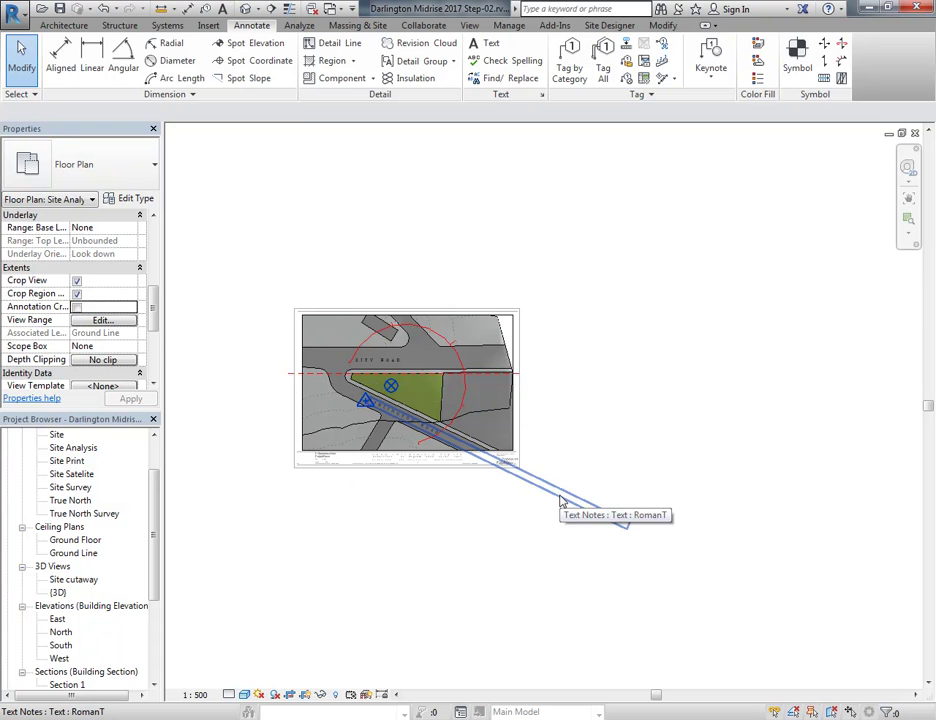
Select the Darlington Road text note and inspect how far its text box extends past the crop region
click(499, 533)
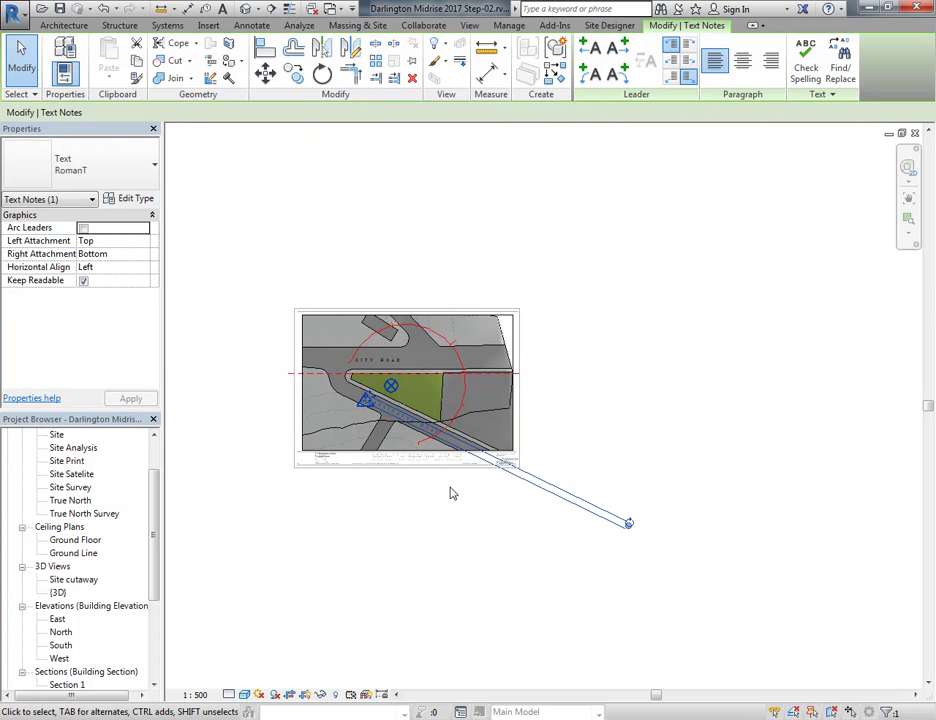
middle_drag(462, 493, 464, 543)
scroll(464, 540, up, 2)
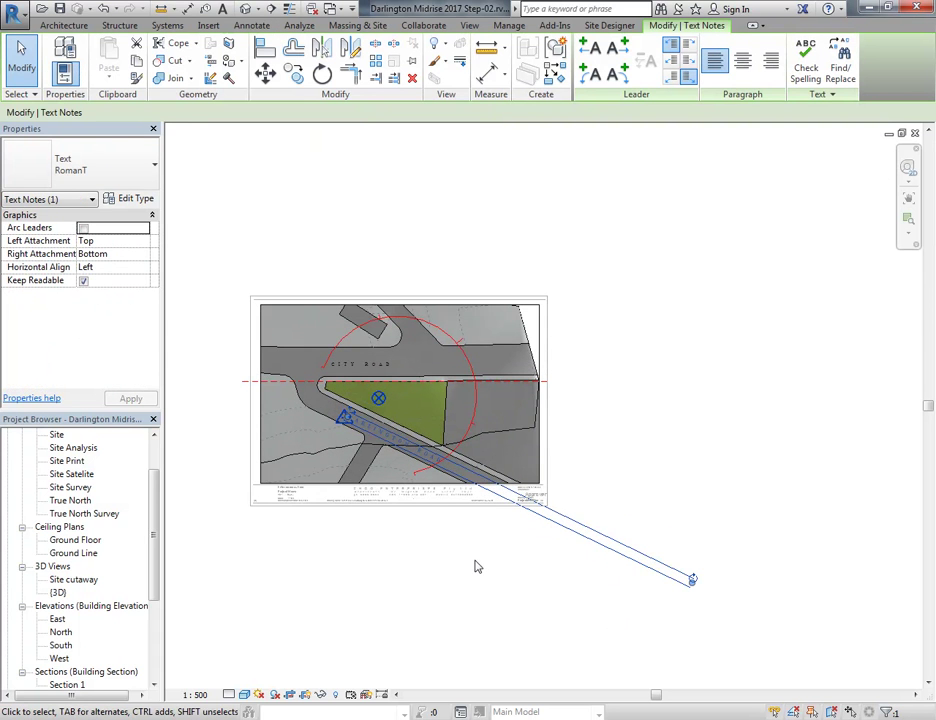
click(590, 604)
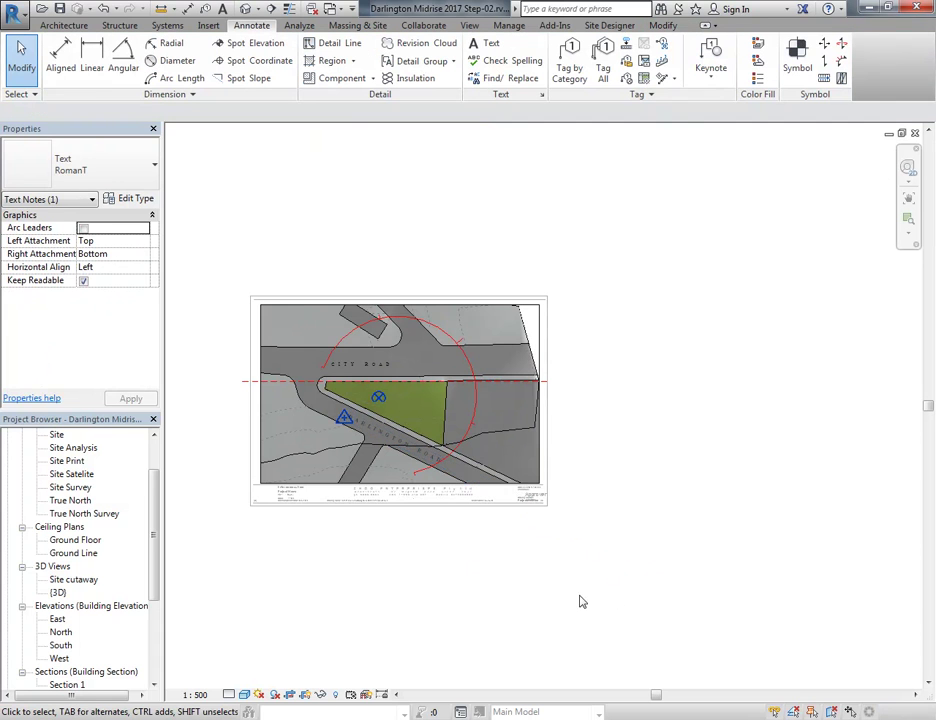
Deactivate the Site Analysis view and select its viewport on the sheet to check the overall extent
right_click(611, 364)
click(660, 432)
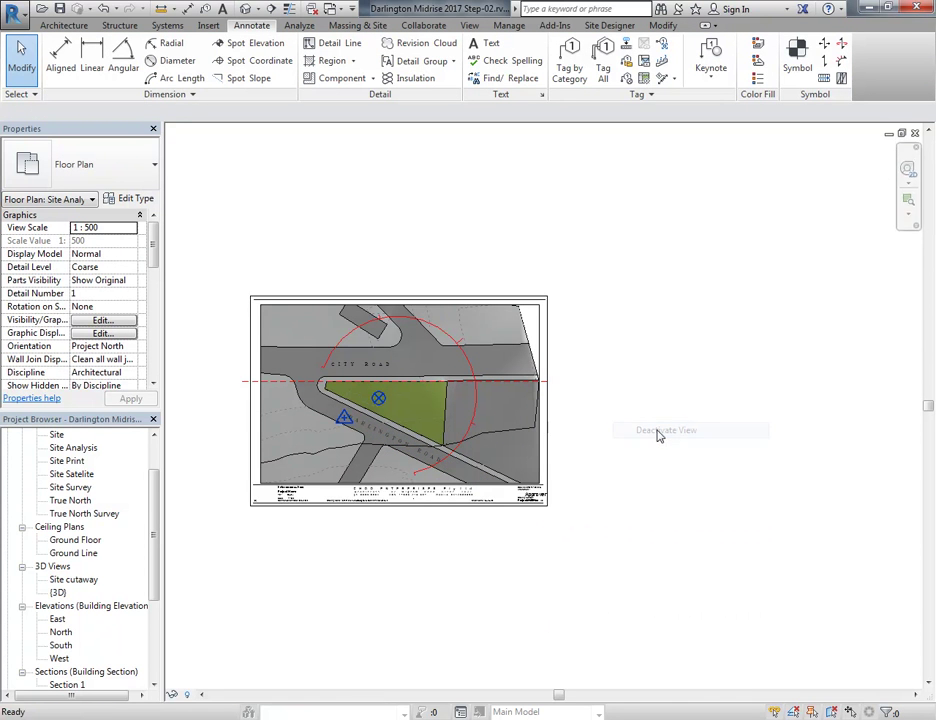
click(579, 460)
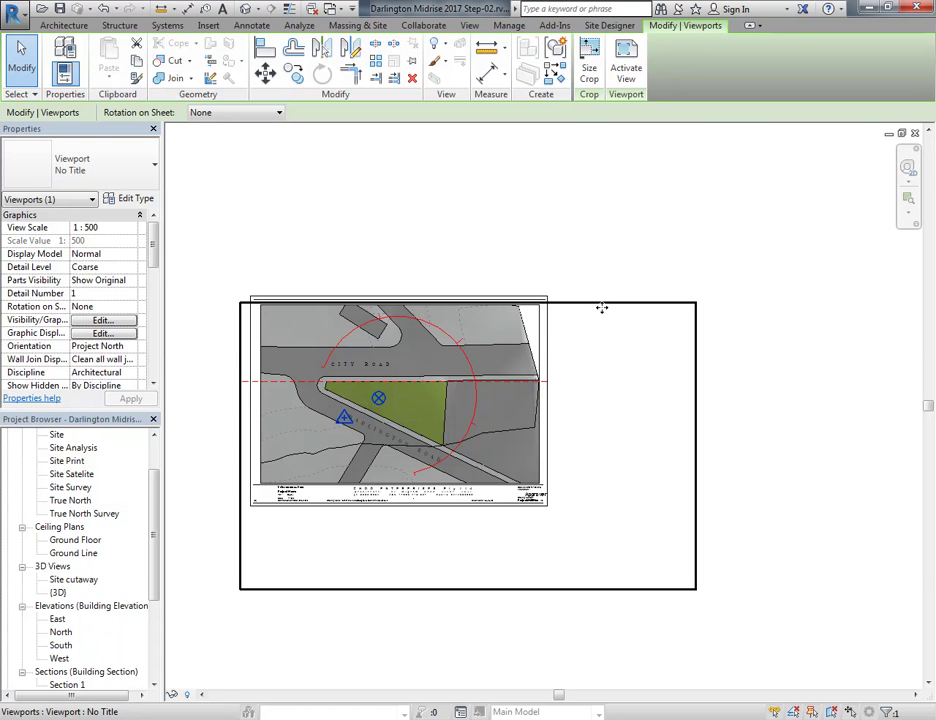
click(647, 190)
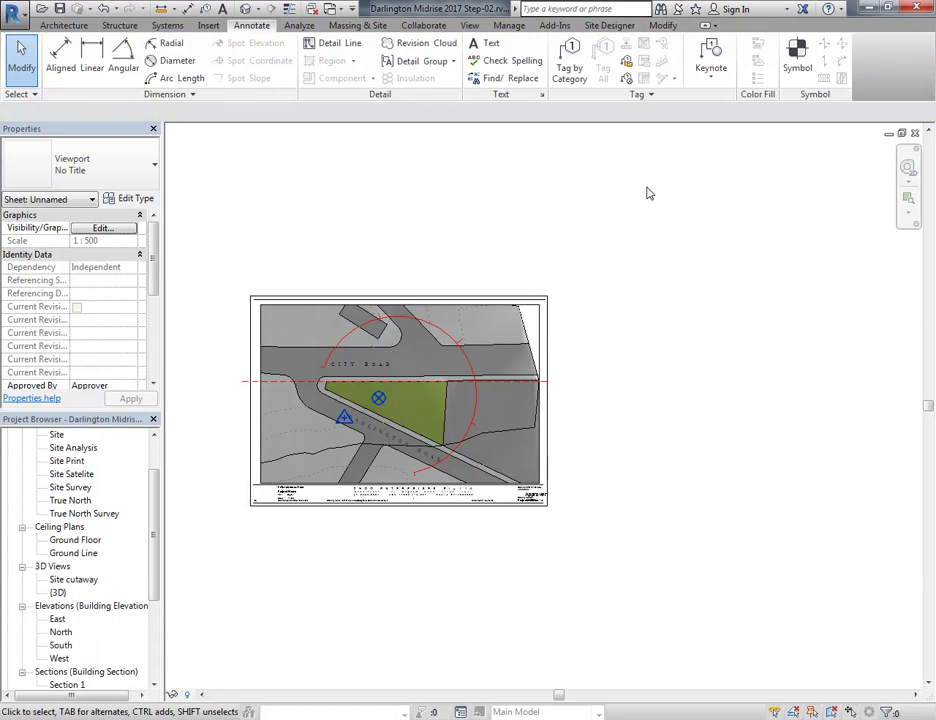
In the activated Site Analysis viewport, shorten the Darlington Road text box to end just past its lettering, and return to the sheet
click(502, 427)
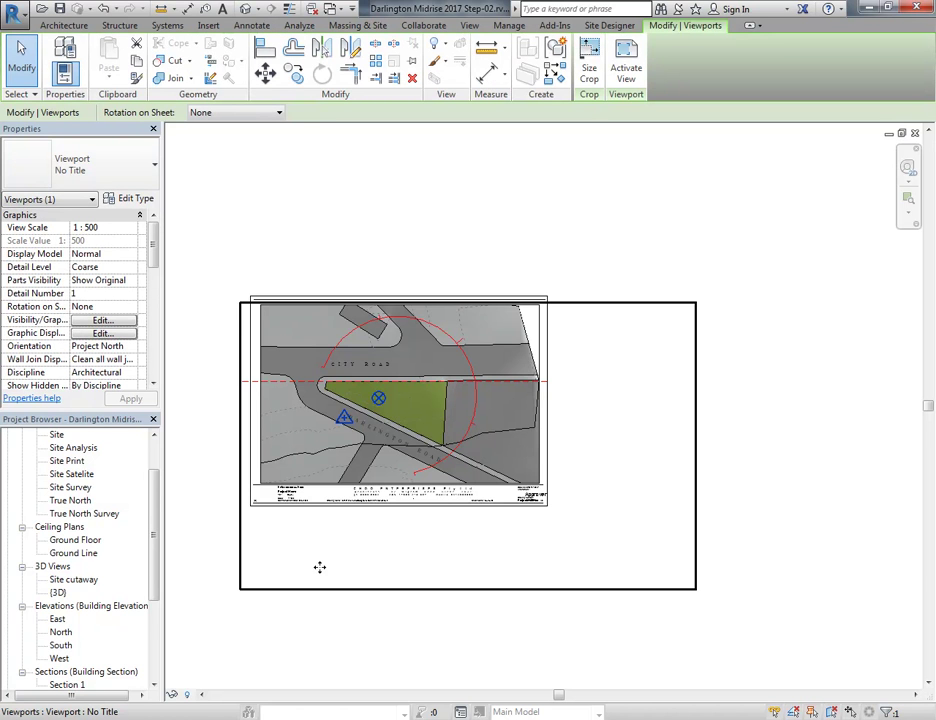
right_click(455, 380)
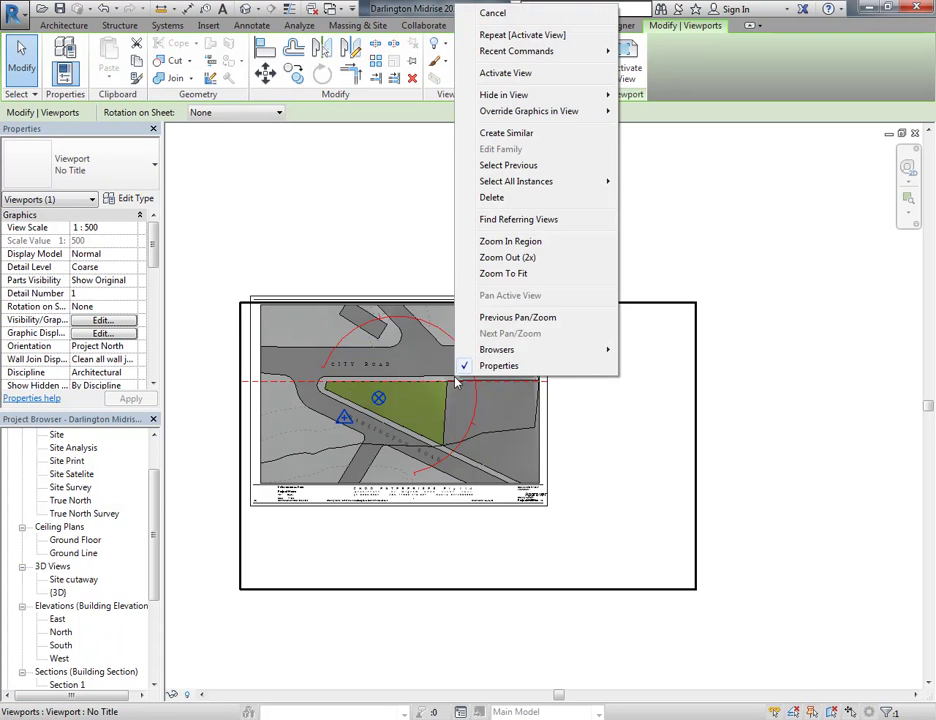
click(496, 77)
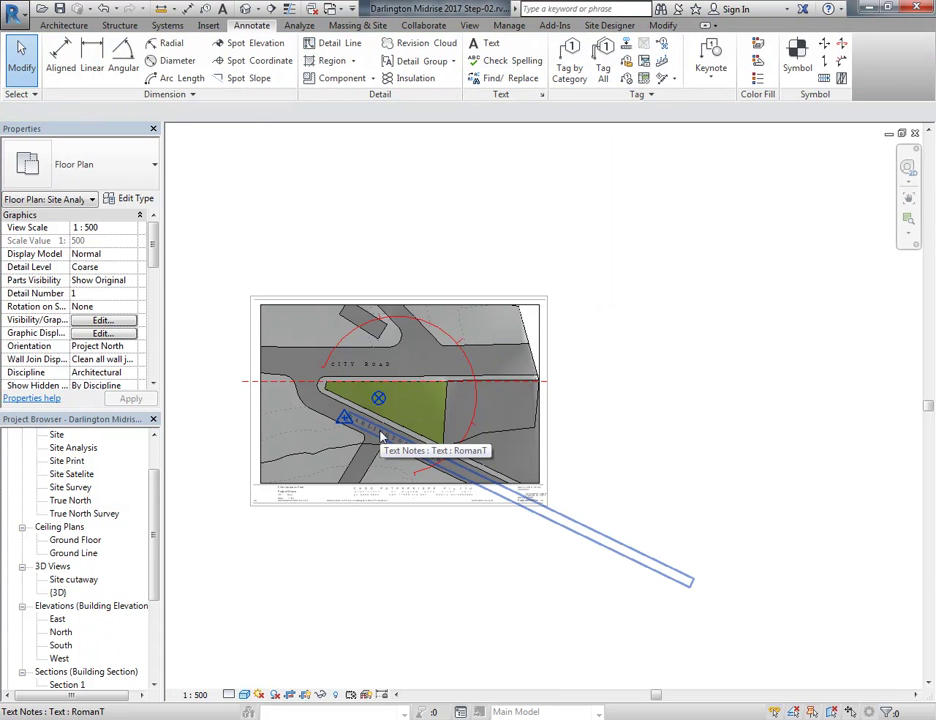
click(380, 437)
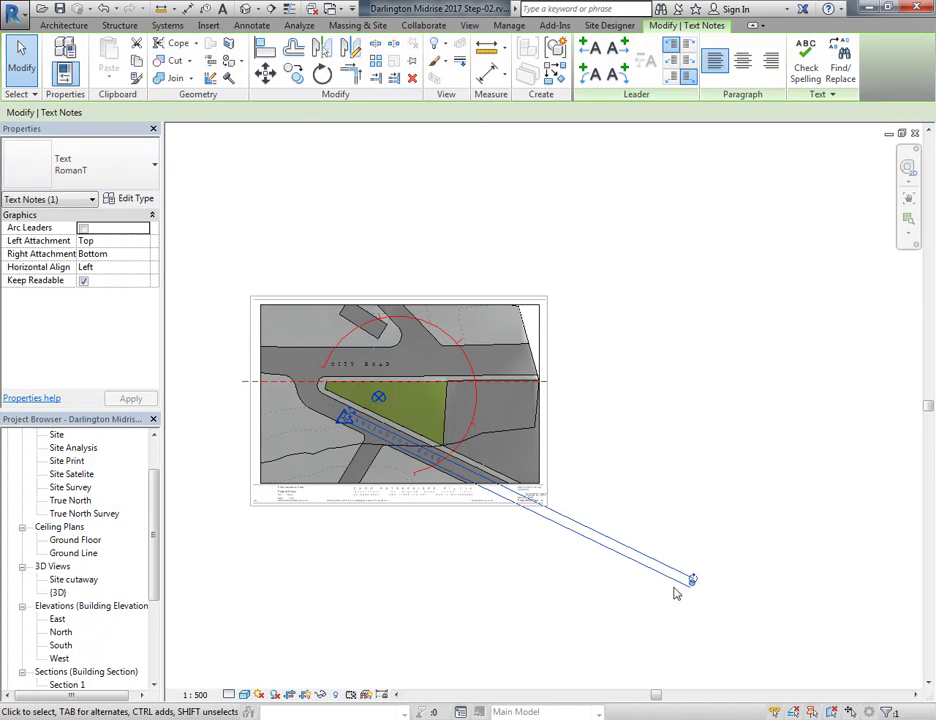
drag(611, 556, 446, 494)
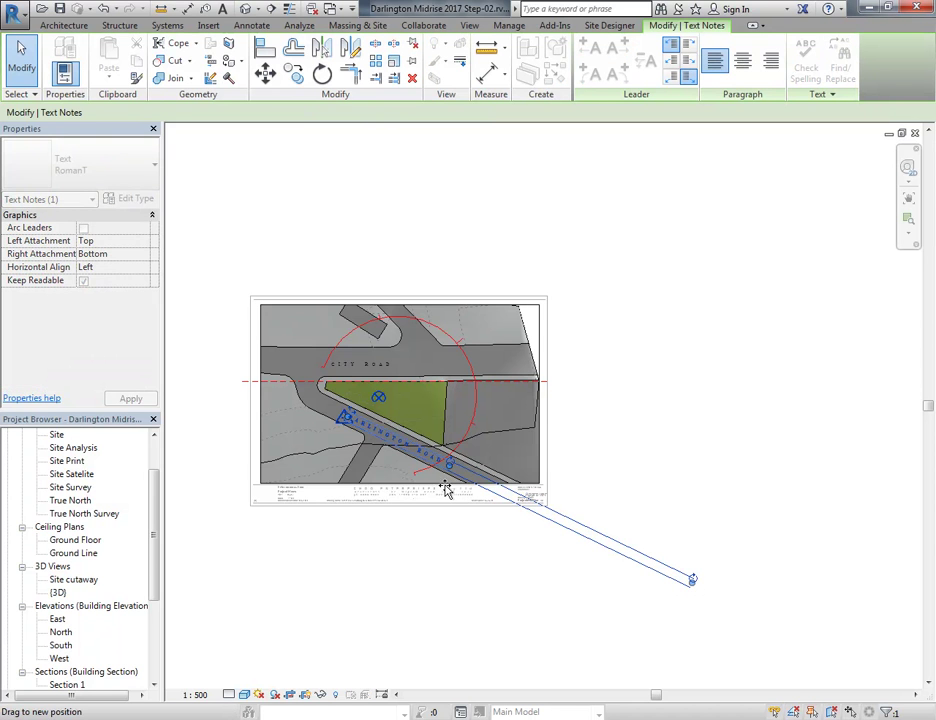
click(366, 369)
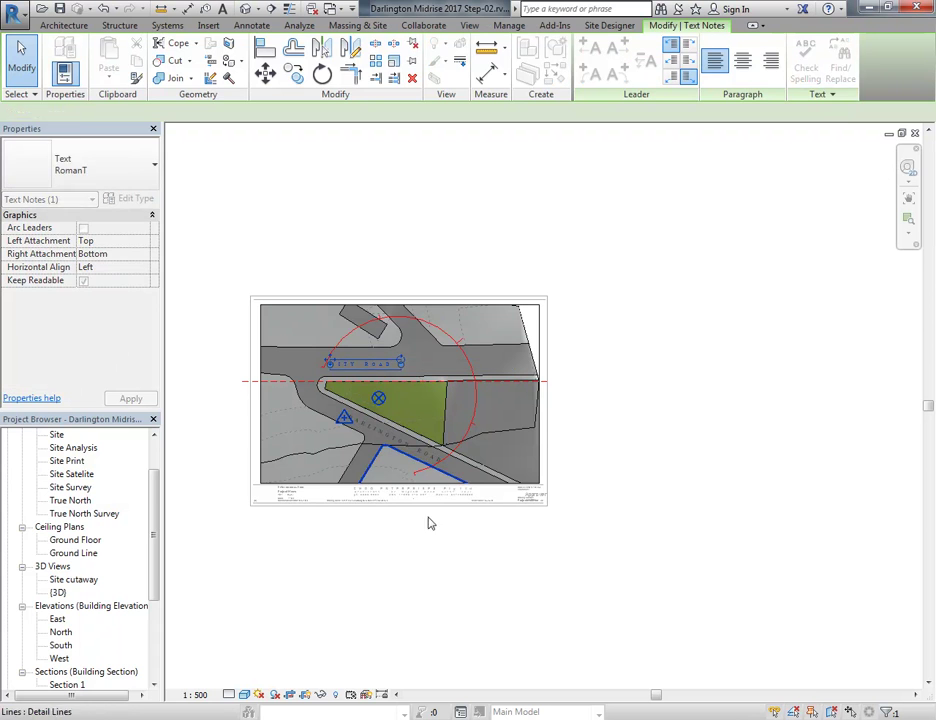
click(445, 585)
right_click(396, 259)
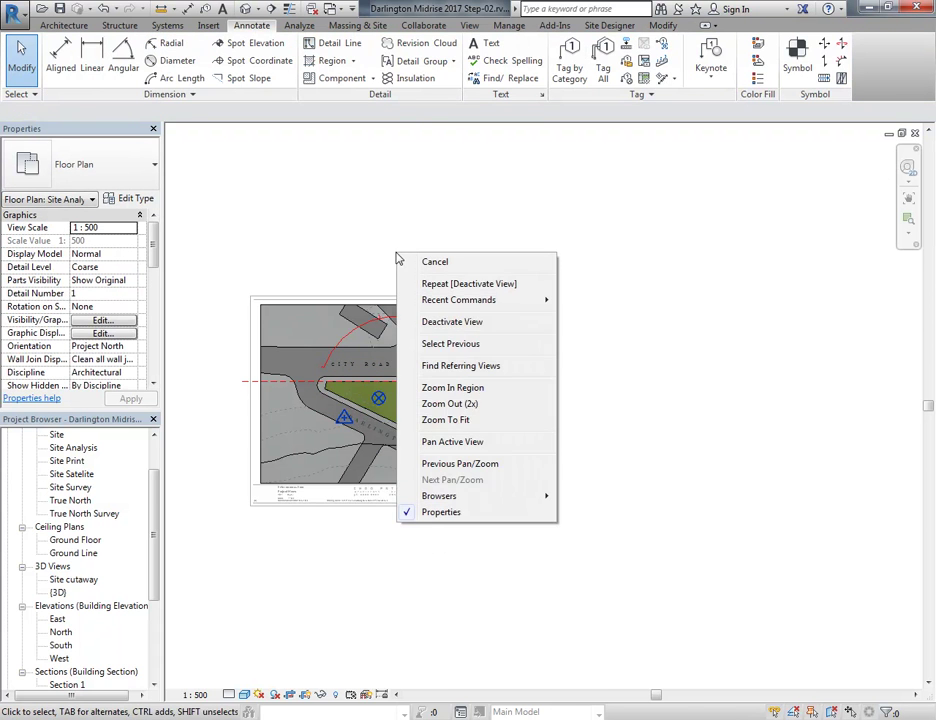
click(430, 320)
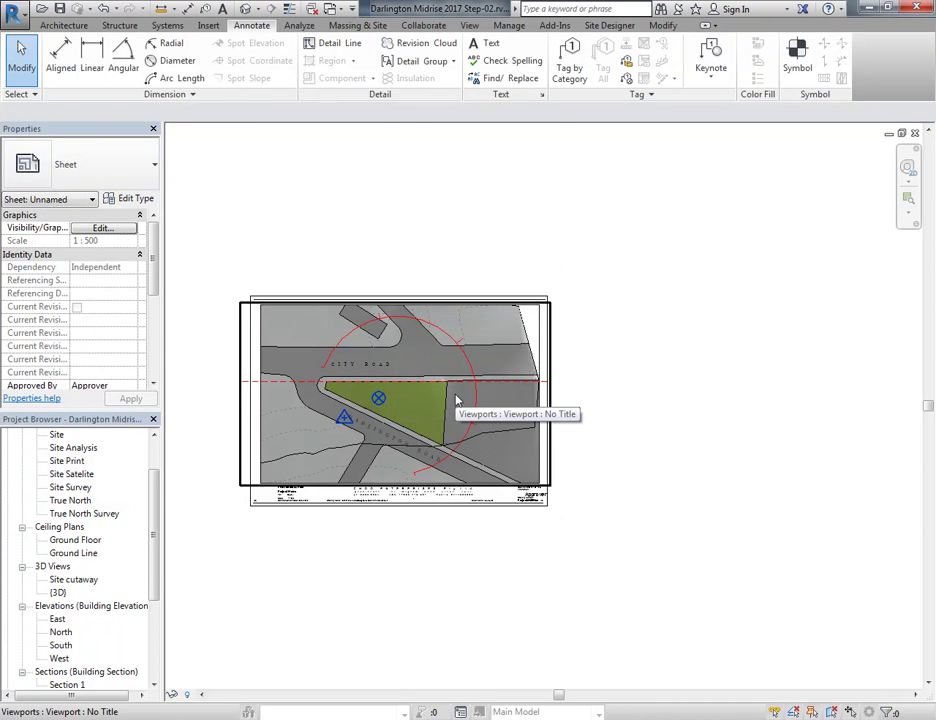
In the activated Site Analysis viewport, pull the reference plane's western end inside the crop region, and return to the sheet
click(456, 401)
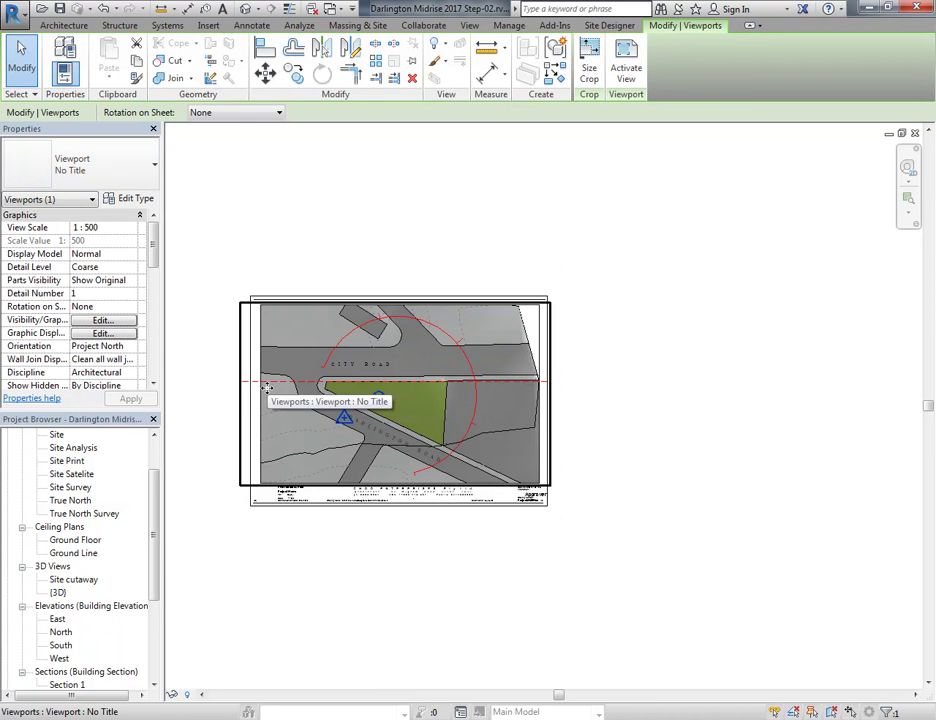
scroll(265, 382, up, 4)
right_click(244, 325)
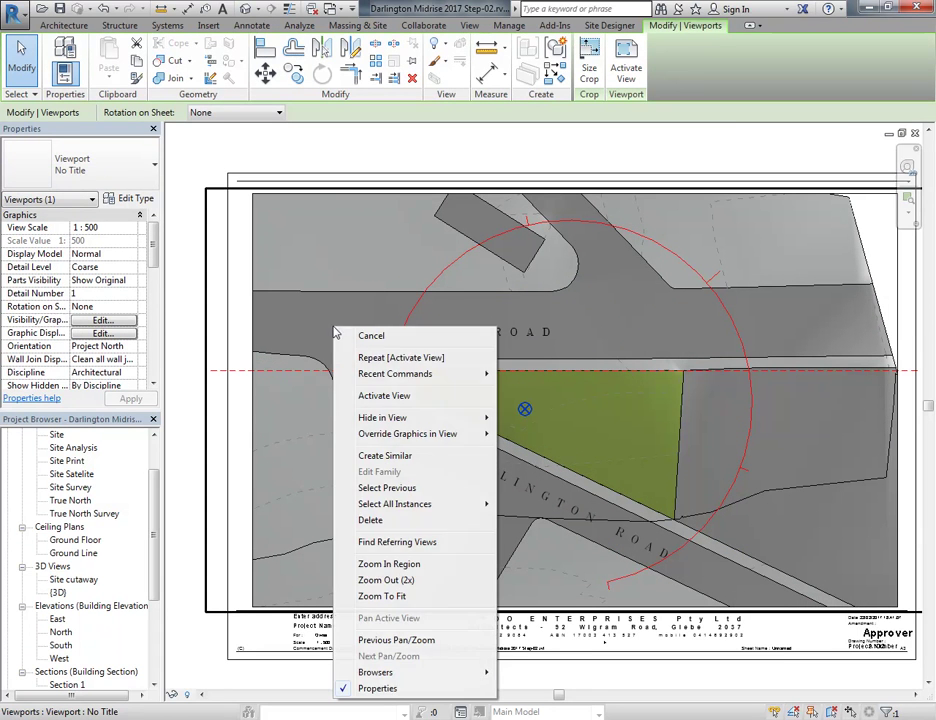
click(360, 392)
click(234, 373)
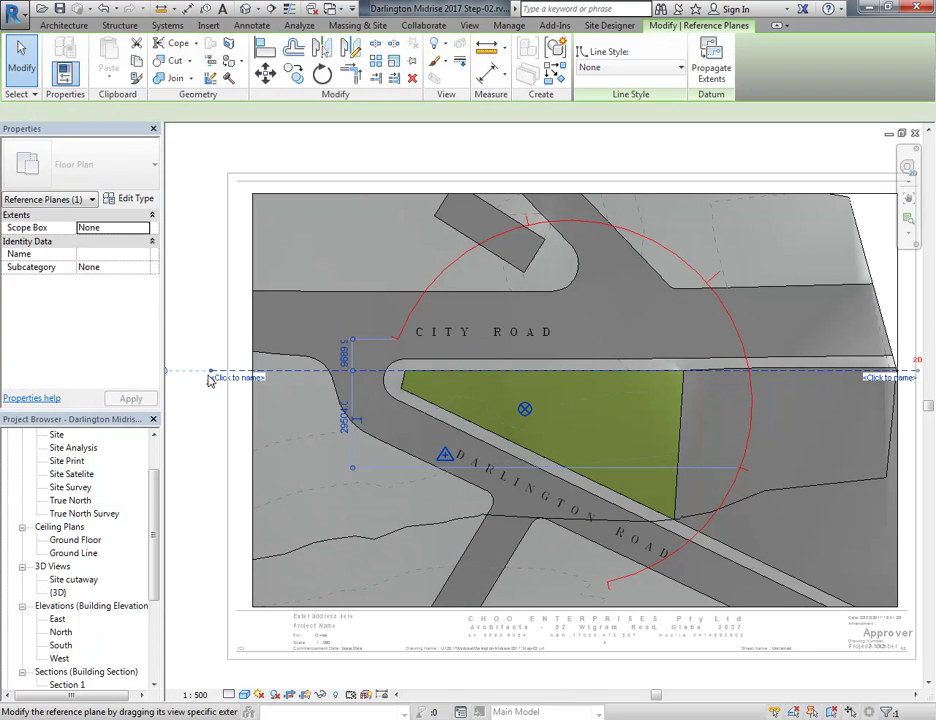
drag(210, 372, 296, 372)
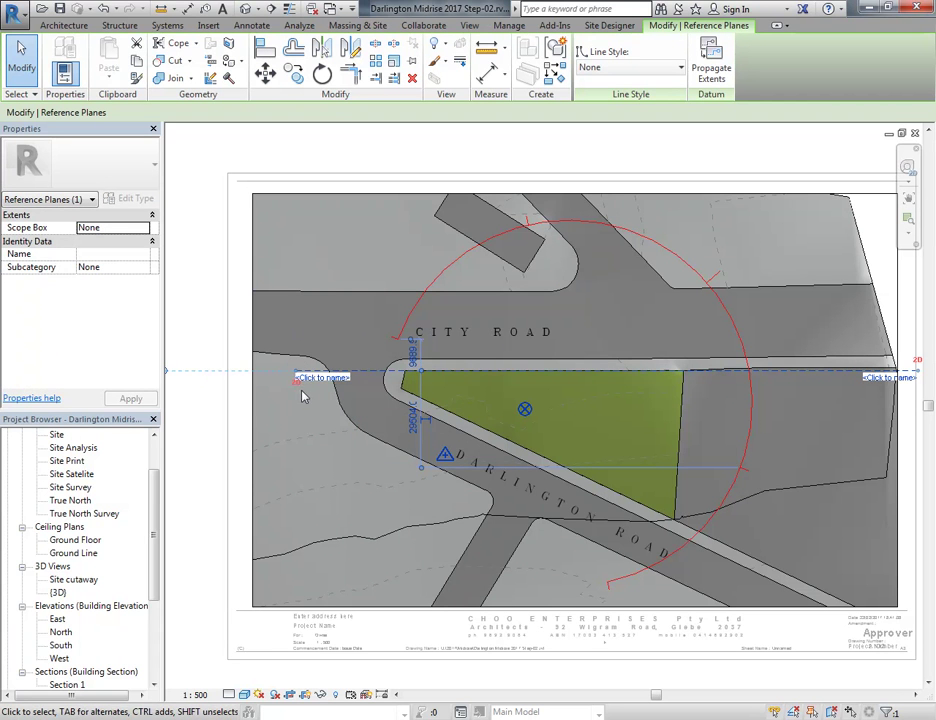
right_click(310, 265)
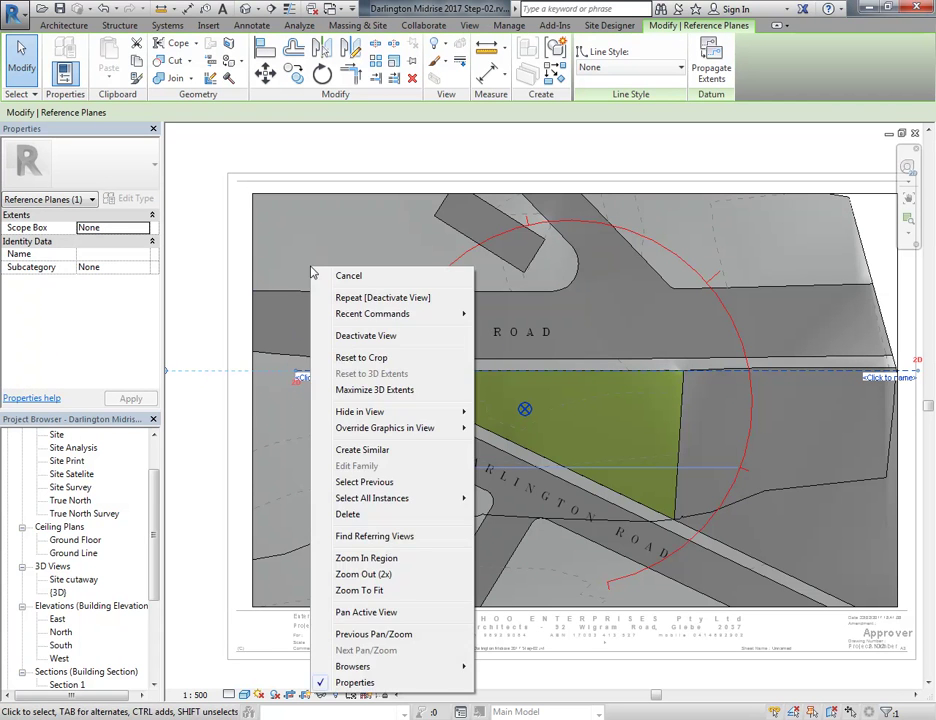
click(345, 336)
Activate the Site Analysis viewport, hide the red dashed reference plane as an element in the view, and deactivate the view
scroll(333, 262, down, 2)
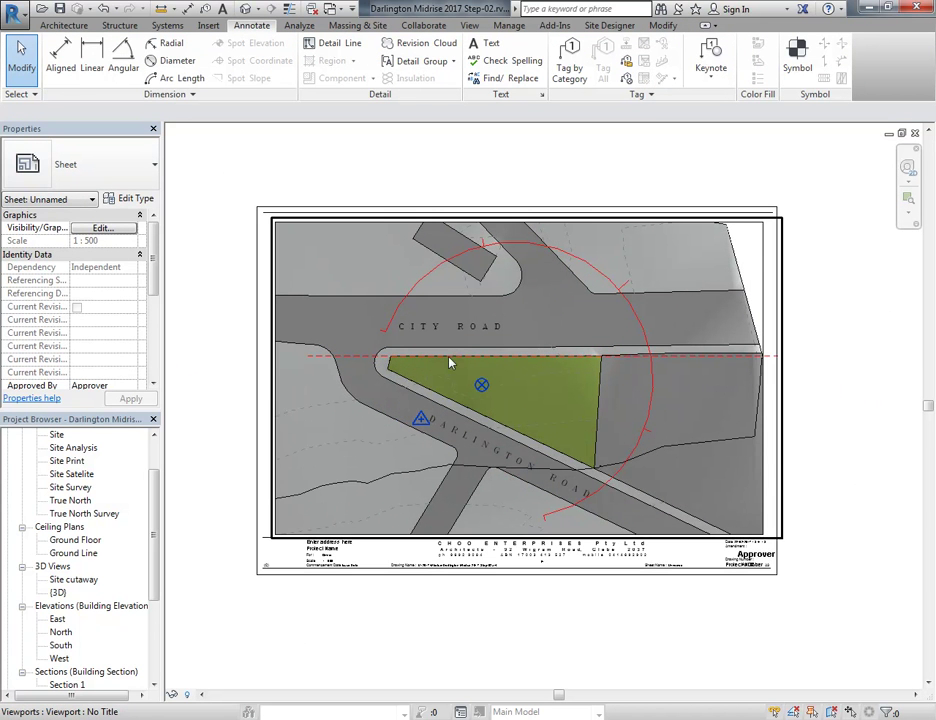
scroll(395, 365, up, 4)
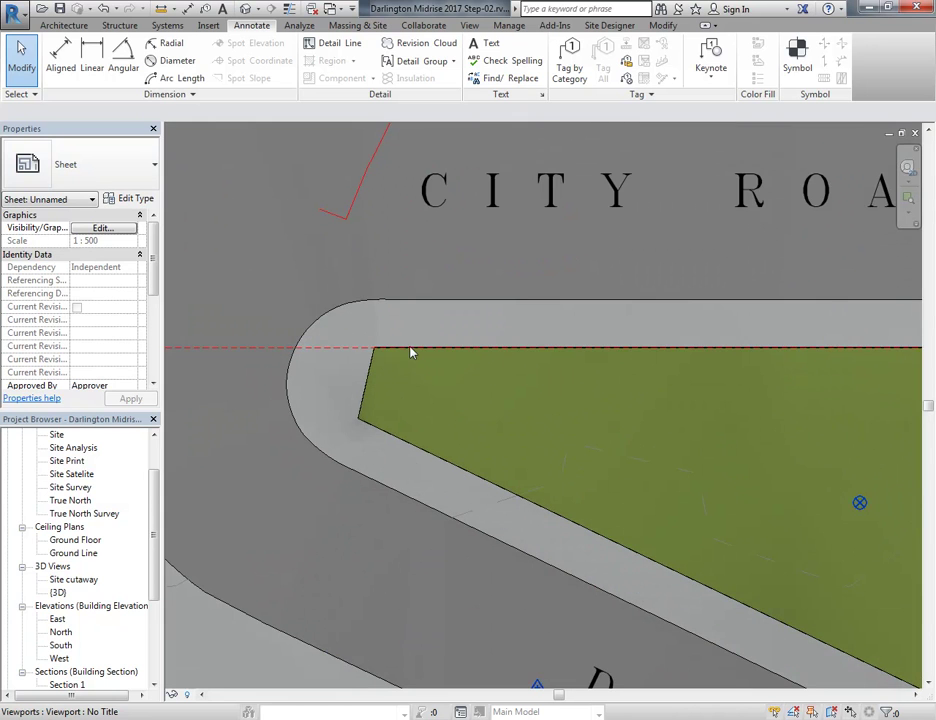
scroll(418, 352, down, 4)
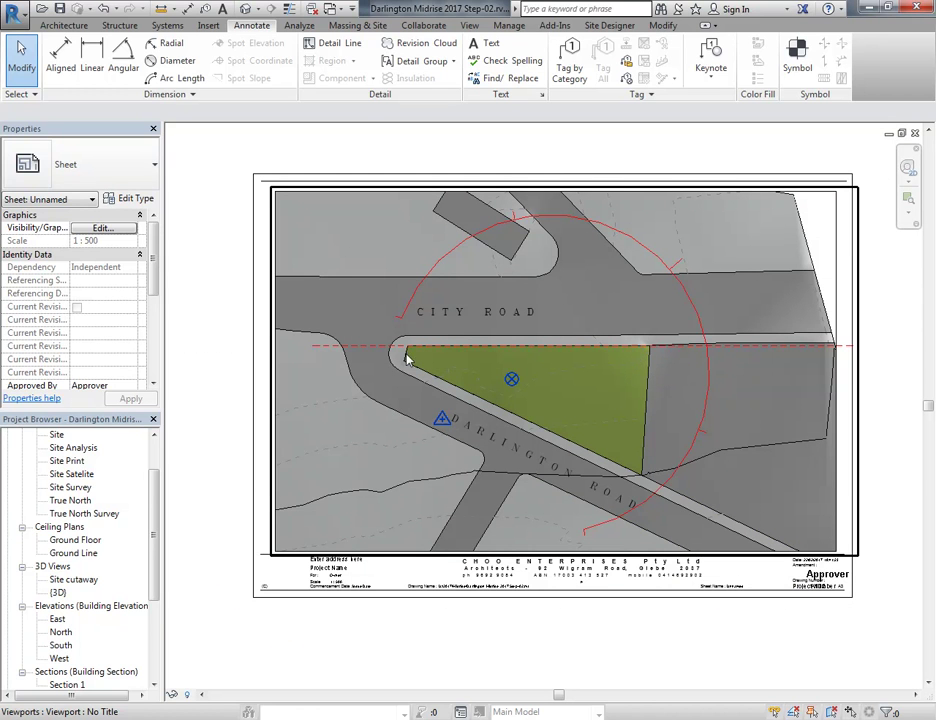
click(566, 371)
right_click(563, 371)
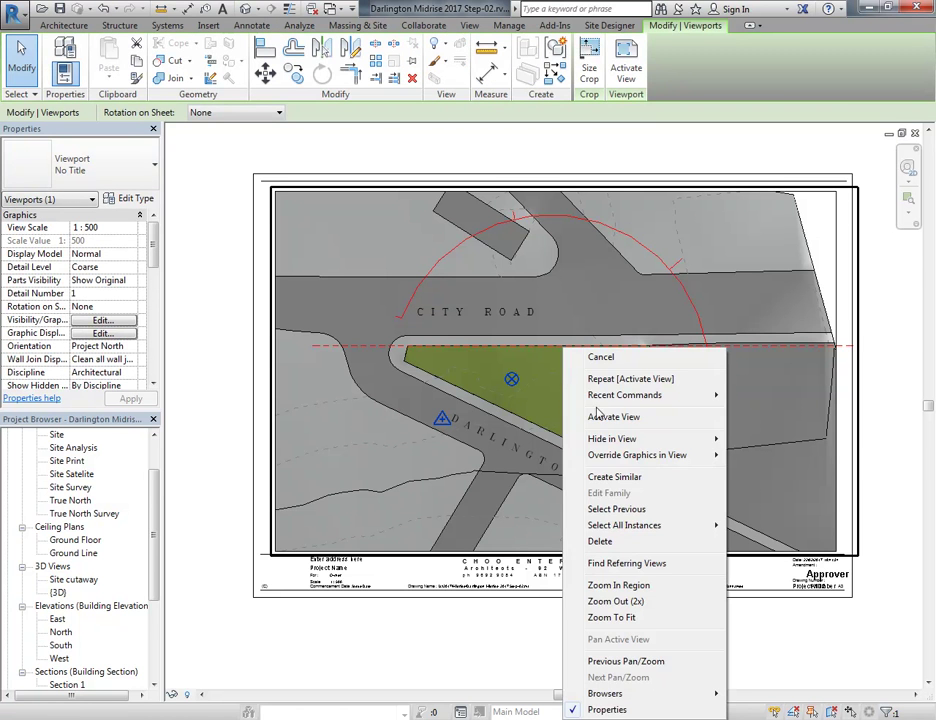
click(600, 415)
right_click(847, 350)
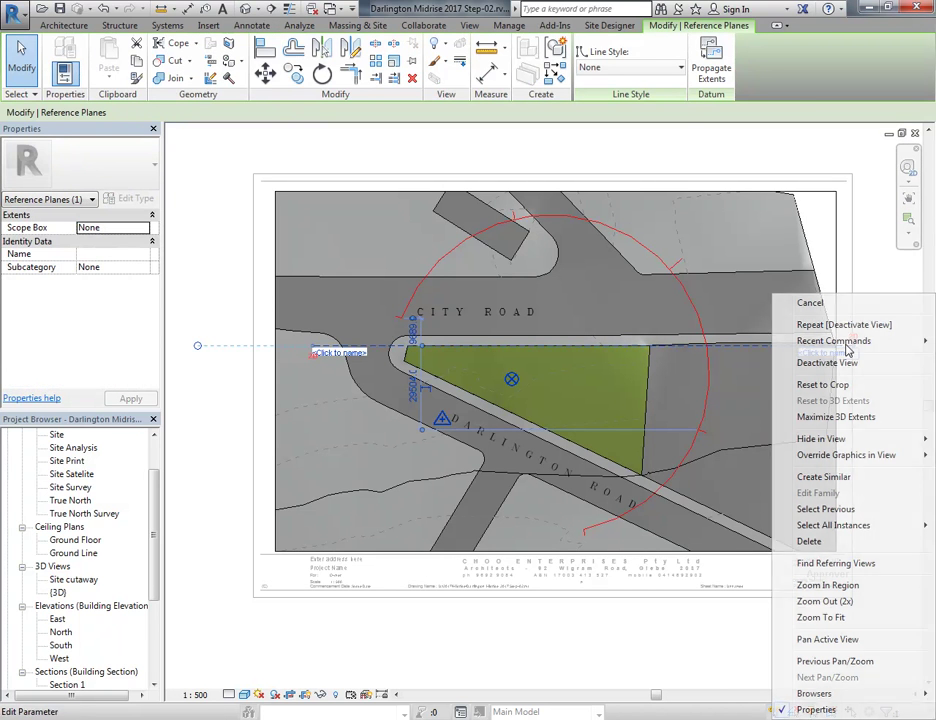
mouse_move(815, 439)
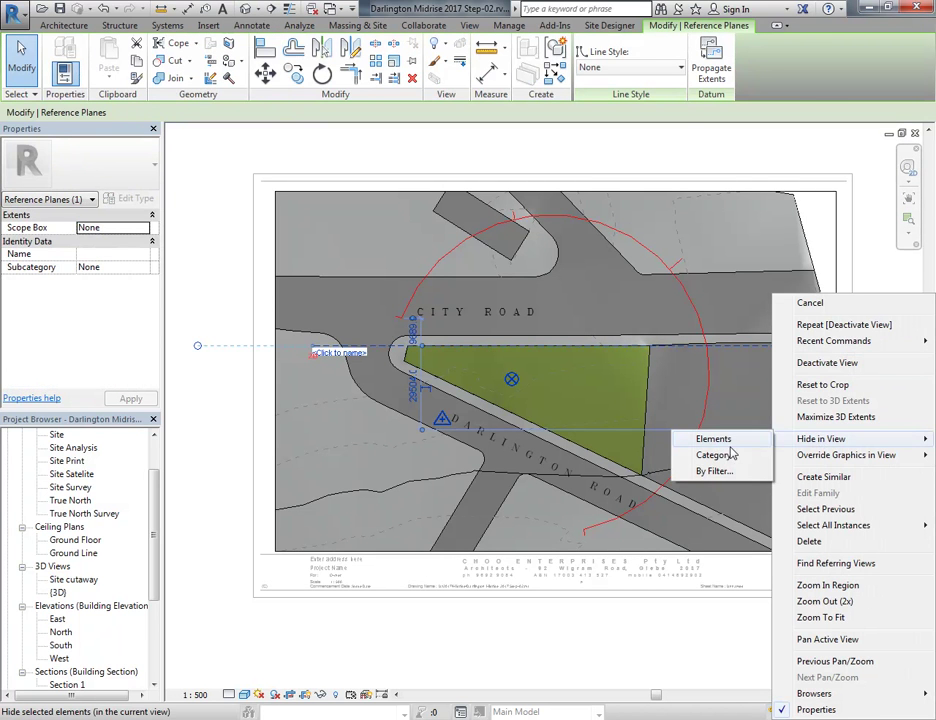
click(714, 439)
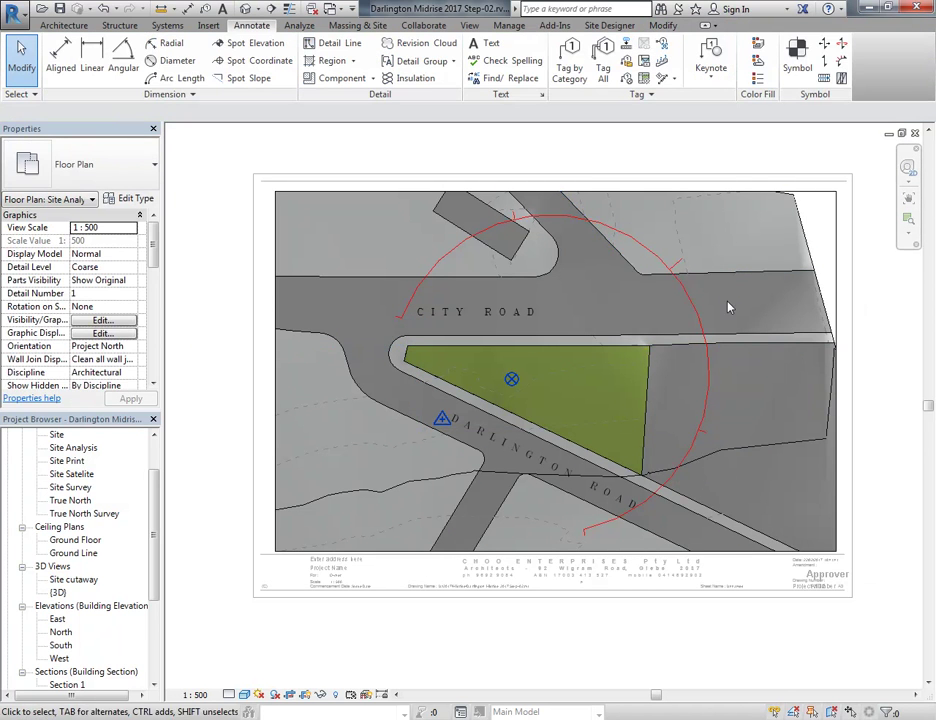
right_click(729, 307)
click(766, 375)
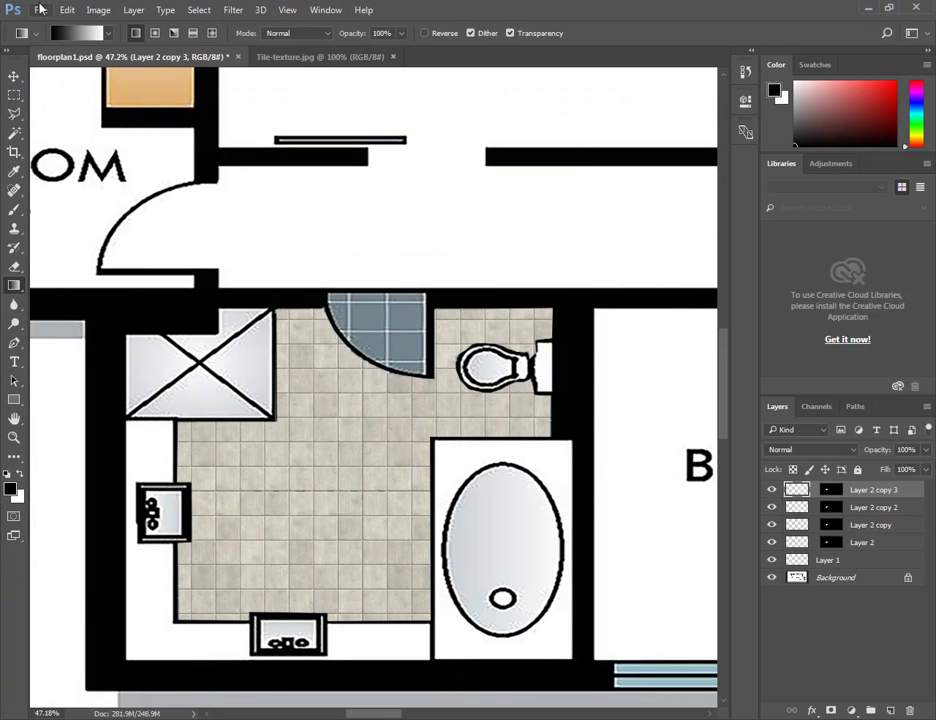
Switch to Photoshop and close the floorplan1.psd document
click(42, 10)
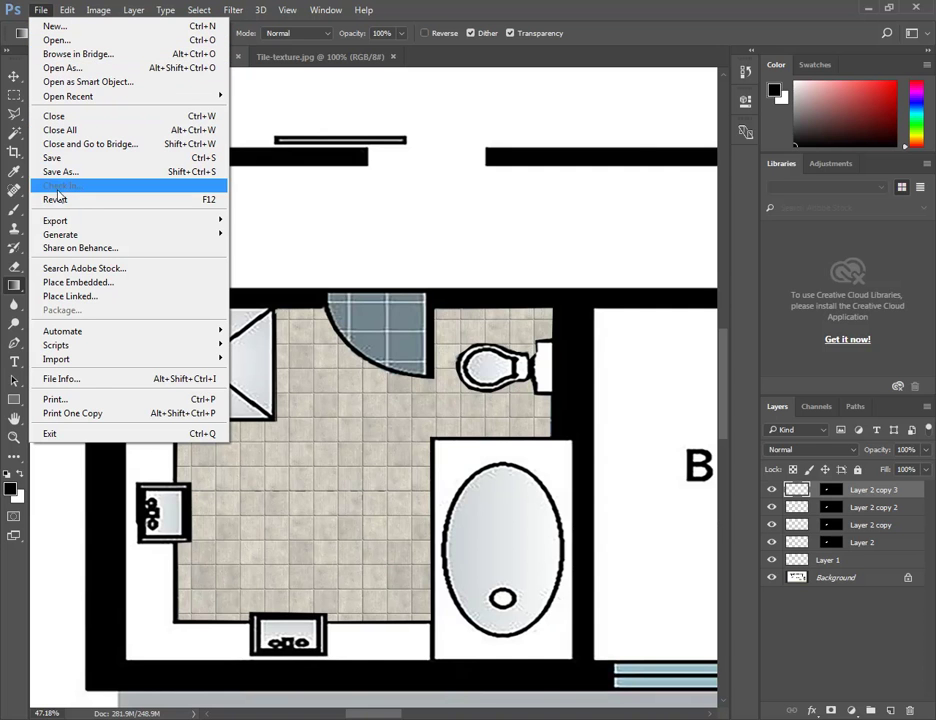
click(59, 118)
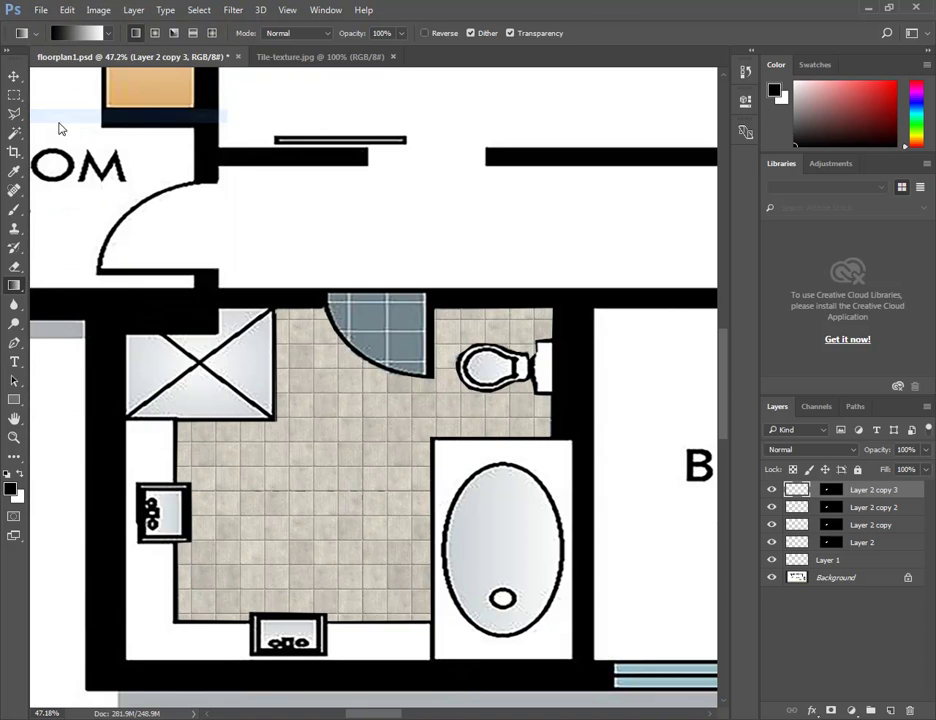
click(371, 263)
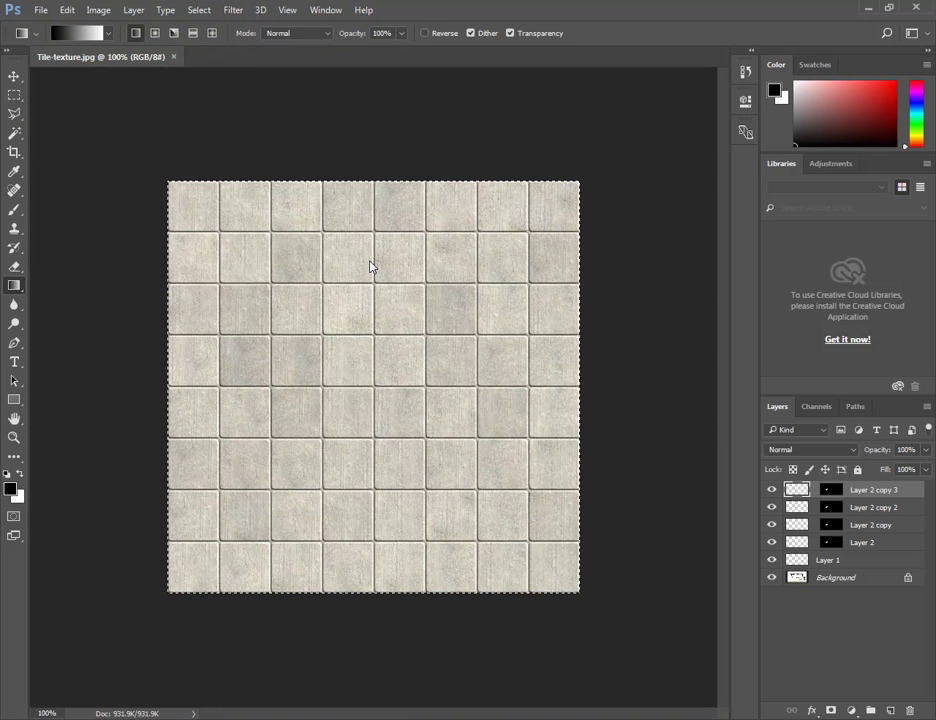
Close all remaining open documents, including Tile-texture.jpg
click(40, 12)
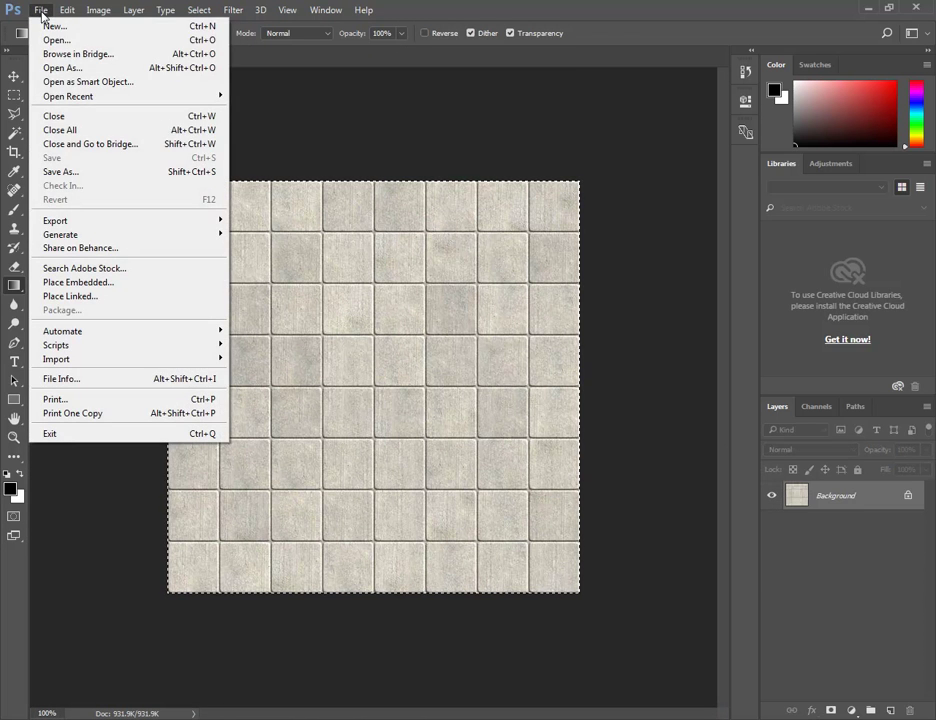
click(62, 130)
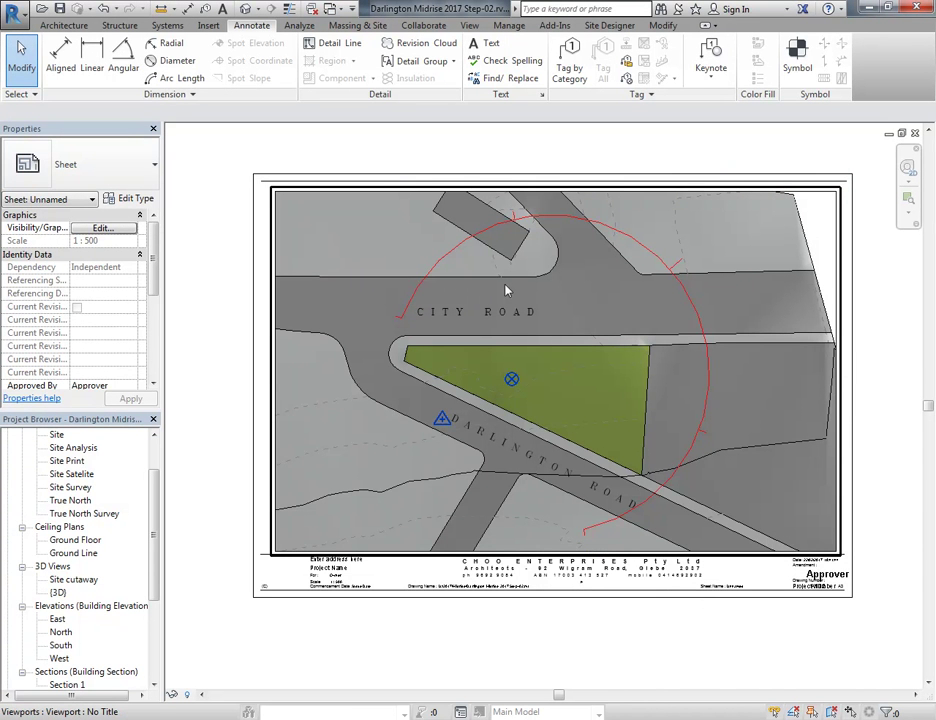
Switch to Revit, start printing the Site Analysis sheet, and choose Adobe PDF as the printer
middle_drag(506, 290, 477, 311)
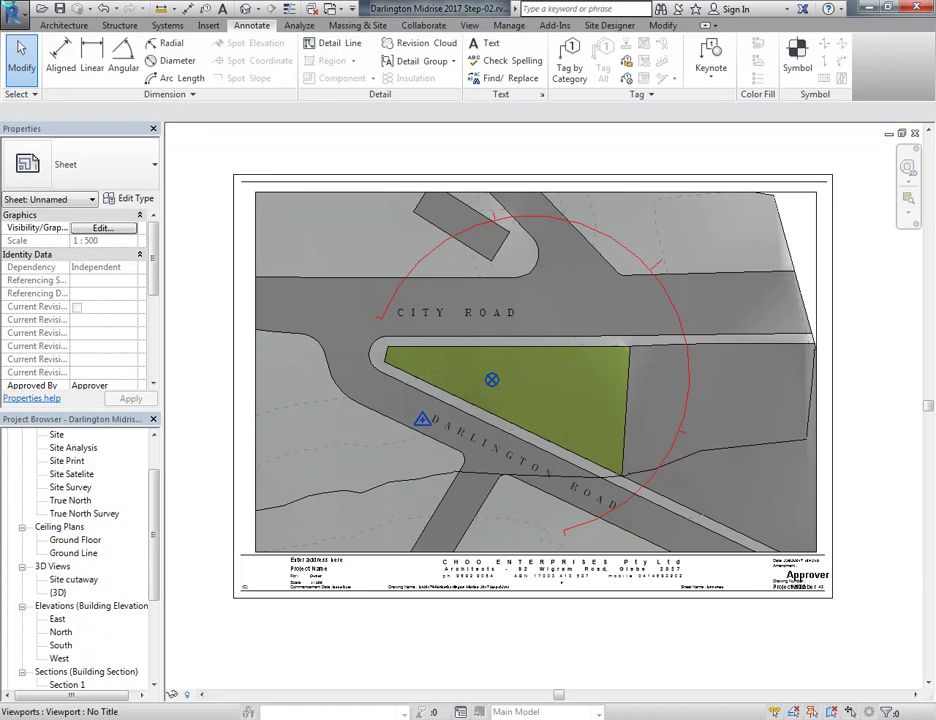
click(12, 12)
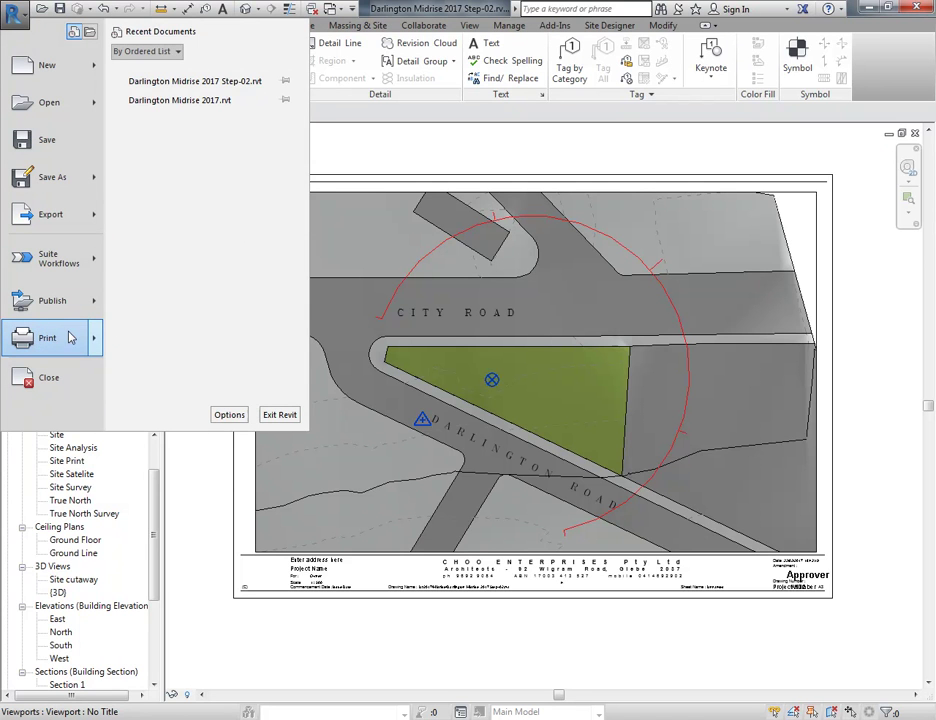
mouse_move(46, 338)
click(183, 90)
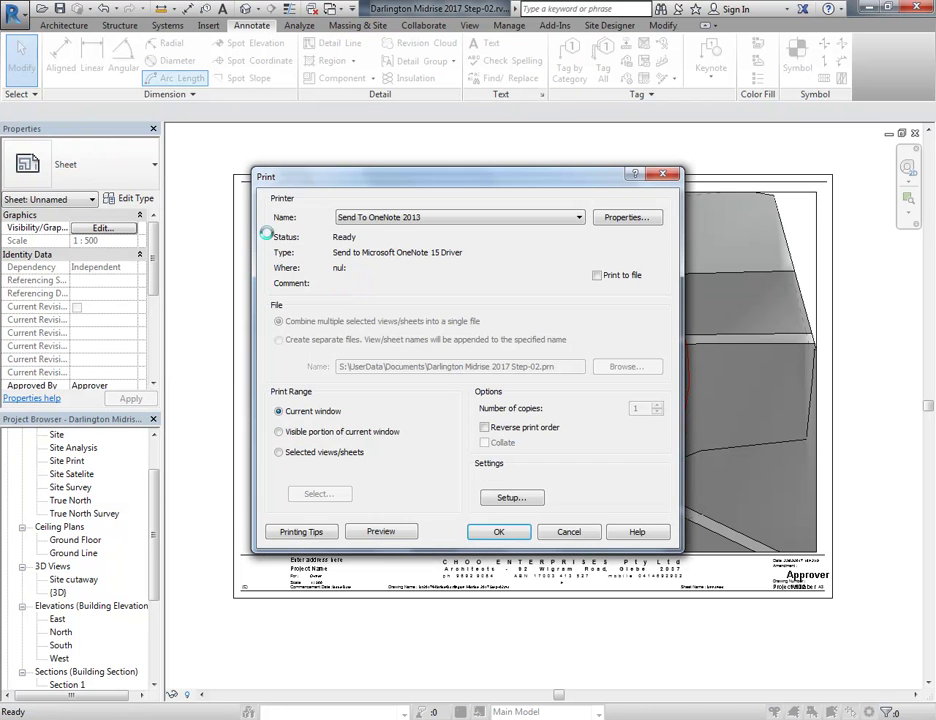
click(409, 218)
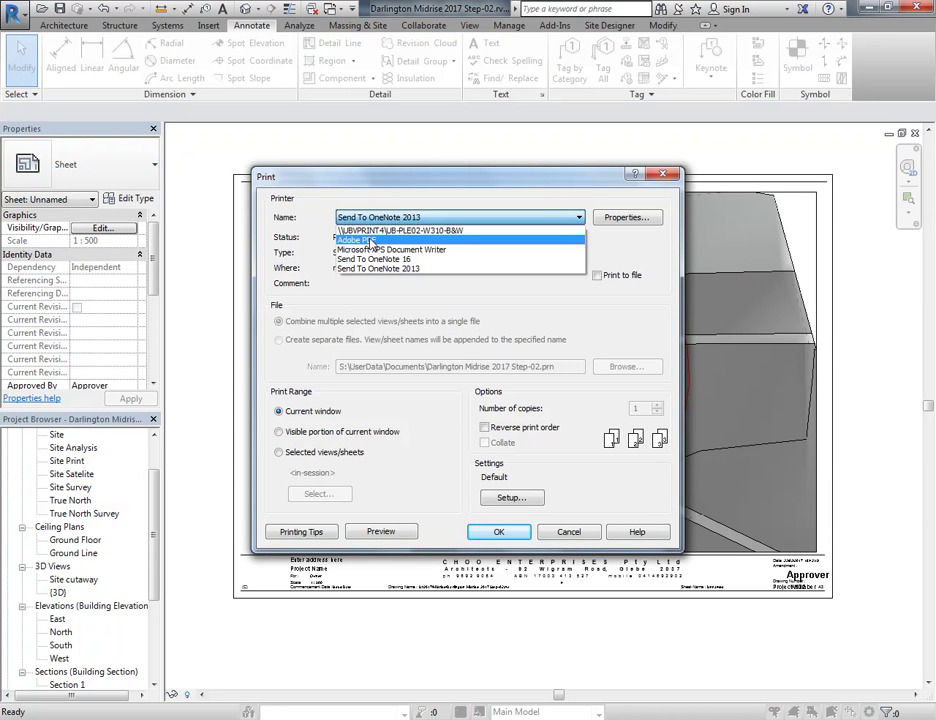
click(369, 240)
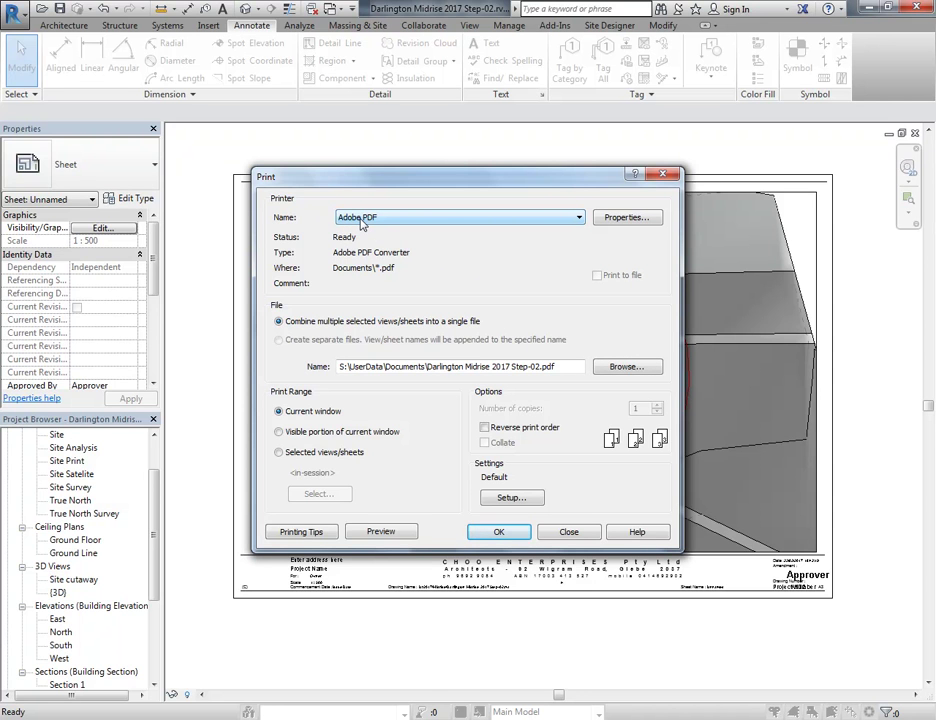
click(372, 219)
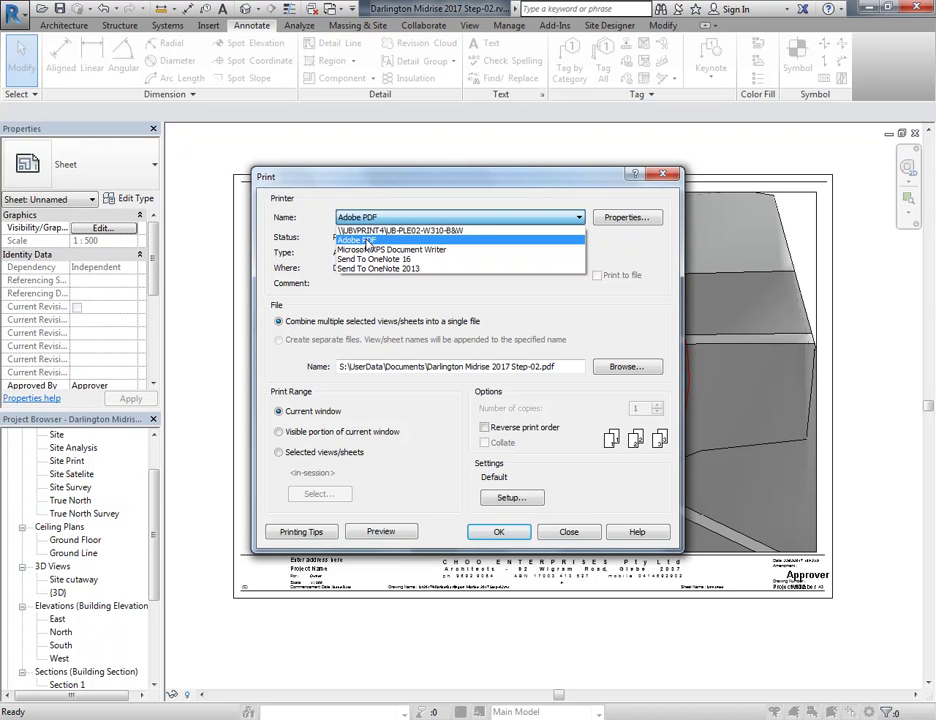
click(367, 241)
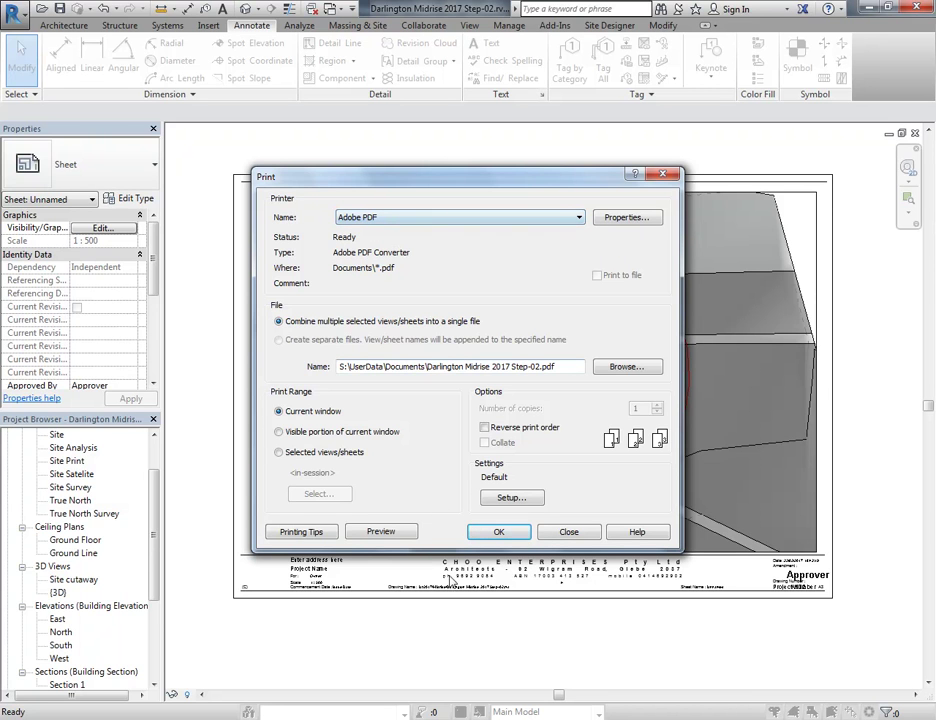
Configure the print setup for A3 paper, centred placement and a zoom of 100% size
click(512, 499)
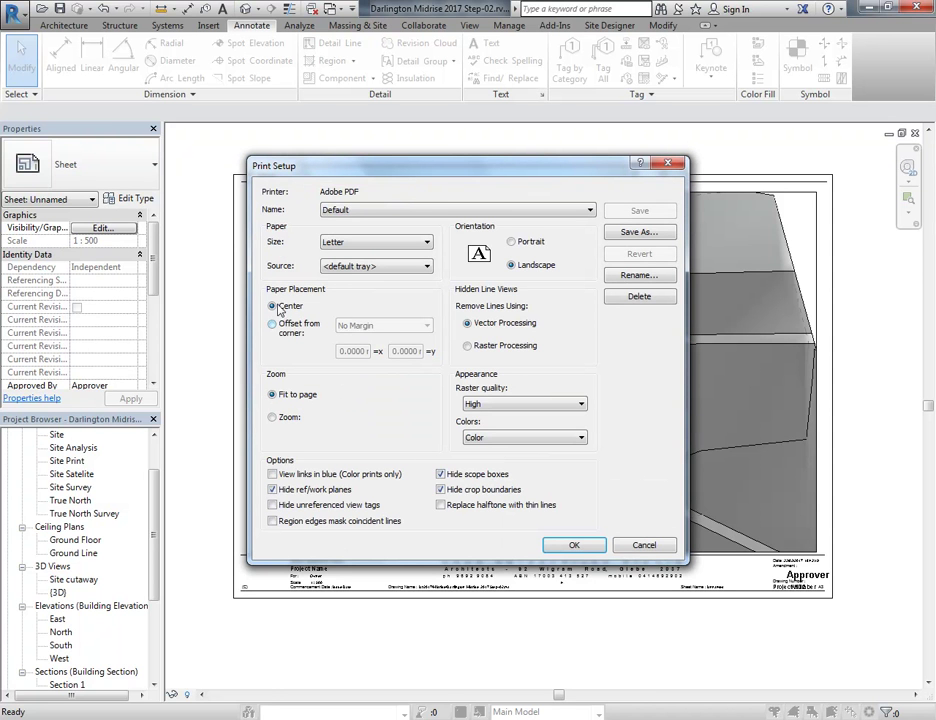
click(272, 417)
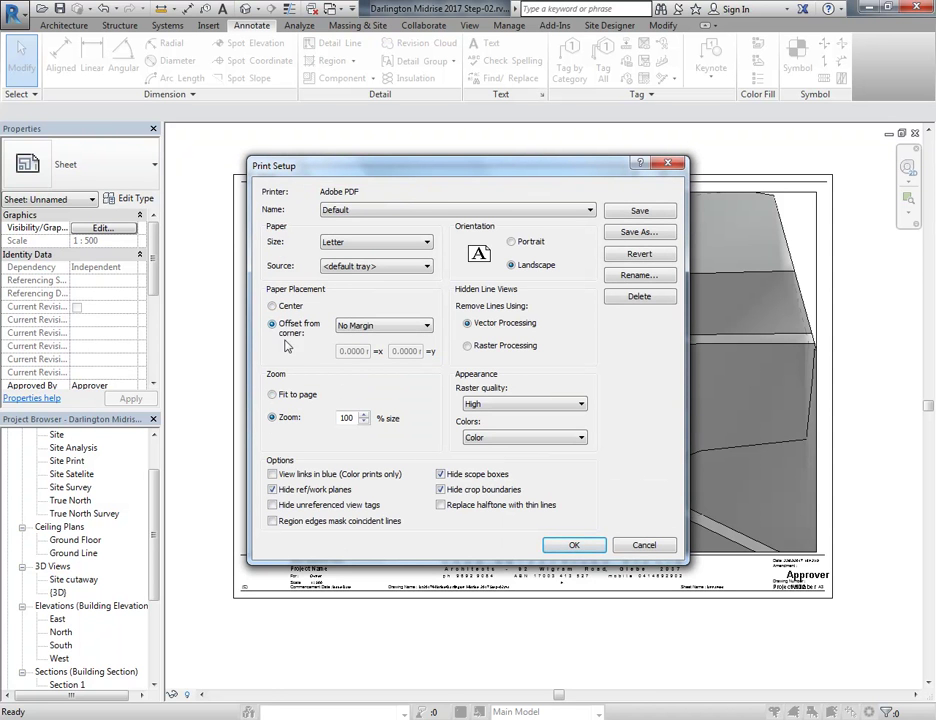
click(339, 243)
click(275, 300)
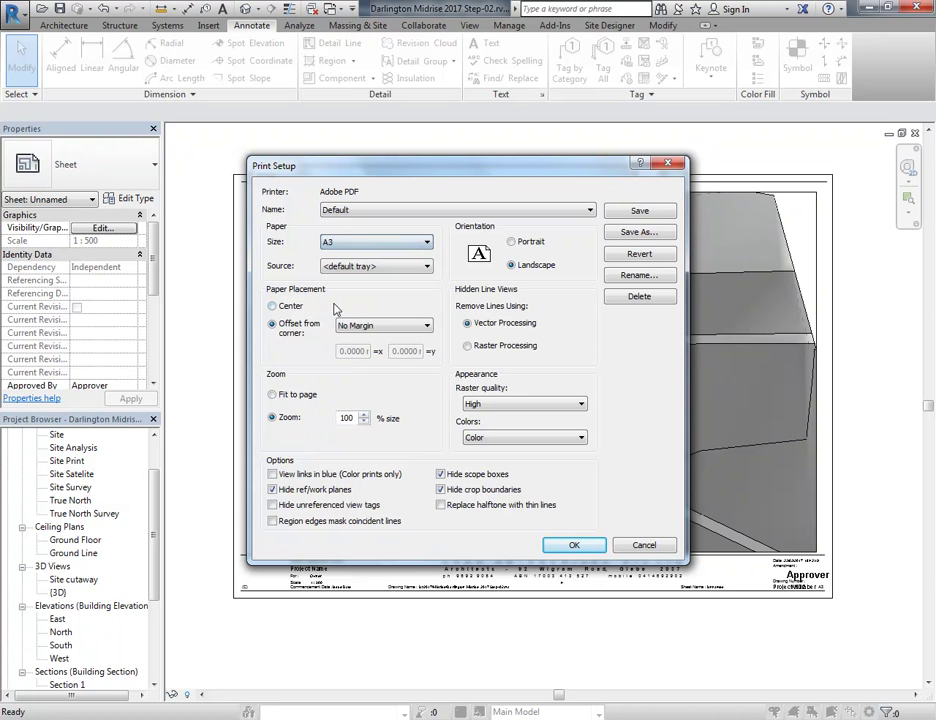
click(271, 306)
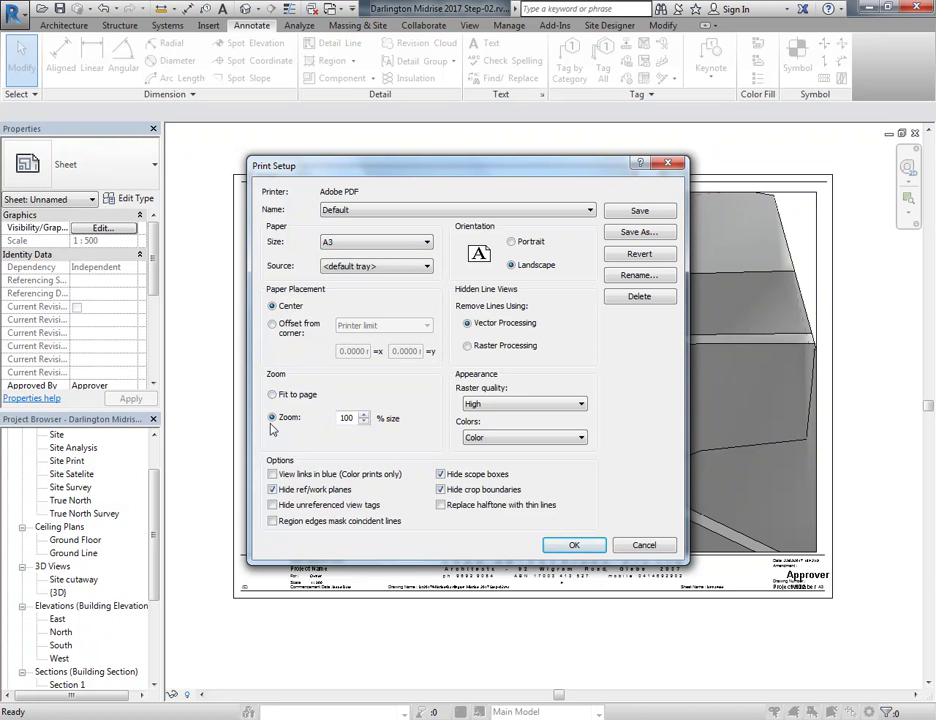
click(575, 545)
Preview the printed sheet, accepting raster printing for the shaded view, and return to the print settings
click(380, 535)
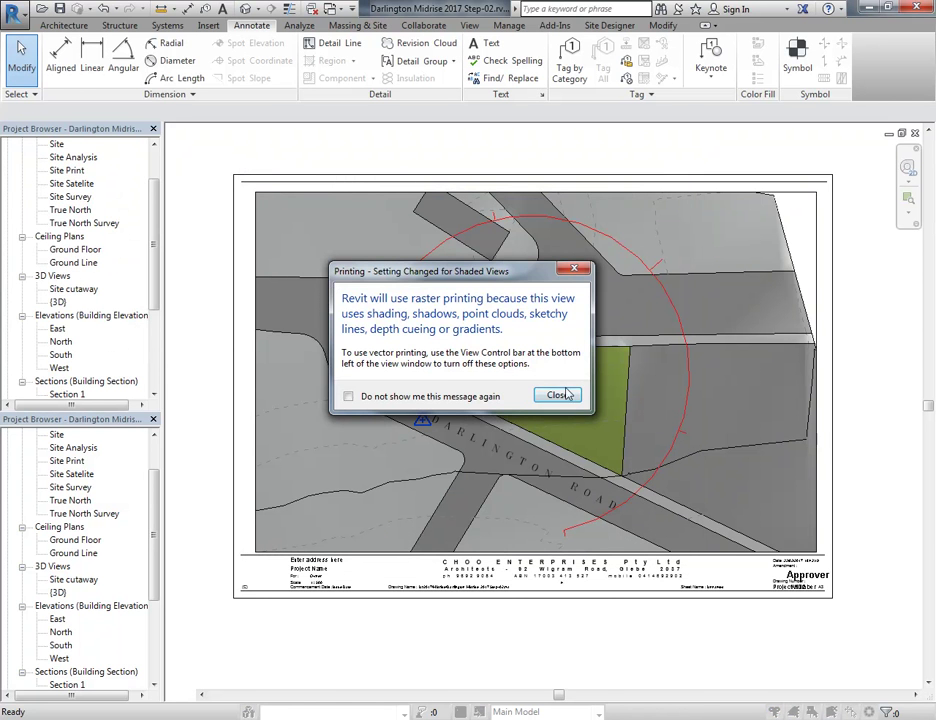
key(Return)
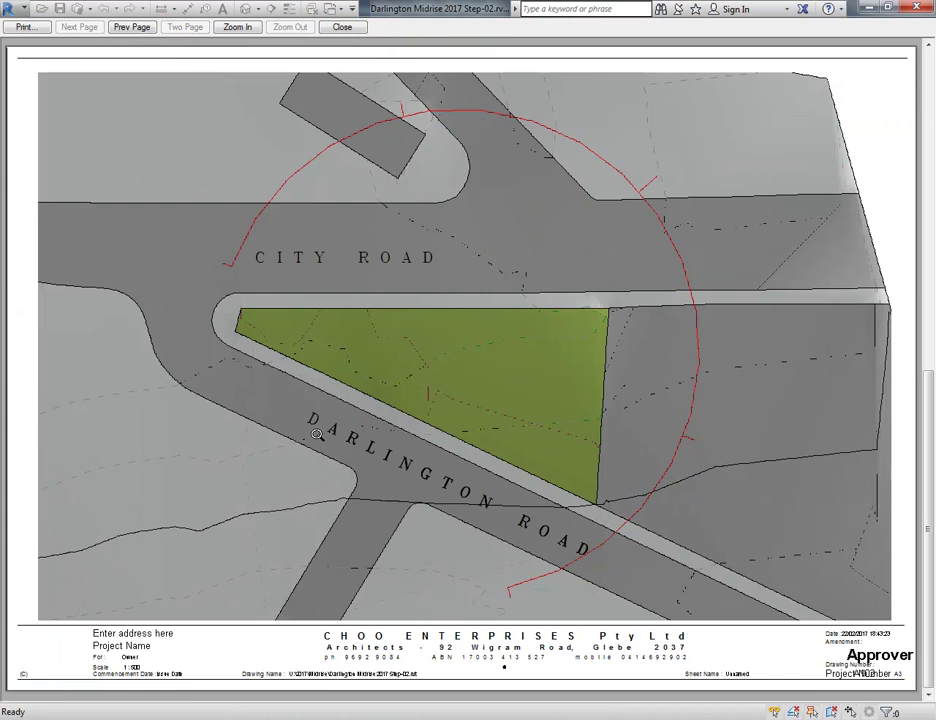
click(25, 27)
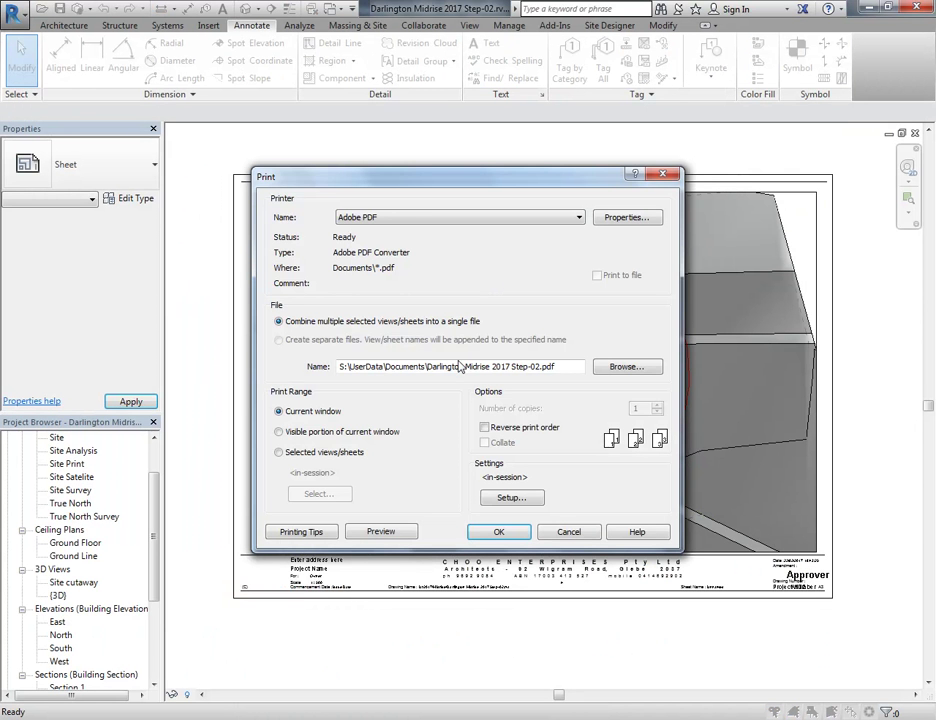
Print the sheet to PDF, saving it as "Darlington Midrise 2017 Site Analysis Setup 01" in the personally named folder under Documents
click(497, 531)
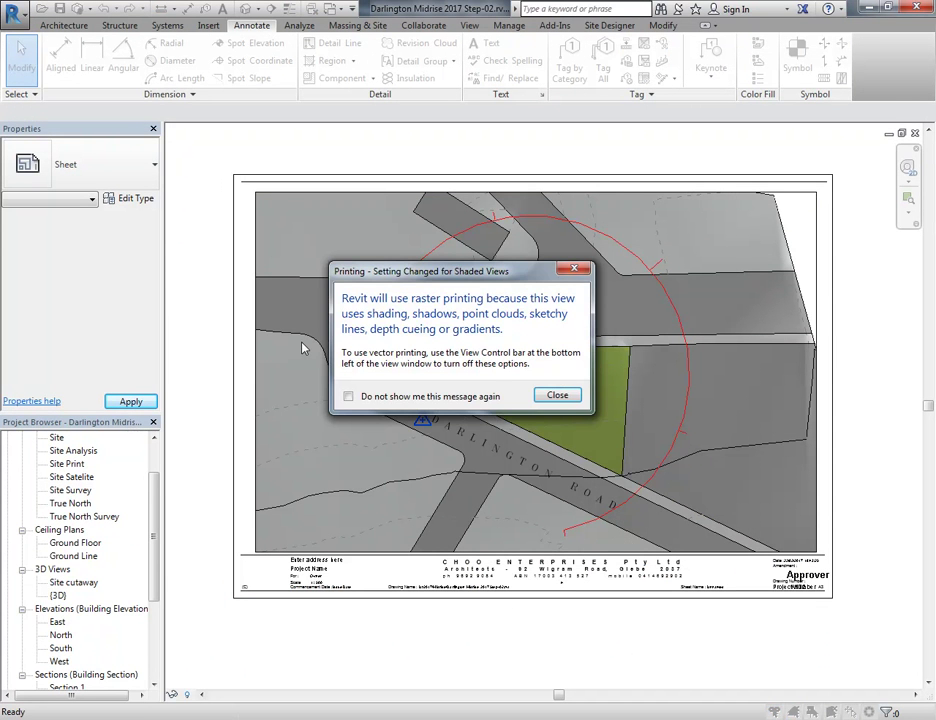
click(557, 393)
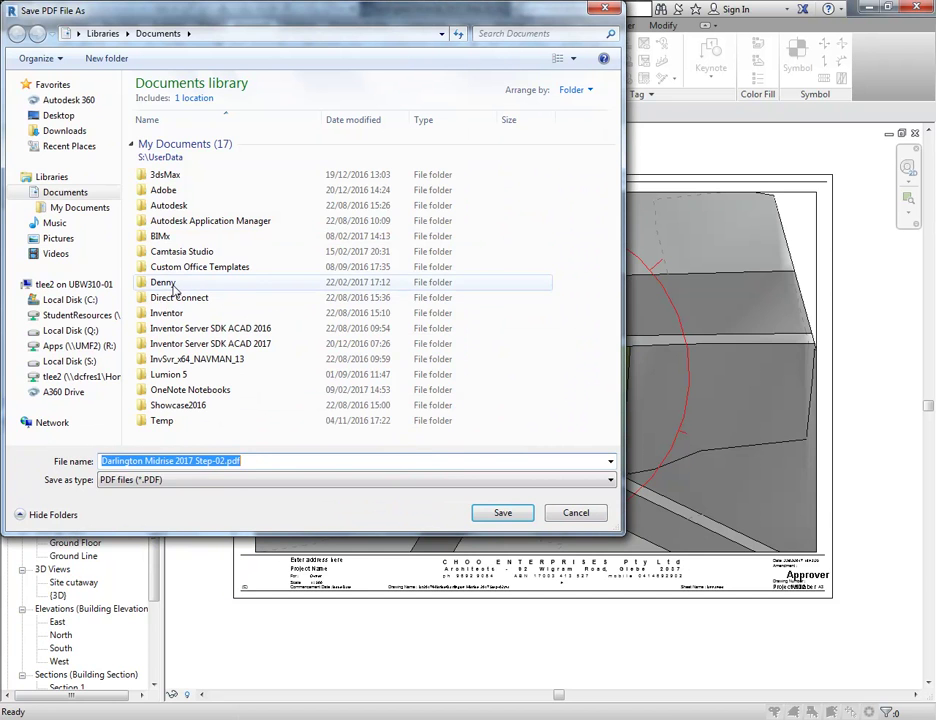
click(174, 287)
double_click(174, 287)
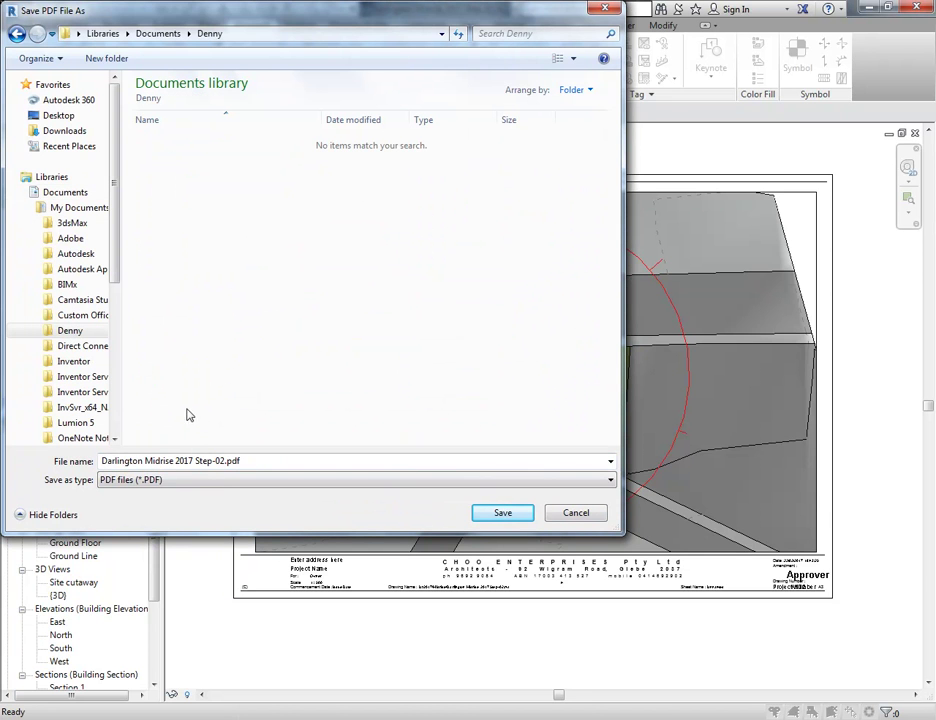
click(178, 459)
drag(194, 460, 300, 457)
text(Site)
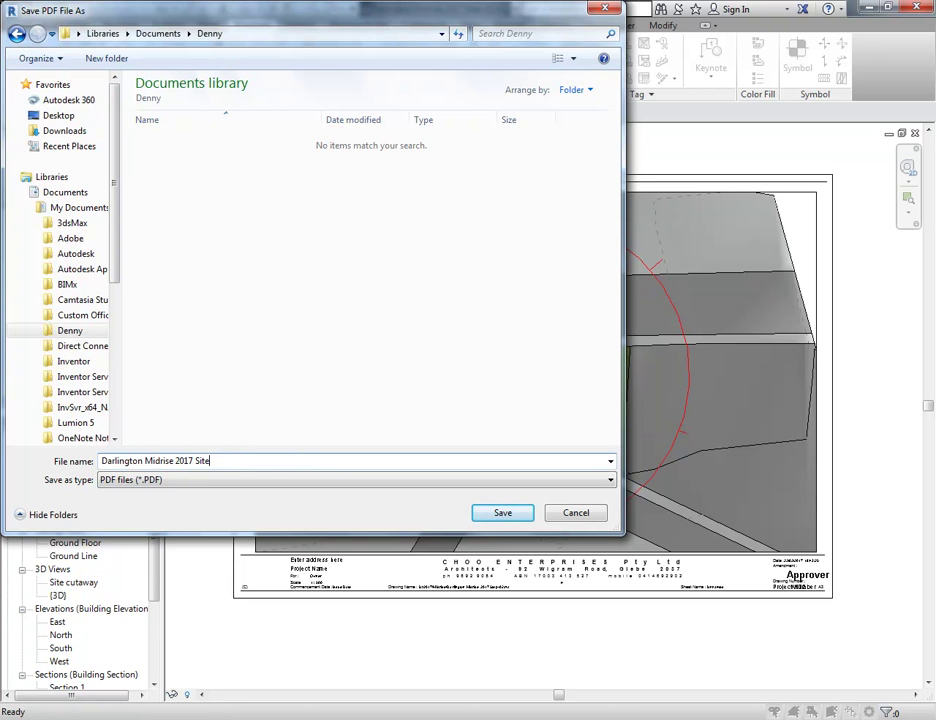
text( Analysis Setp 01)
click(255, 461)
text(u)
click(502, 512)
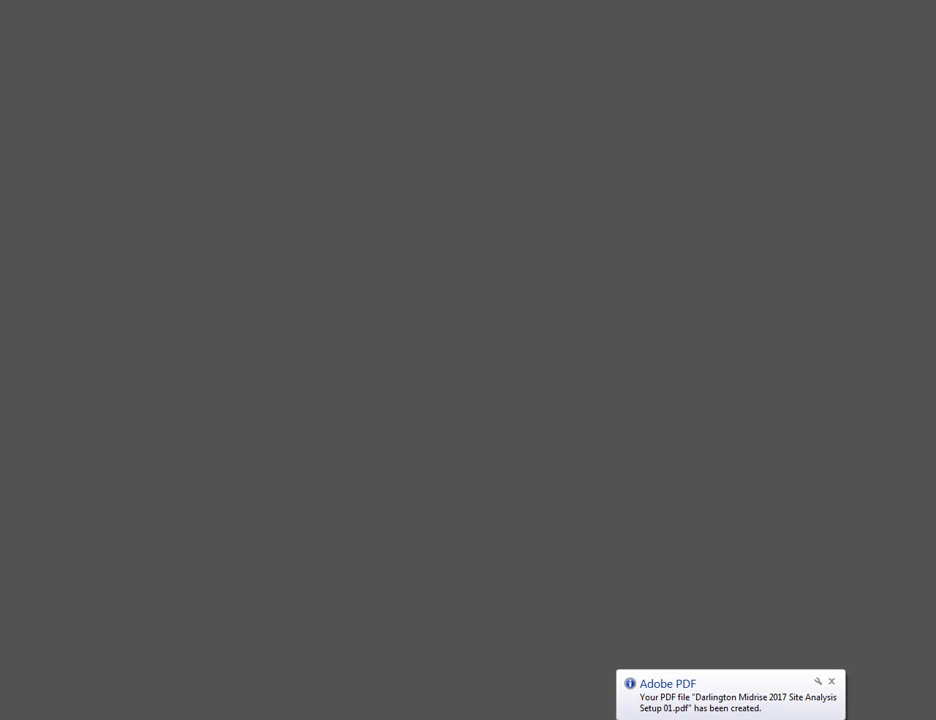
Dismiss the PDF notification and cancel the assistive-technology reading options in Acrobat Reader
click(831, 681)
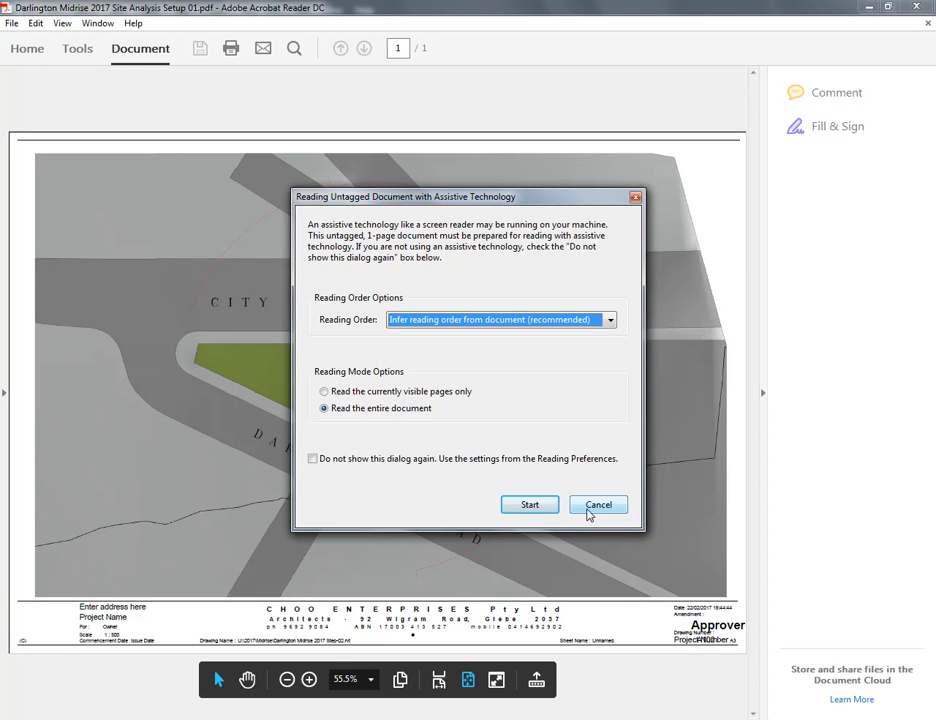
click(596, 505)
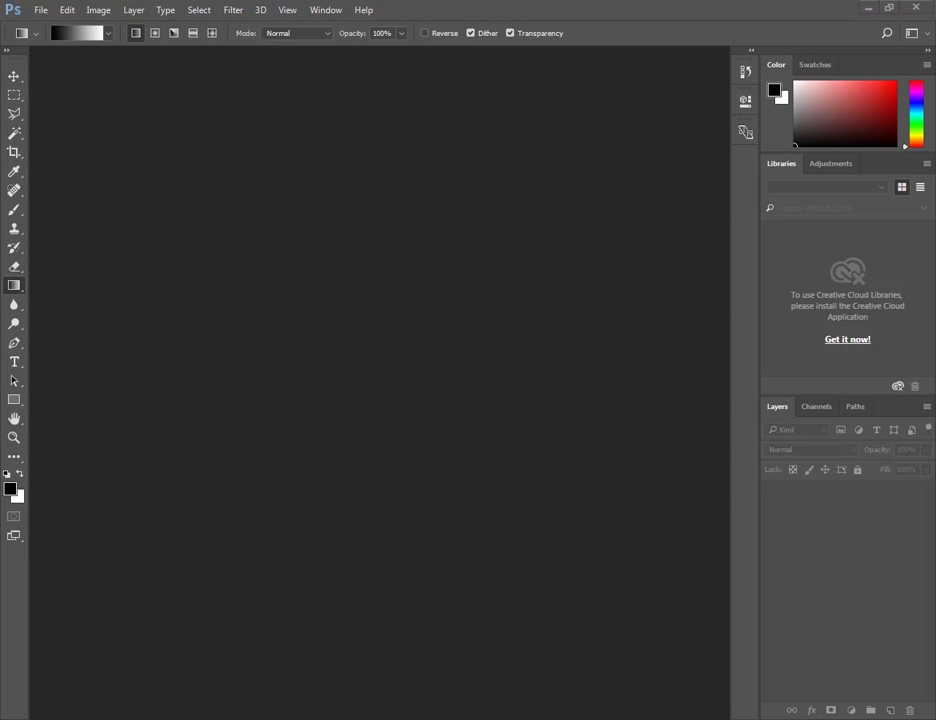
Switch to Photoshop and open Darlington Midrise 2017 Site Analysis Setup 01.pdf from the personally named Documents folder
click(40, 9)
click(52, 40)
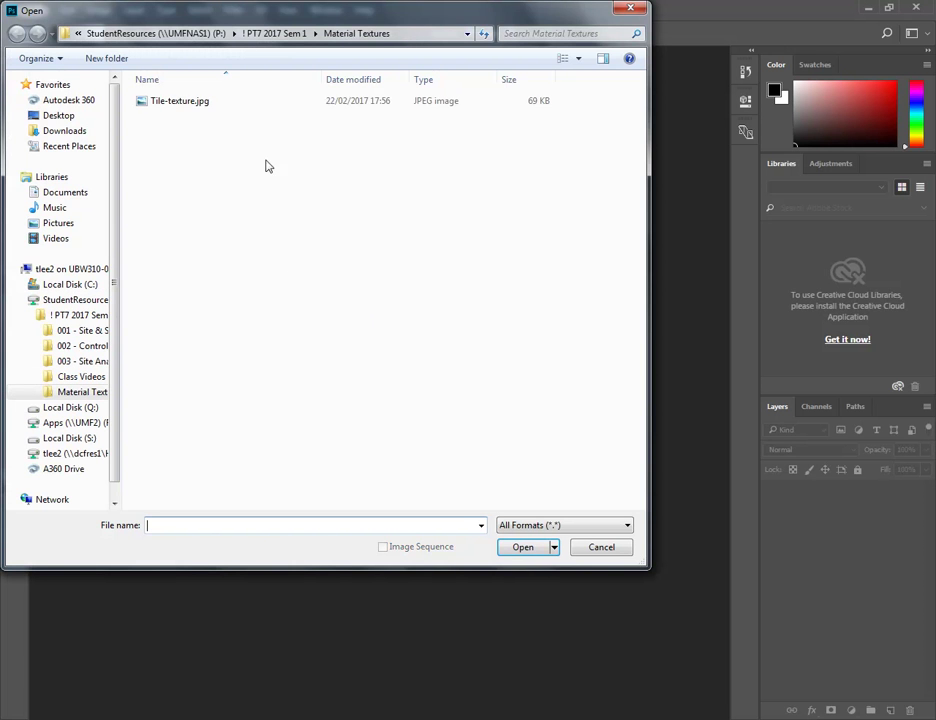
click(75, 193)
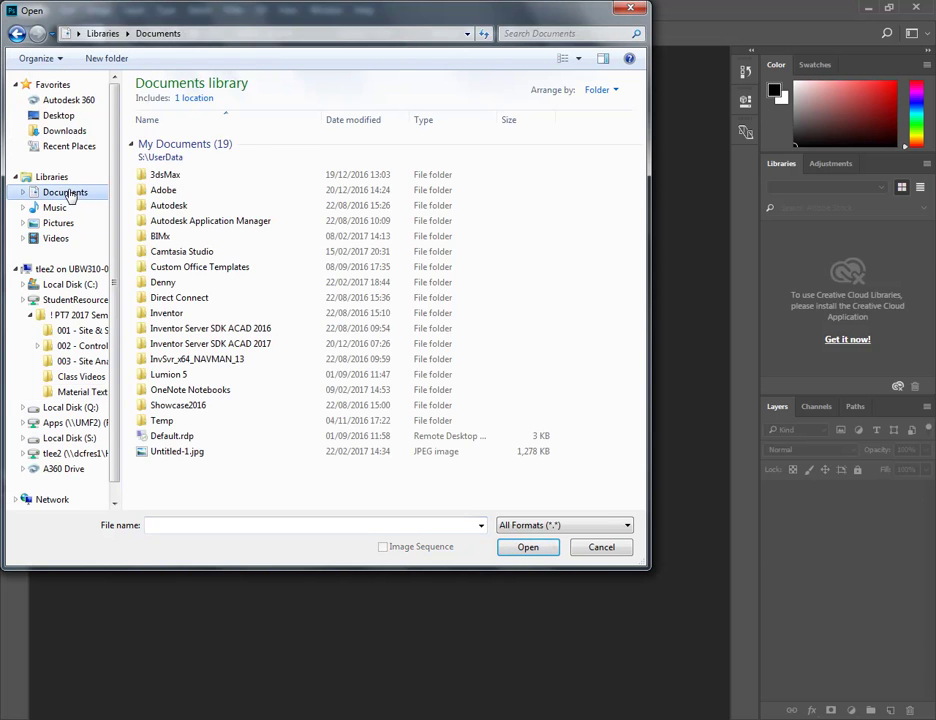
double_click(162, 284)
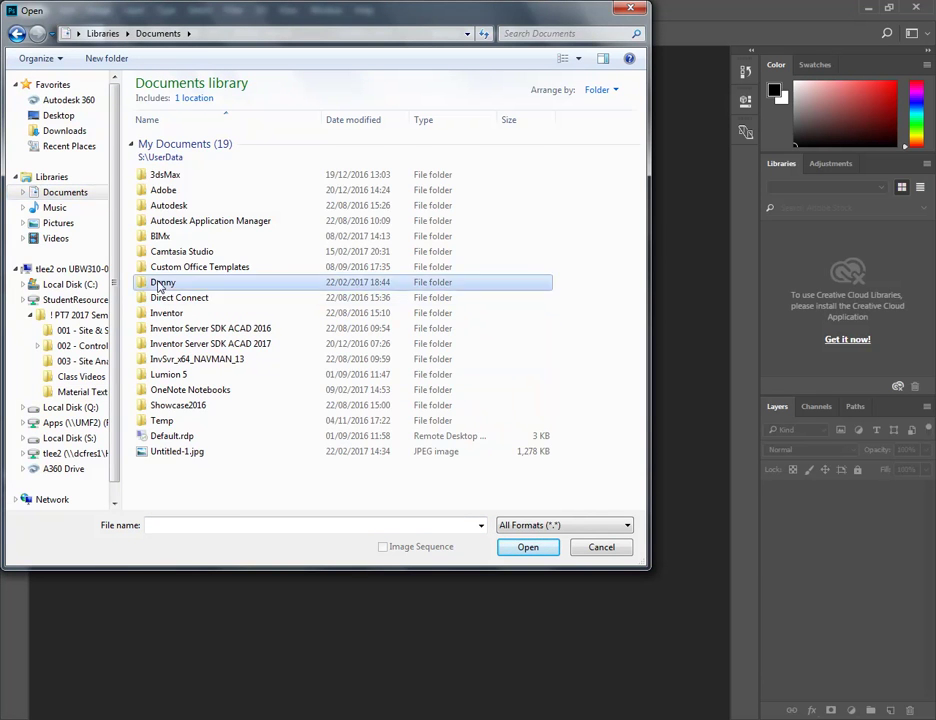
click(180, 143)
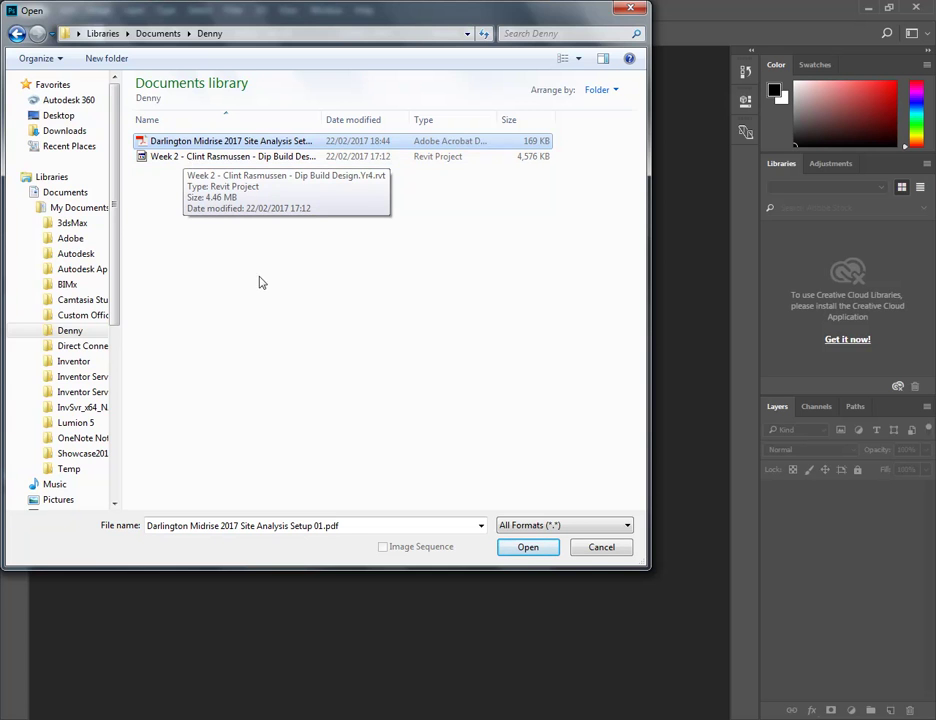
click(528, 547)
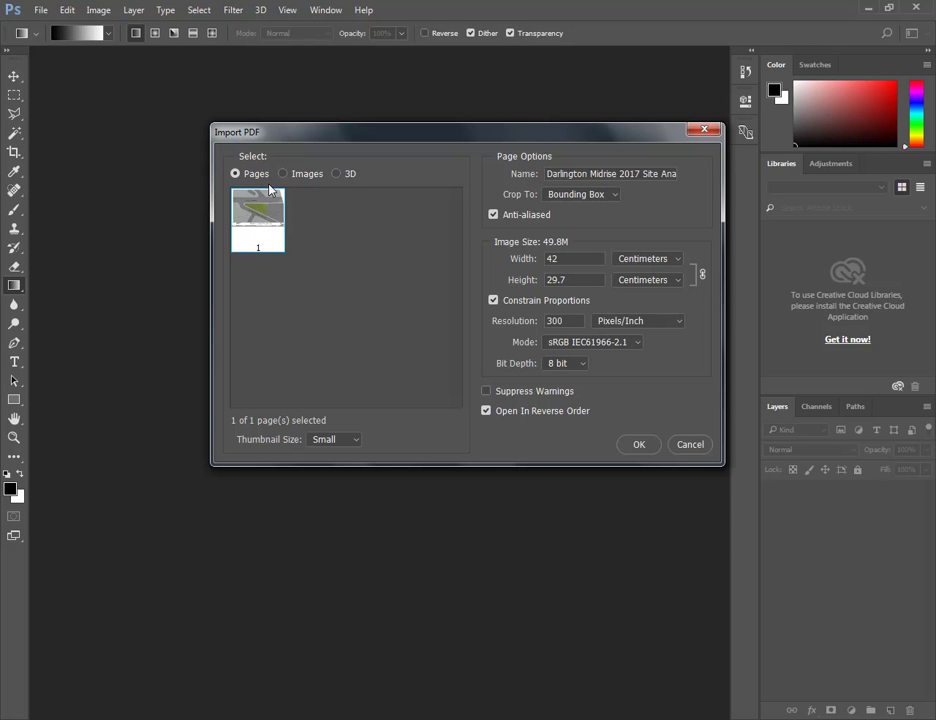
Import the PDF's page as an image at a resolution of 300 pixels/inch
click(572, 320)
double_click(553, 321)
click(571, 320)
click(639, 444)
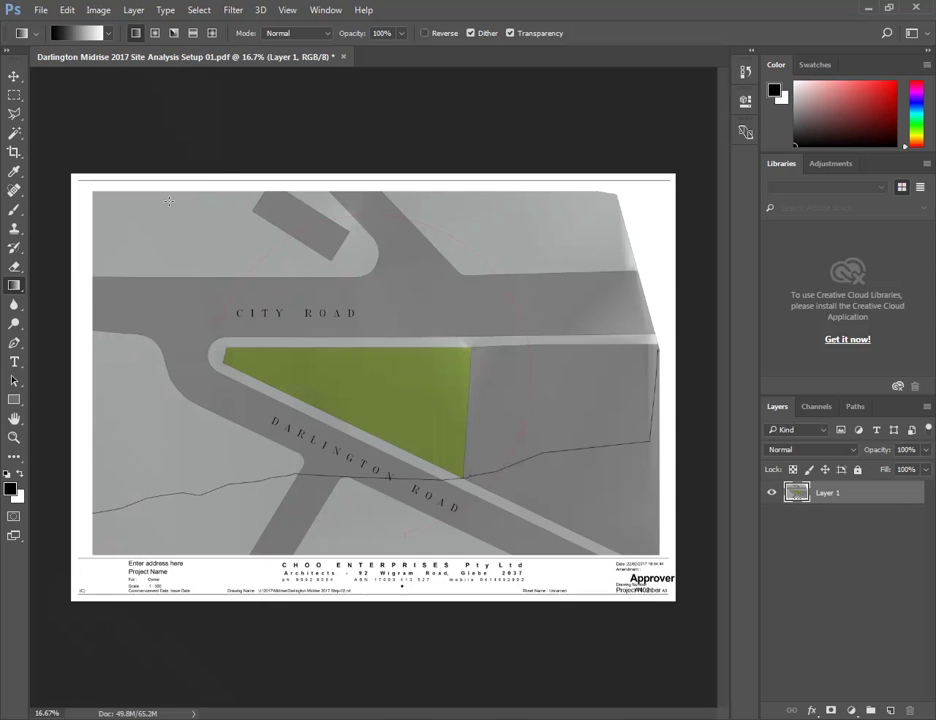
Examine the Darlington Road lettering up close in the imported image, and compare it with the sheet in Revit
alt+scroll(343, 474, up, 15)
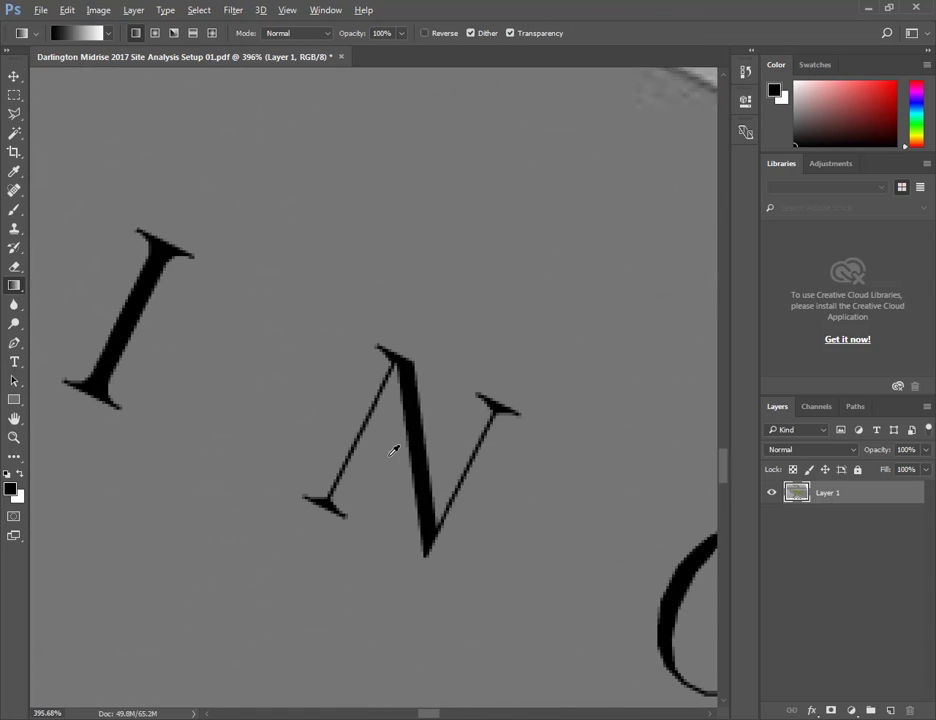
alt+scroll(393, 451, up, 2)
alt+scroll(393, 451, up, 5)
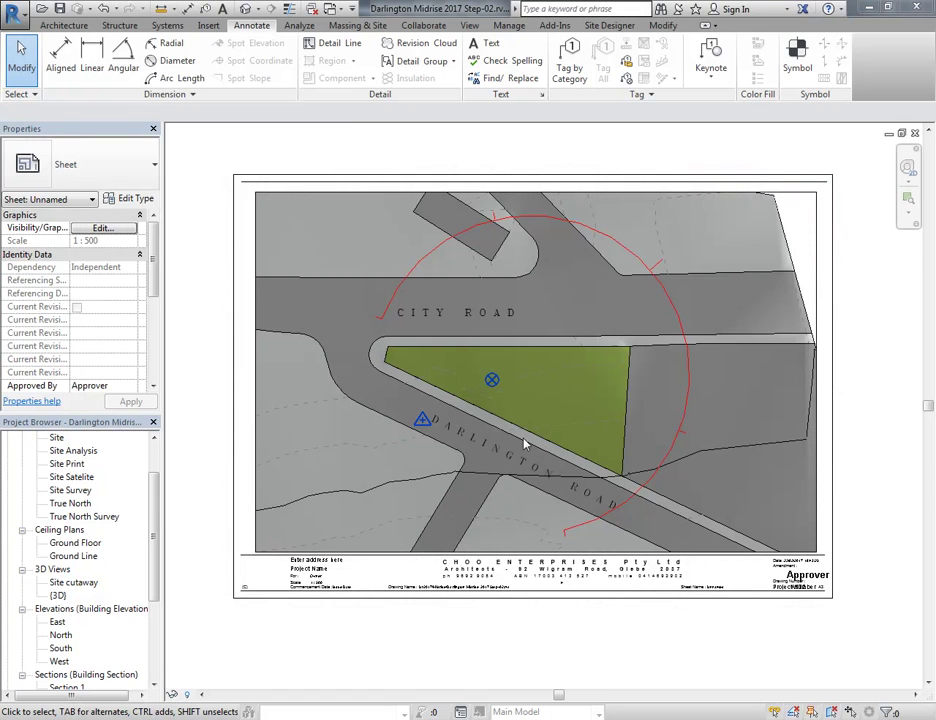
scroll(518, 474, up, 10)
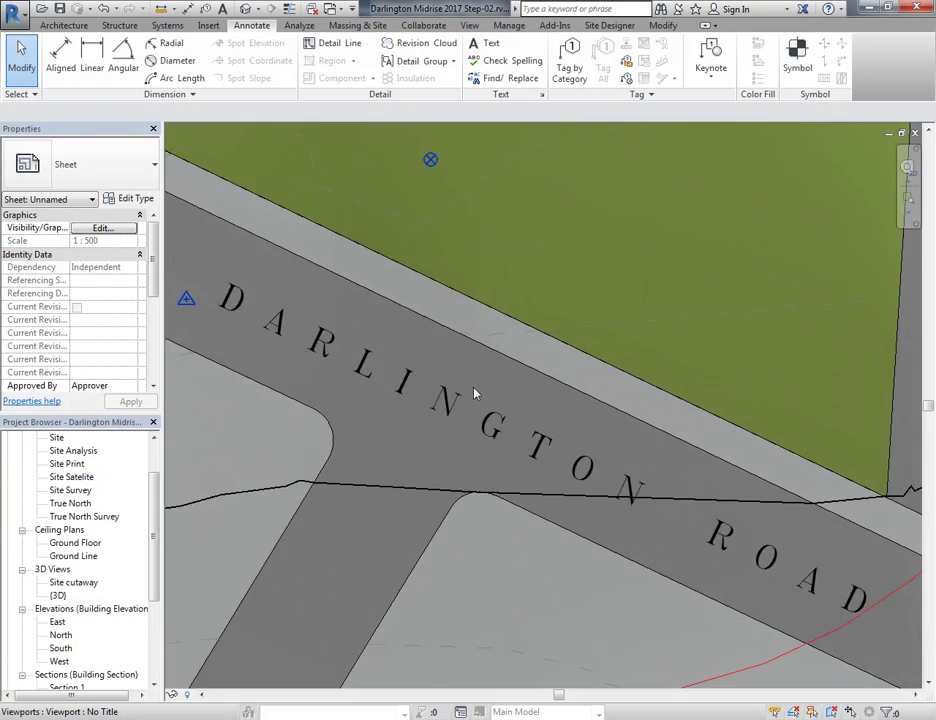
Examine the edges of the DARLINGTON ROAD lettering up close on the Revit sheet, and compare them with the rasterised PDF in Photoshop
scroll(460, 418, up, 4)
scroll(460, 418, down, 2)
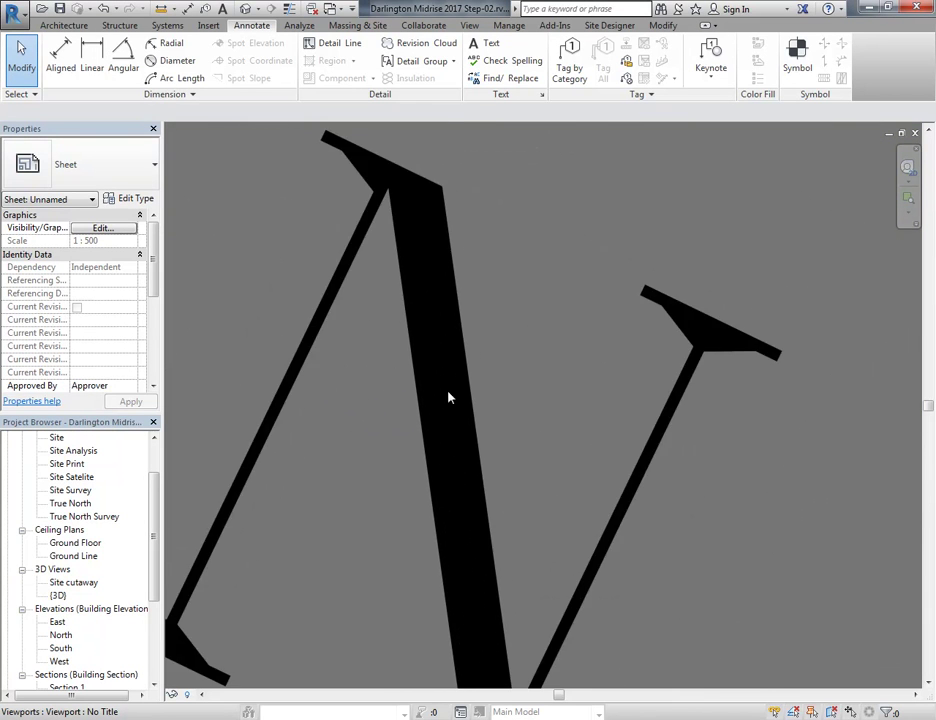
scroll(456, 289, up, 2)
scroll(460, 290, up, 4)
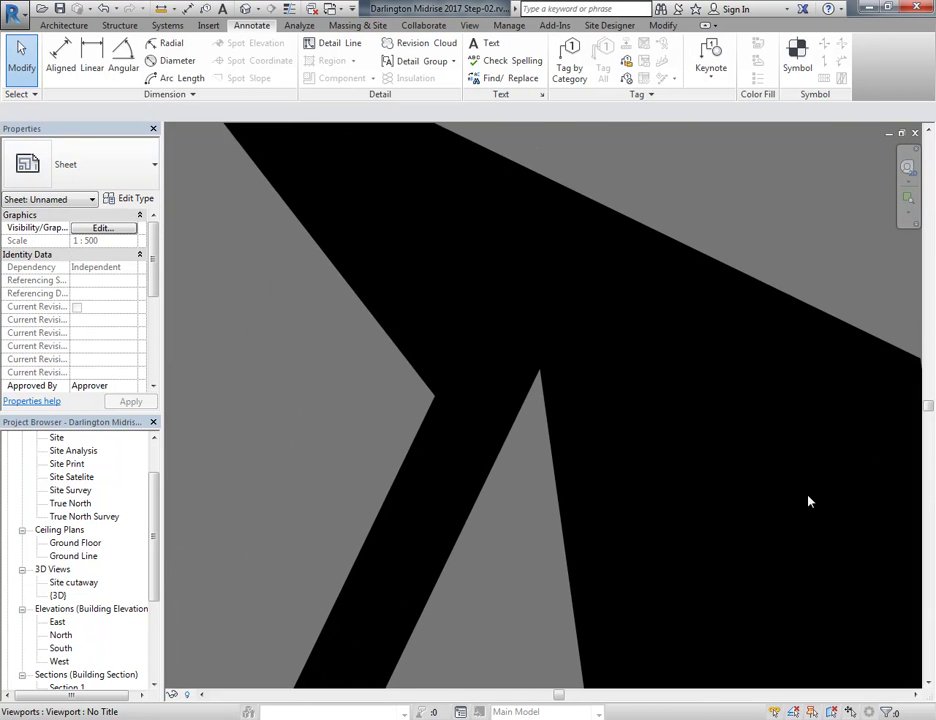
scroll(474, 320, up, 1)
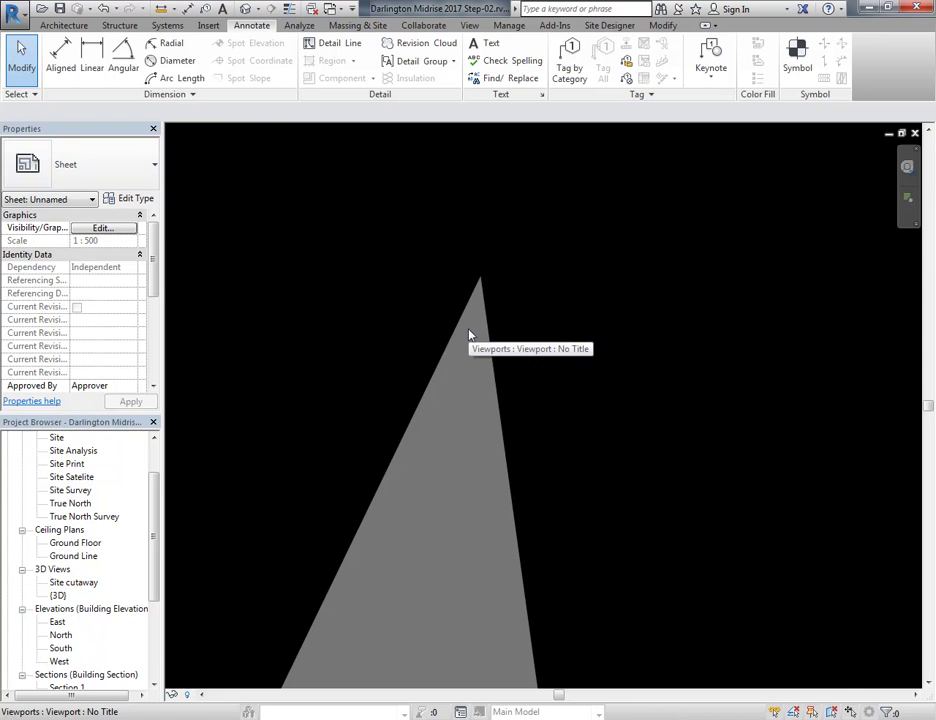
scroll(469, 334, down, 5)
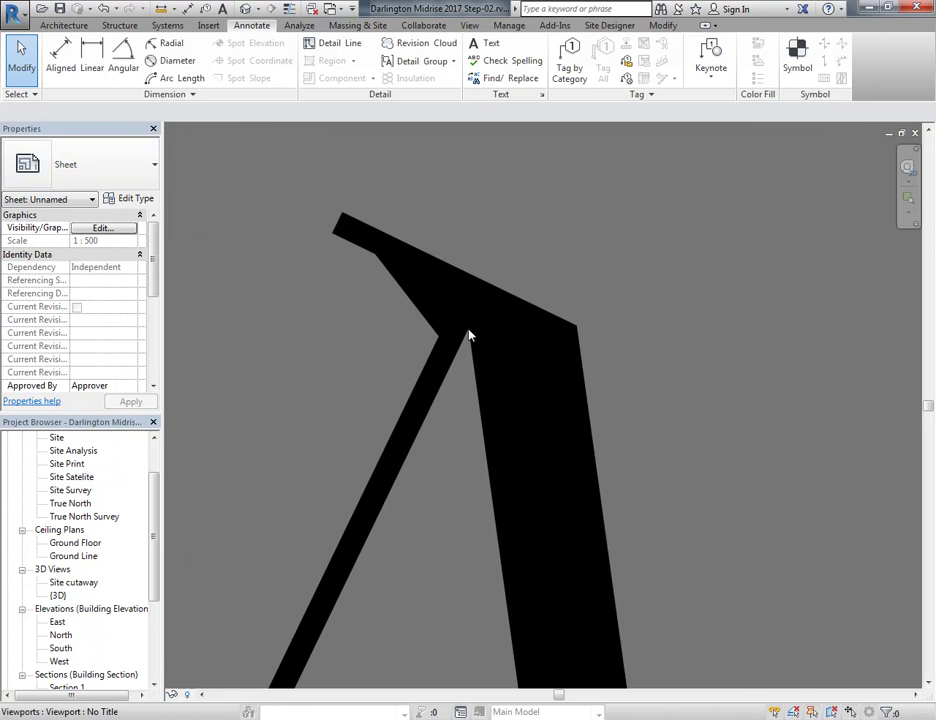
scroll(467, 336, down, 2)
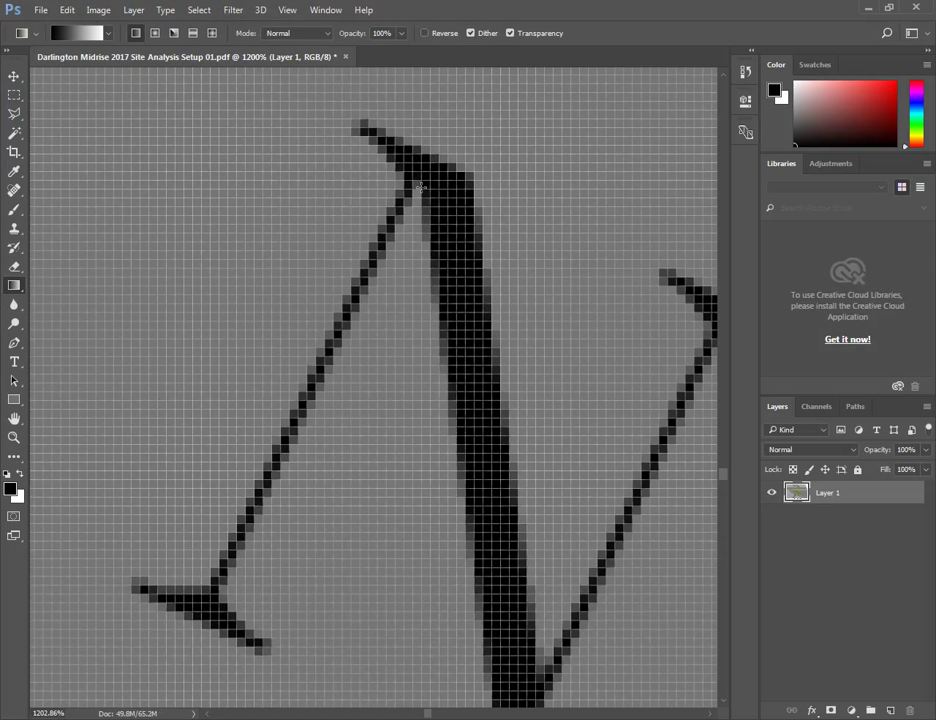
alt+scroll(420, 188, down, 10)
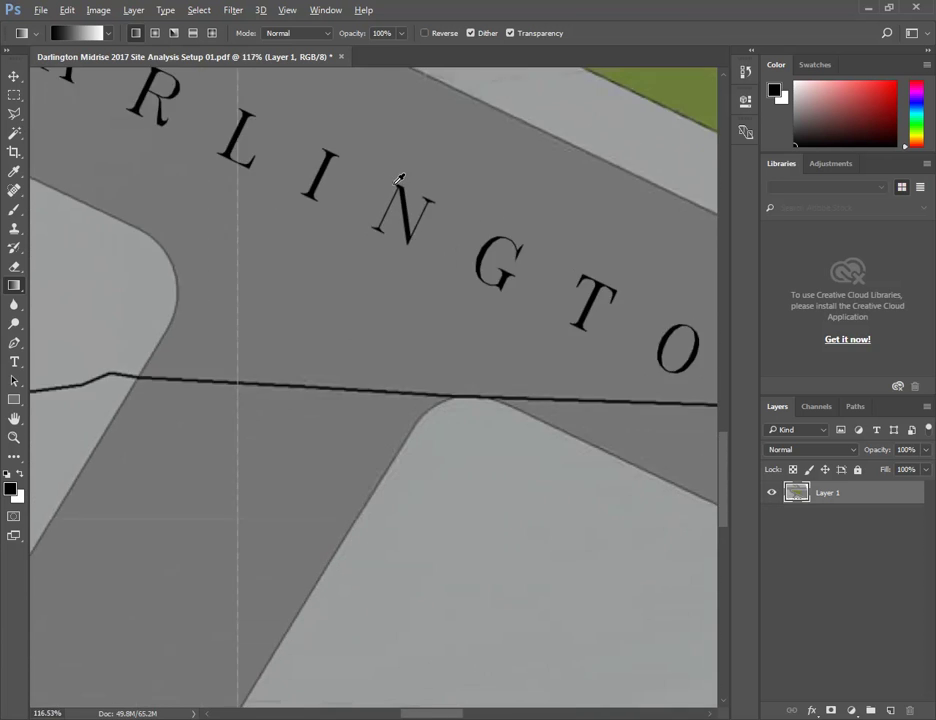
alt+scroll(398, 178, down, 6)
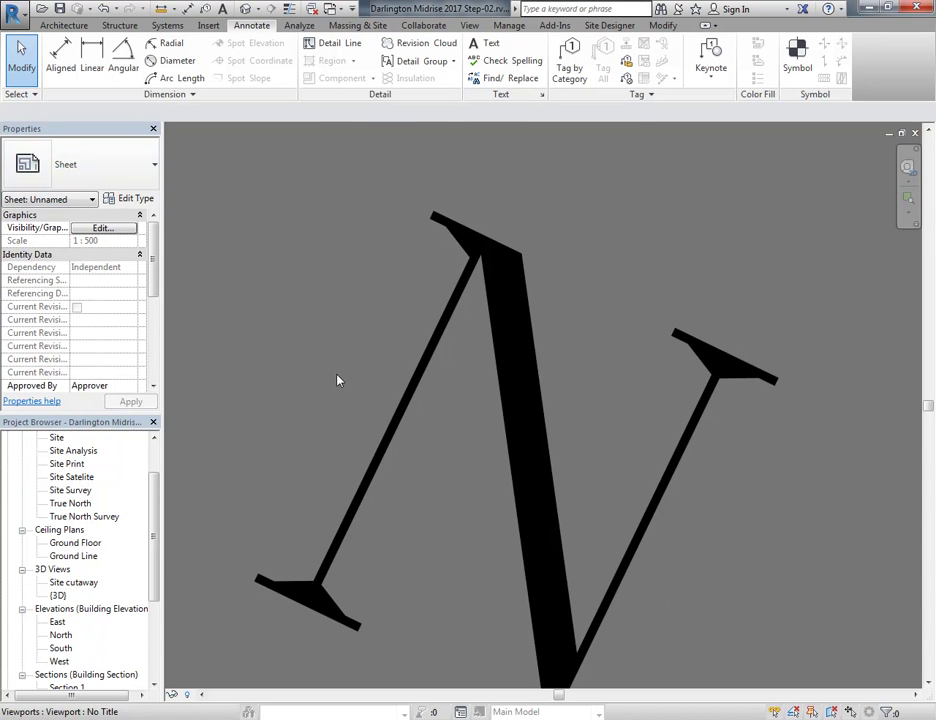
Back in Revit, activate the site analysis viewport on the sheet, set its visual style to Hidden Line, and deactivate the view
scroll(338, 380, down, 10)
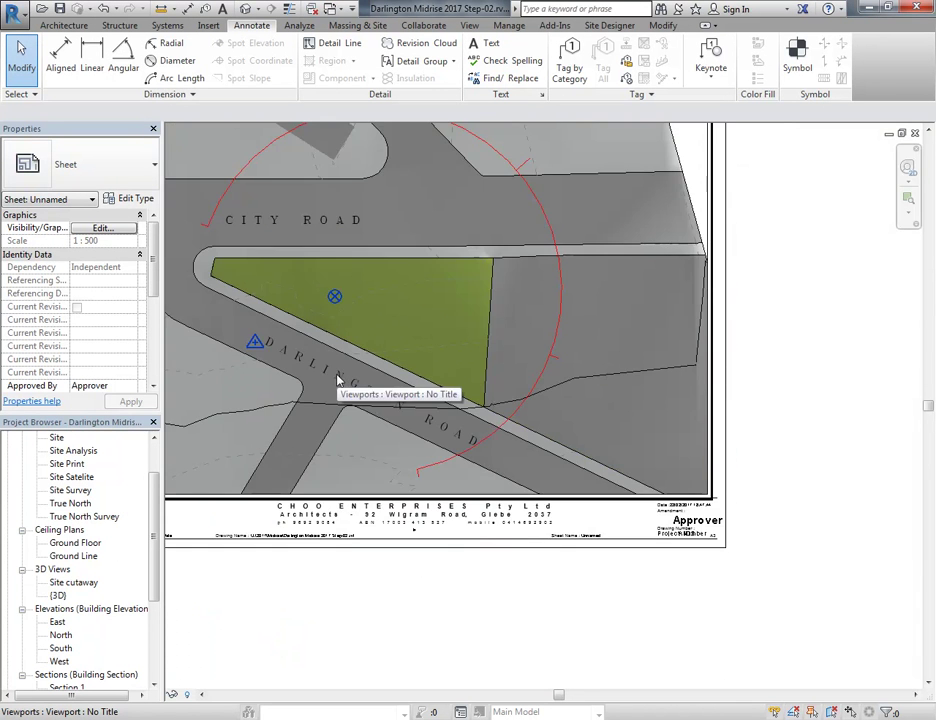
scroll(432, 451, up, 5)
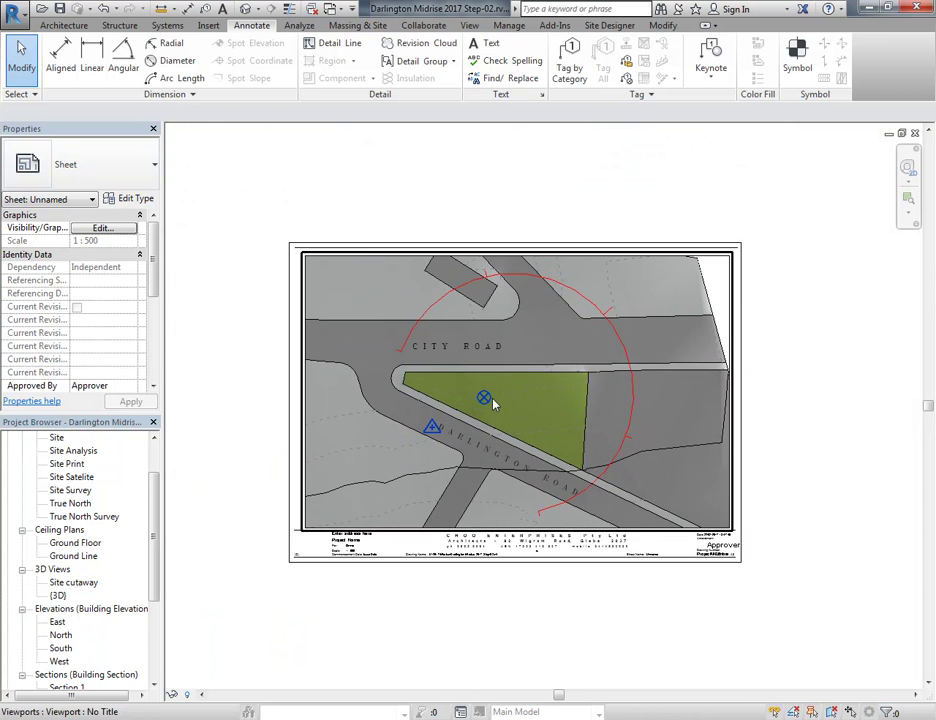
right_click(430, 387)
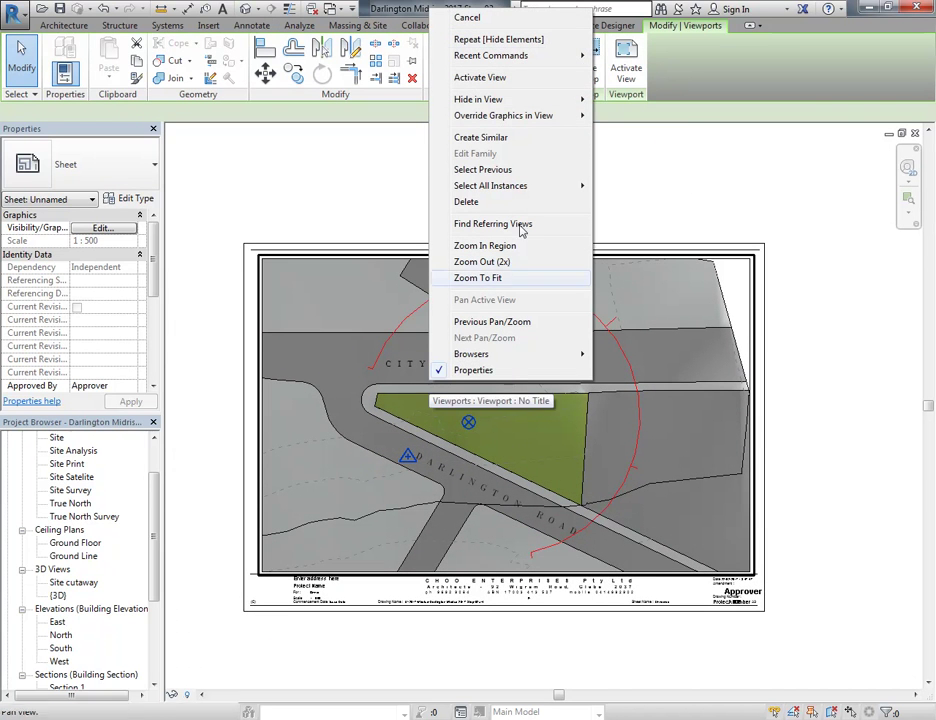
click(489, 86)
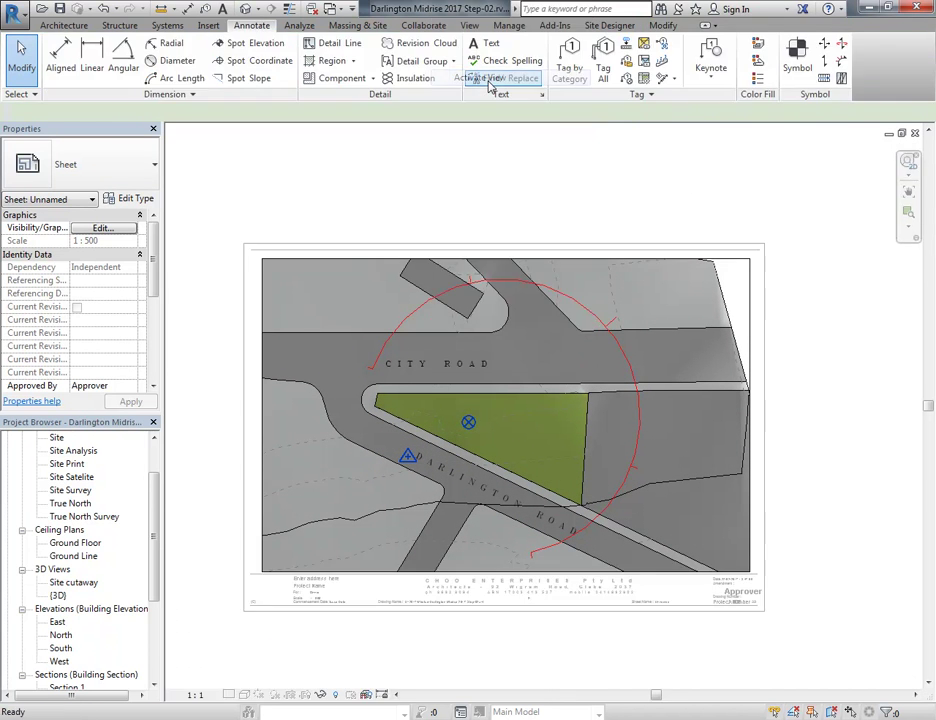
click(244, 694)
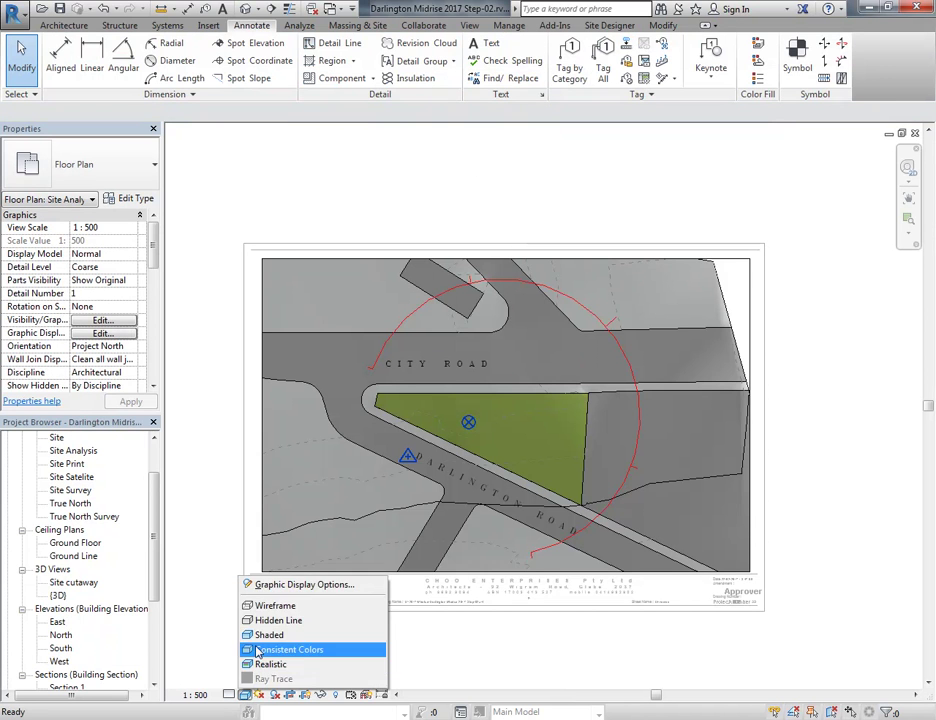
click(292, 616)
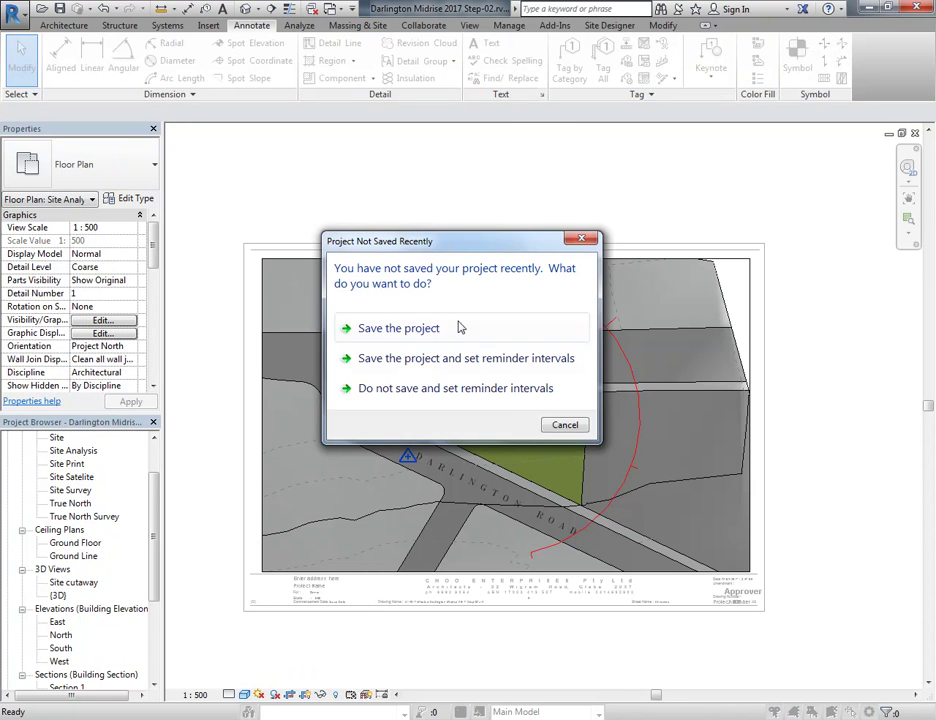
click(563, 425)
right_click(323, 285)
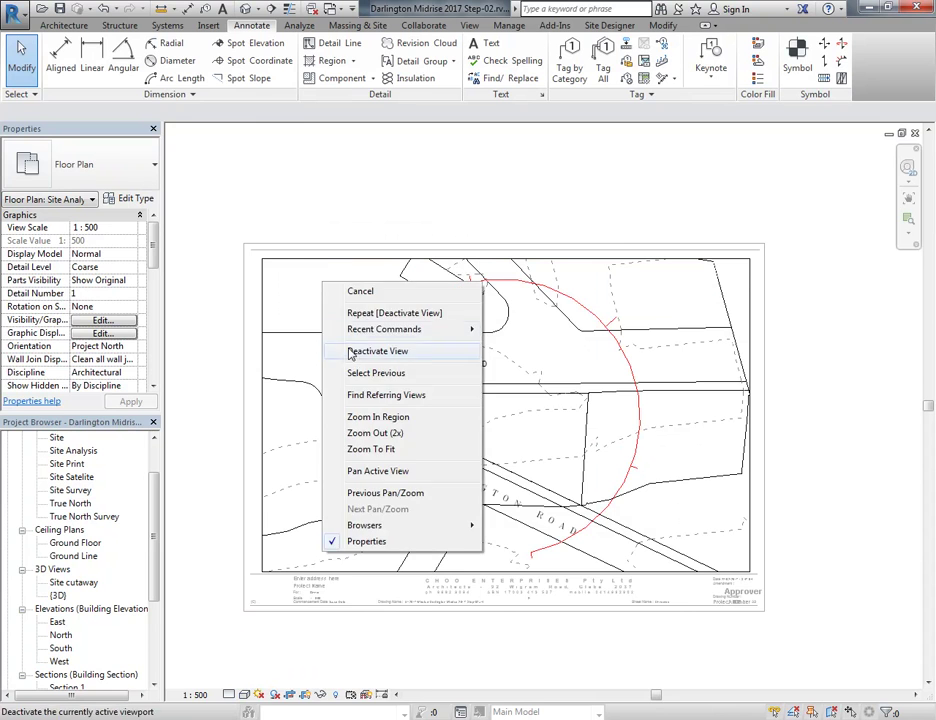
click(370, 412)
Print the sheet's current window to Adobe PDF, saving it as Darlington Midrise 2017 Site Analysis Setup 02.pdf in the Denny folder
click(12, 10)
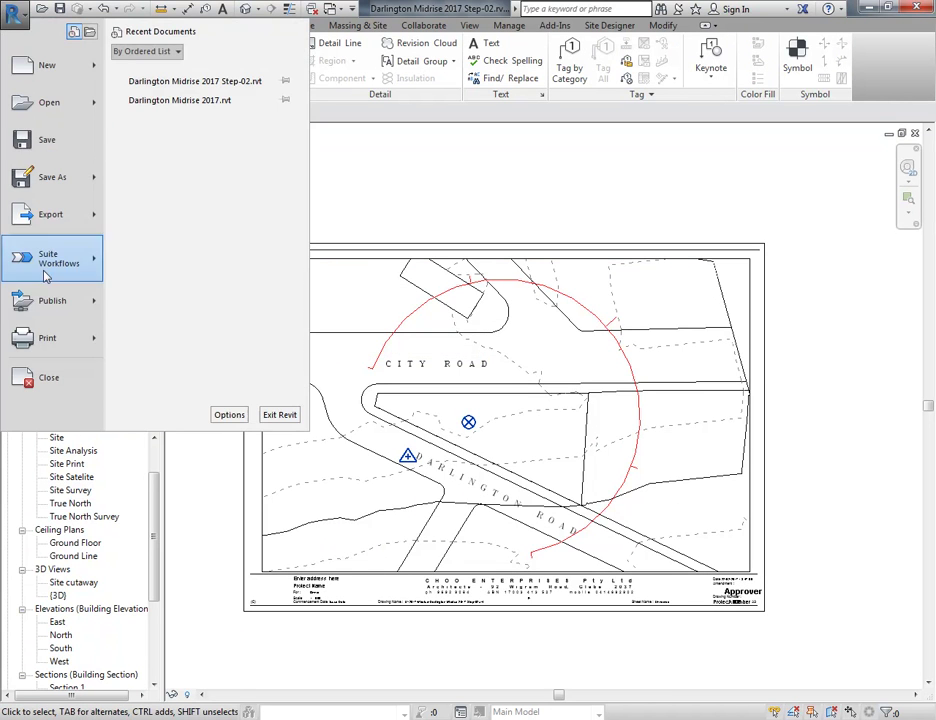
click(46, 334)
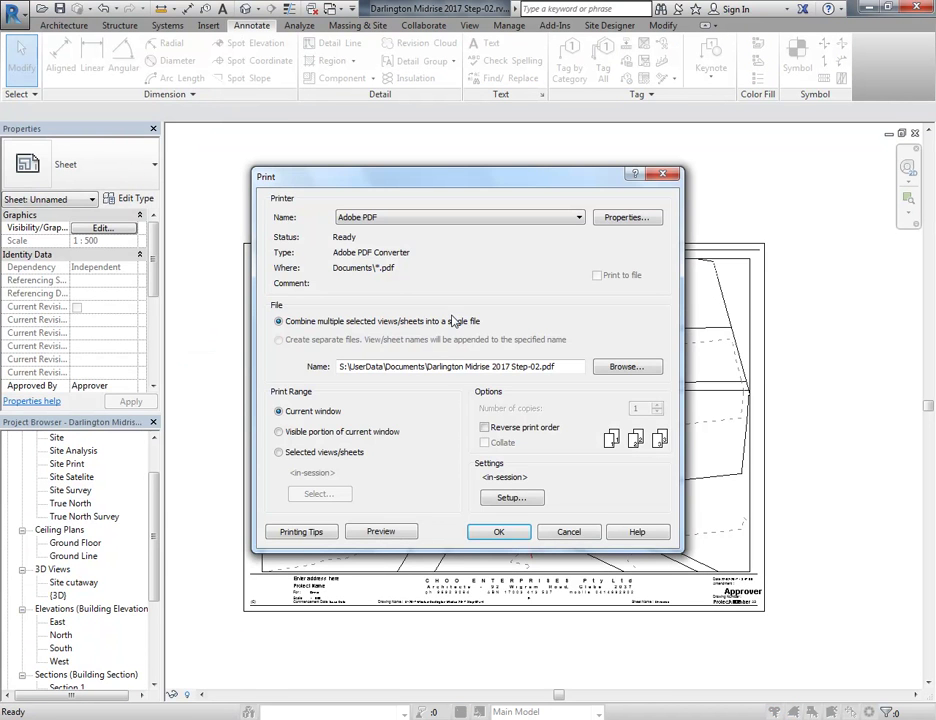
click(502, 531)
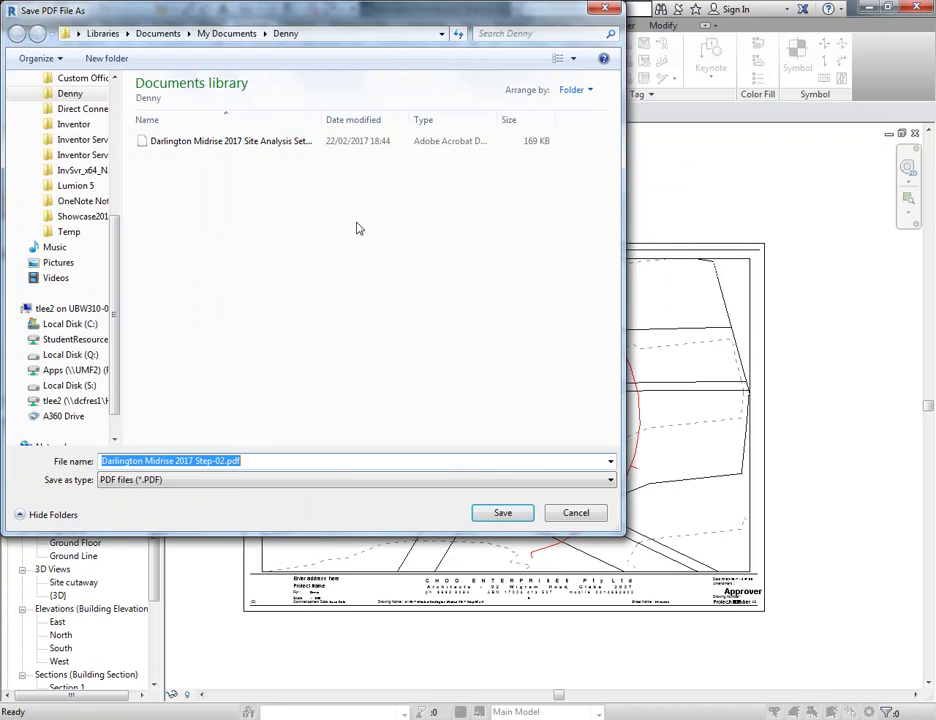
click(353, 141)
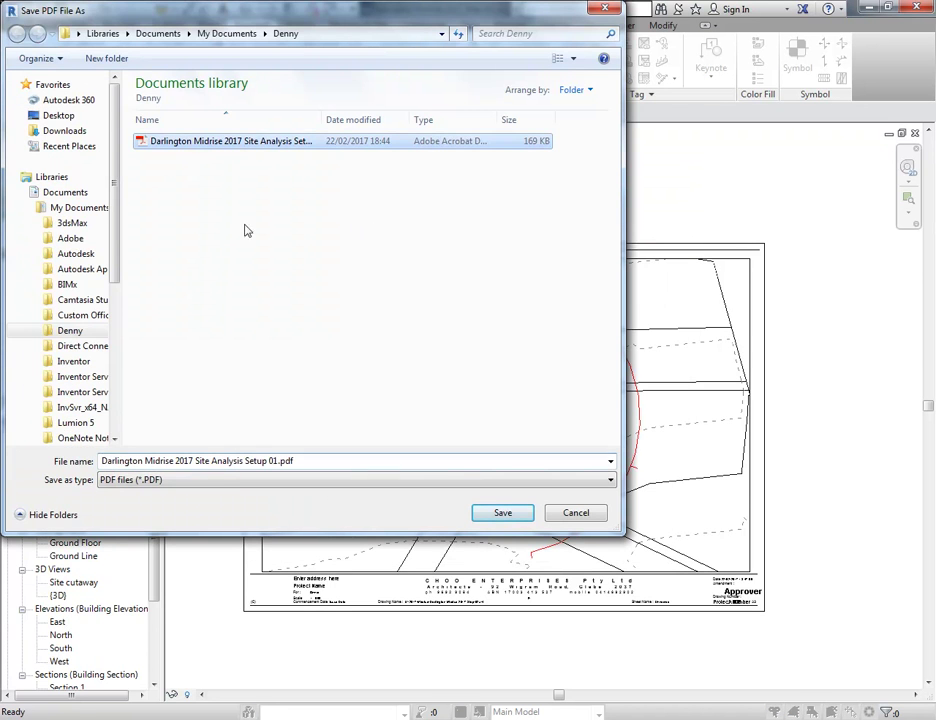
triple_click(239, 461)
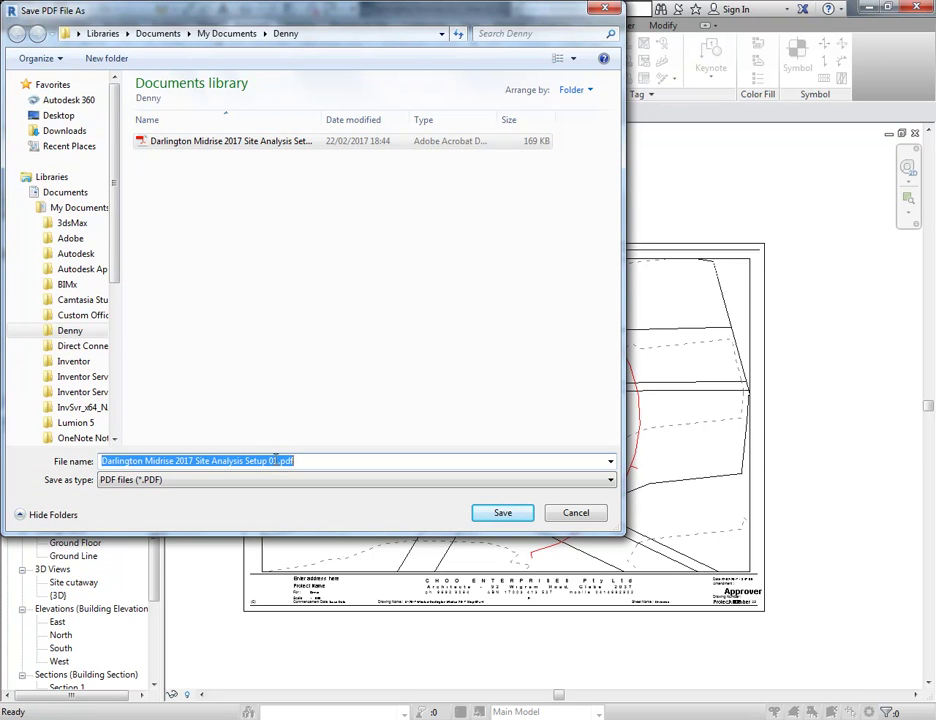
click(271, 461)
key(Delete)
text(2)
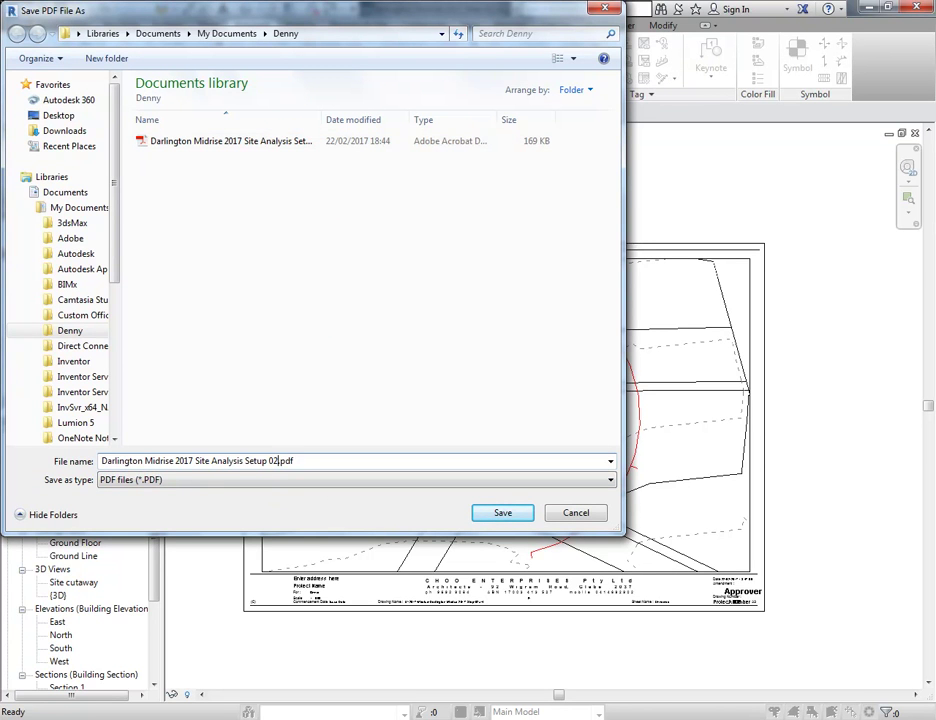
click(503, 510)
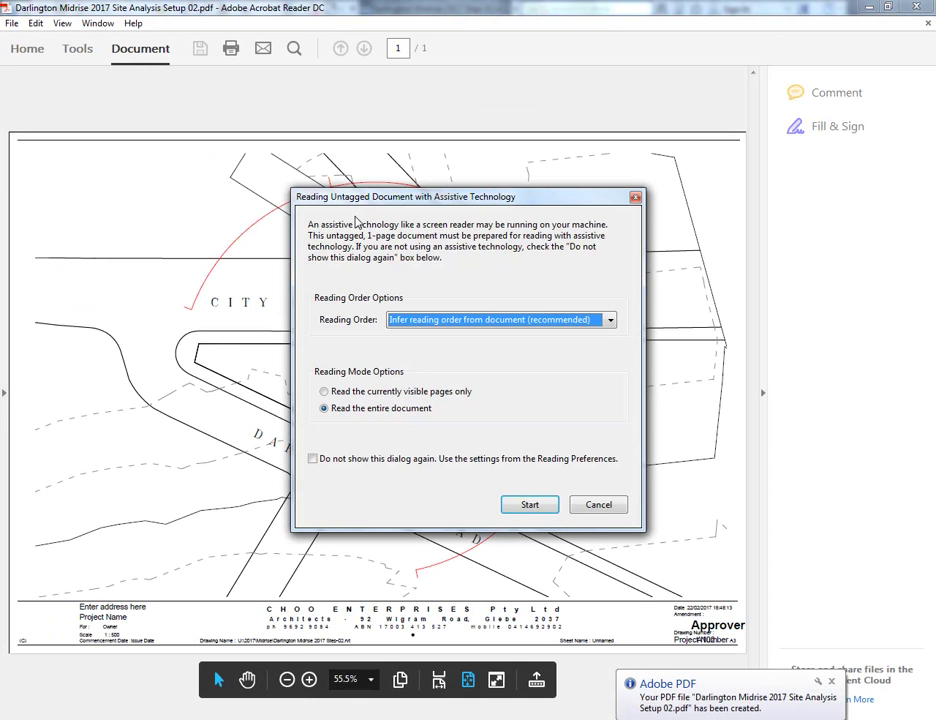
Dismiss the reading-order dialog in Acrobat Reader and examine the linework and DARLINGTON ROAD lettering of the new PDF up close
click(599, 506)
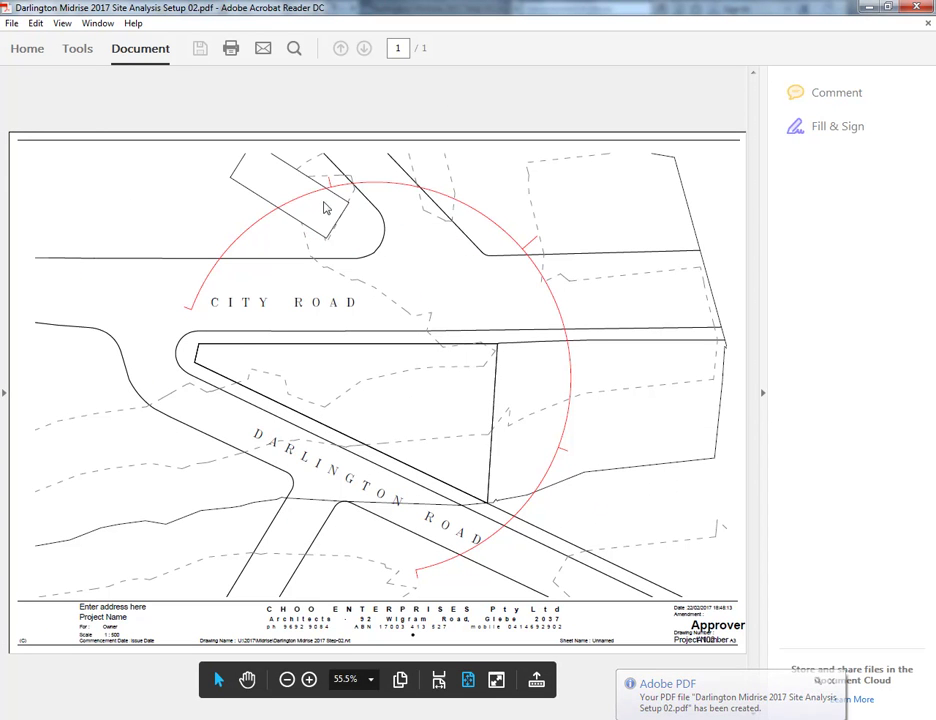
click(294, 48)
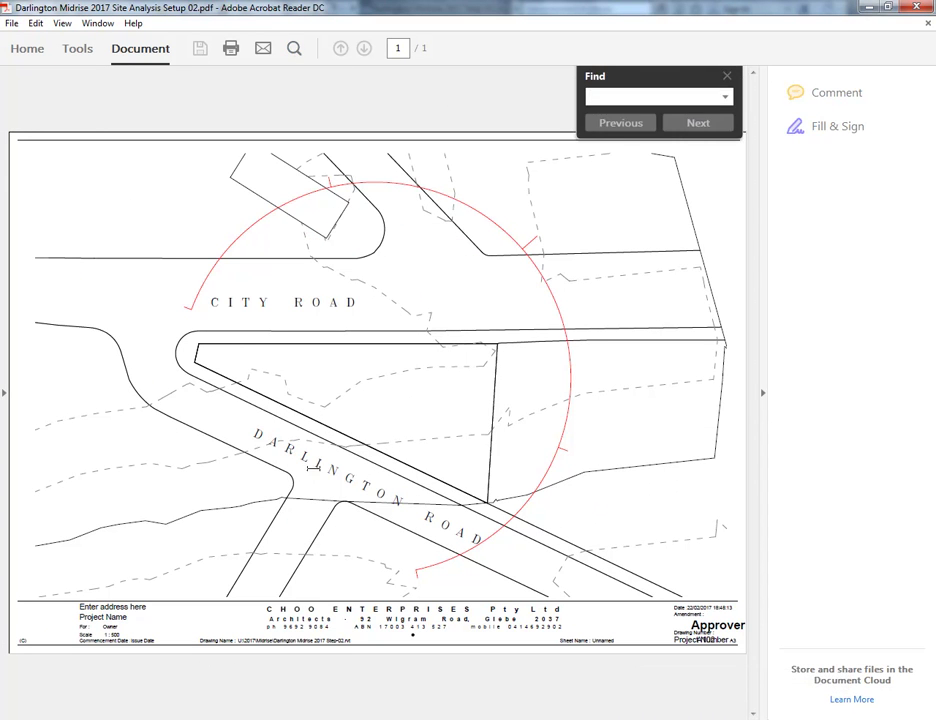
click(727, 78)
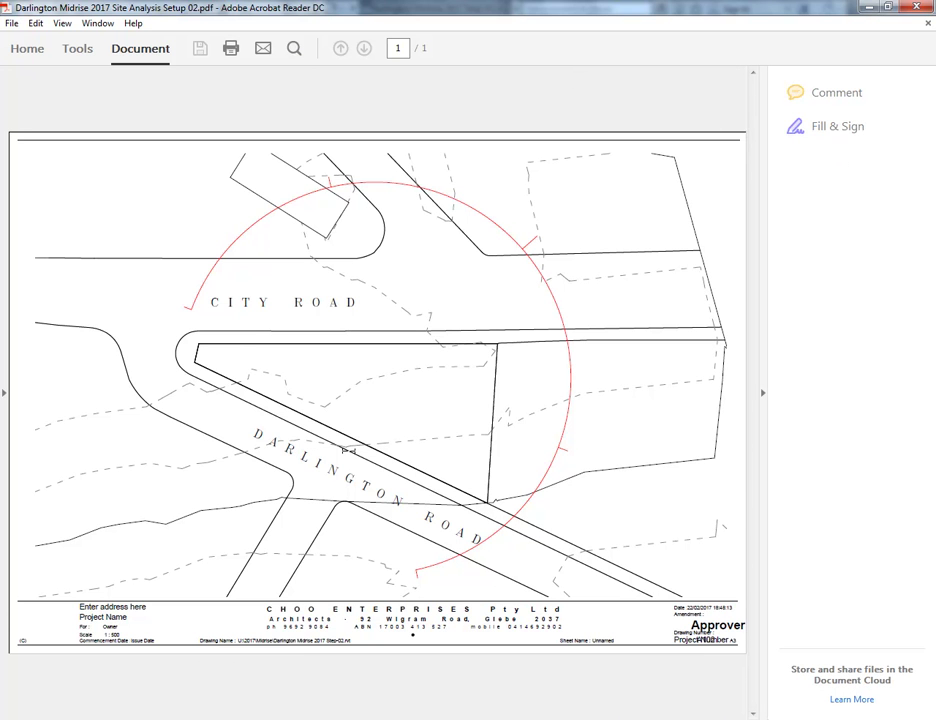
ctrl+scroll(345, 450, up, 5)
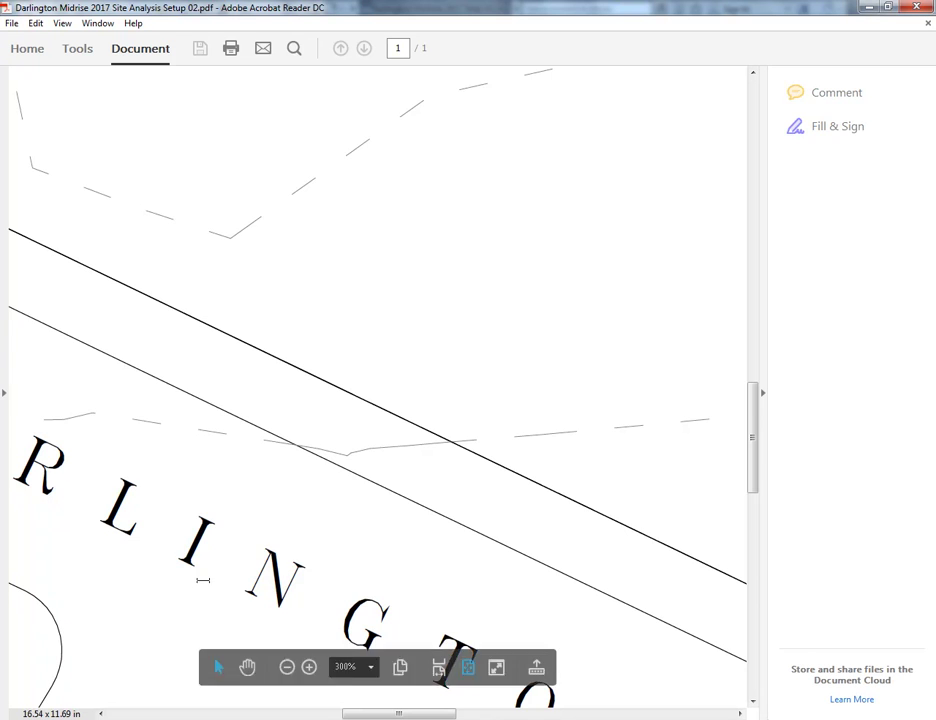
ctrl+scroll(244, 499, up, 4)
ctrl+scroll(355, 387, up, 2)
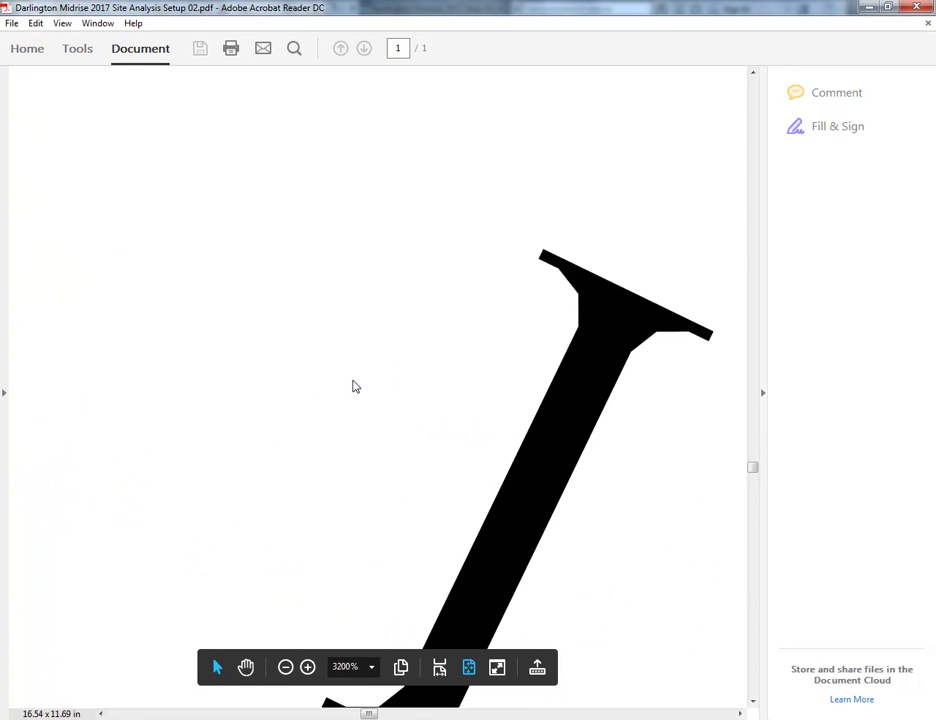
ctrl+scroll(276, 366, down, 3)
ctrl+scroll(261, 359, up, 5)
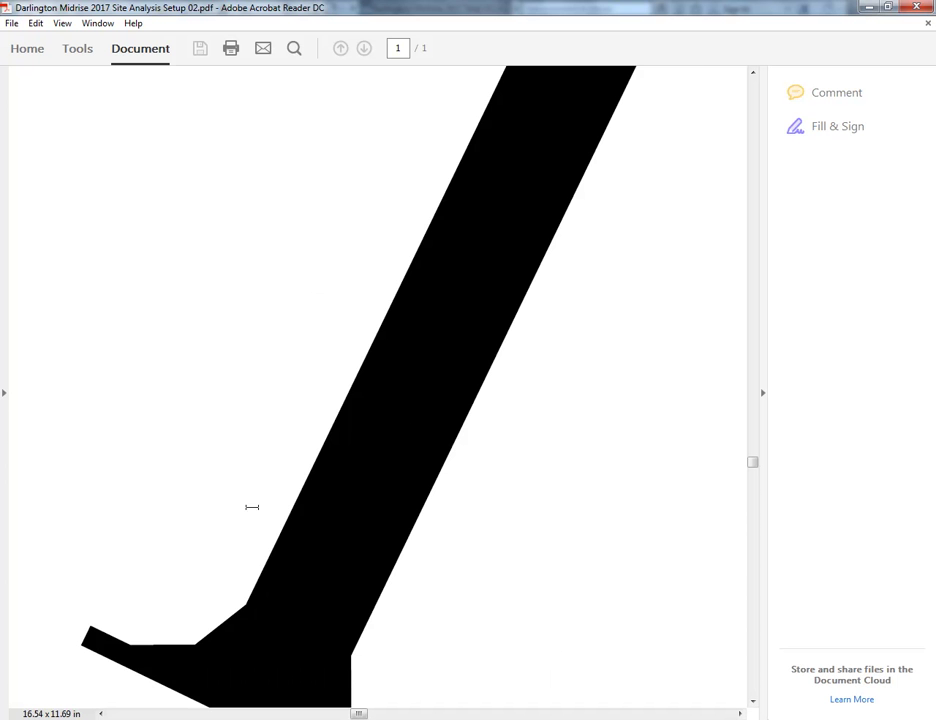
ctrl+scroll(226, 368, down, 5)
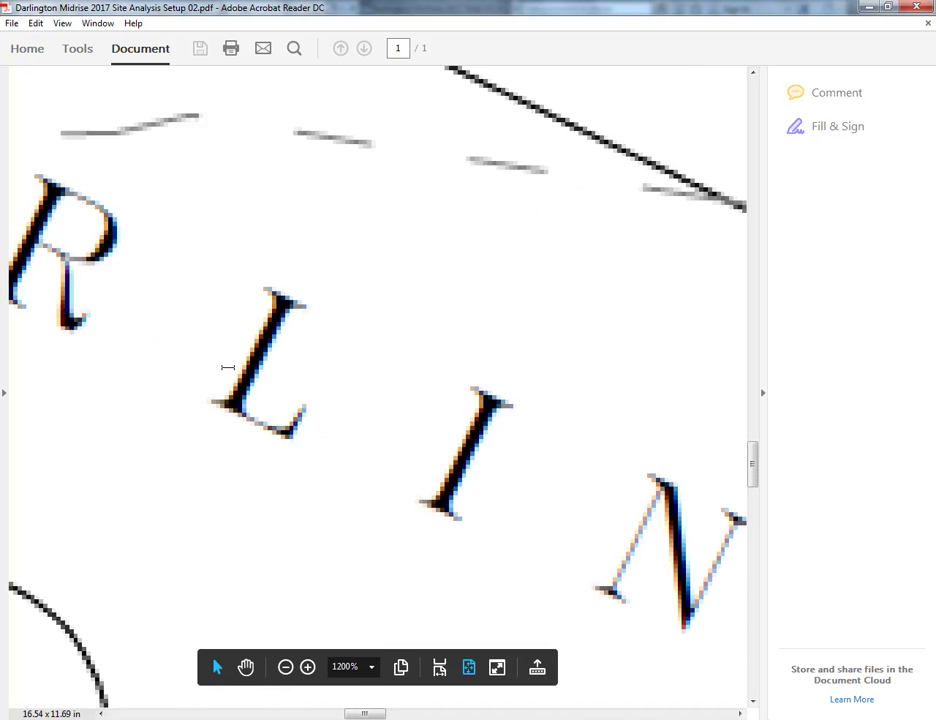
ctrl+scroll(330, 175, up, 6)
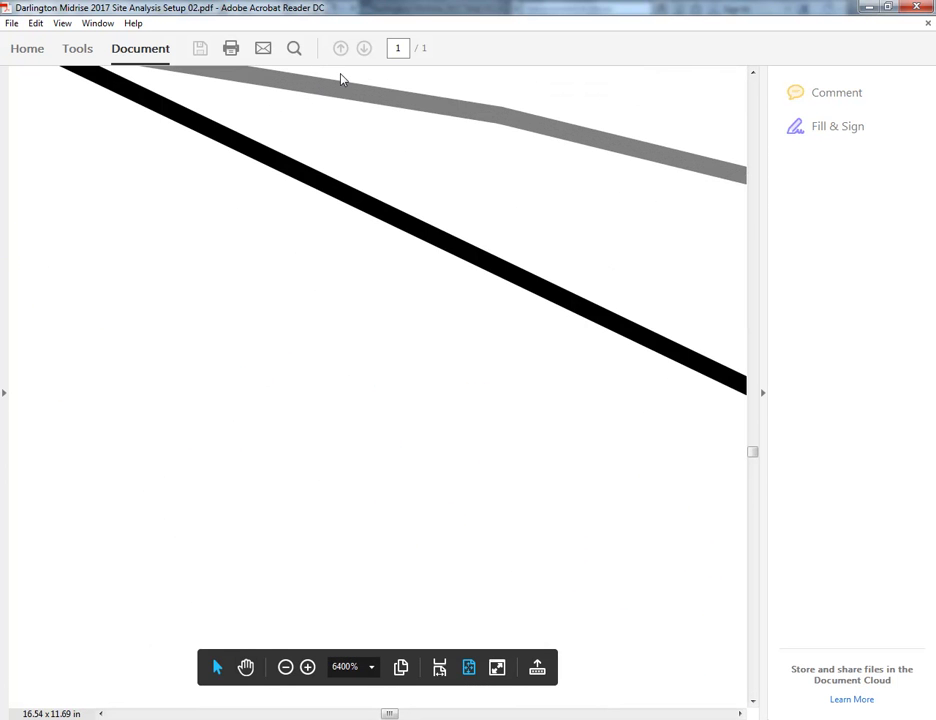
ctrl+scroll(340, 85, down, 4)
ctrl+scroll(326, 135, down, 8)
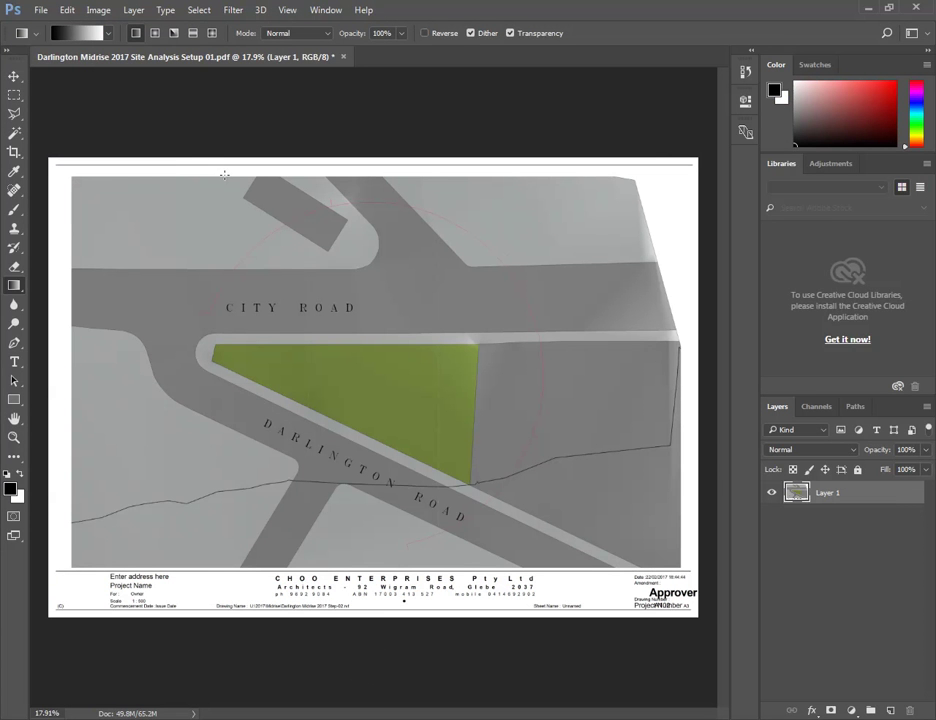
Switch to Photoshop and open Darlington Midrise 2017 Site Analysis Setup 02.pdf, importing its single page at 300 pixels/inch
click(40, 10)
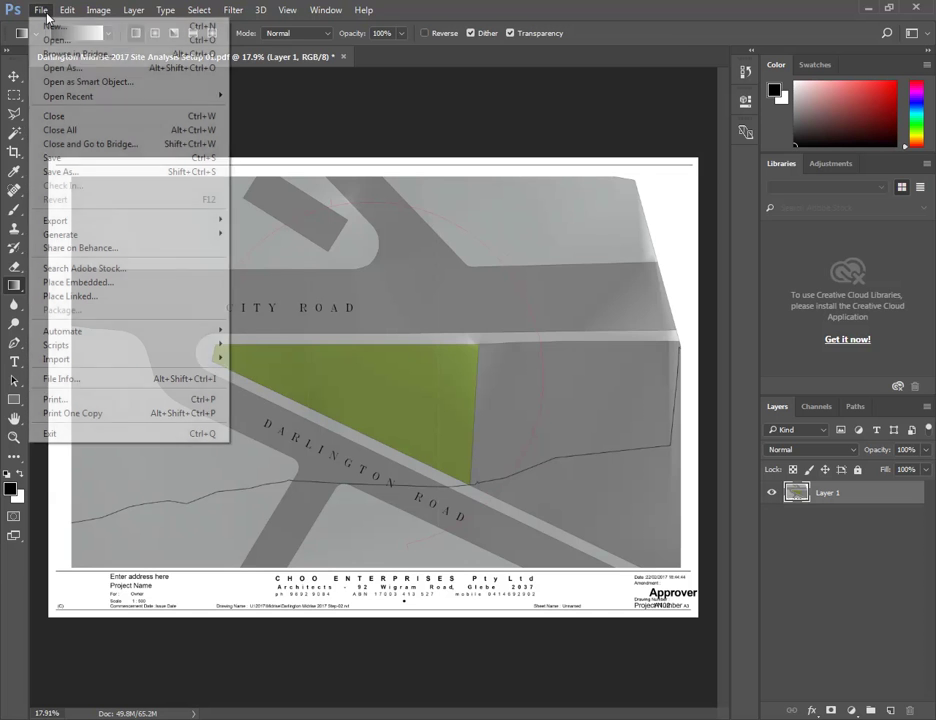
click(56, 40)
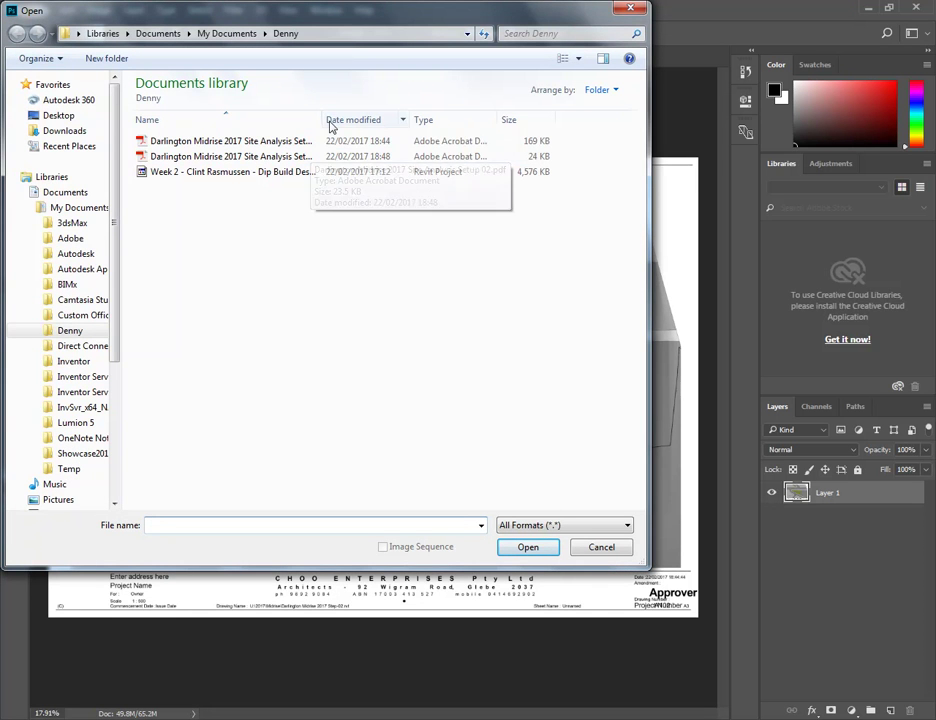
drag(324, 119, 401, 119)
click(280, 156)
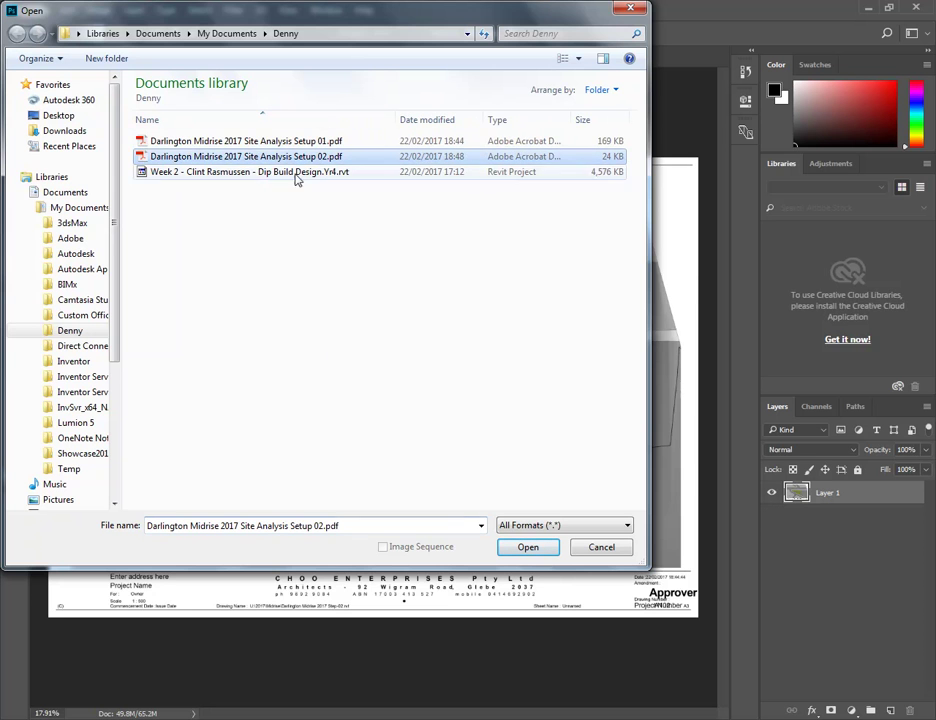
key(Return)
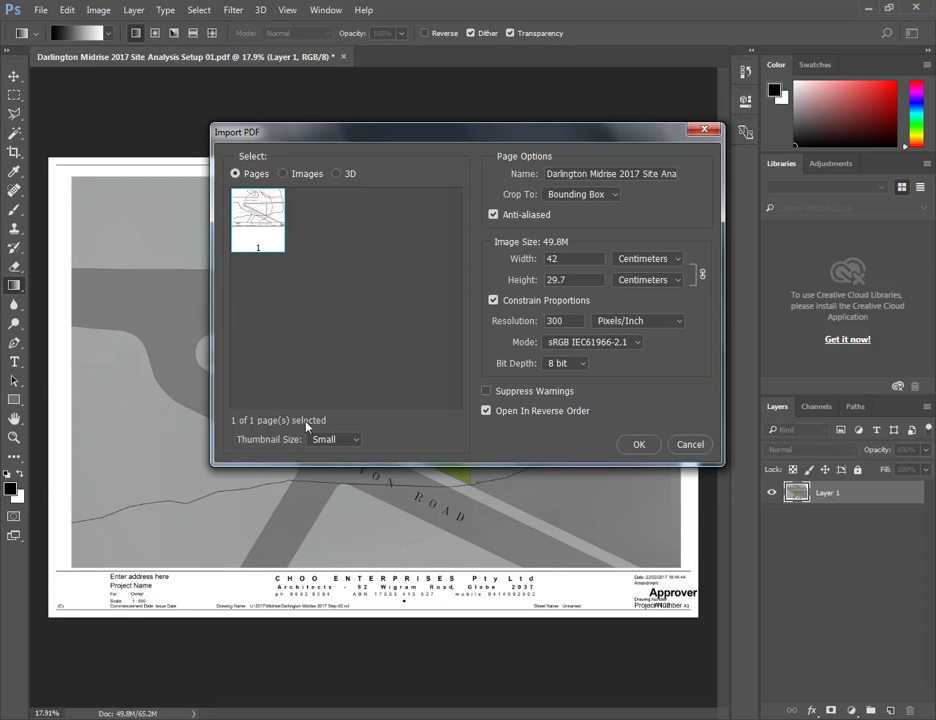
click(636, 445)
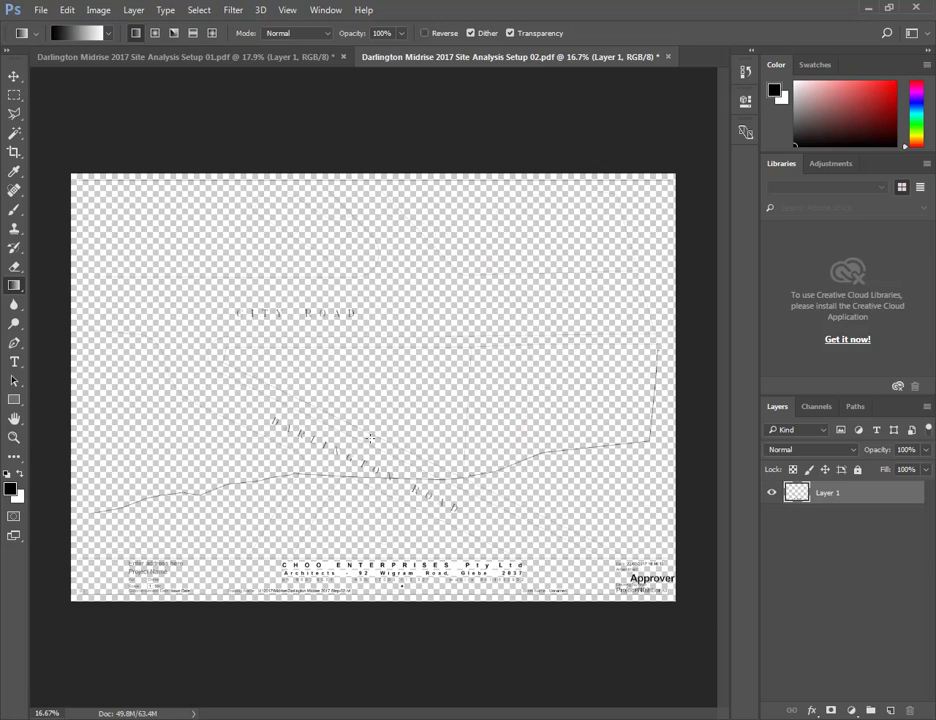
Examine the CITY ROAD and DARLINGTON ROAD lettering and the surrounding linework of the imported hidden-line page up close
alt+scroll(337, 318, up, 10)
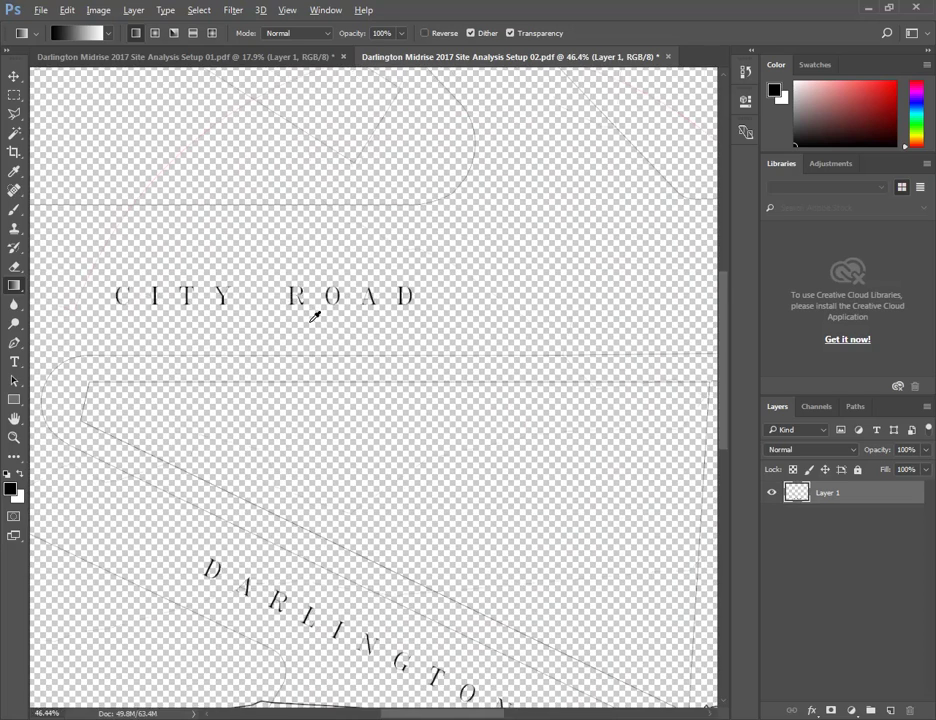
alt+scroll(324, 311, up, 5)
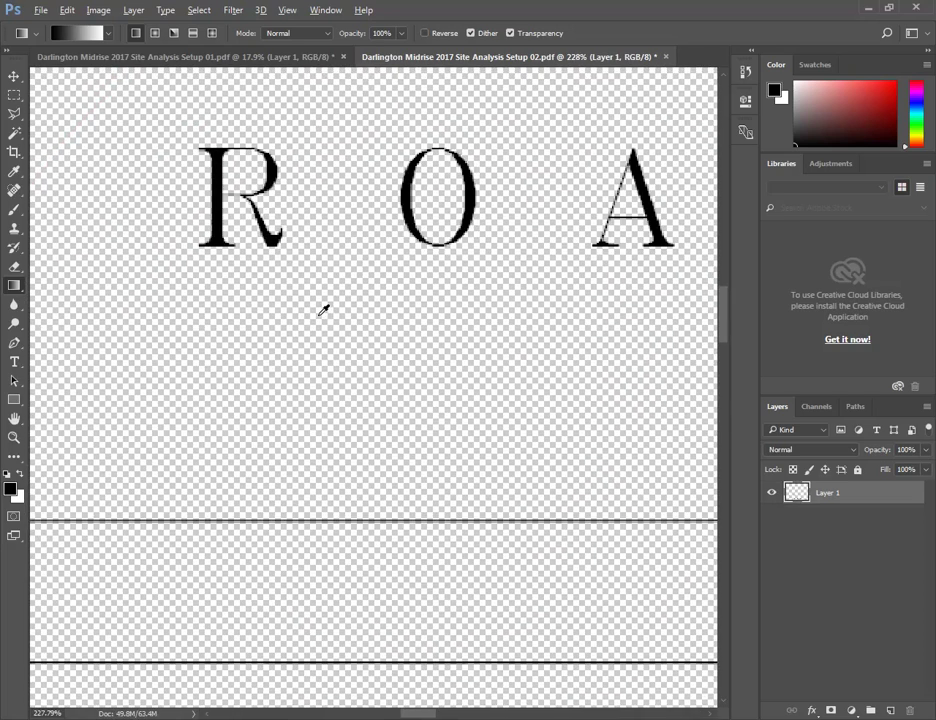
alt+scroll(324, 311, down, 12)
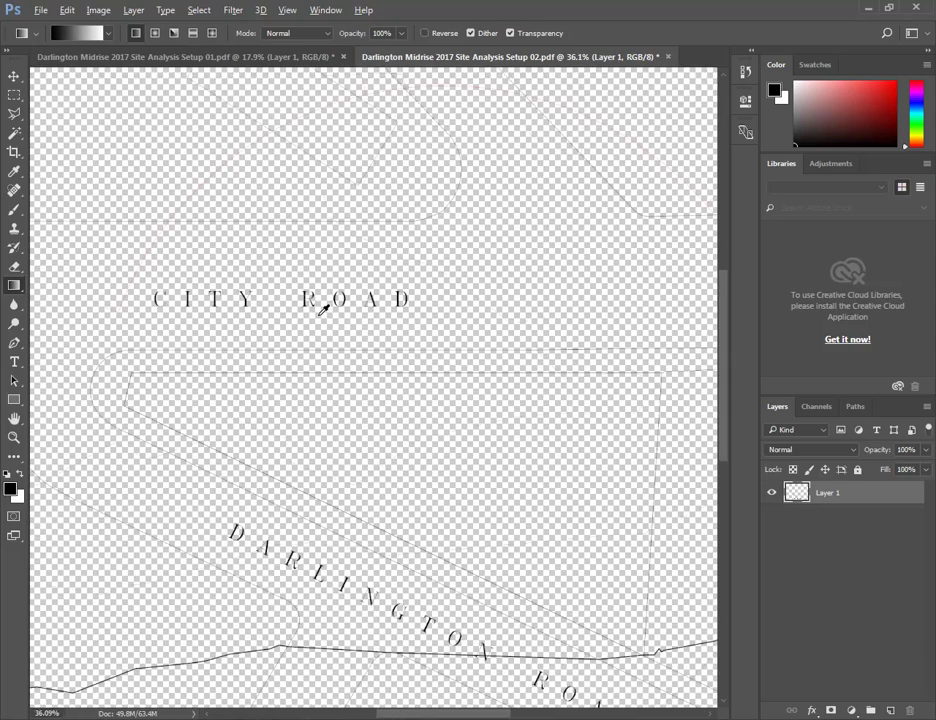
alt+scroll(232, 394, up, 6)
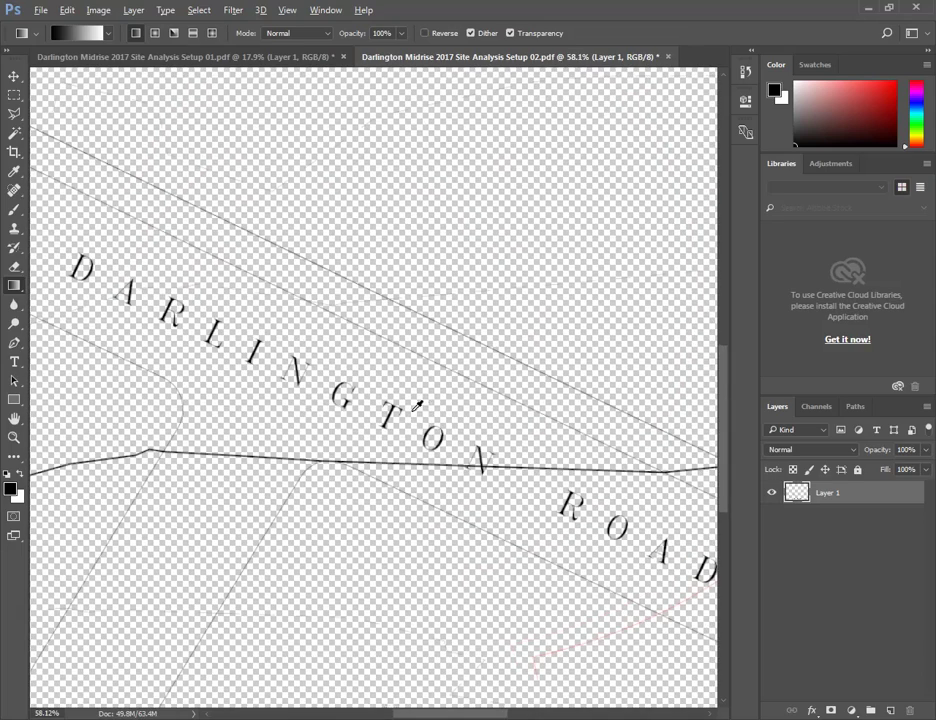
alt+scroll(274, 386, up, 4)
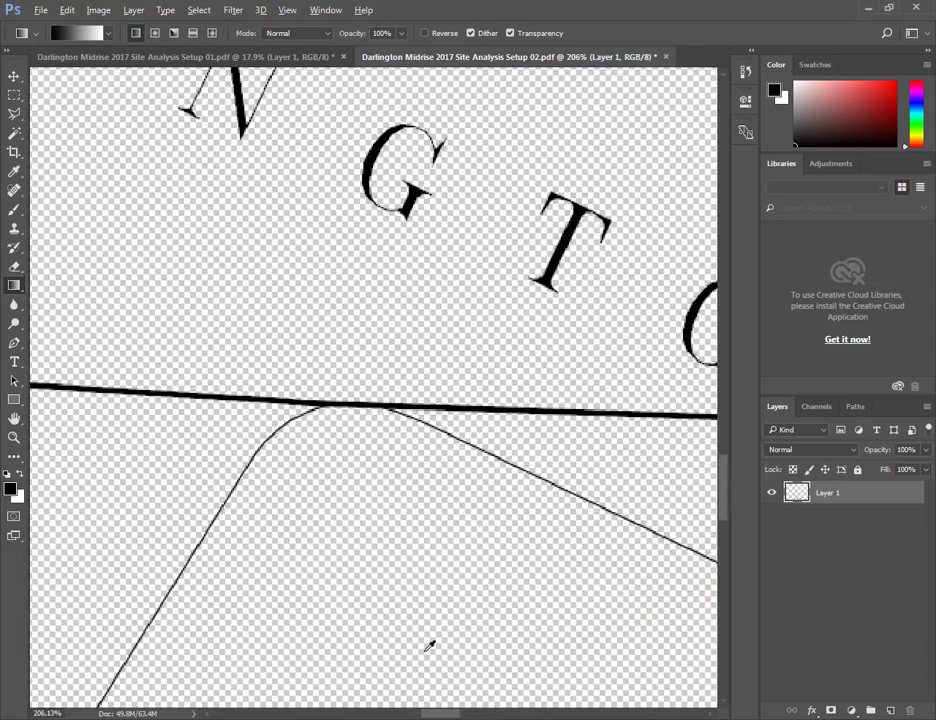
alt+scroll(215, 245, down, 12)
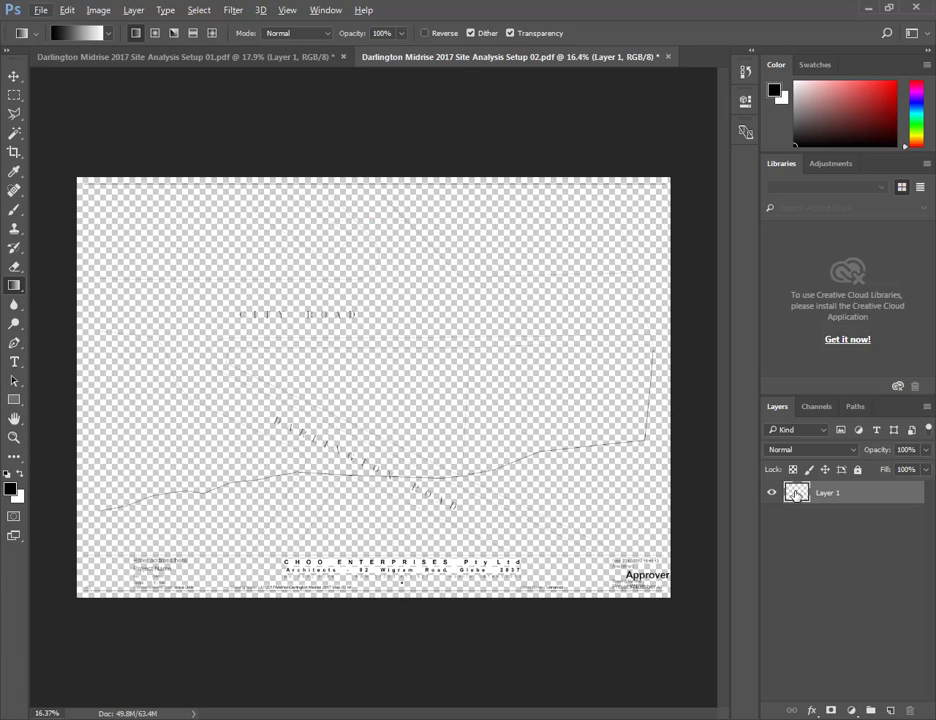
Rename Layer 1 as Linework and duplicate it
double_click(827, 493)
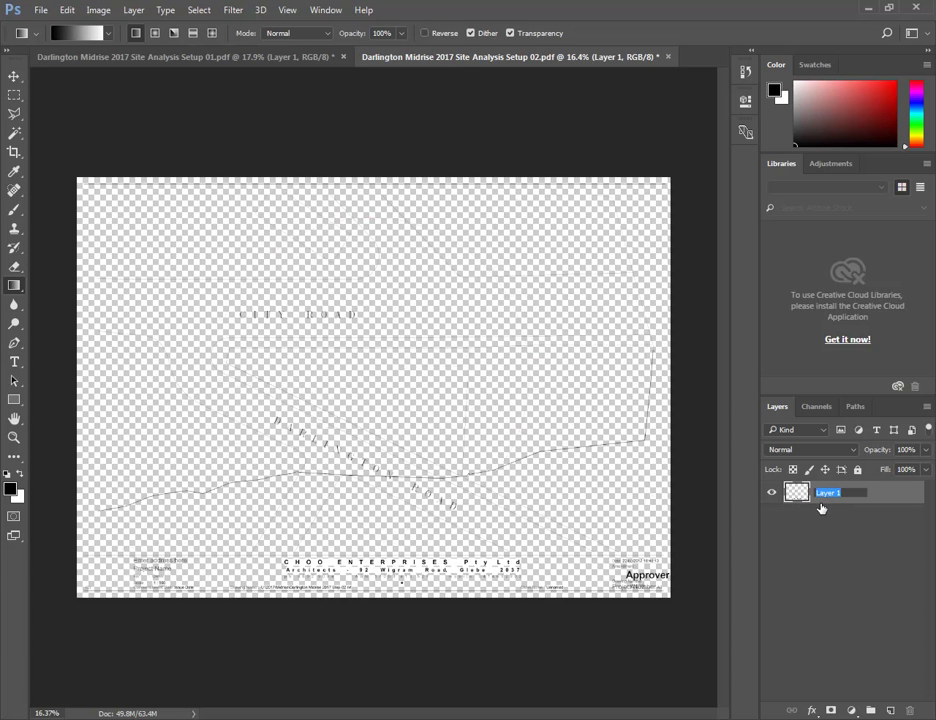
text(Linework)
key(Return)
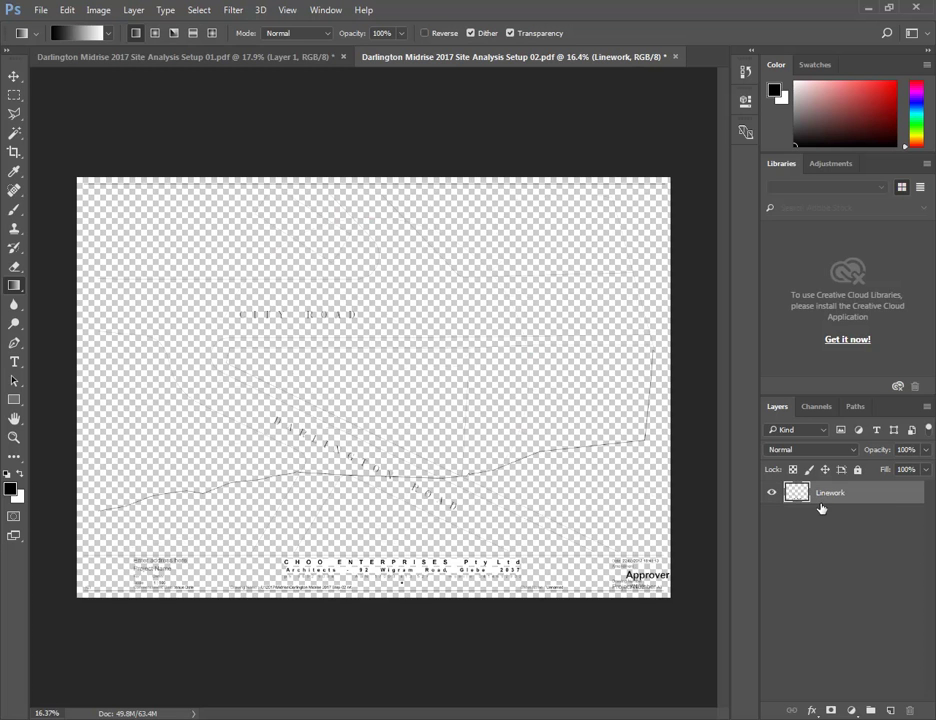
double_click(829, 494)
click(796, 500)
drag(796, 497, 889, 711)
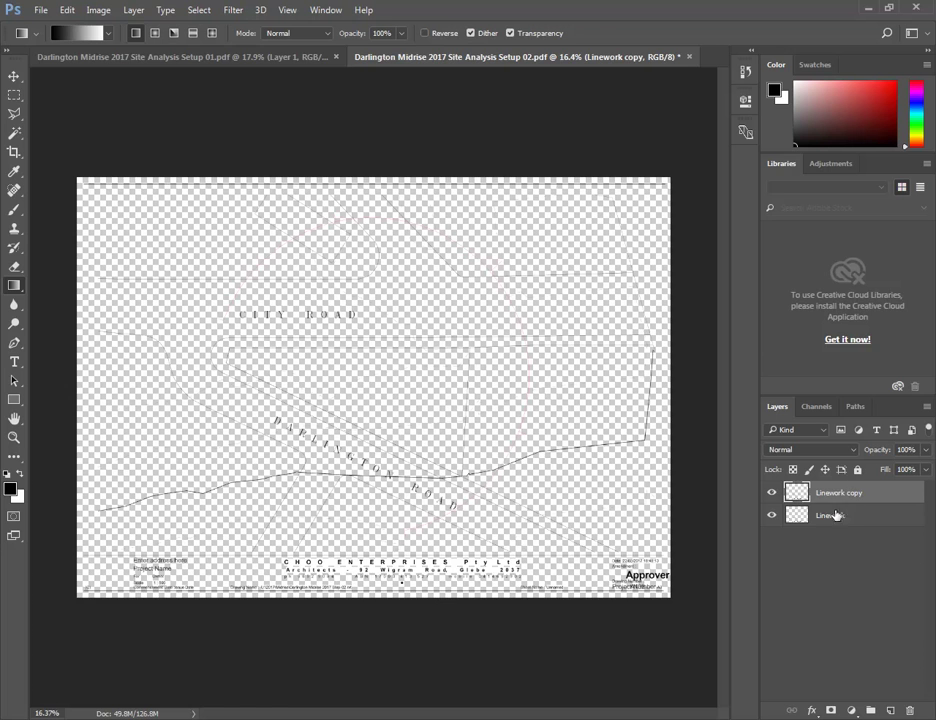
Rename the original lower layer as Linework backup and the duplicate above it as Linework
click(840, 511)
double_click(838, 492)
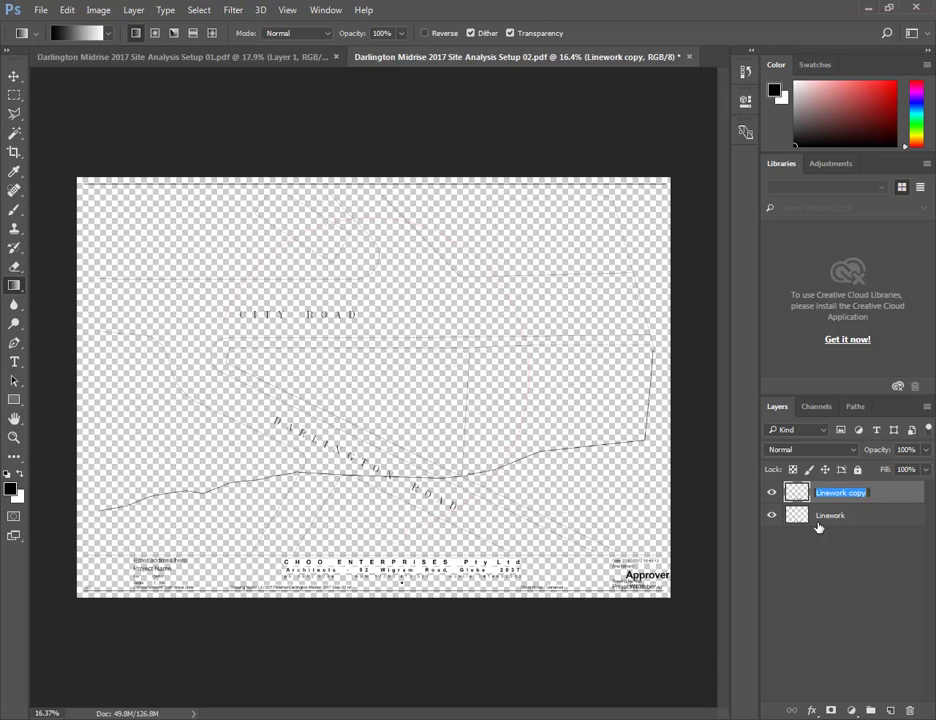
click(830, 516)
double_click(830, 517)
click(852, 515)
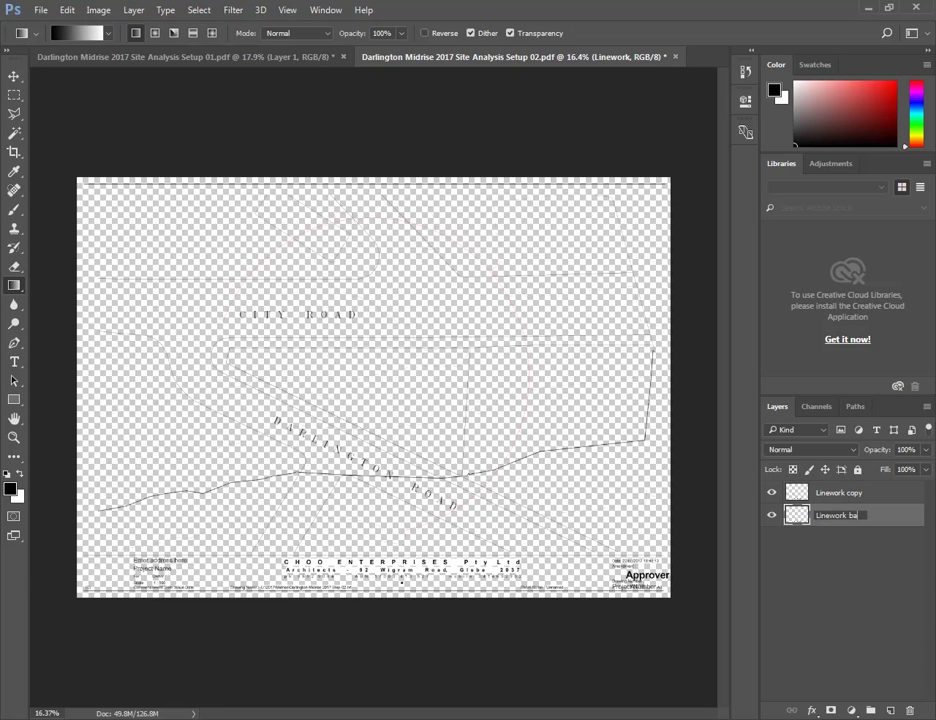
text(backup)
key(Return)
double_click(838, 492)
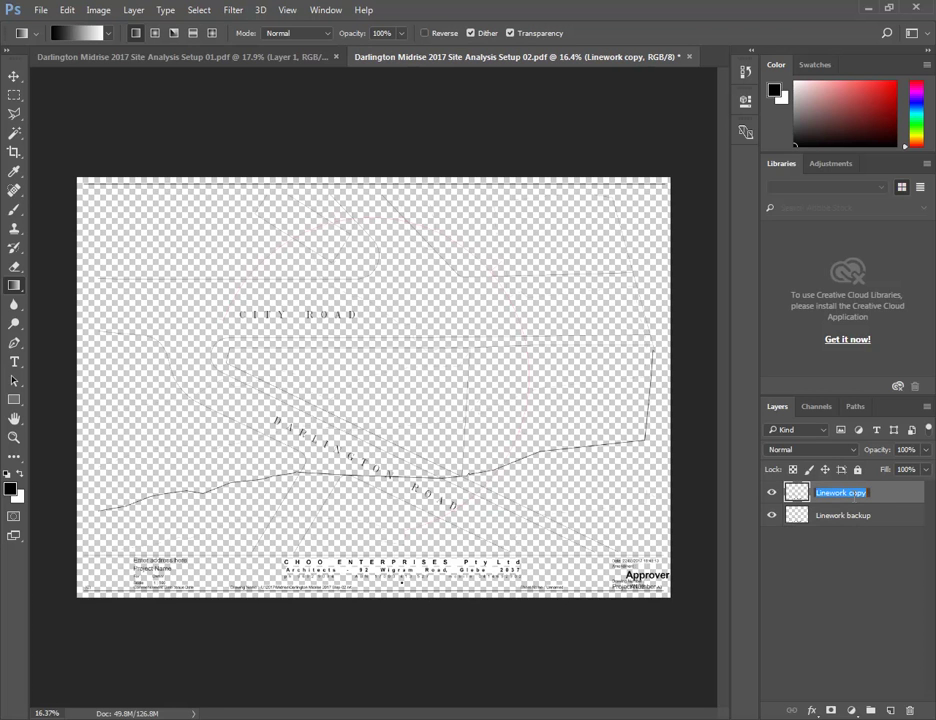
drag(848, 492, 895, 492)
key(BackSpace)
Add a new layer directly above Linework backup and name it Shading 1
click(832, 516)
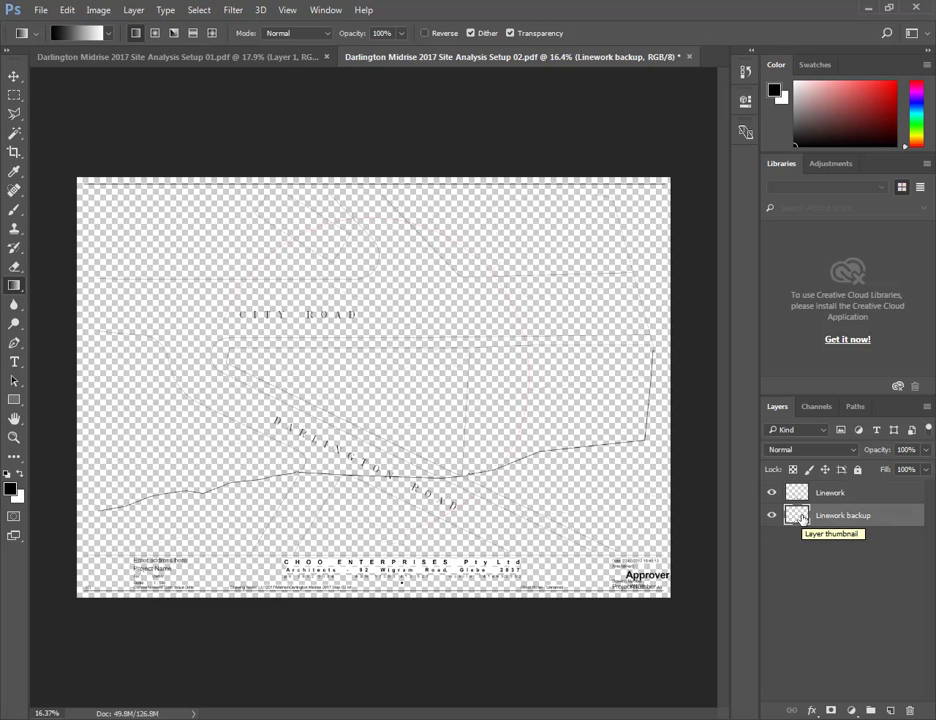
click(890, 710)
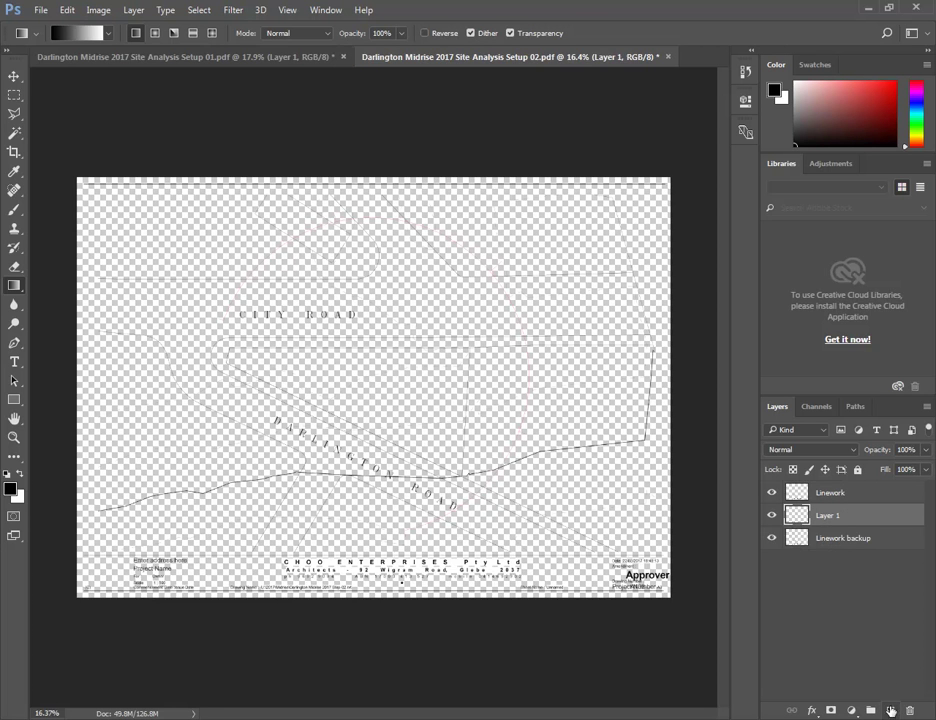
double_click(834, 516)
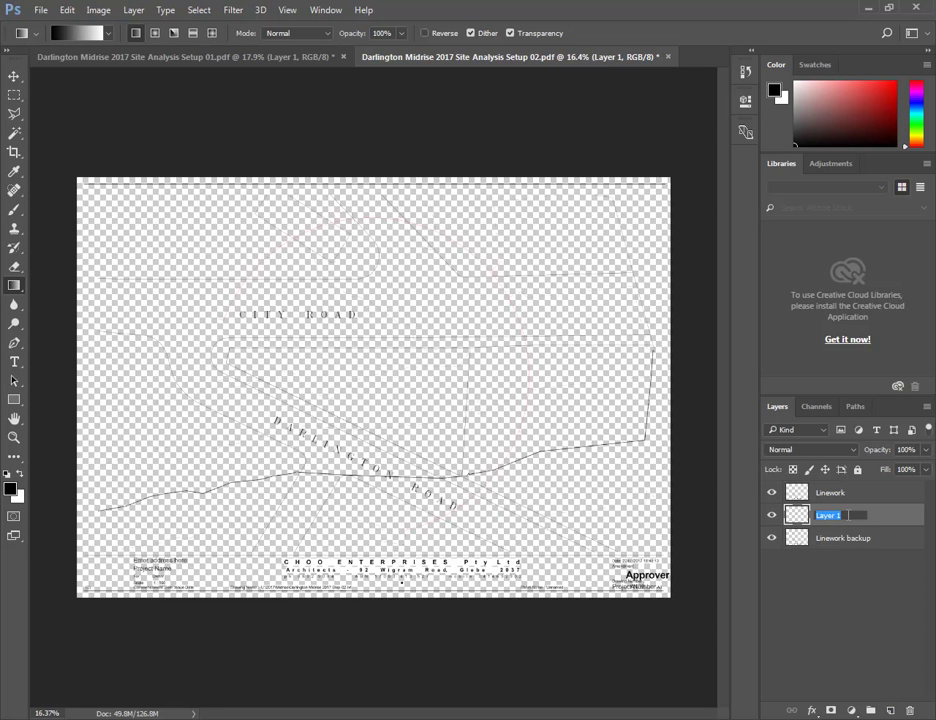
text(Shading)
key(Return)
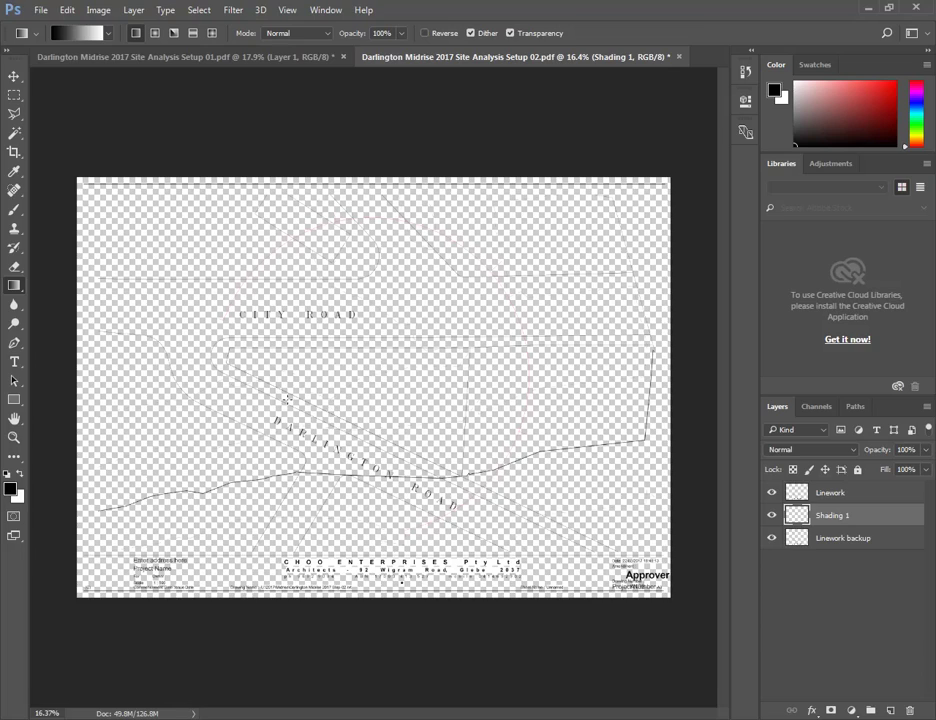
Select the four-sided site between City Road and Darlington Road with the Polygonal Lasso, tracing its boundary corner by corner
alt+scroll(287, 399, up, 4)
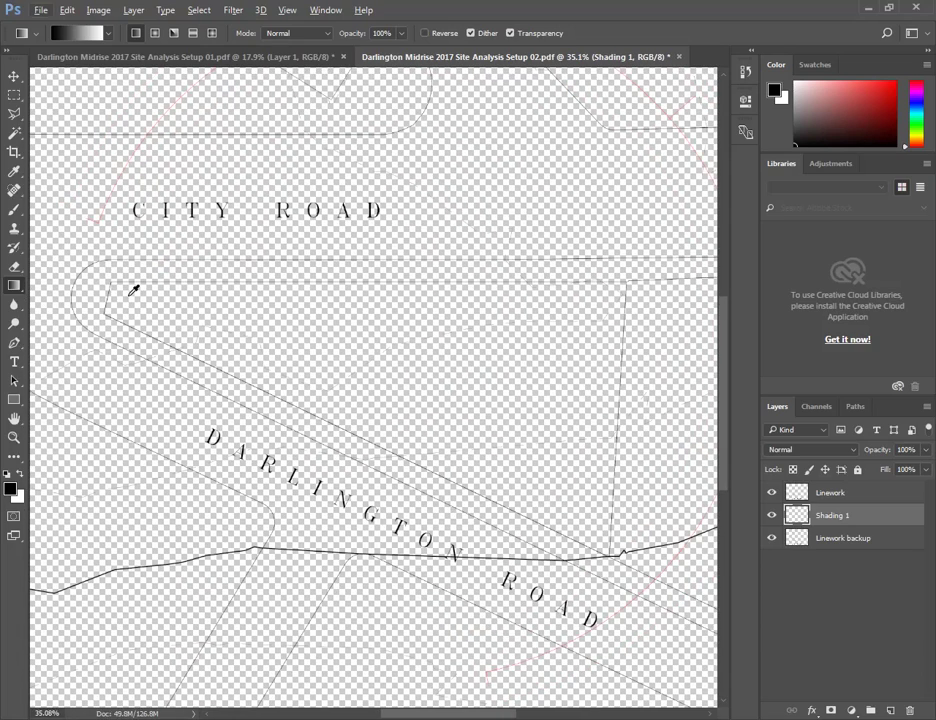
click(14, 115)
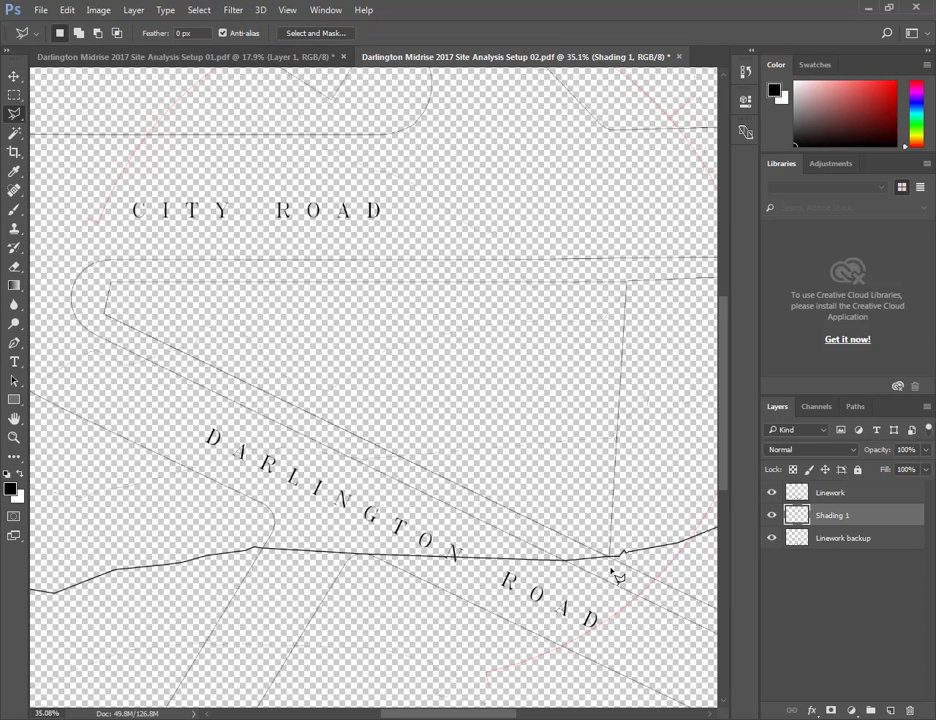
alt+scroll(617, 570, up, 5)
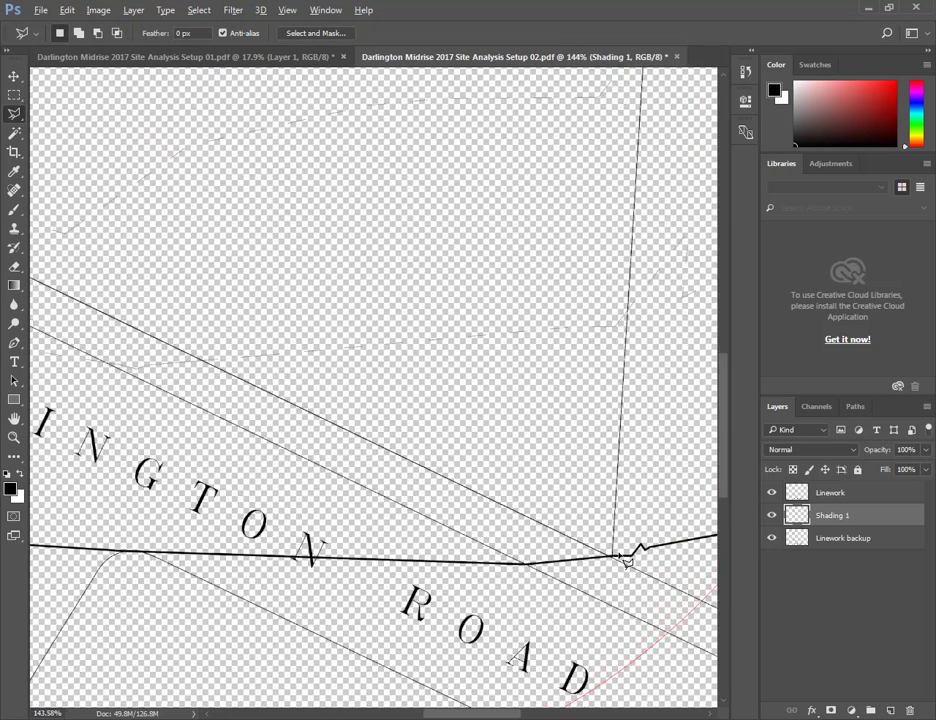
alt+scroll(620, 560, up, 4)
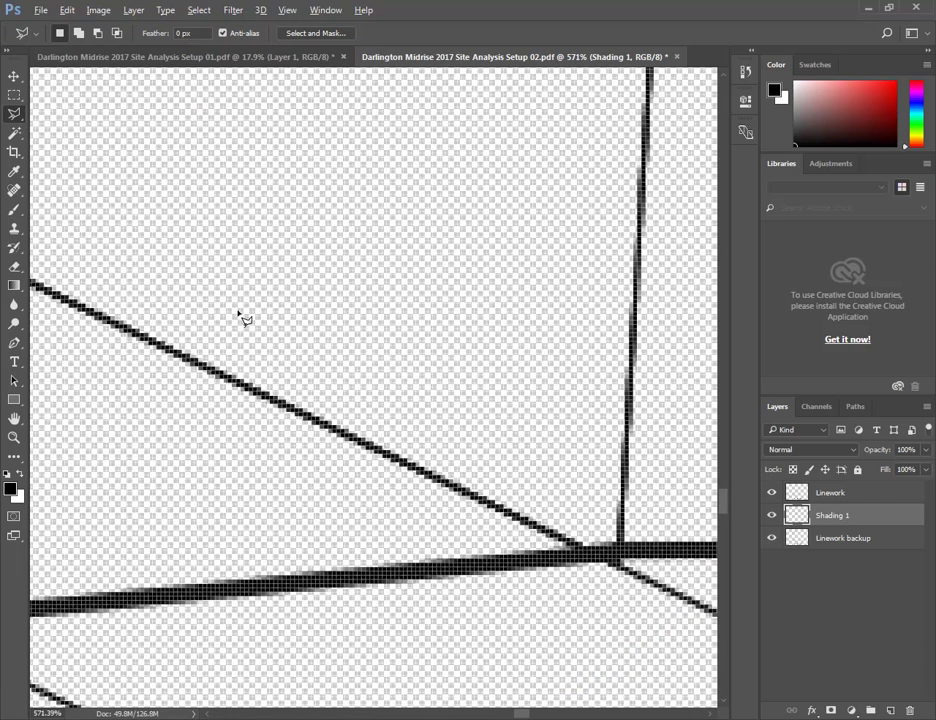
click(14, 117)
click(620, 568)
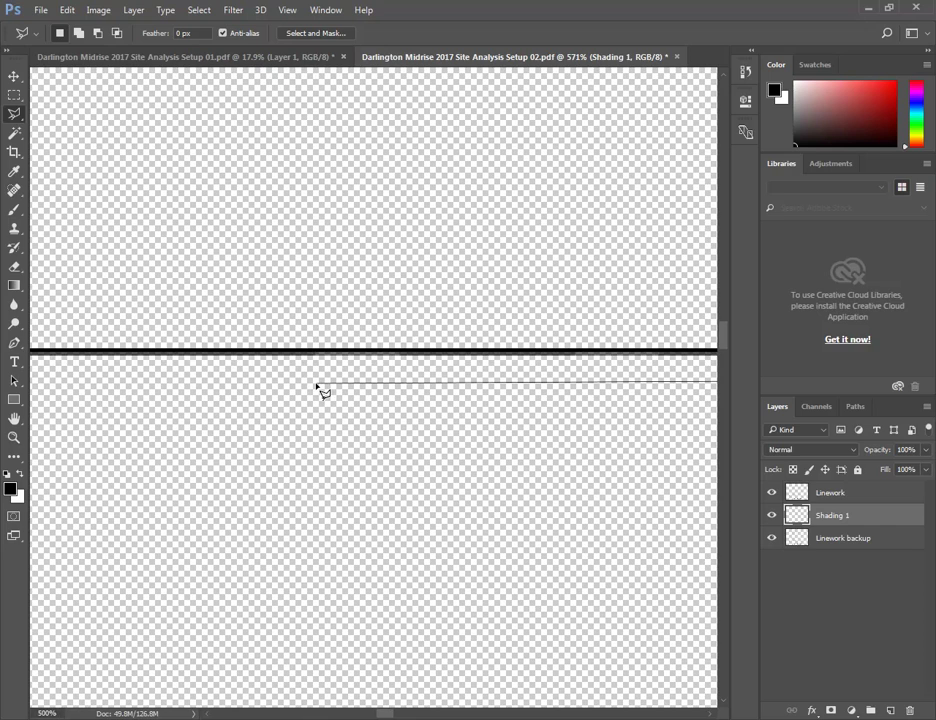
alt+scroll(318, 387, down, 1)
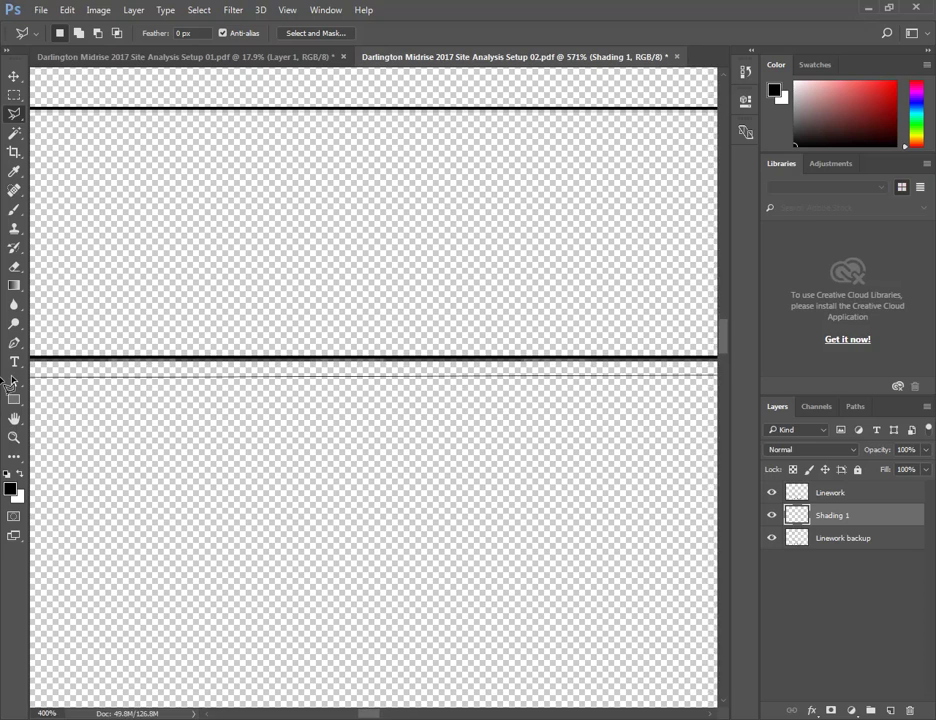
alt+scroll(413, 491, down, 1)
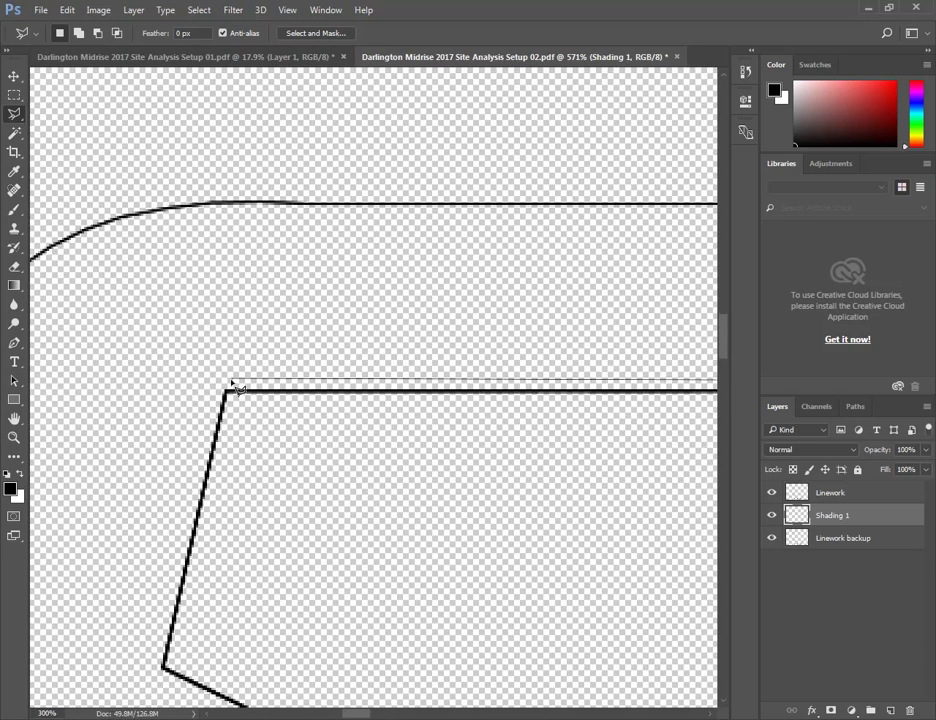
click(227, 392)
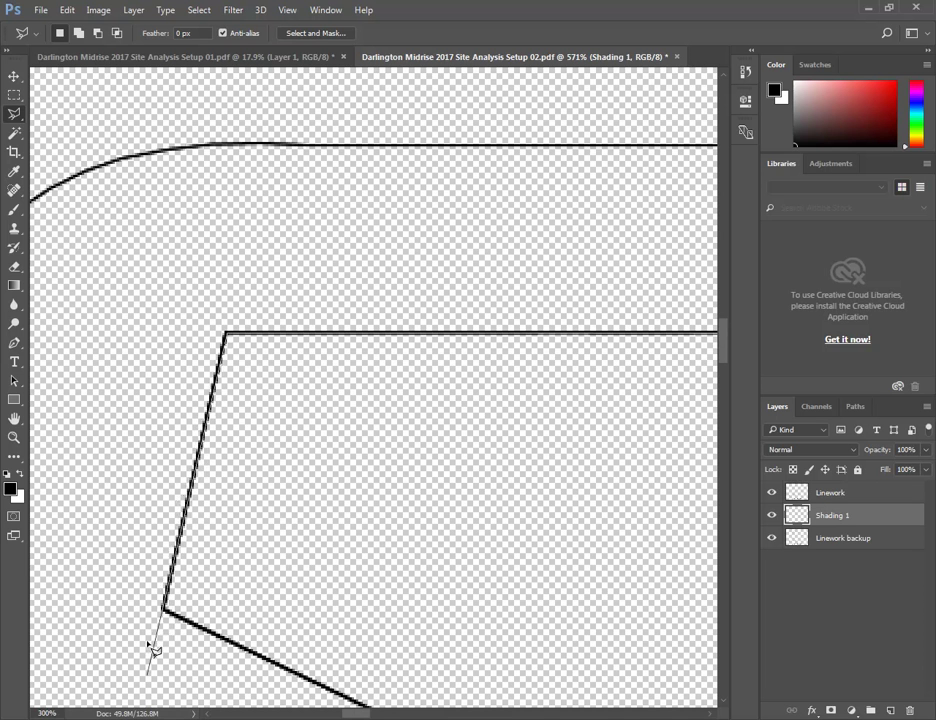
double_click(165, 611)
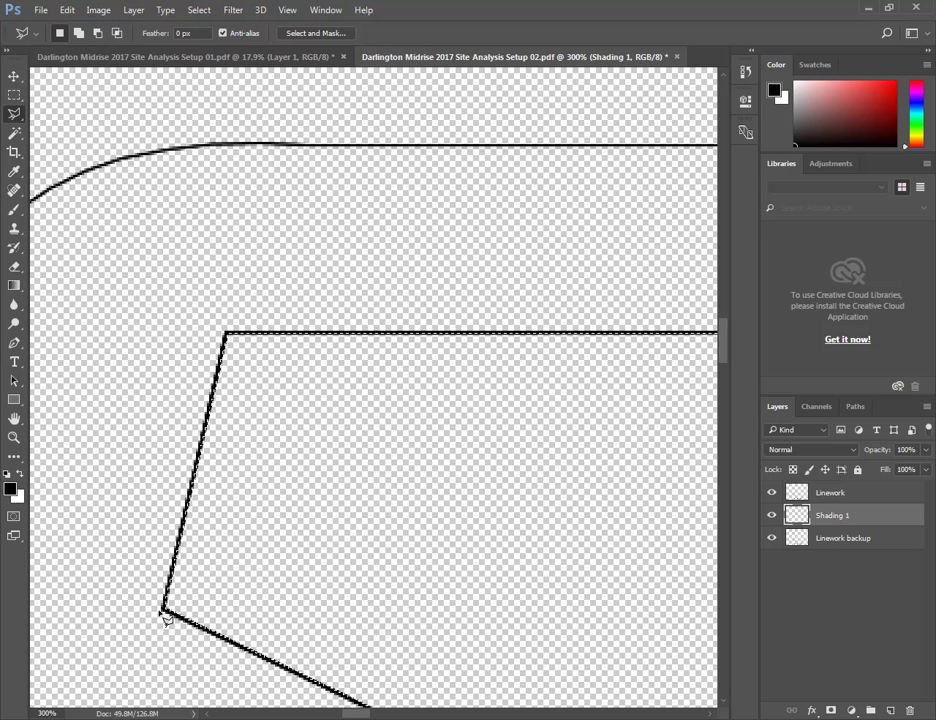
alt+scroll(350, 512, down, 5)
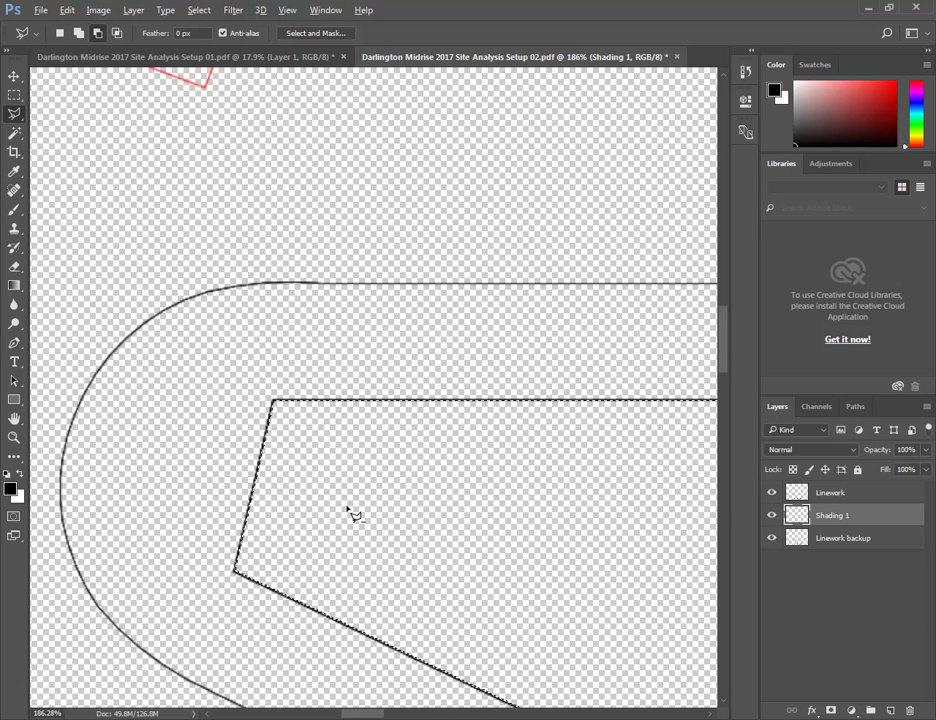
alt+scroll(350, 512, down, 8)
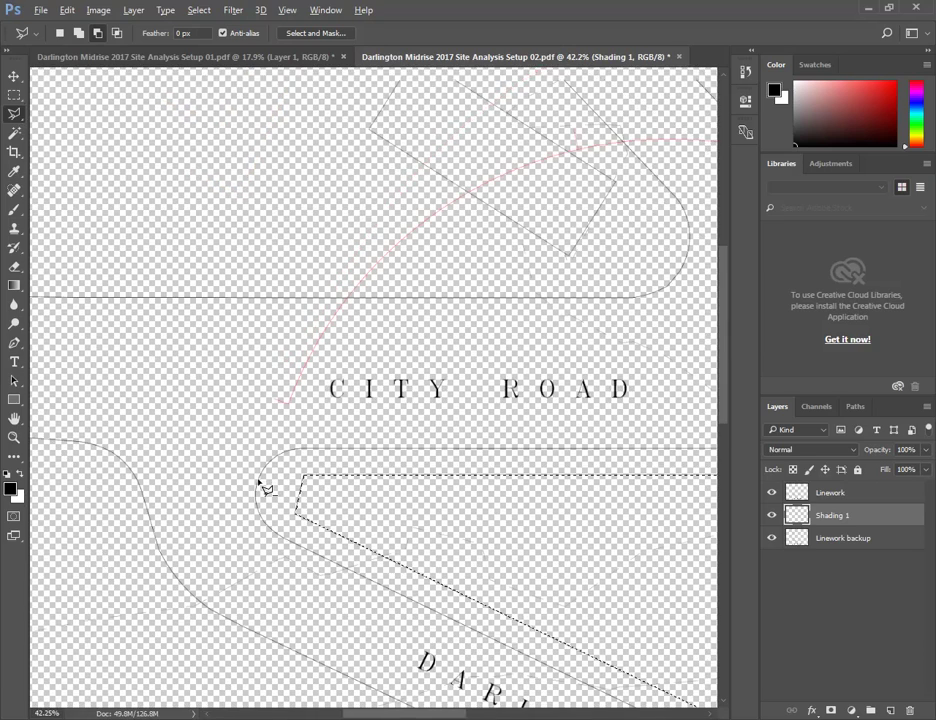
alt+scroll(600, 565, up, 1)
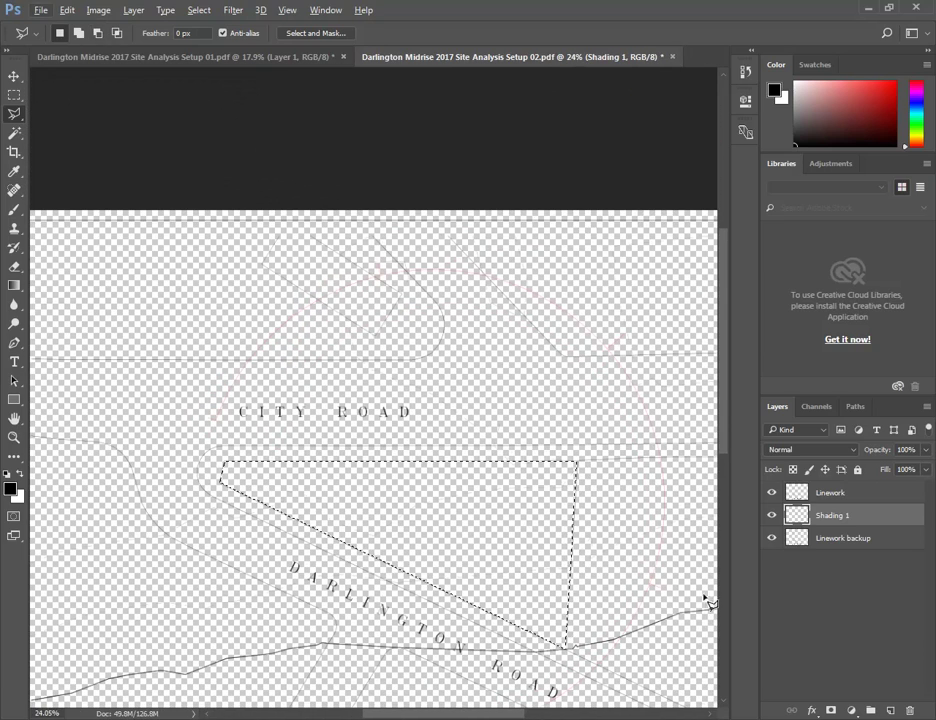
click(72, 12)
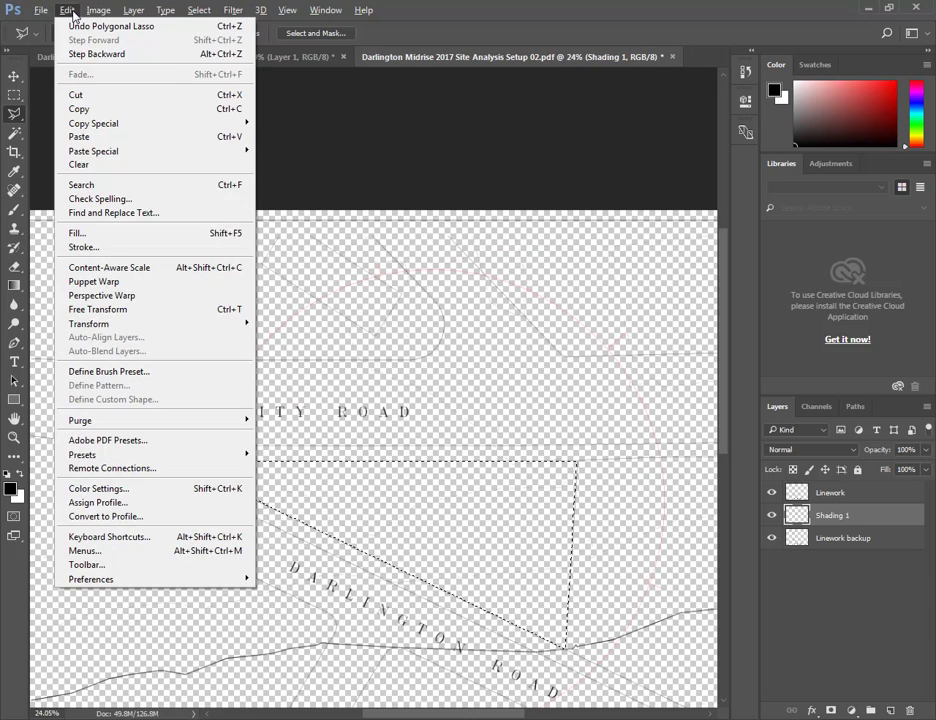
click(73, 234)
click(498, 211)
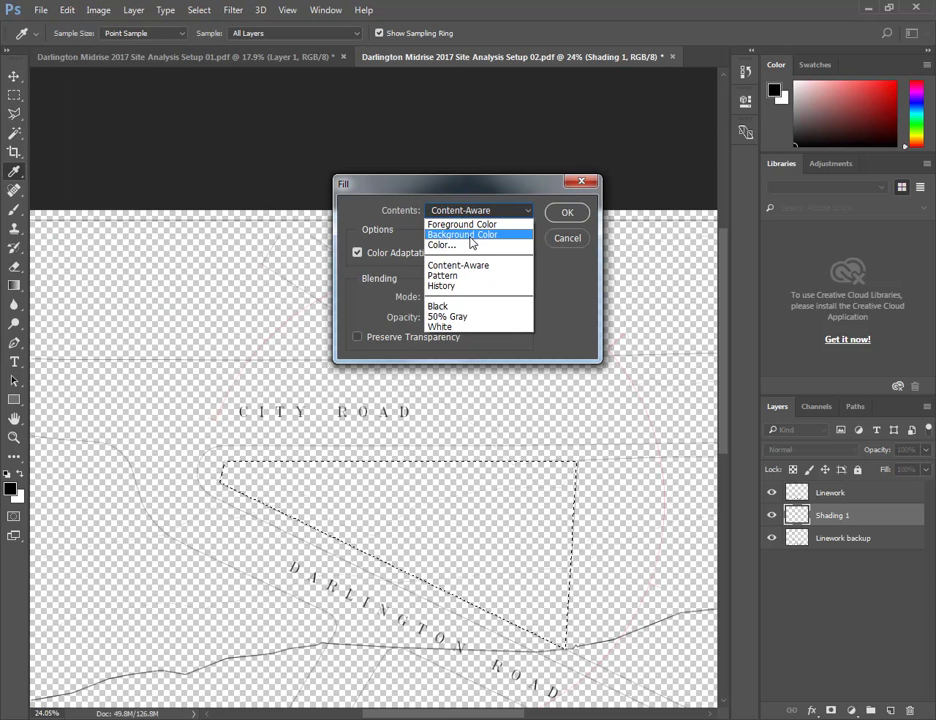
click(344, 312)
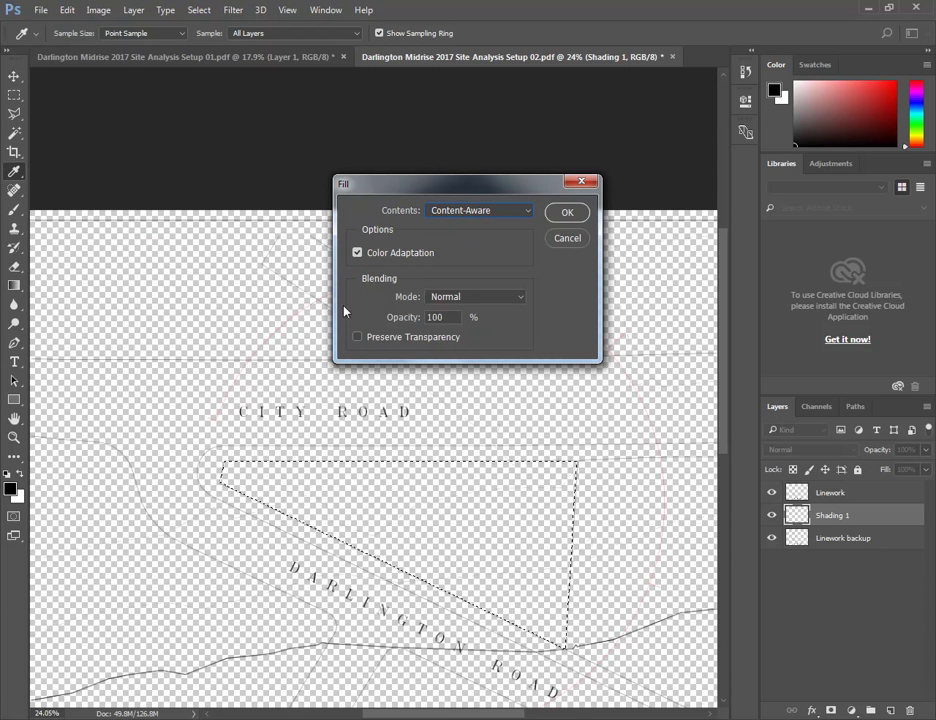
click(567, 238)
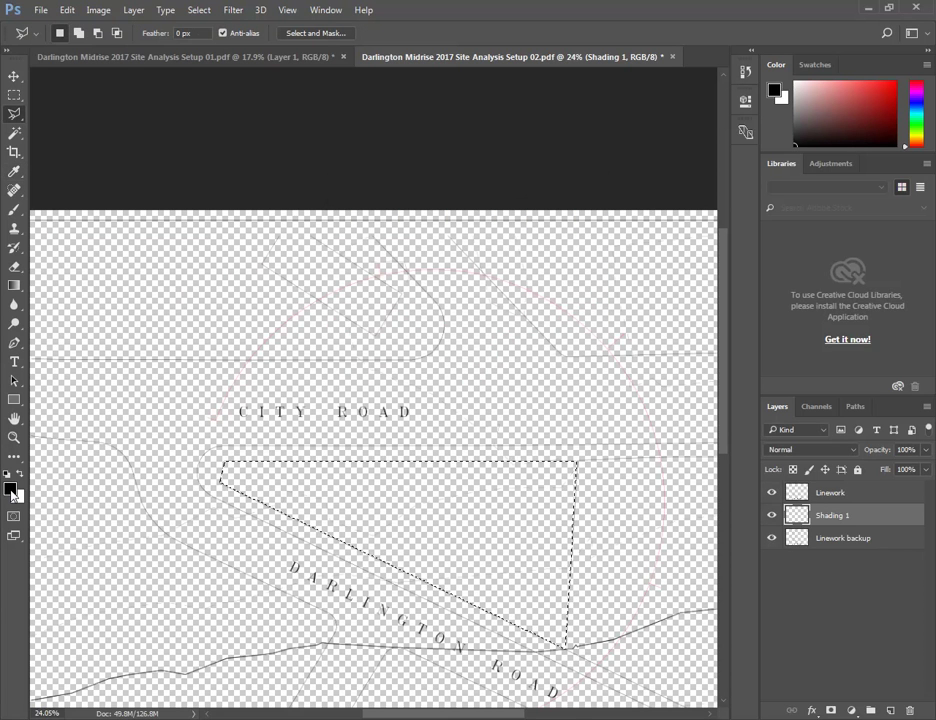
Fill the selected site on Shading 1 with green 51b848 using the Paint Bucket
click(11, 488)
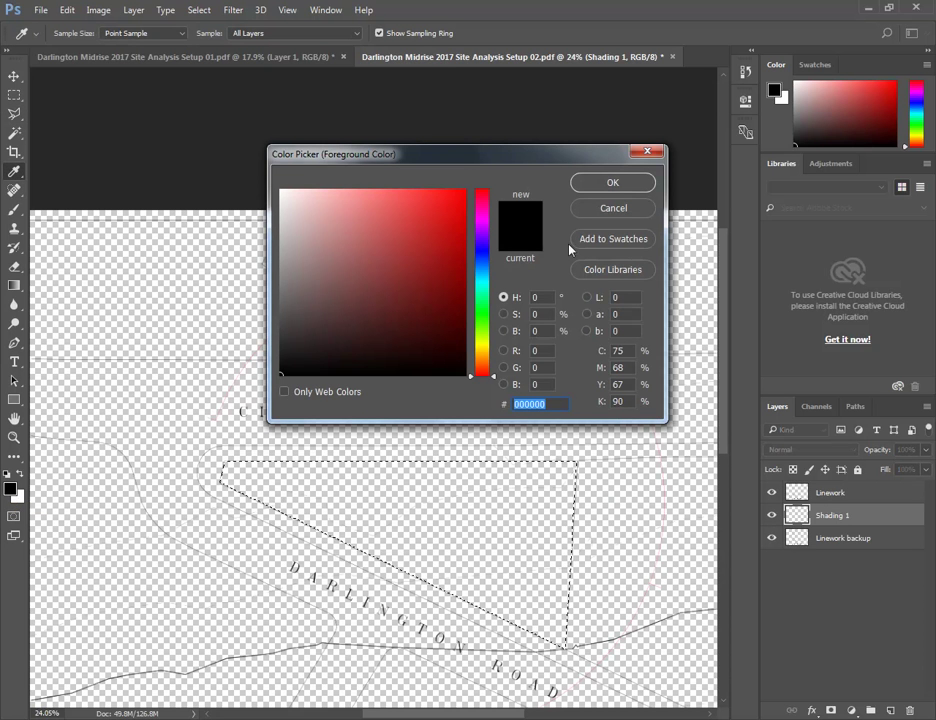
click(485, 309)
drag(491, 310, 493, 320)
drag(460, 196, 435, 211)
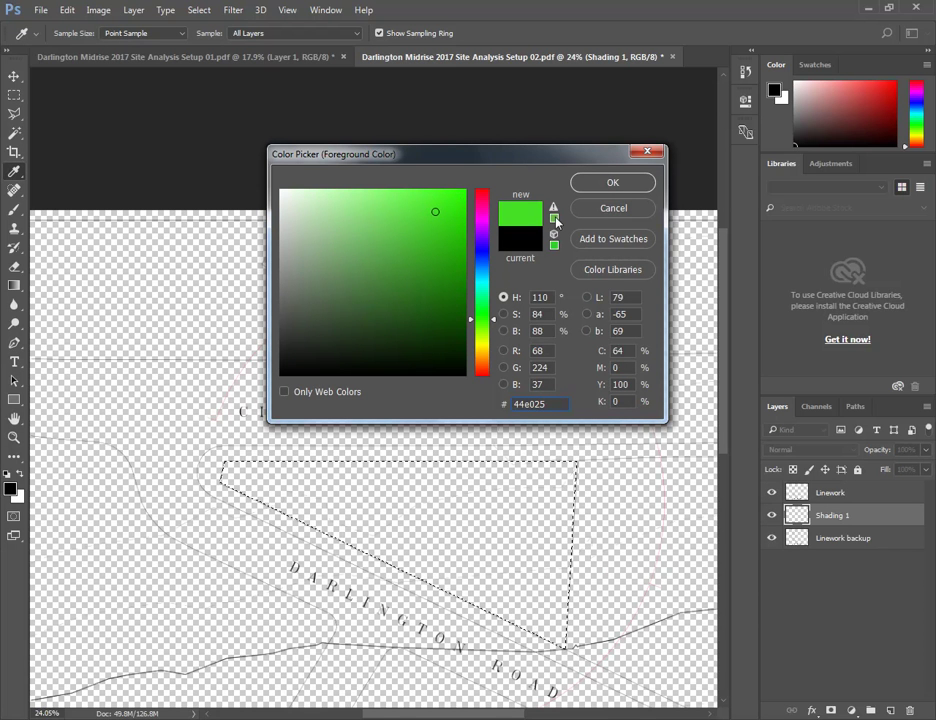
text(51b848)
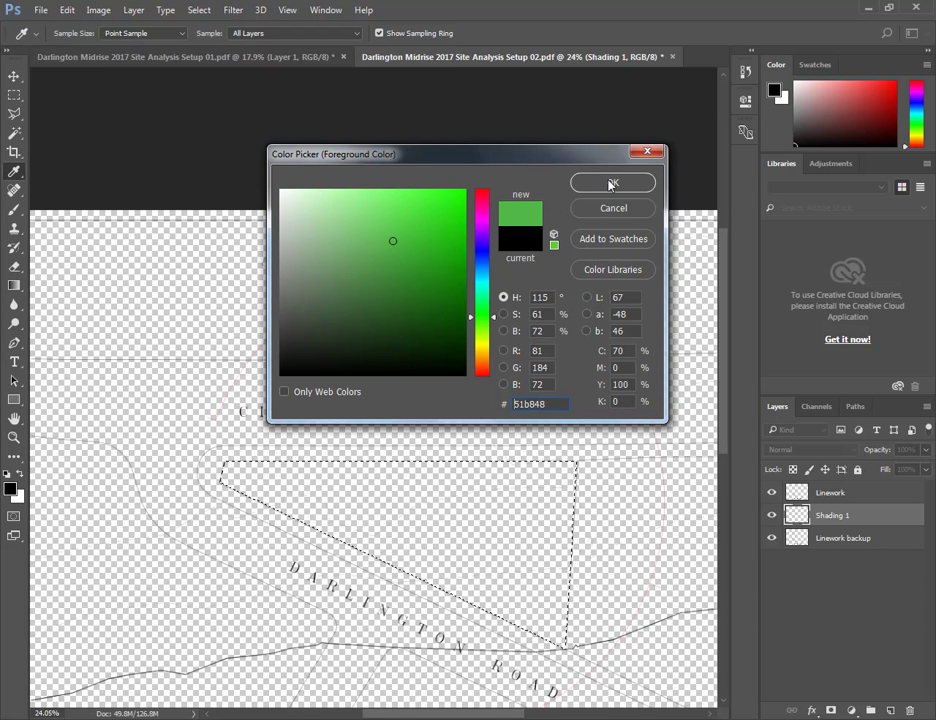
click(604, 183)
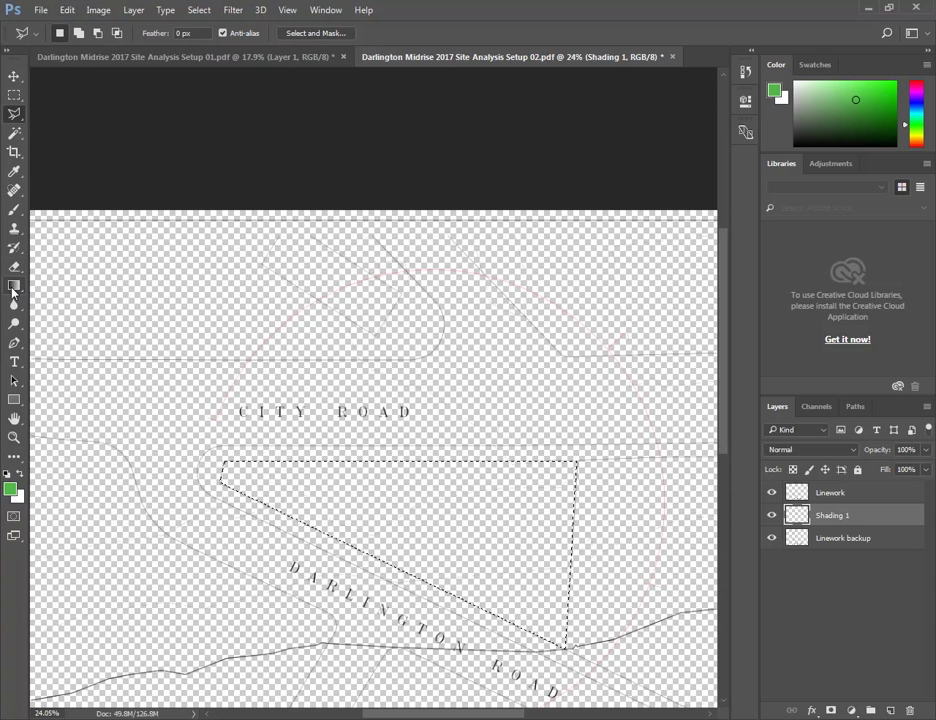
drag(14, 285, 60, 300)
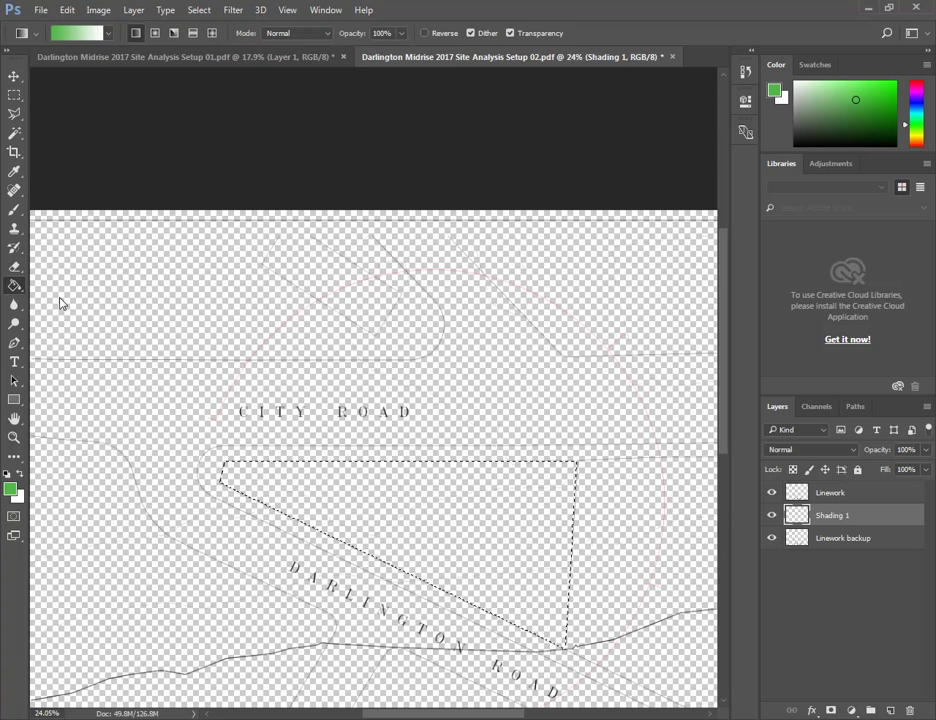
click(386, 518)
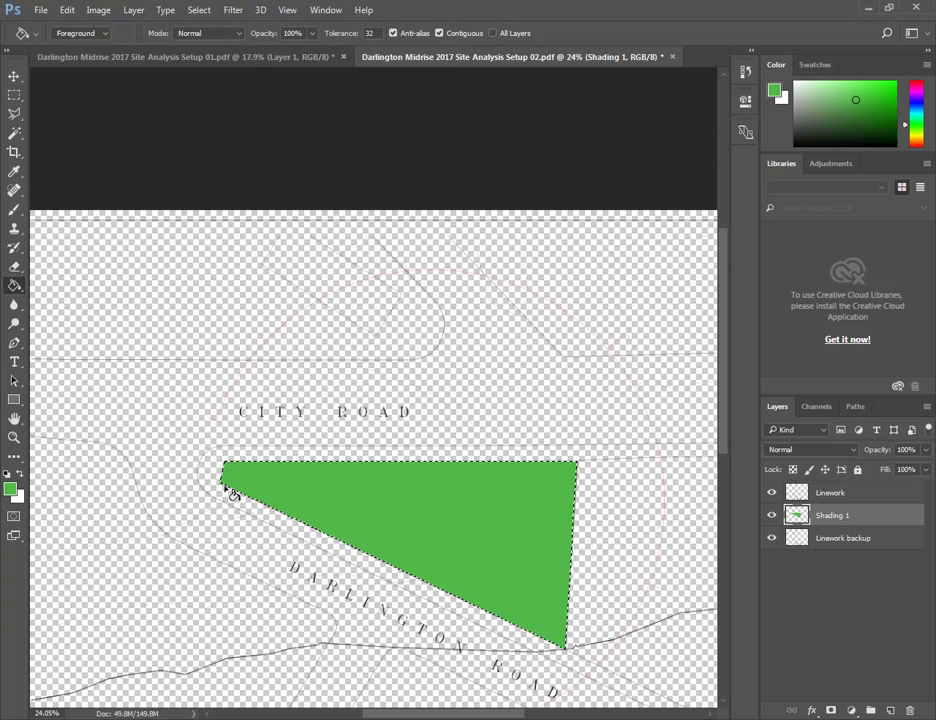
Examine how the green fill meets the boundary line at the site's northwest corner, with the Linework layer hidden and shown
alt+scroll(205, 490, up, 10)
alt+scroll(225, 487, up, 10)
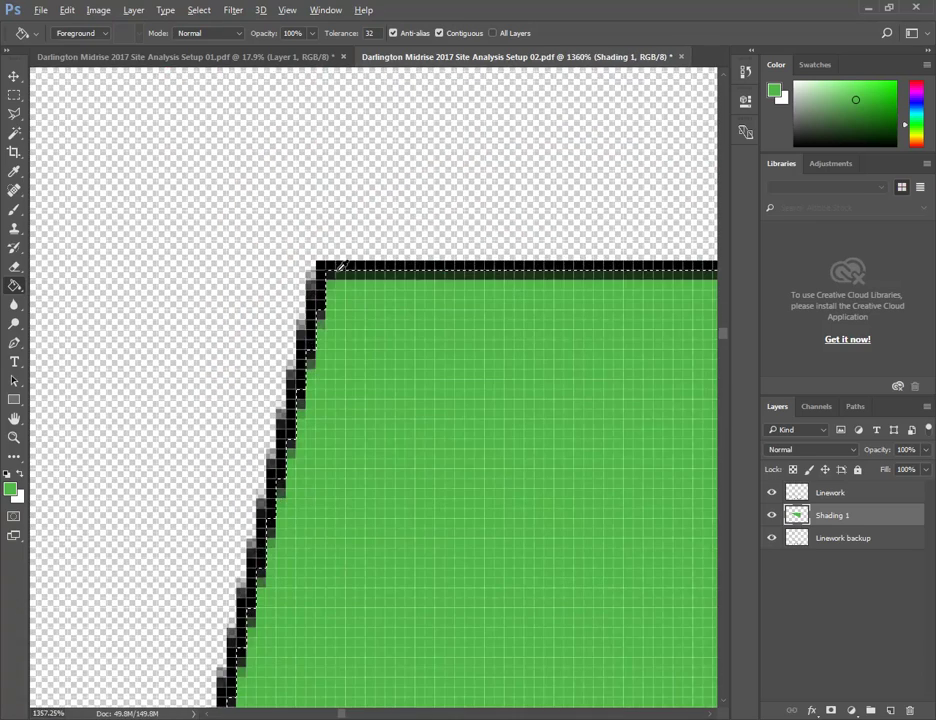
click(771, 493)
click(771, 493)
click(771, 493)
click(771, 493)
click(771, 495)
click(771, 495)
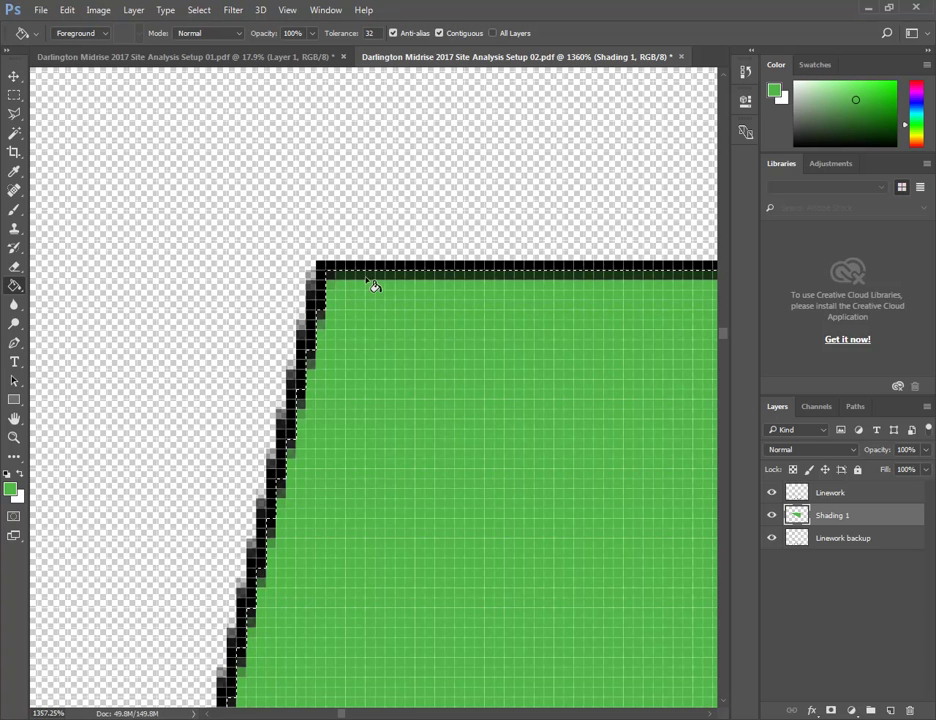
Reduce the opacity of the Shading 1 layer to 77%
alt+scroll(219, 288, down, 8)
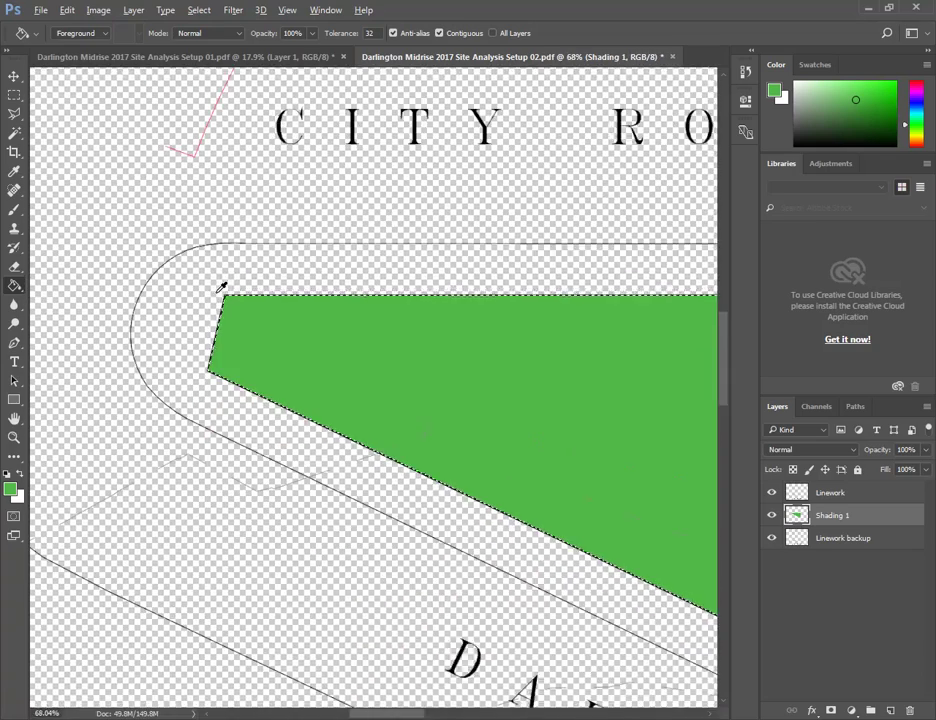
alt+scroll(221, 286, down, 5)
alt+scroll(240, 345, up, 1)
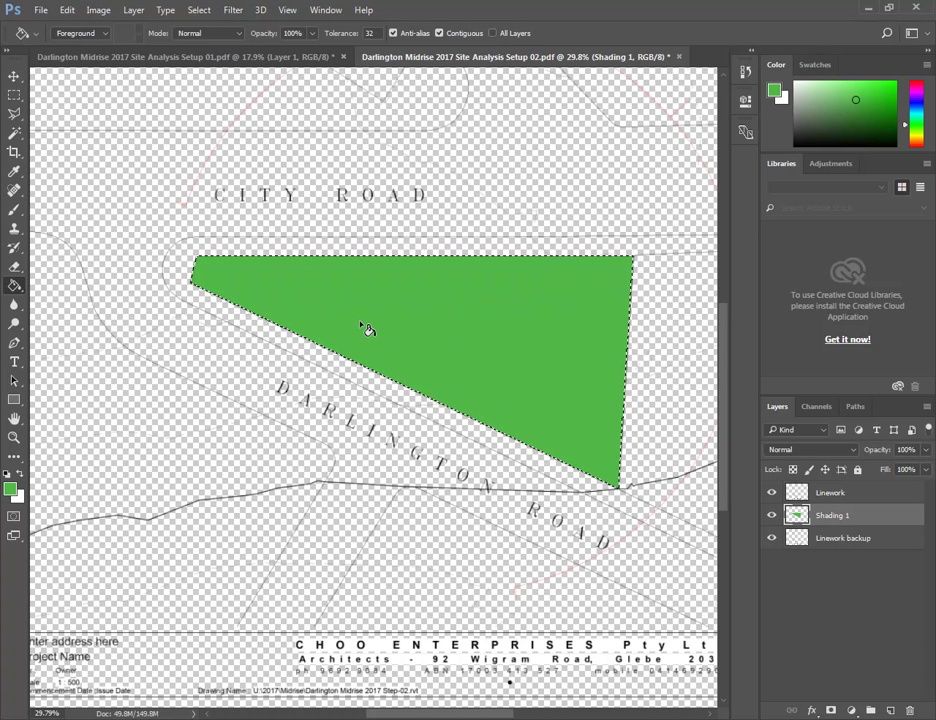
click(927, 451)
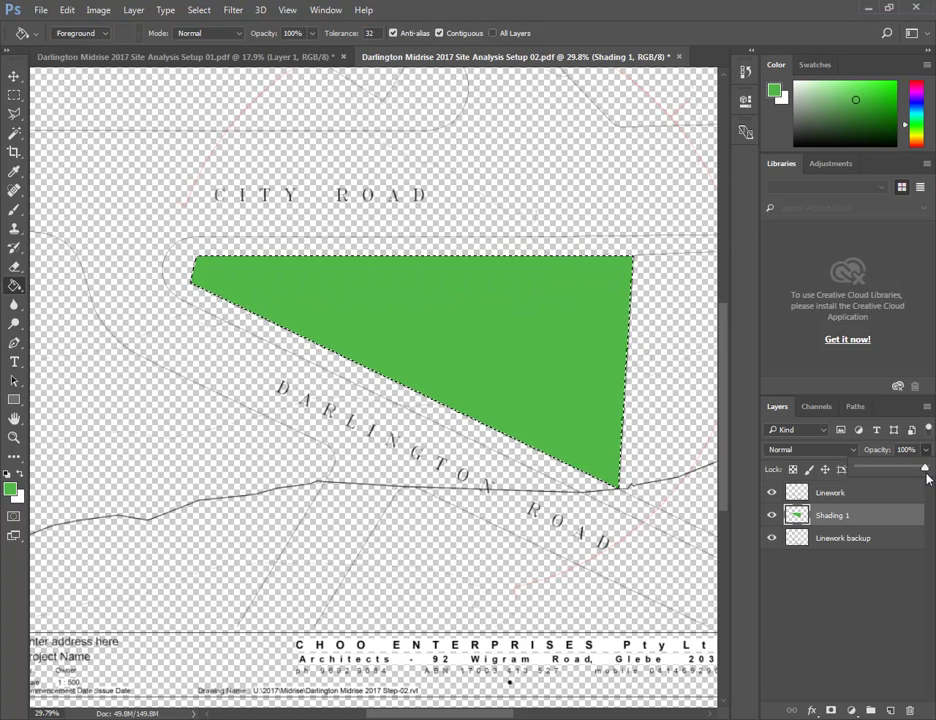
mouse_move(925, 472)
mouse_down()
mouse_move(883, 474)
mouse_move(916, 472)
mouse_up()
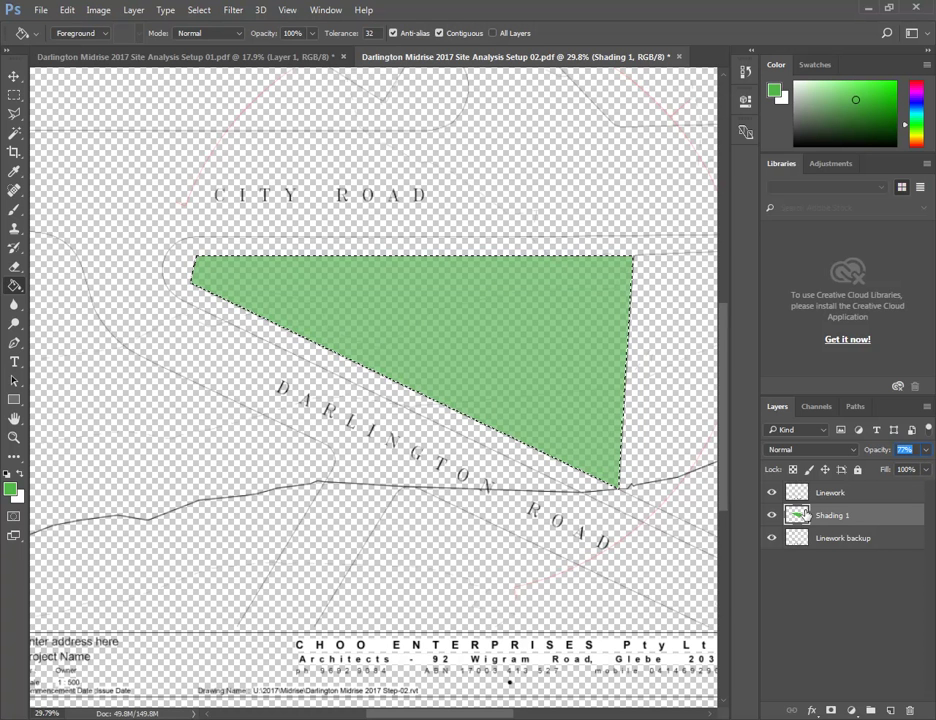
Set the Linework backup layer's opacity to 77% and hide that layer
click(799, 537)
text(93)
key(Return)
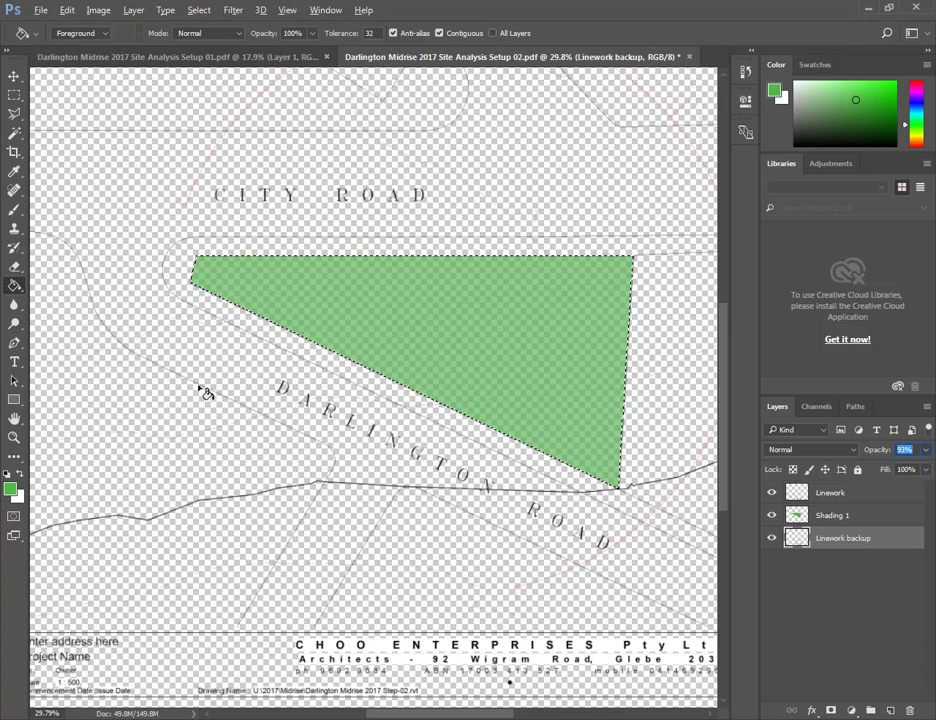
text(77)
key(Return)
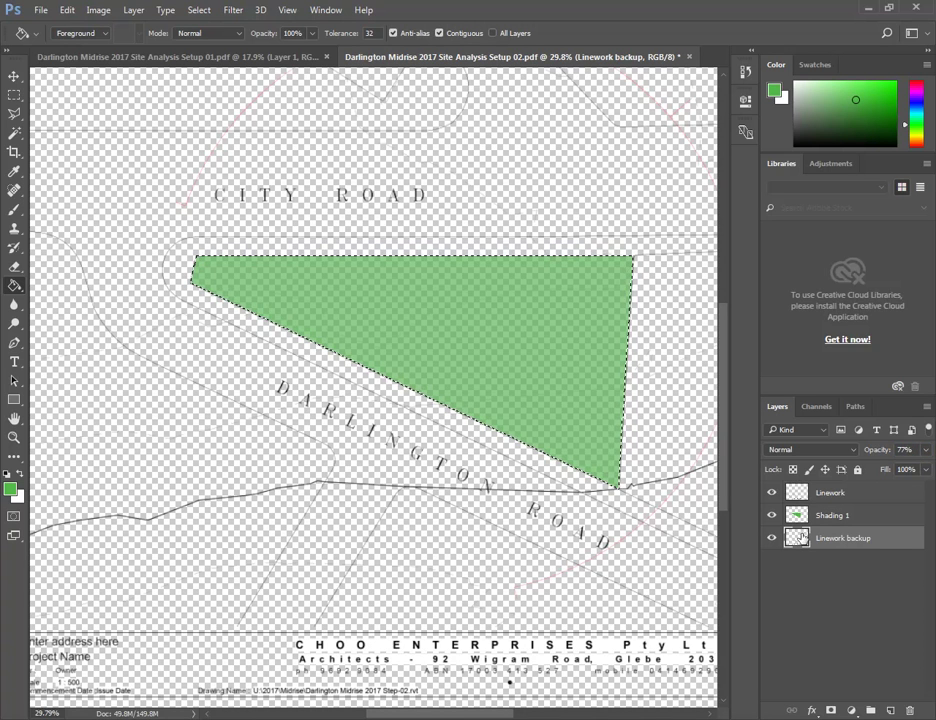
alt+scroll(274, 361, down, 4)
alt+scroll(274, 361, up, 2)
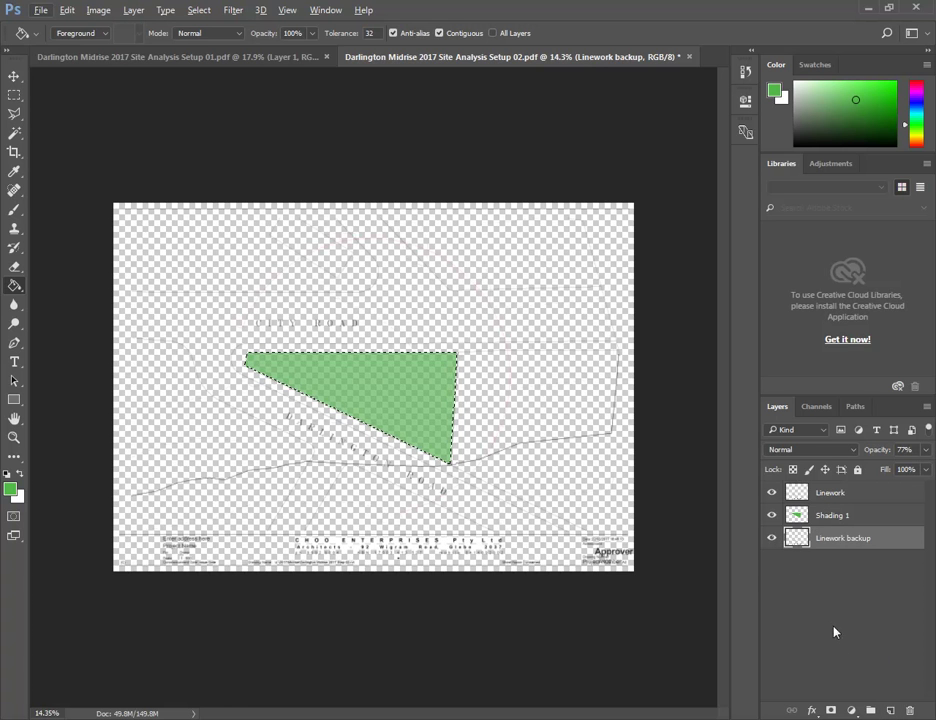
click(771, 538)
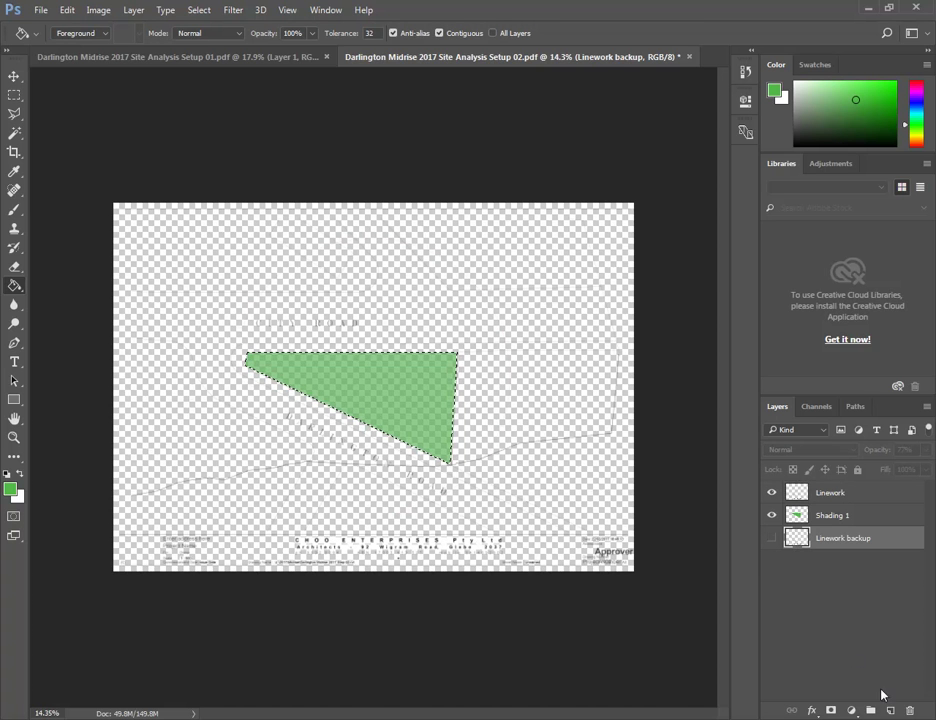
Add a new layer directly above Linework backup and name it White backround
click(890, 711)
double_click(826, 538)
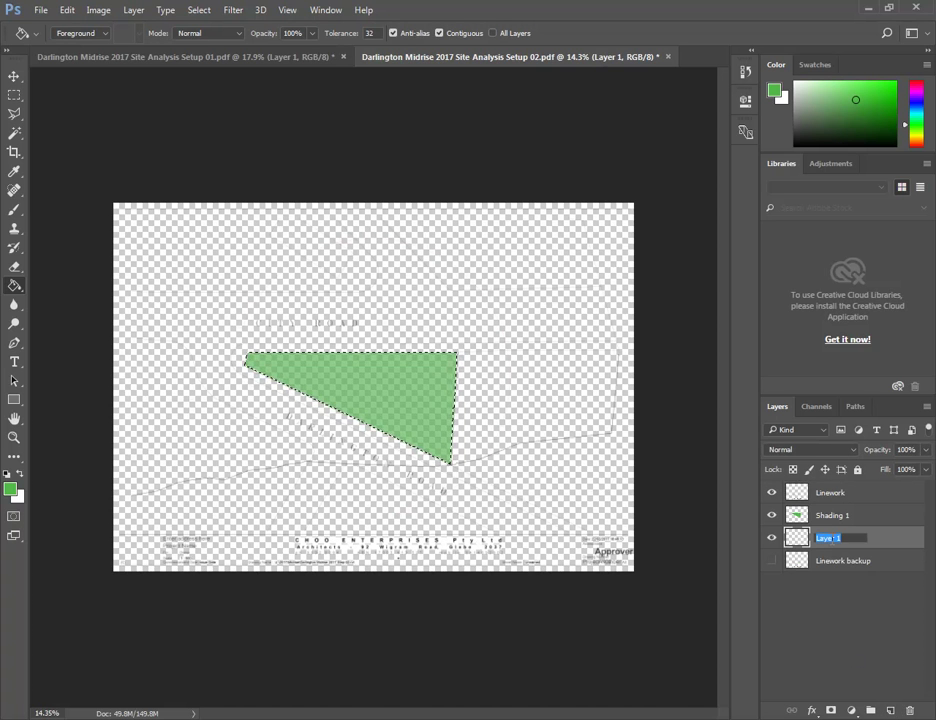
text(White backroun)
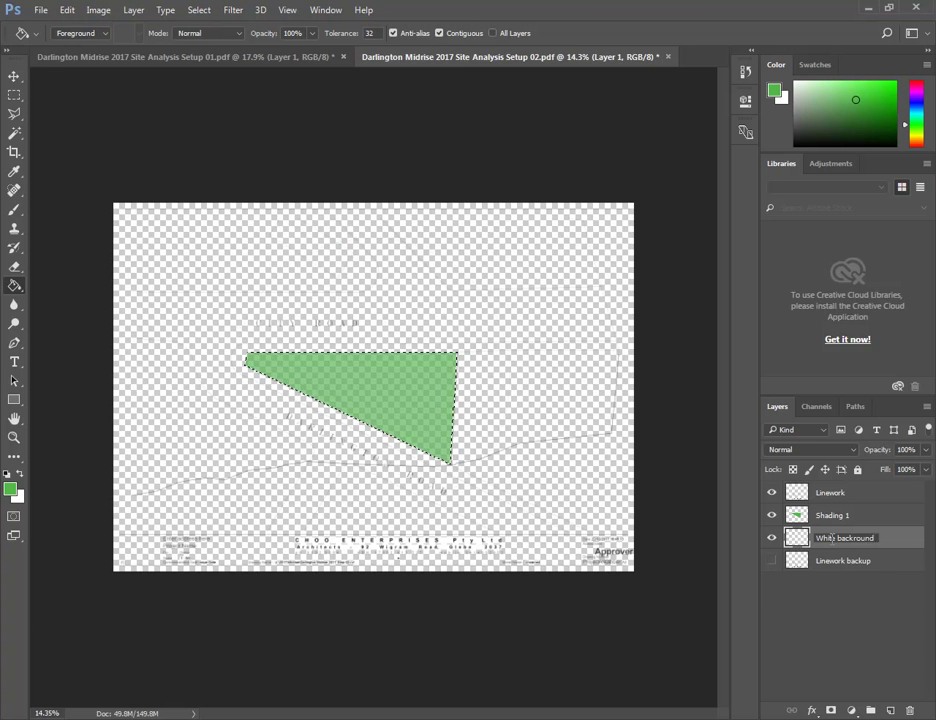
text(d)
key(Return)
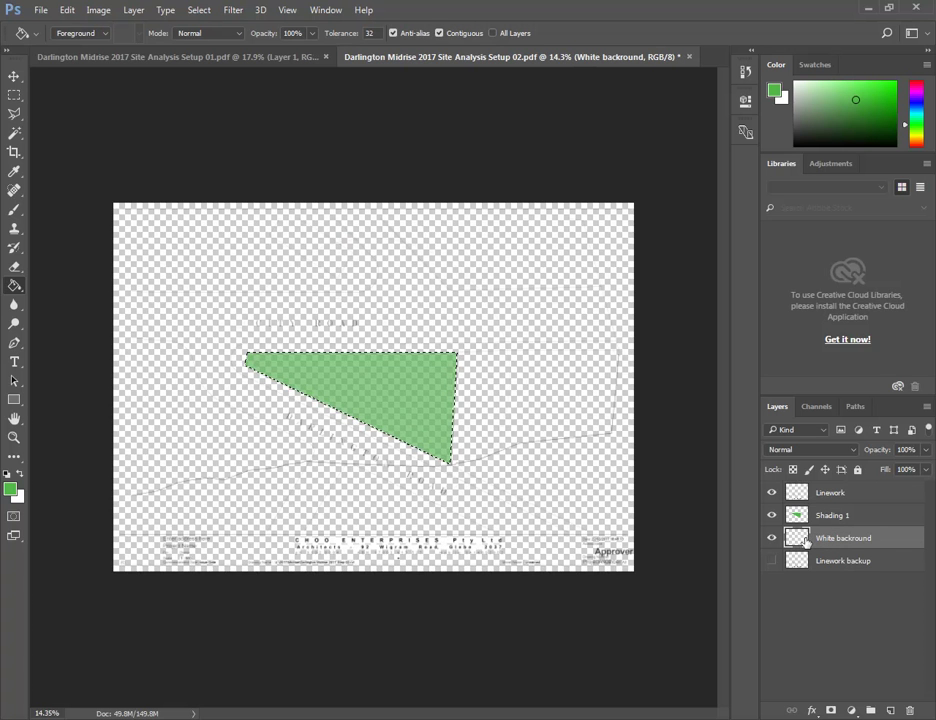
Fill the selected site area on the White backround layer with white at 100% opacity in Normal mode
click(67, 10)
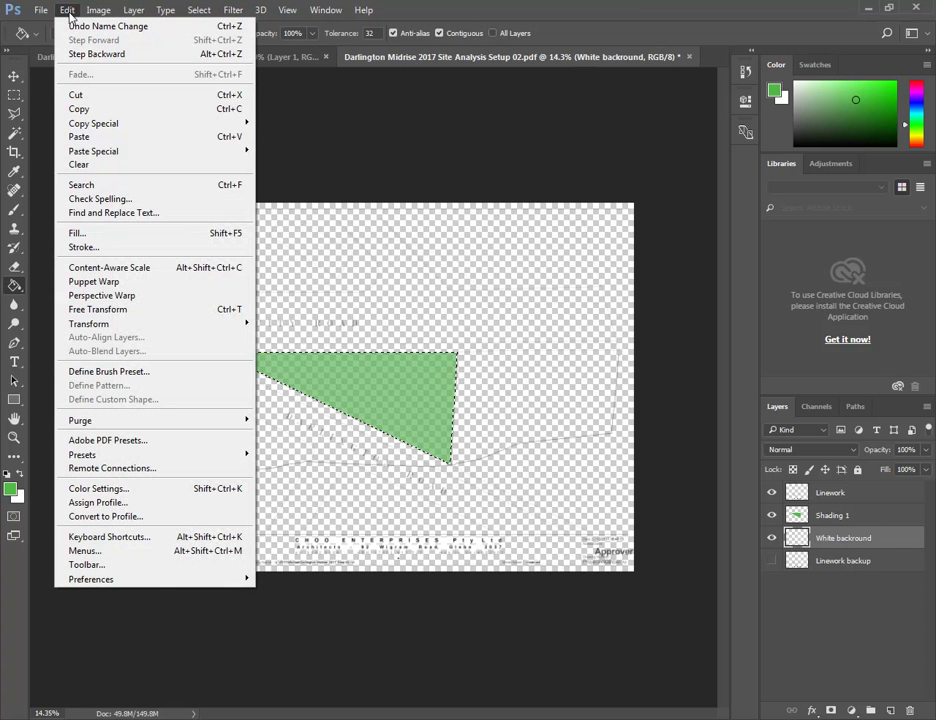
click(63, 232)
click(487, 211)
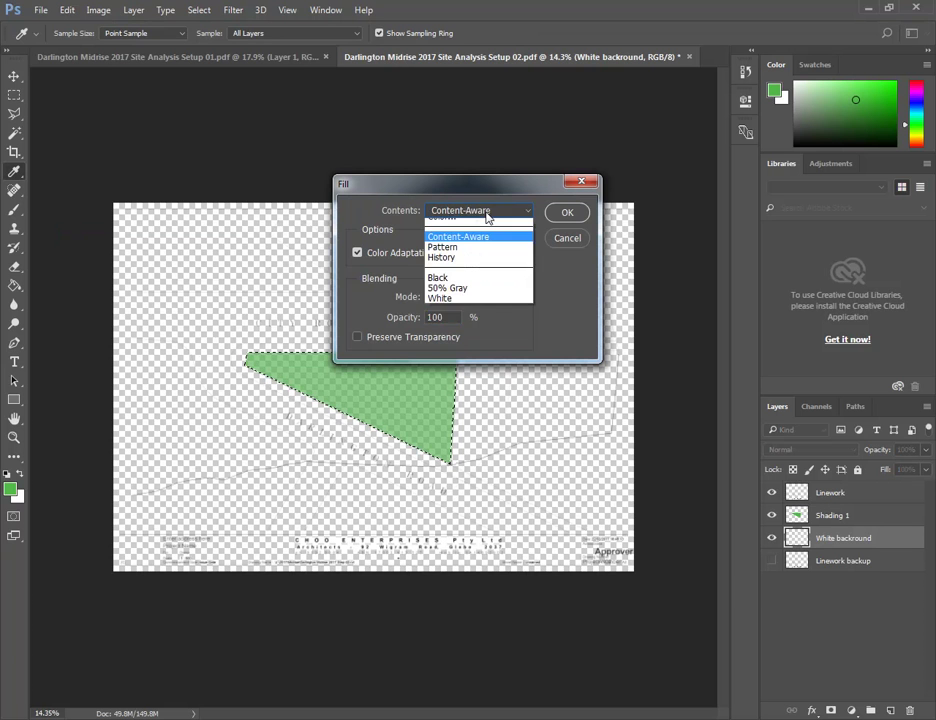
click(450, 327)
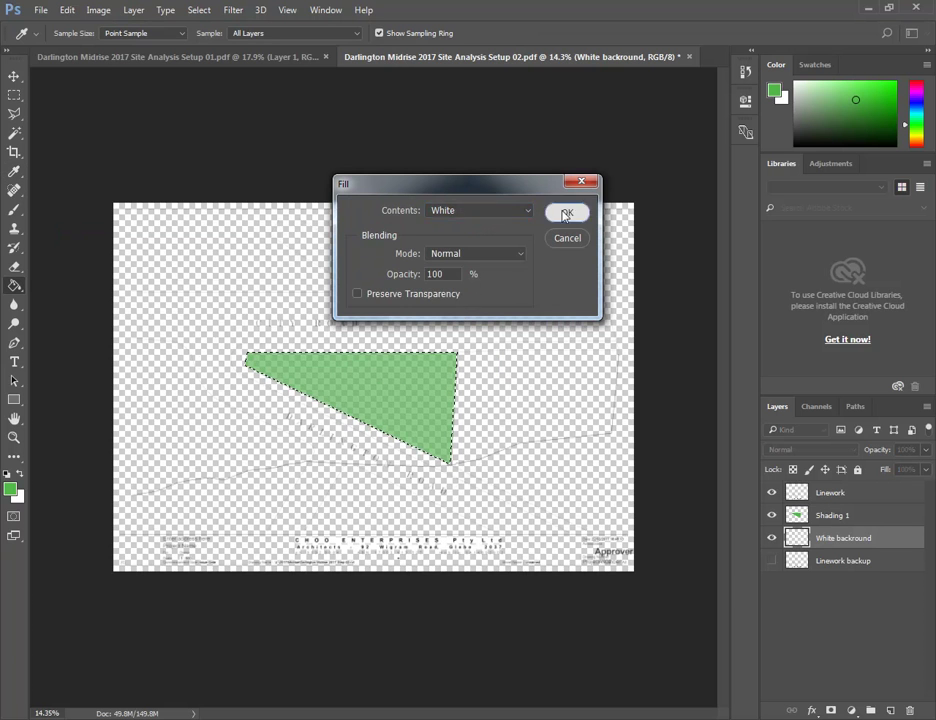
click(566, 212)
key(g)
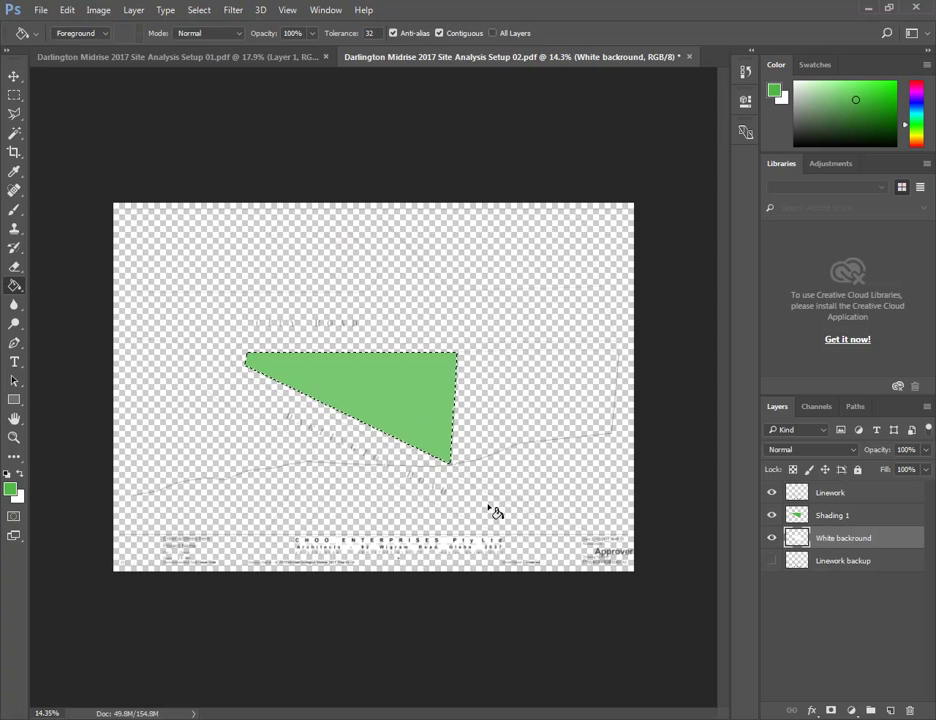
Deselect the site and fill the entire White backround layer with white at 100% opacity
key(ctrl+d)
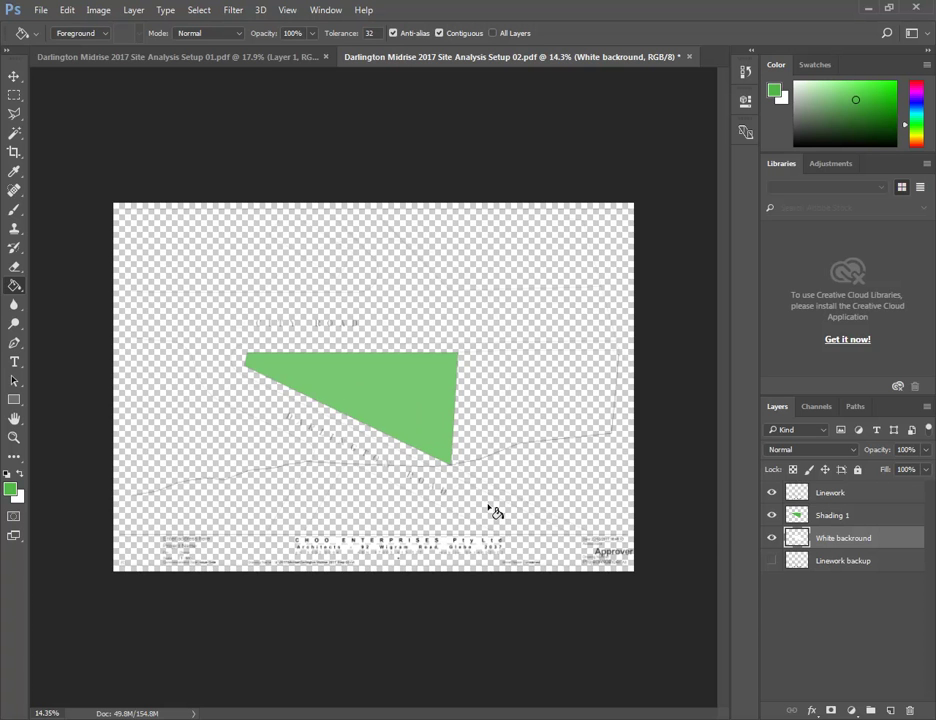
click(66, 10)
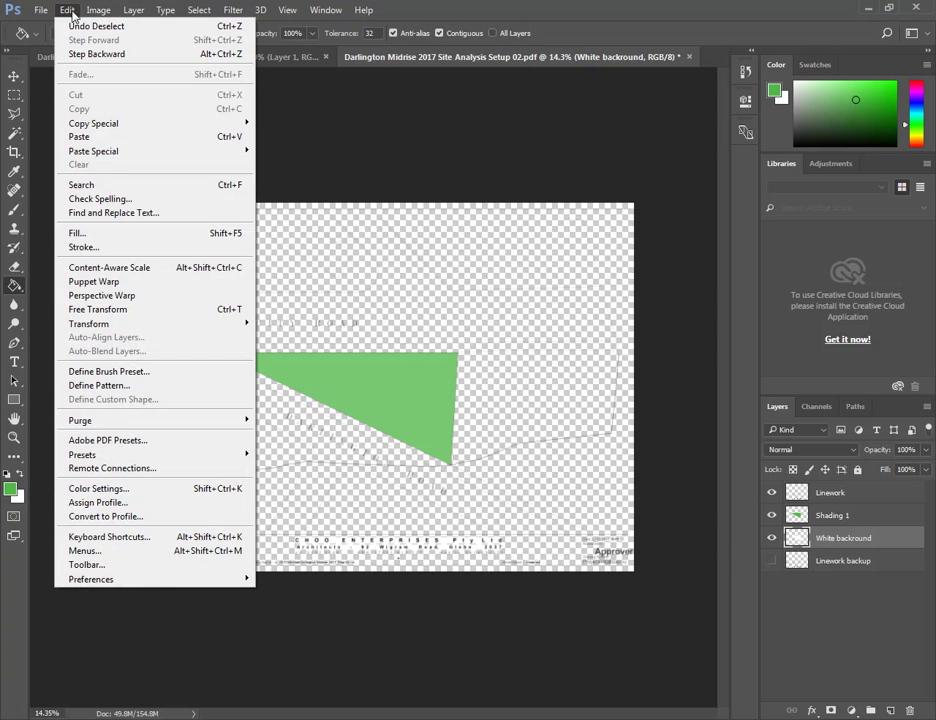
click(98, 234)
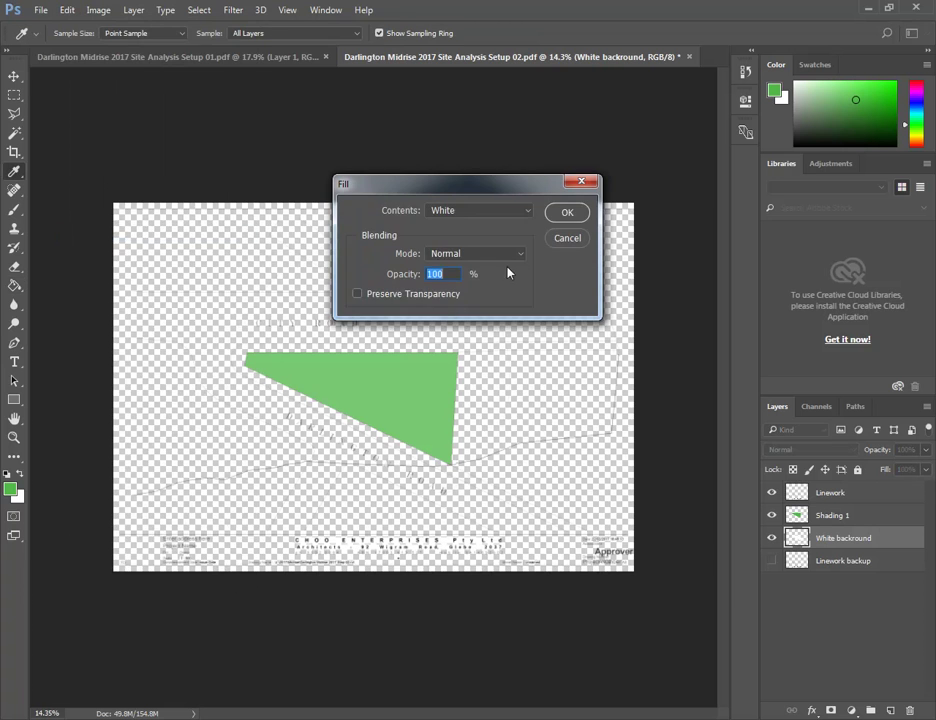
click(560, 211)
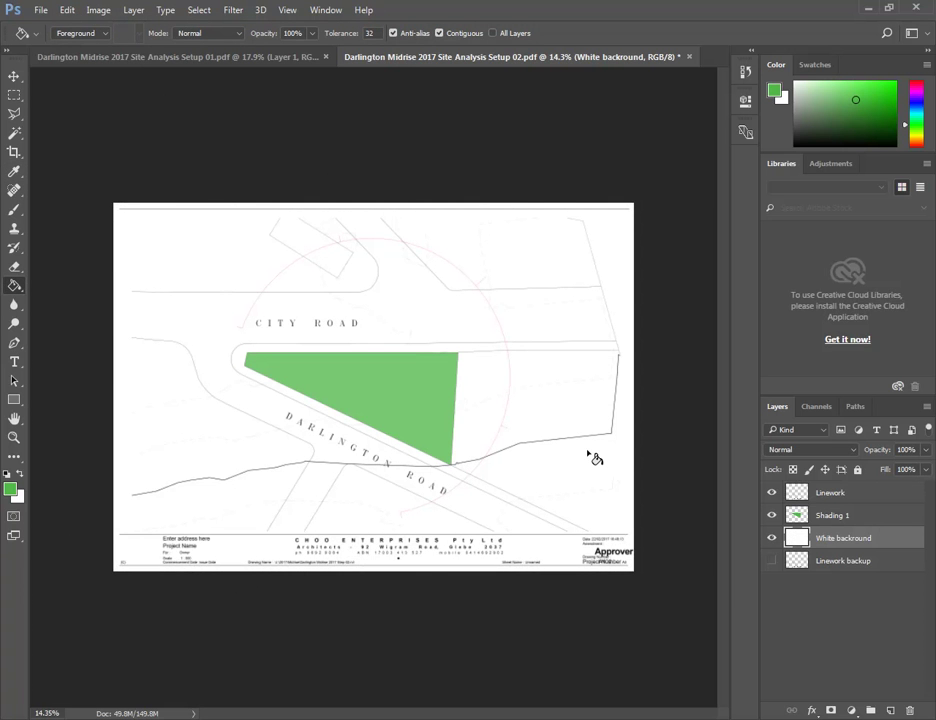
Lower the opacity of the Shading 1 layer to 62%
alt+scroll(338, 370, up, 5)
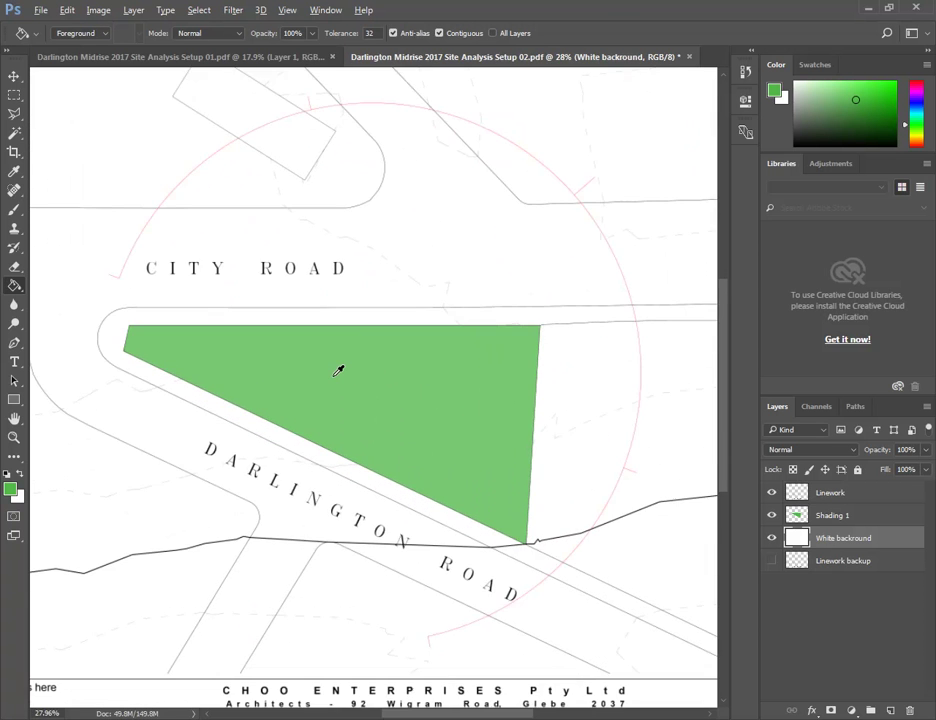
alt+scroll(338, 371, up, 1)
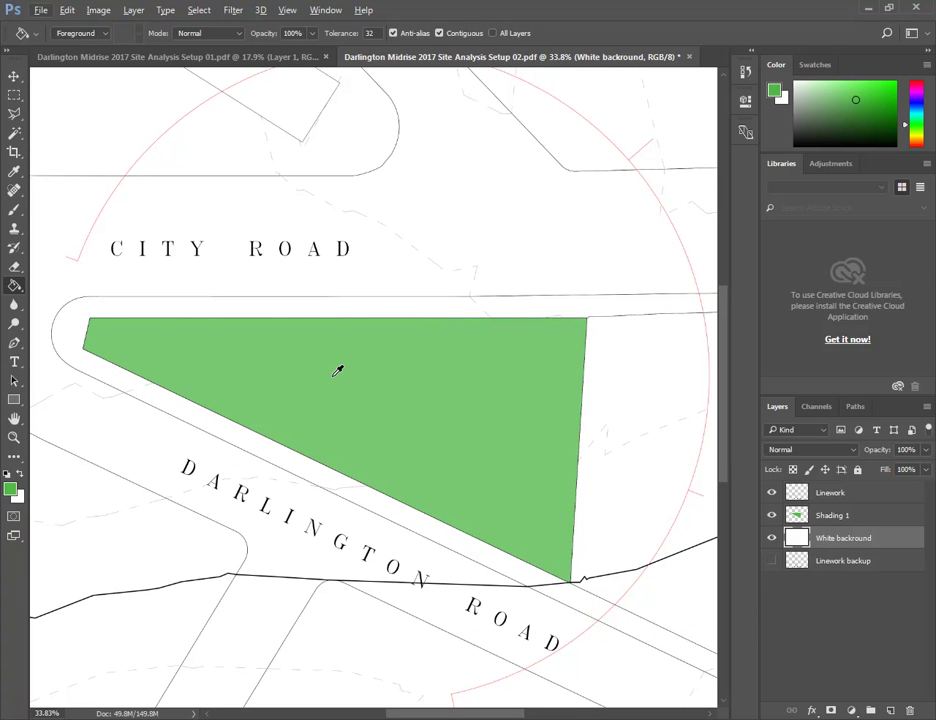
click(920, 452)
mouse_move(909, 469)
mouse_down()
mouse_move(889, 471)
mouse_move(900, 469)
mouse_up()
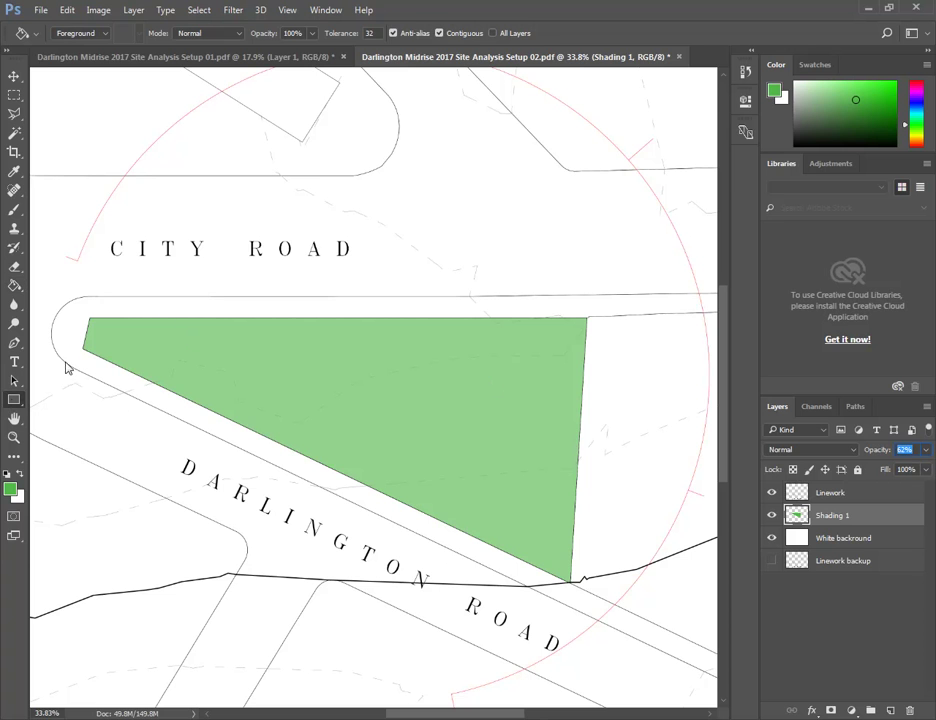
Try a green rectangle shape of about 1578 × 1387 px over the site and undo it
click(14, 400)
drag(194, 281, 583, 620)
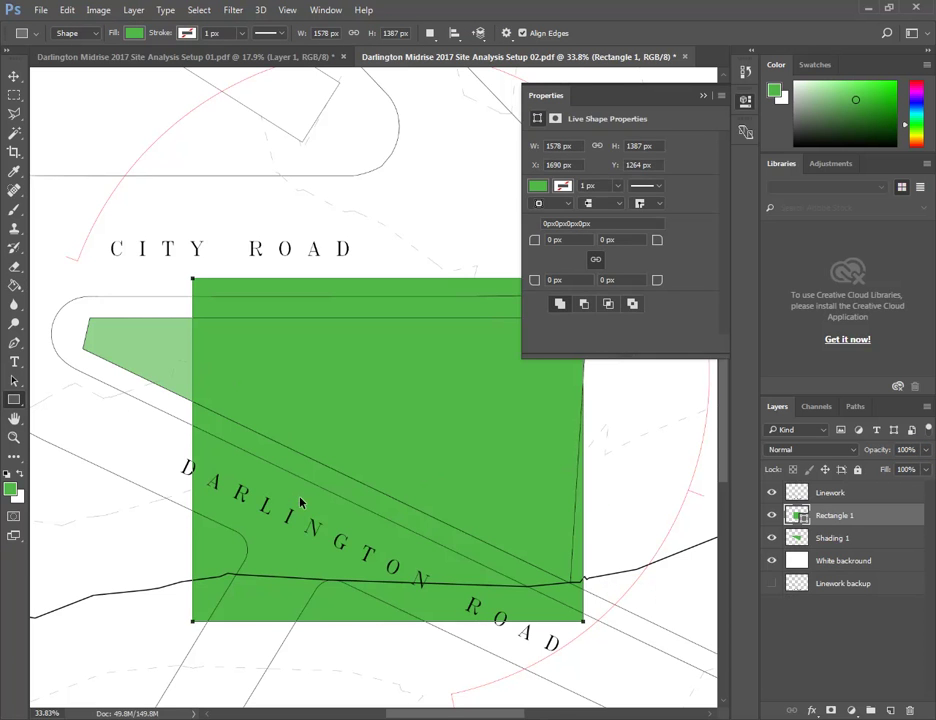
key(ctrl+z)
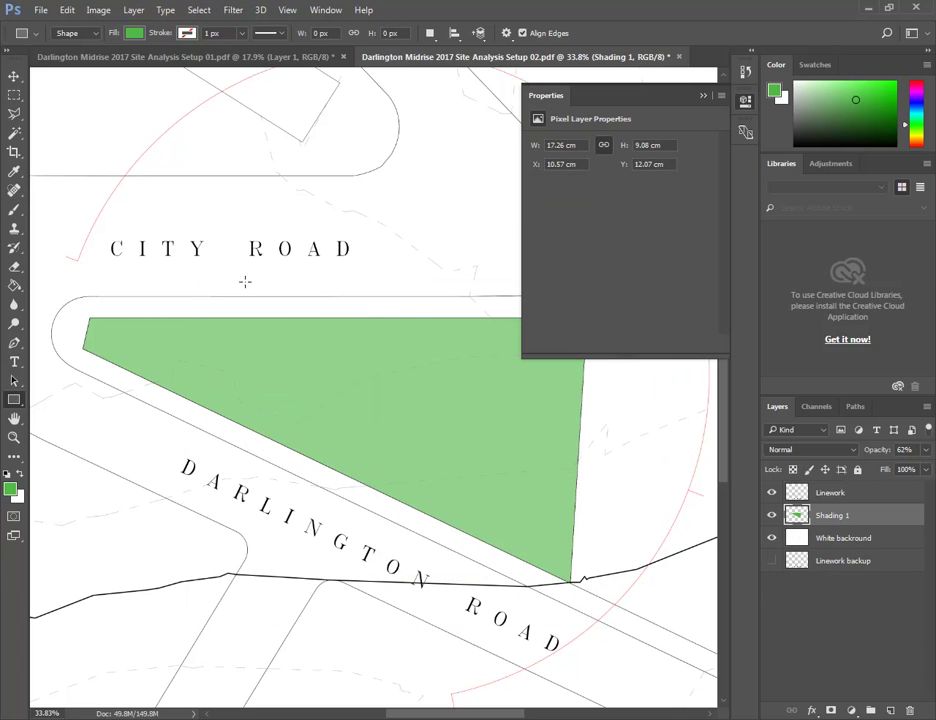
Load the pixels of the Shading 1 layer as a selection
right_click(795, 515)
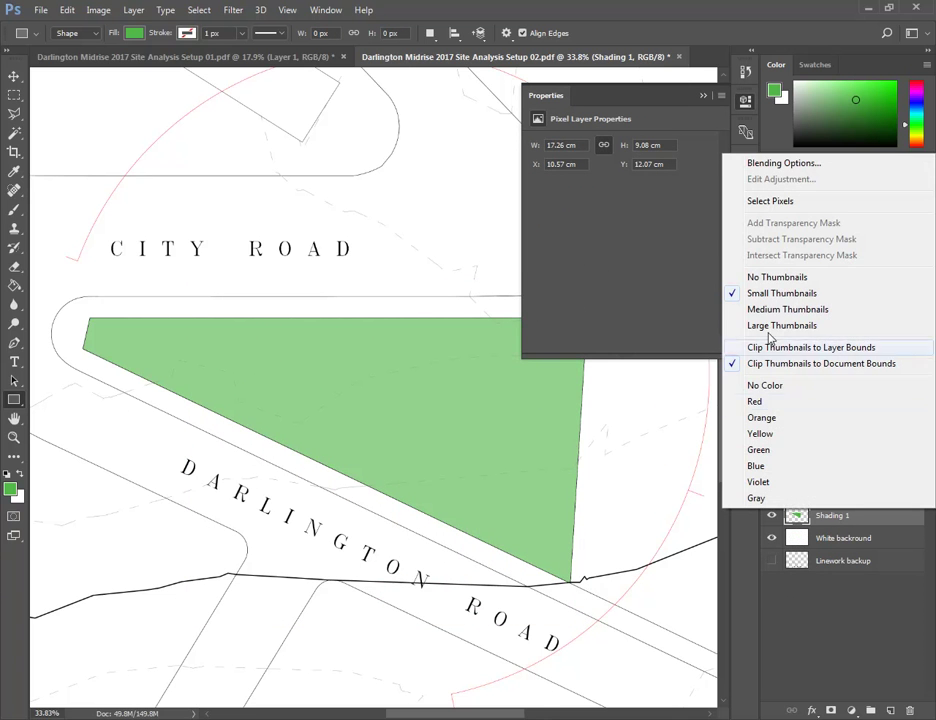
click(742, 202)
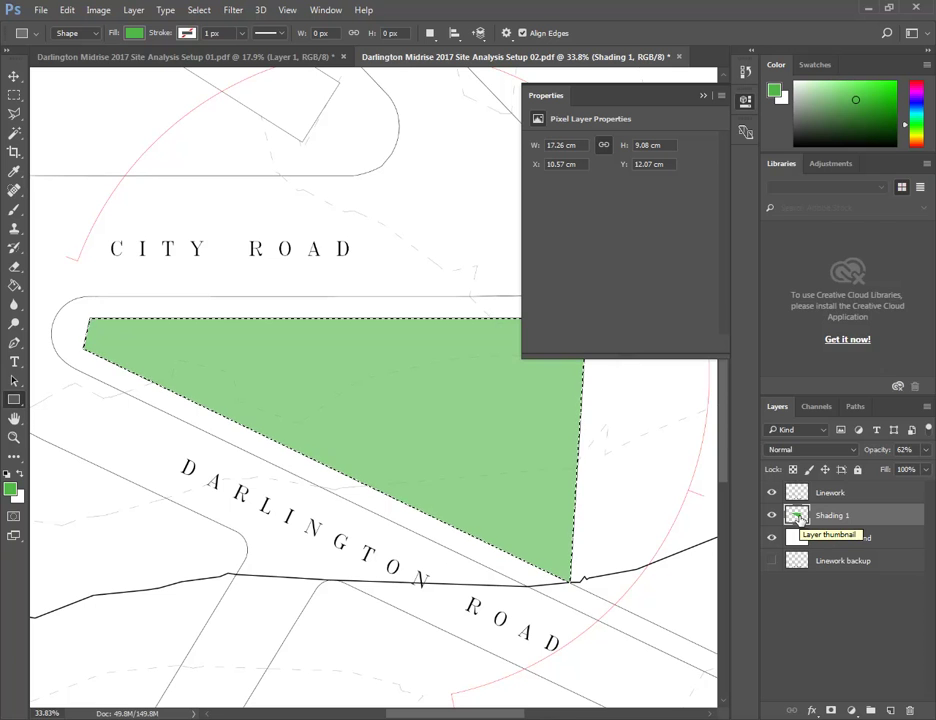
right_click(798, 516)
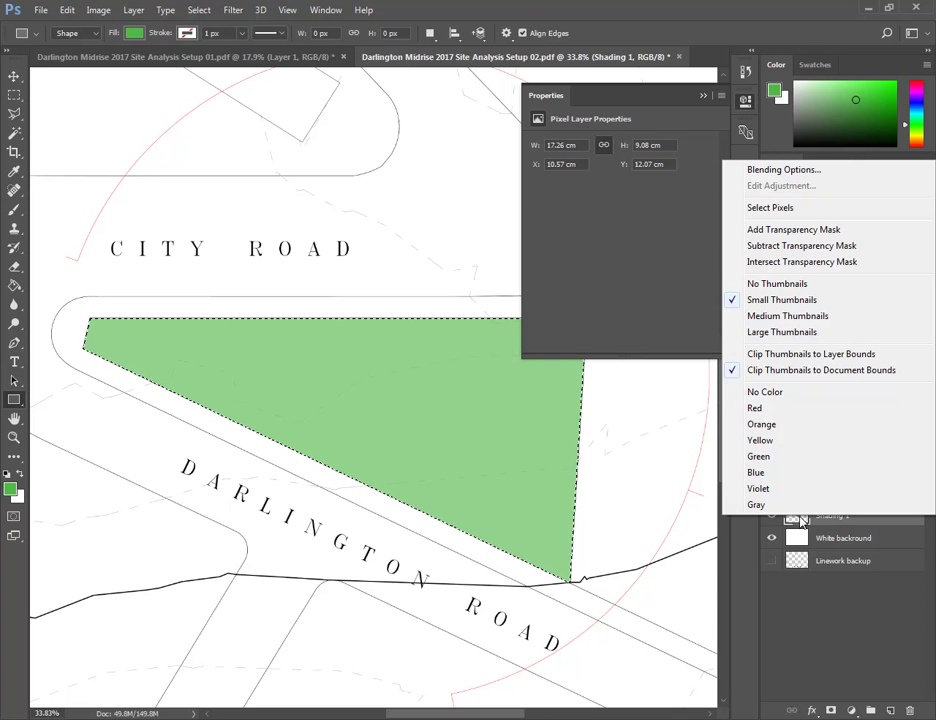
Fill the selected site on the Shading 1 layer with a diagonal linear gradient from green to white
click(775, 208)
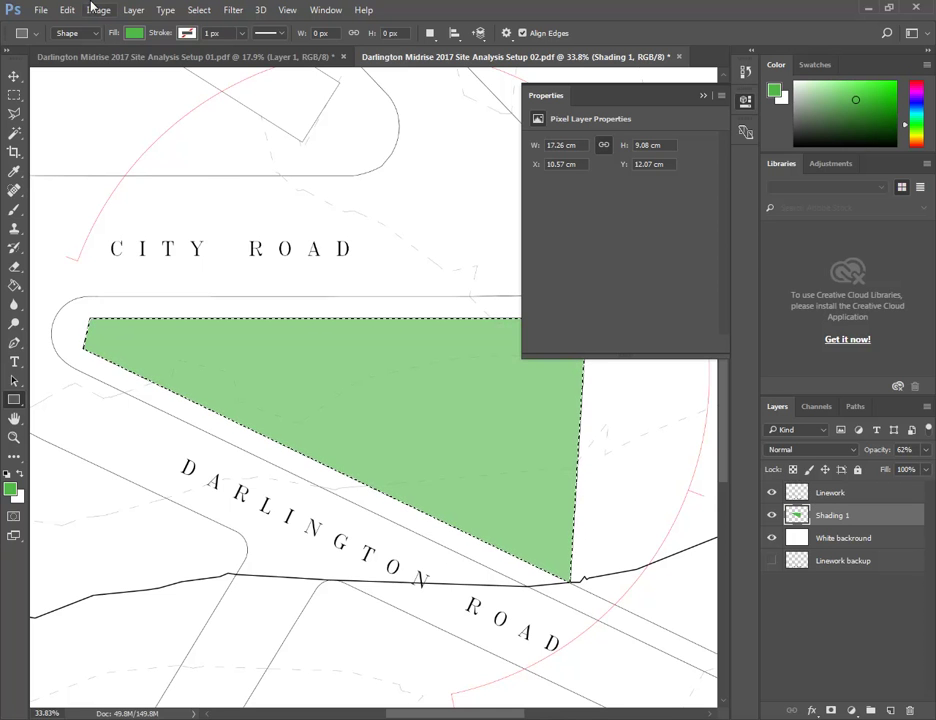
click(14, 267)
click(14, 267)
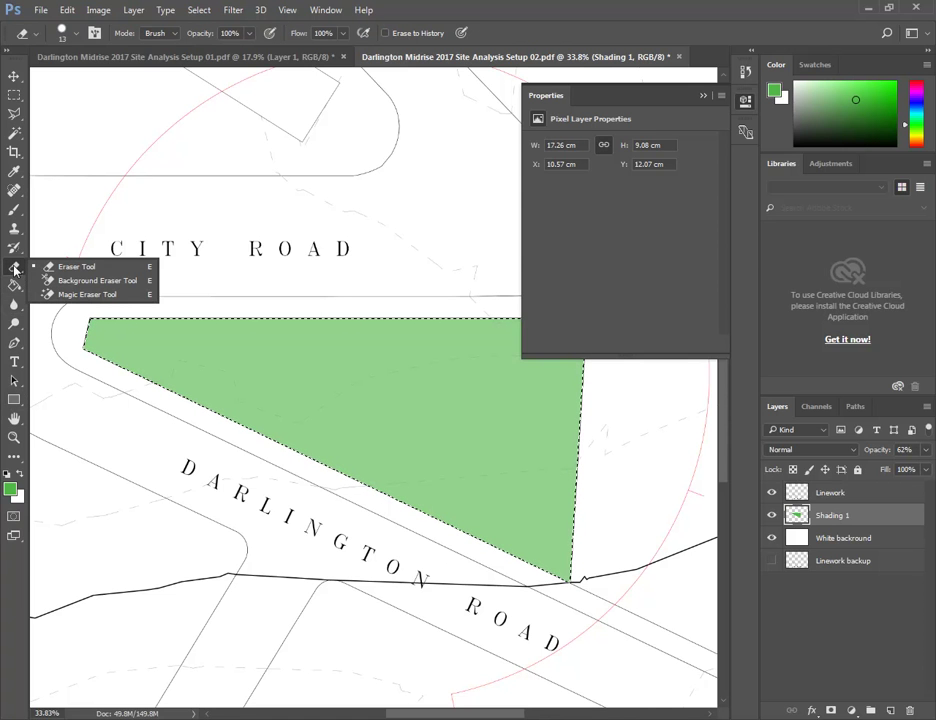
click(13, 286)
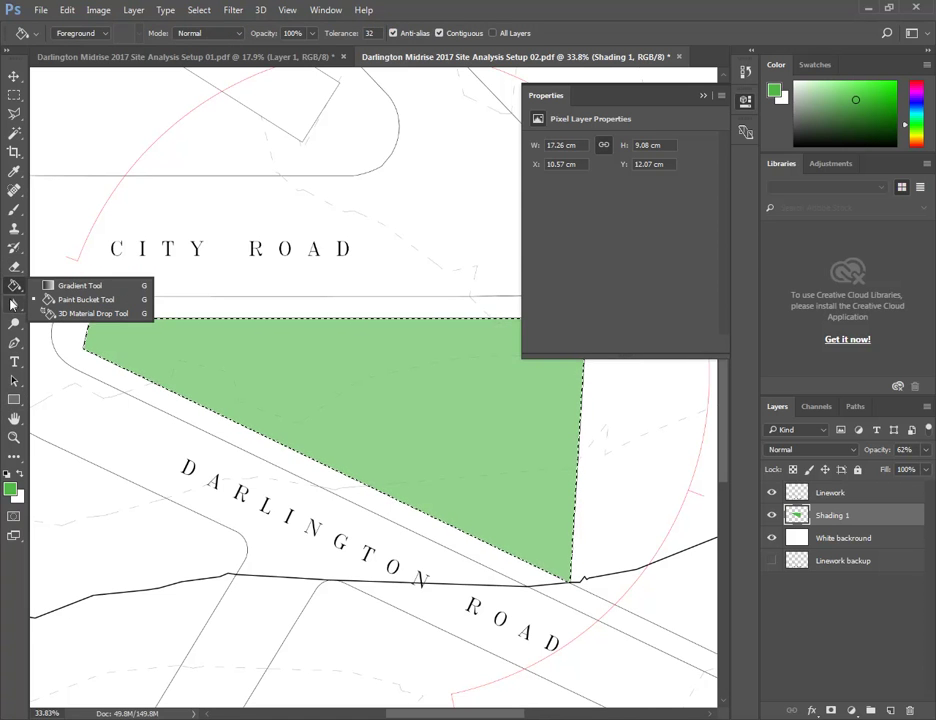
click(80, 285)
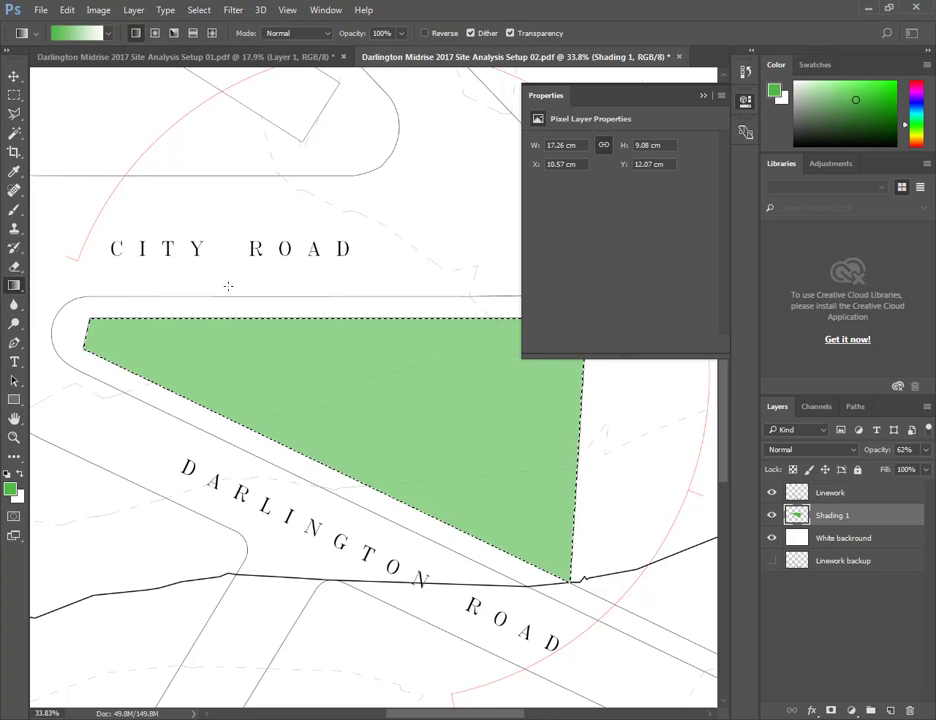
drag(194, 213, 531, 618)
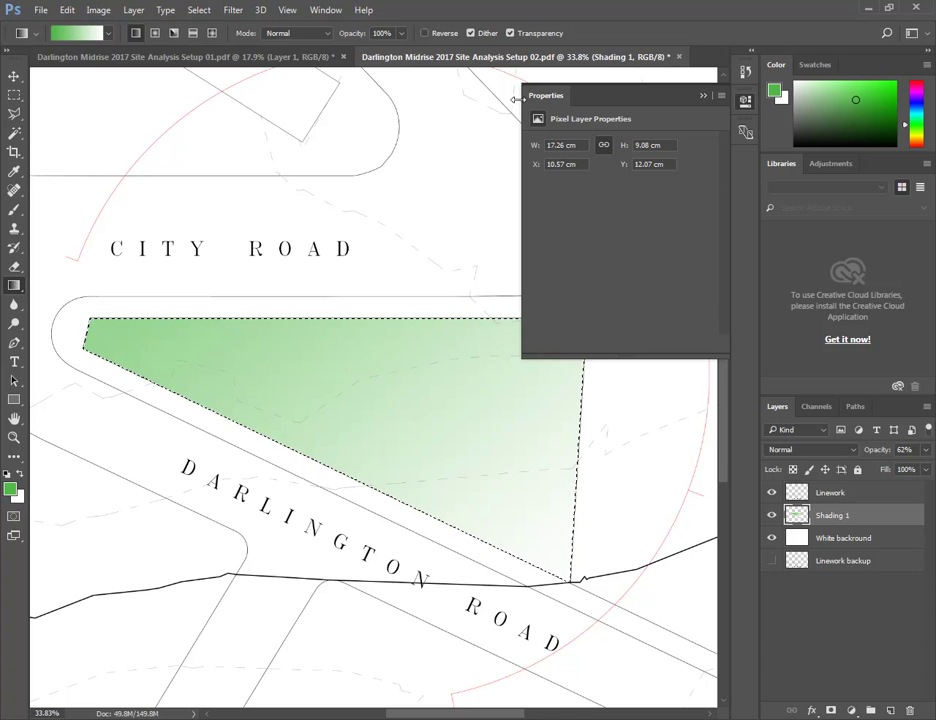
click(704, 96)
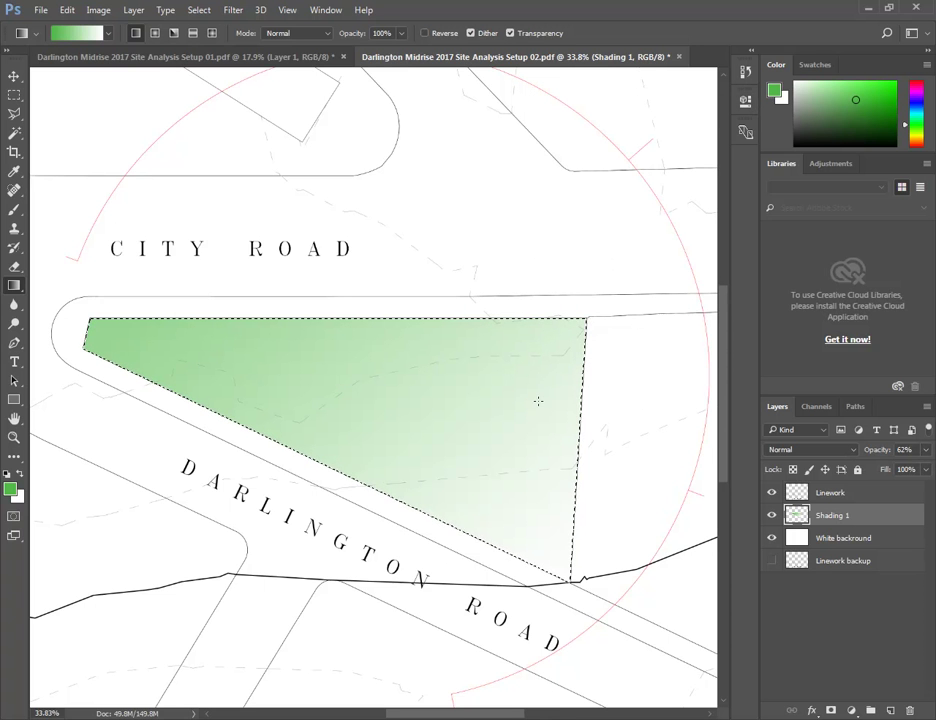
Review the whole gradient-shaded sheet and compare it with the Site Analysis Setup 01 drawing
alt+scroll(292, 412, down, 4)
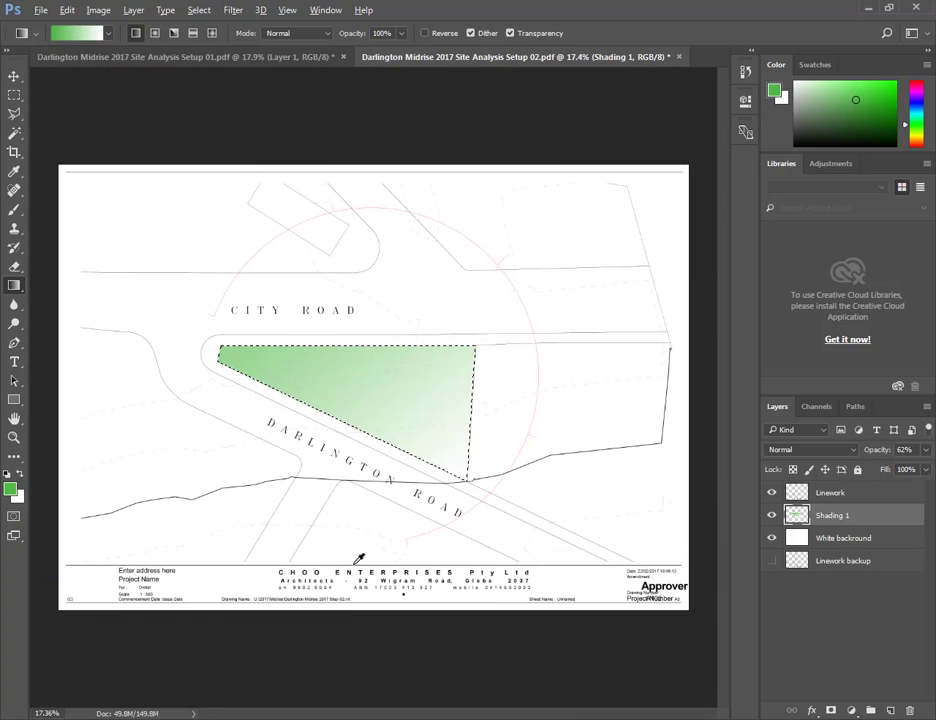
alt+scroll(310, 470, up, 2)
alt+scroll(310, 470, down, 2)
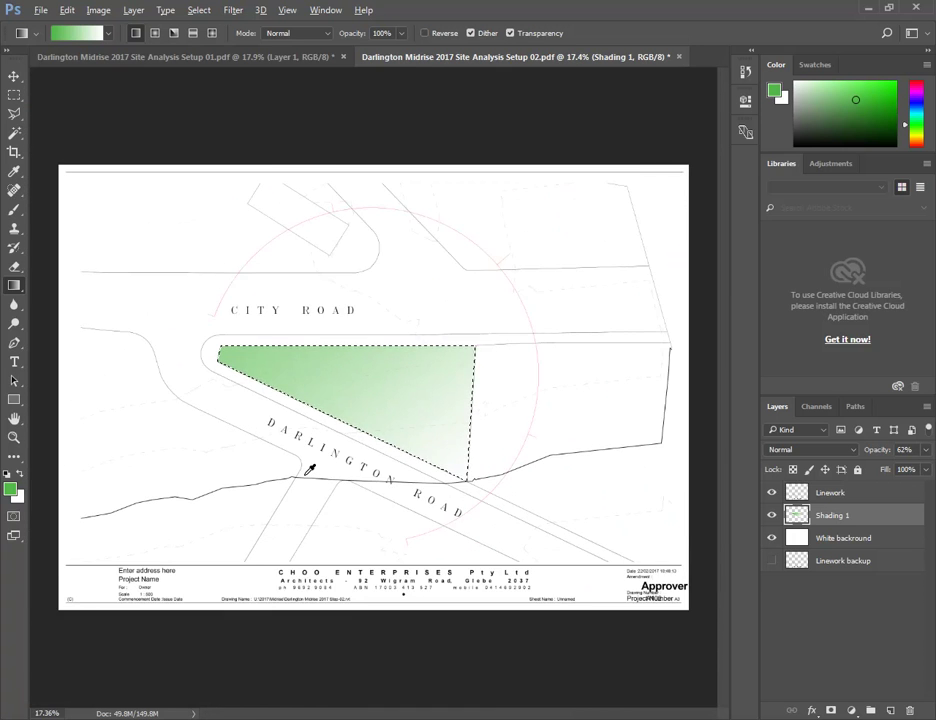
alt+scroll(310, 470, up, 1)
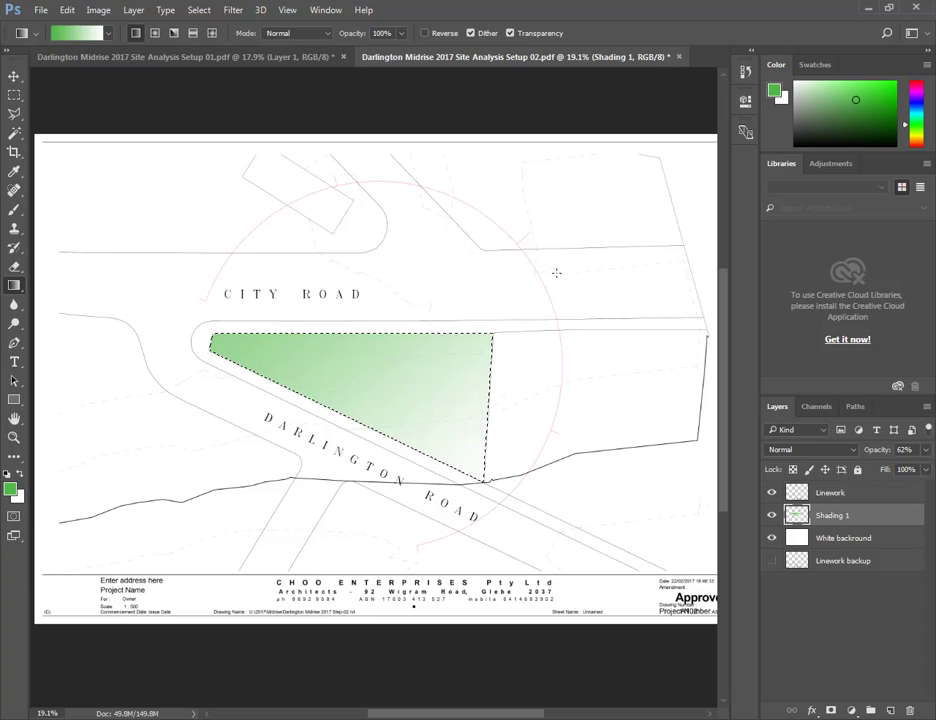
click(183, 57)
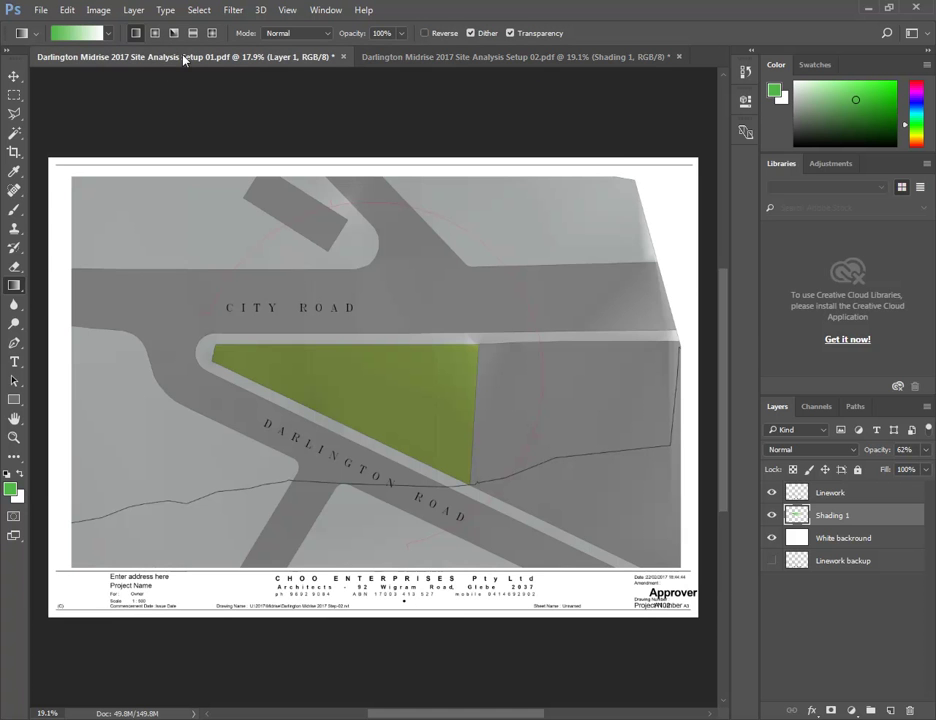
click(506, 57)
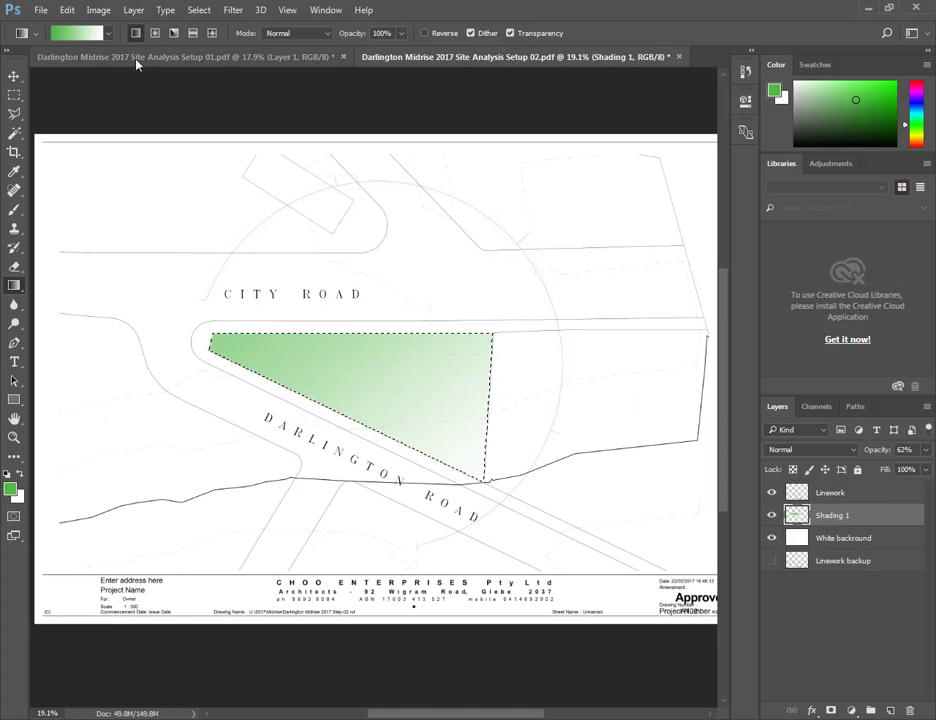
Open the image Tile-texture.jpg from the StudentResources drive
click(41, 10)
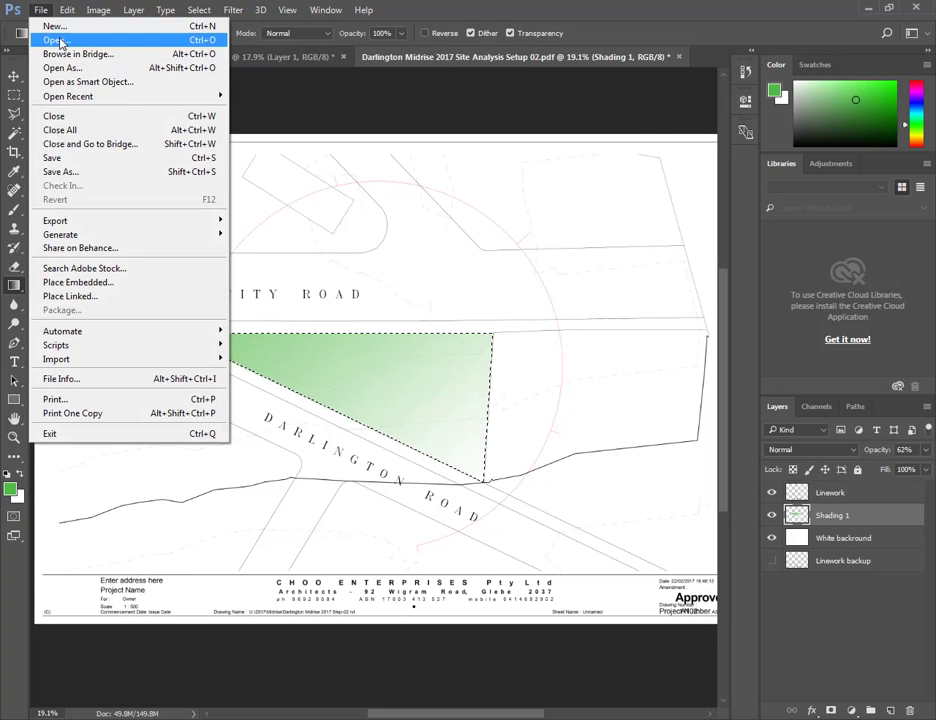
click(55, 41)
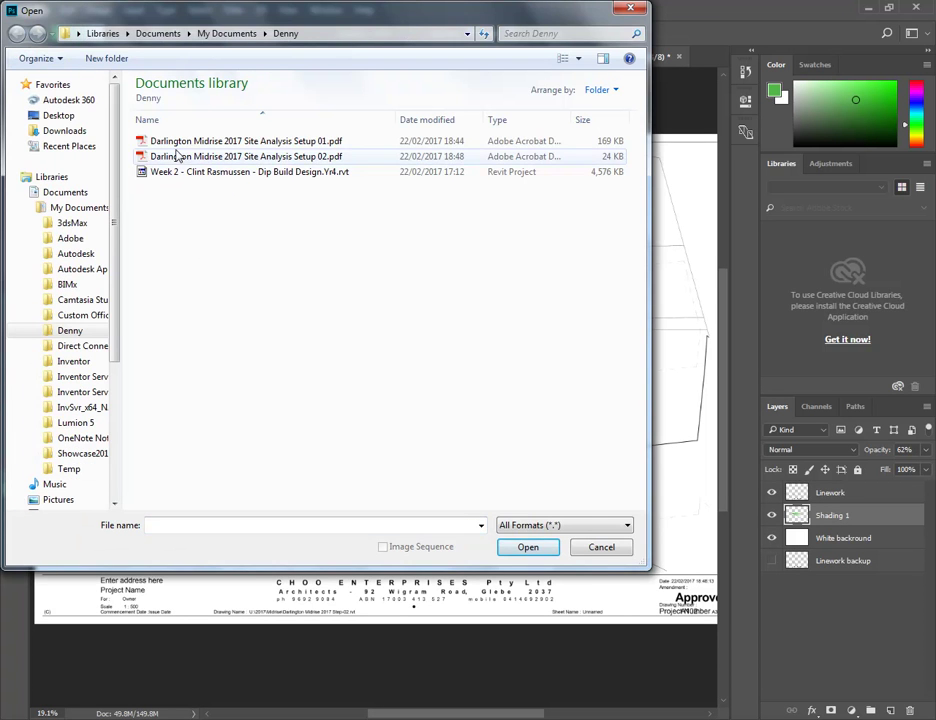
scroll(115, 307, down, 3)
click(69, 431)
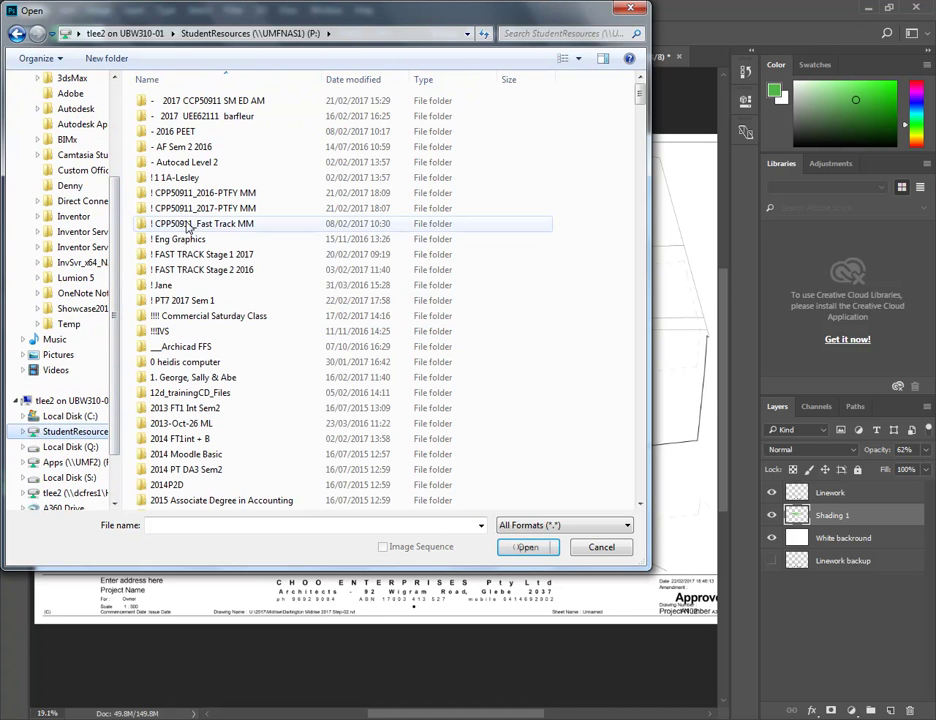
double_click(270, 301)
double_click(165, 163)
double_click(160, 99)
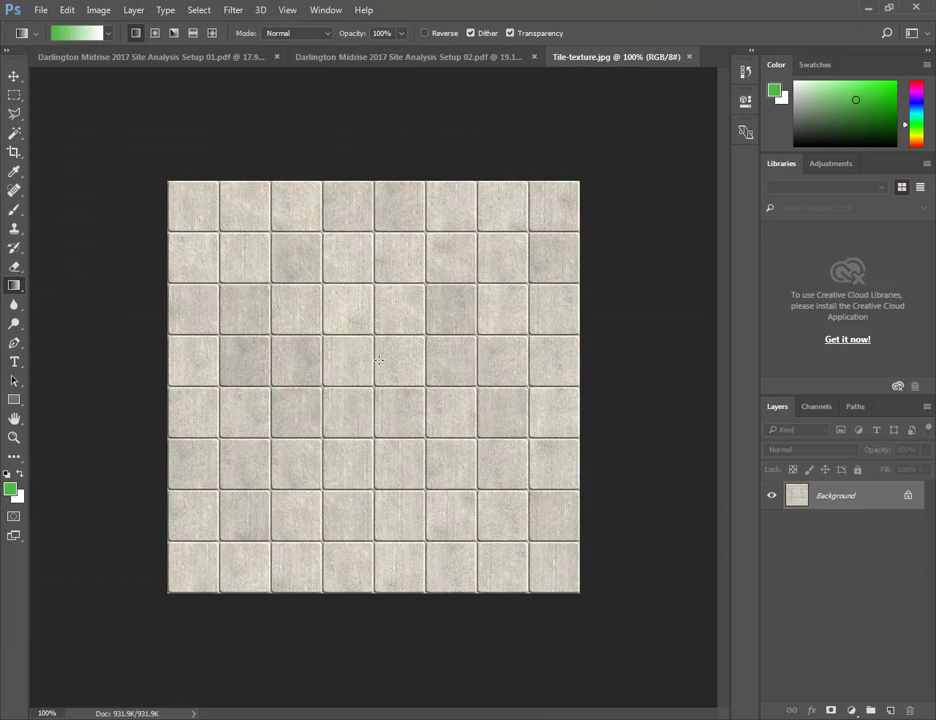
Select the entire tile texture image and copy it
key(ctrl+a)
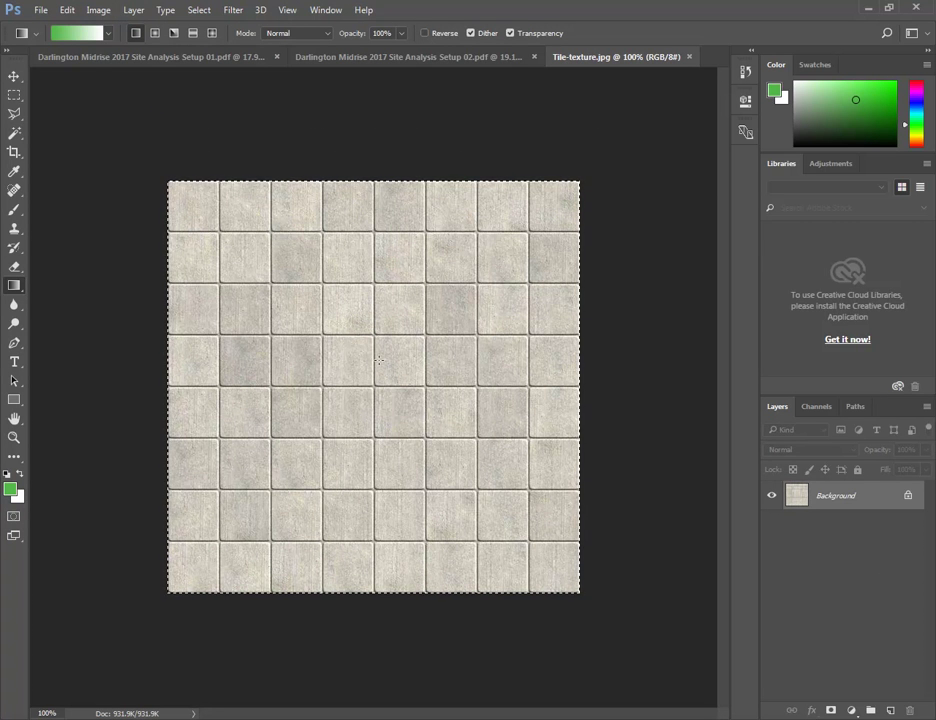
click(199, 11)
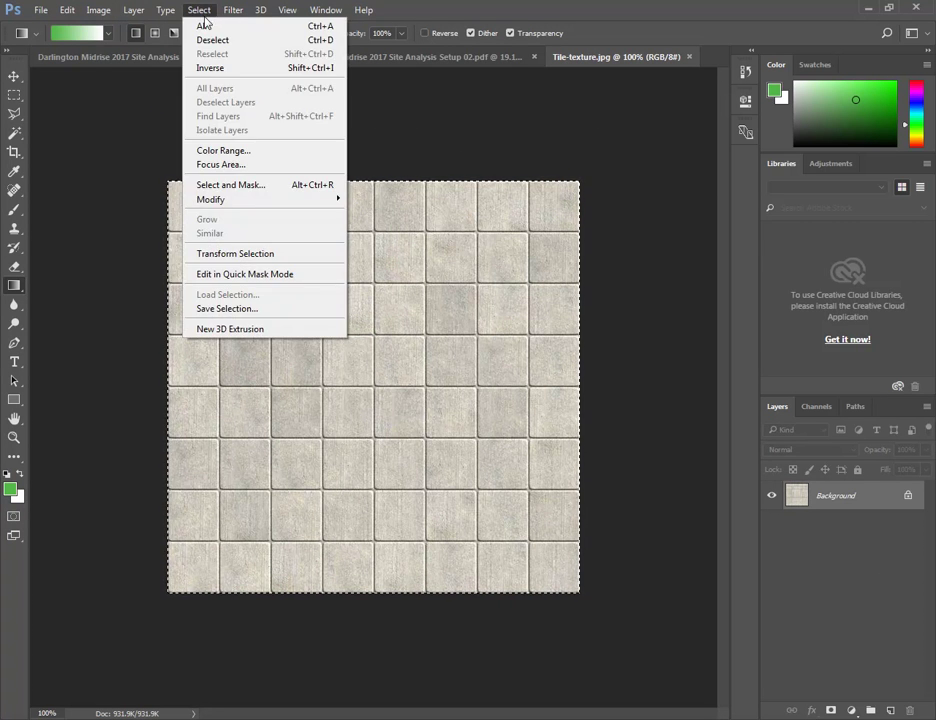
click(197, 11)
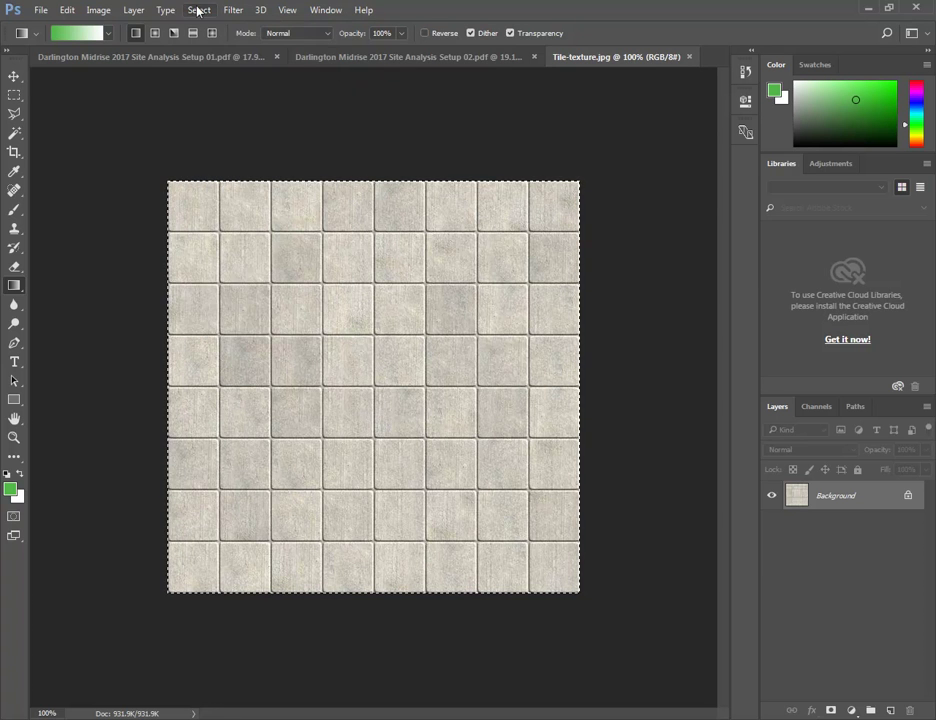
click(67, 11)
click(164, 109)
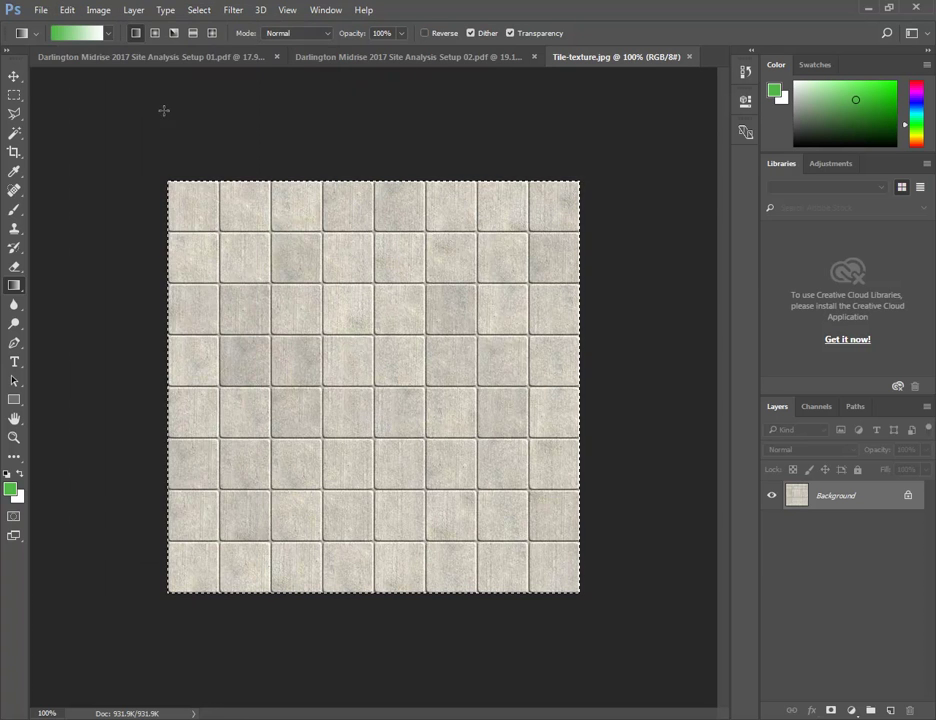
Switch back to the Site Analysis Setup 02 drawing and deselect the site
click(397, 57)
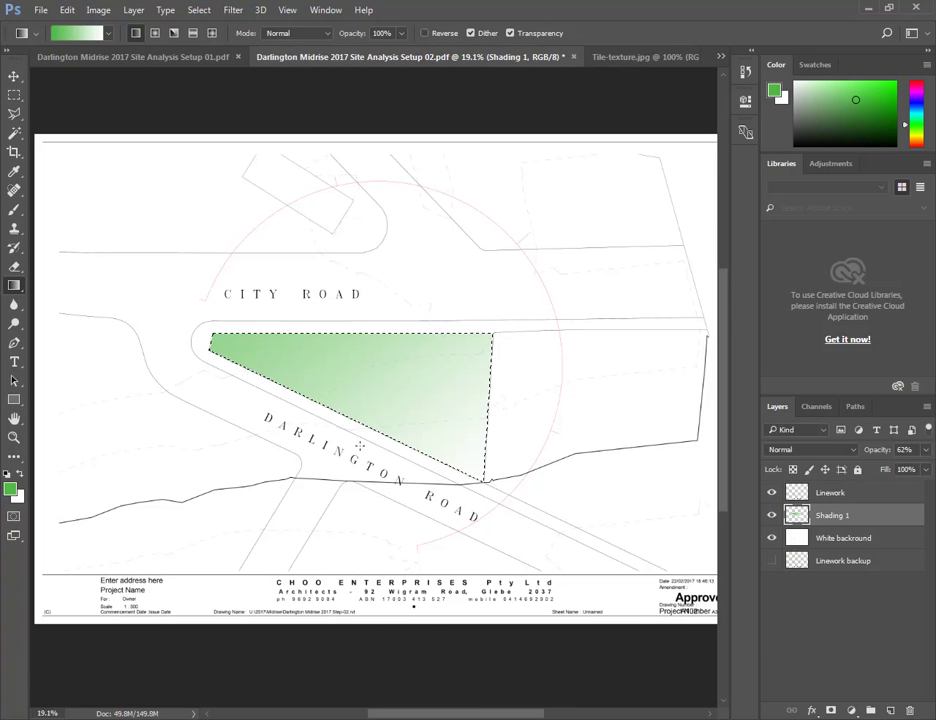
alt+scroll(265, 397, up, 1)
alt+scroll(265, 397, up, 7)
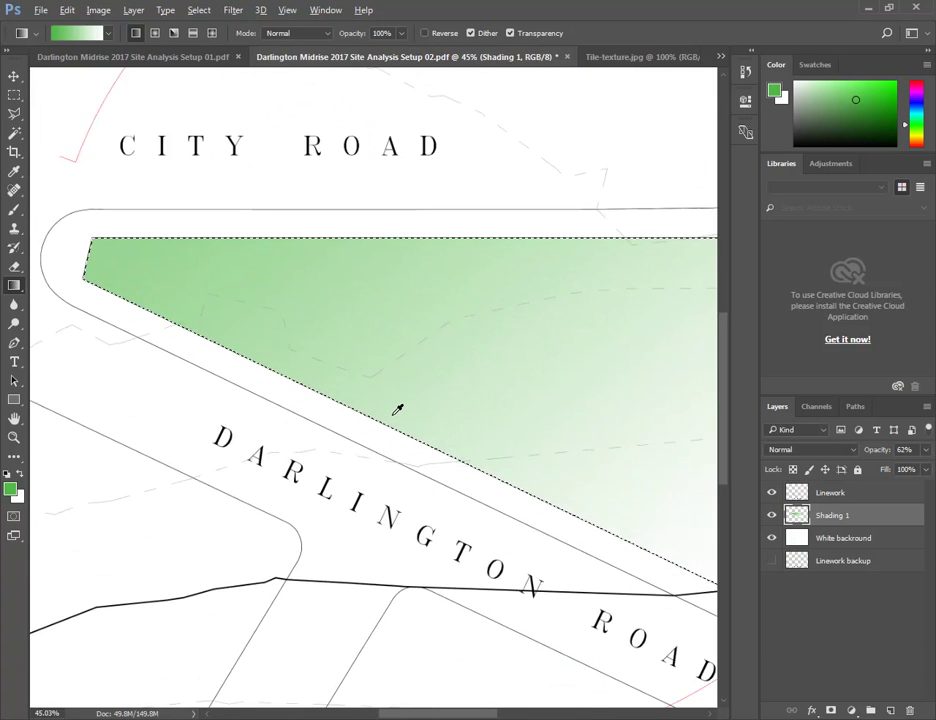
alt+scroll(398, 418, up, 1)
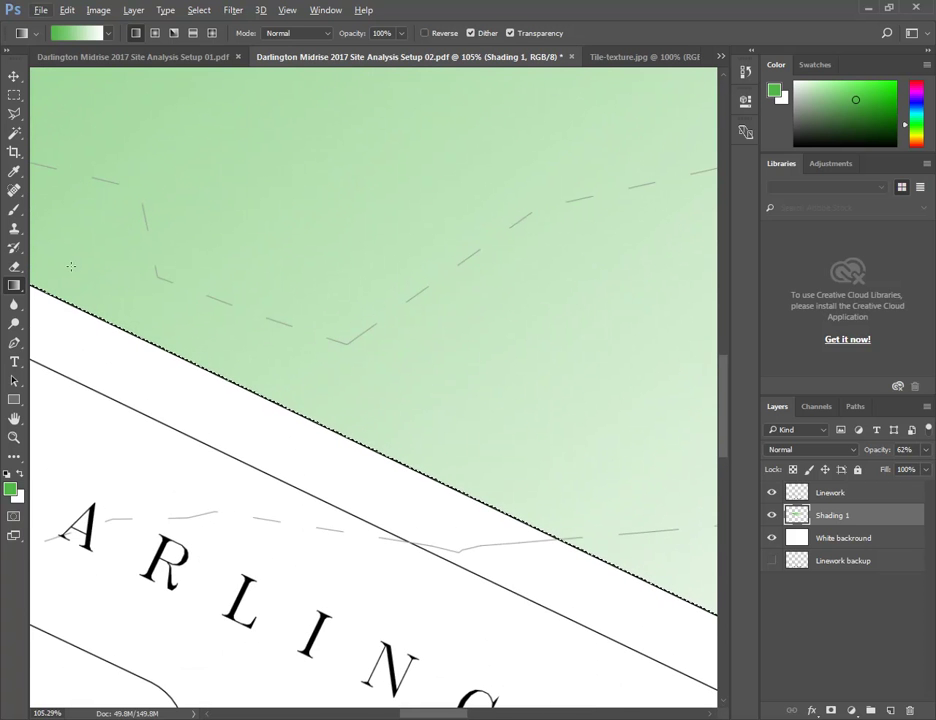
click(15, 113)
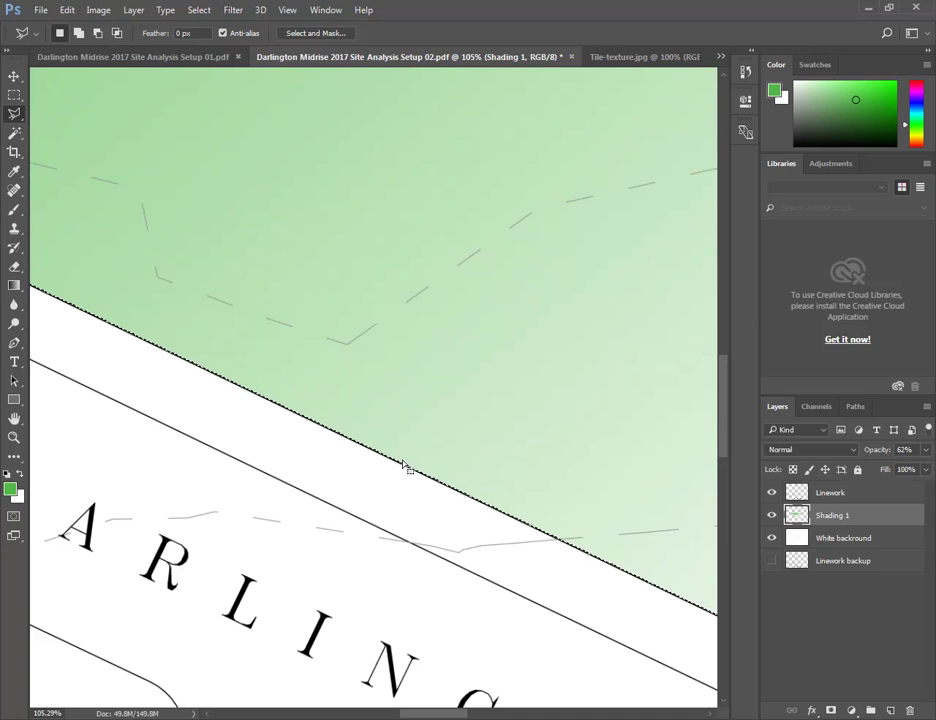
key(ctrl+d)
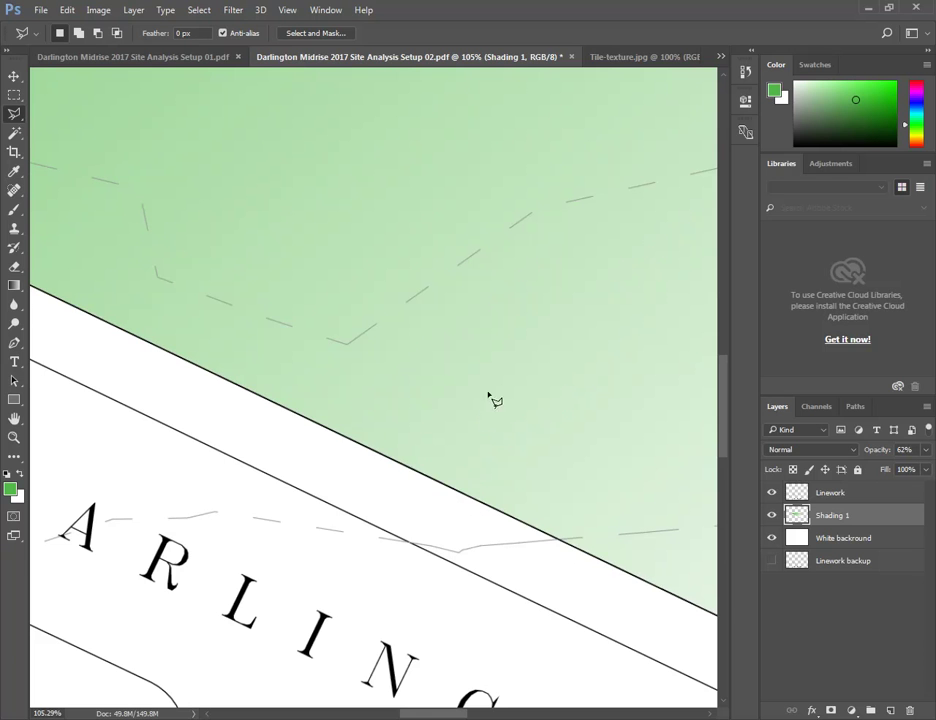
Outline a narrow winding path from the Darlington Road boundary into the site with the Polygonal Lasso and add a new layer above Shading 1
click(471, 497)
click(470, 413)
click(420, 300)
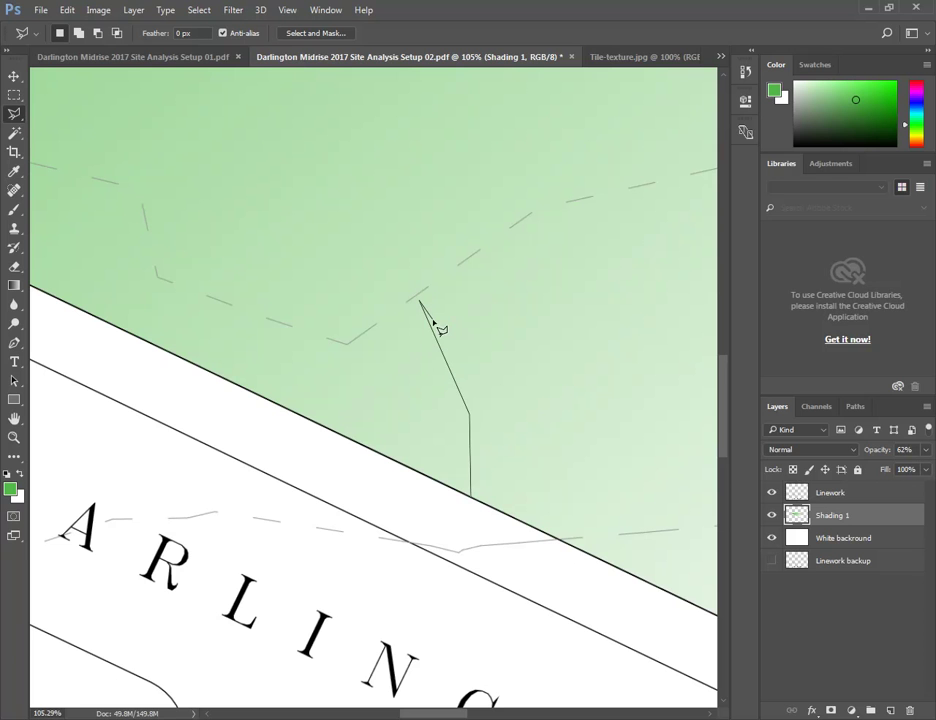
click(336, 224)
click(309, 117)
click(262, 107)
click(297, 236)
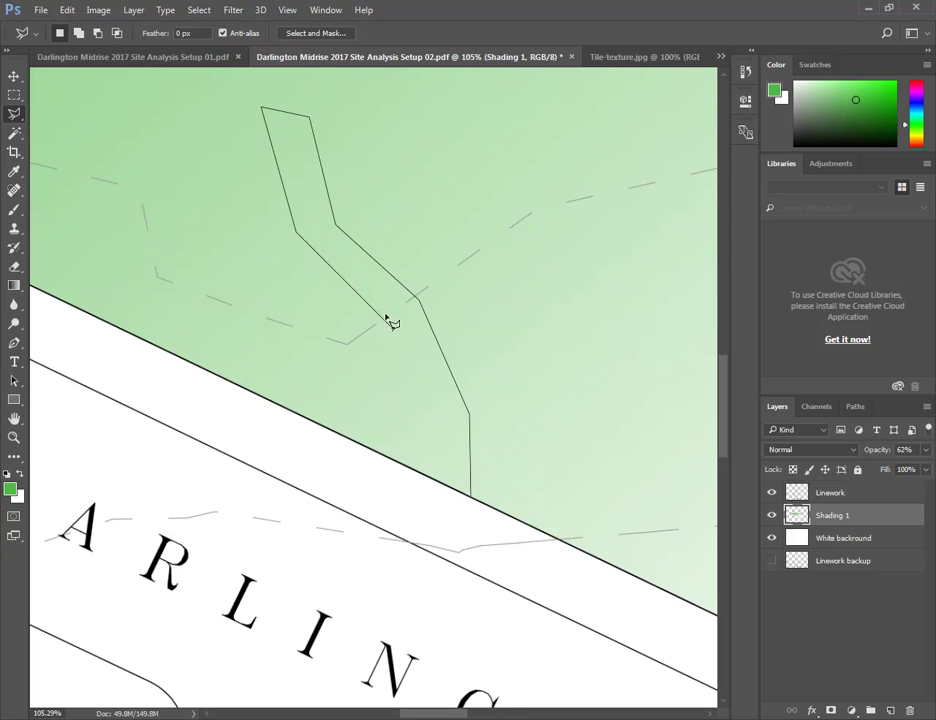
click(387, 322)
click(431, 413)
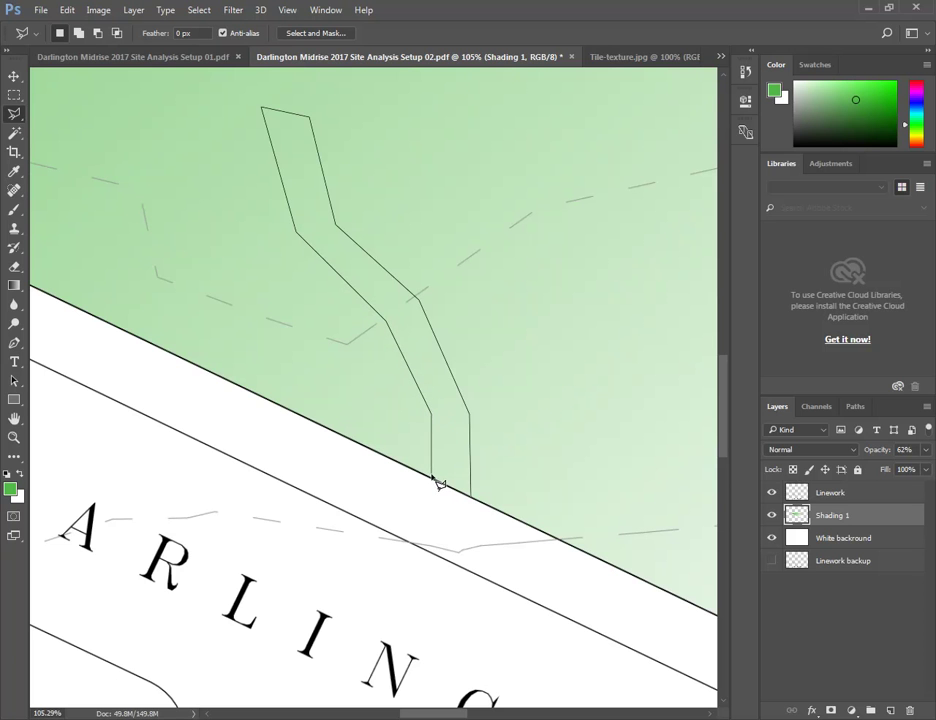
click(431, 477)
click(473, 499)
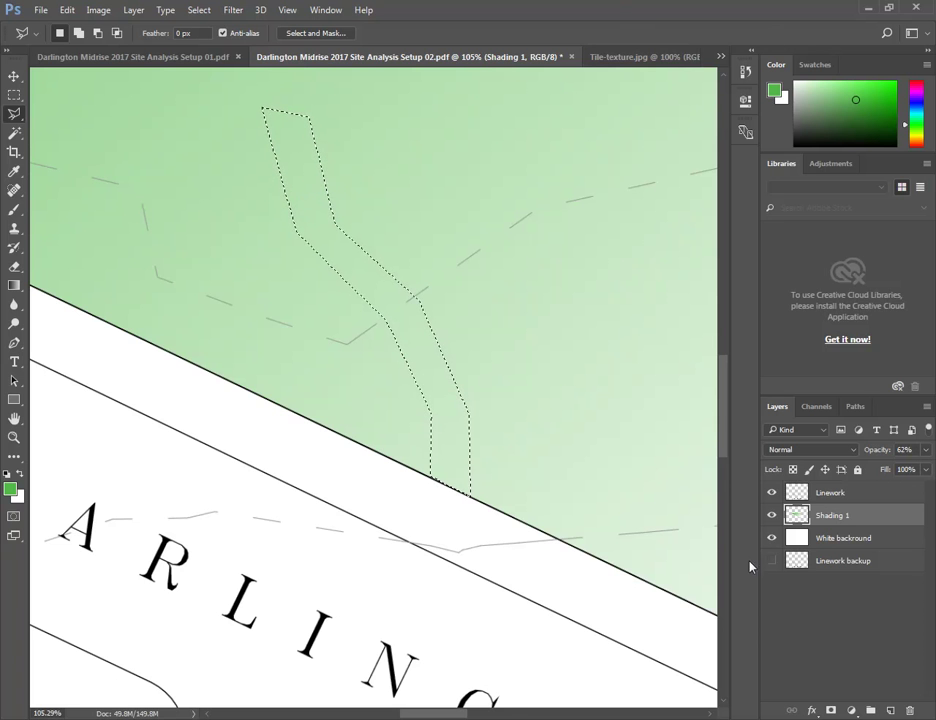
click(889, 710)
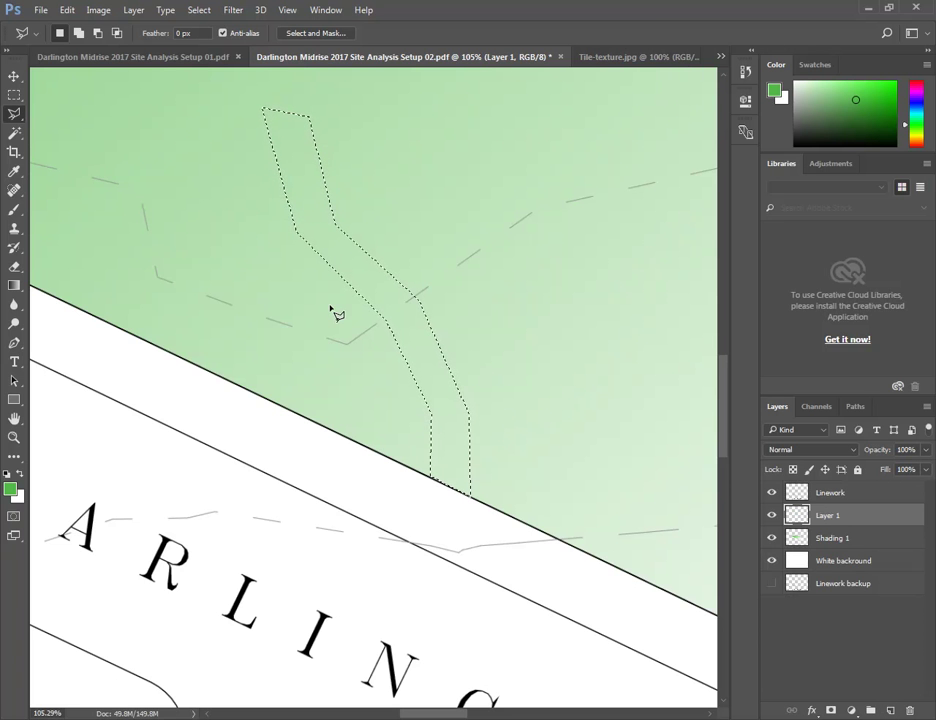
Try a plain paste of the tile texture and undo it
click(67, 10)
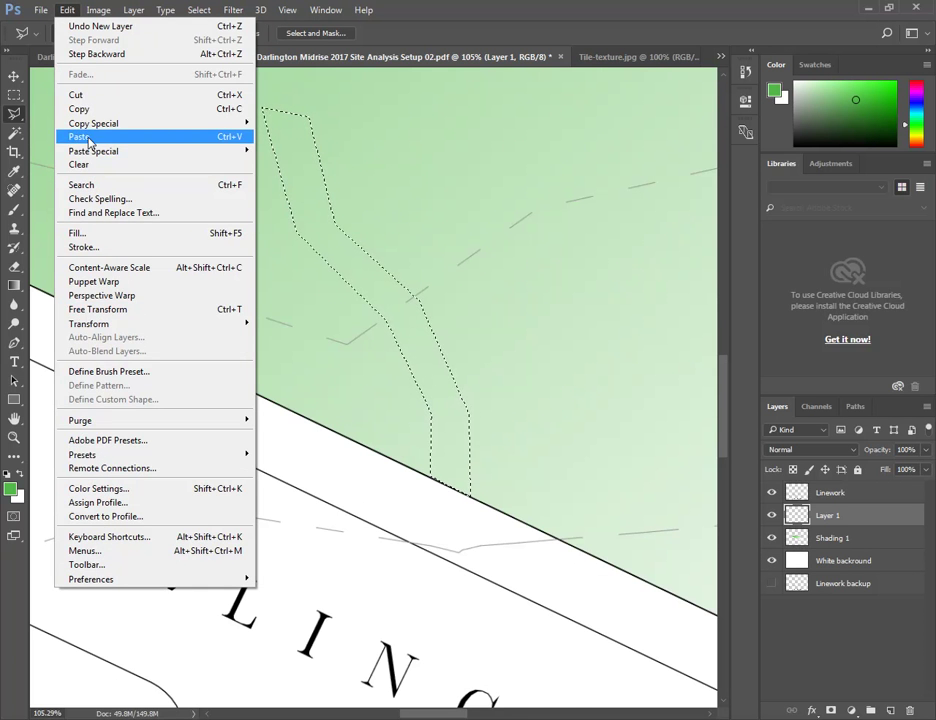
click(118, 138)
click(67, 10)
click(90, 26)
Paste the tile texture into the winding path selection so that it is masked to the path's shape
click(63, 10)
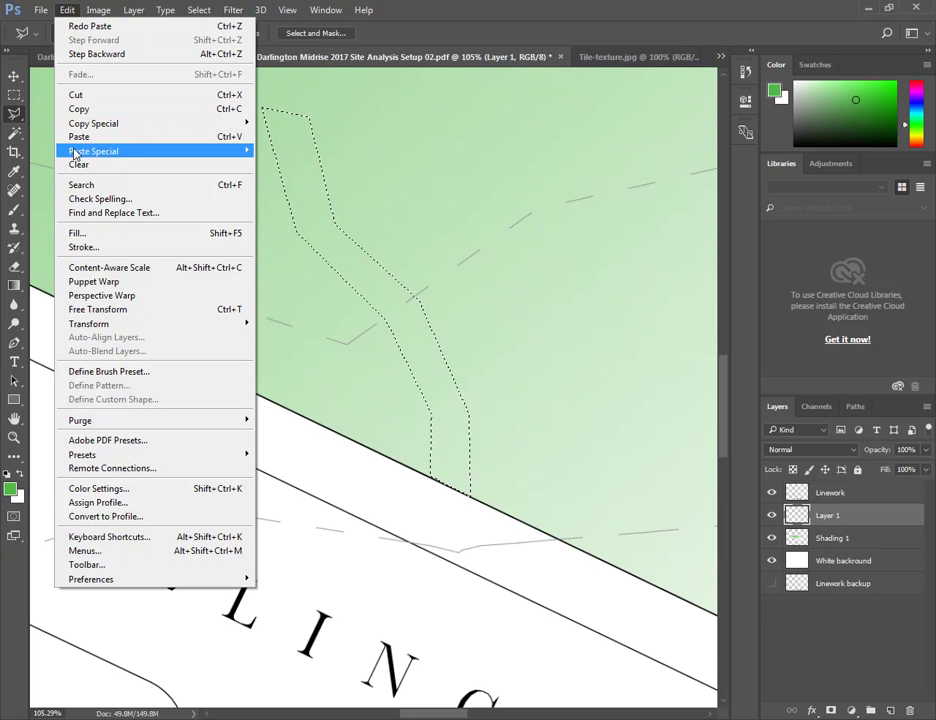
mouse_move(75, 153)
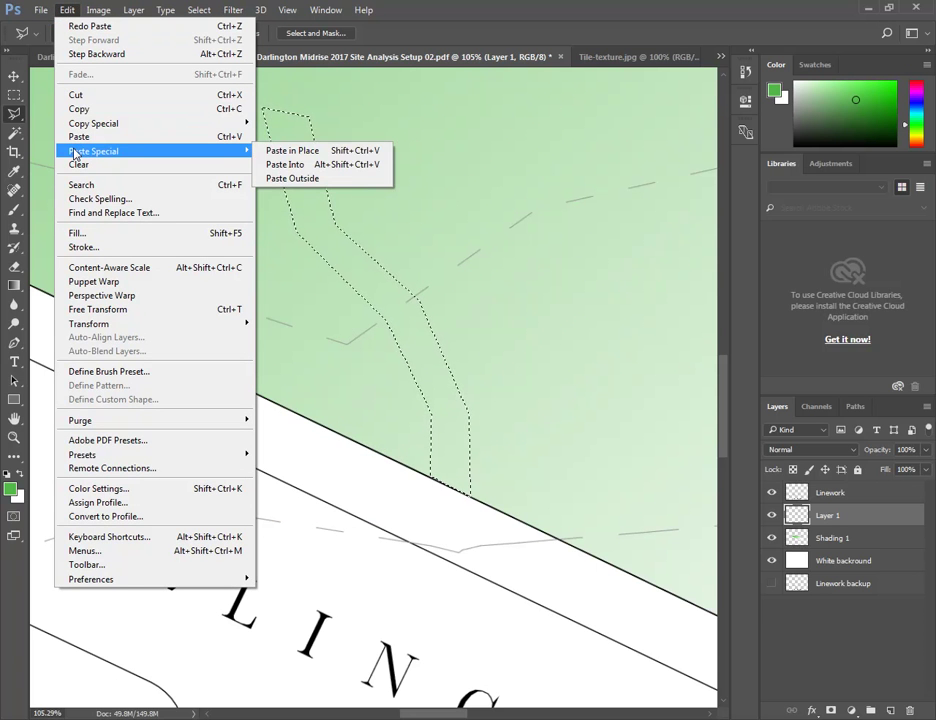
click(286, 165)
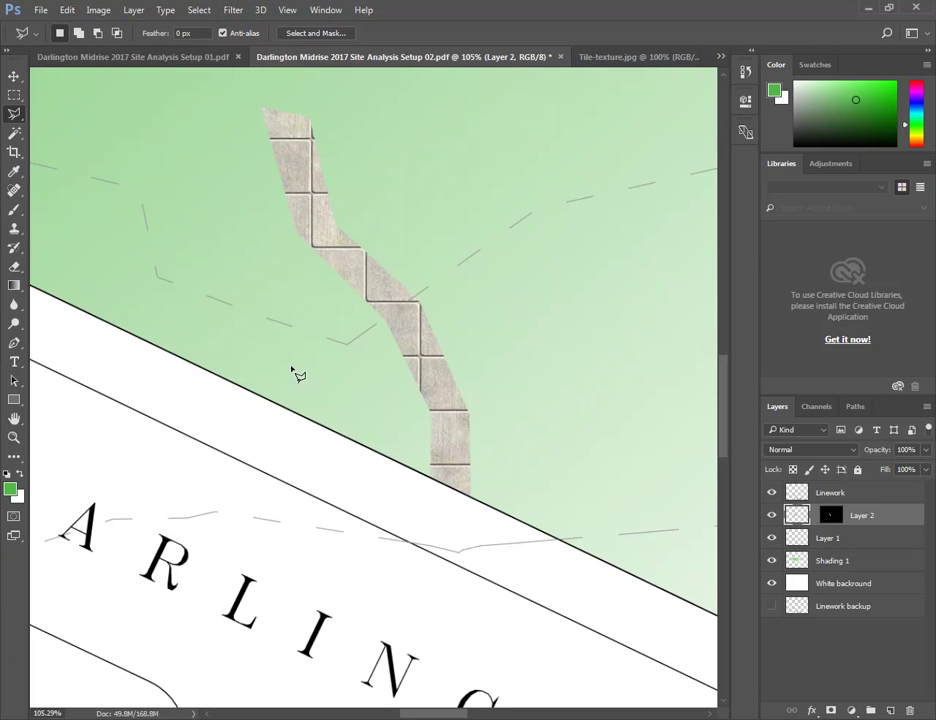
Scale the tile texture proportionally to about 24% and position it at the winding path's Darlington Road end
key(ctrl+t)
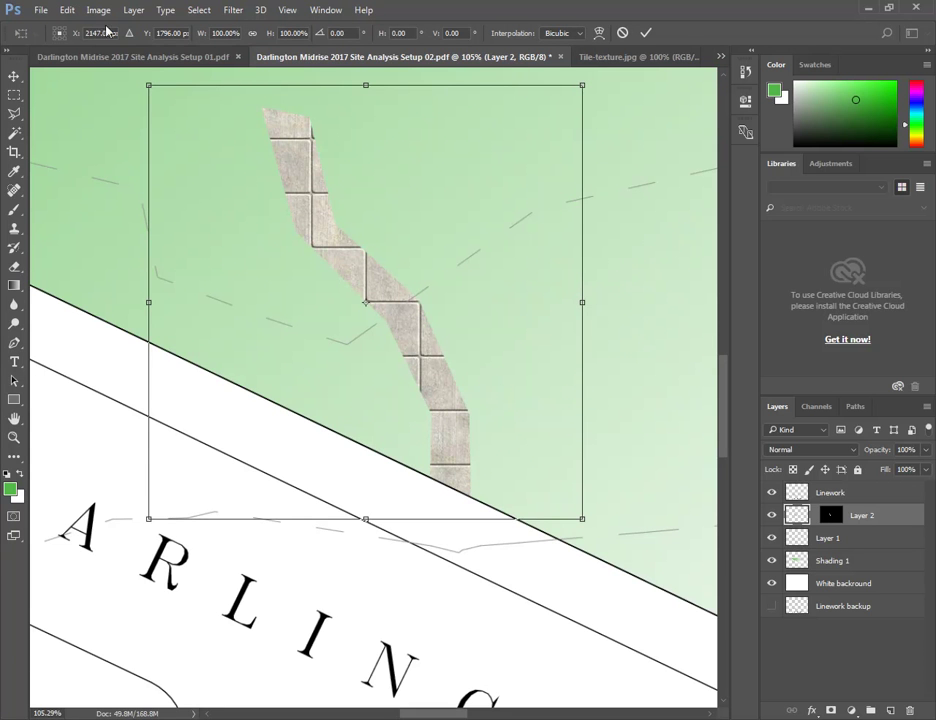
click(61, 10)
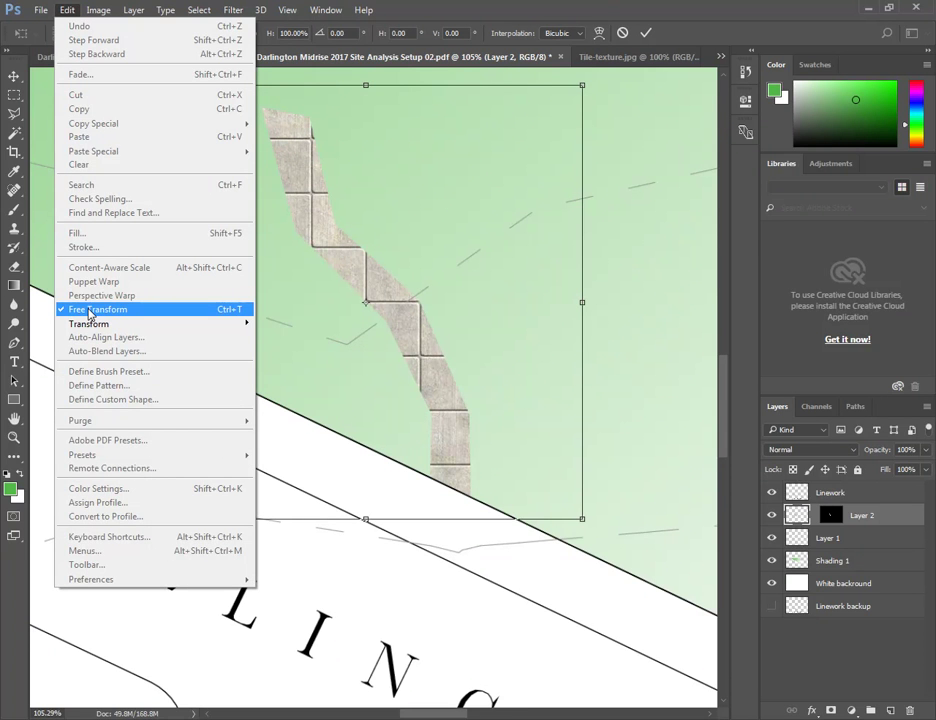
click(68, 12)
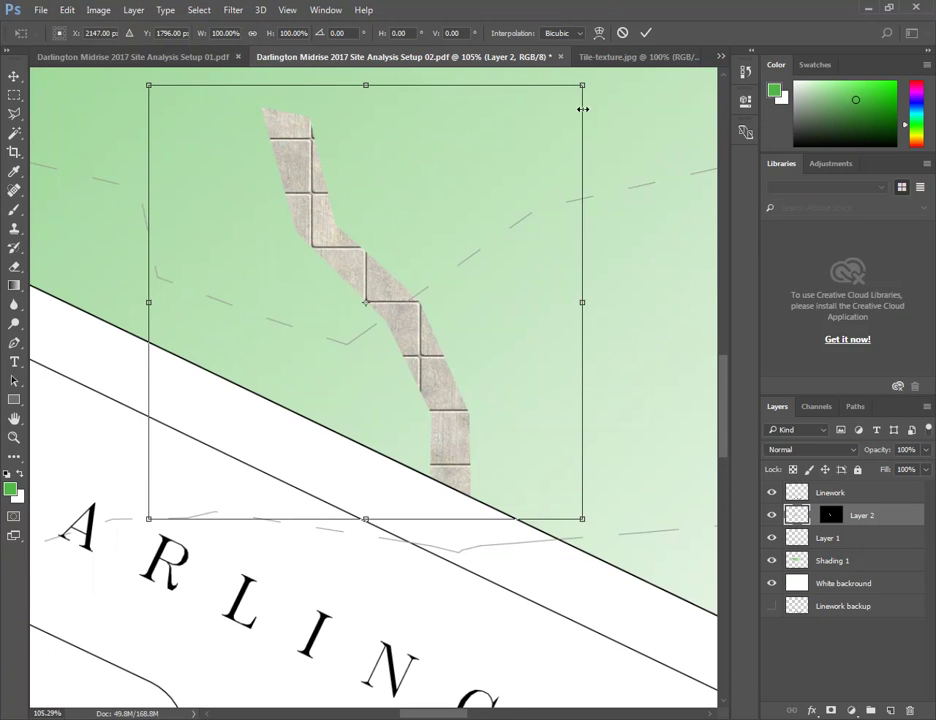
shift+drag(582, 85, 551, 338)
shift+drag(305, 305, 362, 406)
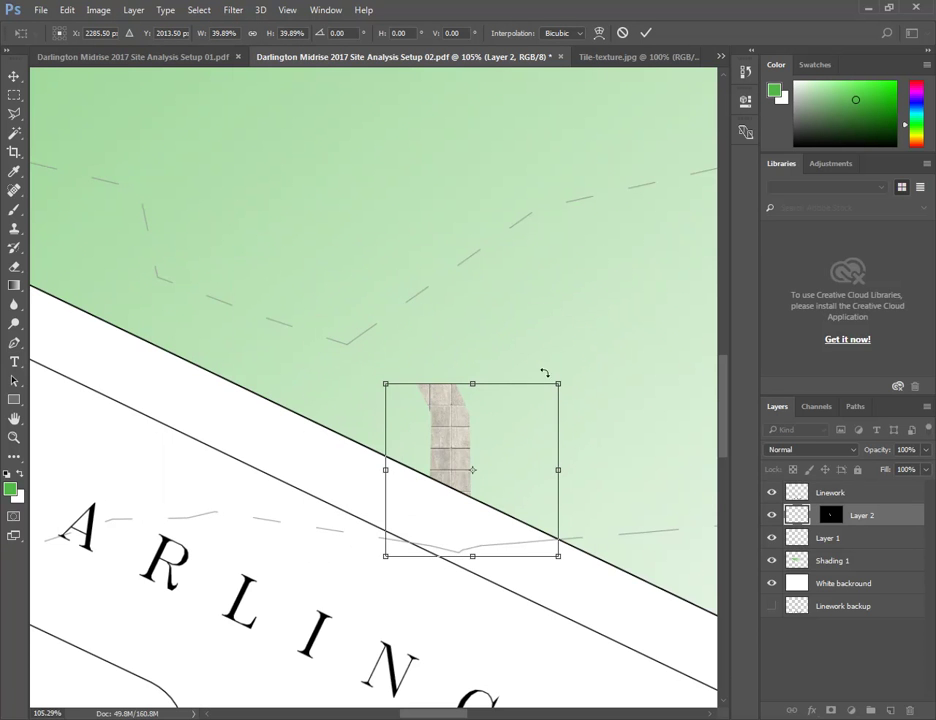
shift+drag(558, 381, 487, 447)
drag(449, 480, 460, 432)
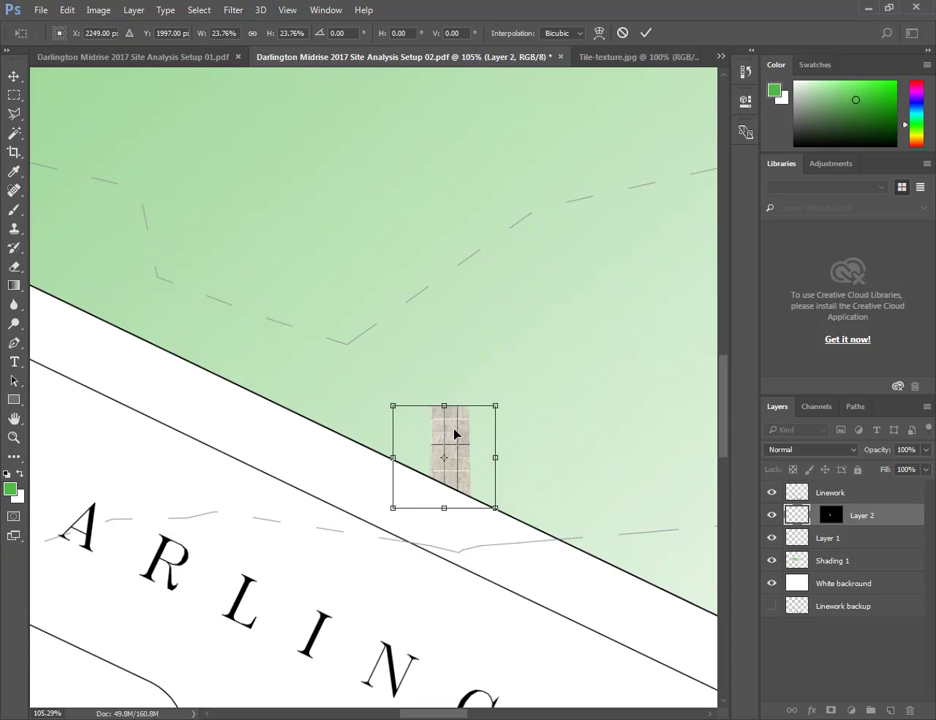
key(Return)
Duplicate the scaled tile texture four times with the Move tool to extend the paving up the winding path
key(l)
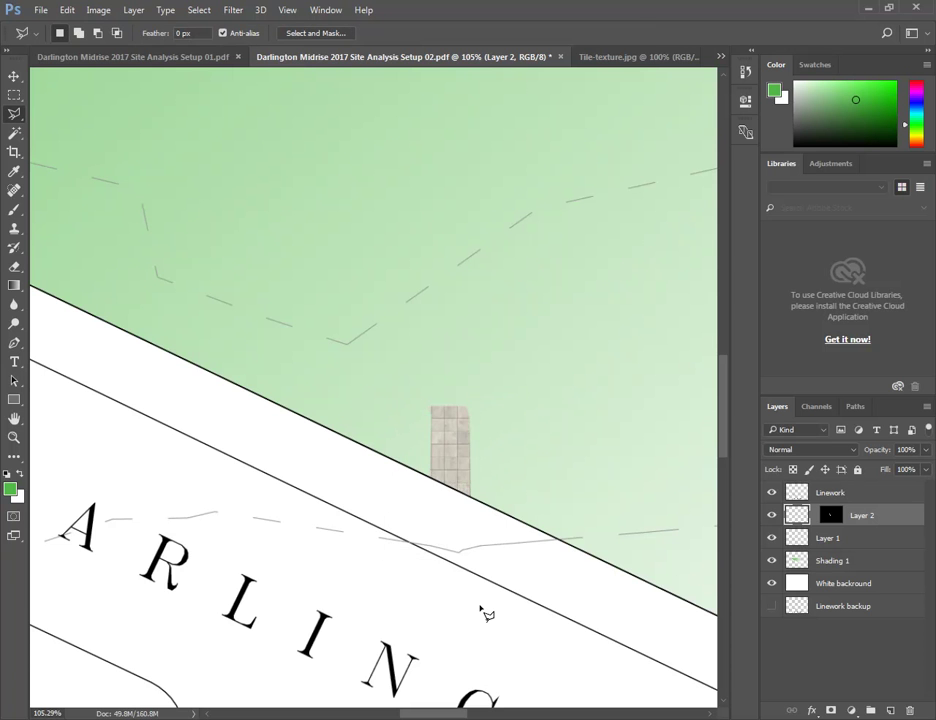
mouse_move(457, 476)
mouse_down()
mouse_move(431, 344)
mouse_move(437, 438)
mouse_up()
key(Escape)
click(14, 77)
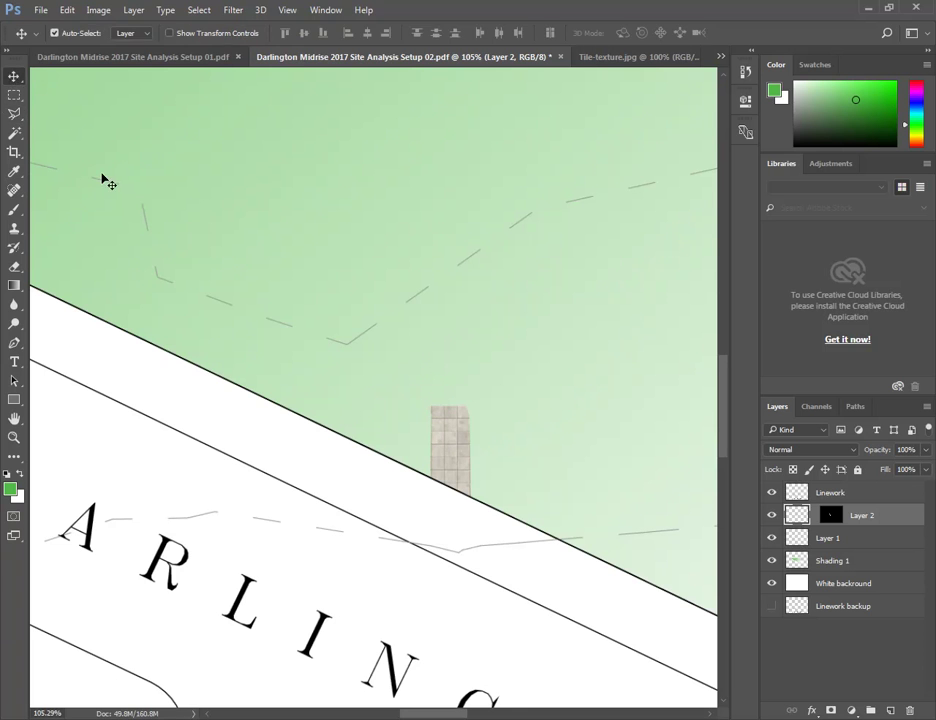
alt+drag(455, 466, 444, 366)
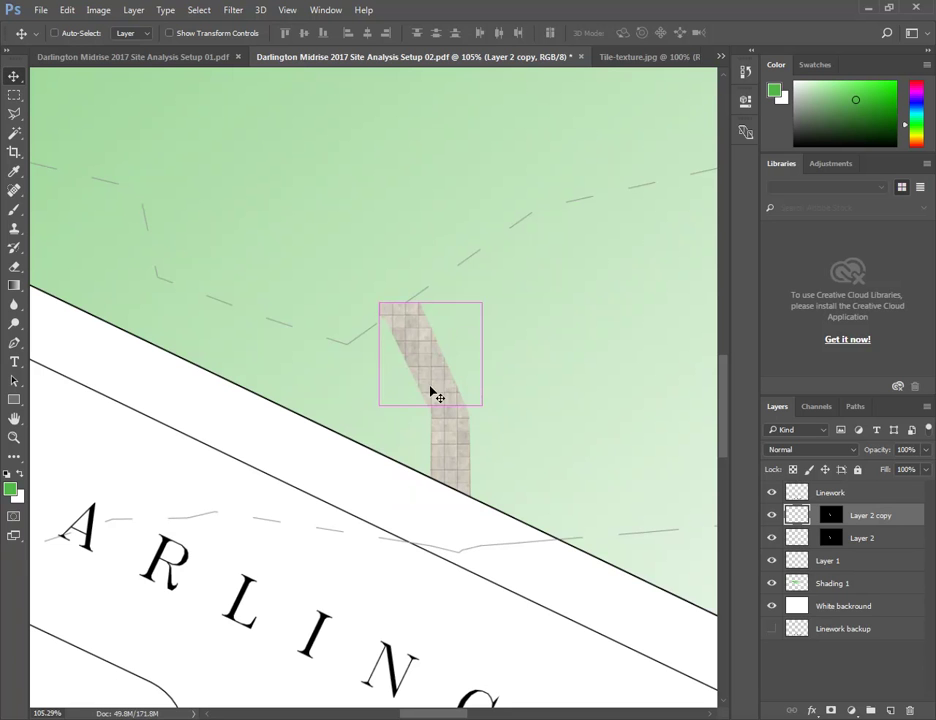
key(ctrl+z)
alt+drag(453, 455, 447, 354)
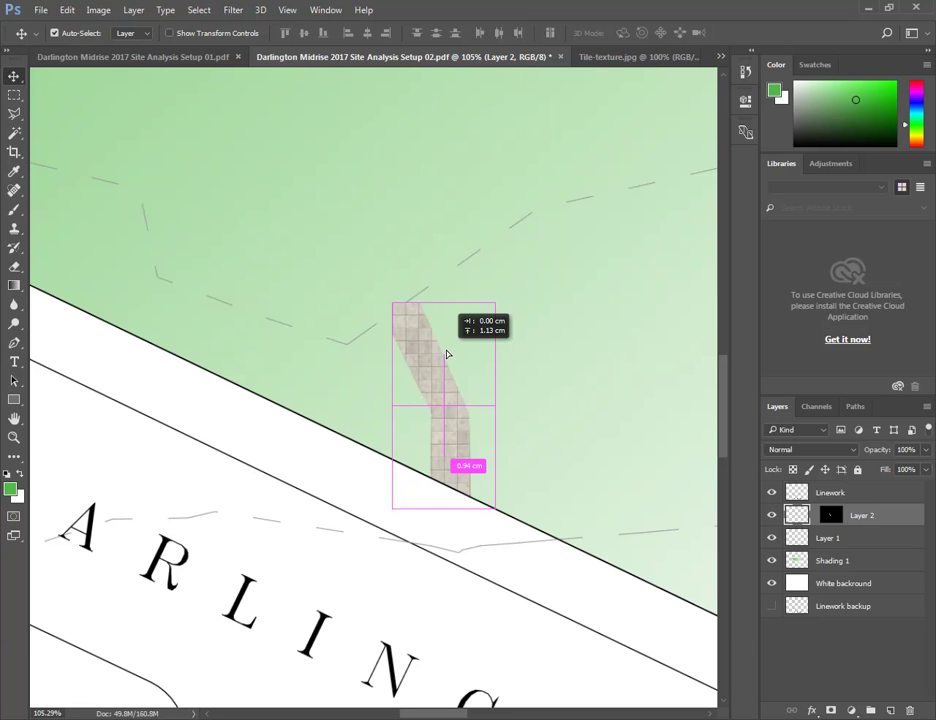
alt+drag(447, 354, 332, 183)
alt+drag(349, 265, 457, 253)
alt+drag(437, 324, 270, 404)
alt+drag(276, 476, 276, 476)
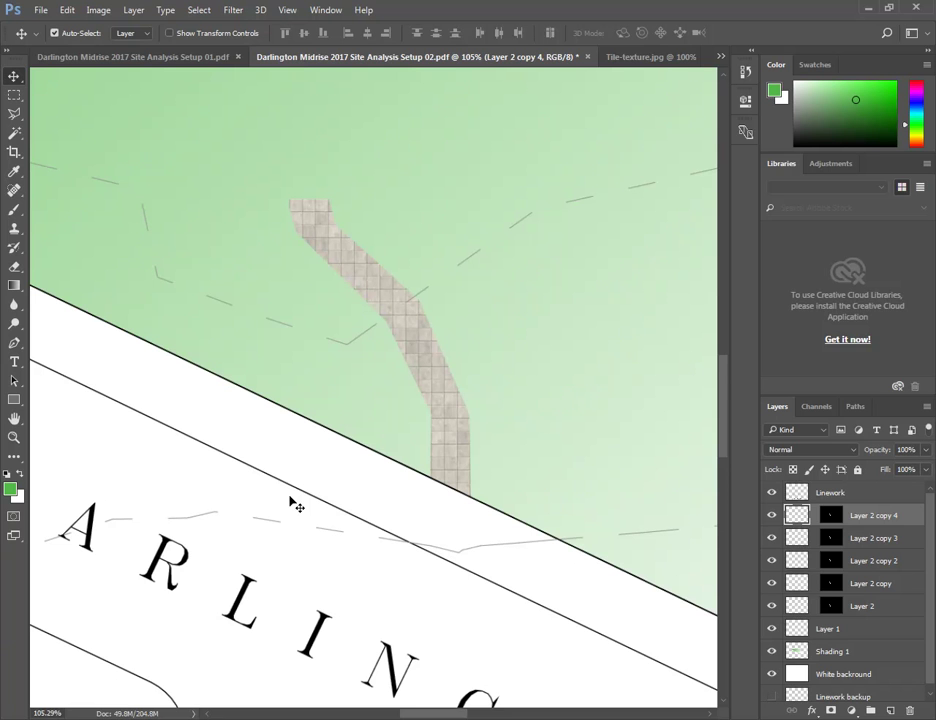
alt+scroll(292, 347, down, 7)
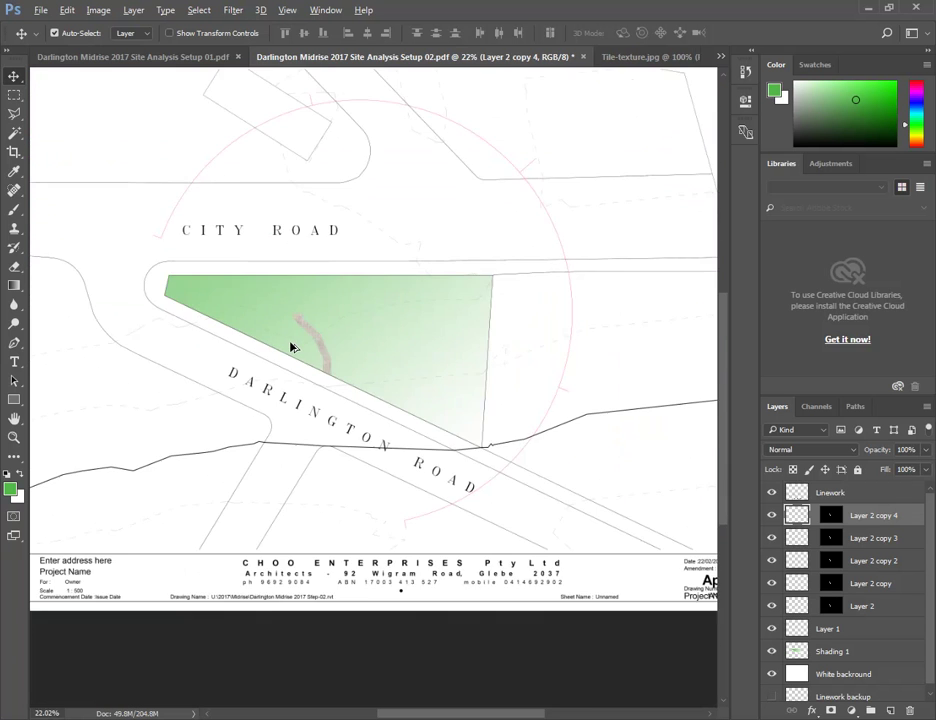
alt+scroll(291, 346, up, 2)
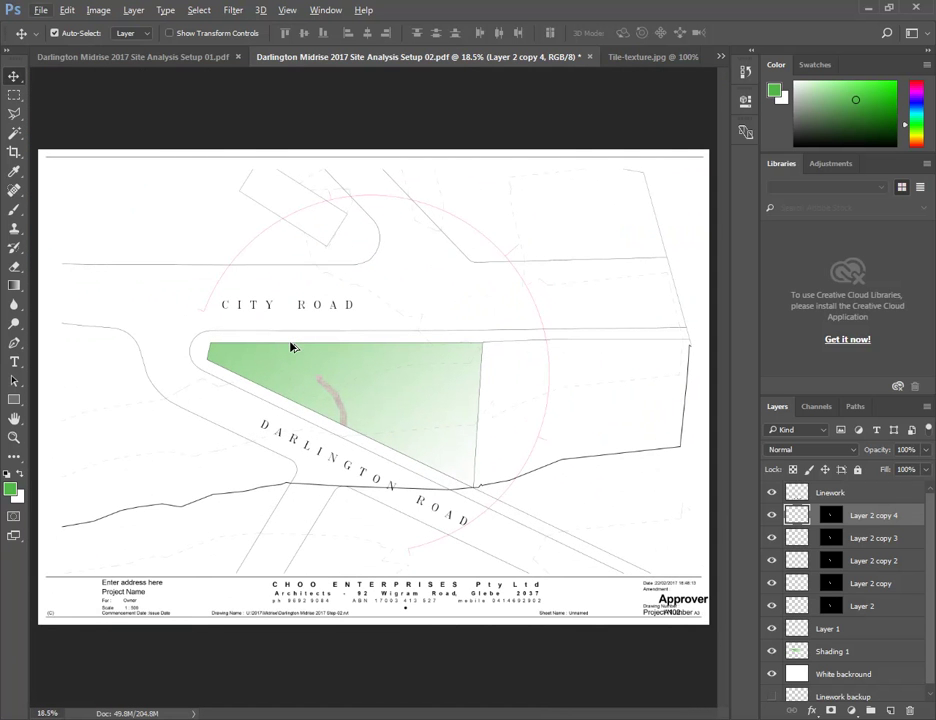
Switch to Revit and activate the site analysis viewport on the sheet for editing
mouse_move(395, 718)
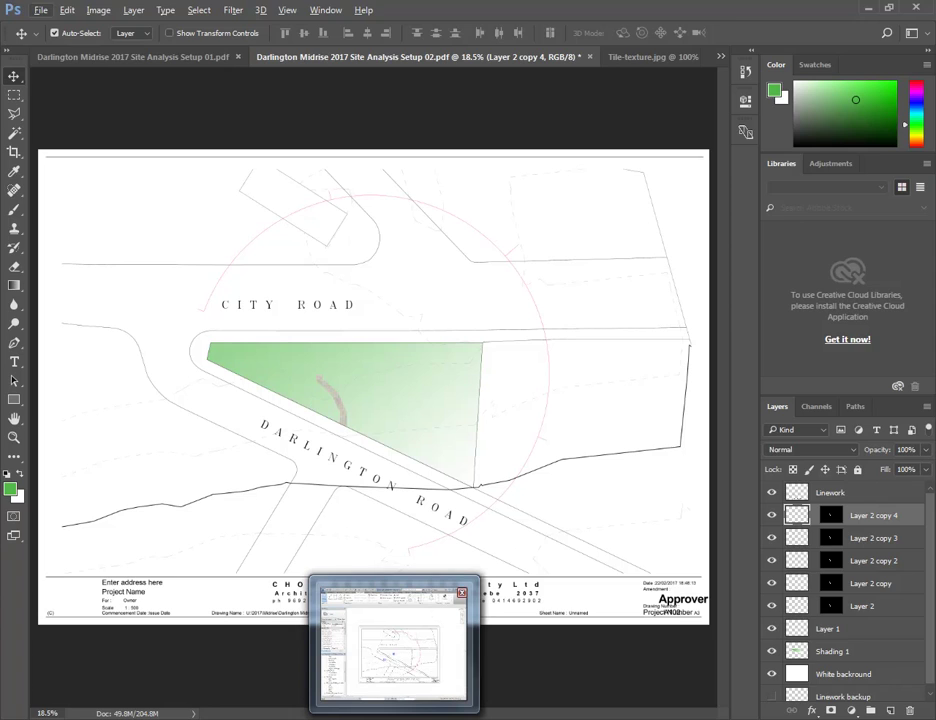
click(393, 645)
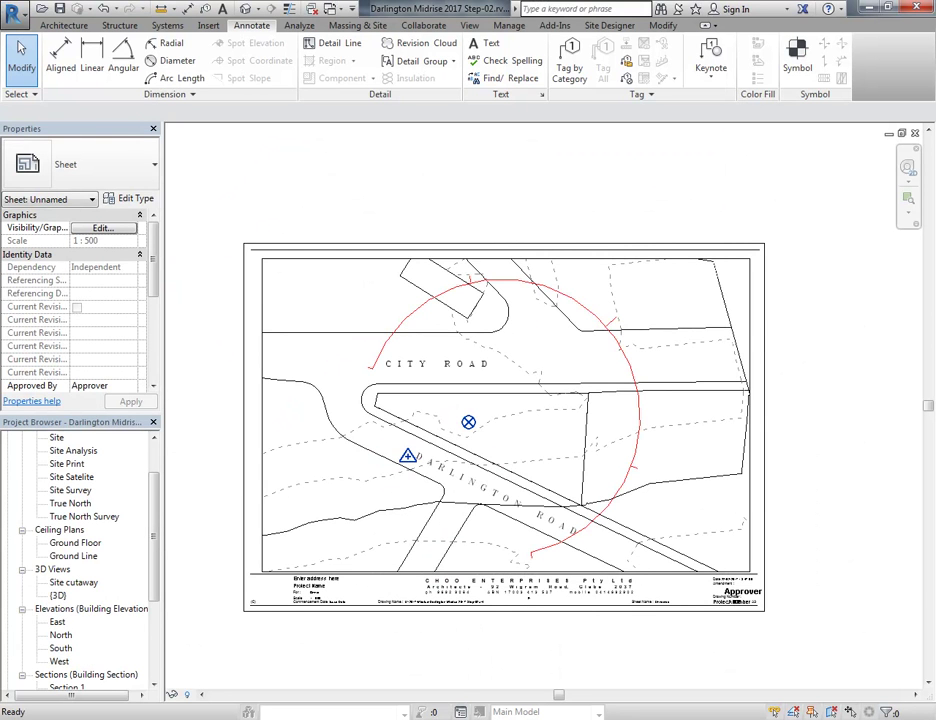
click(472, 435)
right_click(499, 435)
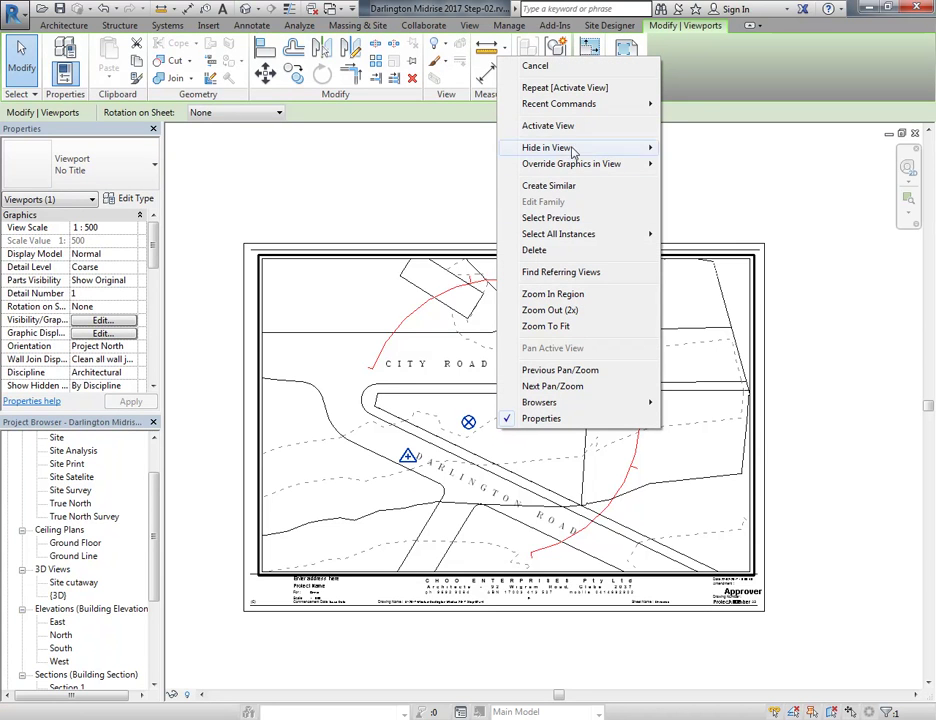
mouse_move(558, 155)
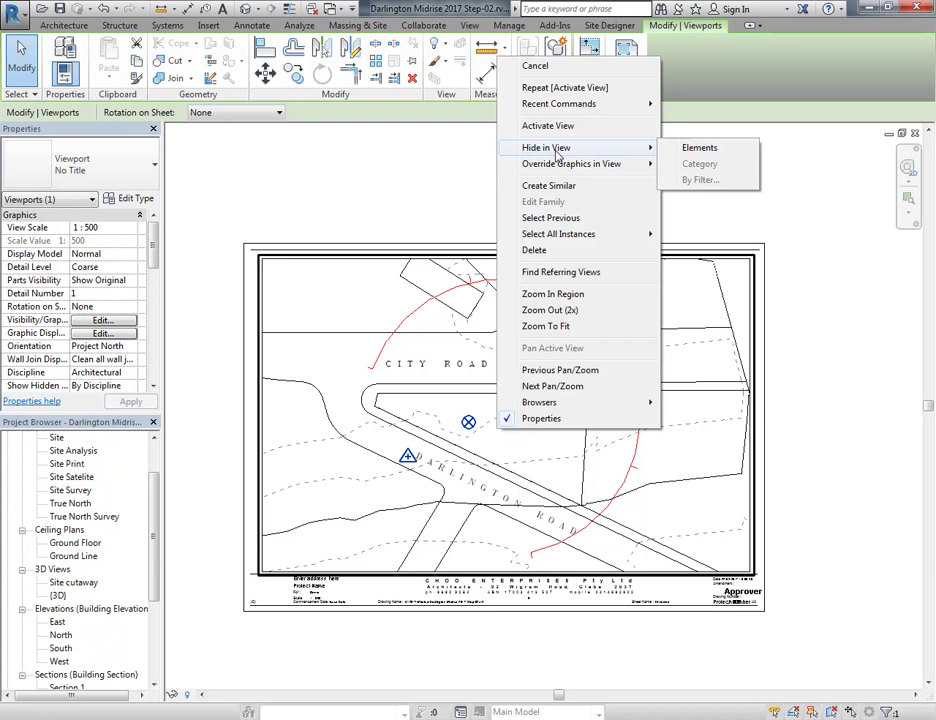
click(548, 126)
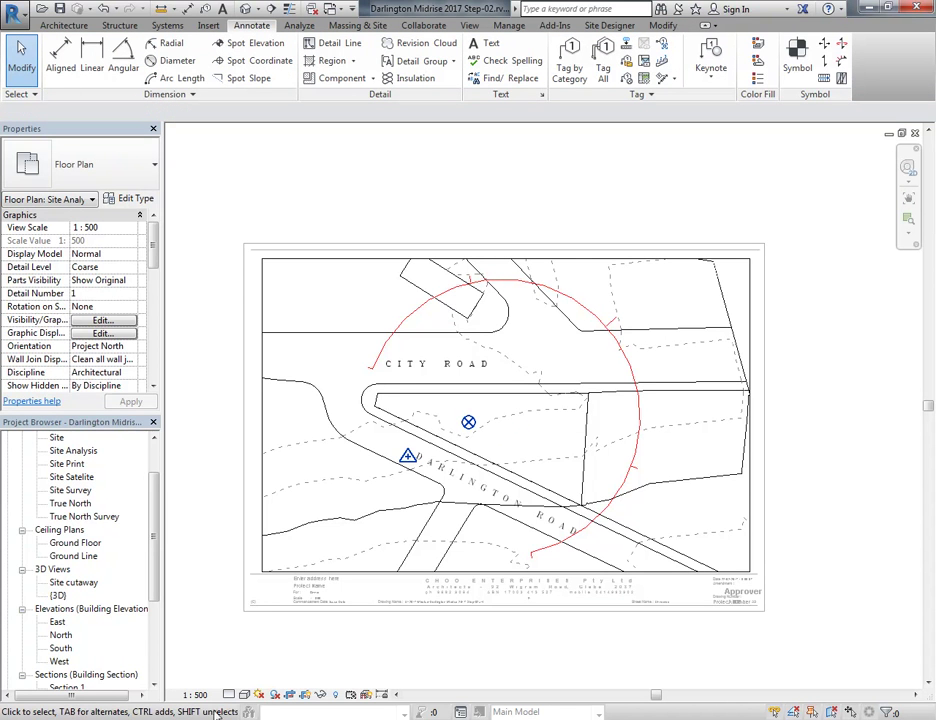
Turn on shadows in the site analysis view and deactivate the view
click(276, 695)
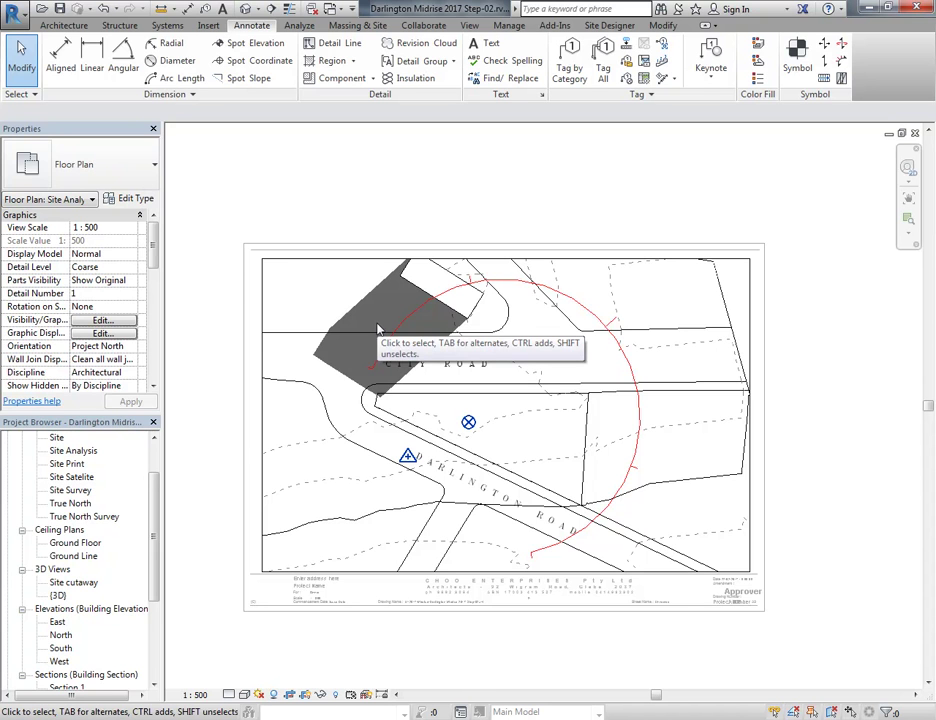
click(273, 696)
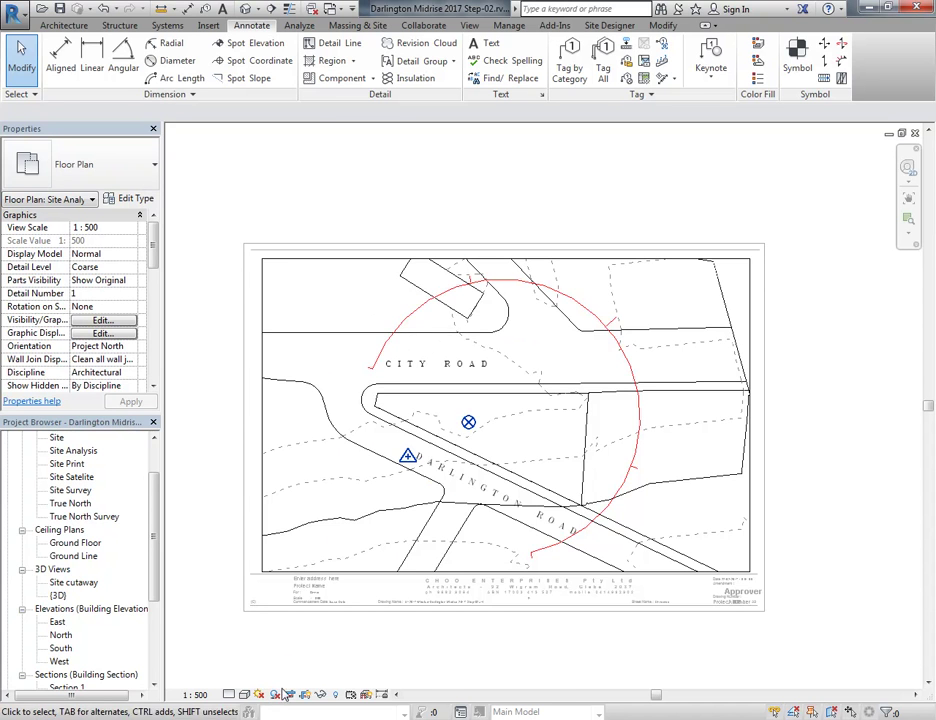
click(273, 695)
right_click(295, 281)
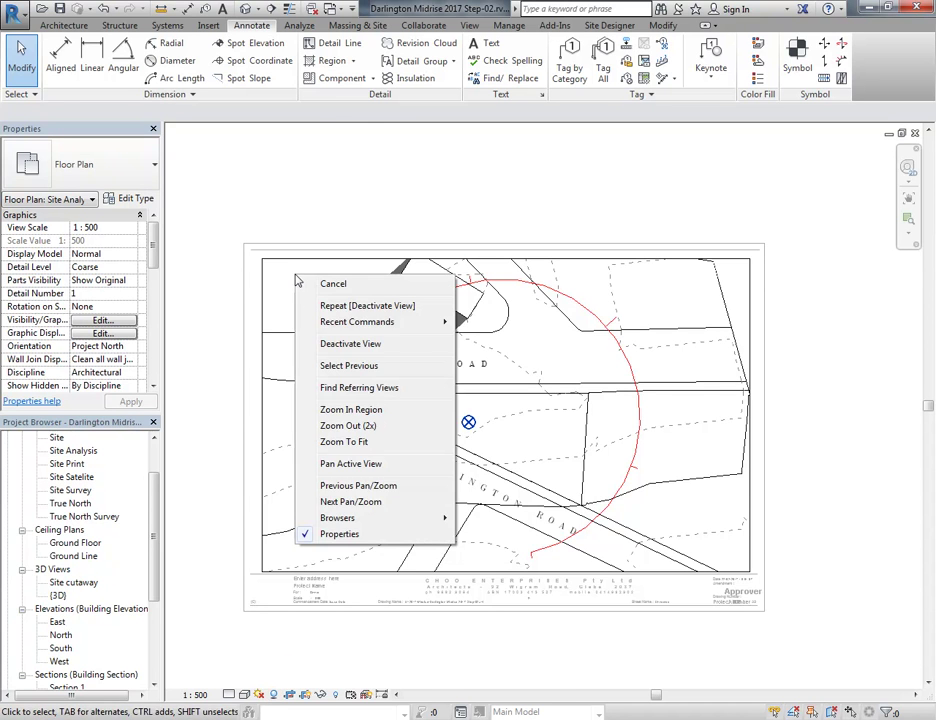
click(308, 343)
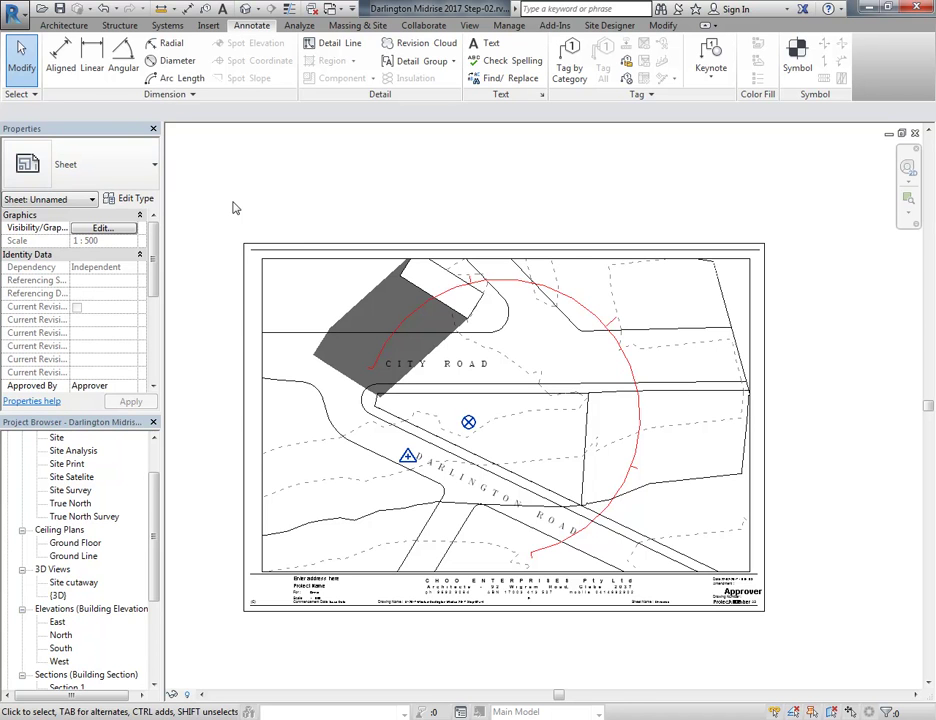
Print the current sheet to Adobe PDF and accept raster printing for the shadowed view
click(11, 11)
click(41, 348)
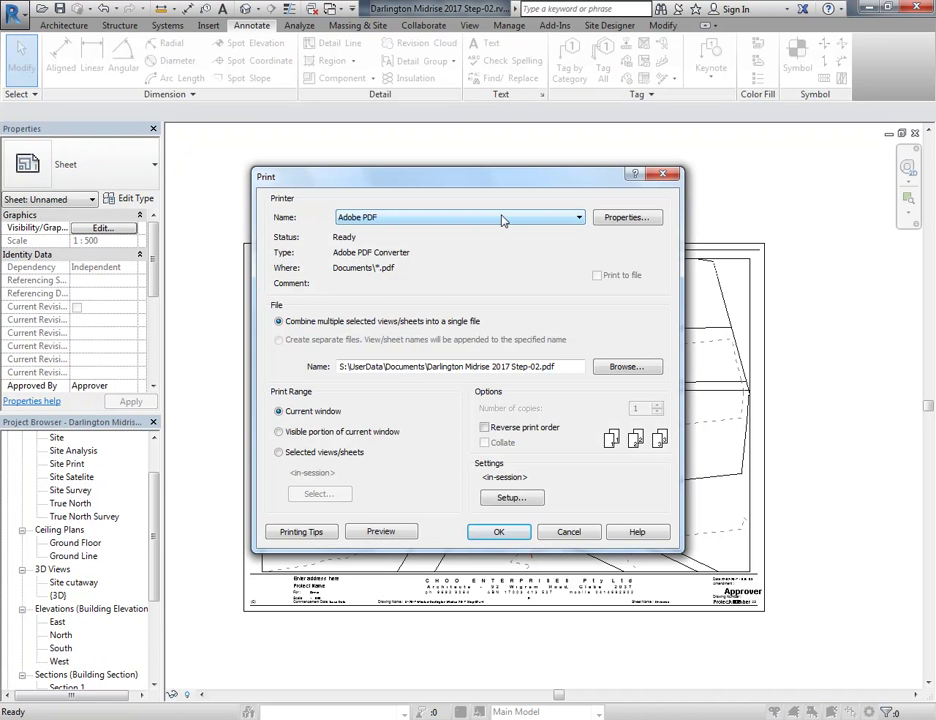
click(497, 532)
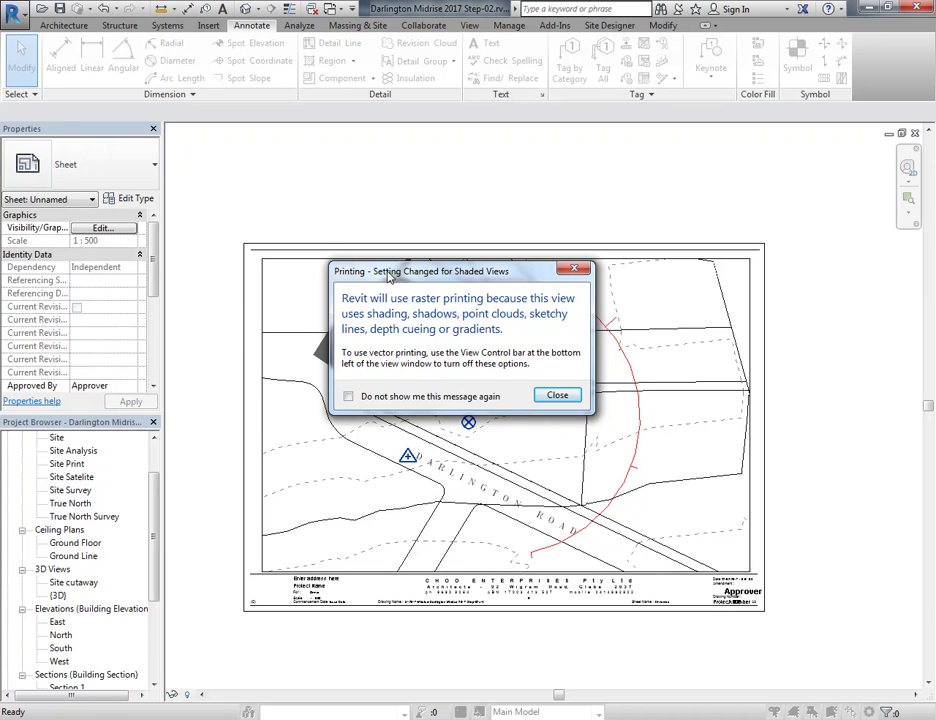
drag(426, 274, 356, 198)
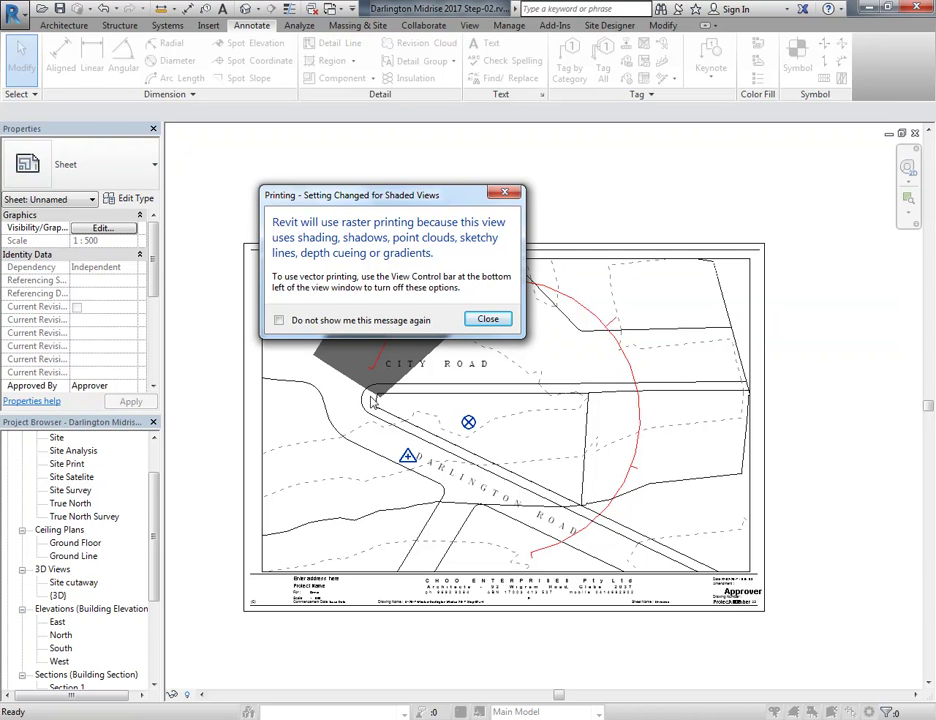
click(488, 320)
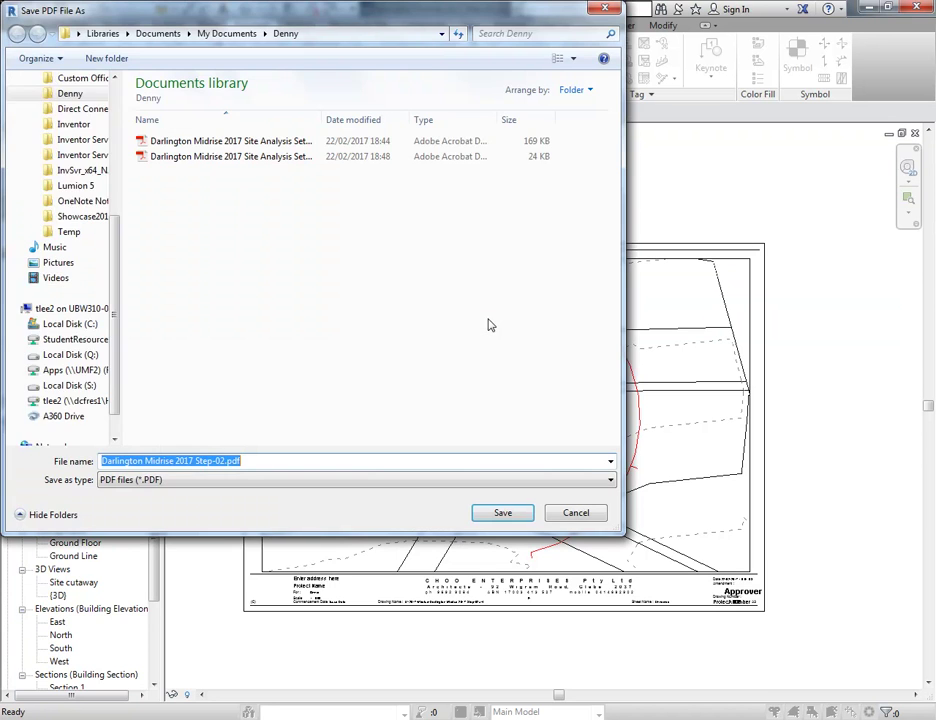
Save the print as Darlington Midrise 2017 Site Analysis Setup 03.pdf and close the PDF that opens
click(257, 157)
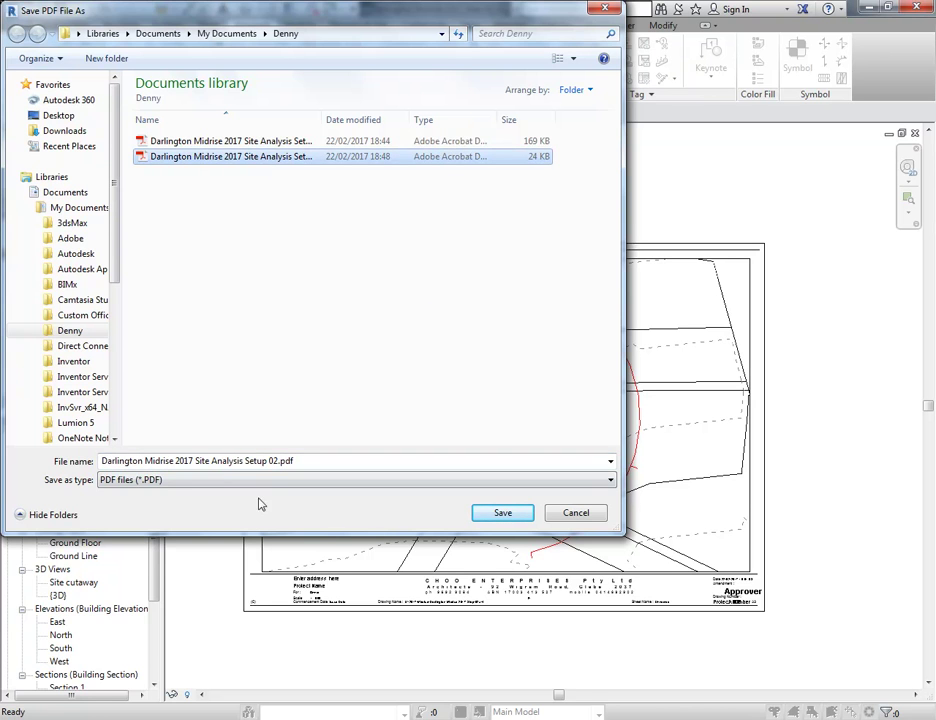
click(277, 458)
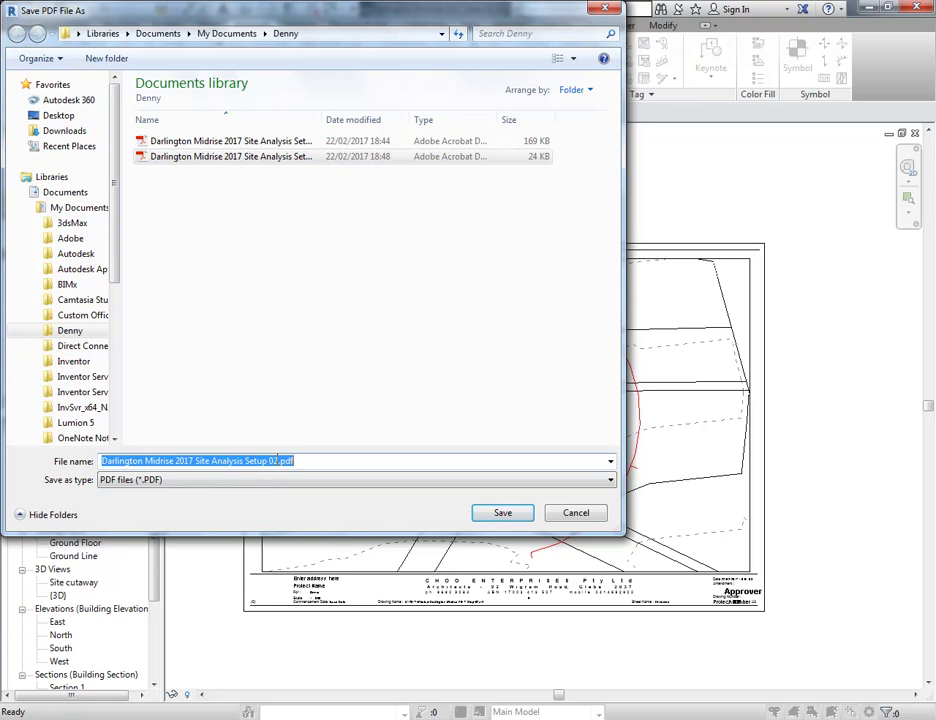
click(283, 461)
key(BackSpace)
text(3)
click(497, 514)
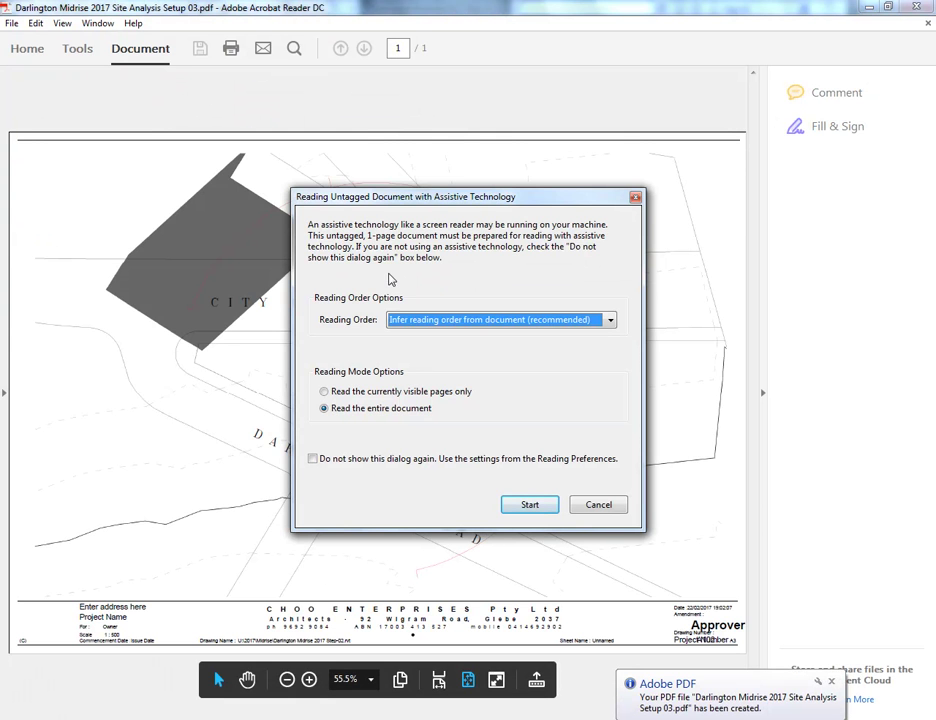
click(602, 505)
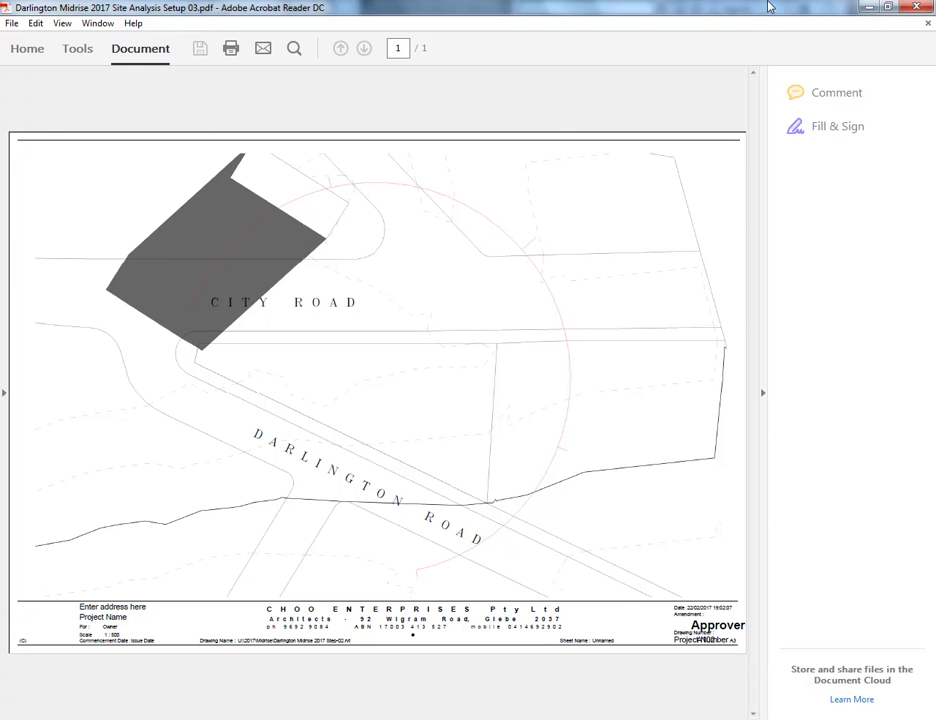
click(918, 8)
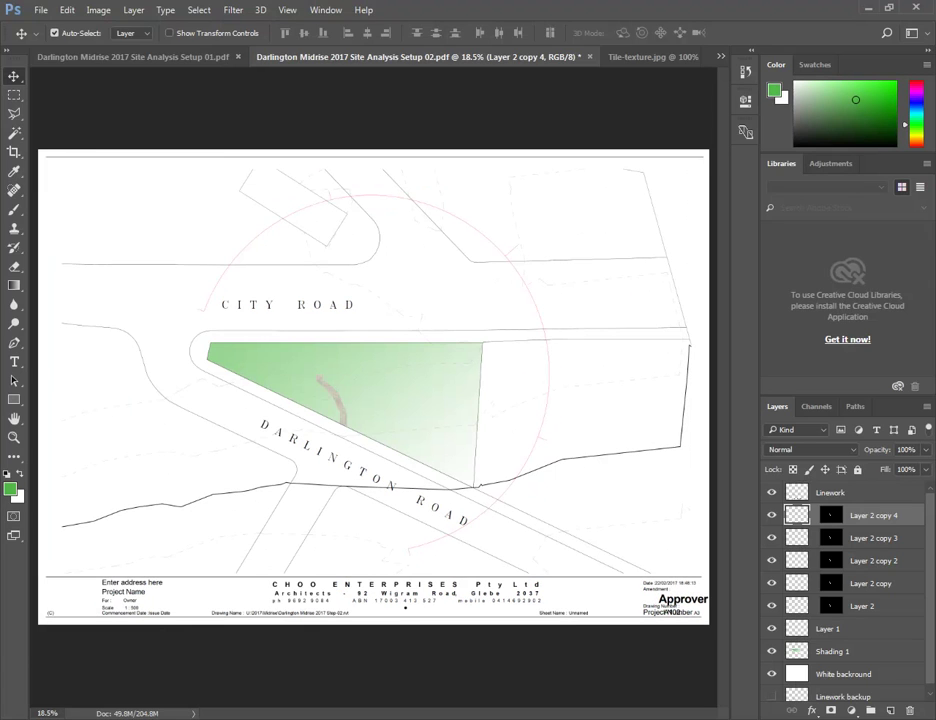
Open Darlington Midrise 2017 Site Analysis Setup 03.pdf in Photoshop at 300 pixels/inch and select its entire contents for copying
click(38, 9)
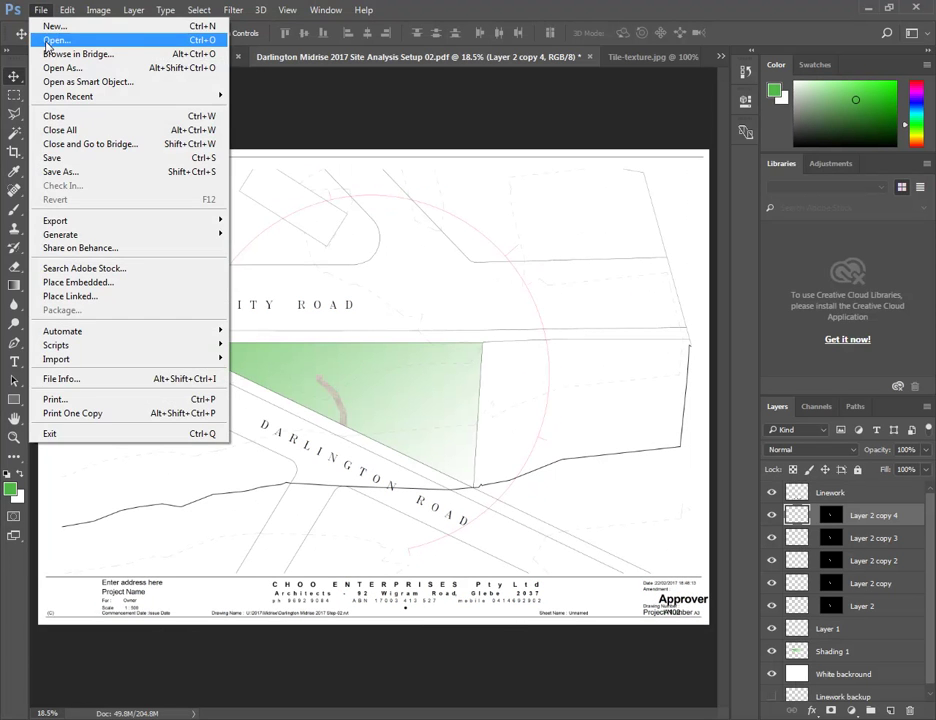
click(55, 40)
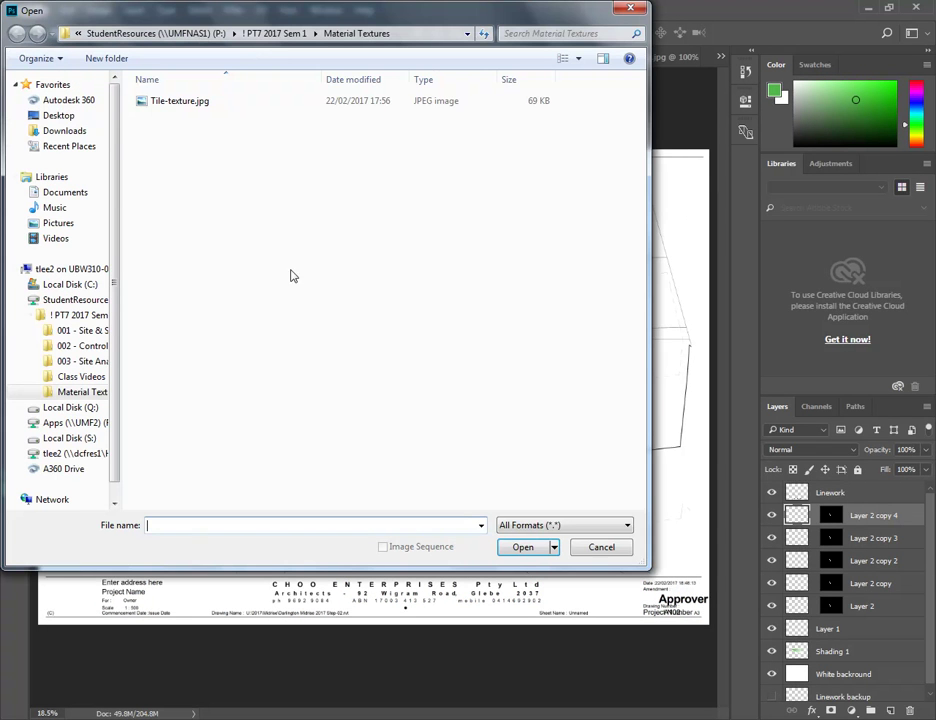
click(60, 192)
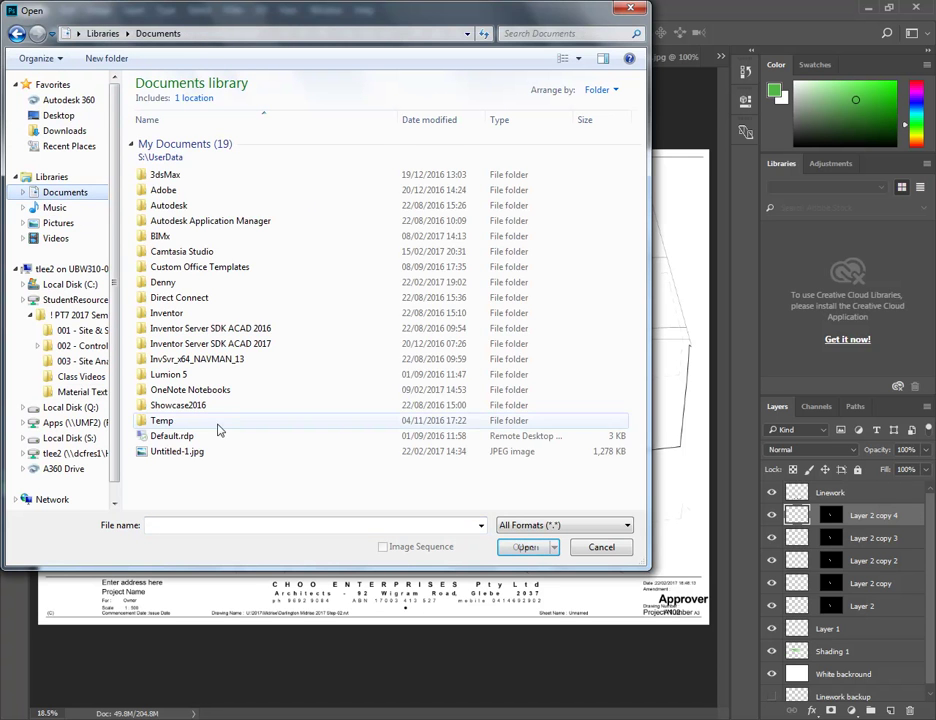
double_click(173, 288)
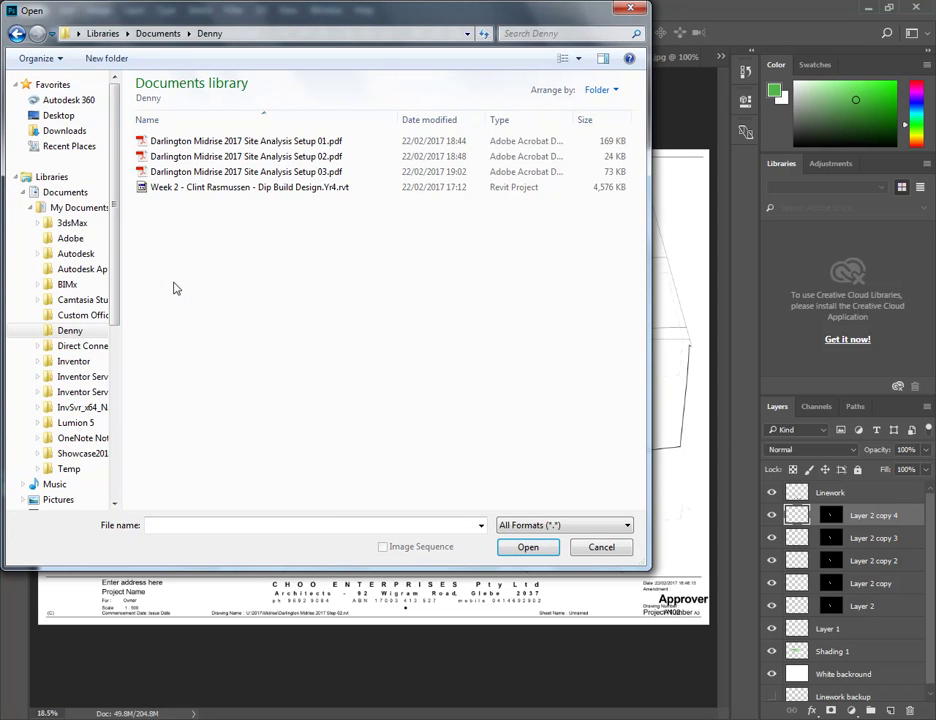
double_click(205, 172)
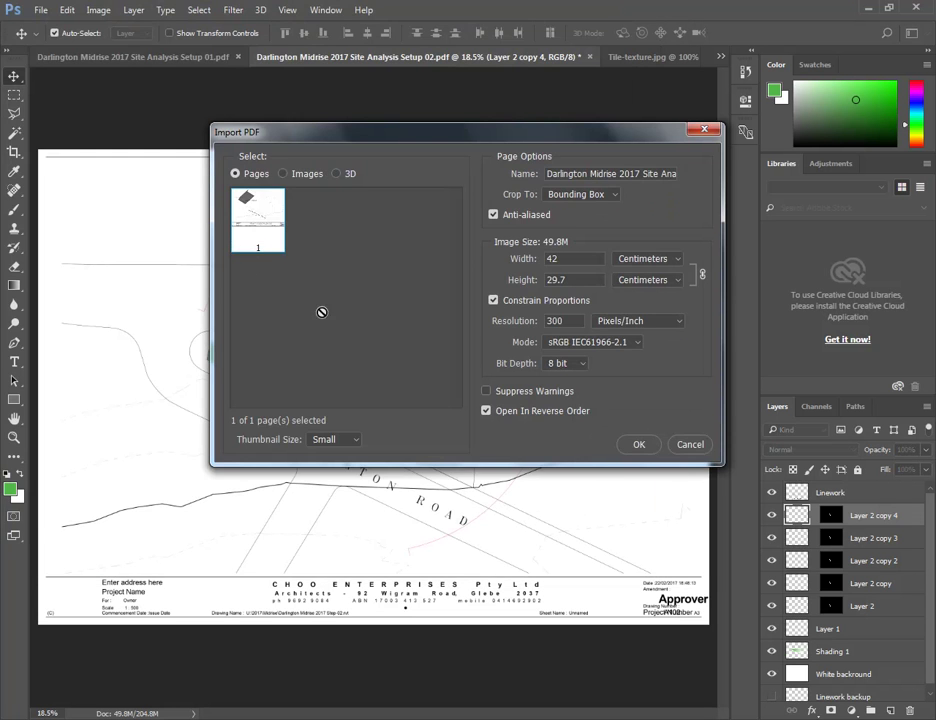
click(641, 444)
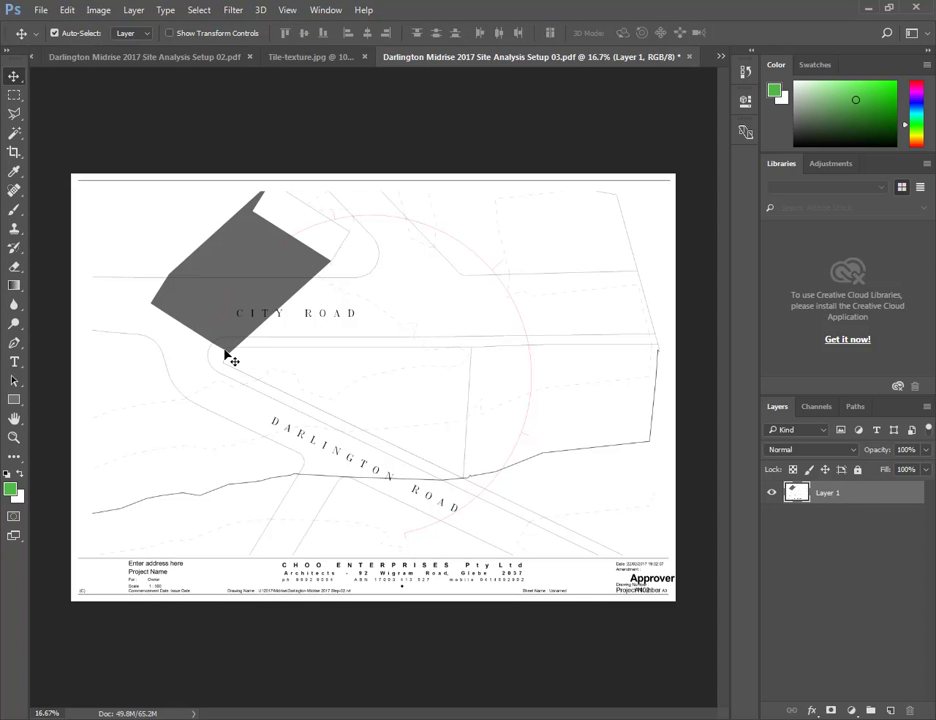
key(ctrl+a)
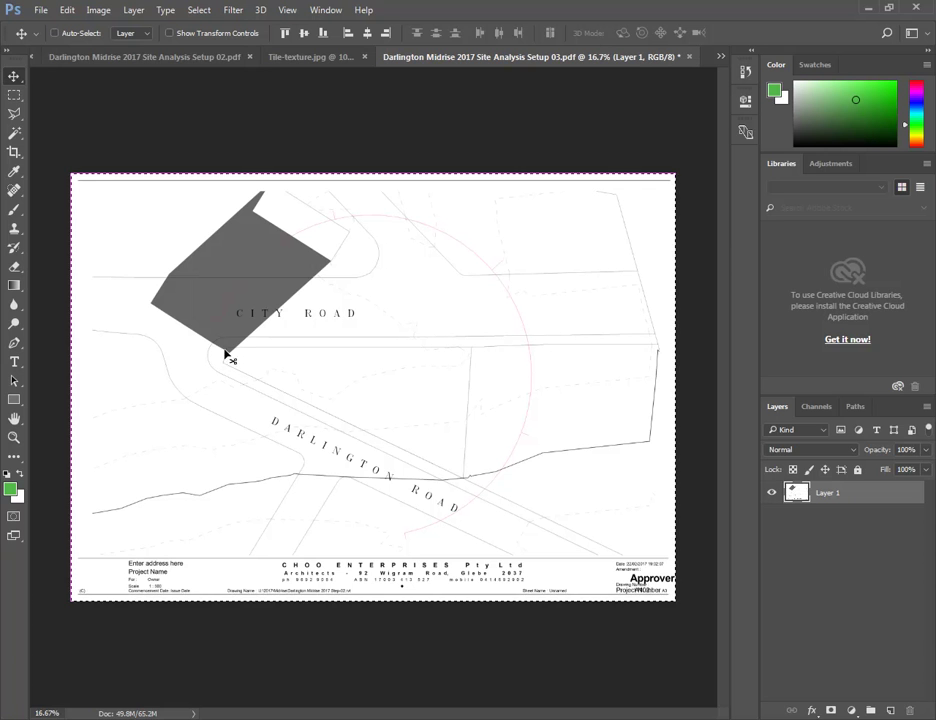
Return to the Site Analysis Setup 02 document and merge Layer 2 with its four copies into one layer
drag(310, 64, 390, 500)
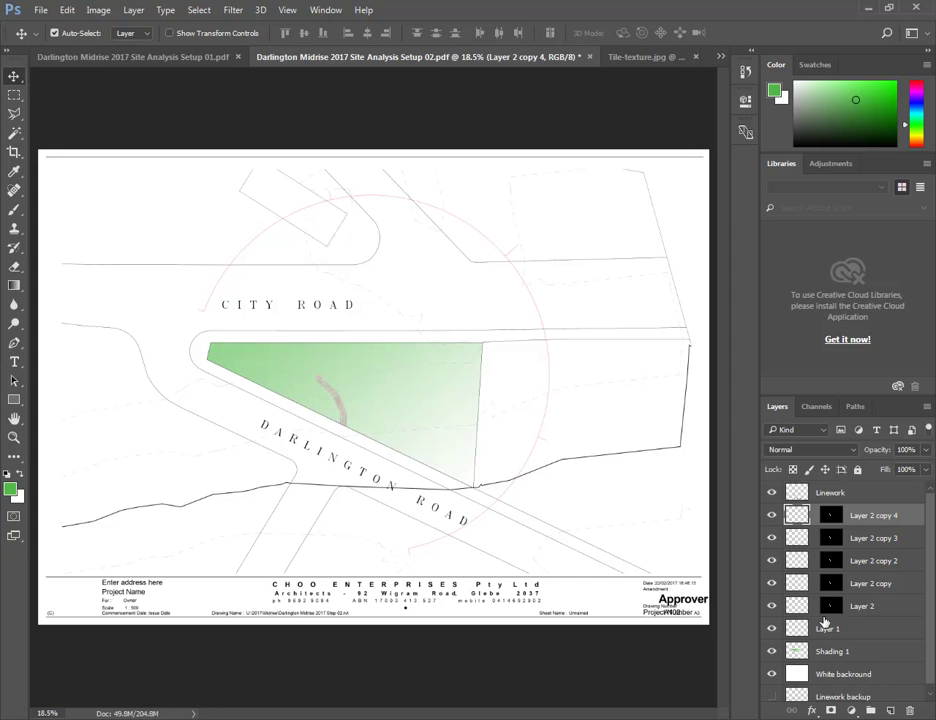
click(770, 516)
click(770, 516)
shift+click(797, 608)
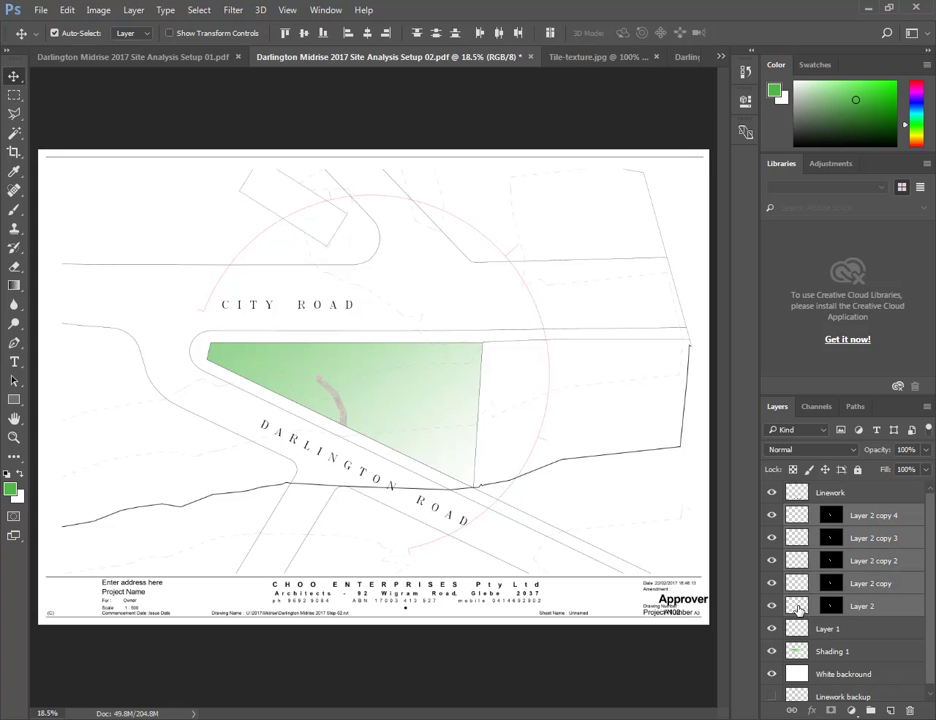
click(134, 10)
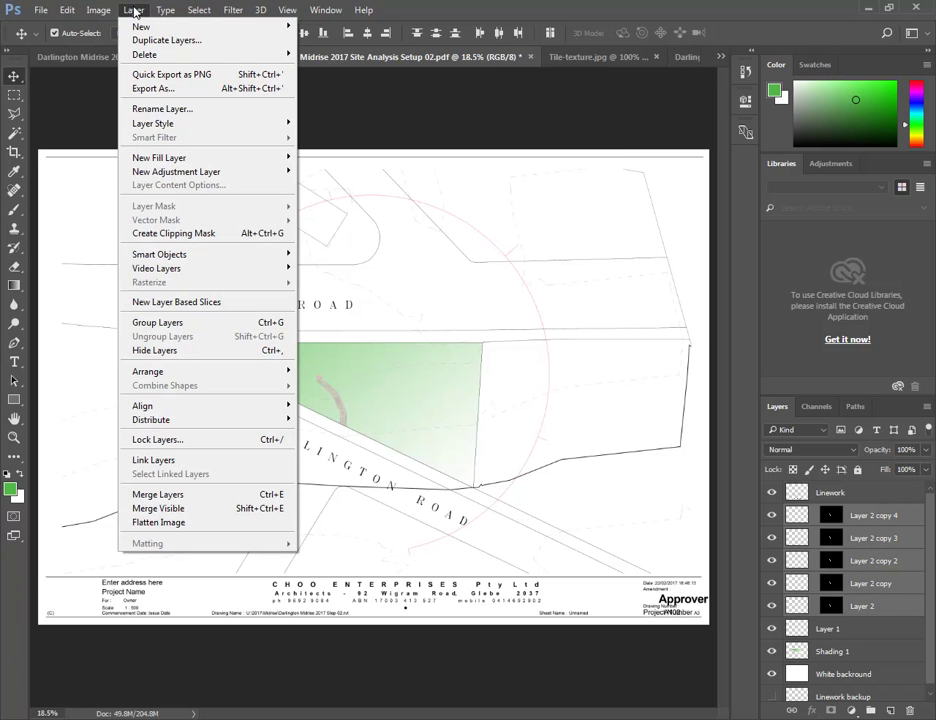
click(151, 495)
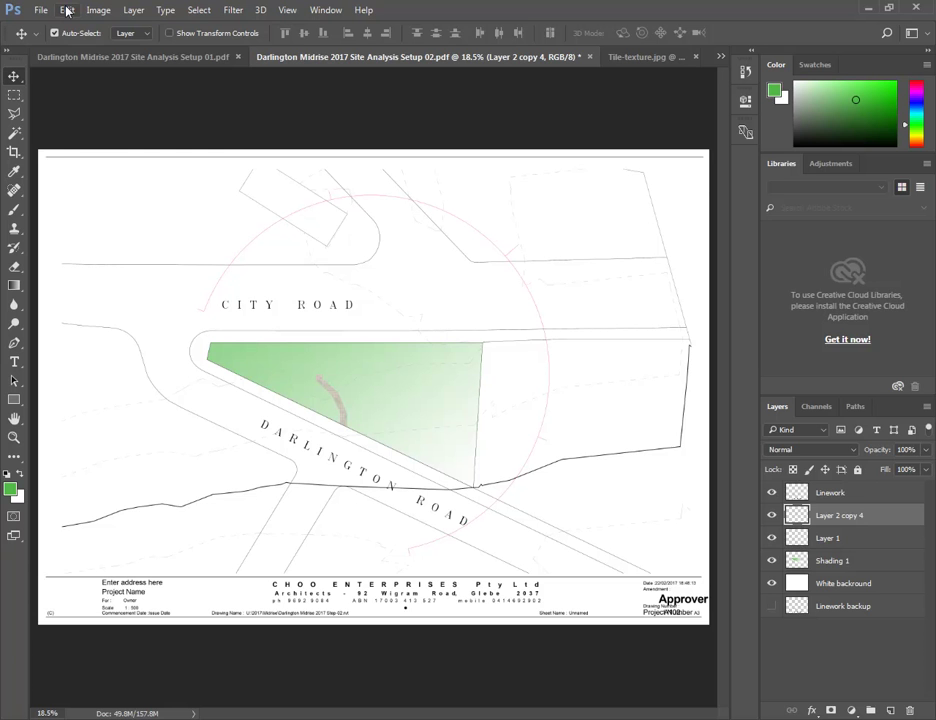
Paste the copied shadow drawing as a layer beneath Linework and set its blend mode to Multiply
click(67, 11)
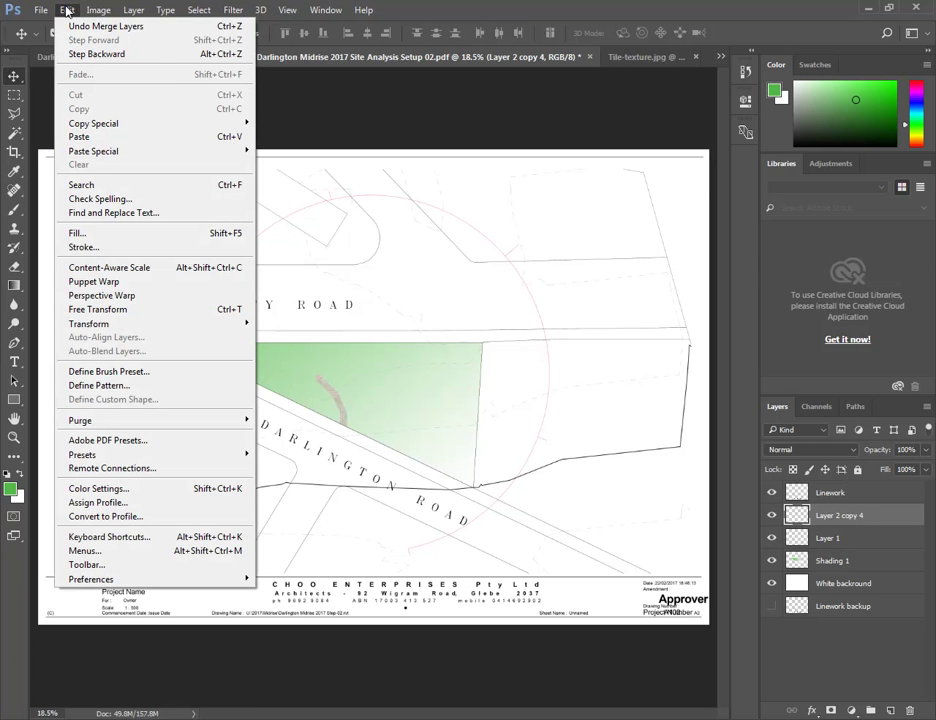
click(77, 136)
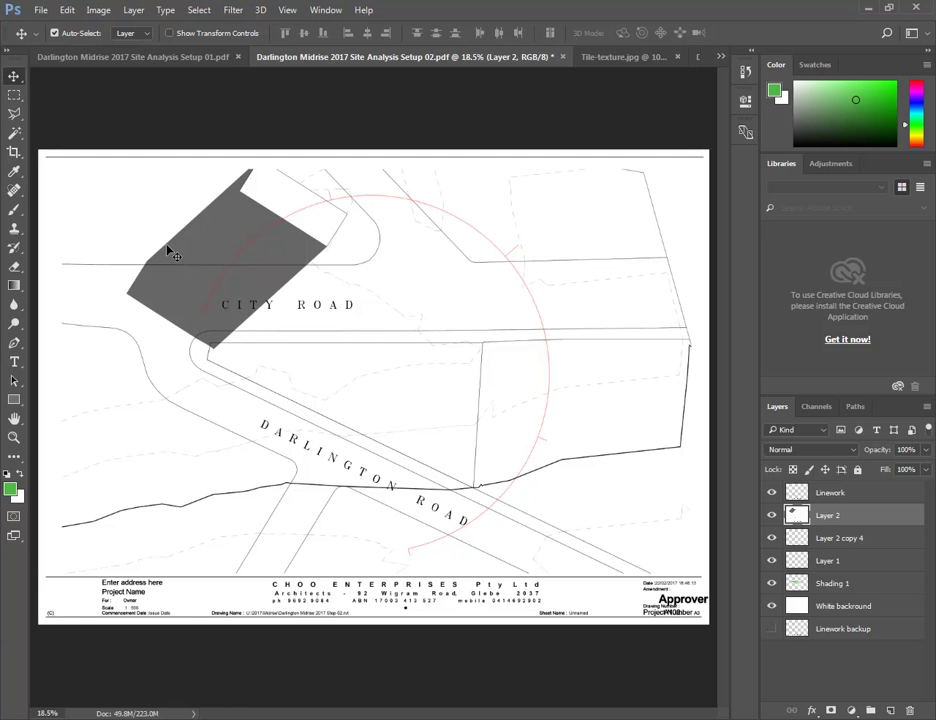
click(855, 452)
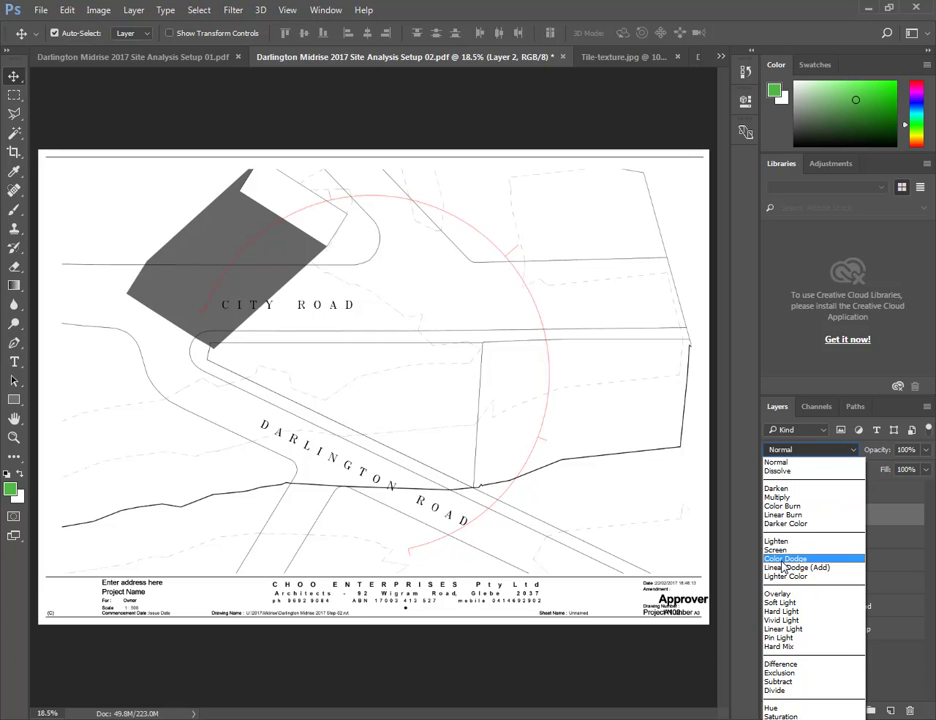
click(806, 457)
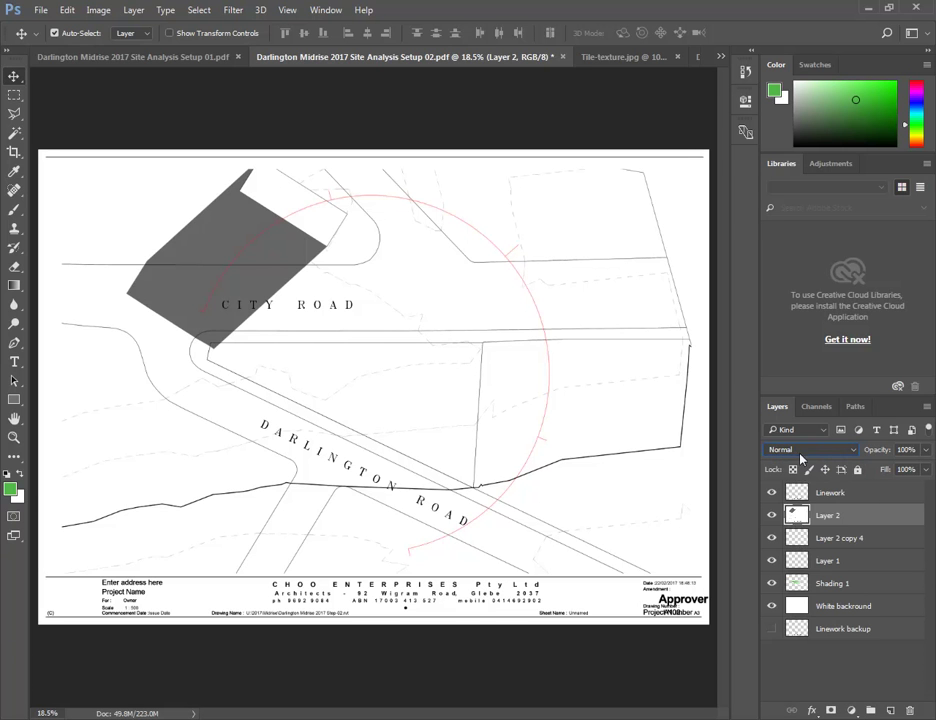
click(840, 452)
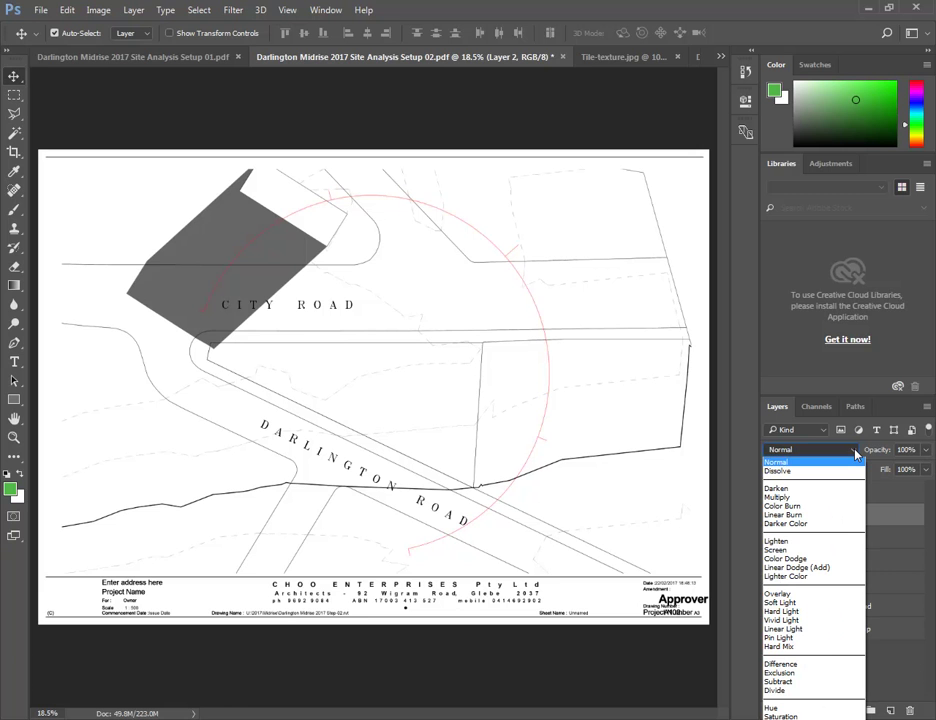
click(810, 498)
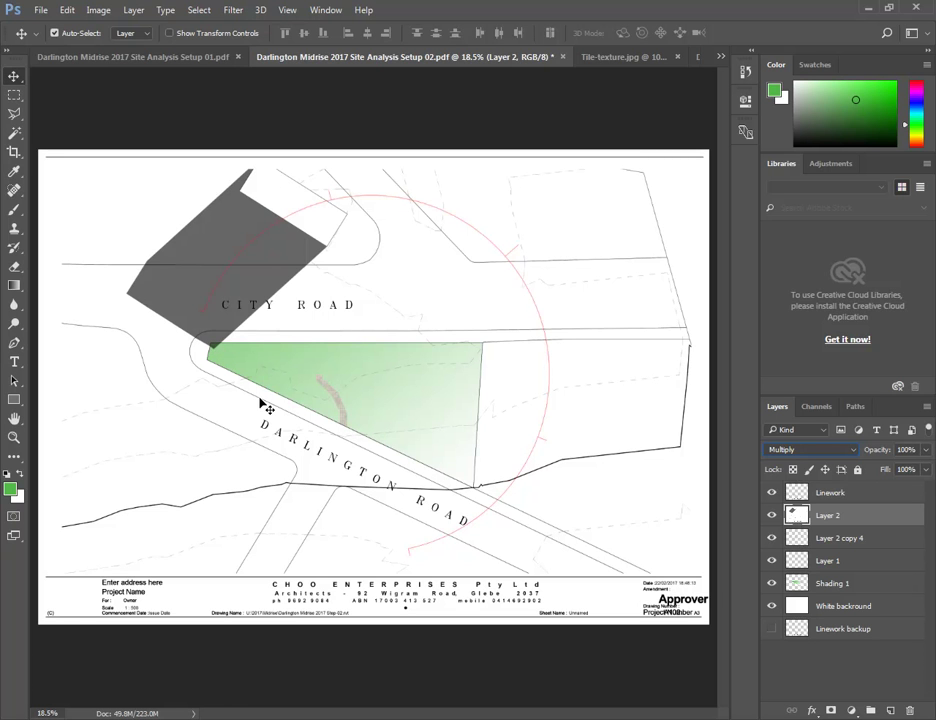
Reduce the pasted shadow layer's opacity to 47%
click(926, 469)
drag(926, 472, 900, 474)
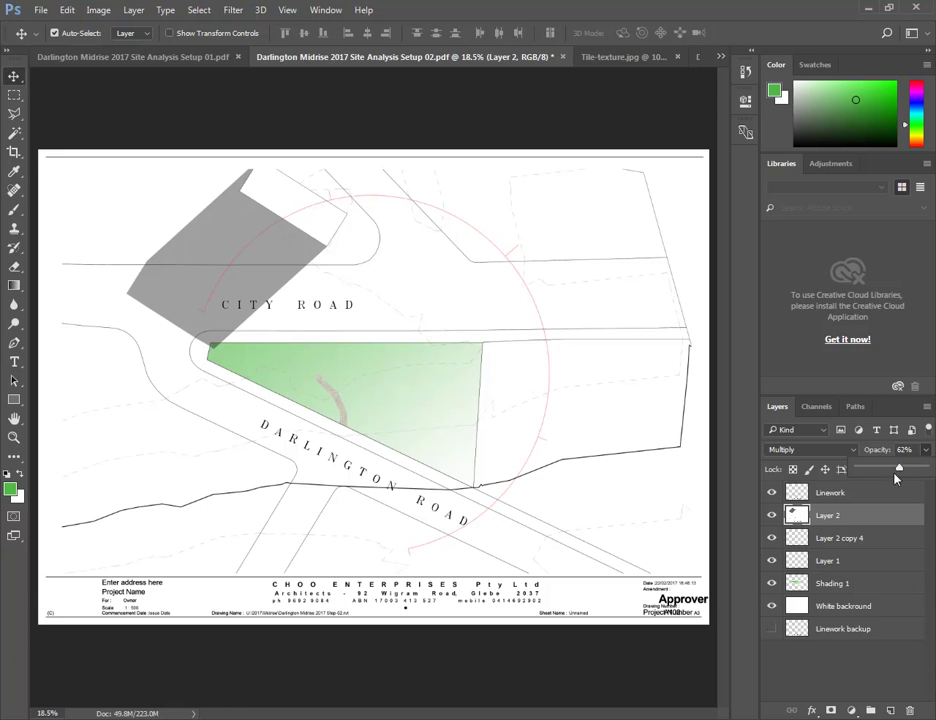
drag(899, 468, 890, 474)
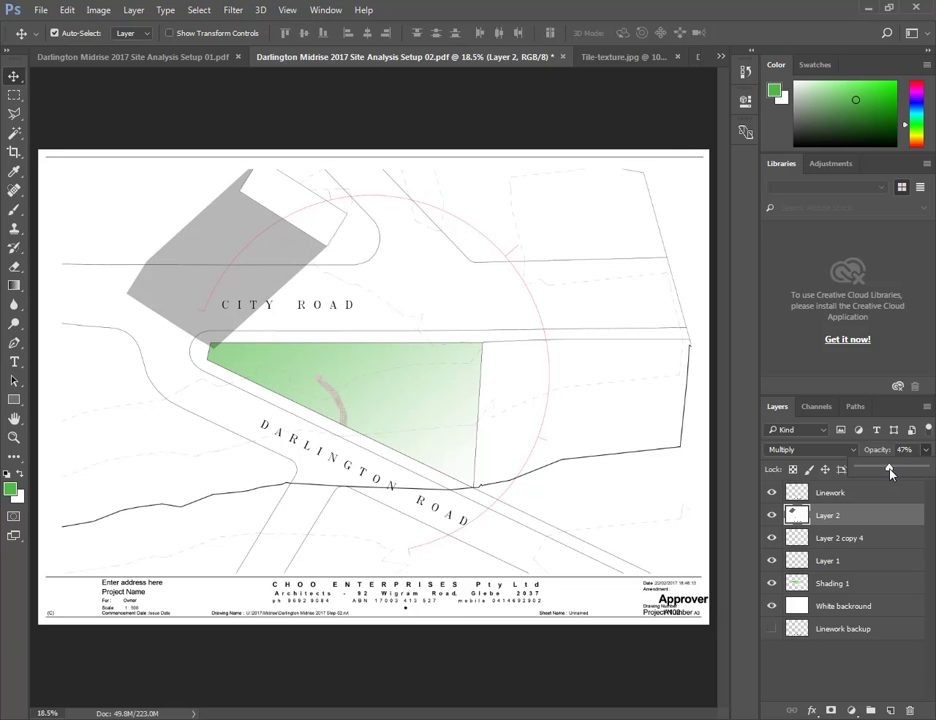
key(Return)
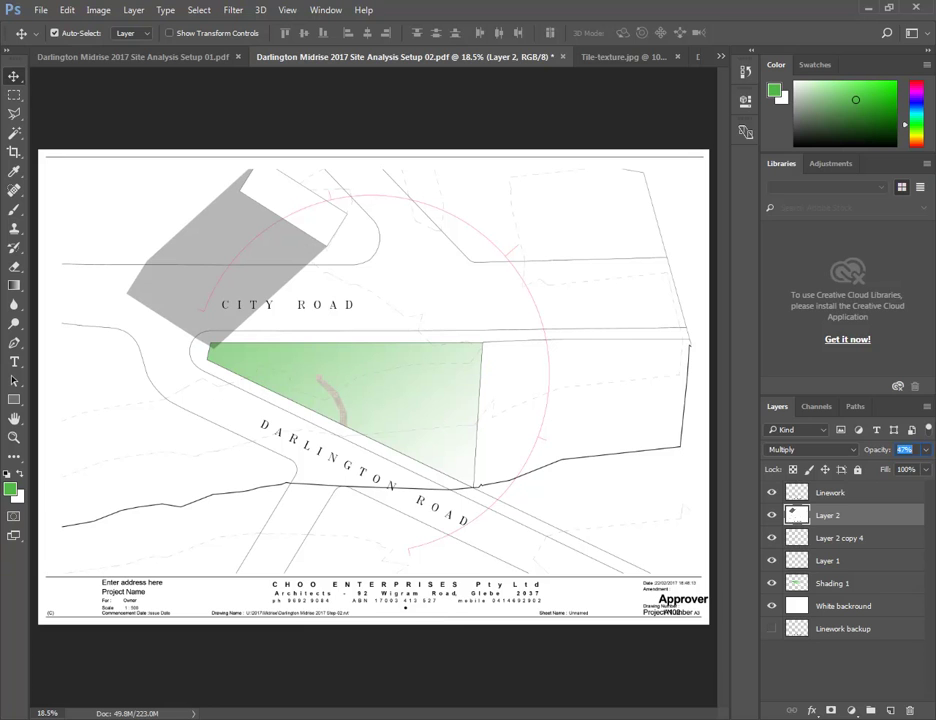
Switch to Revit, open the Site Survey floor plan and start editing the Neighbouring Buildings model in place
click(397, 645)
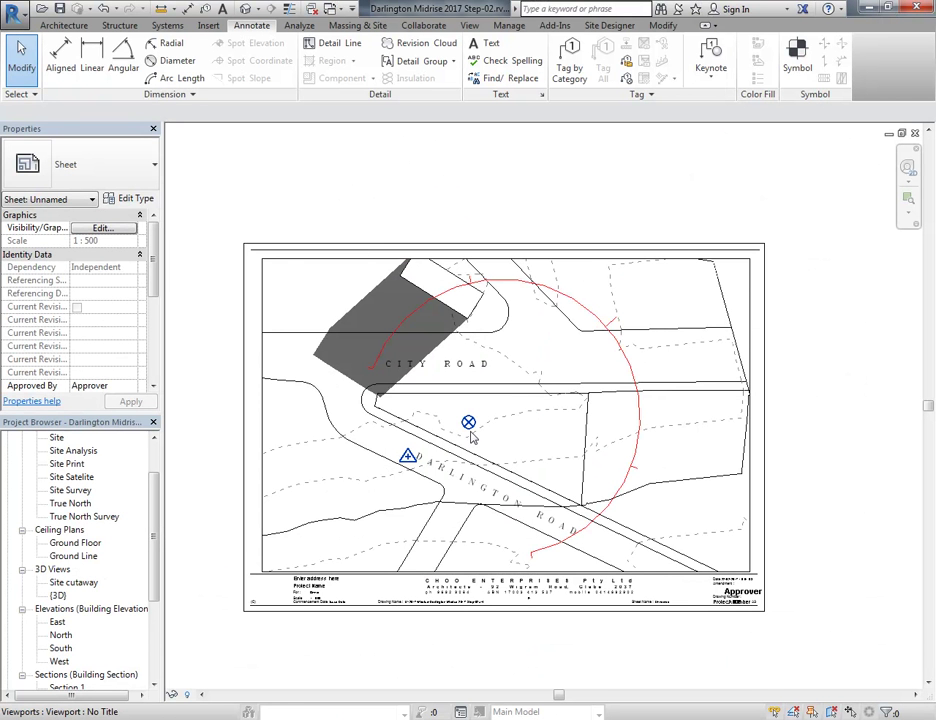
click(508, 406)
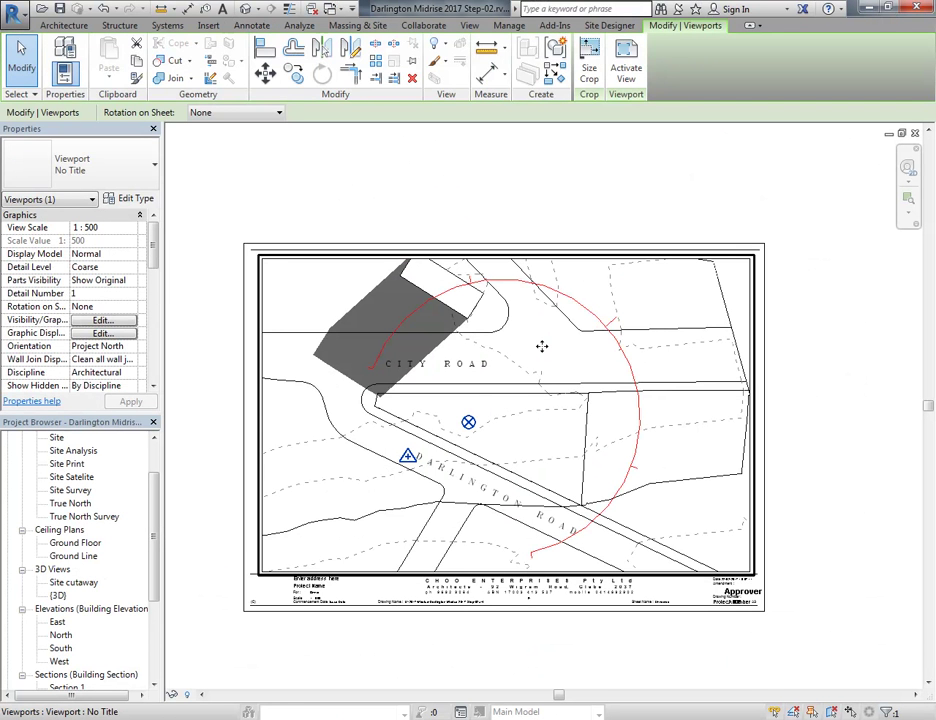
key(Escape)
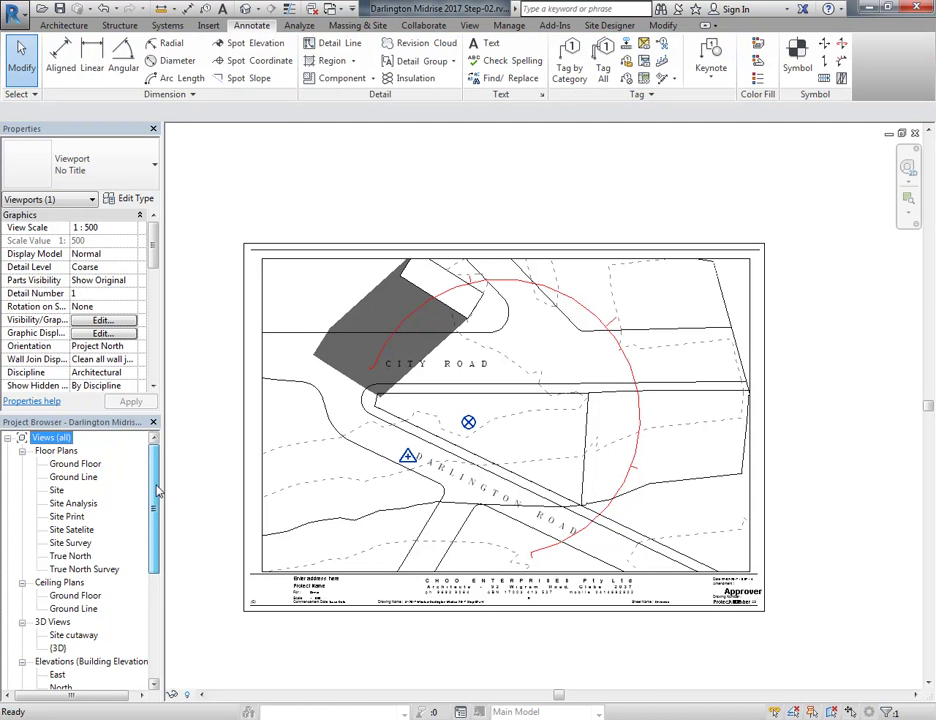
double_click(72, 542)
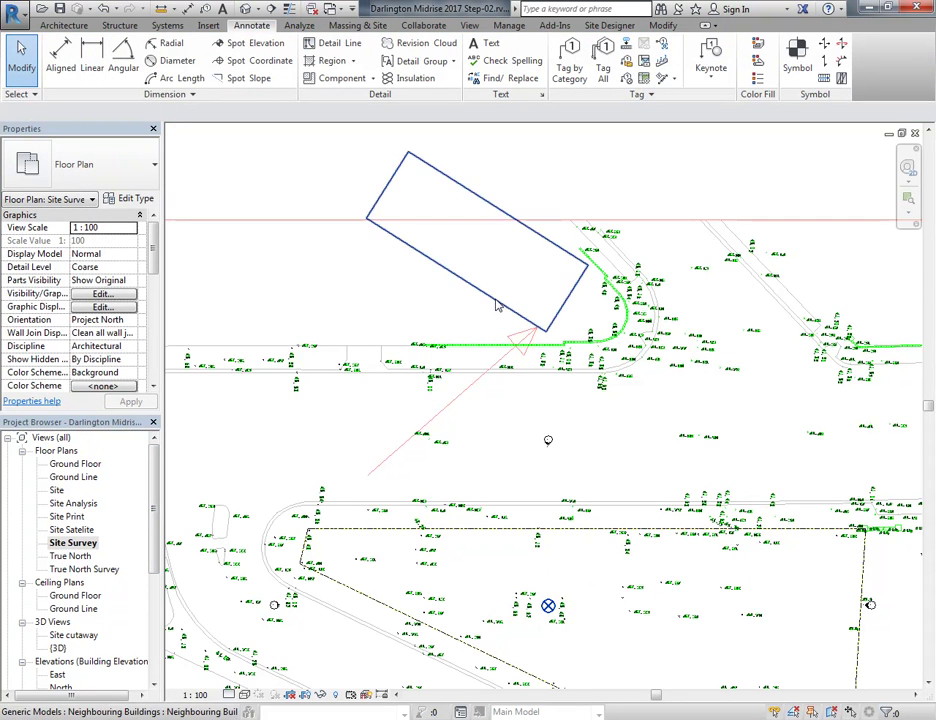
click(475, 287)
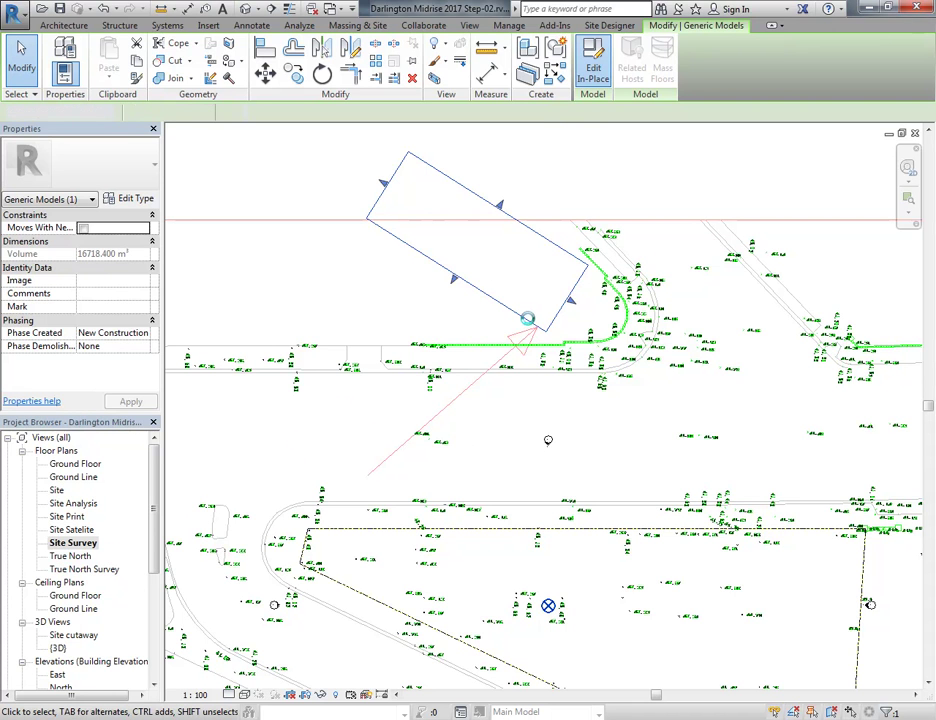
In the Site Satelite plan, create a rectangular extrusion about 20334 by 11481 mm, 20000 deep, over the grey-roofed building east of the site
double_click(80, 530)
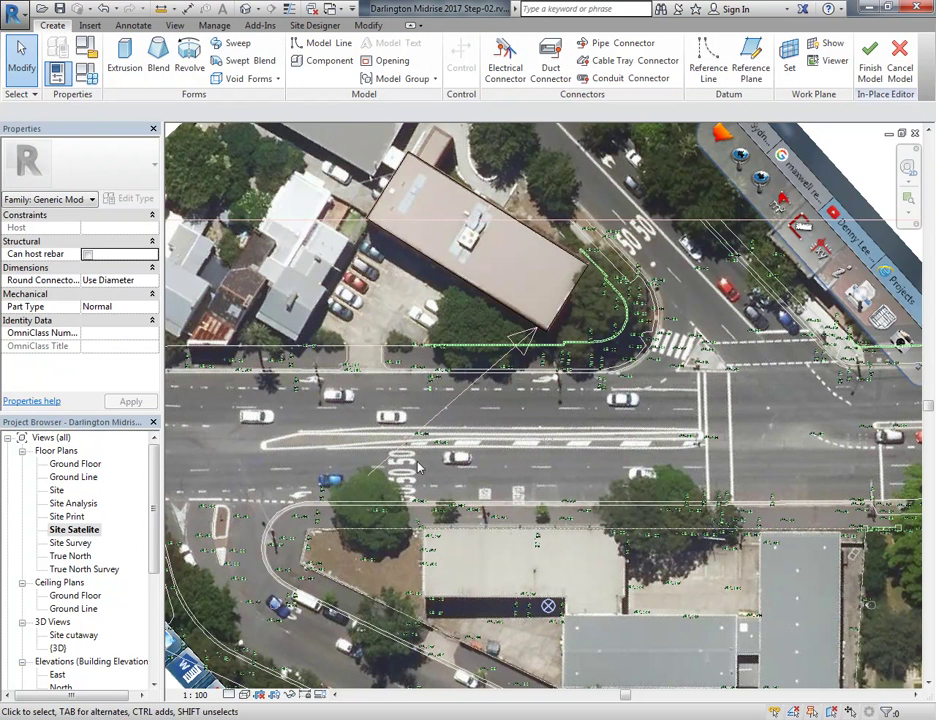
scroll(553, 541, down, 2)
middle_drag(553, 541, 571, 531)
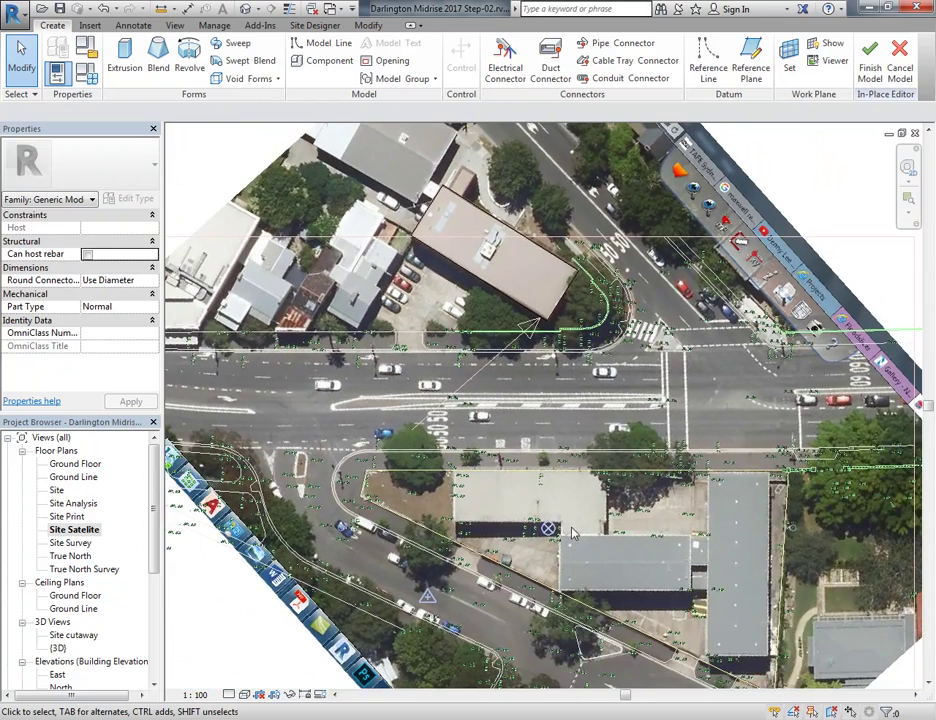
middle_drag(909, 692, 594, 562)
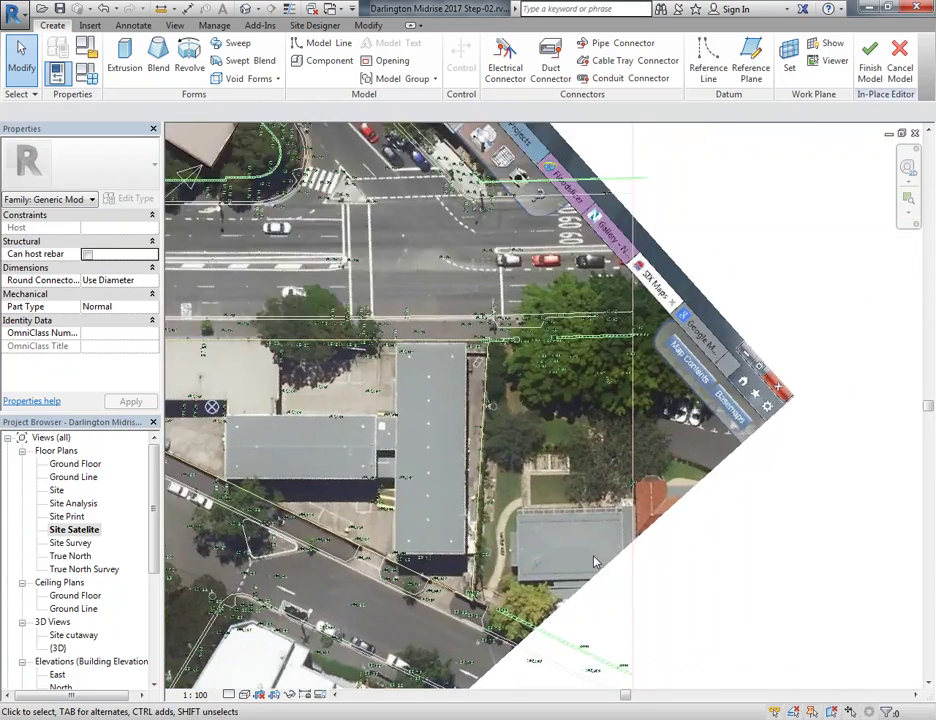
scroll(594, 562, up, 4)
middle_drag(404, 480, 374, 391)
click(125, 58)
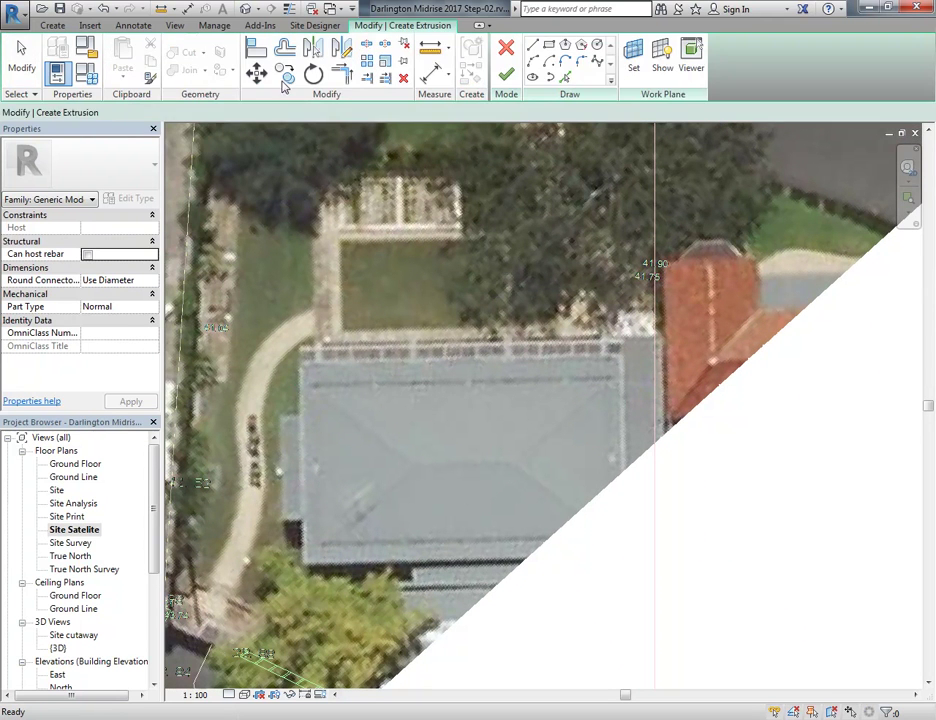
click(549, 45)
click(301, 362)
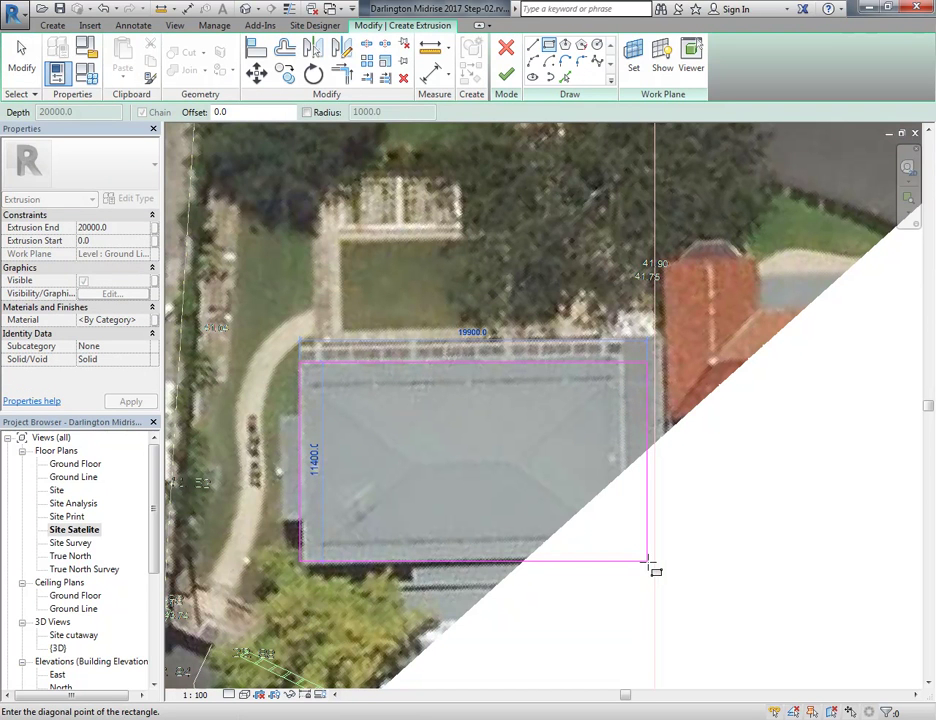
click(655, 564)
scroll(376, 428, down, 3)
mouse_move(425, 435)
middle_down()
mouse_move(601, 432)
mouse_move(500, 450)
mouse_move(506, 458)
middle_up()
scroll(505, 457, up, 3)
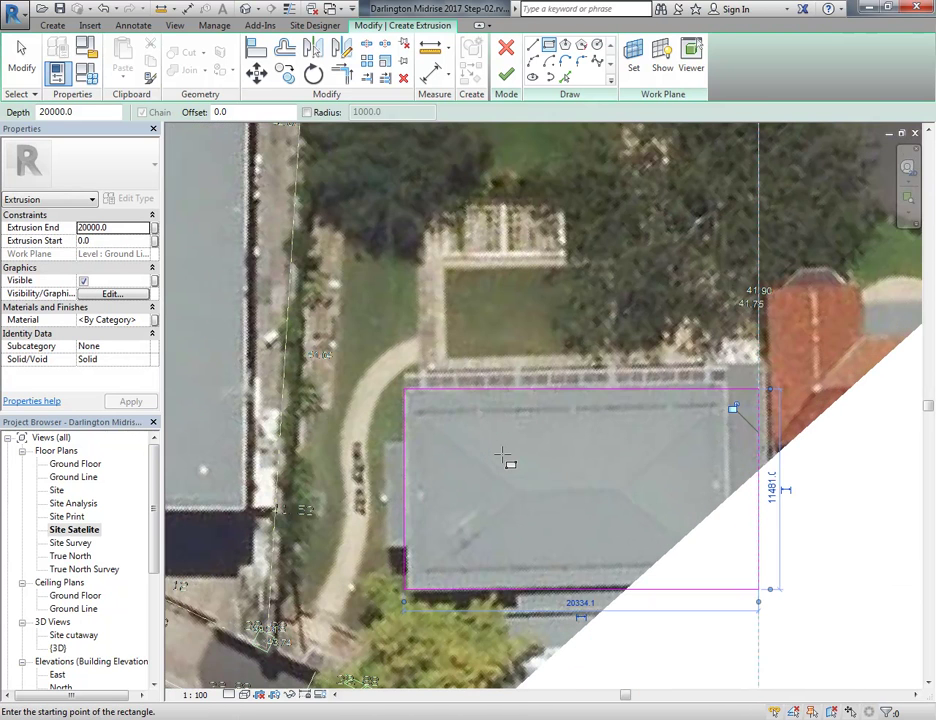
click(506, 74)
In the South elevation, raise the new building's extrusion end to about 27303 mm and finish the in-place model
scroll(150, 562, down, 5)
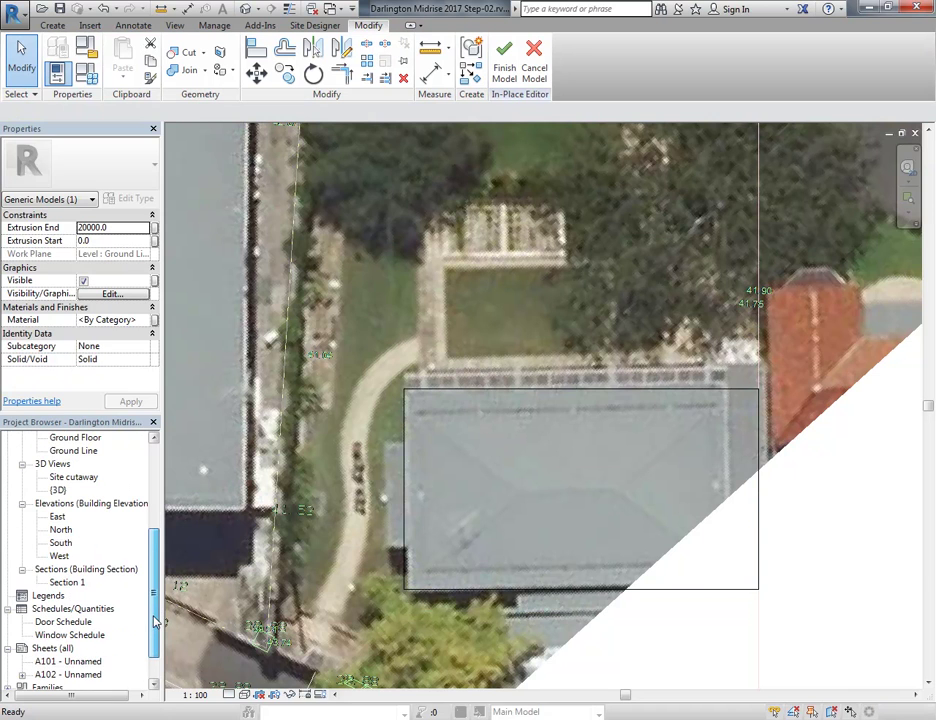
click(60, 543)
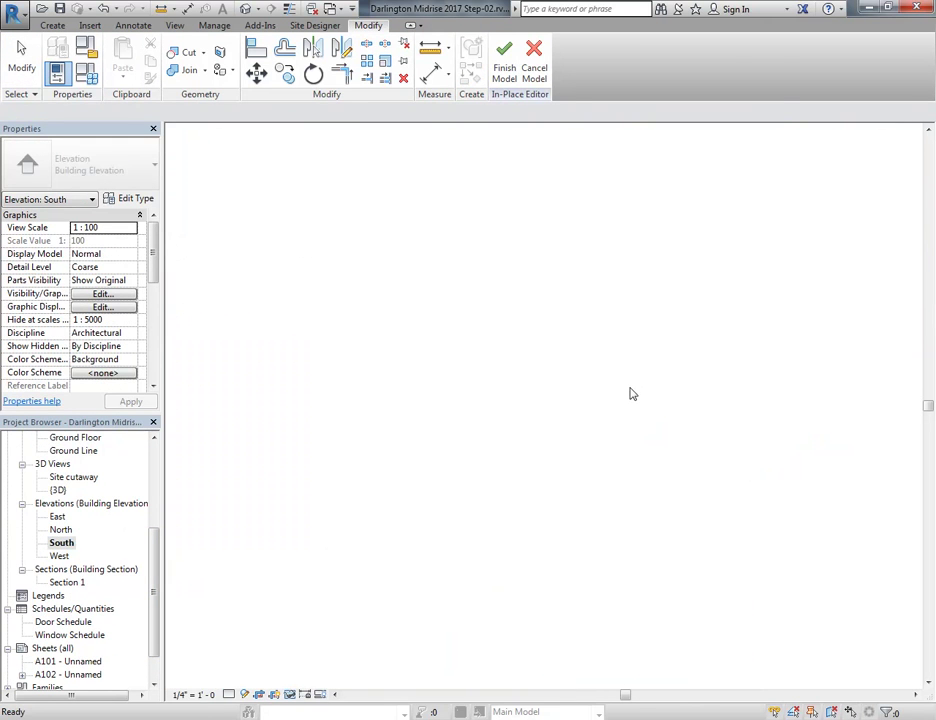
click(686, 366)
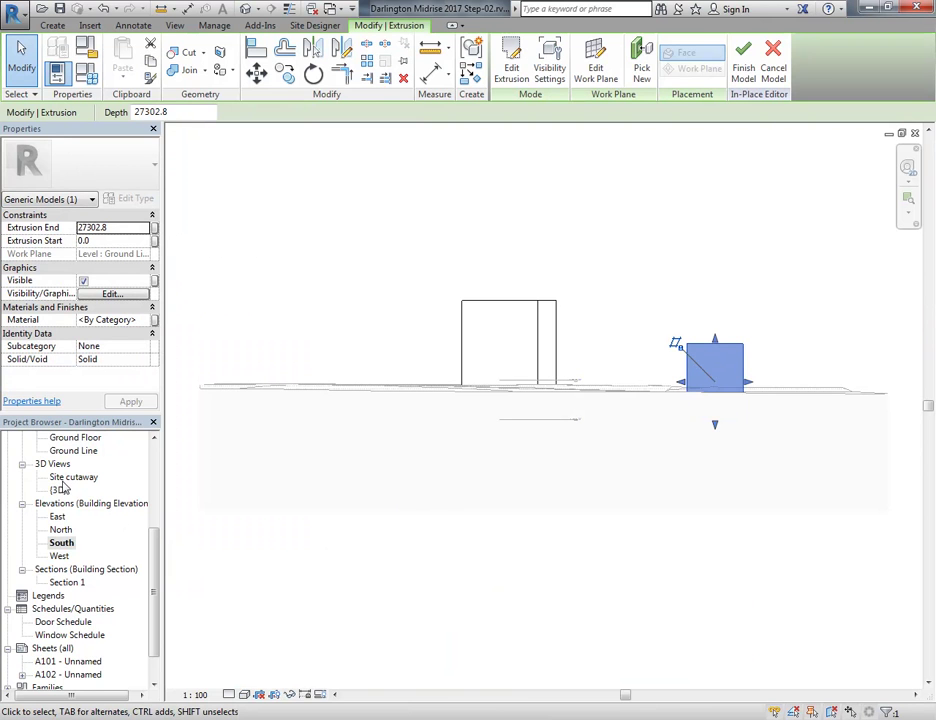
click(743, 60)
scroll(157, 591, down, 1)
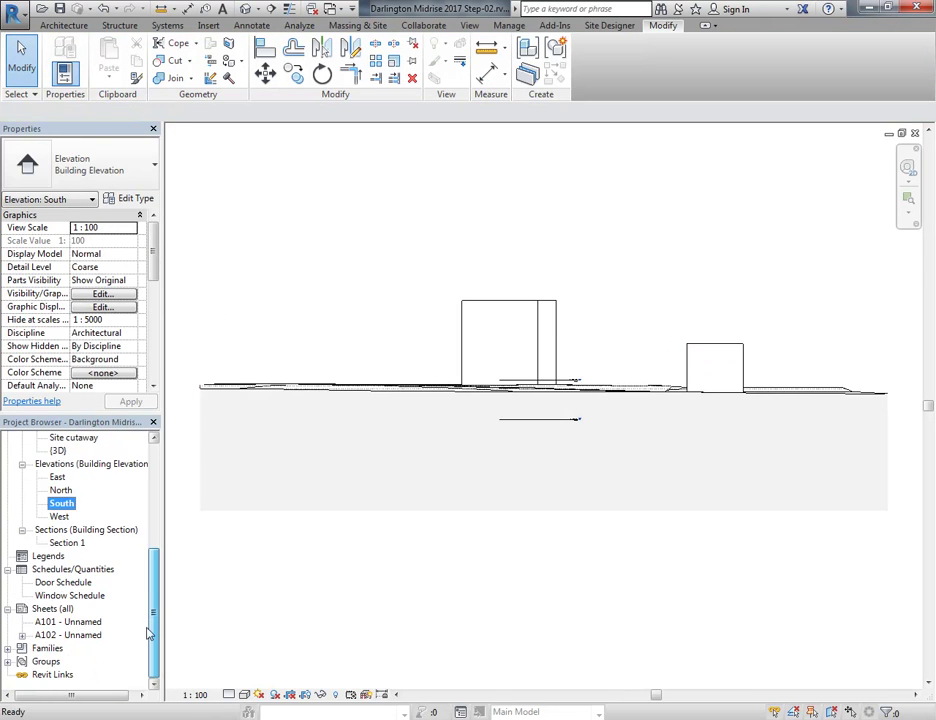
On sheet A102, turn off shadows in the activated site analysis viewport, and deactivate the view
double_click(70, 635)
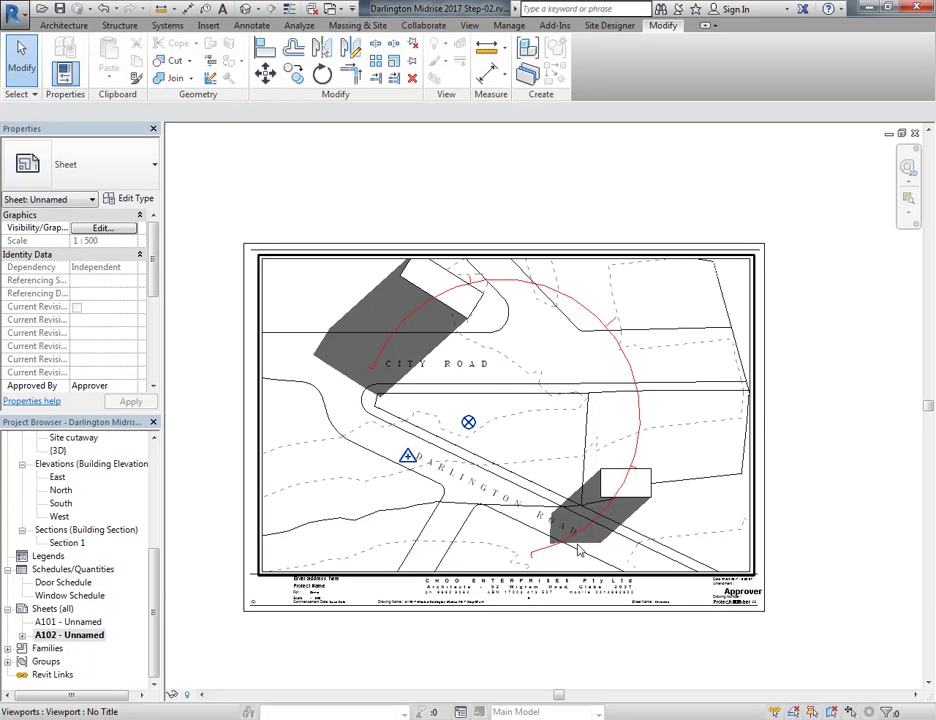
scroll(470, 440, up, 1)
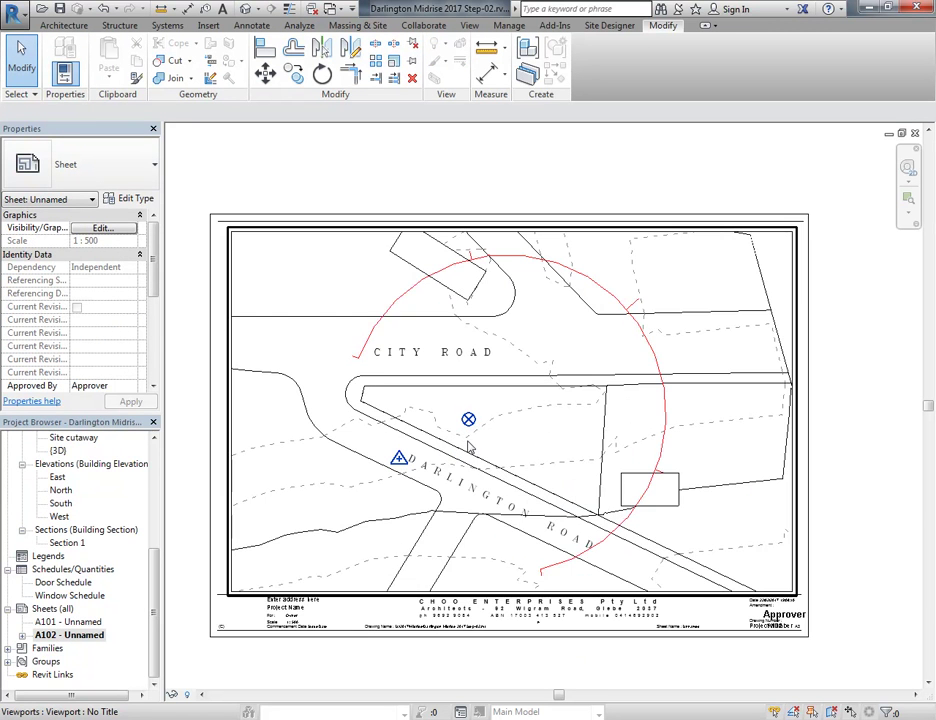
click(391, 346)
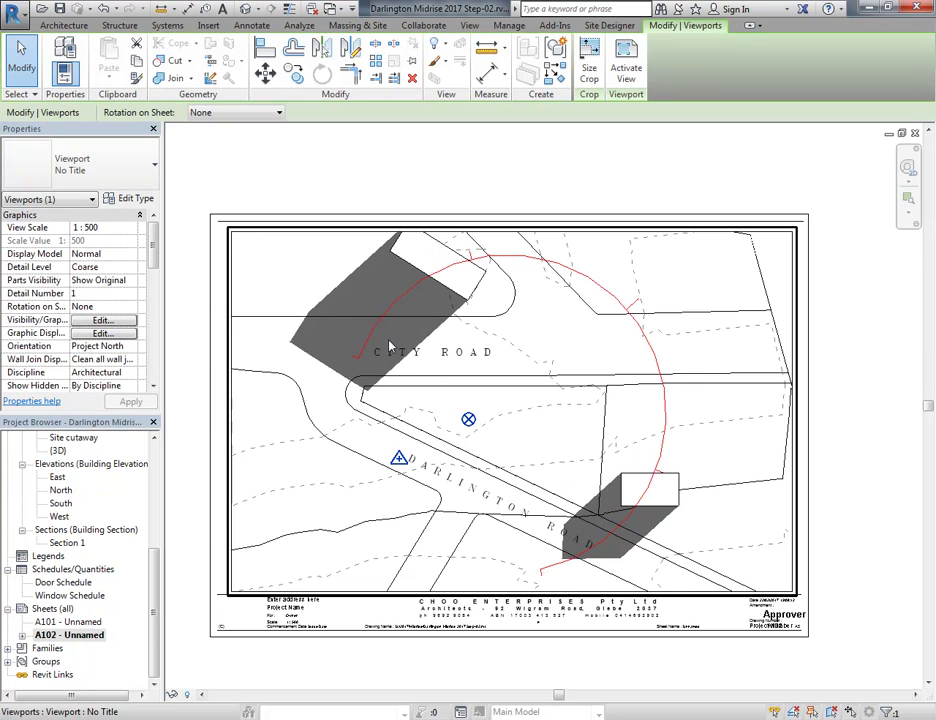
right_click(388, 341)
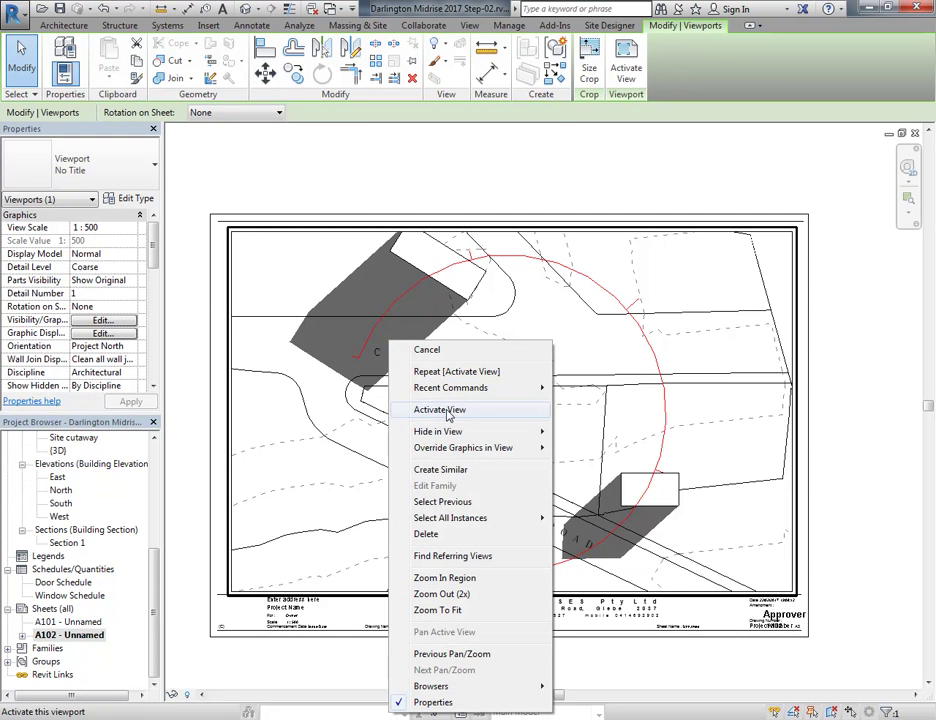
click(440, 410)
click(274, 694)
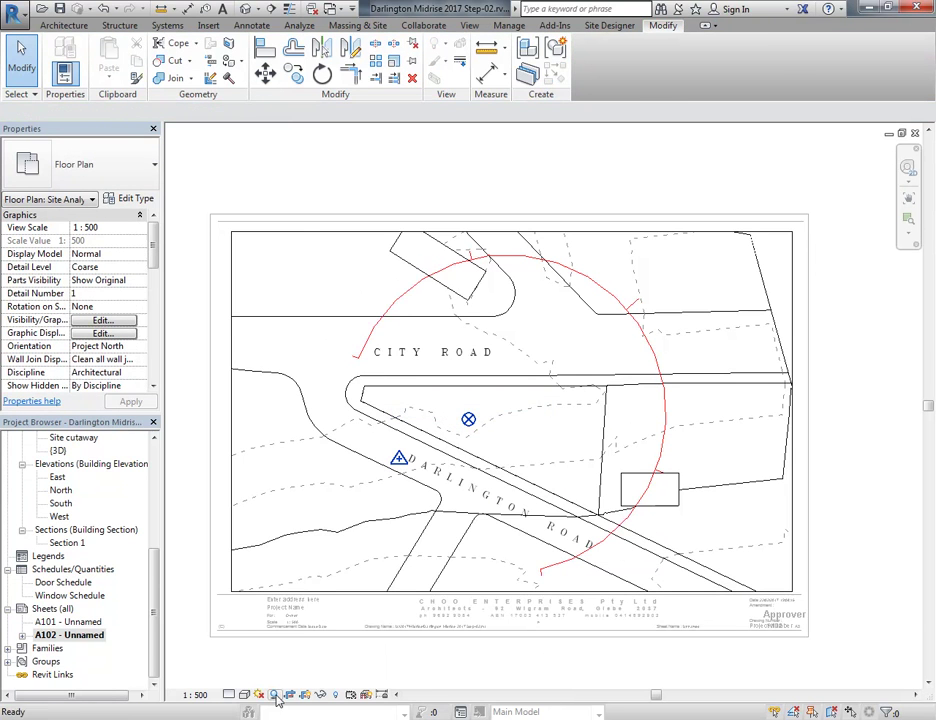
right_click(302, 236)
click(345, 307)
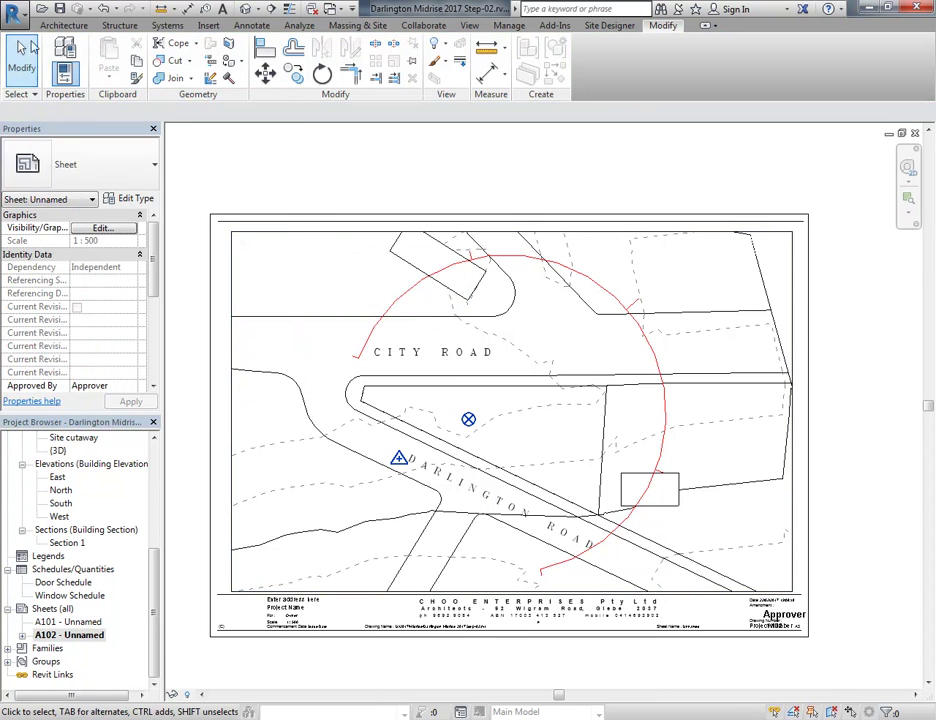
Print the current sheet to Adobe PDF as "Darlington Midrise 2017 Site Analysis Setup 02a.pdf" and close the resulting preview
click(12, 12)
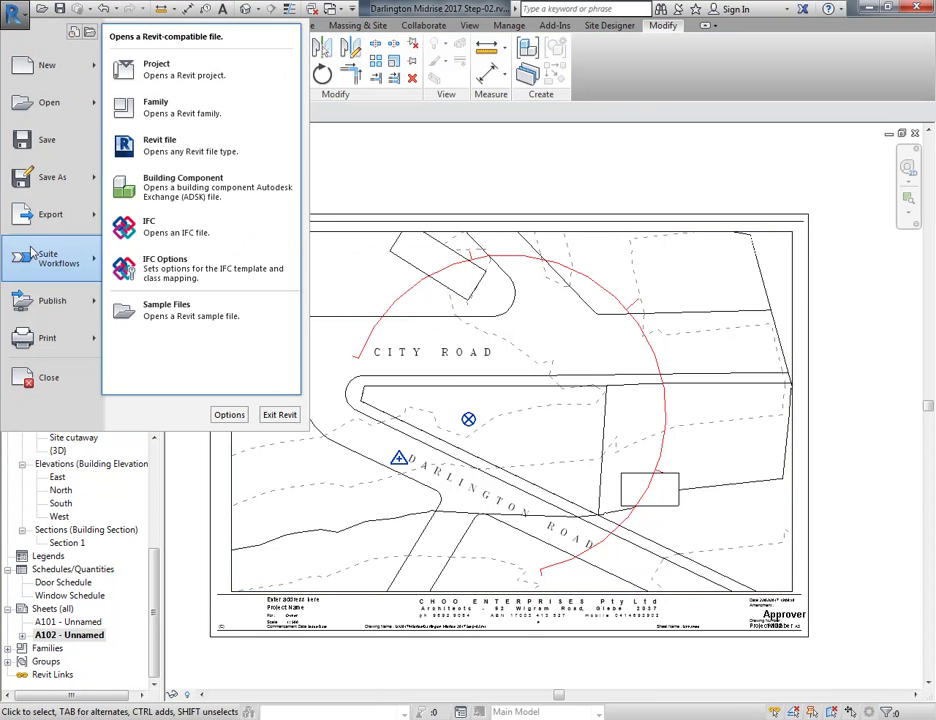
click(47, 337)
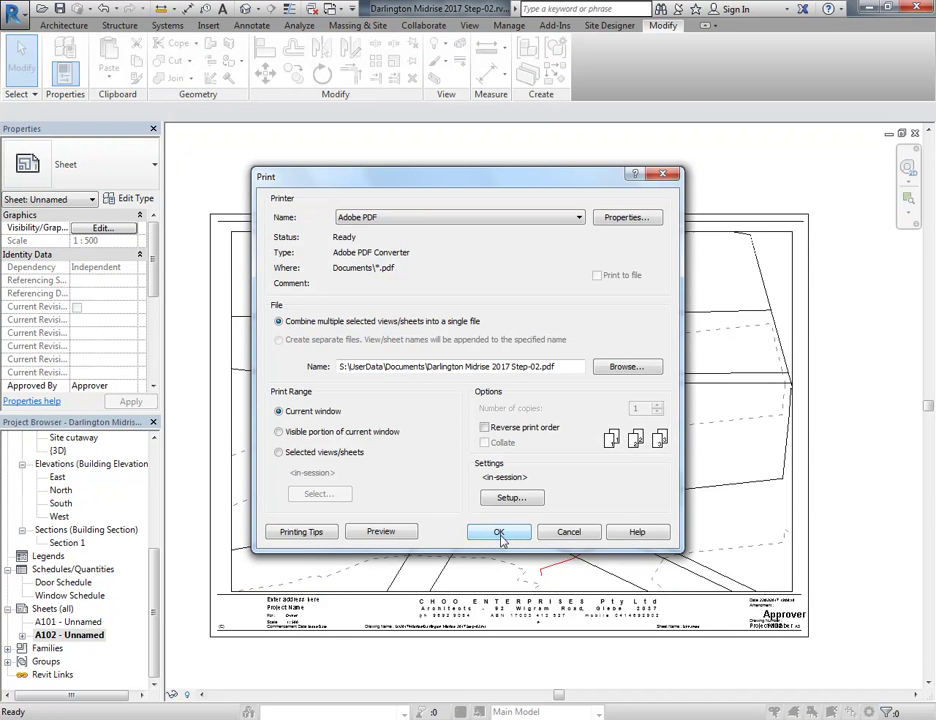
click(500, 533)
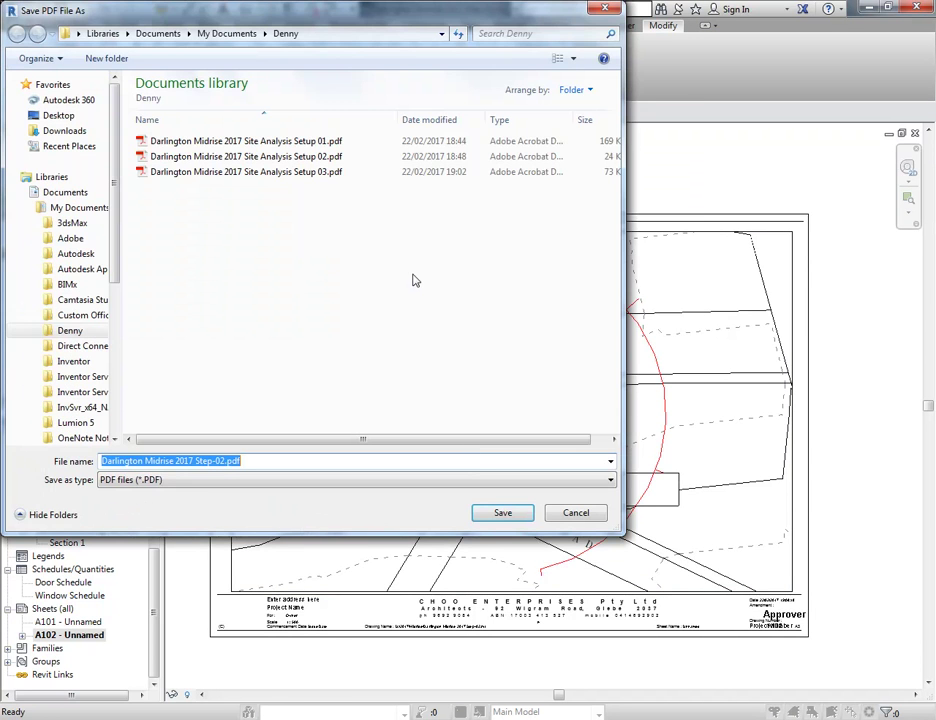
click(270, 158)
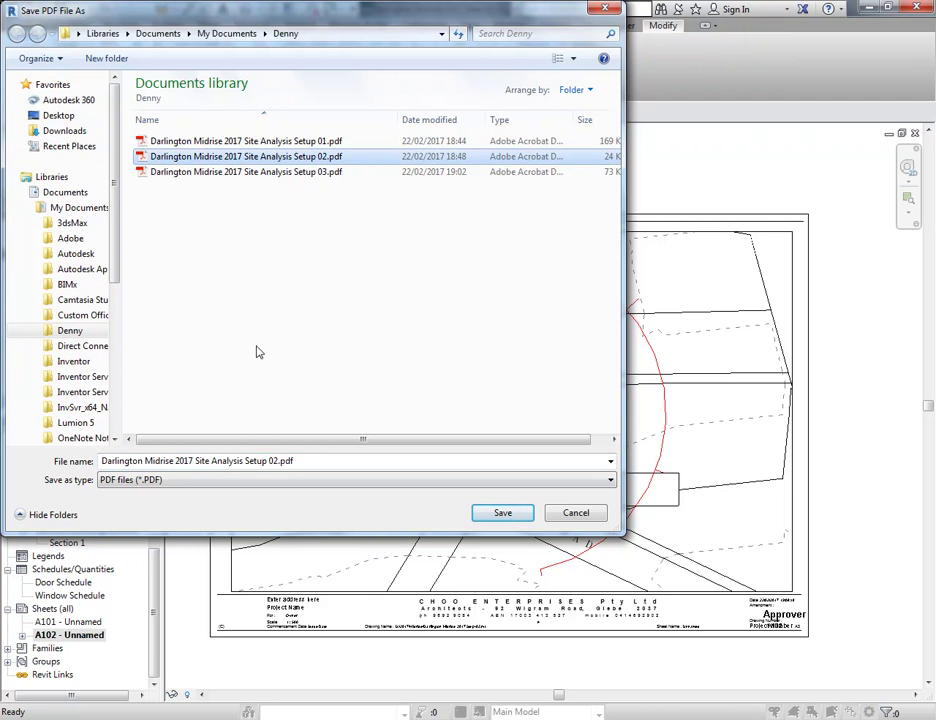
click(277, 460)
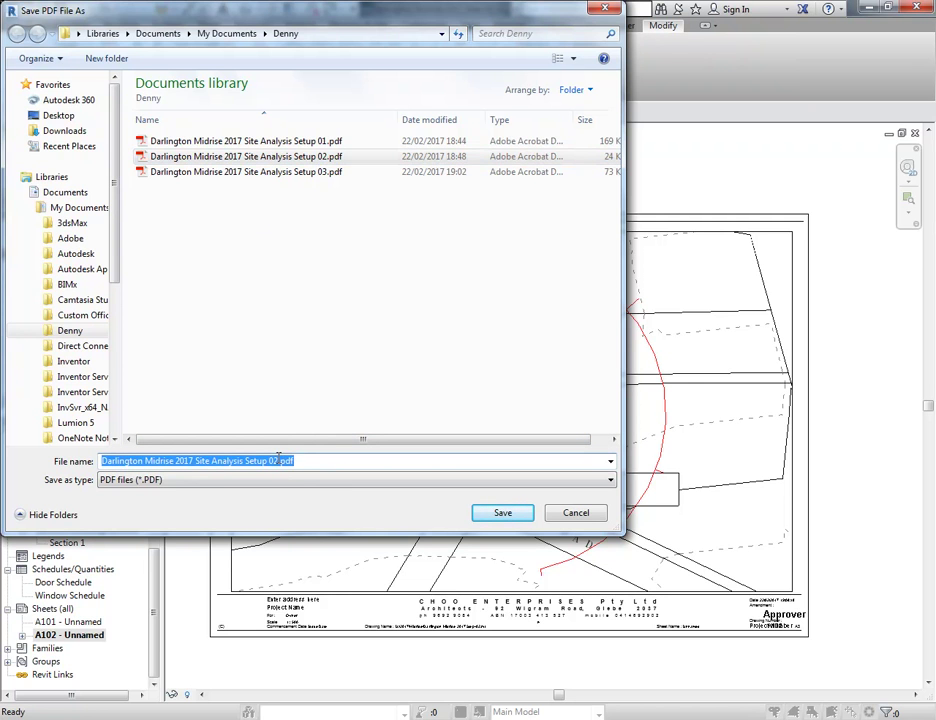
click(272, 460)
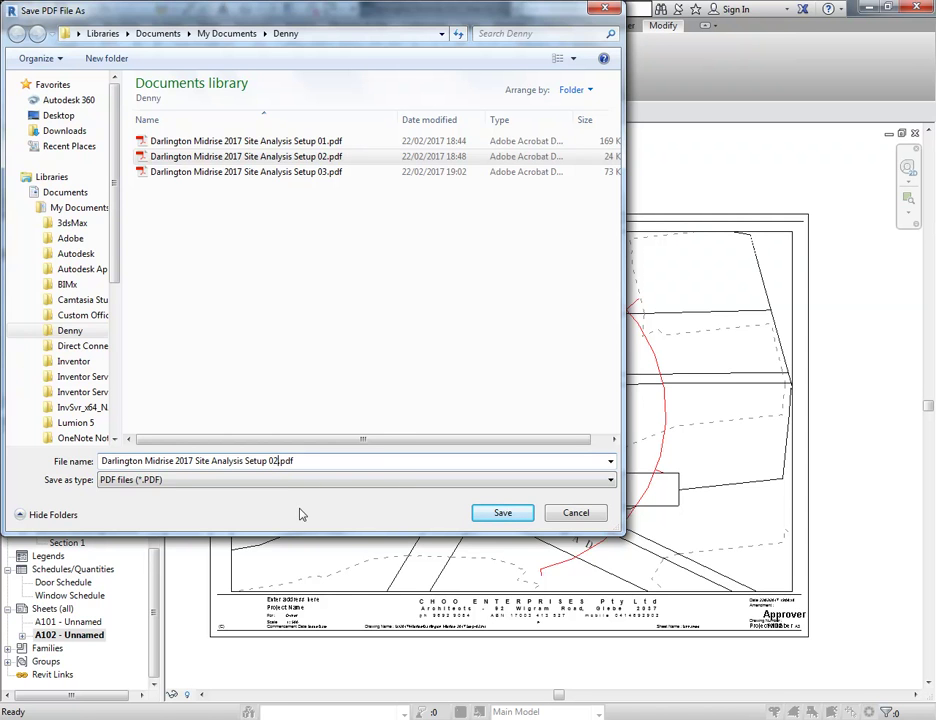
text(a)
click(481, 512)
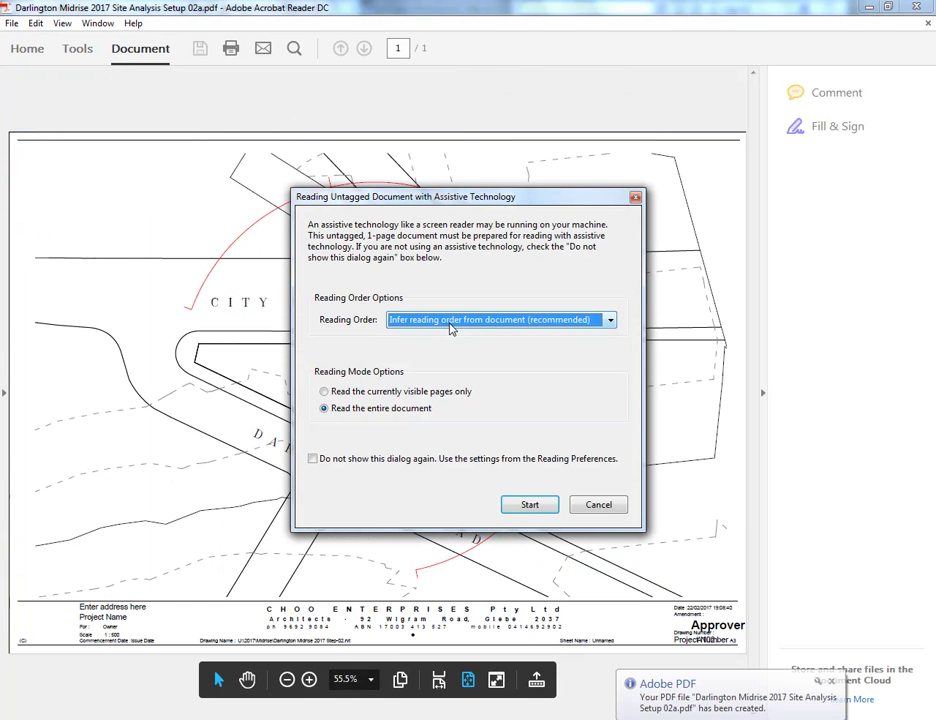
click(598, 504)
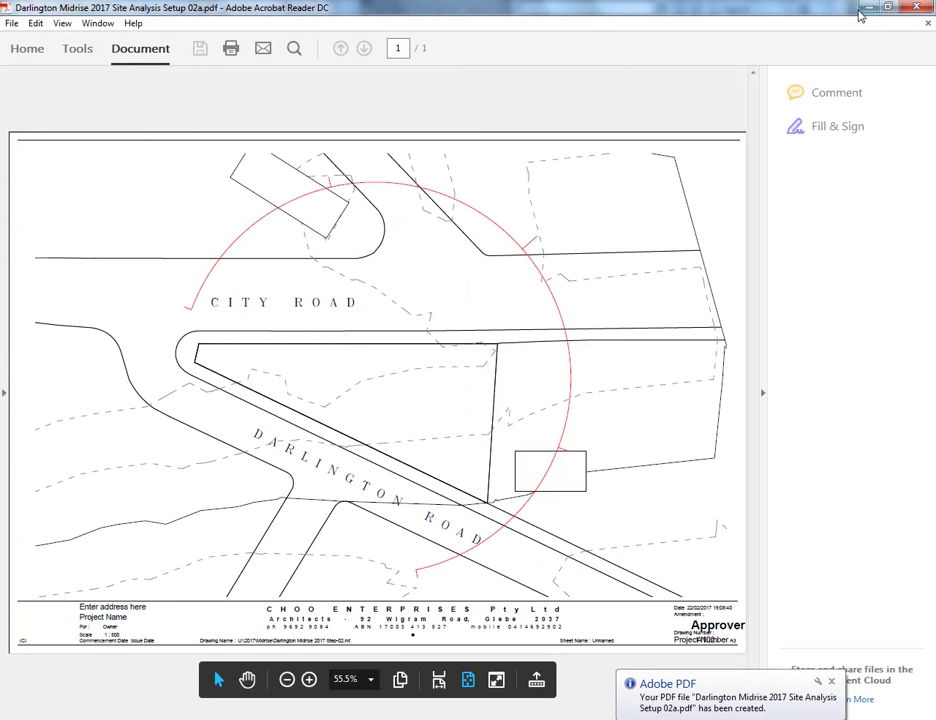
click(916, 7)
Switch to Photoshop, import "Darlington Midrise 2017 Site Analysis Setup 02a.pdf" at 300 pixels/inch and select its entire canvas
key(alt+Tab)
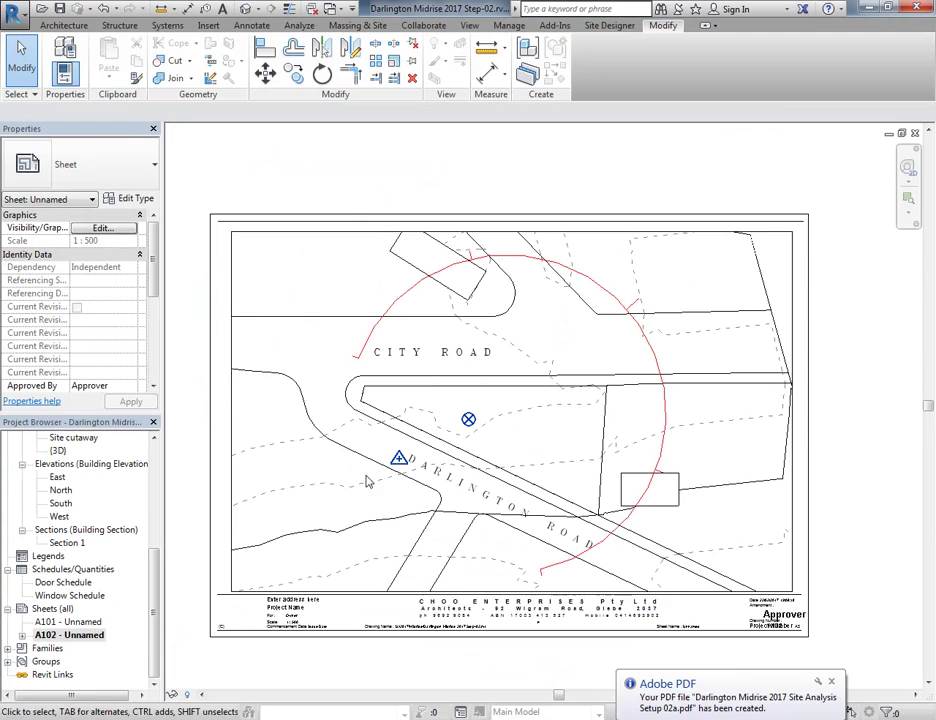
key(alt+Tab)
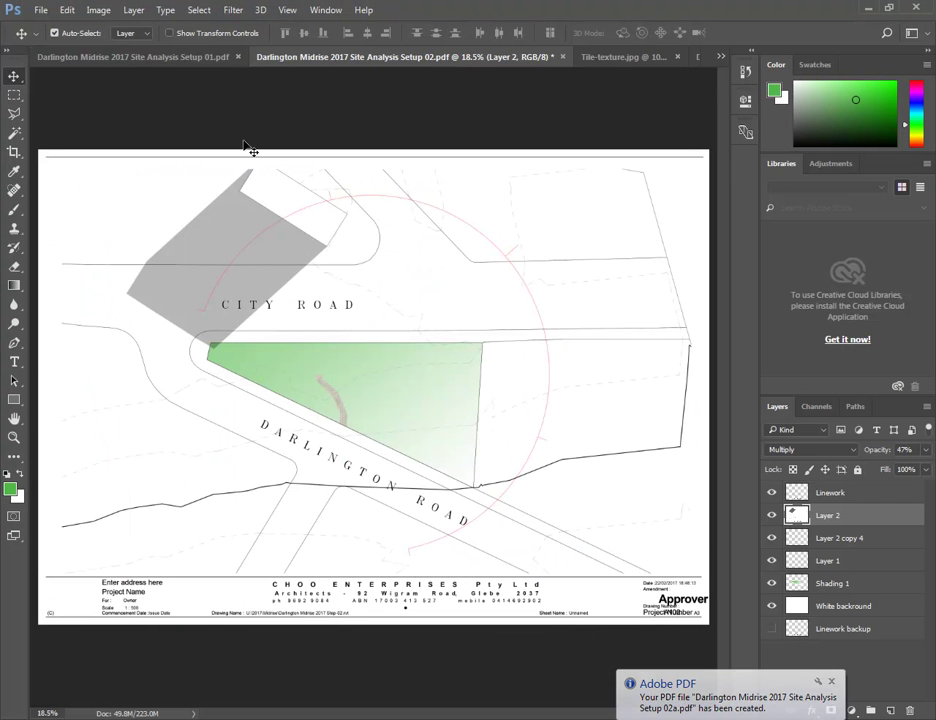
click(41, 9)
click(52, 42)
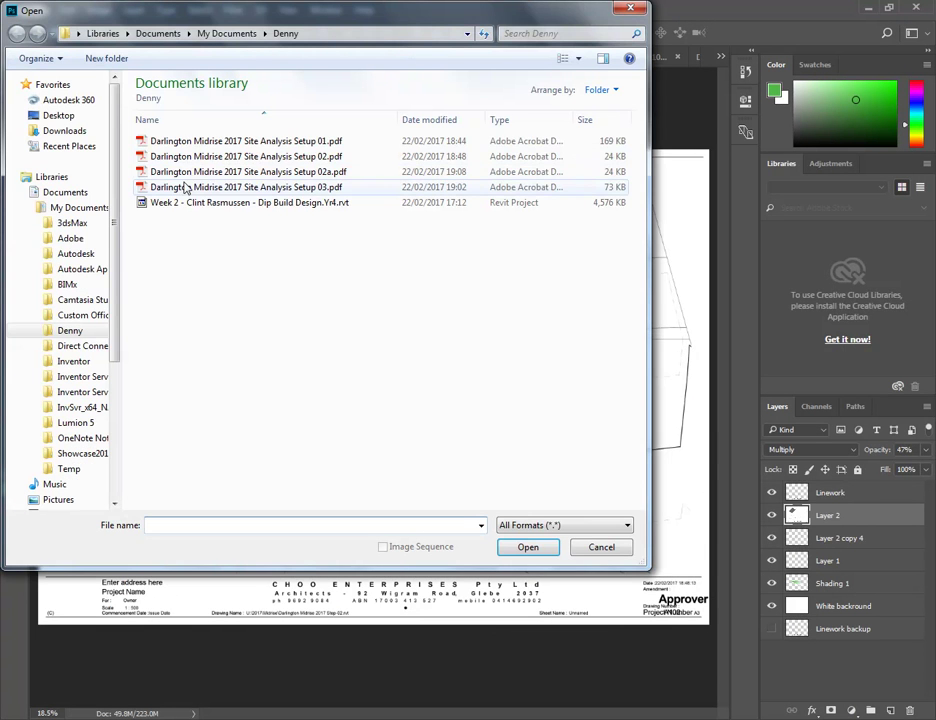
double_click(201, 179)
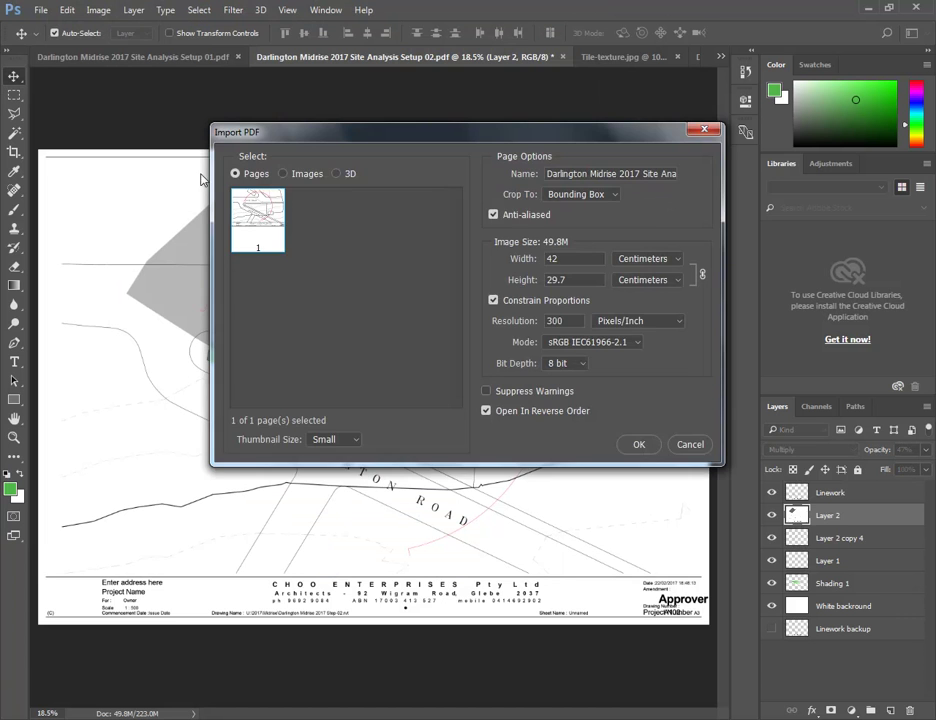
click(639, 446)
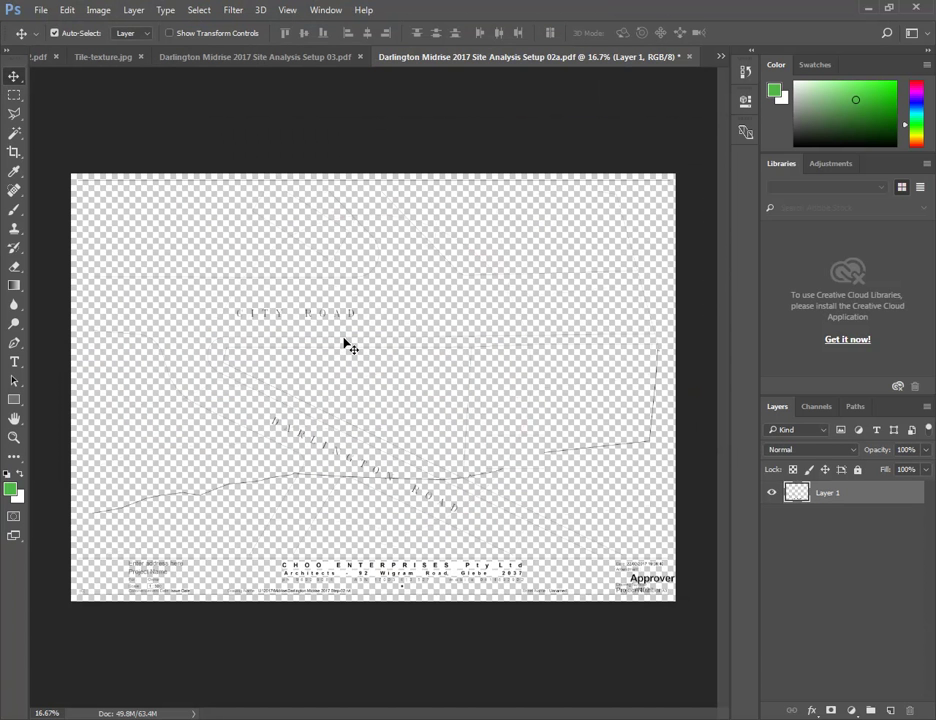
key(ctrl+a)
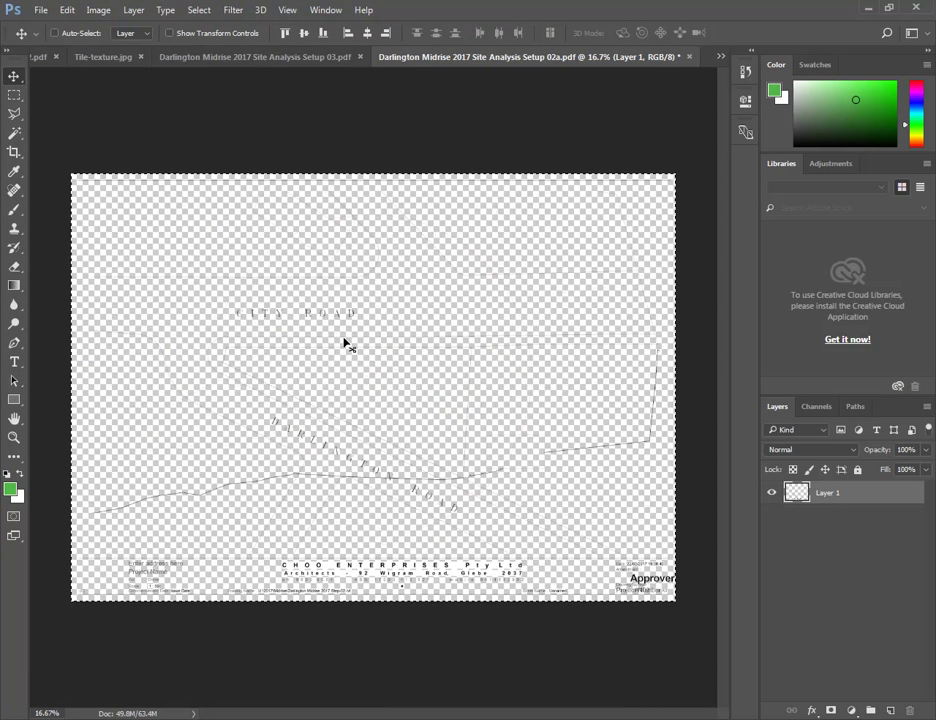
Close the Site Analysis Setup 03 document without saving and return to the Site Analysis Setup 02 document
click(238, 60)
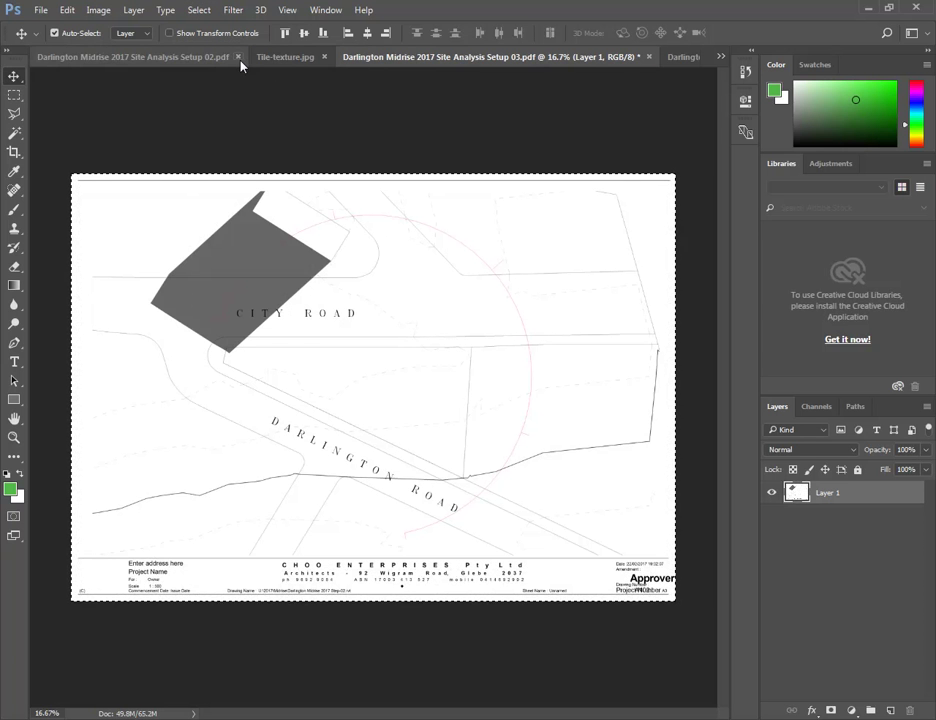
click(650, 58)
click(362, 261)
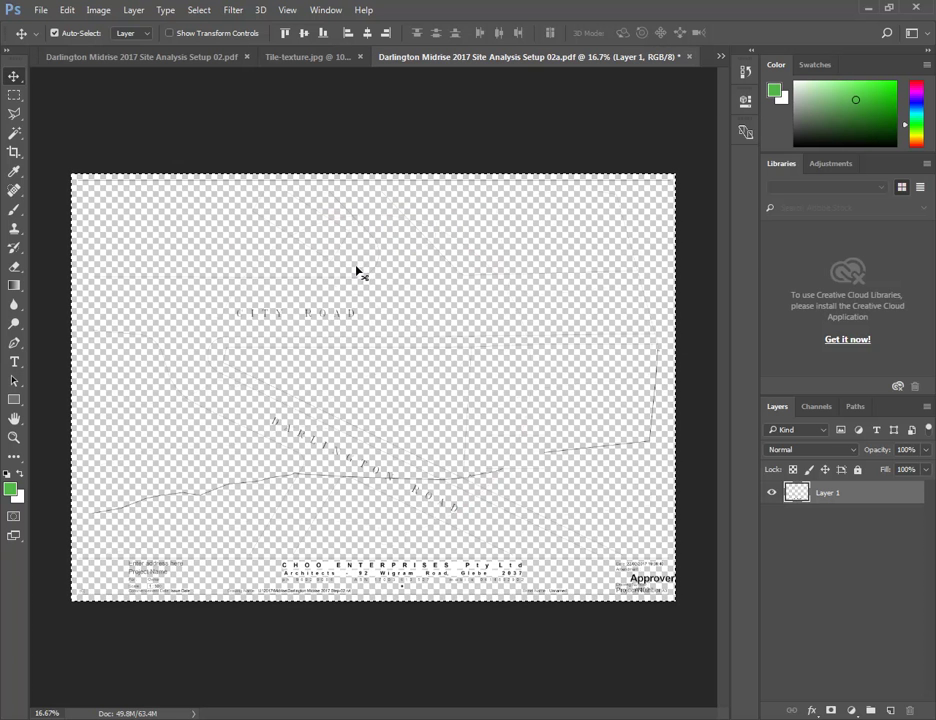
click(130, 57)
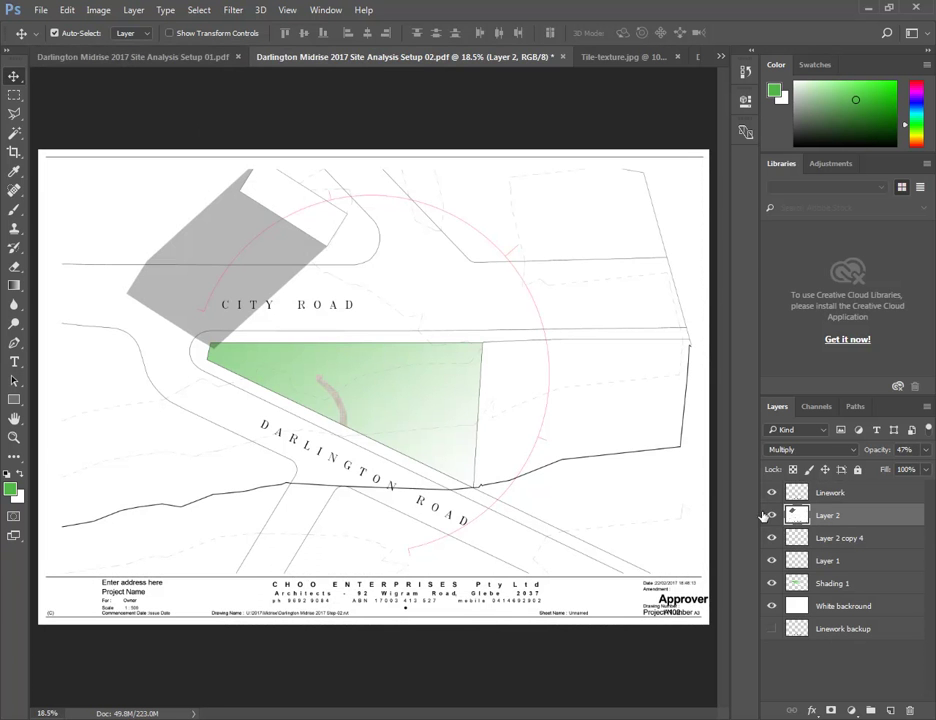
Save the document in Photoshop format with layers and maximum compatibility as "Darlington Midrise 2017 Site Analysis Setup.psd"
click(41, 10)
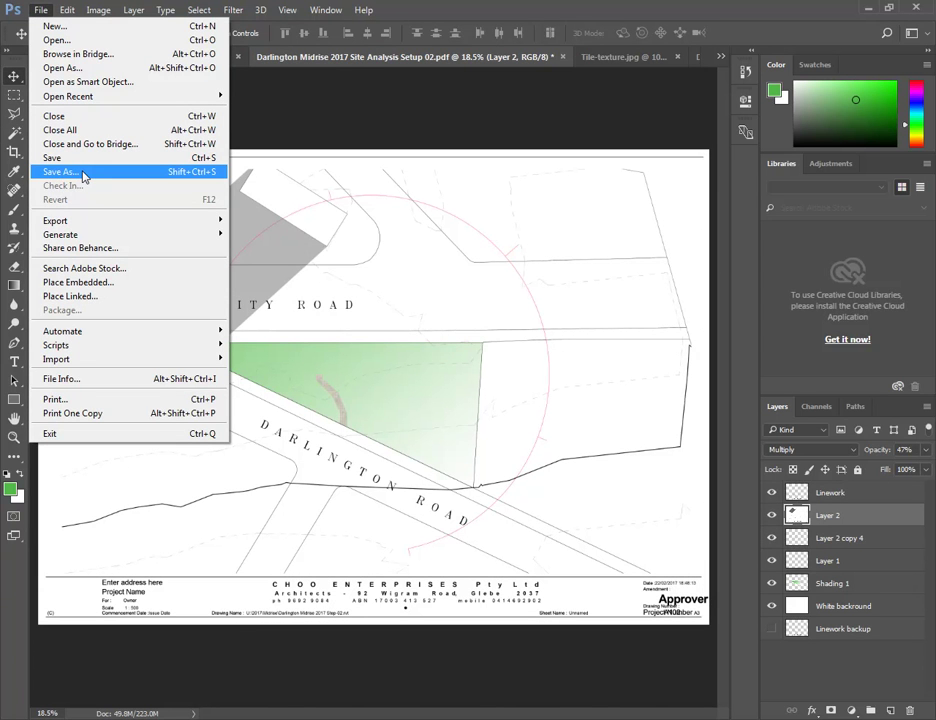
click(83, 175)
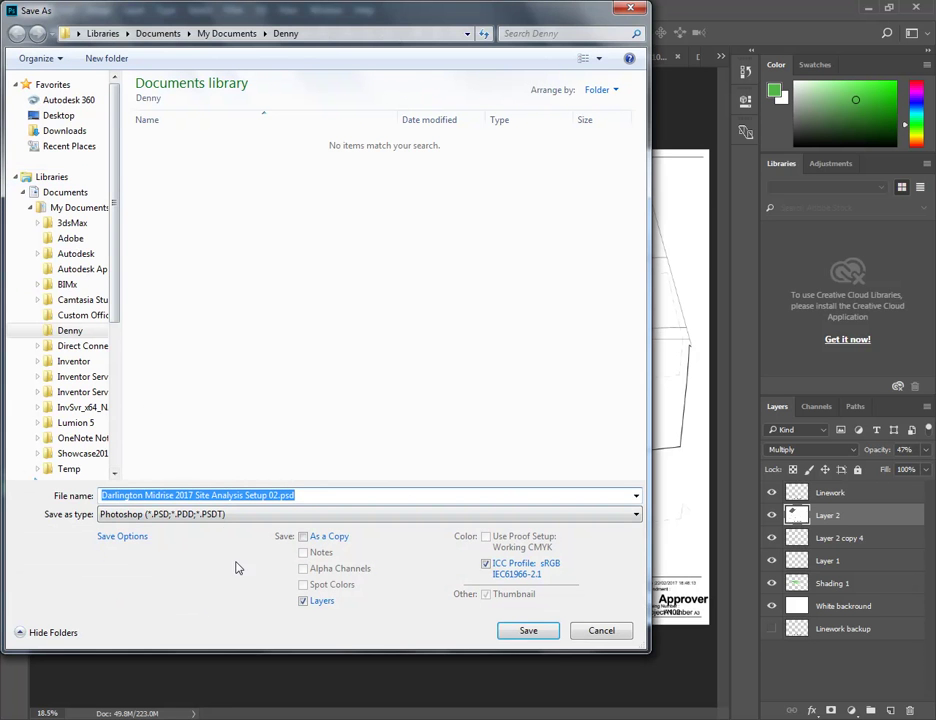
click(228, 516)
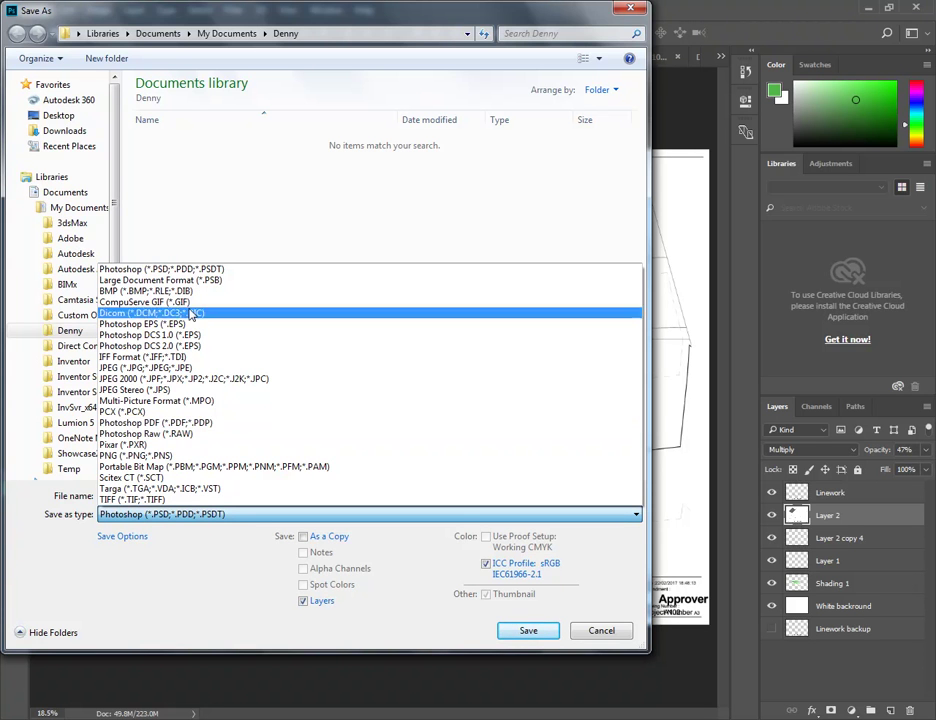
click(193, 230)
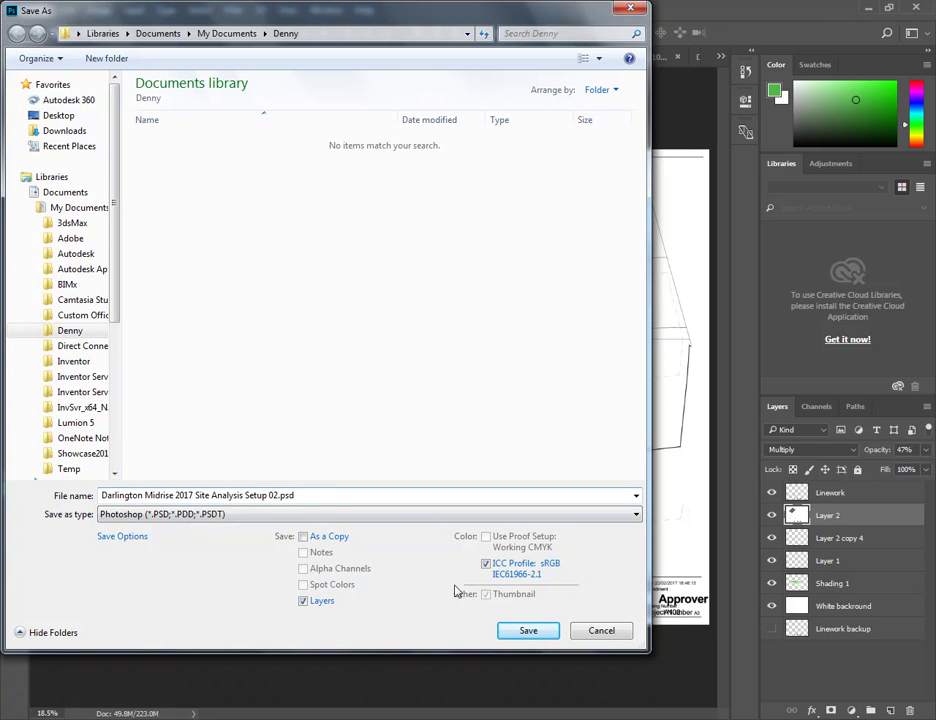
click(275, 493)
click(268, 493)
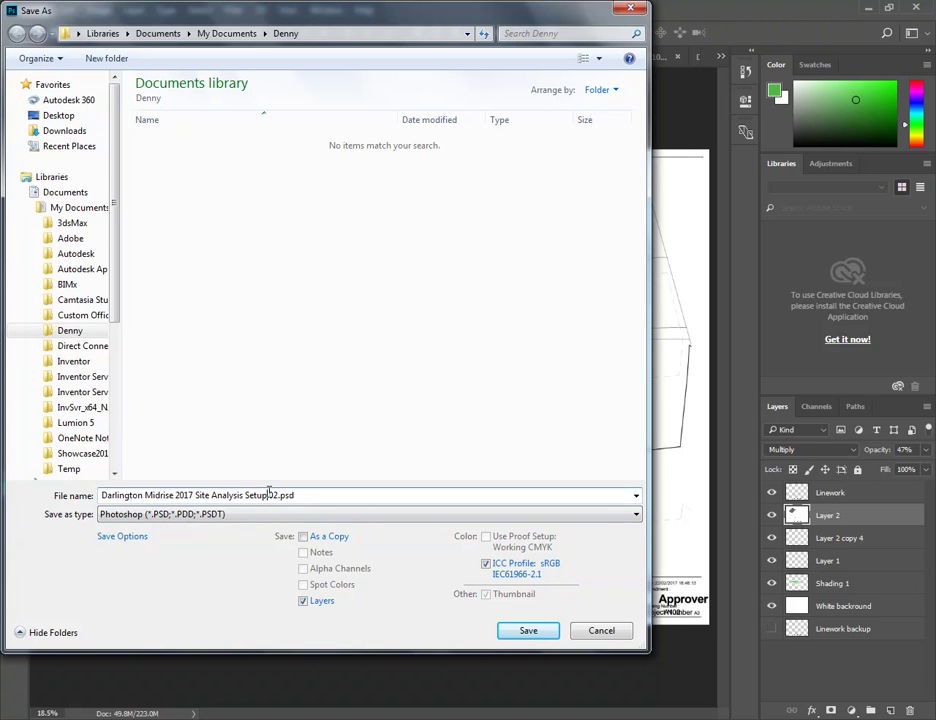
key(Delete)
click(526, 632)
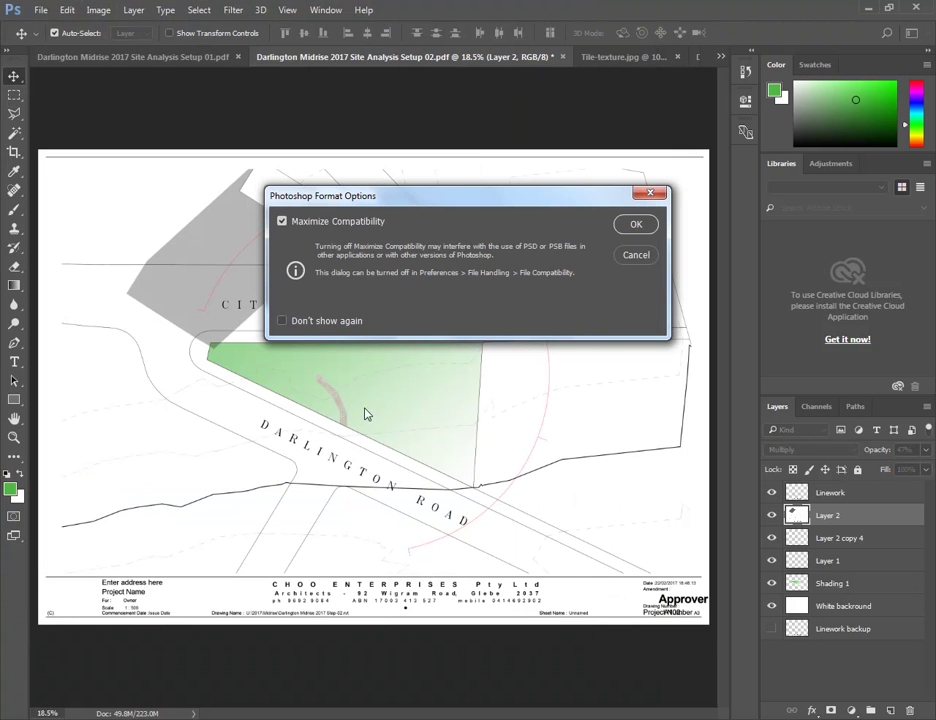
click(640, 223)
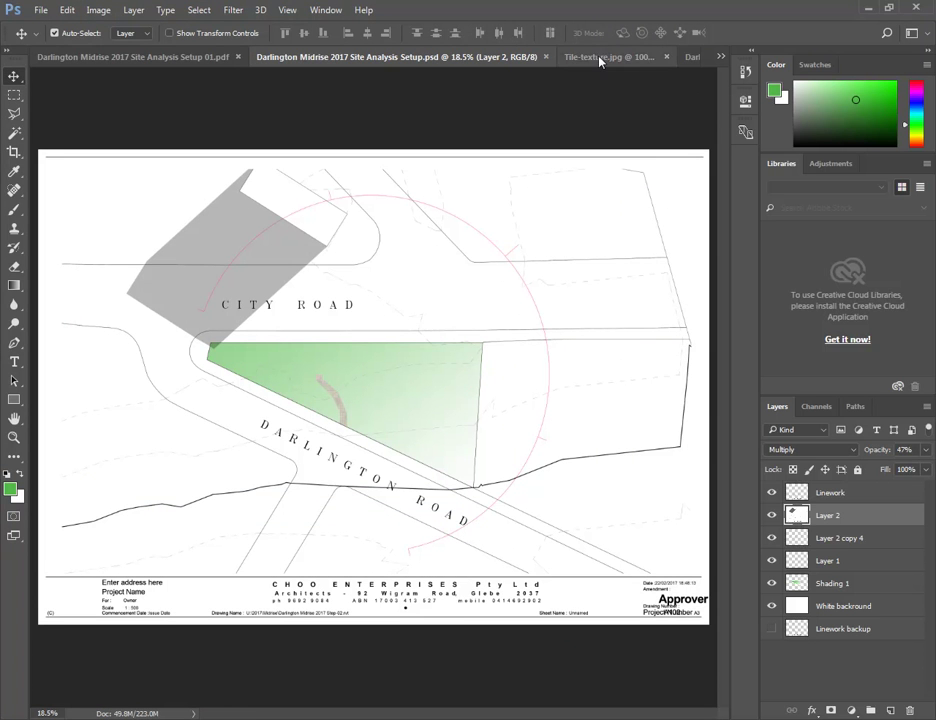
Close the Site Analysis Setup 01 PDF document without saving its changes
click(62, 53)
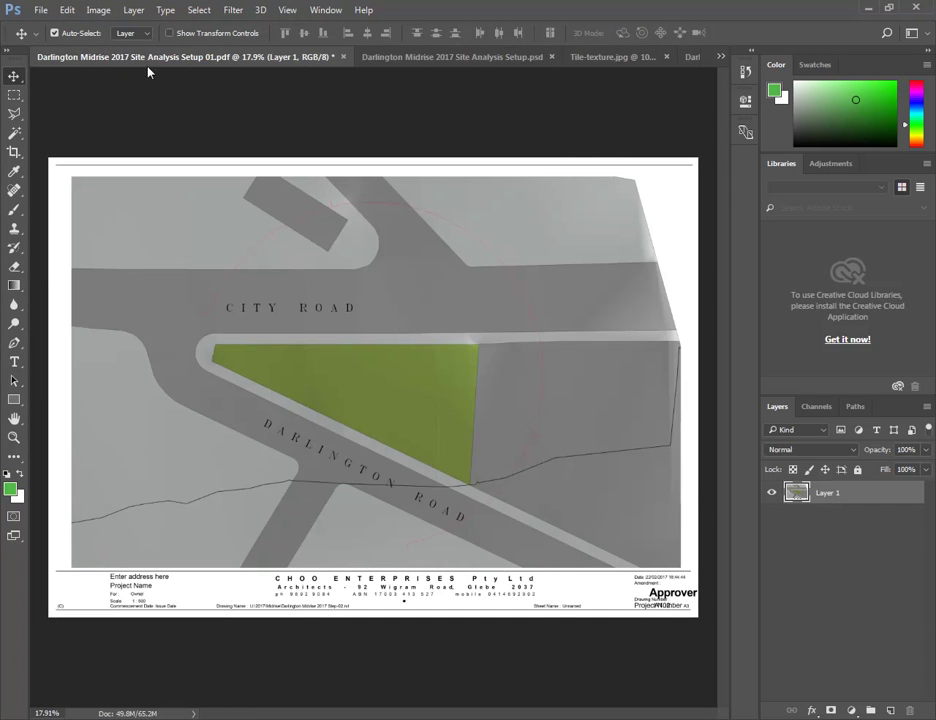
click(343, 57)
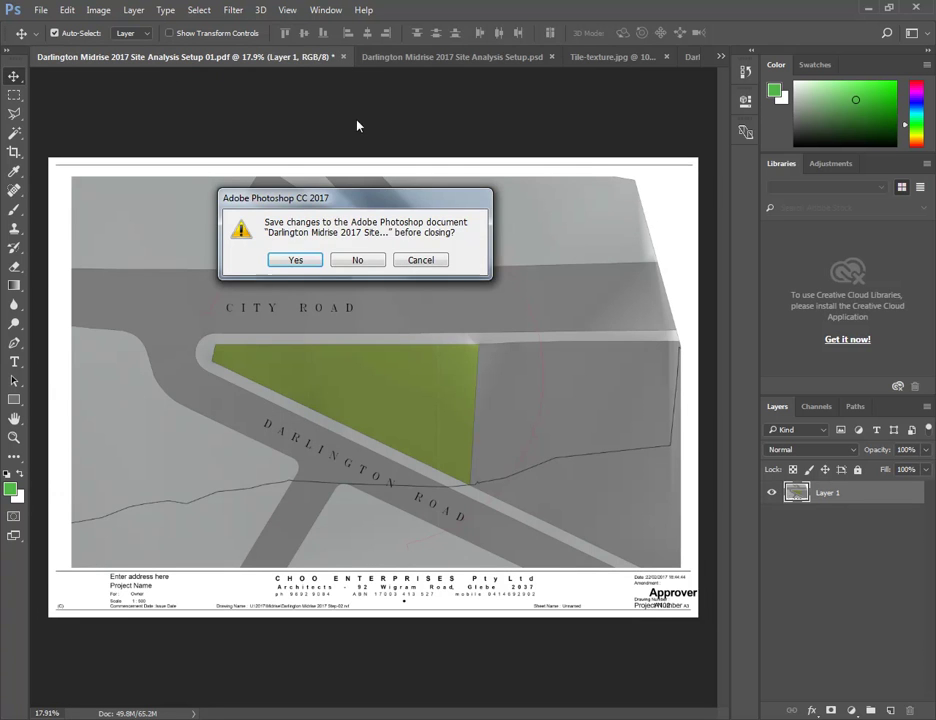
click(359, 261)
Return to "Darlington Midrise 2017 Site Analysis Setup.psd" and paste the copied Setup 02a linework above Layer 2
click(590, 57)
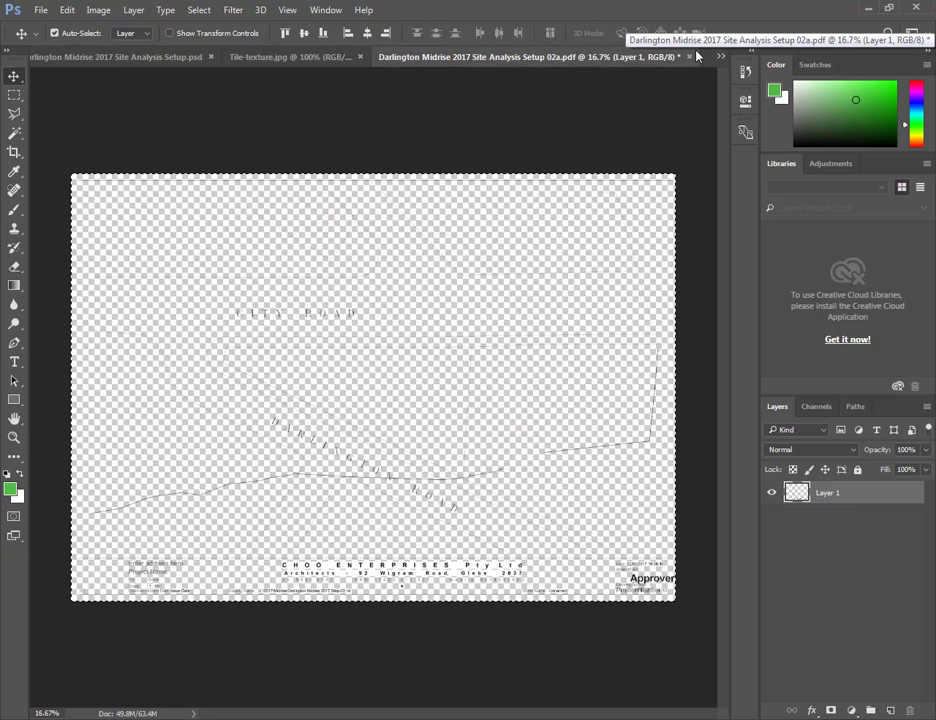
click(120, 57)
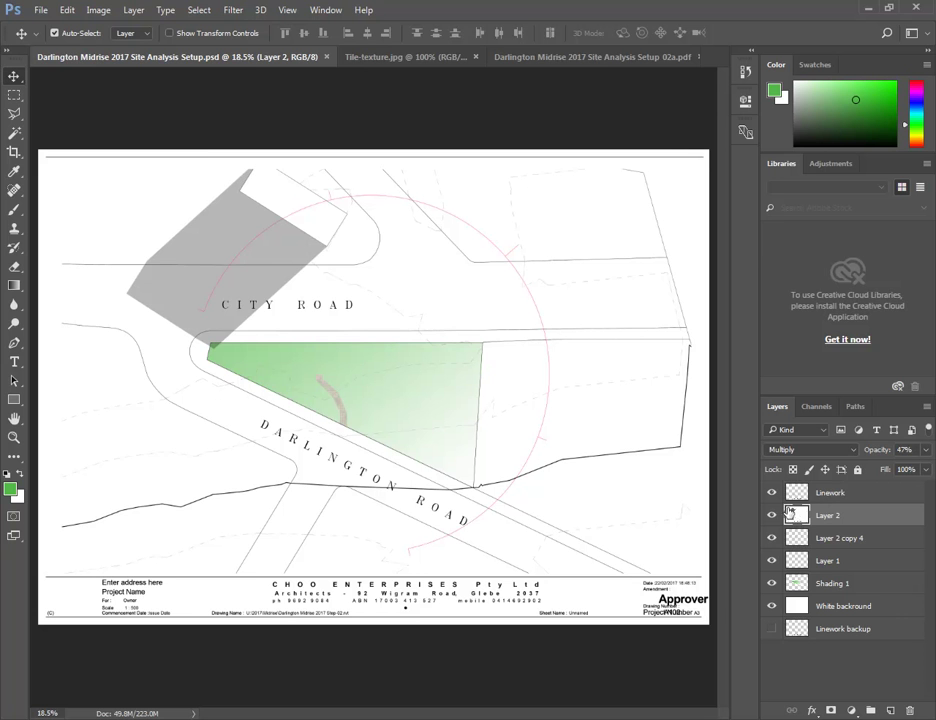
click(66, 10)
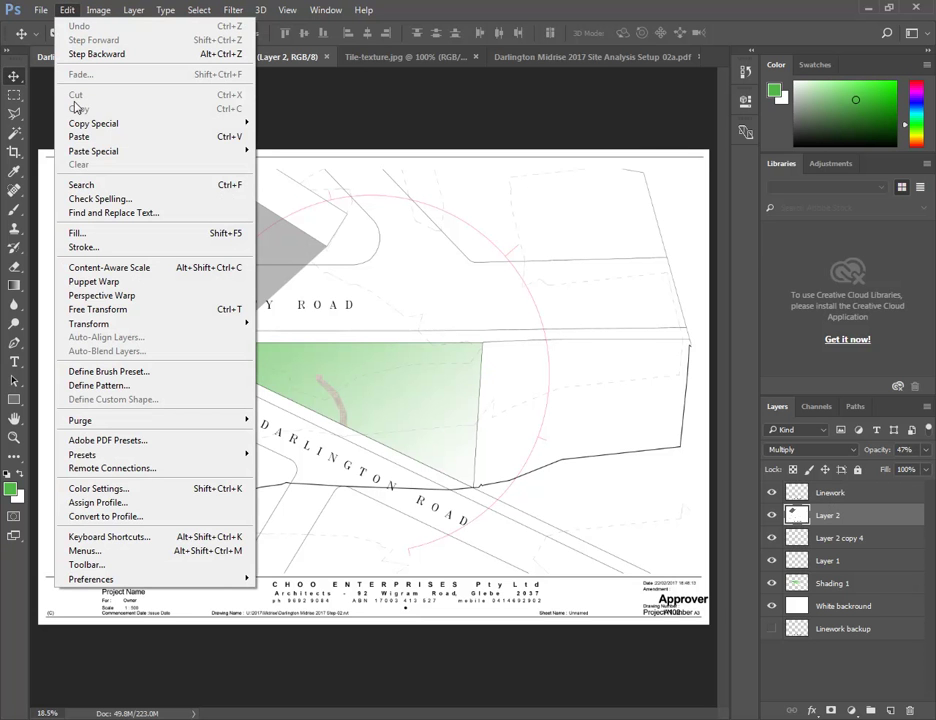
click(84, 137)
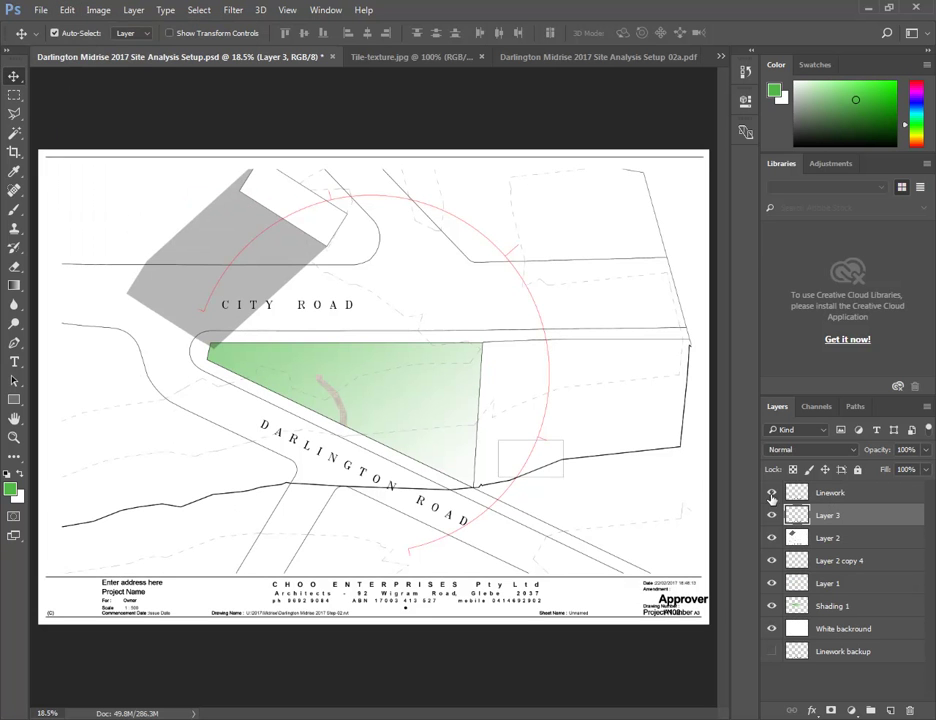
Delete the old Linework layer and rename the newly pasted layer "Linework"
click(795, 494)
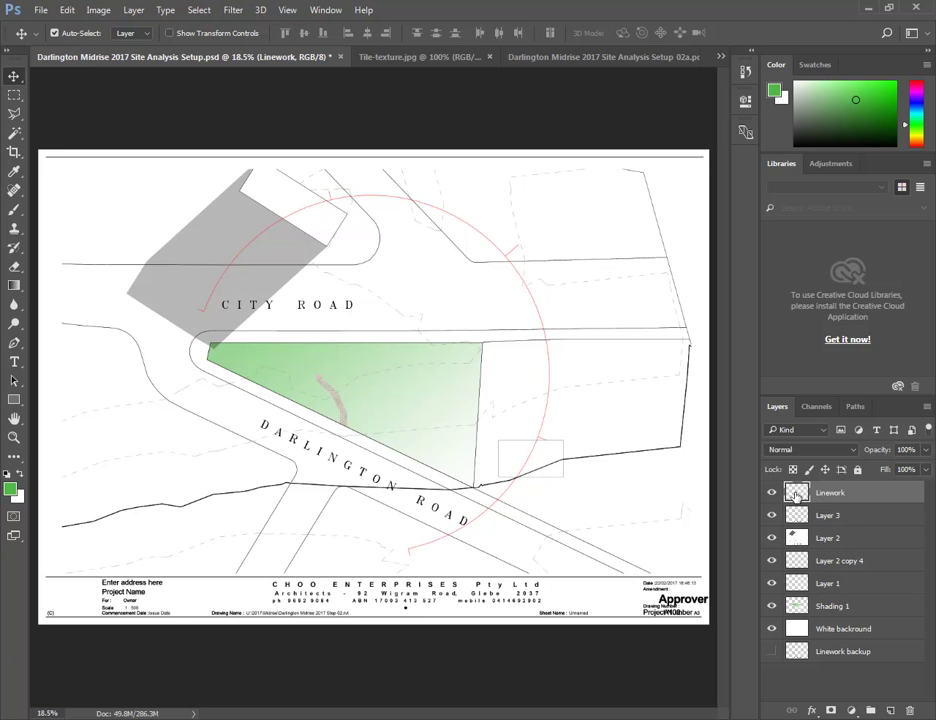
drag(795, 494, 911, 711)
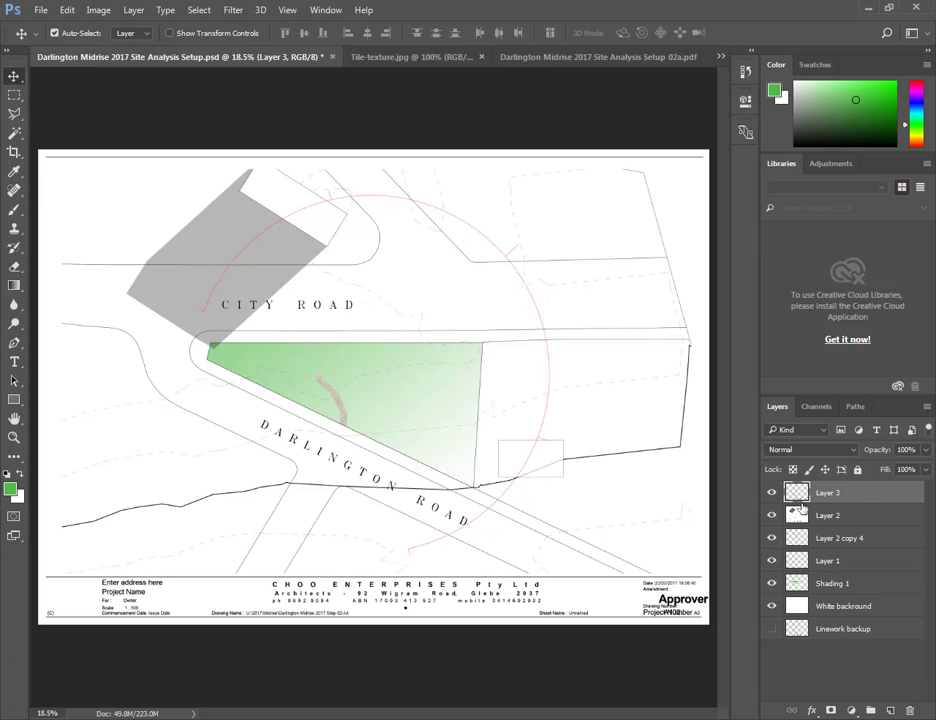
double_click(826, 493)
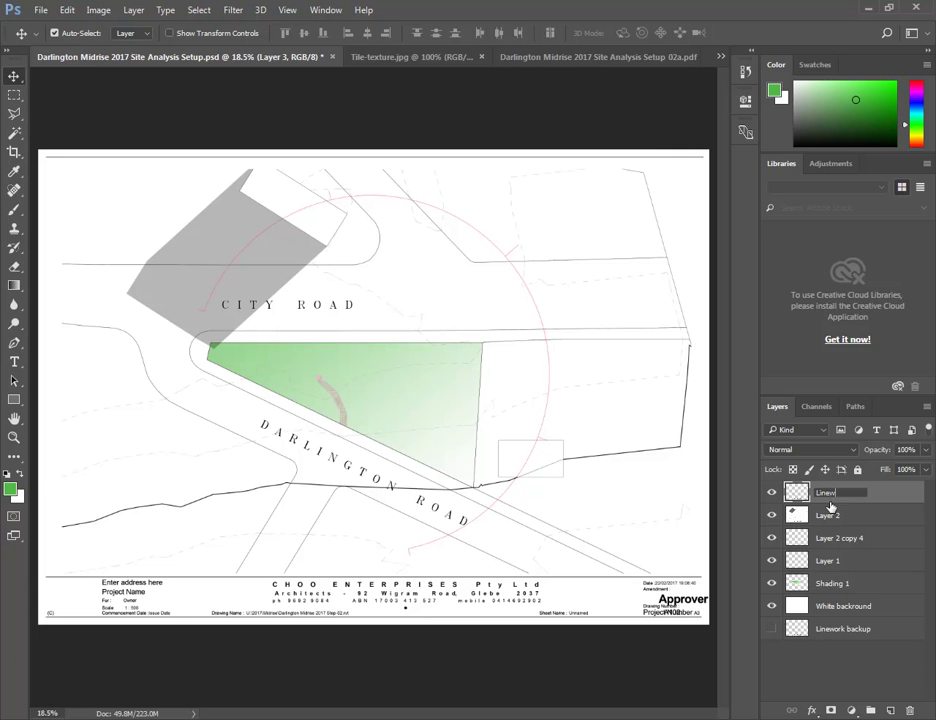
key(Return)
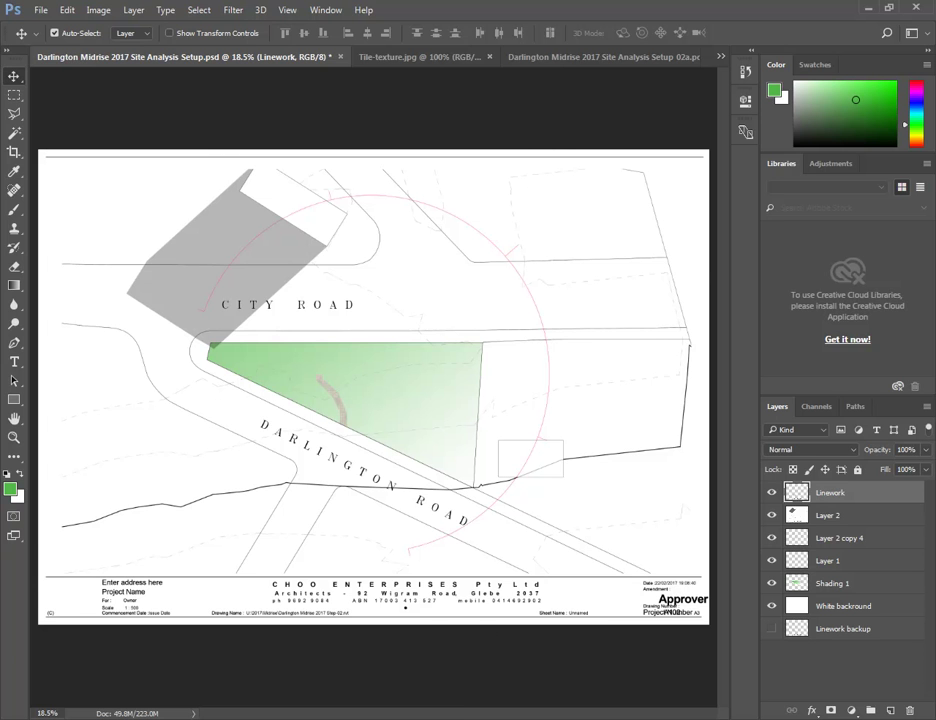
Switch to Revit, activate the site analysis viewport on sheet A102, turn its shadows on and deactivate the view
key(alt+Tab)
click(301, 492)
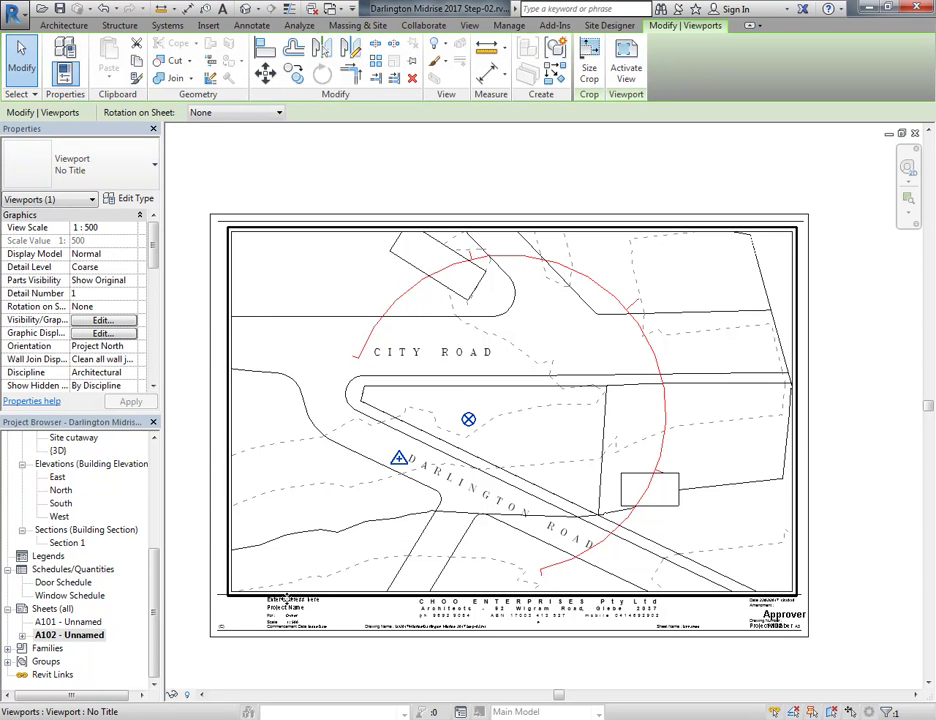
right_click(315, 441)
click(381, 140)
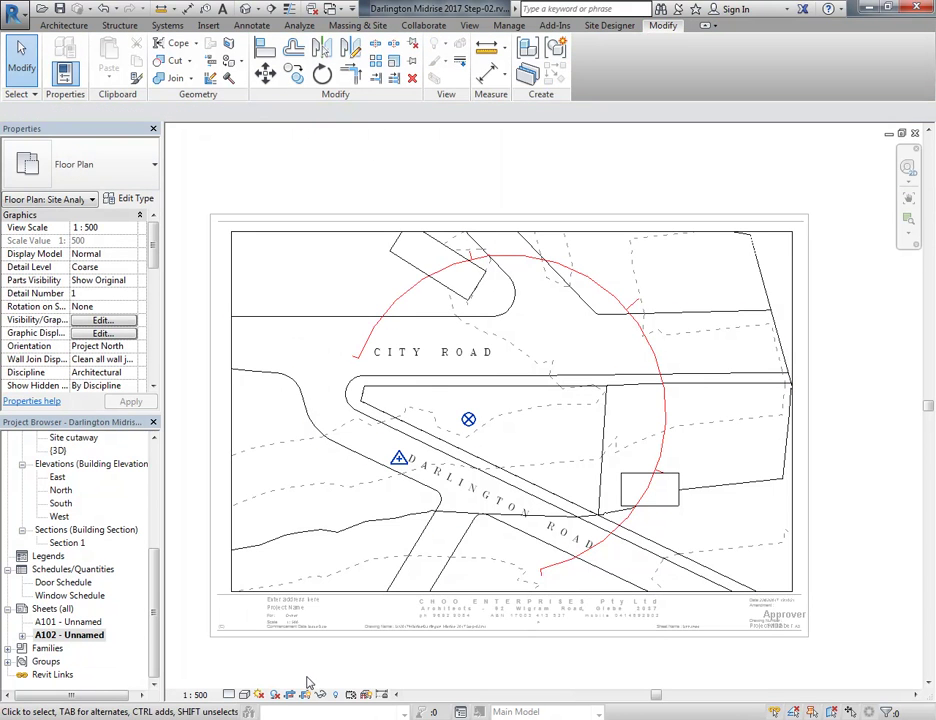
click(274, 694)
right_click(308, 246)
click(362, 309)
Print the current sheet with Adobe PDF as "Darlington Midrise 2017 Site Analysis Setup 03a.pdf" and dismiss the reader's assistive technology dialog
click(12, 10)
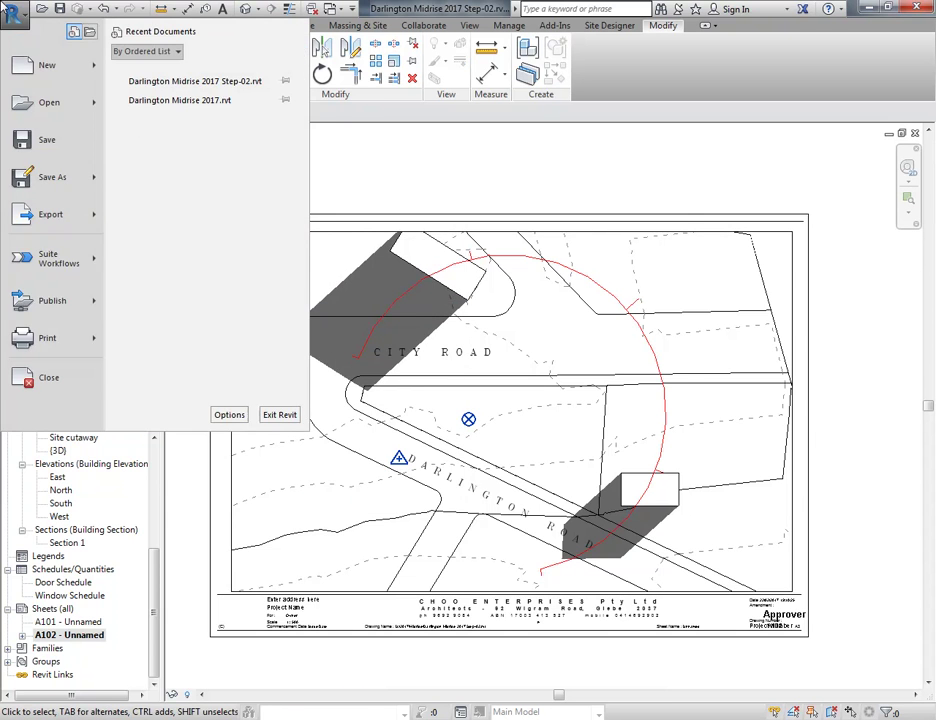
click(47, 337)
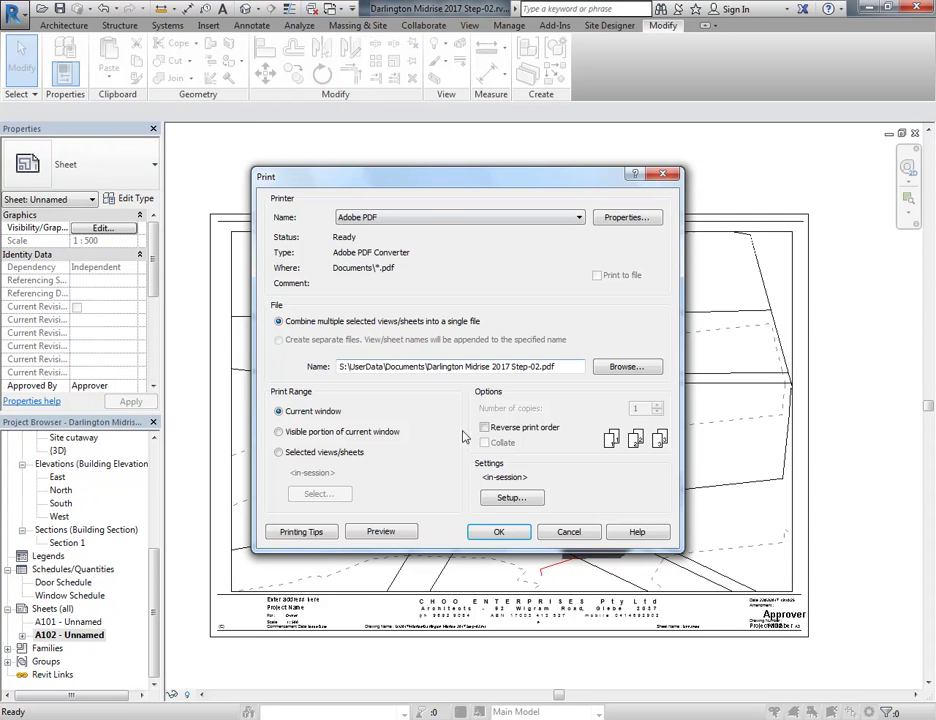
click(499, 532)
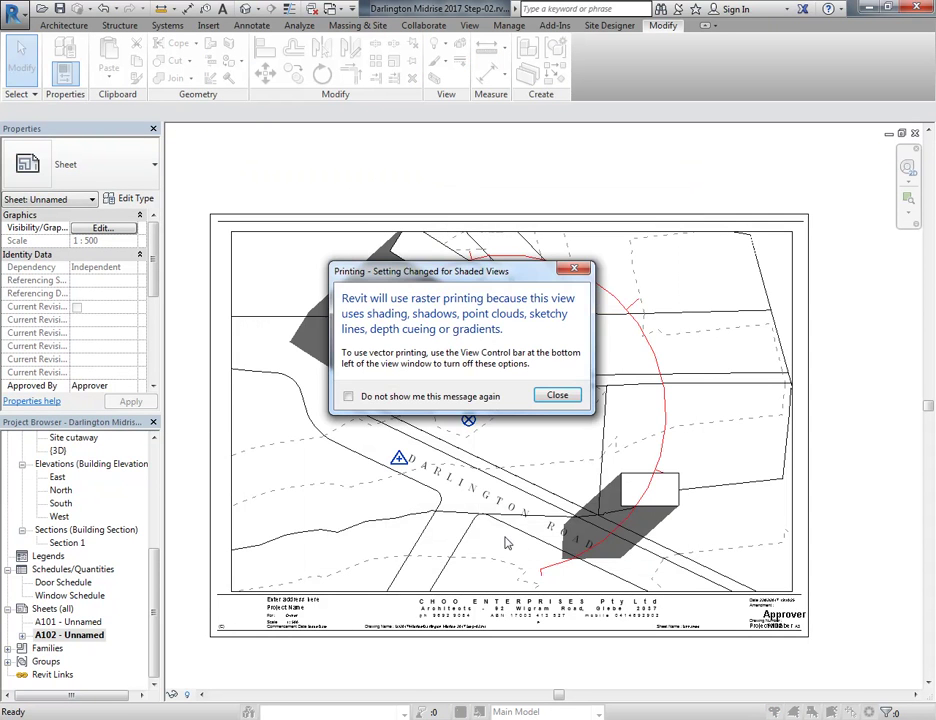
click(556, 396)
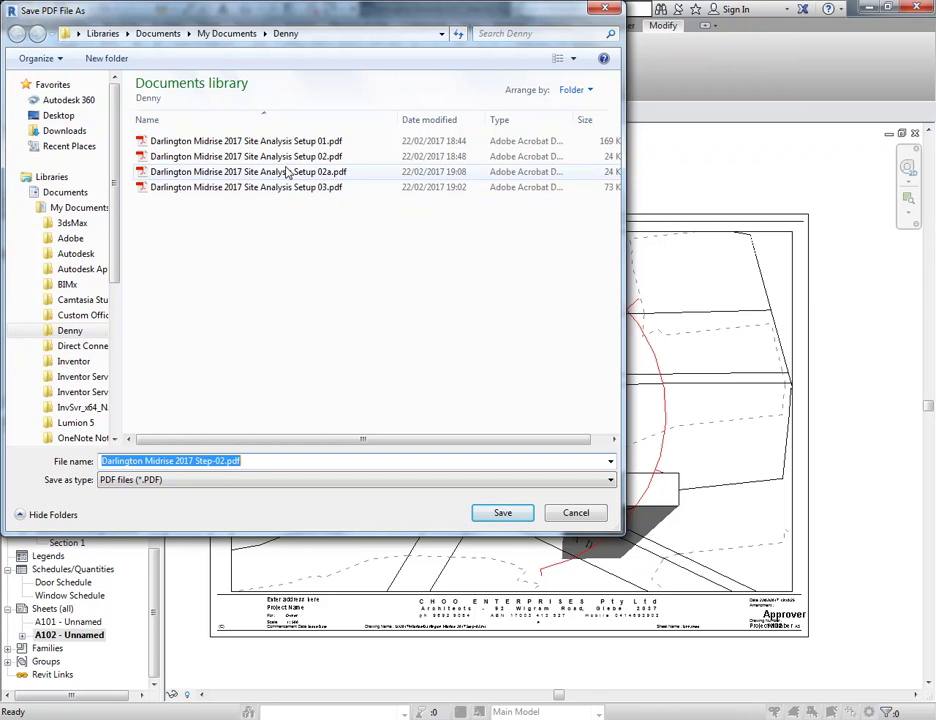
click(275, 190)
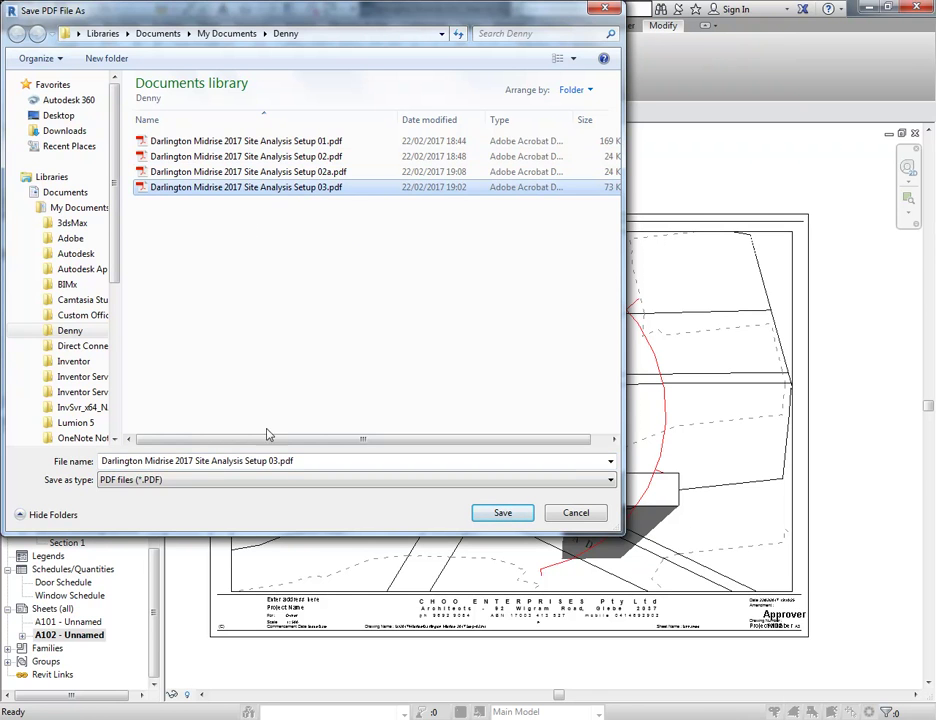
click(272, 459)
click(277, 461)
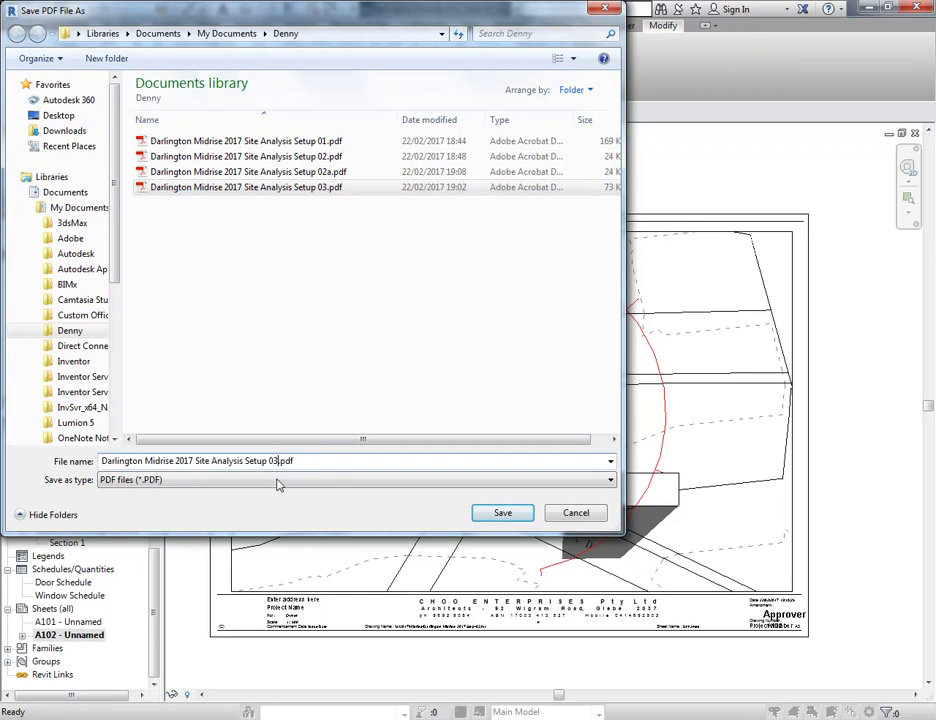
text(a)
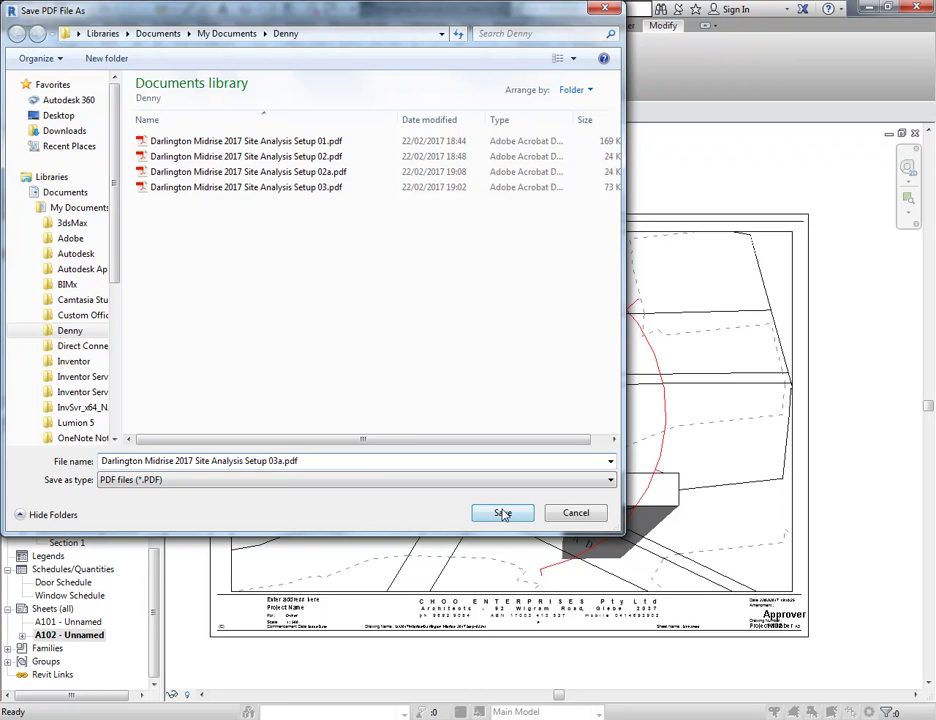
click(503, 513)
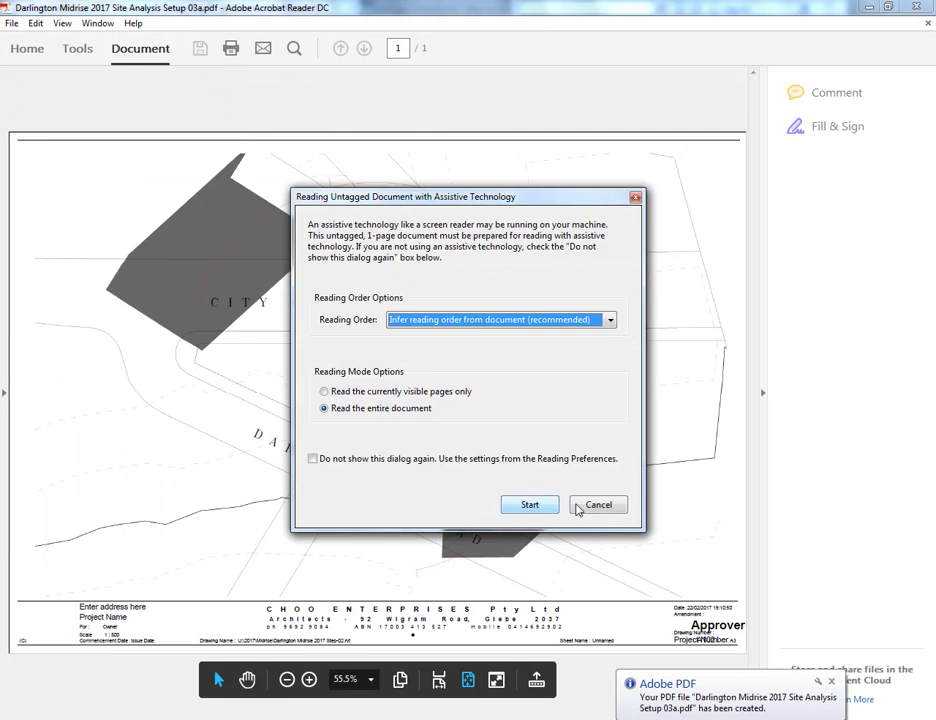
click(578, 507)
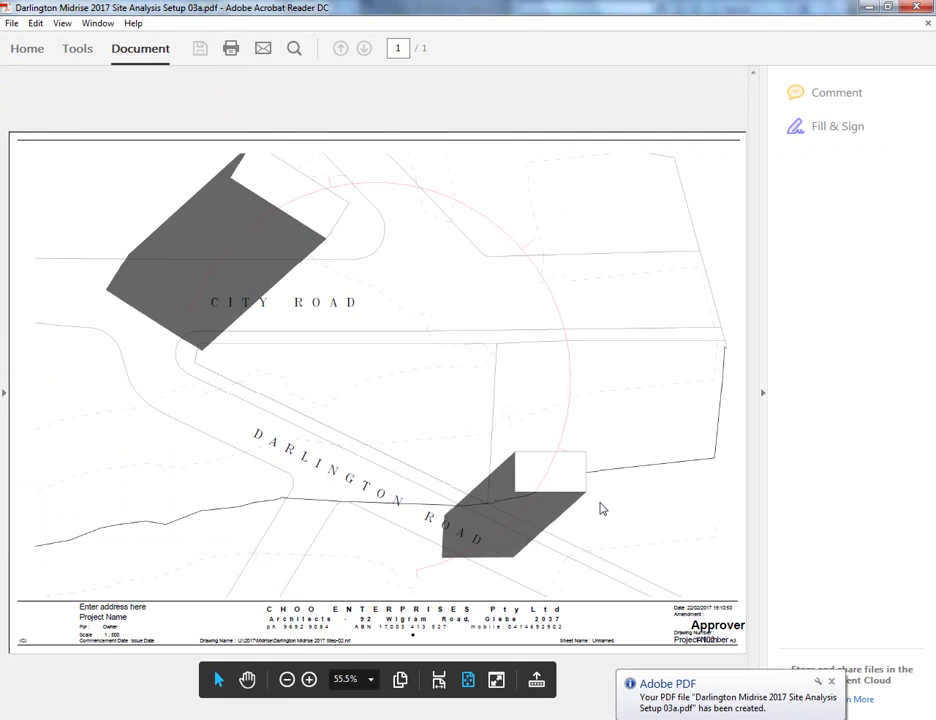
Switch to Photoshop, import "Darlington Midrise 2017 Site Analysis Setup 03a.pdf" at 300 pixels/inch, and select and copy its whole image
key(alt+Tab)
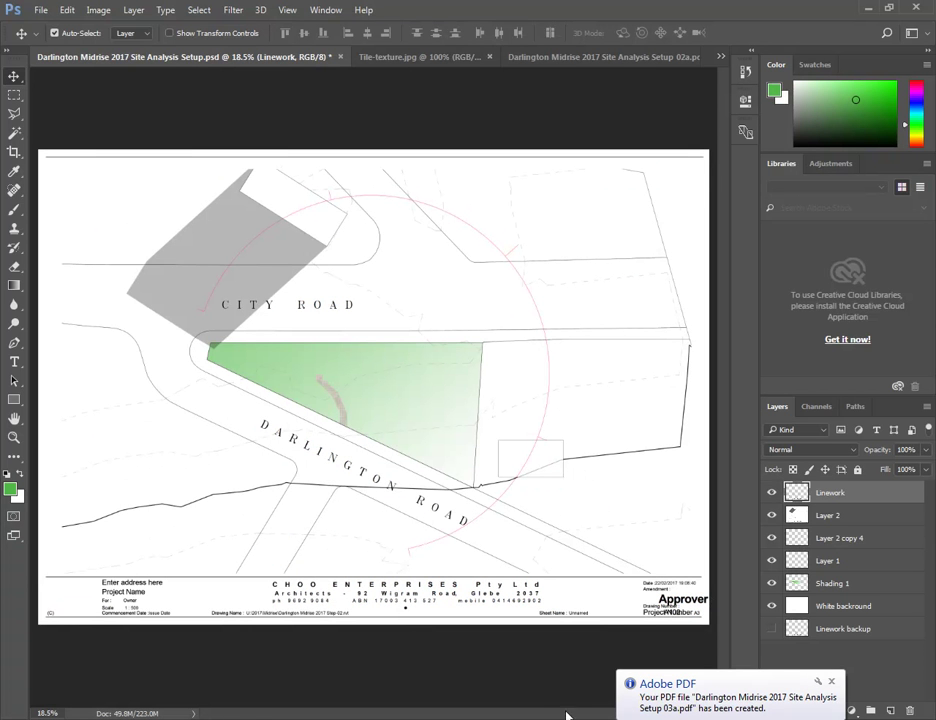
click(41, 10)
click(45, 40)
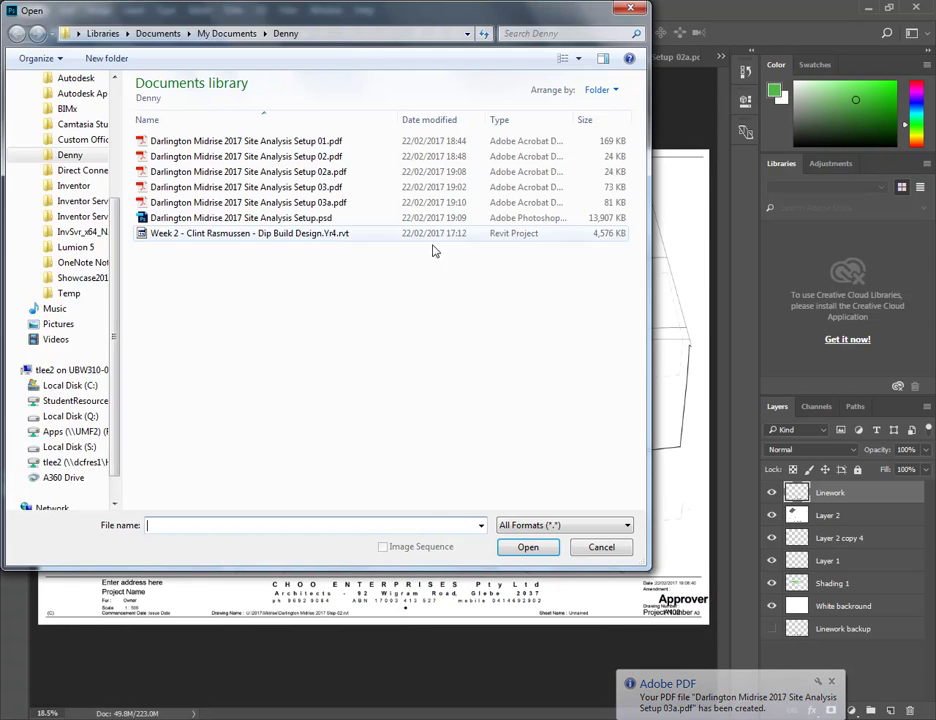
double_click(345, 202)
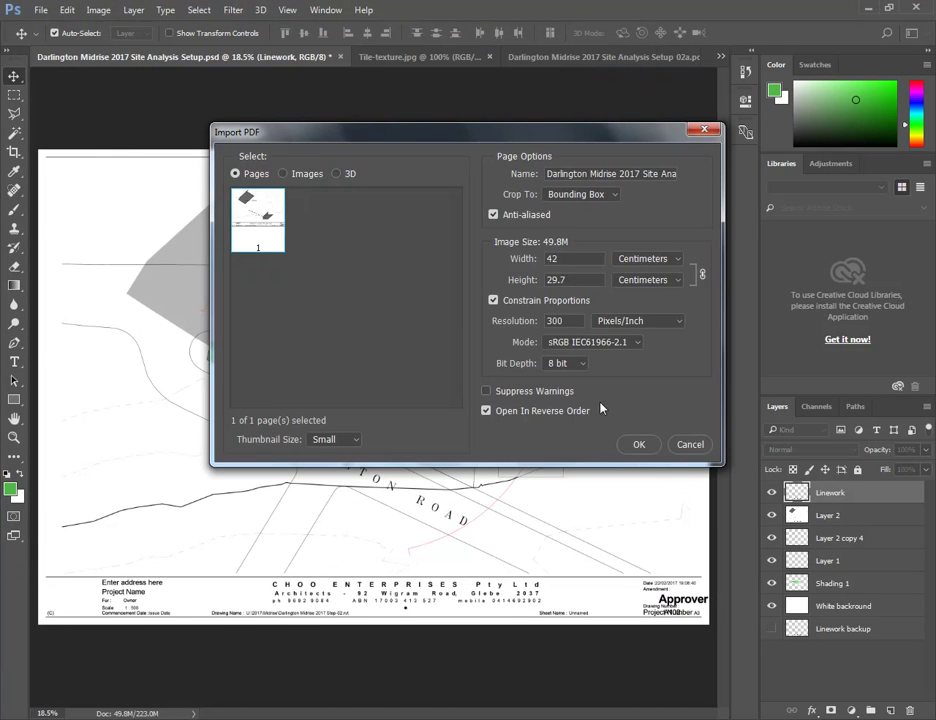
click(634, 444)
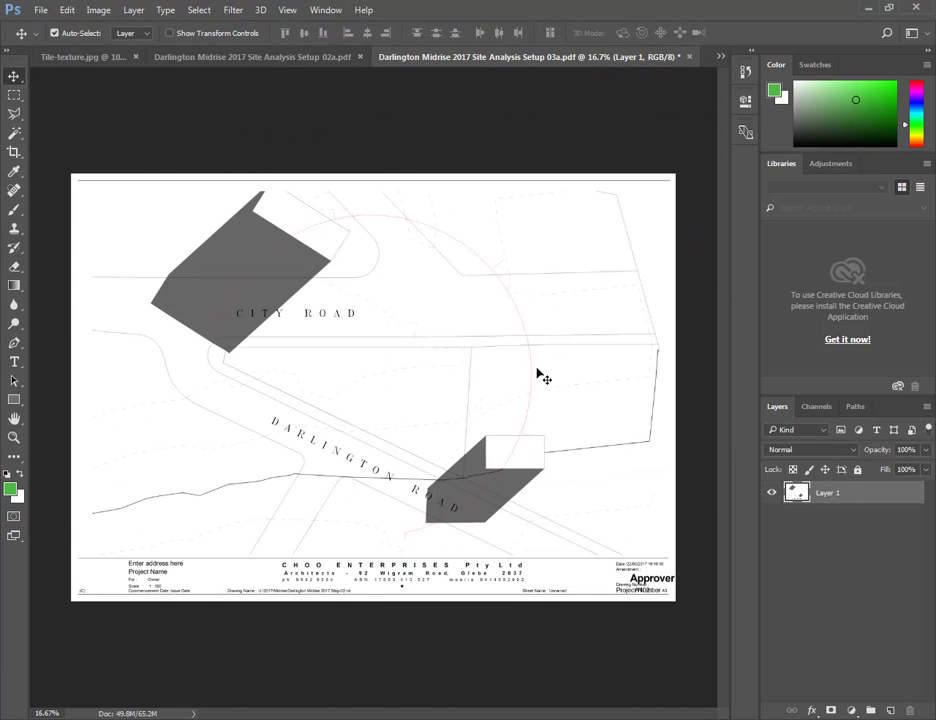
ctrl+click(799, 493)
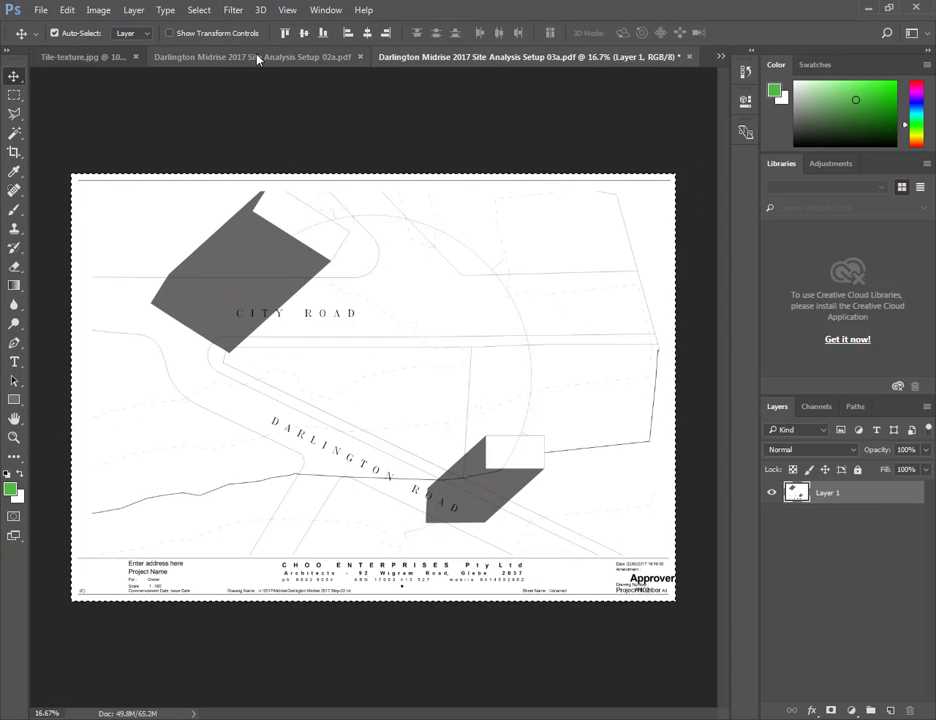
Paste the copied Setup 03a shadow drawing in place above Layer 2 of the Site Analysis Setup PSD
click(257, 58)
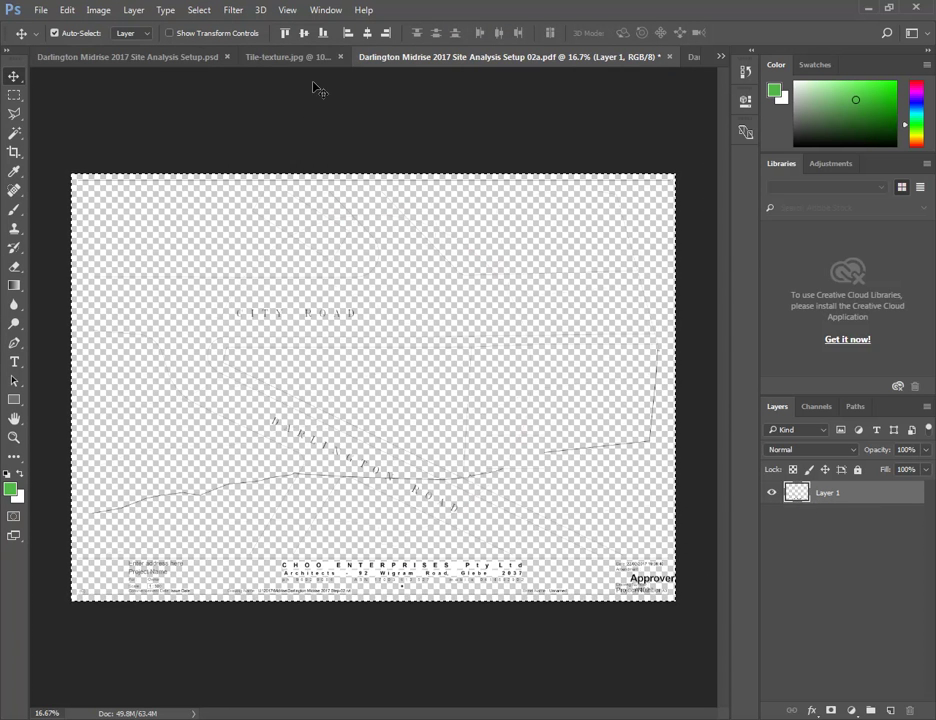
click(119, 57)
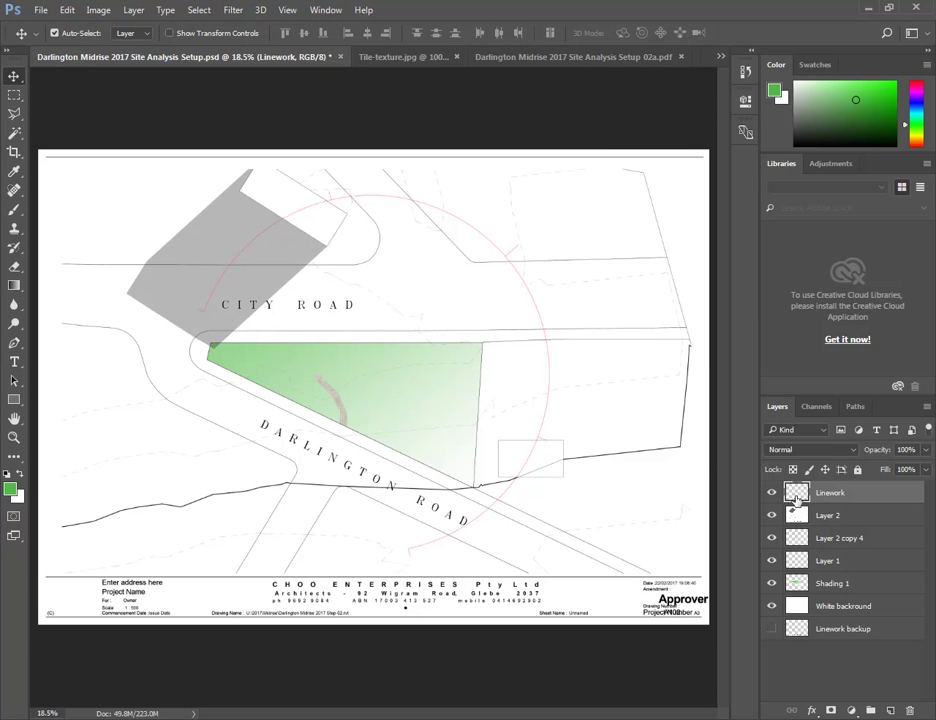
click(585, 381)
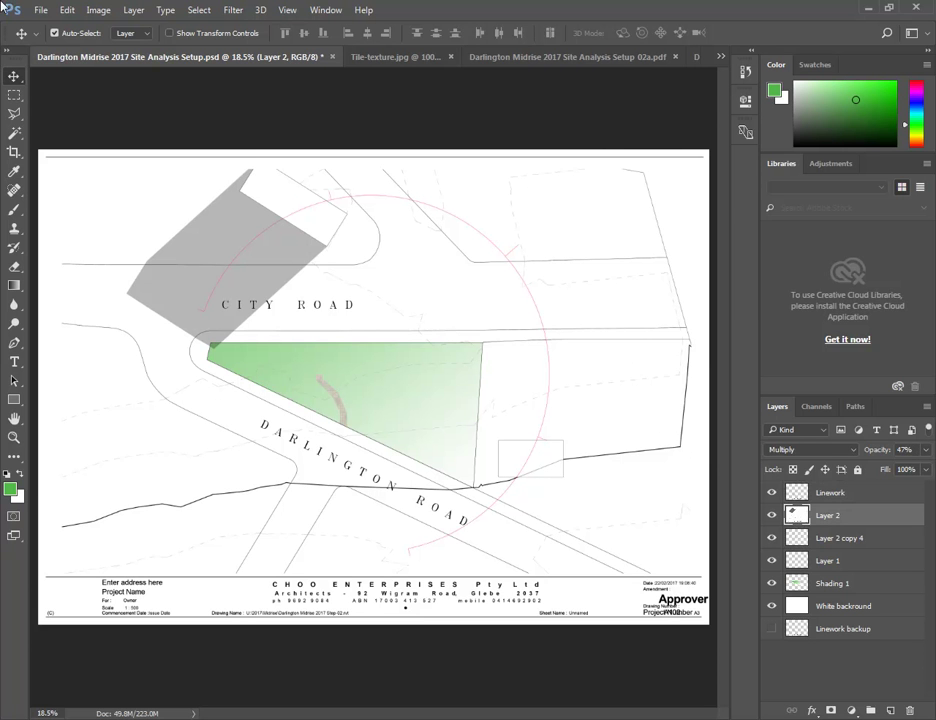
click(66, 10)
mouse_move(86, 156)
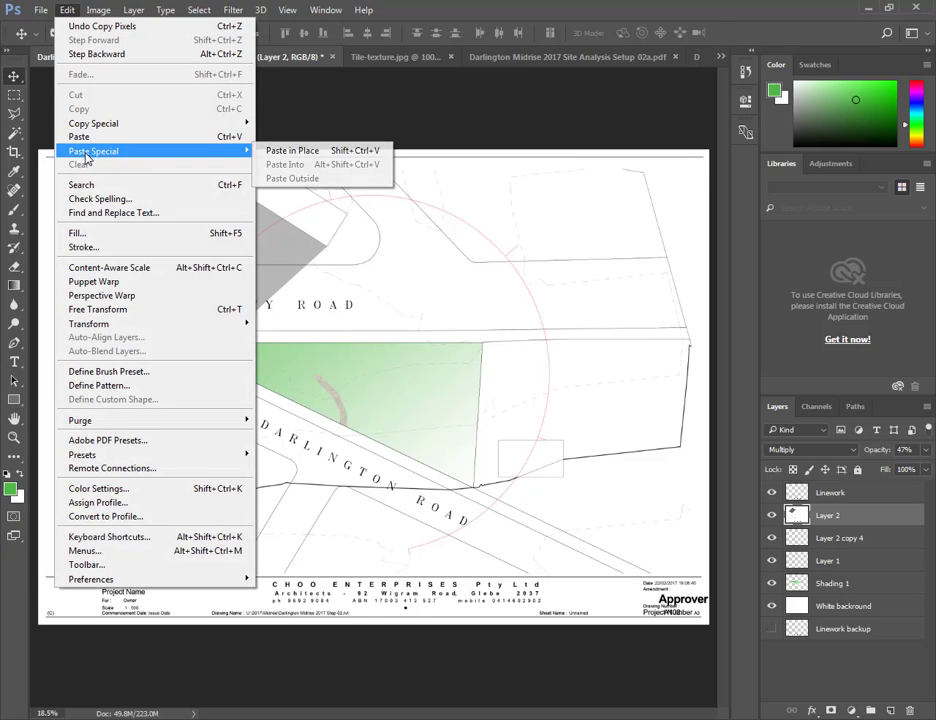
click(294, 151)
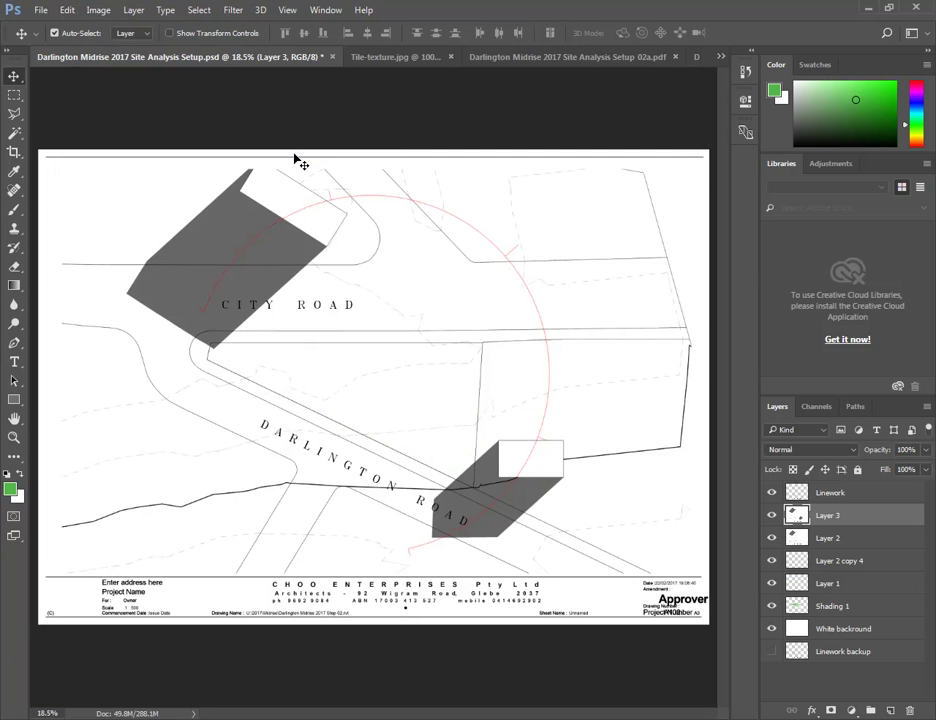
Delete the newly pasted Layer 3 from the Site Analysis Setup PSD and clear the canvas selection
key(ctrl+a)
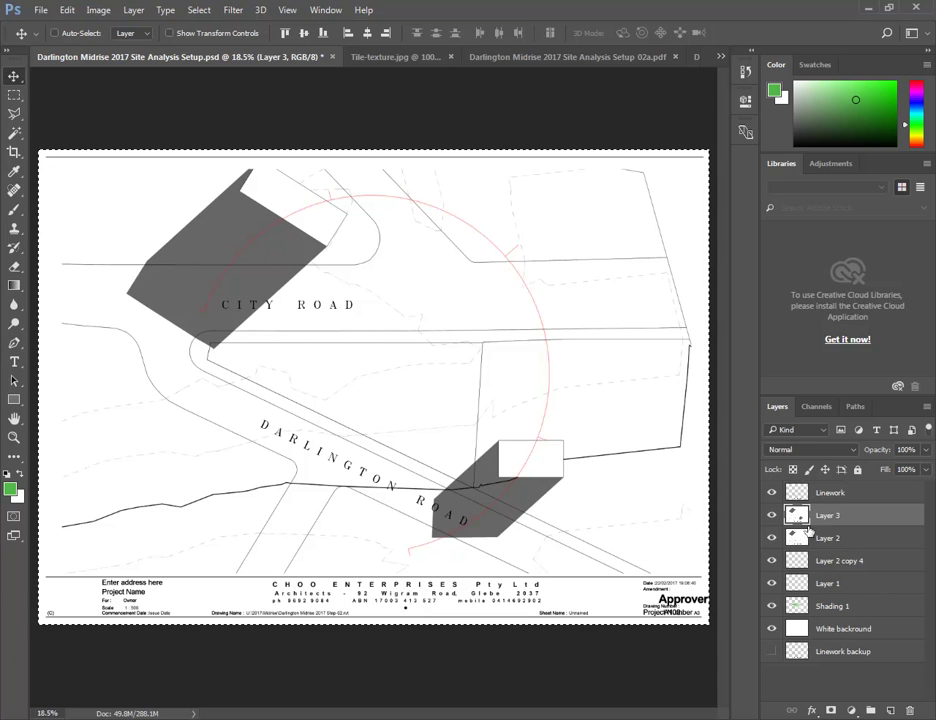
click(66, 10)
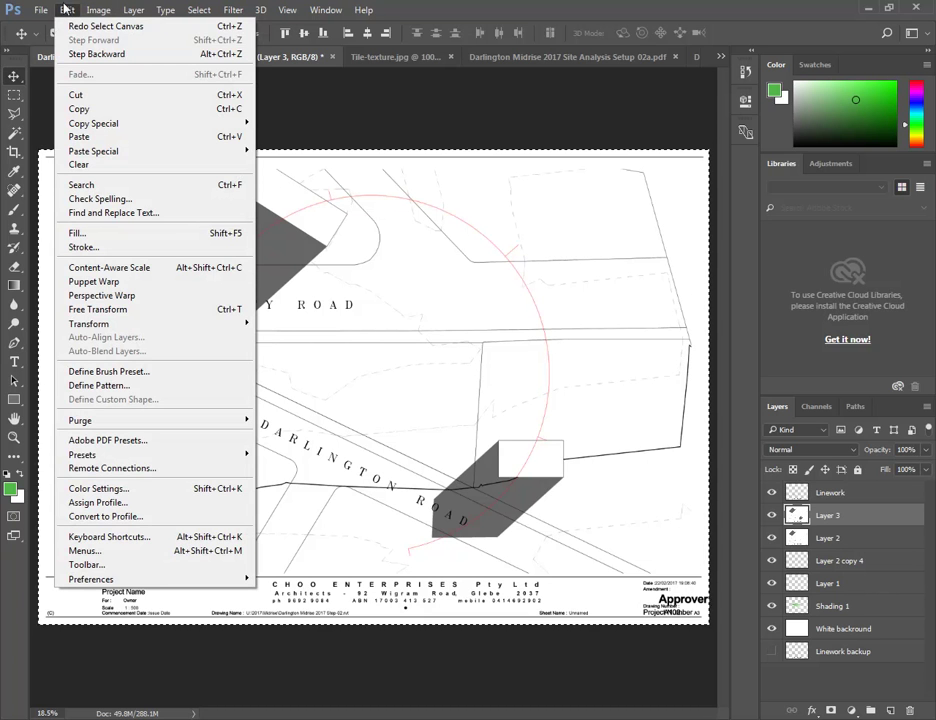
click(66, 10)
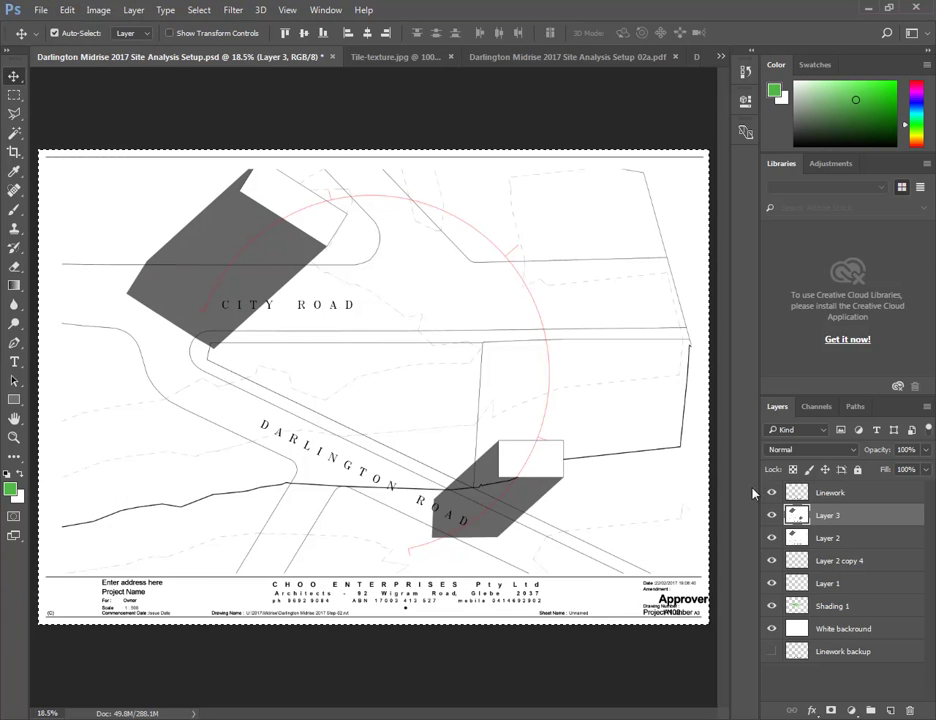
drag(787, 513, 850, 560)
key(Delete)
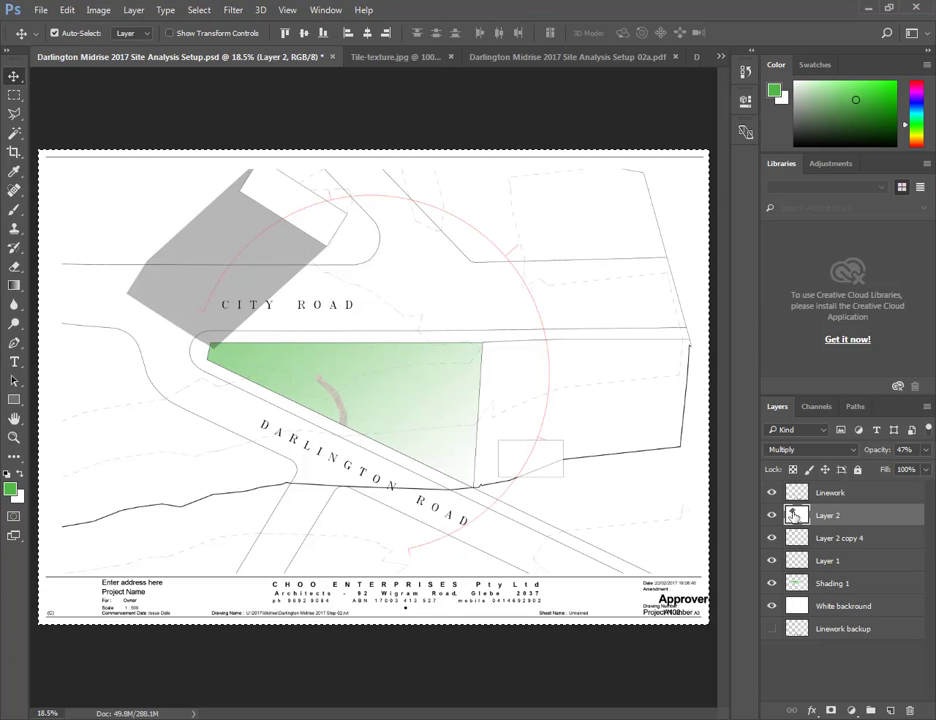
key(ctrl)
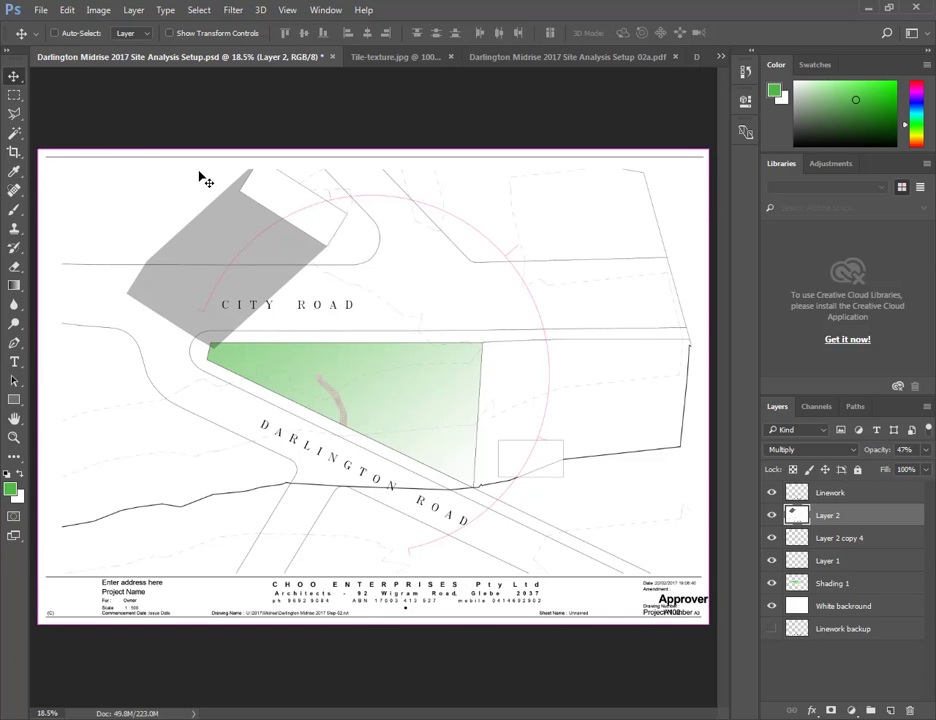
Select the entire canvas of the Site Analysis Setup PSD with Layer 2 active
click(60, 10)
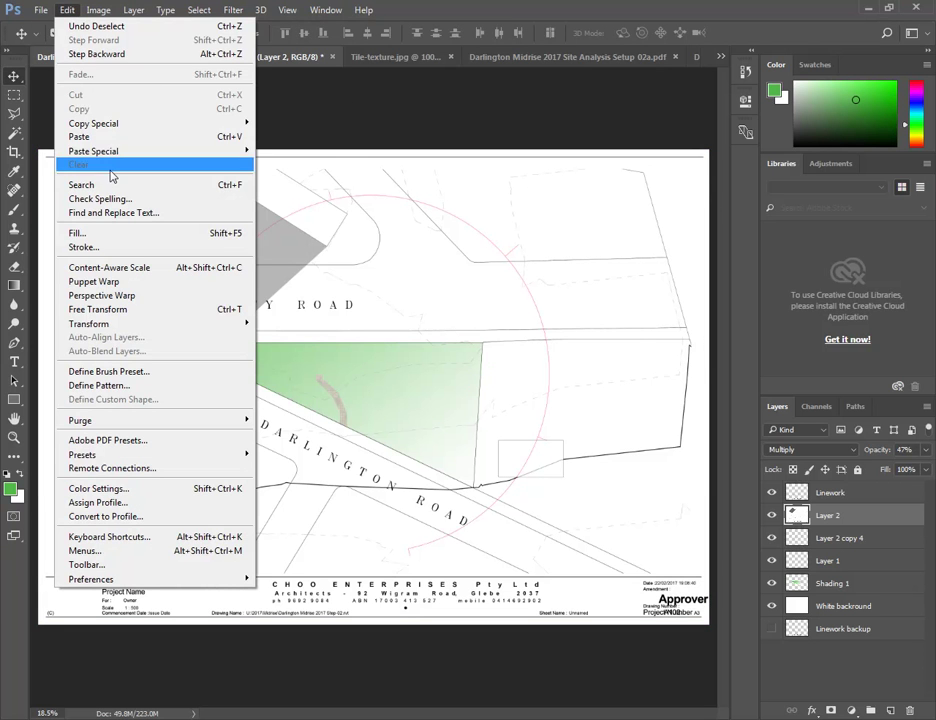
mouse_move(112, 152)
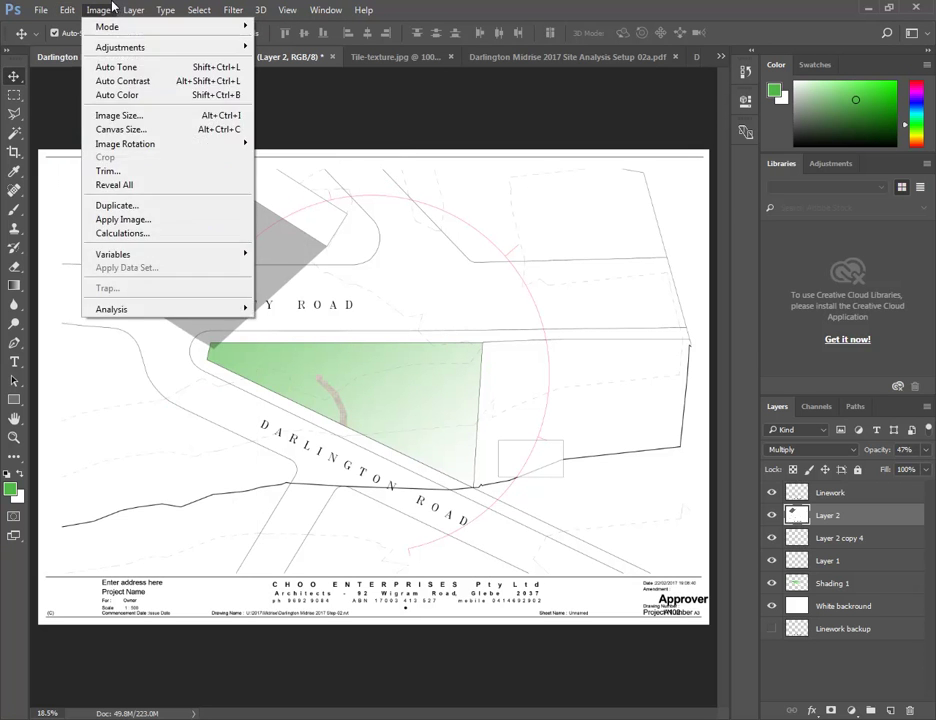
click(194, 25)
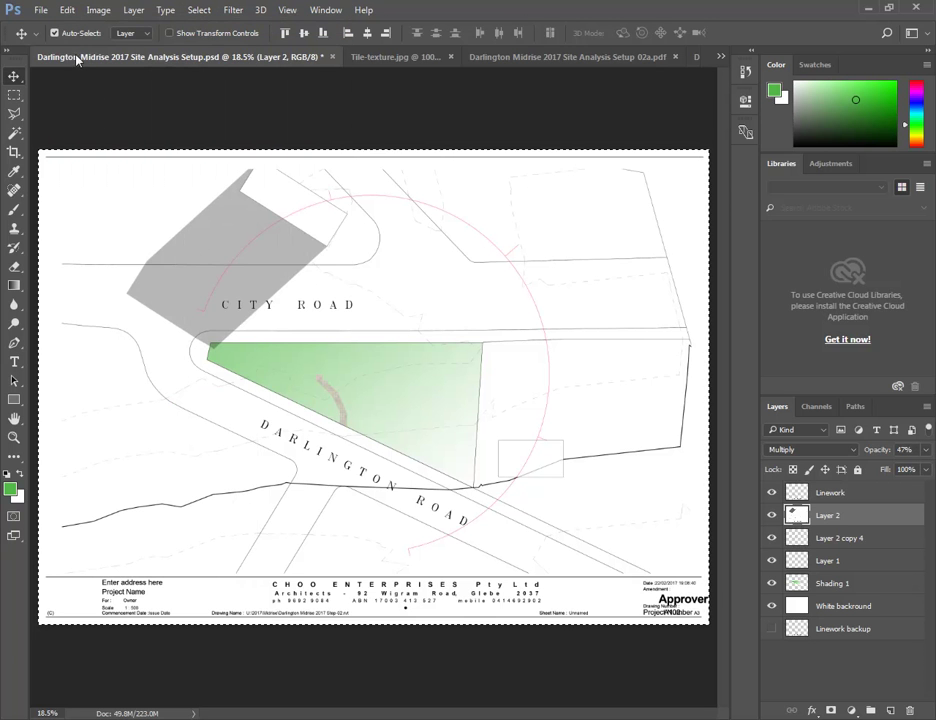
Try pasting the copied Setup 03a shadow drawing into the canvas selection and in place, undoing each paste
click(67, 10)
mouse_move(240, 151)
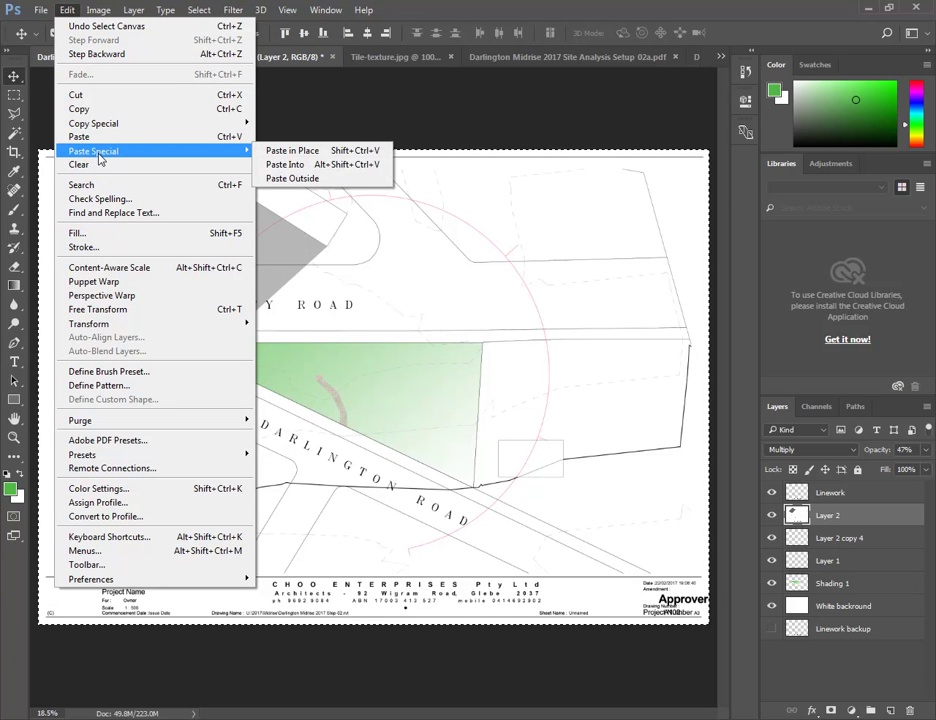
click(314, 163)
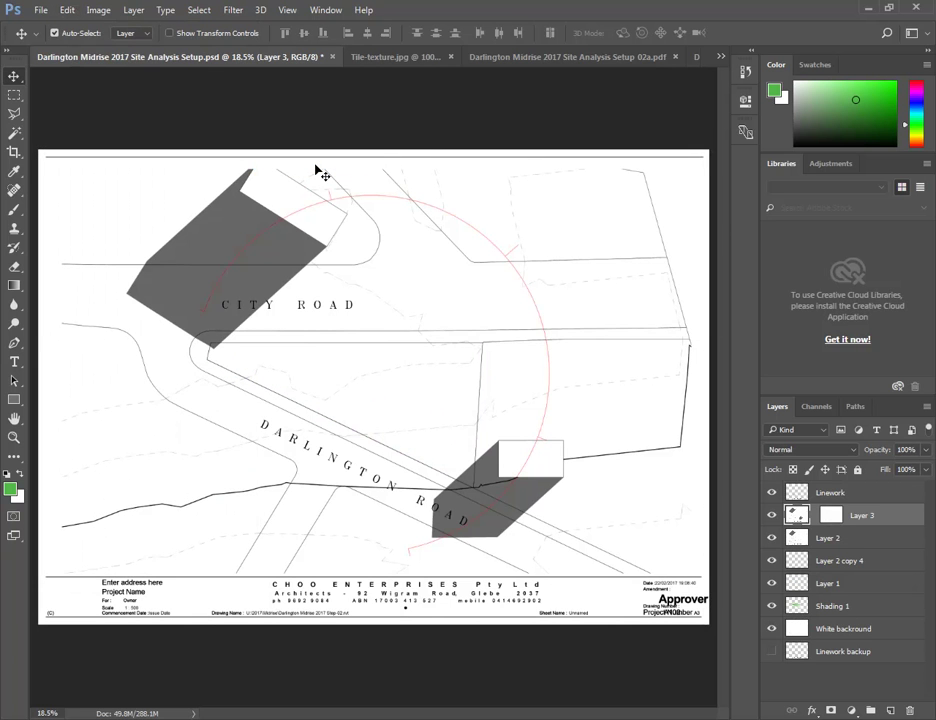
key(ctrl+z)
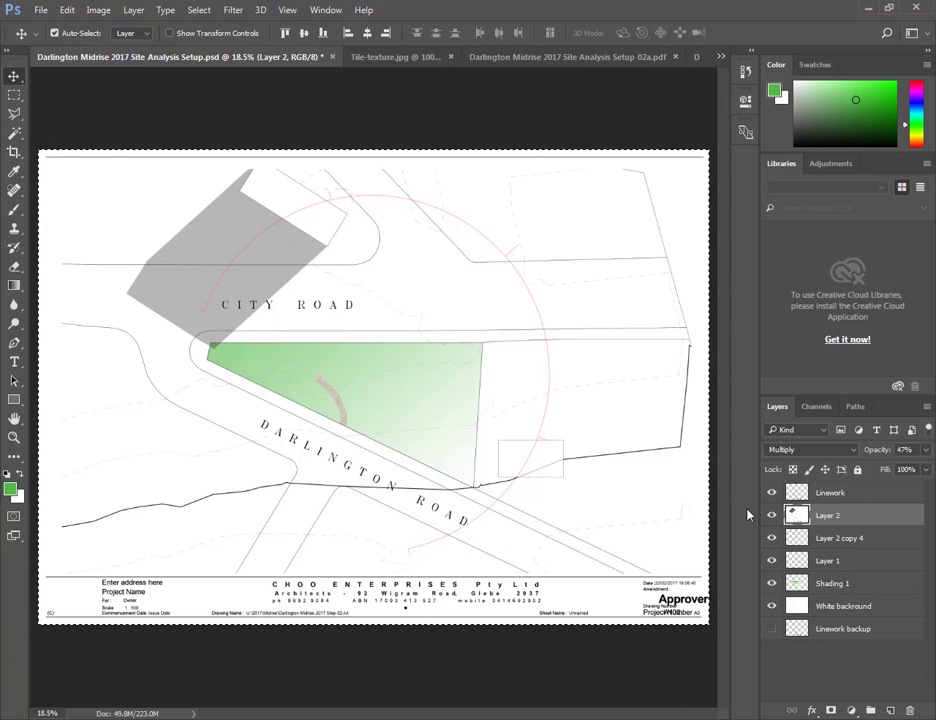
click(67, 10)
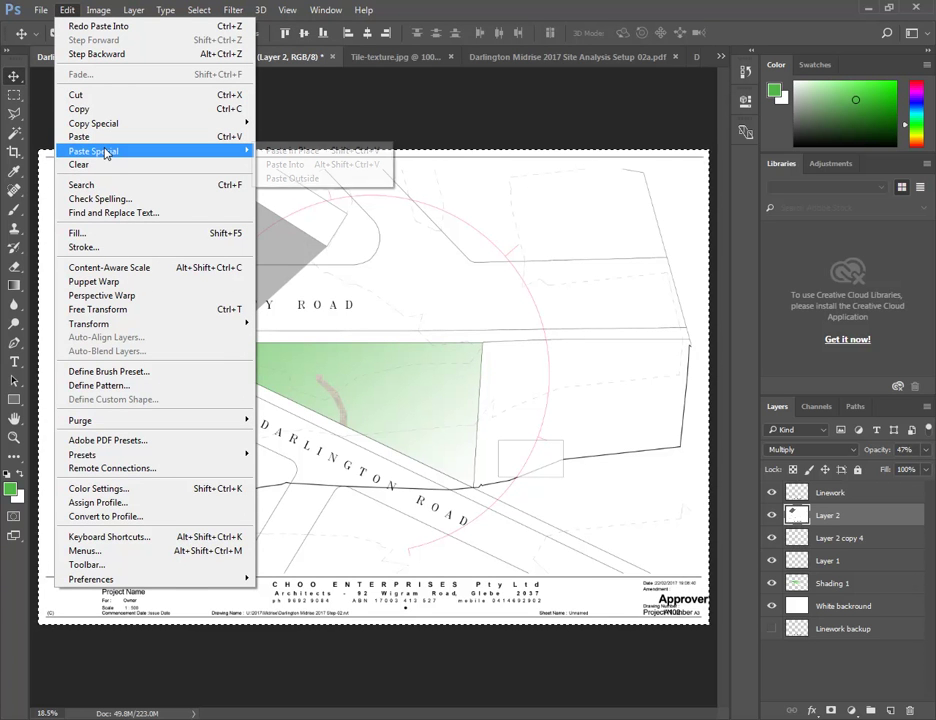
click(352, 151)
key(ctrl+z)
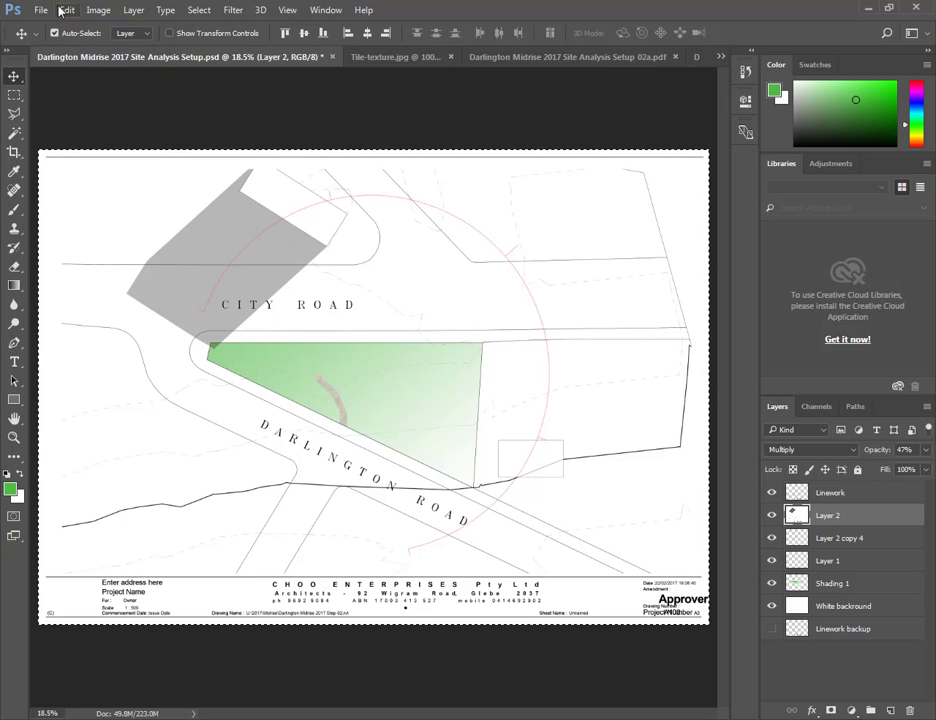
Paste the copied Setup 03a shadow drawing above Layer 2 and set the pasted layer's opacity to 47%
click(67, 10)
click(78, 136)
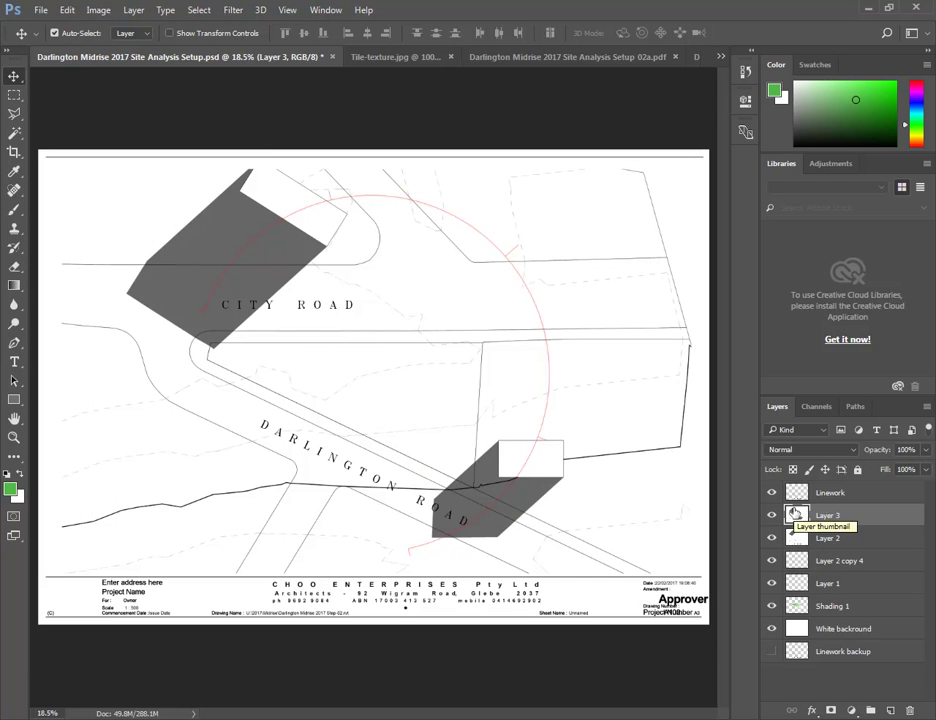
click(925, 450)
drag(925, 475, 891, 474)
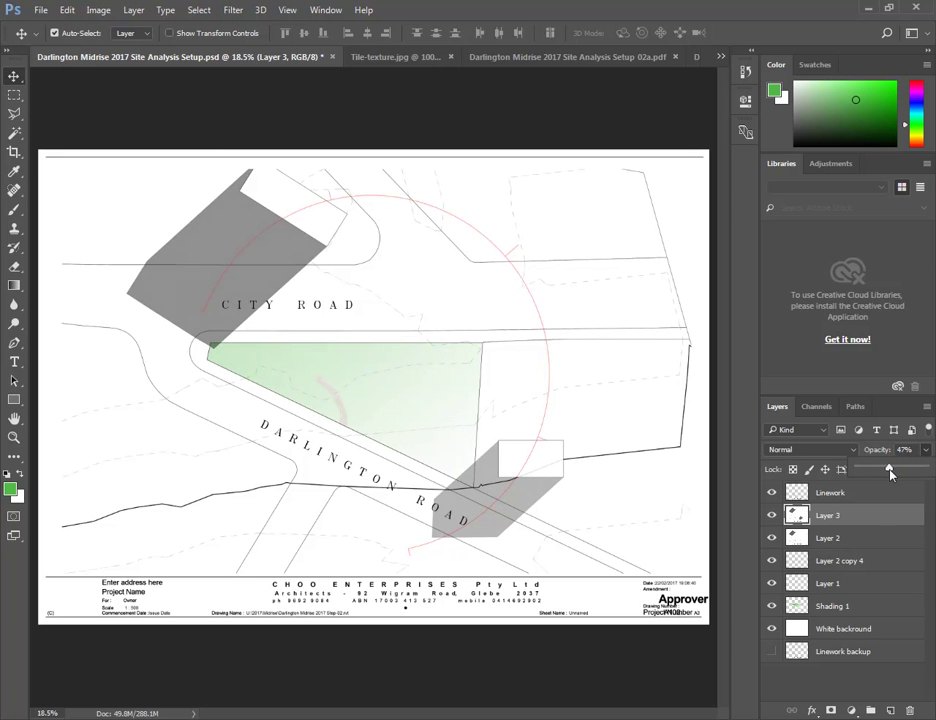
Delete the old Layer 2 shadow drawing and make Layer 3 the active layer
click(815, 540)
drag(815, 540, 910, 710)
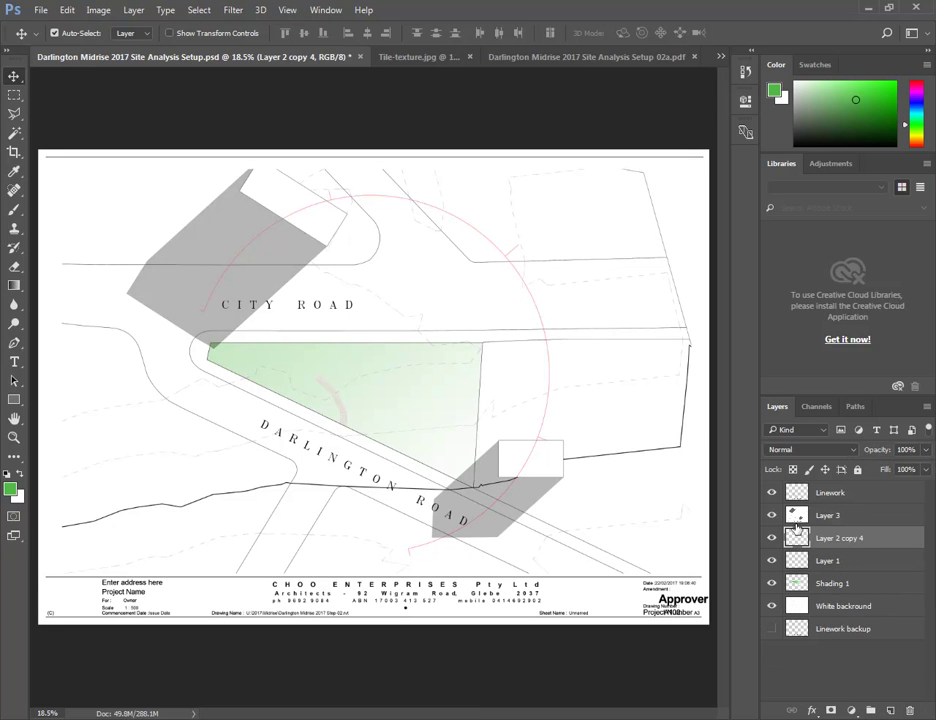
click(797, 520)
click(801, 534)
click(795, 521)
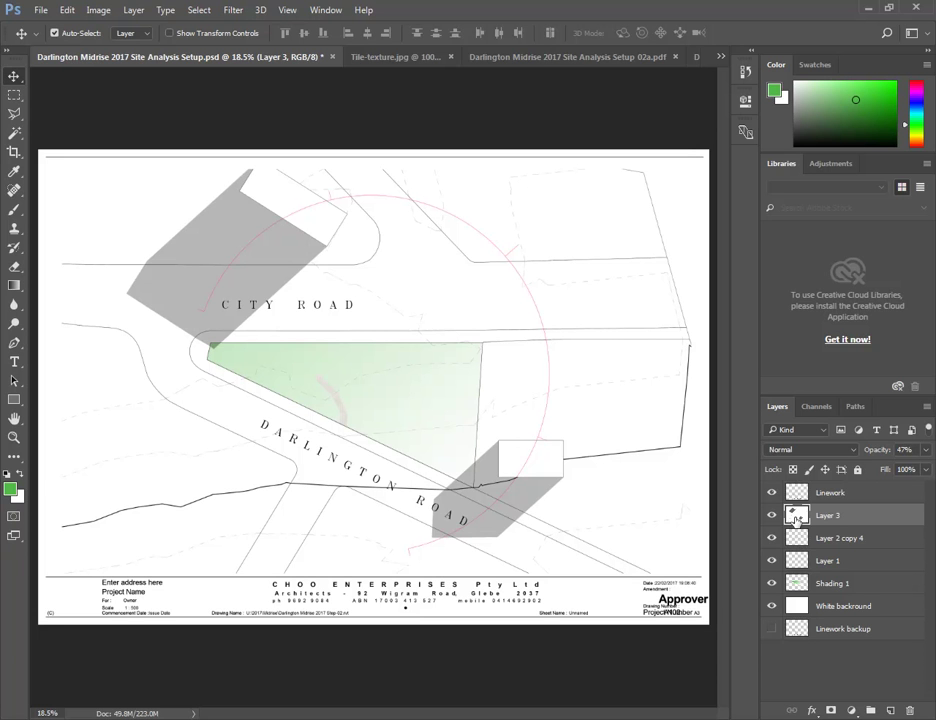
Set the Linework layer's blend mode to Darken
click(802, 493)
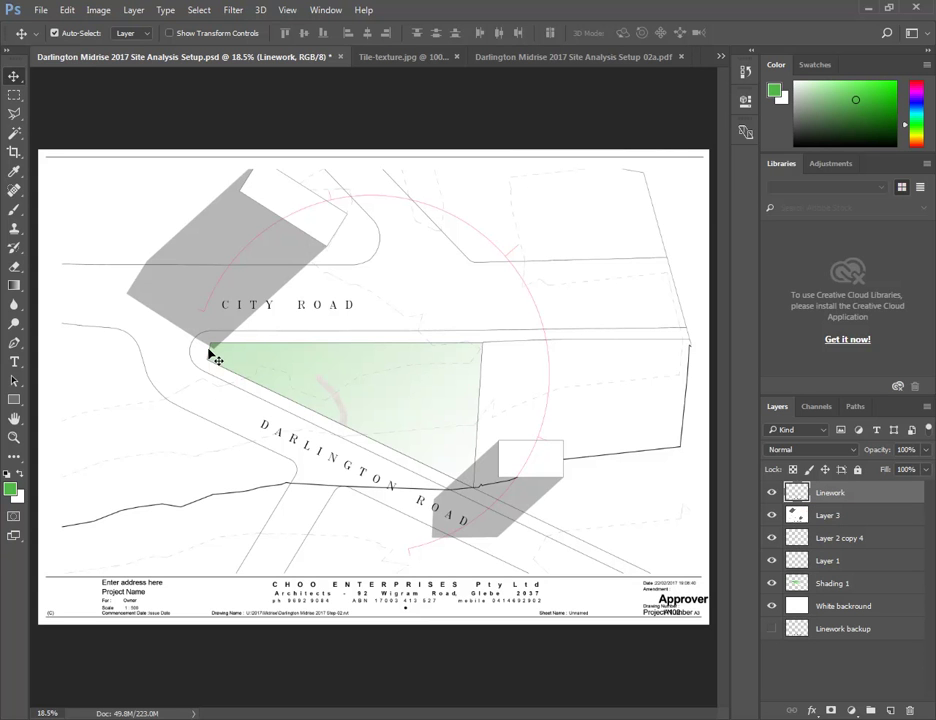
click(200, 388)
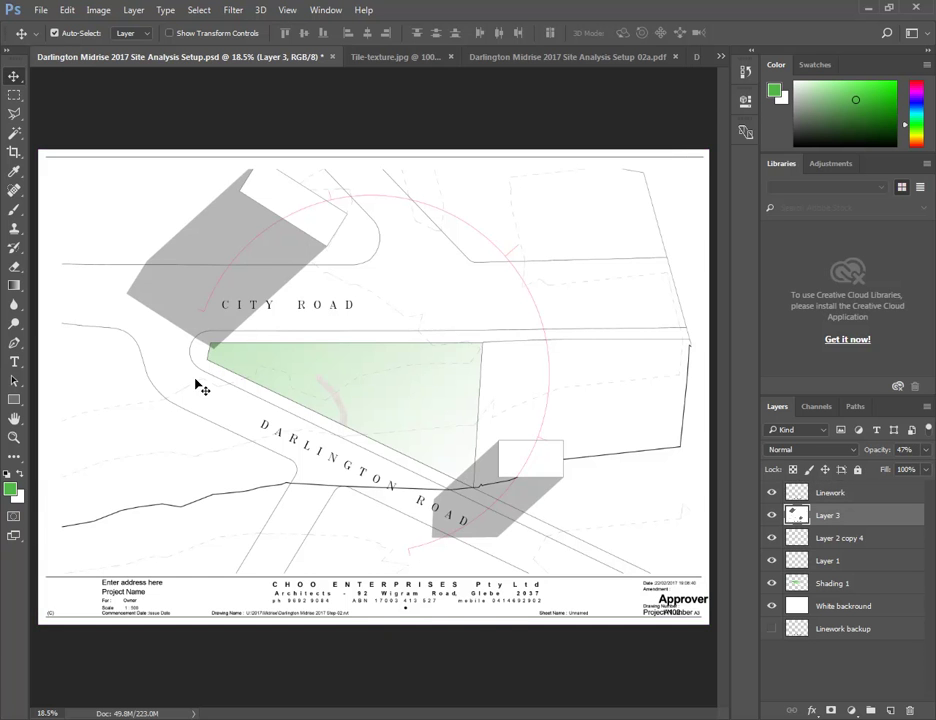
alt+scroll(197, 383, up, 10)
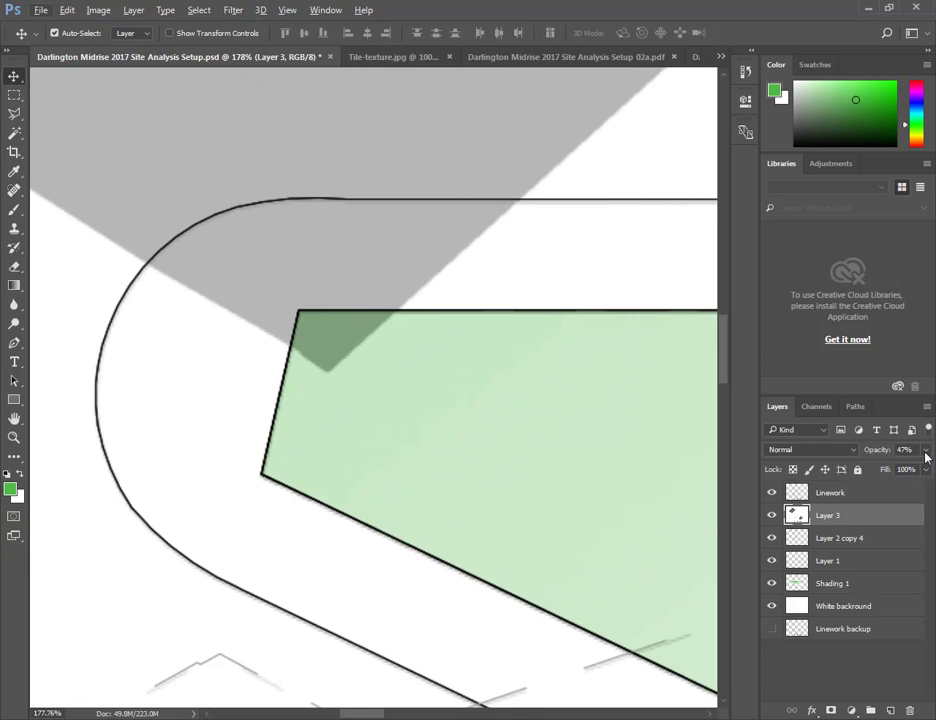
key(alt+bracketright)
click(926, 452)
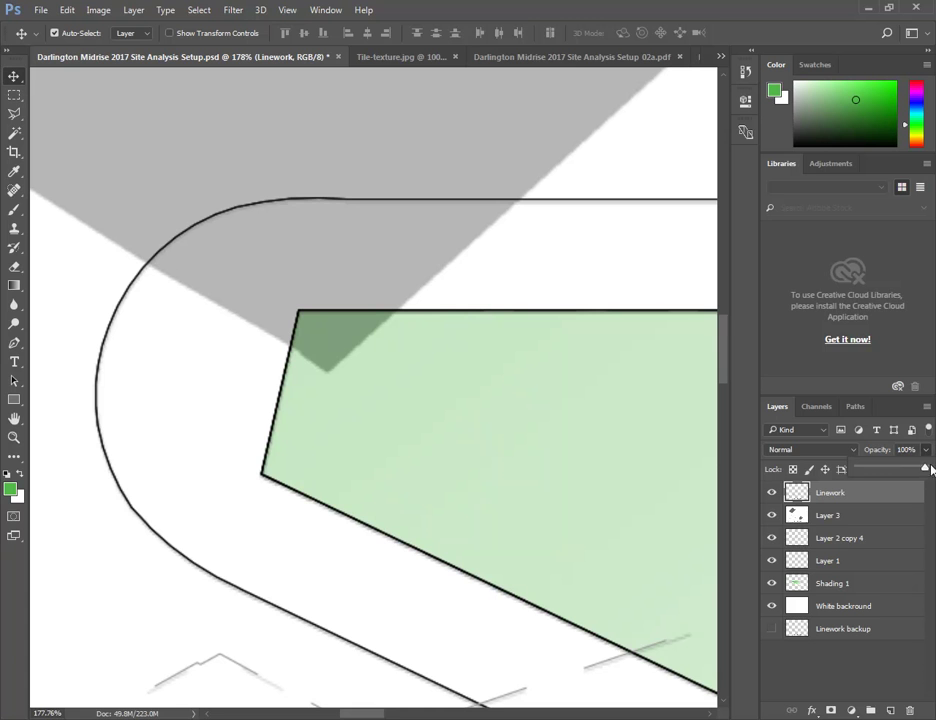
click(922, 452)
click(856, 452)
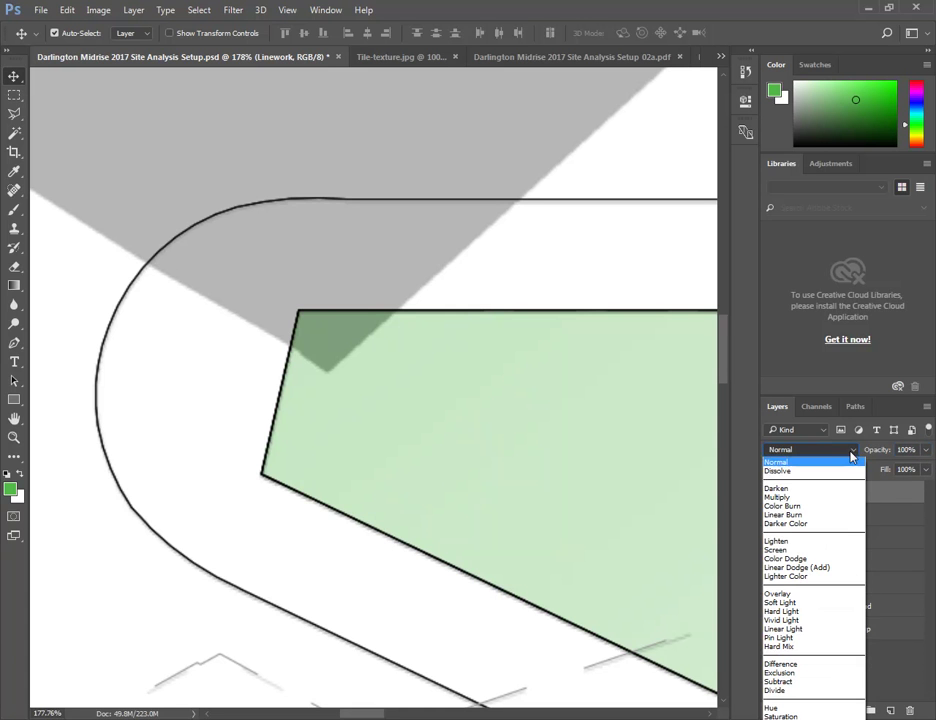
click(811, 495)
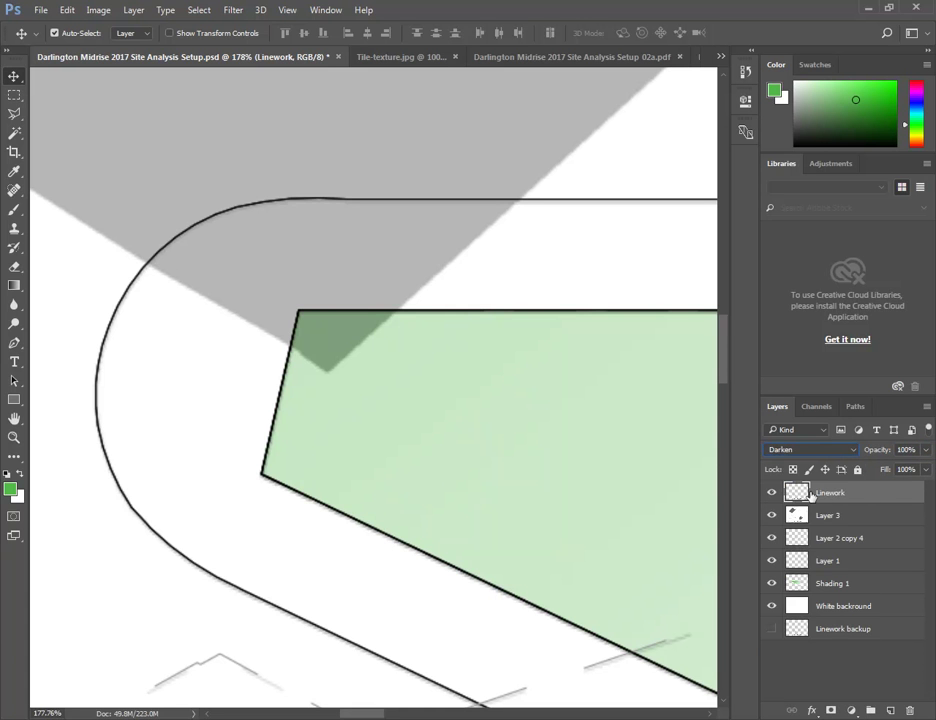
click(856, 452)
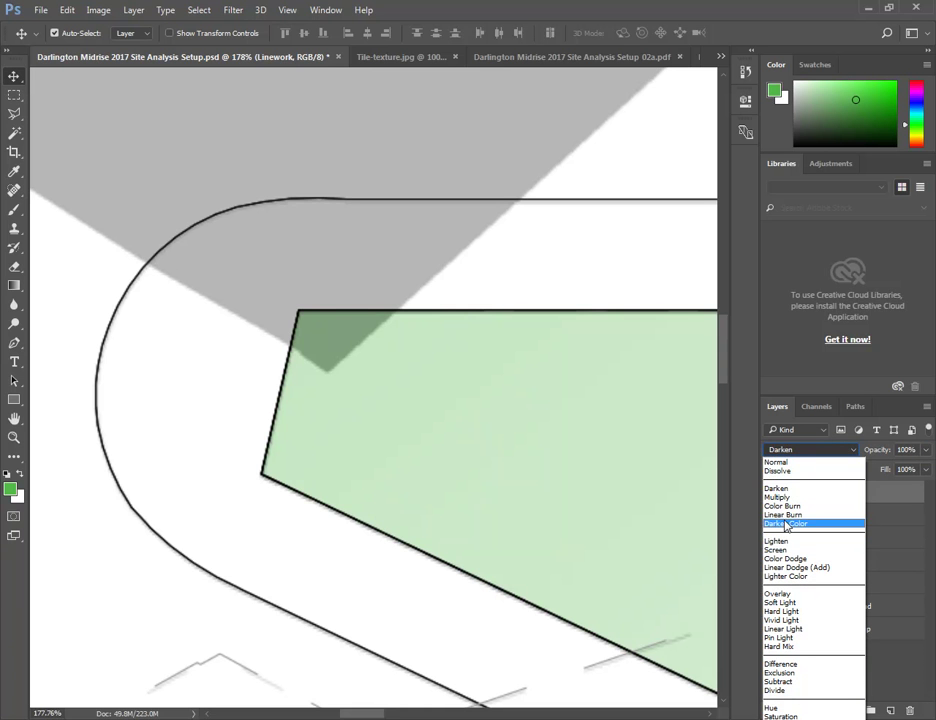
click(852, 450)
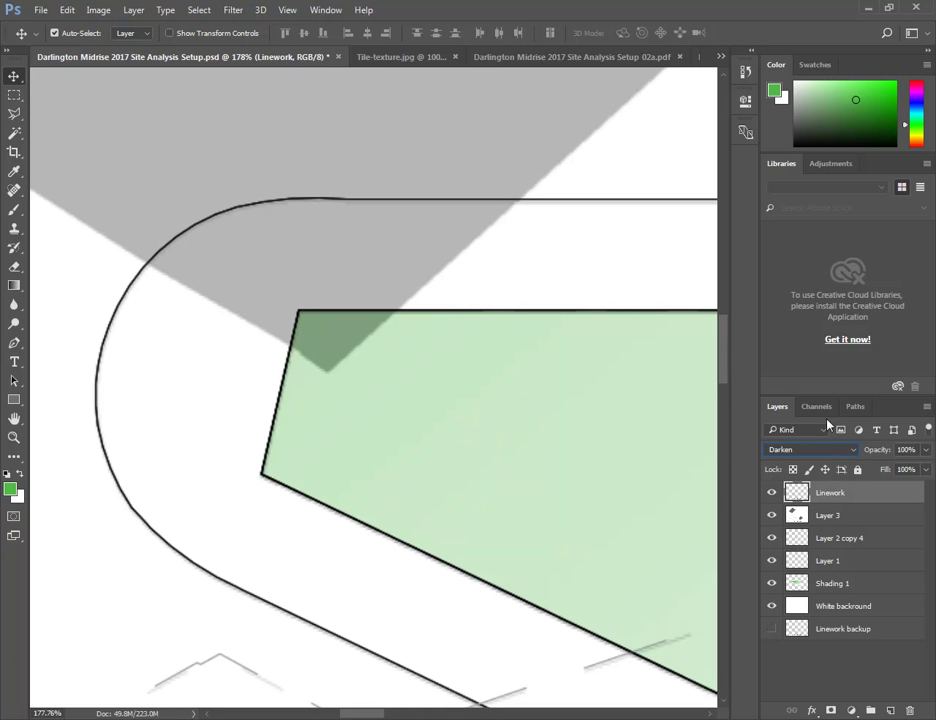
Hide every layer except Linework and load its channel as a selection
click(814, 407)
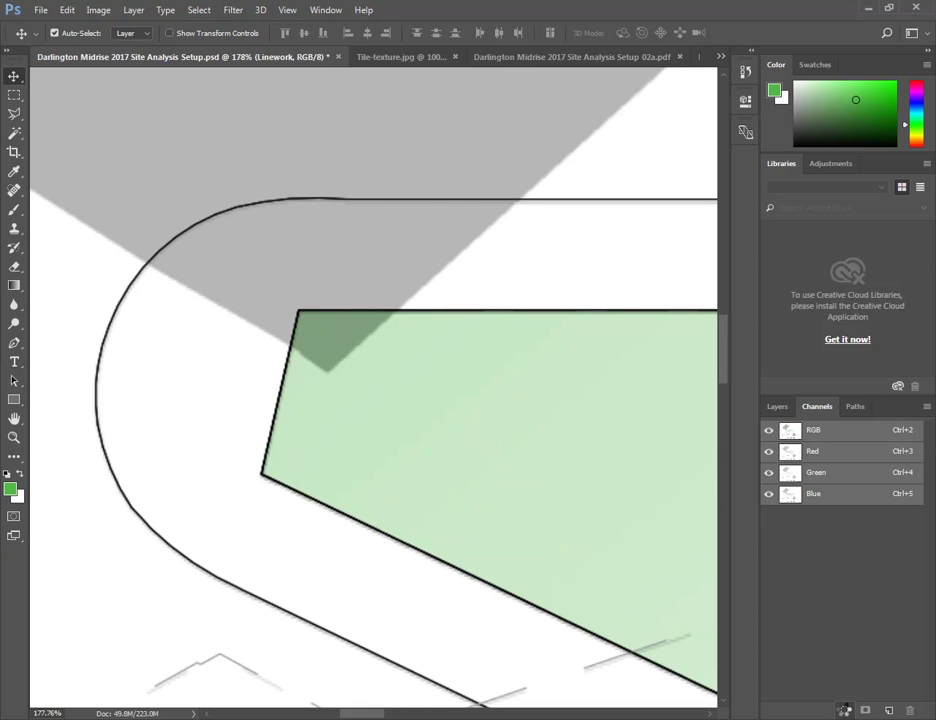
click(845, 710)
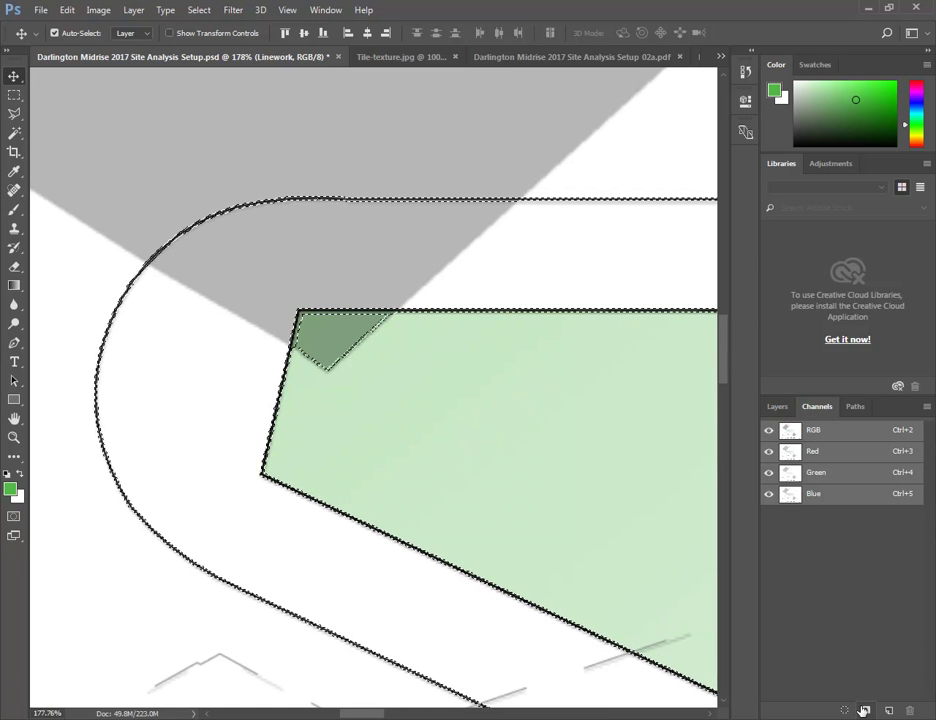
click(777, 406)
drag(771, 515, 773, 612)
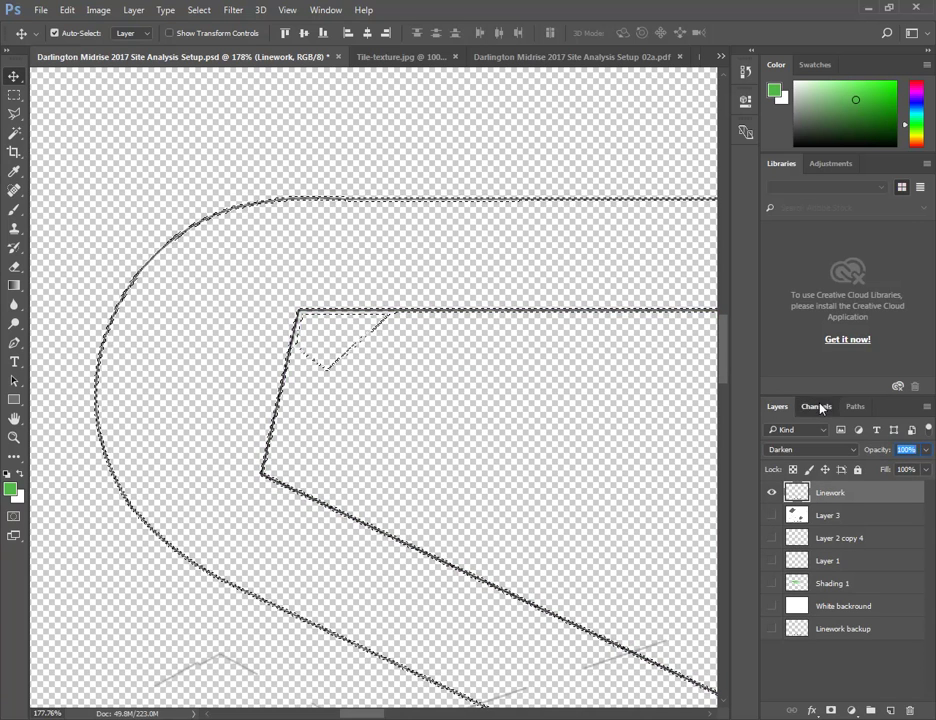
click(817, 406)
click(844, 710)
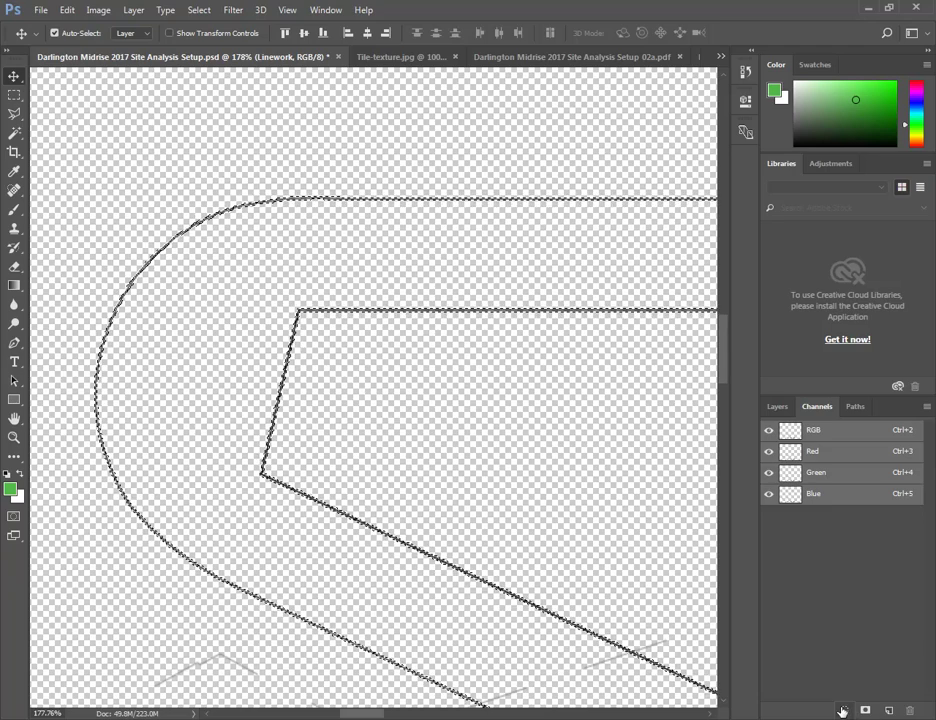
Try filling the loaded channel selection on the Linework layer with black at 100% opacity, and undo the fill
alt+scroll(304, 290, up, 3)
alt+scroll(308, 328, up, 5)
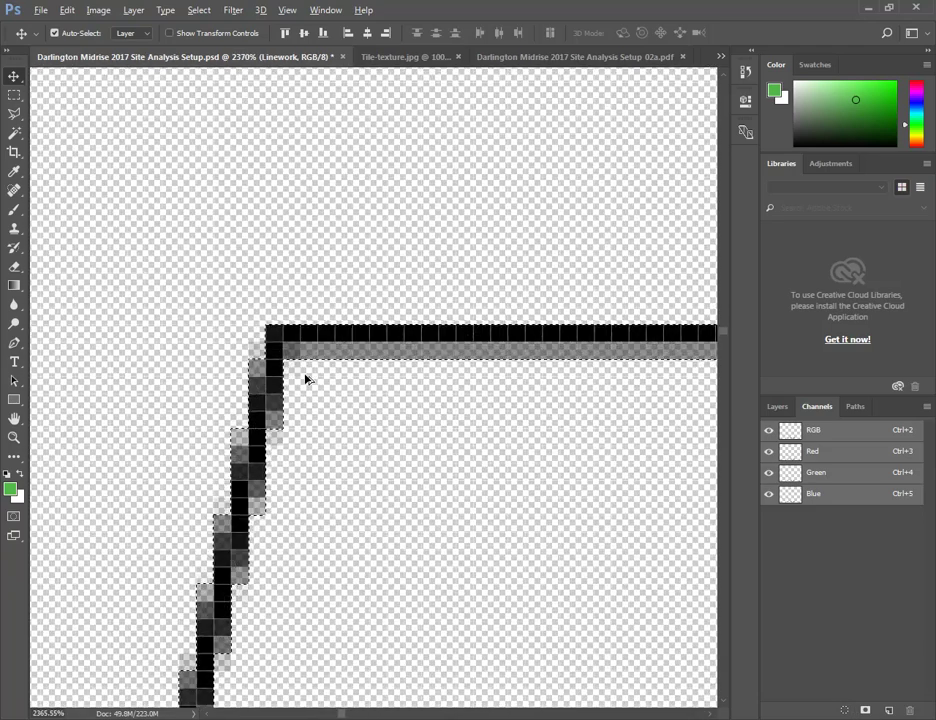
alt+scroll(305, 378, down, 2)
alt+scroll(305, 378, up, 4)
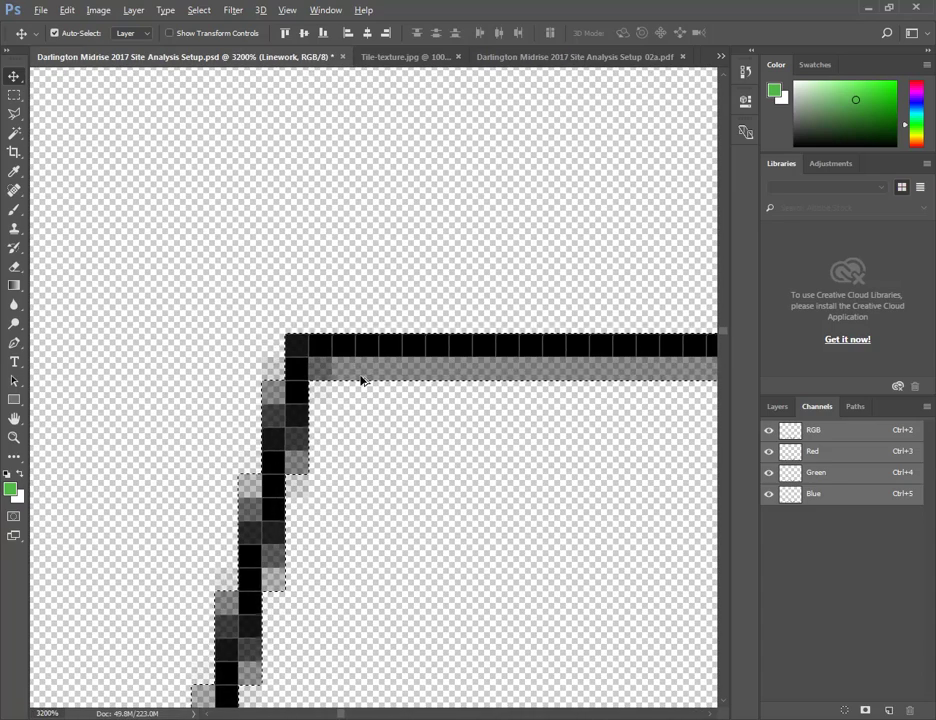
click(66, 10)
click(222, 233)
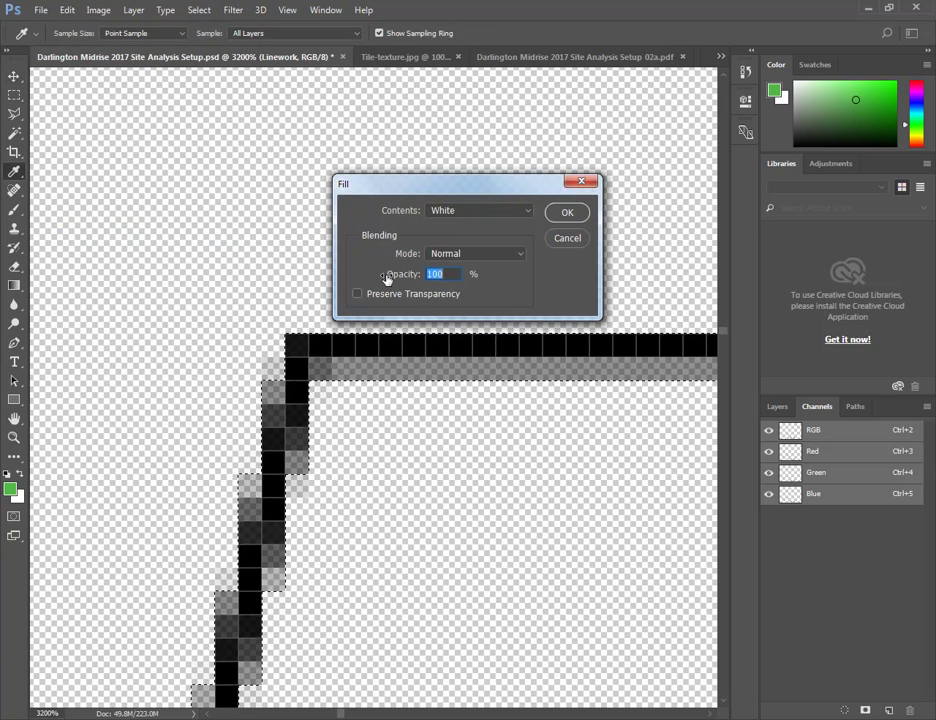
click(498, 211)
click(470, 308)
click(565, 213)
key(v)
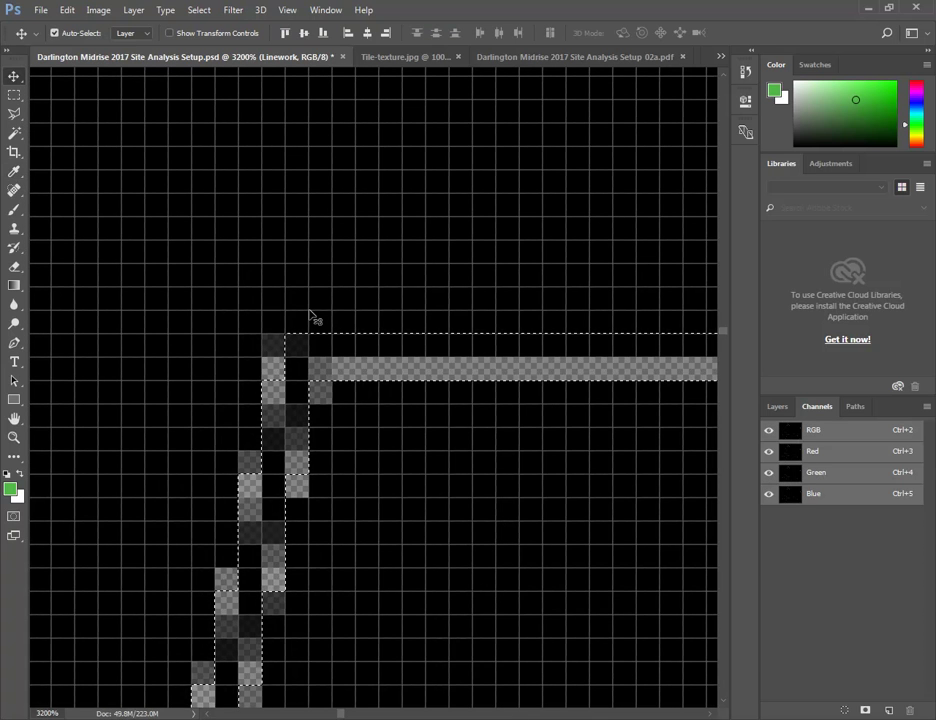
alt+scroll(309, 315, down, 3)
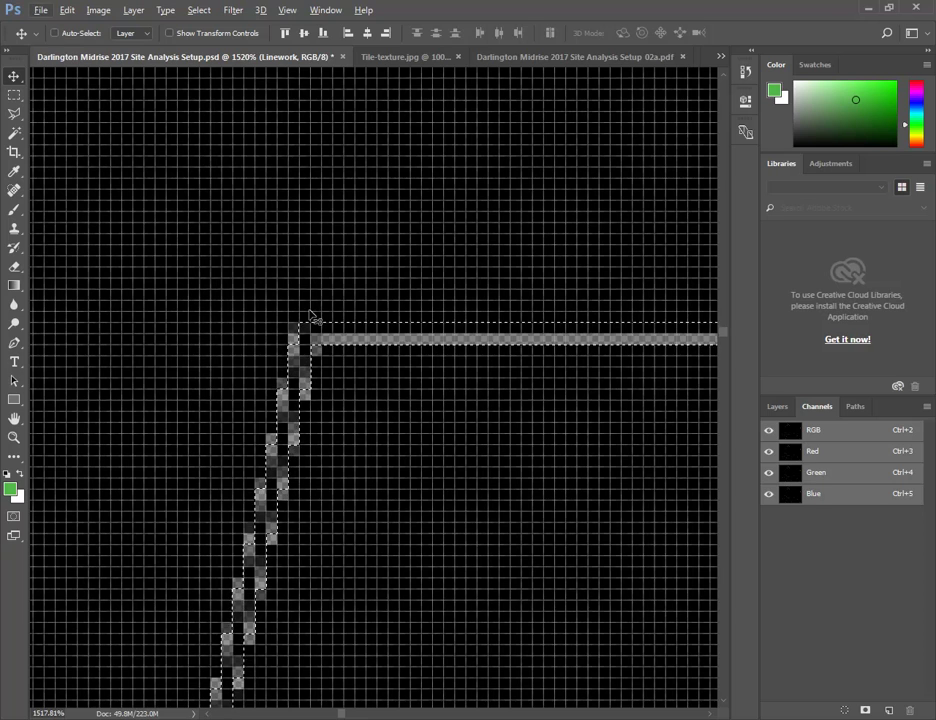
key(ctrl+d)
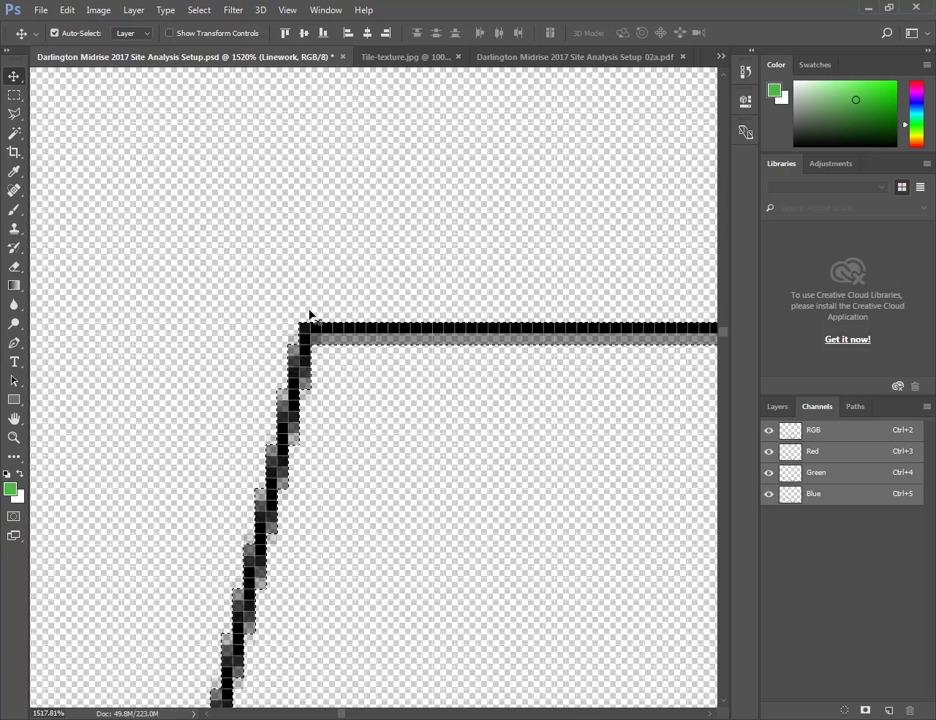
Invert the selection so it covers the lines and fill it with black at 100% opacity on the Linework layer
click(205, 11)
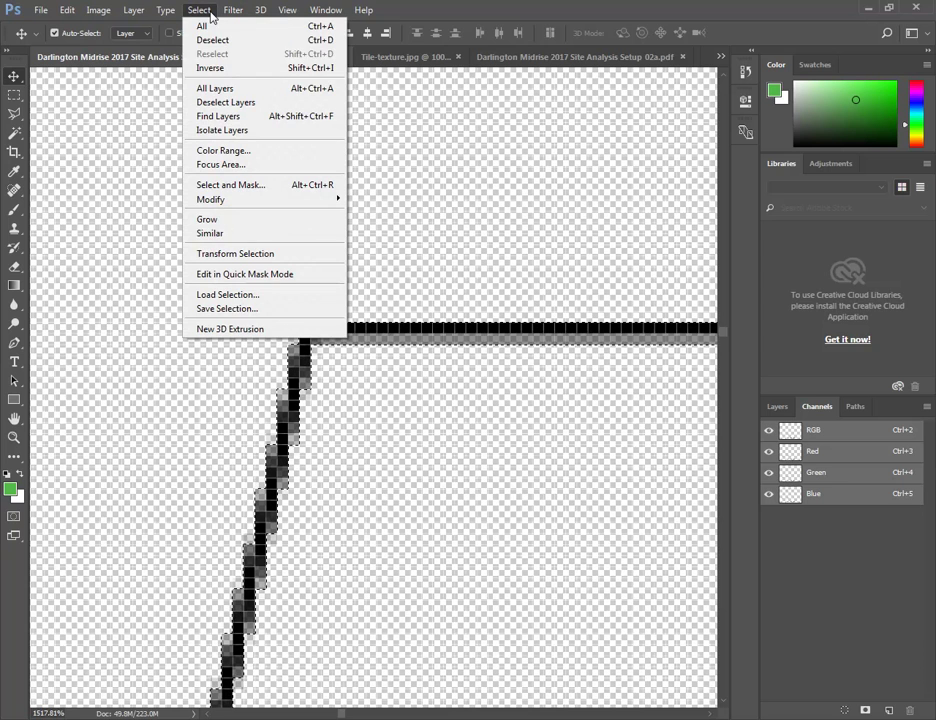
click(218, 68)
click(68, 10)
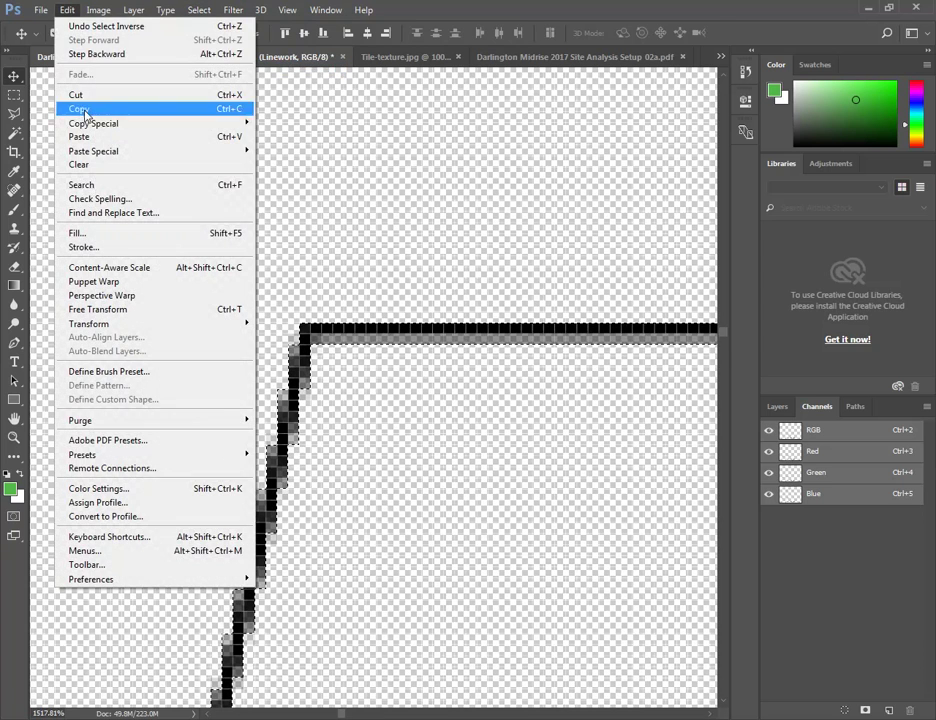
click(111, 233)
click(566, 212)
key(v)
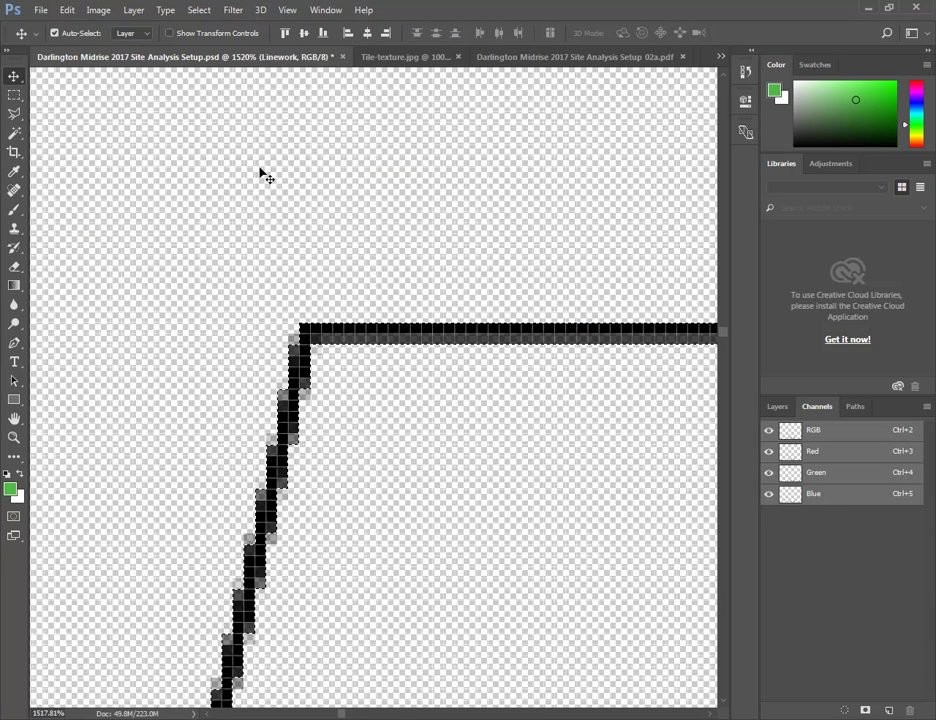
Grow the linework selection repeatedly so it takes in the lighter edge pixels along the lines
click(202, 11)
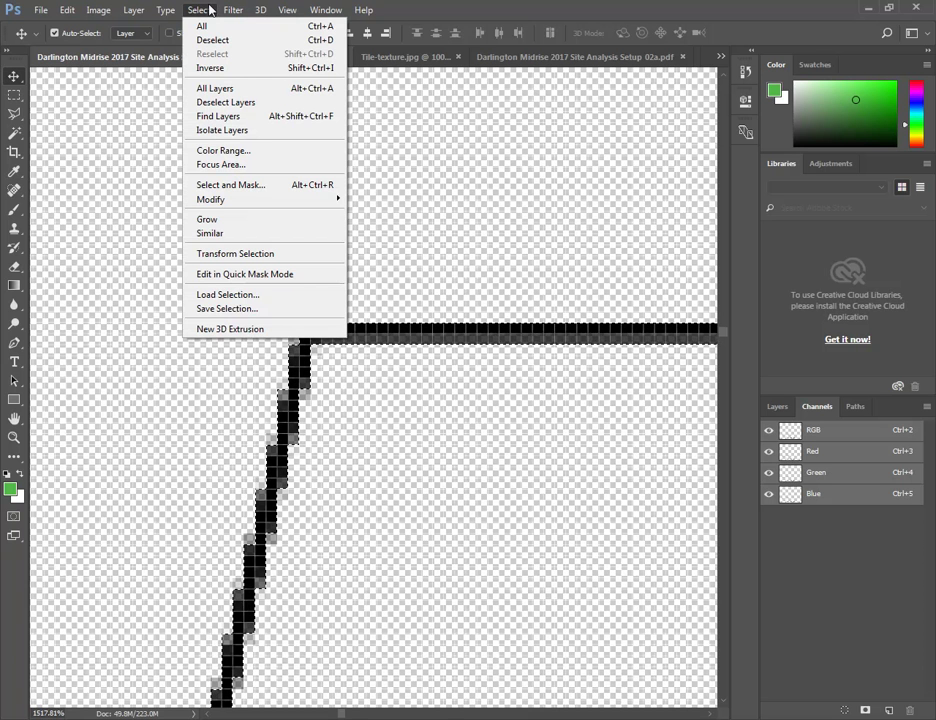
click(204, 220)
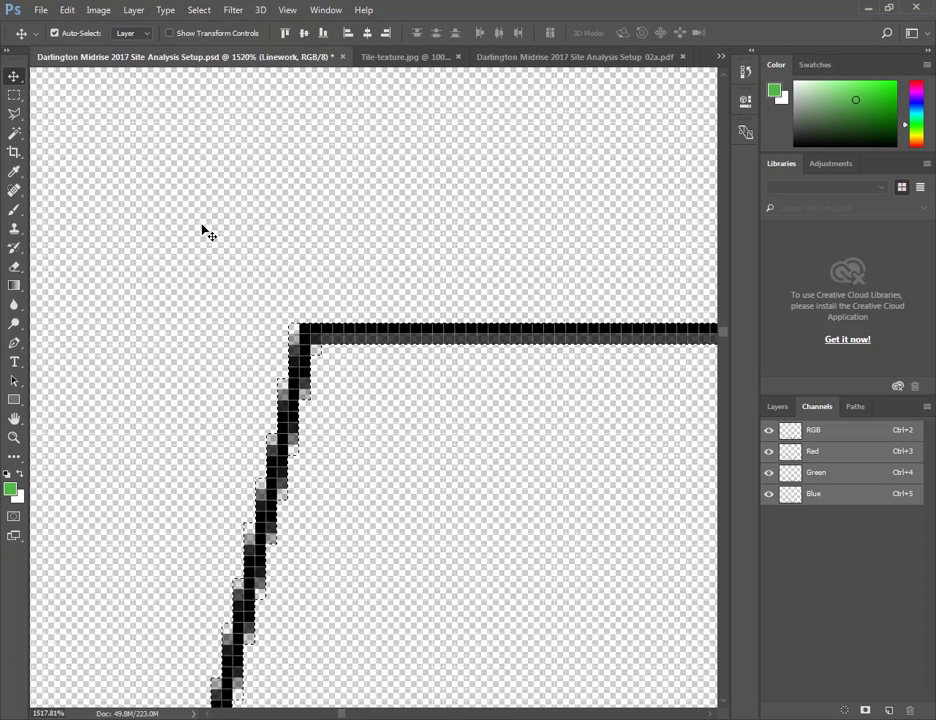
click(201, 12)
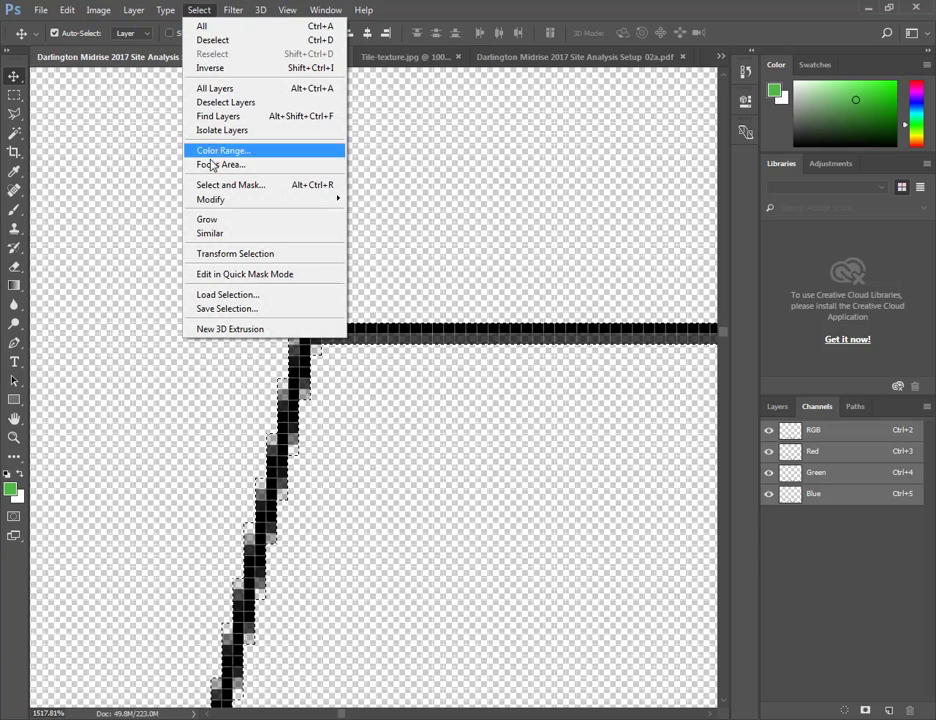
click(209, 219)
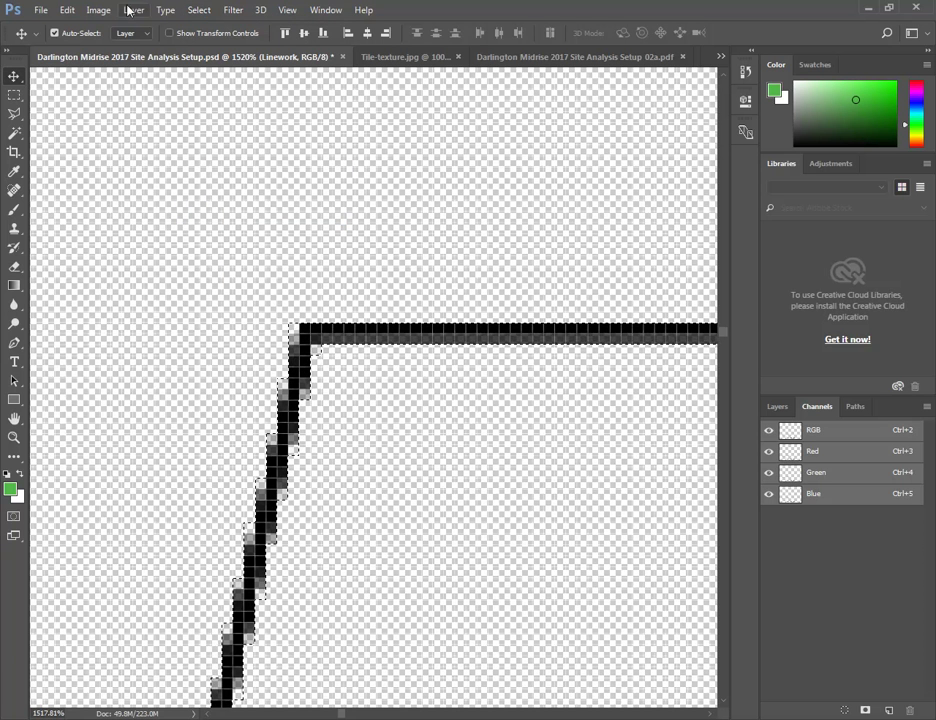
click(200, 11)
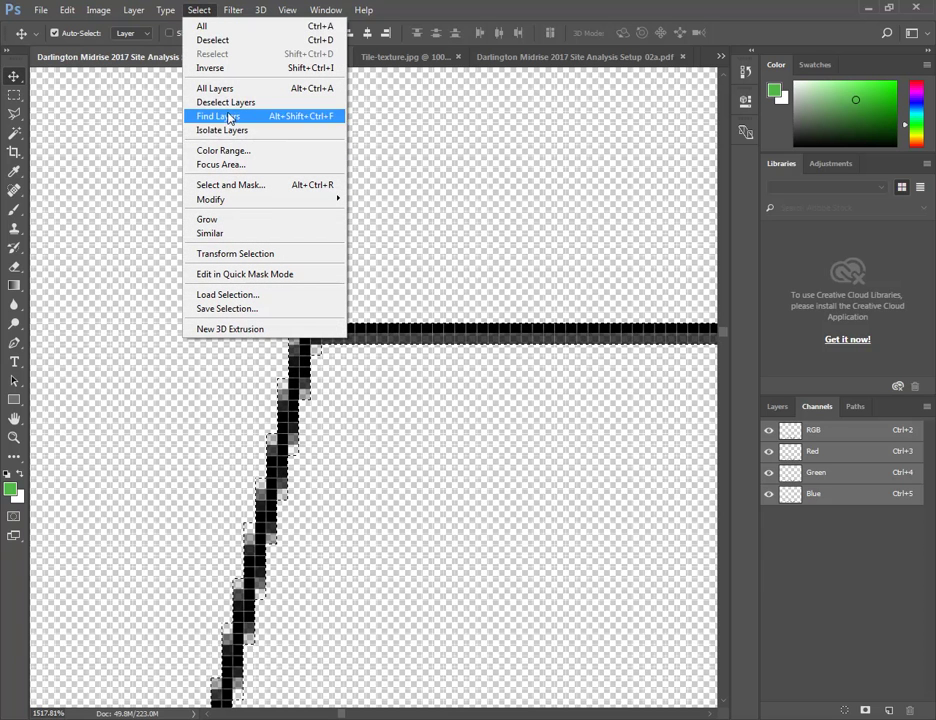
click(203, 221)
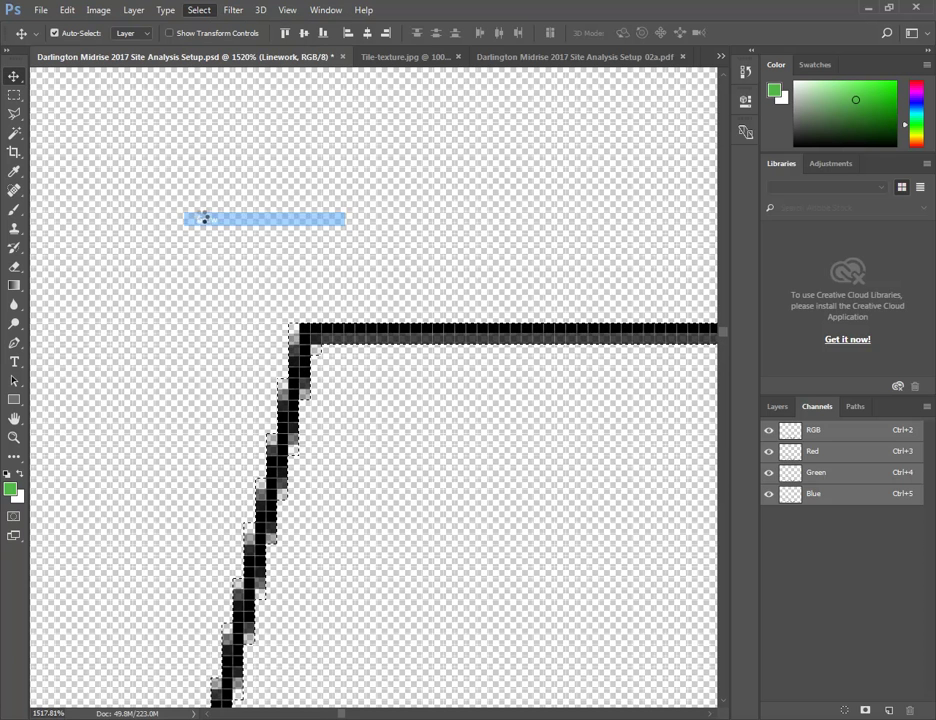
Fill the grown selection on the Linework layer with black at 100% opacity in Normal mode, and deselect
click(67, 10)
click(86, 232)
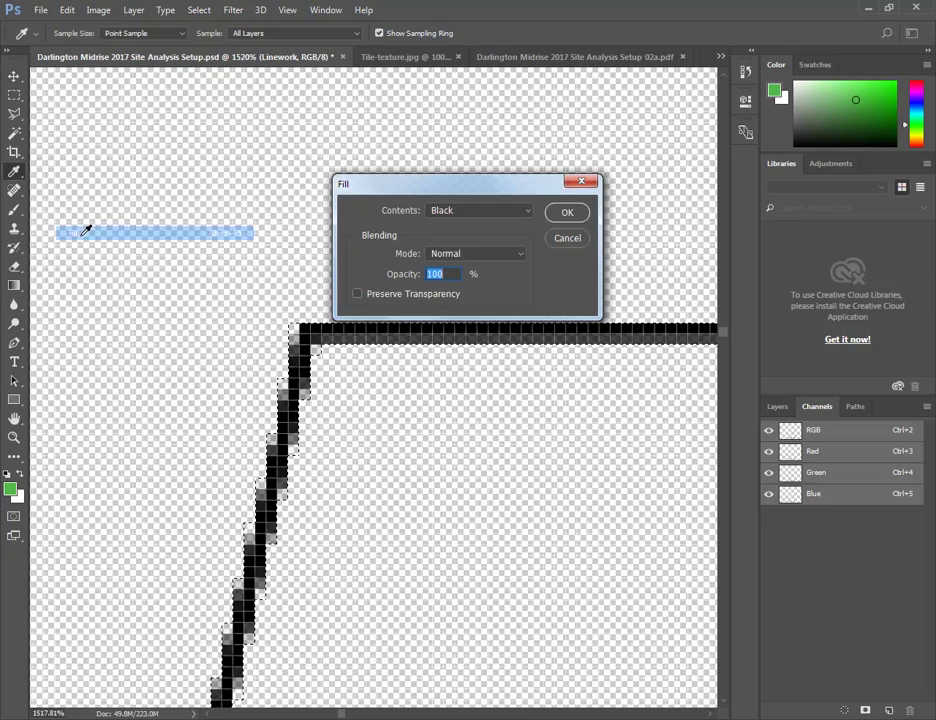
click(575, 213)
key(ctrl+d)
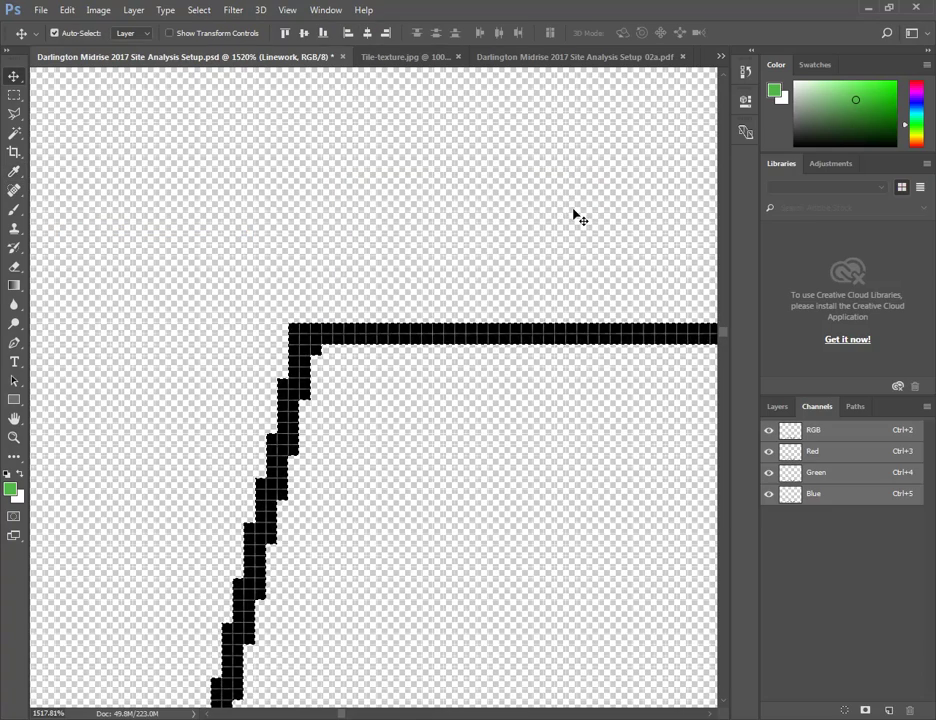
alt+scroll(196, 208, down, 6)
alt+scroll(197, 207, down, 5)
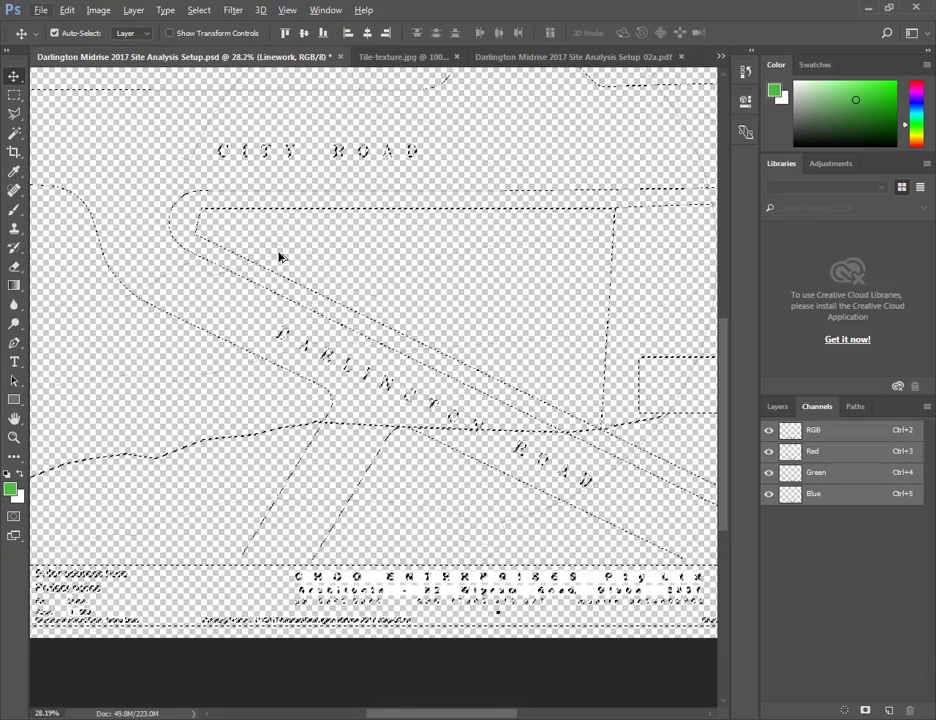
key(ctrl+d)
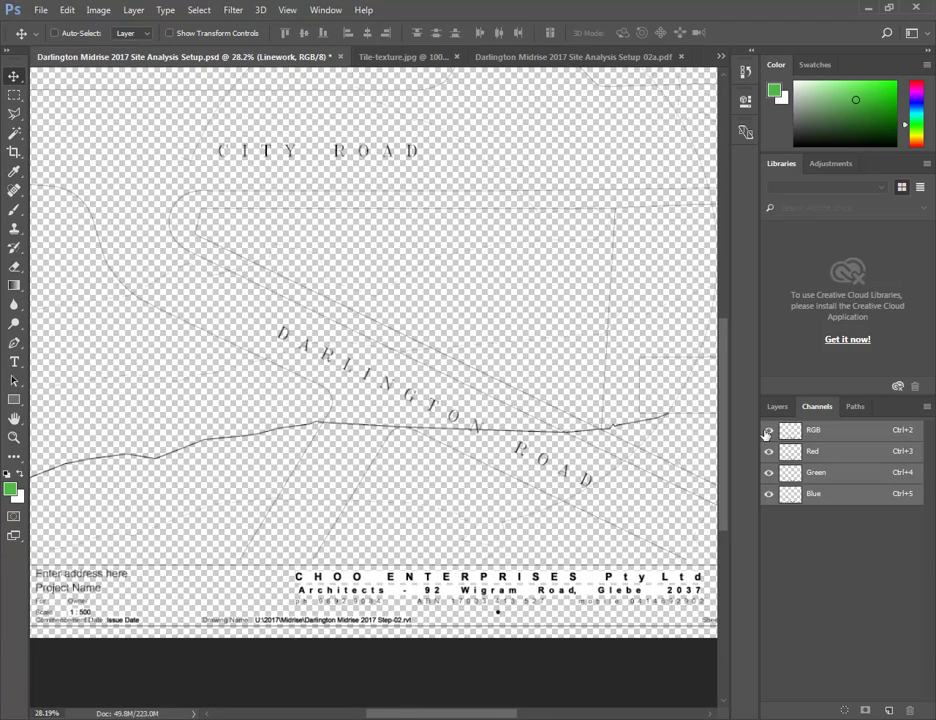
Show all the hidden layers except Linework backup, select Layer 3, and fit the whole sheet in view
click(778, 406)
drag(772, 516, 770, 613)
click(770, 610)
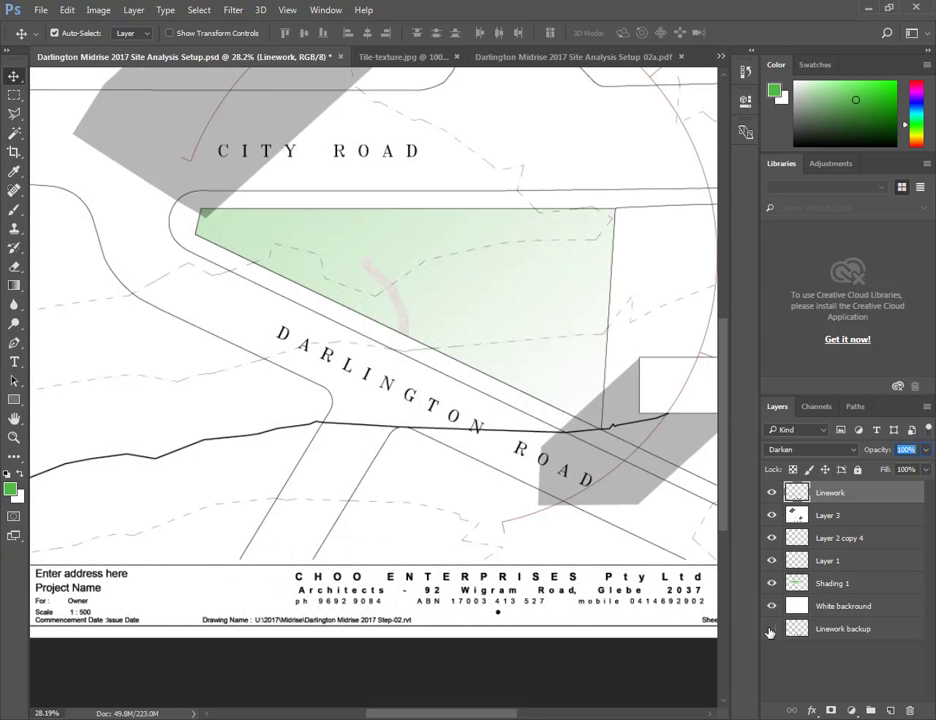
click(288, 305)
key(ctrl+0)
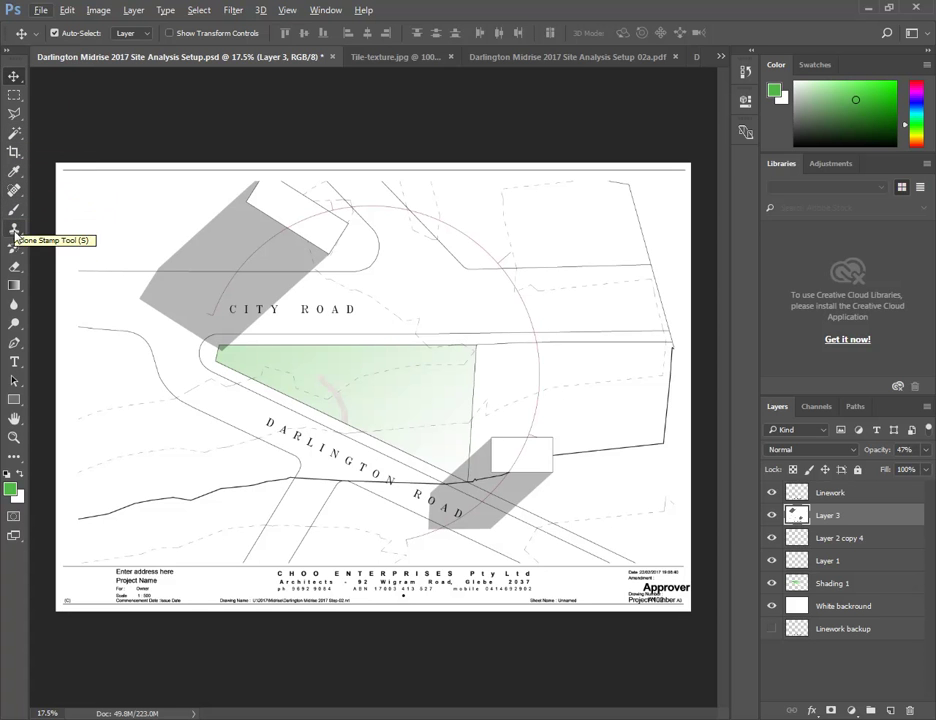
click(13, 212)
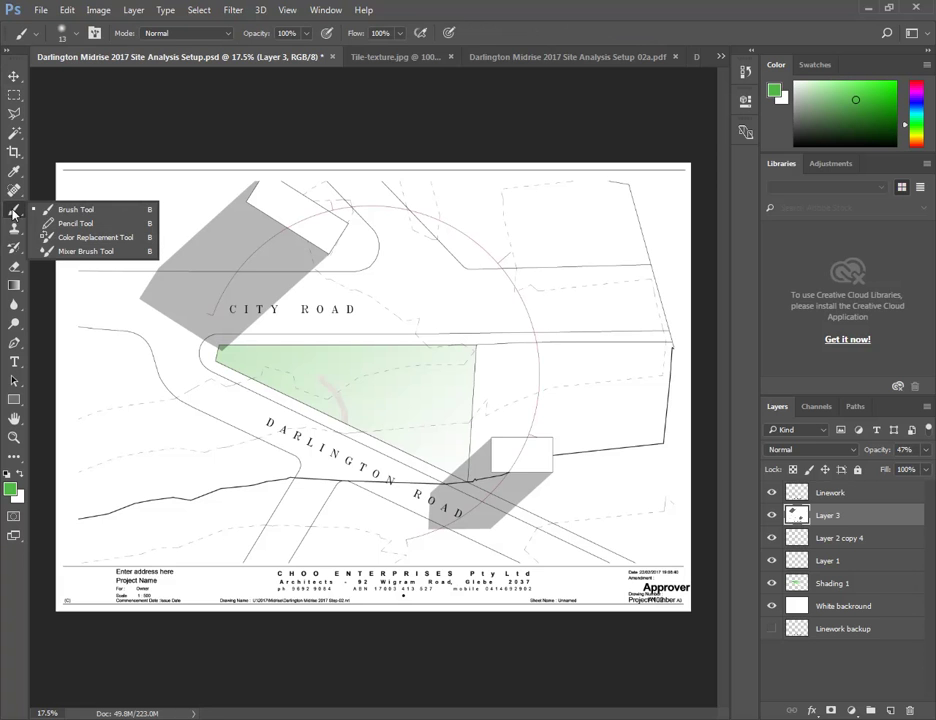
click(13, 249)
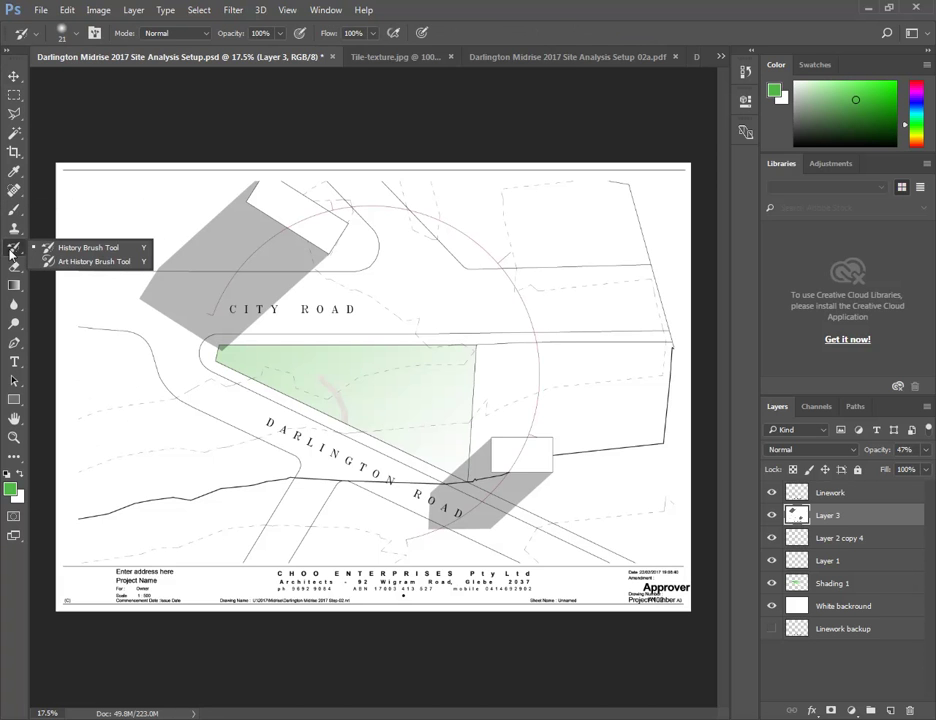
click(13, 266)
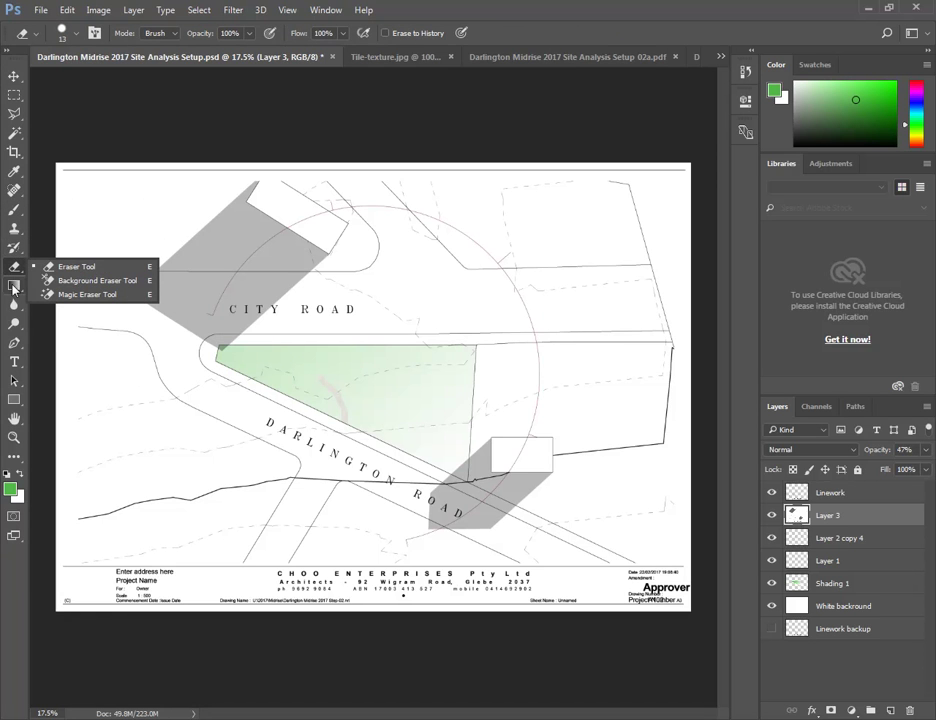
click(14, 210)
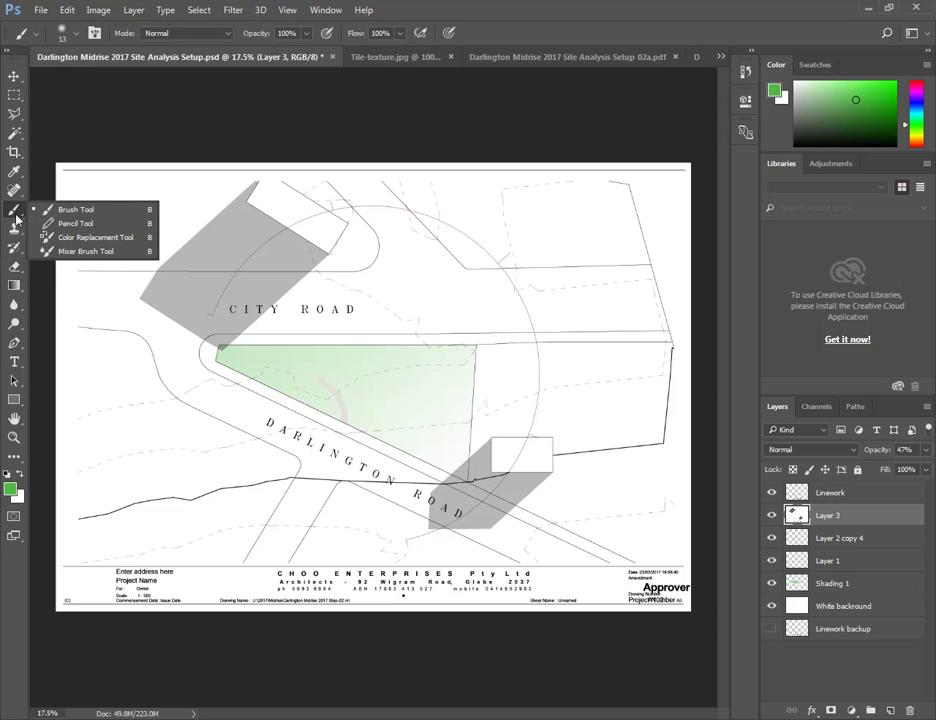
click(13, 191)
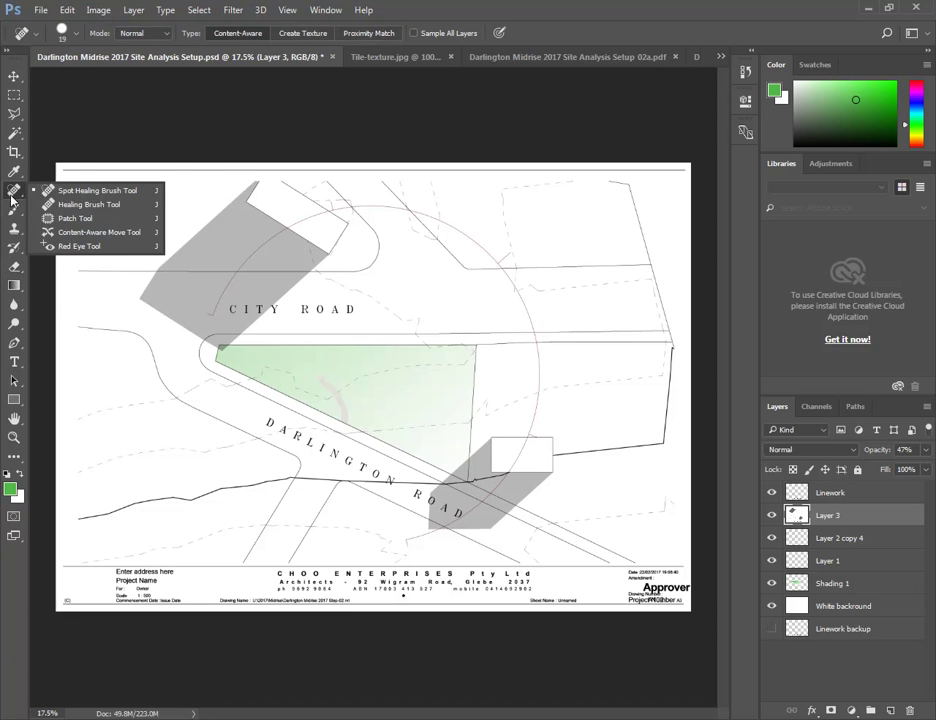
click(13, 171)
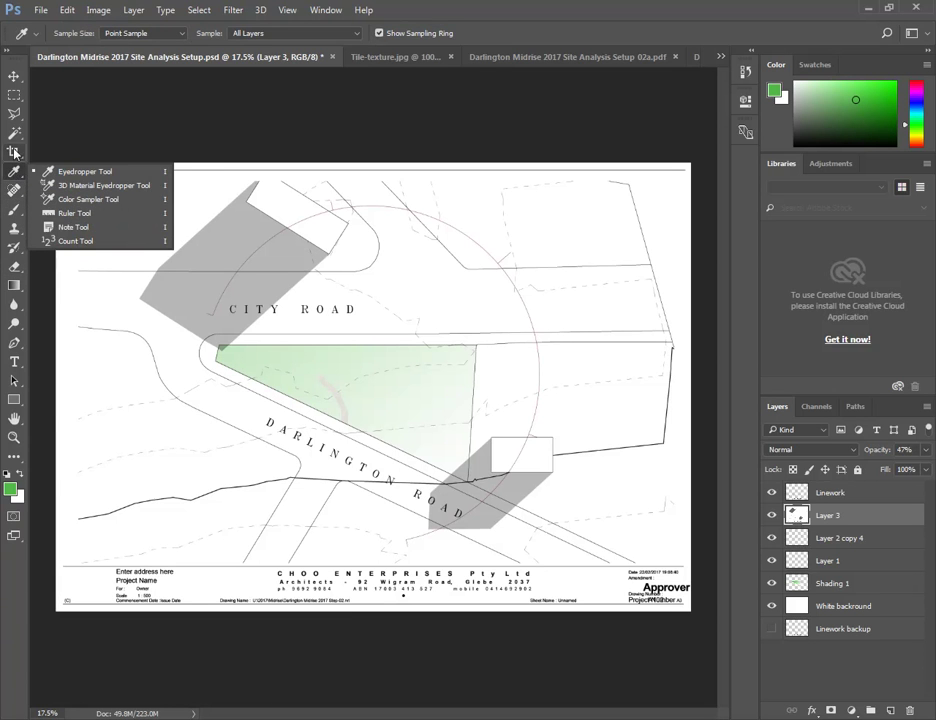
click(14, 152)
click(14, 133)
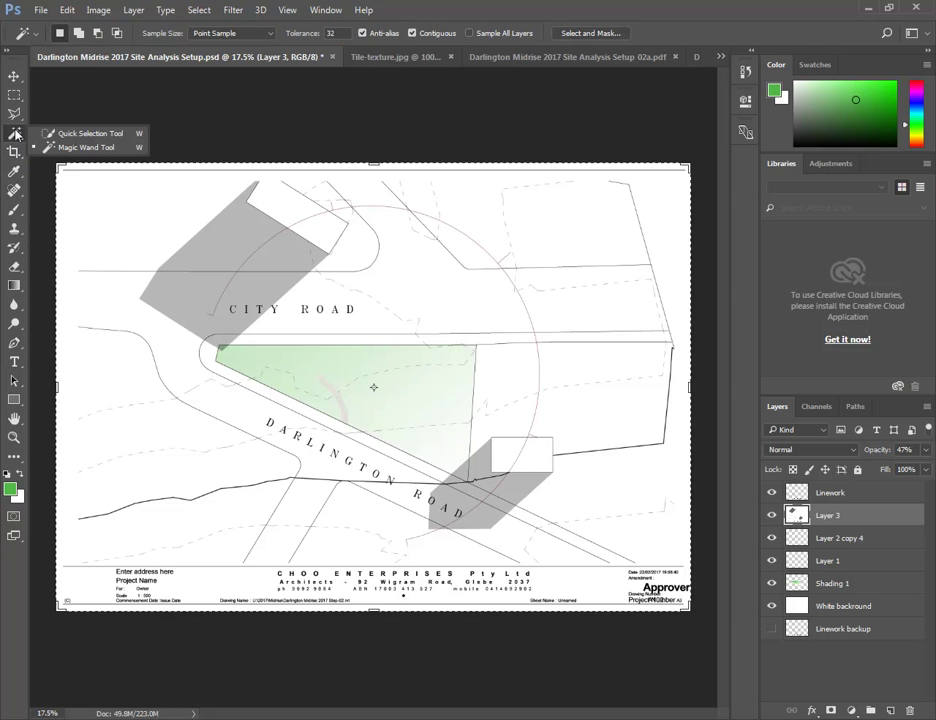
click(13, 190)
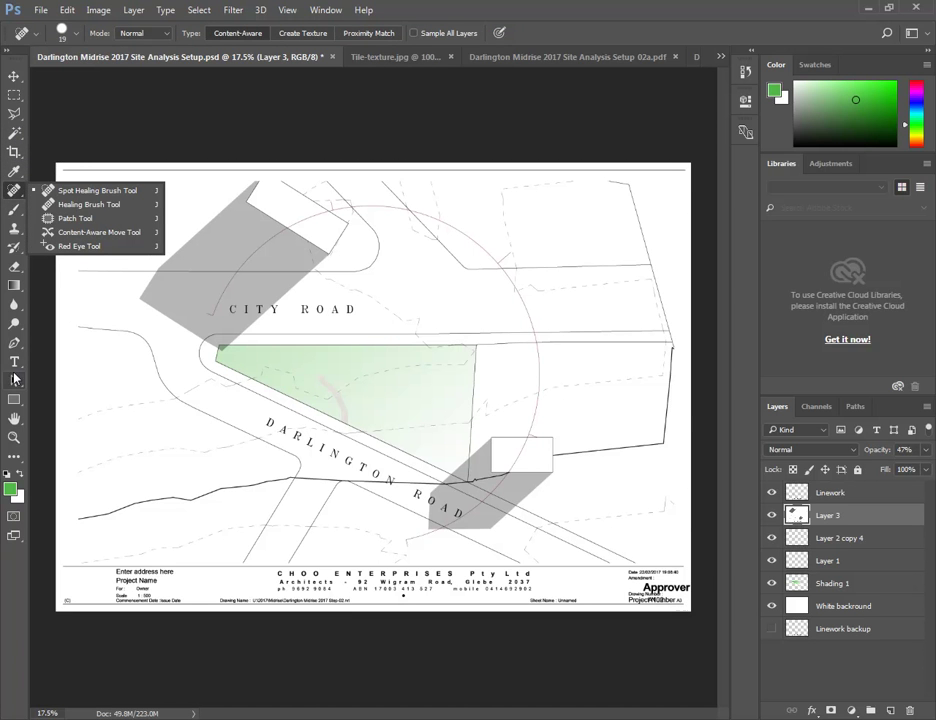
click(14, 344)
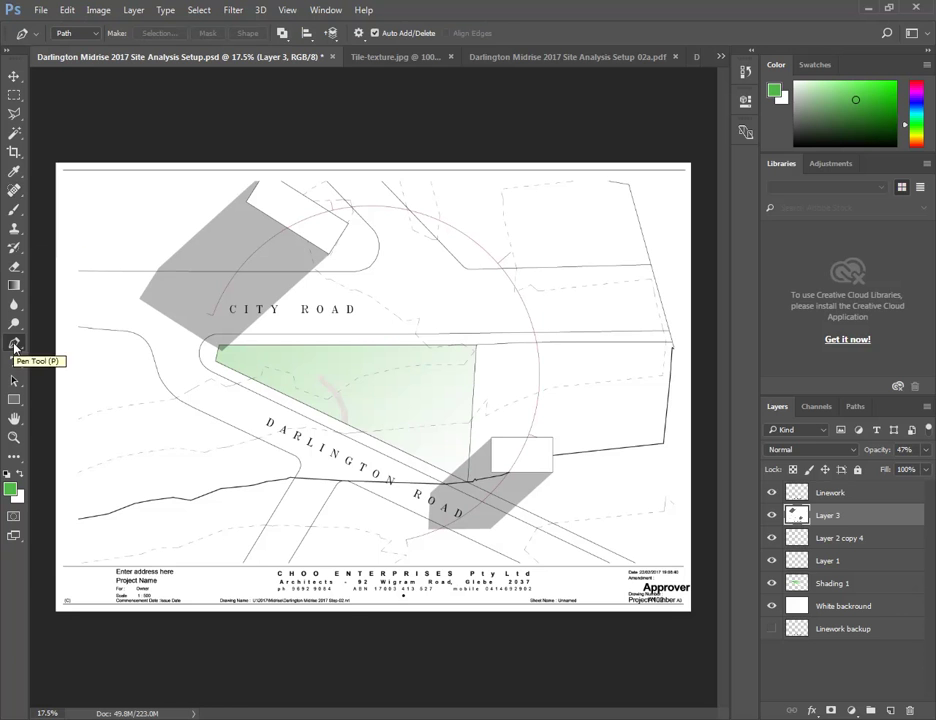
click(14, 346)
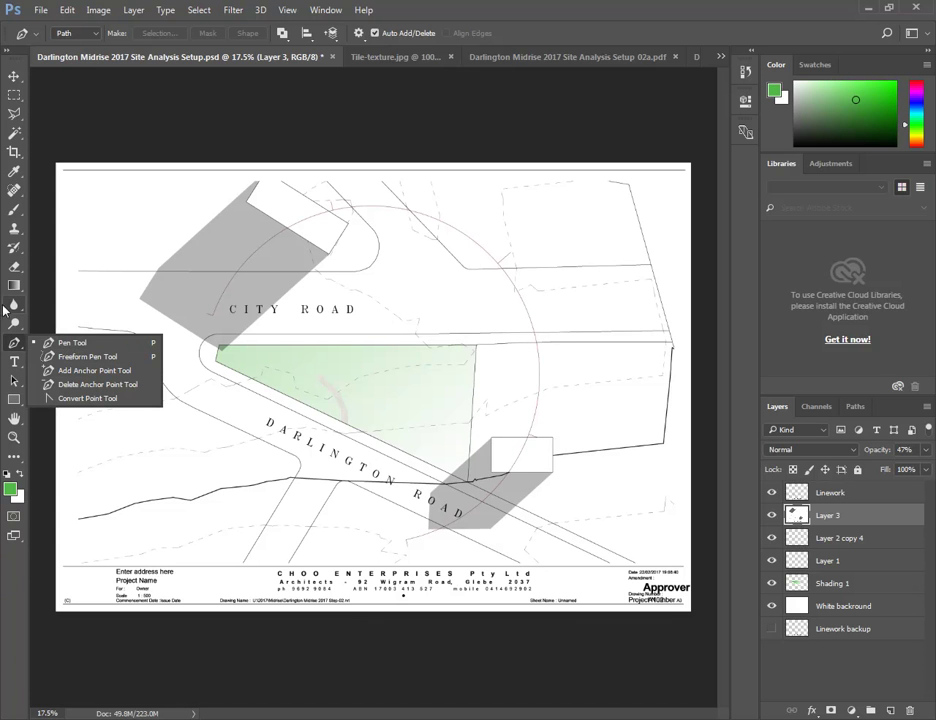
click(28, 242)
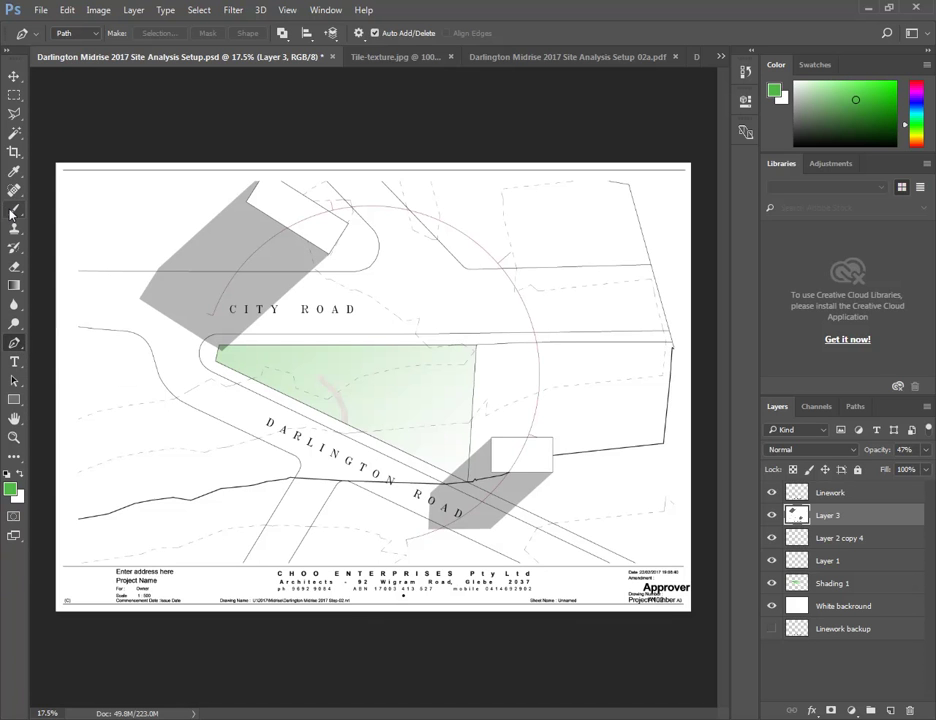
click(12, 213)
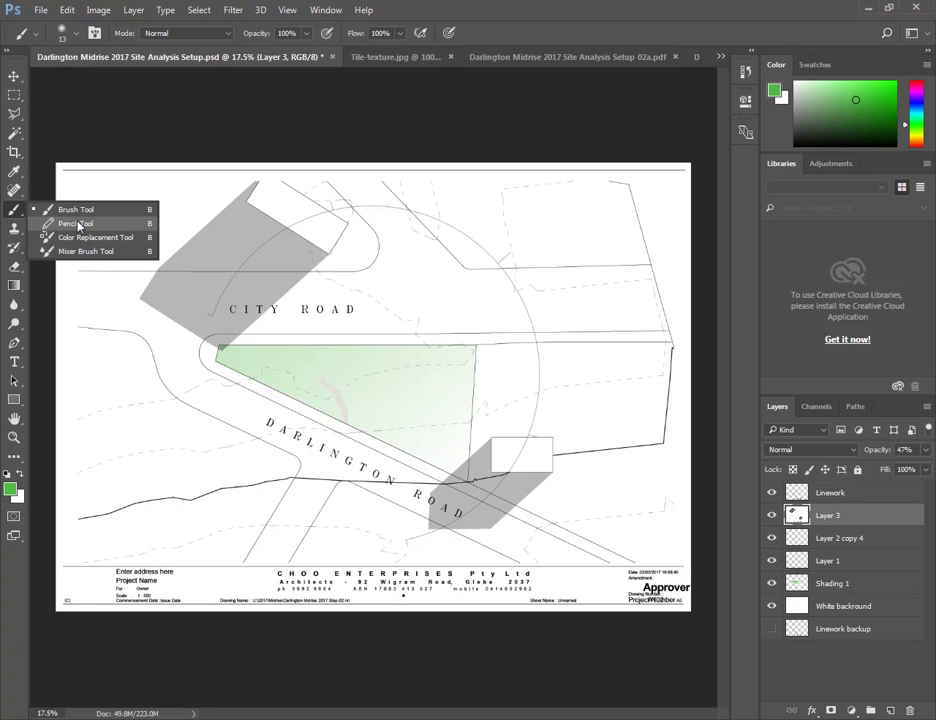
click(15, 345)
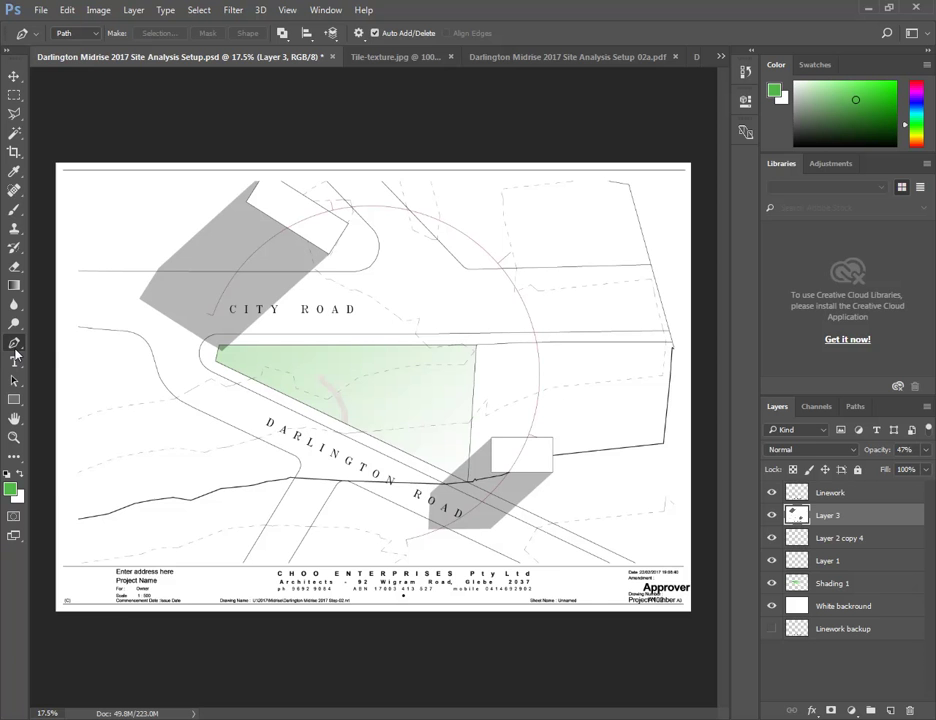
Switch to File Explorer and look through the files in the 2015 folder inside Demo on the U: drive
key(super+e)
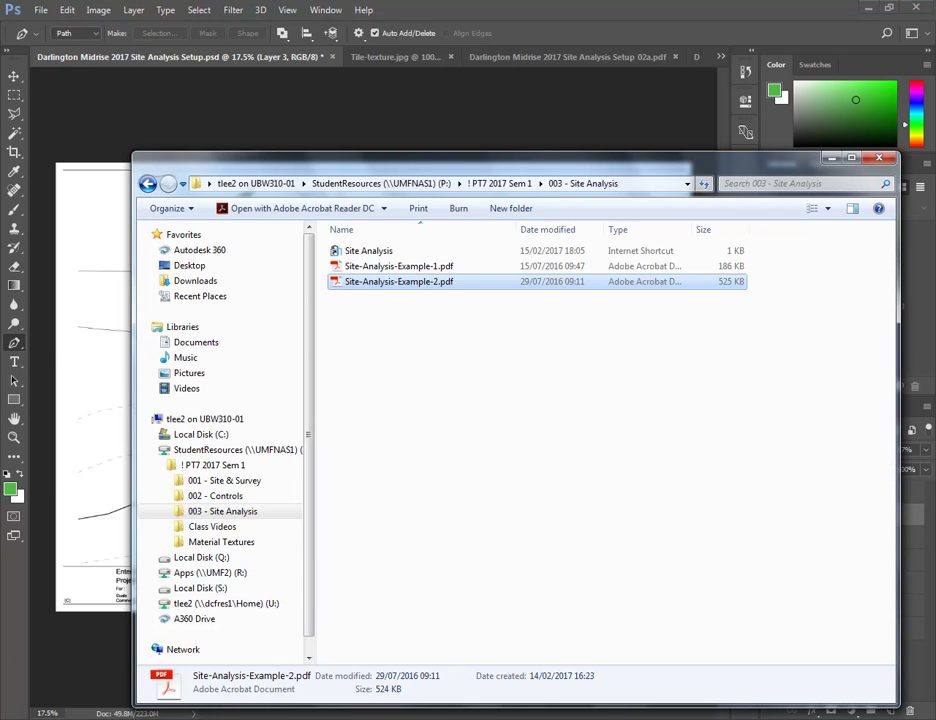
click(472, 467)
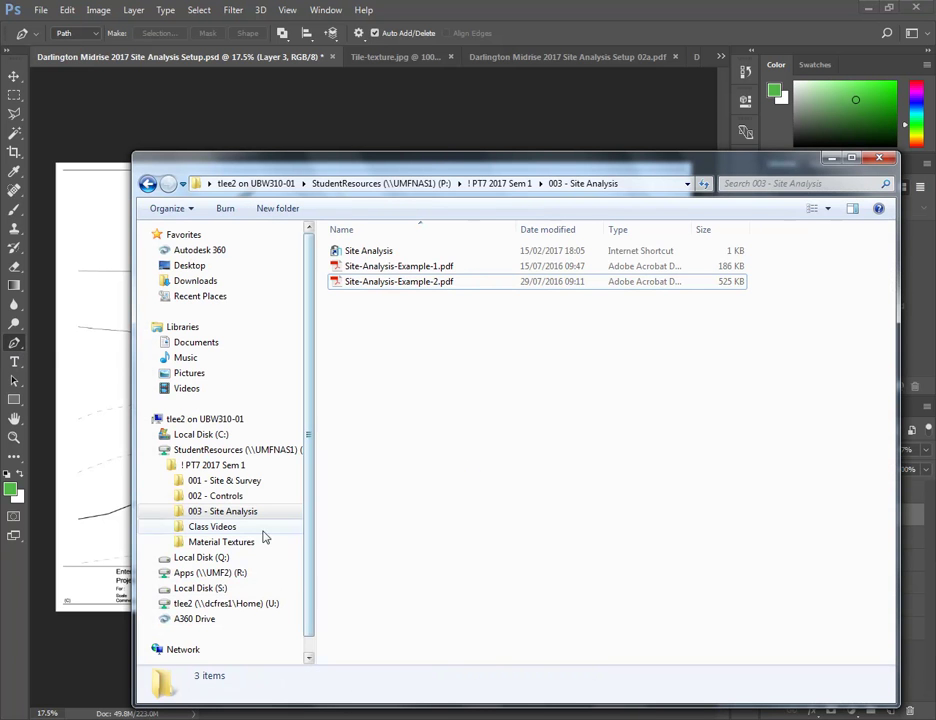
click(224, 604)
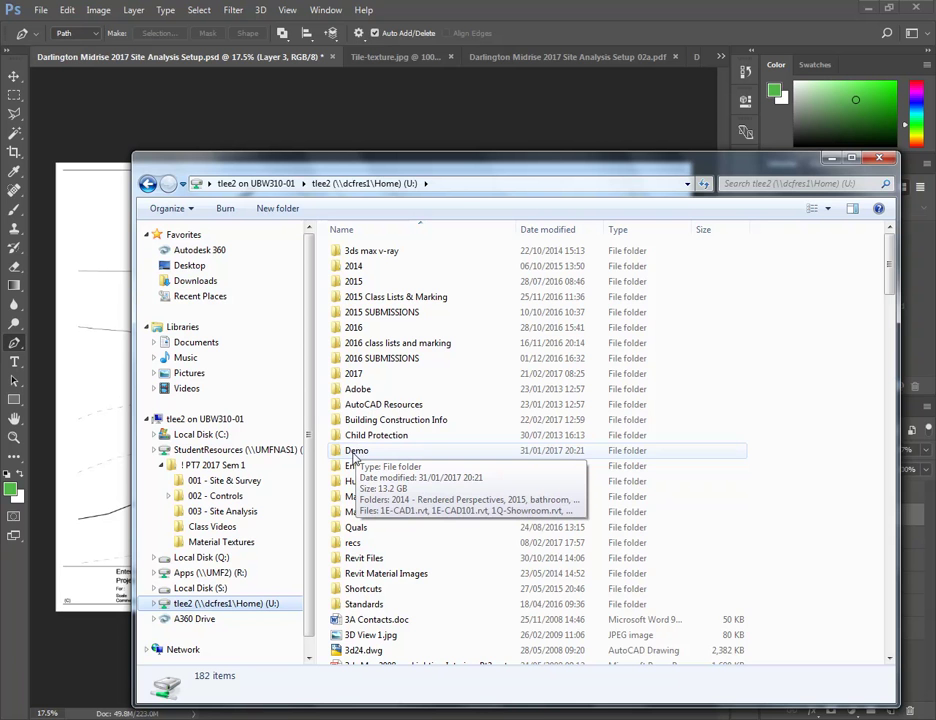
double_click(354, 453)
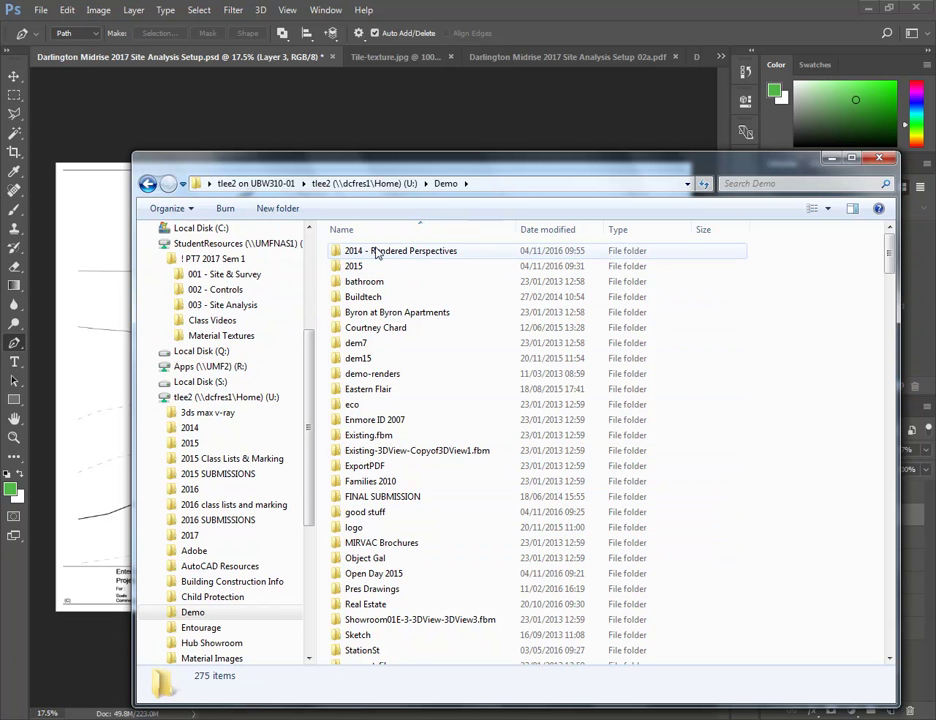
double_click(364, 264)
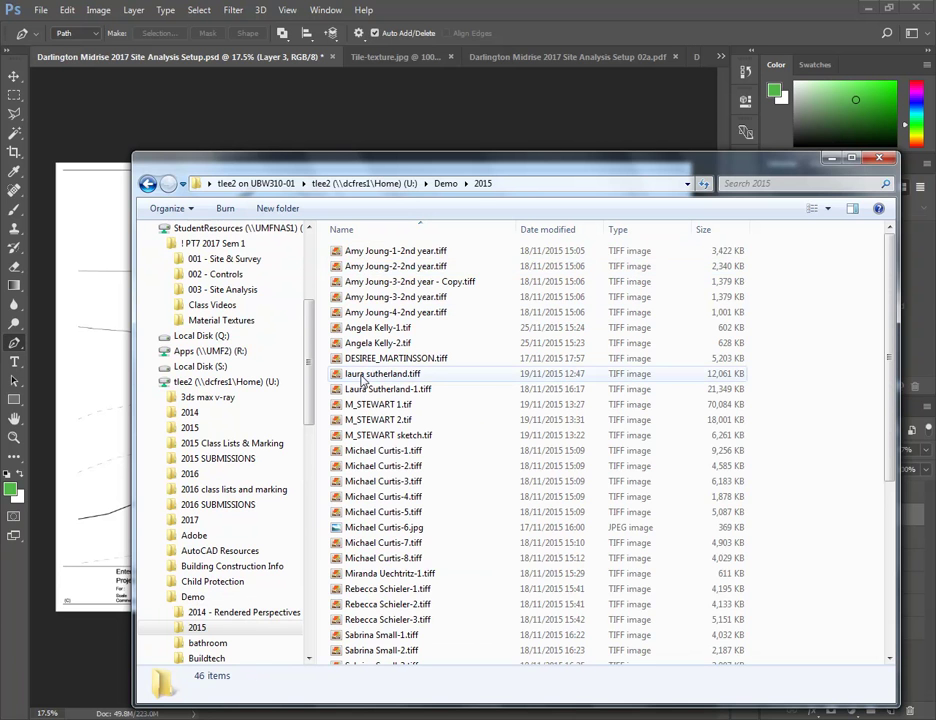
scroll(362, 378, down, 6)
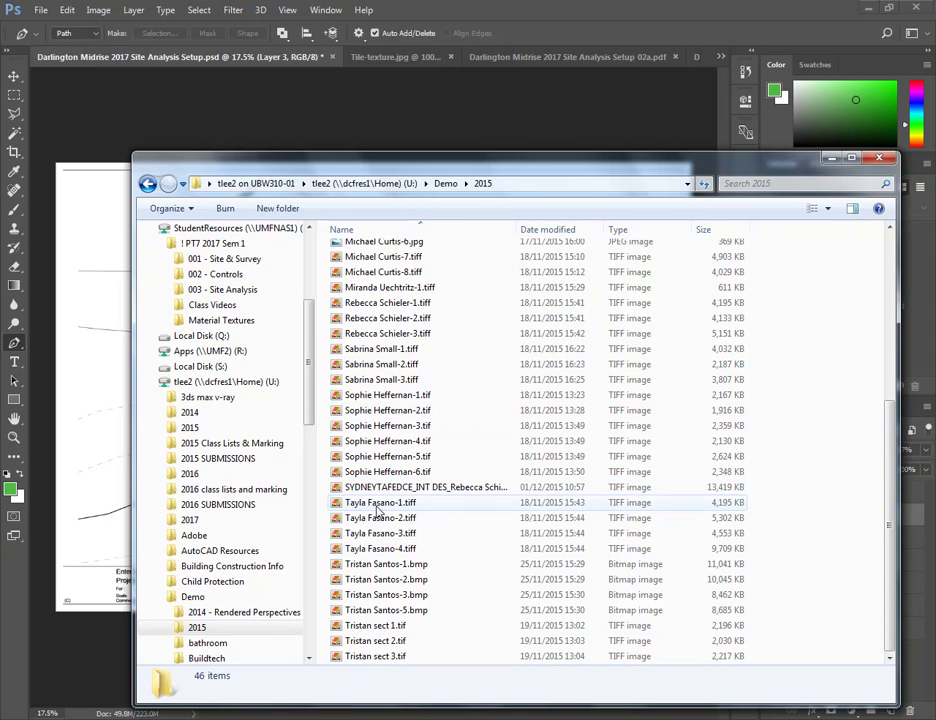
scroll(378, 510, up, 5)
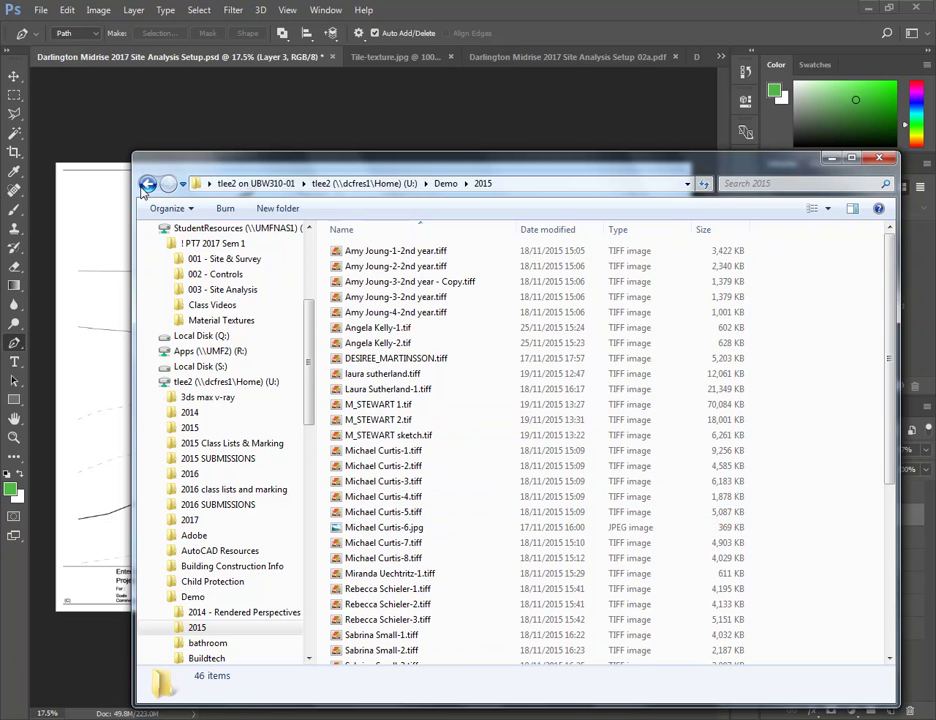
Return to the Demo folder, open the good stuff folder, and sort its files by name in descending order
key(BackSpace)
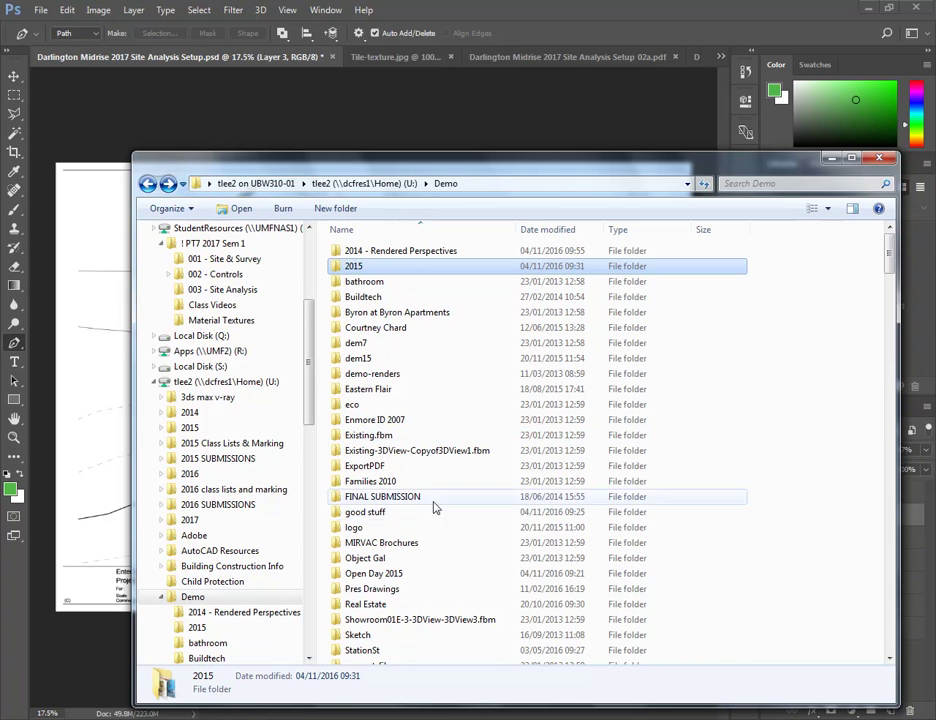
double_click(356, 516)
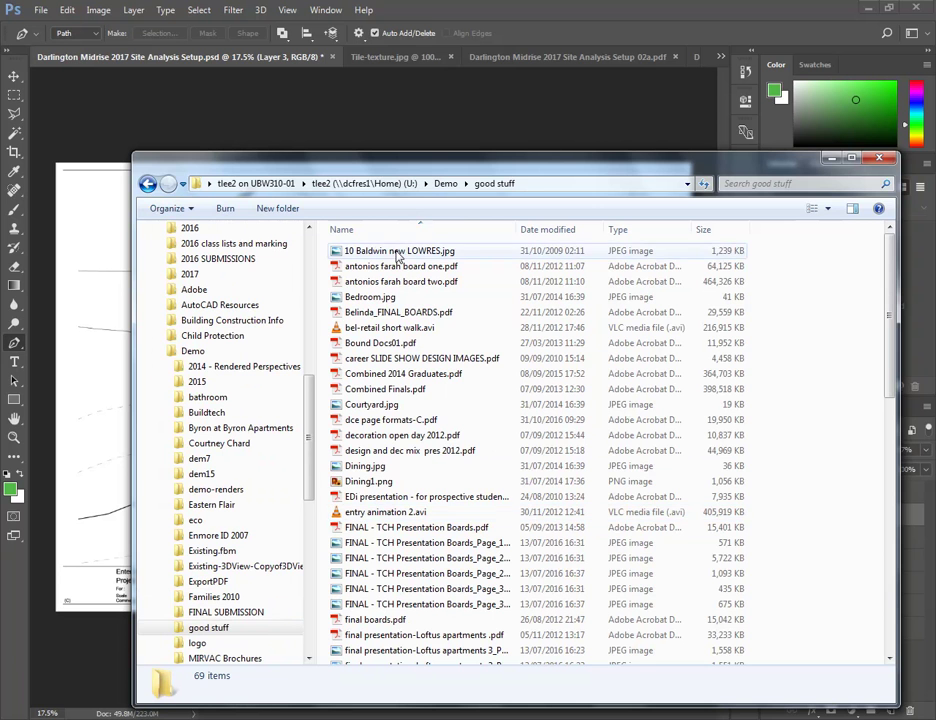
click(366, 231)
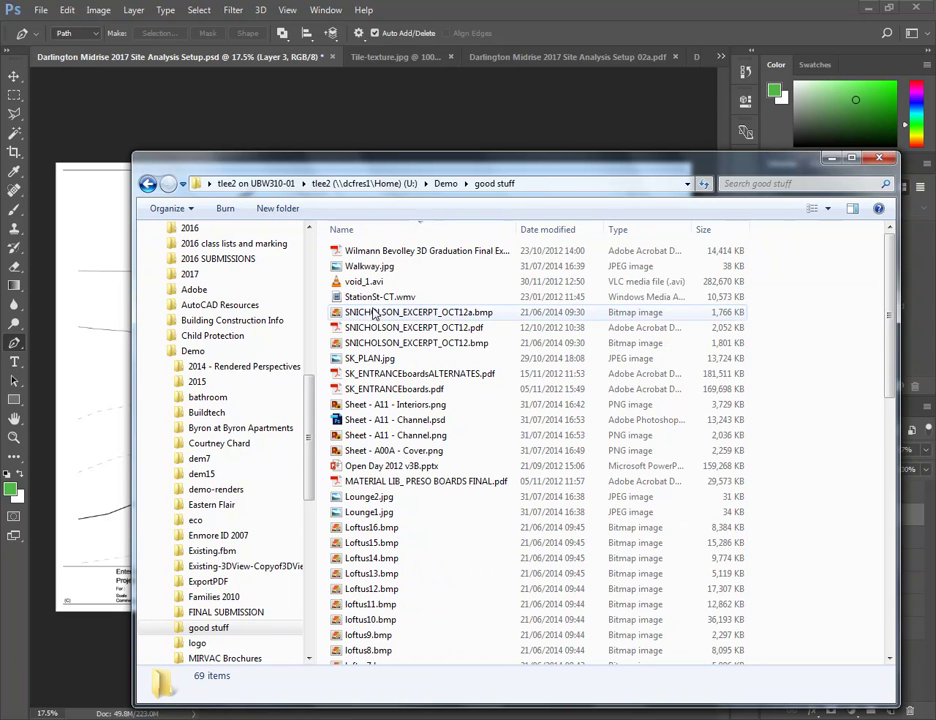
Sort the good stuff folder's files by name in ascending order and open Combined 2014 Graduates.pdf
click(362, 230)
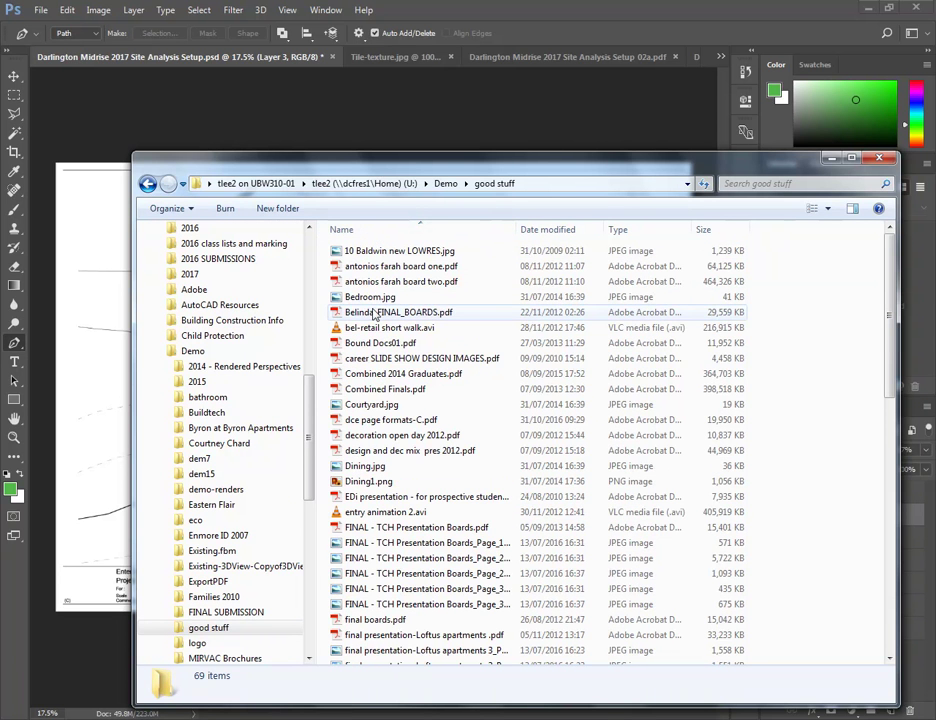
click(375, 378)
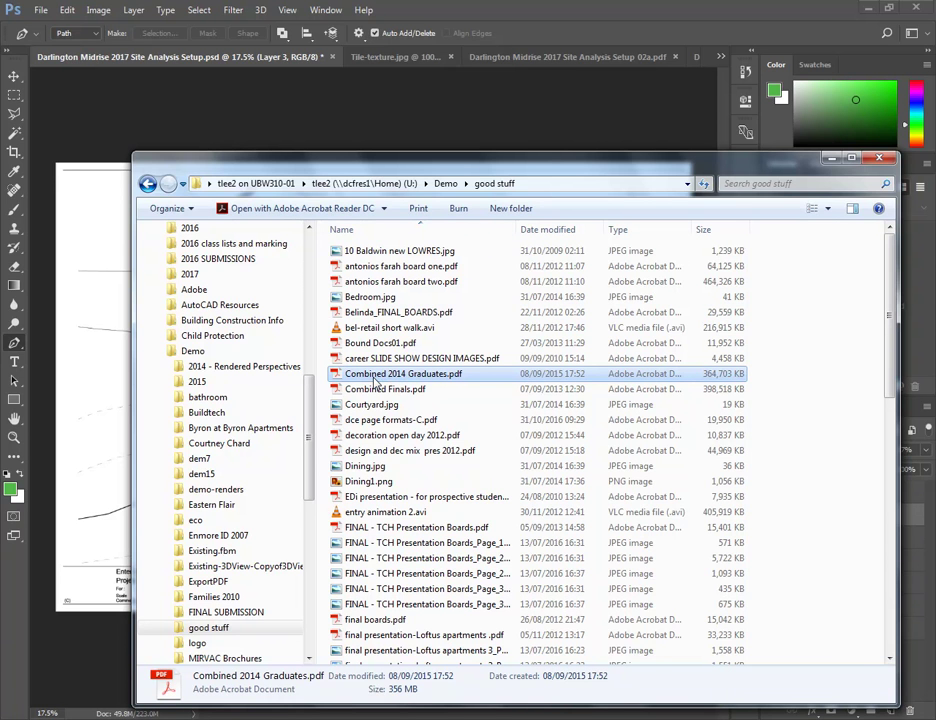
double_click(375, 378)
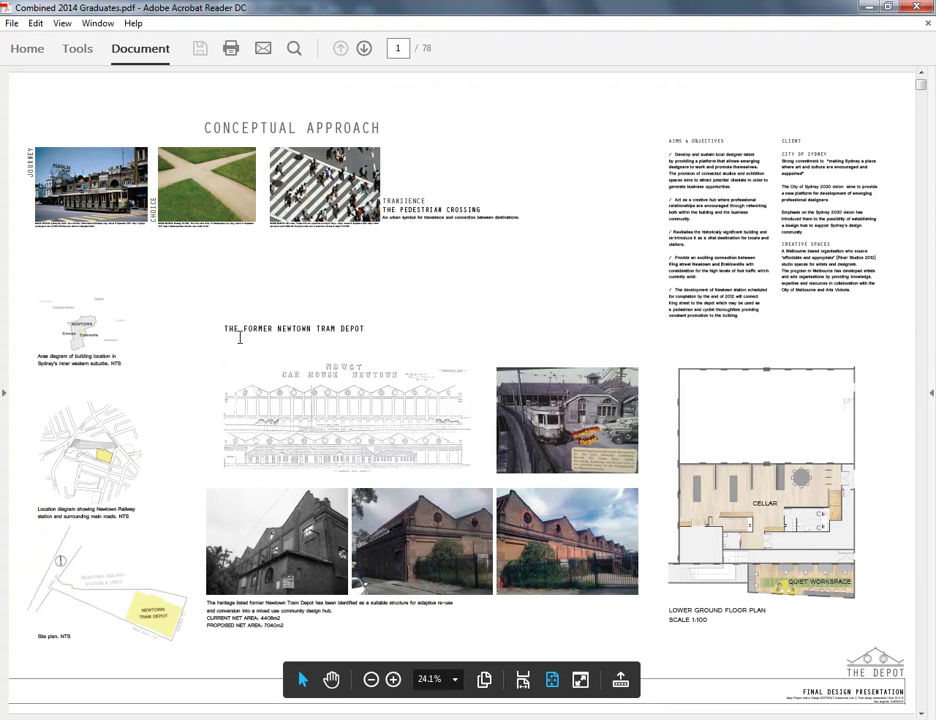
Look through the floor plans, sections and rendered views of The Depot's design presentation from page 1 to page 8
scroll(238, 337, down, 1)
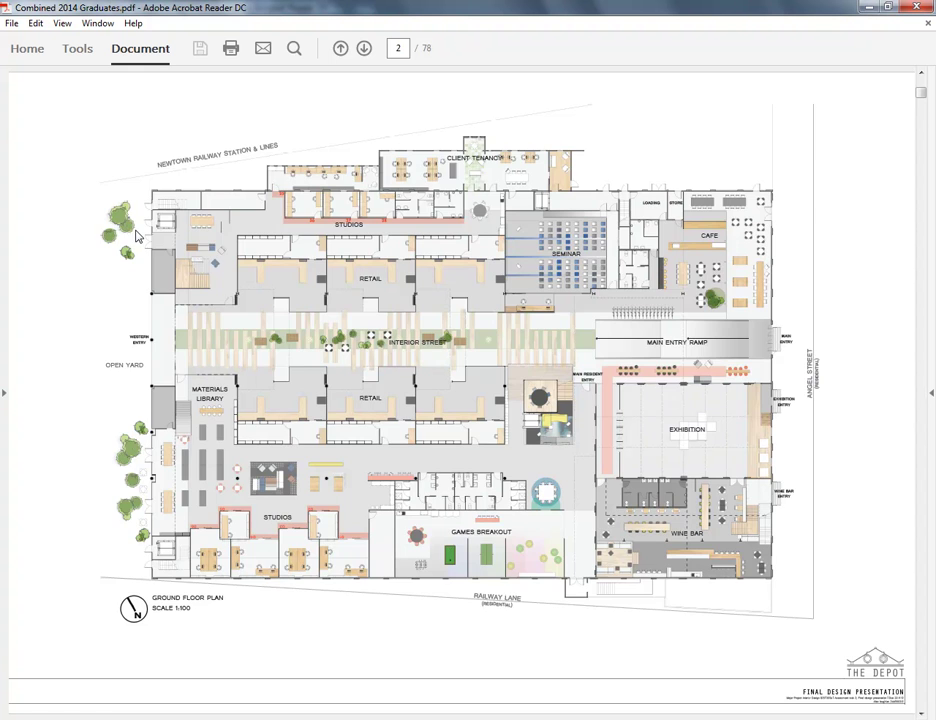
scroll(136, 235, down, 3)
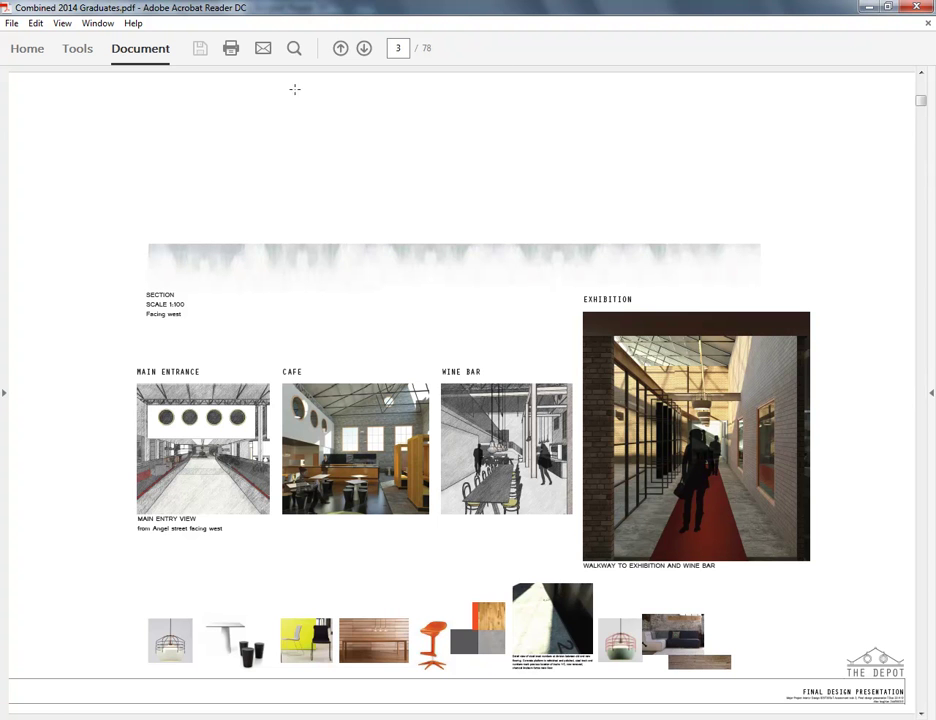
scroll(207, 224, down, 3)
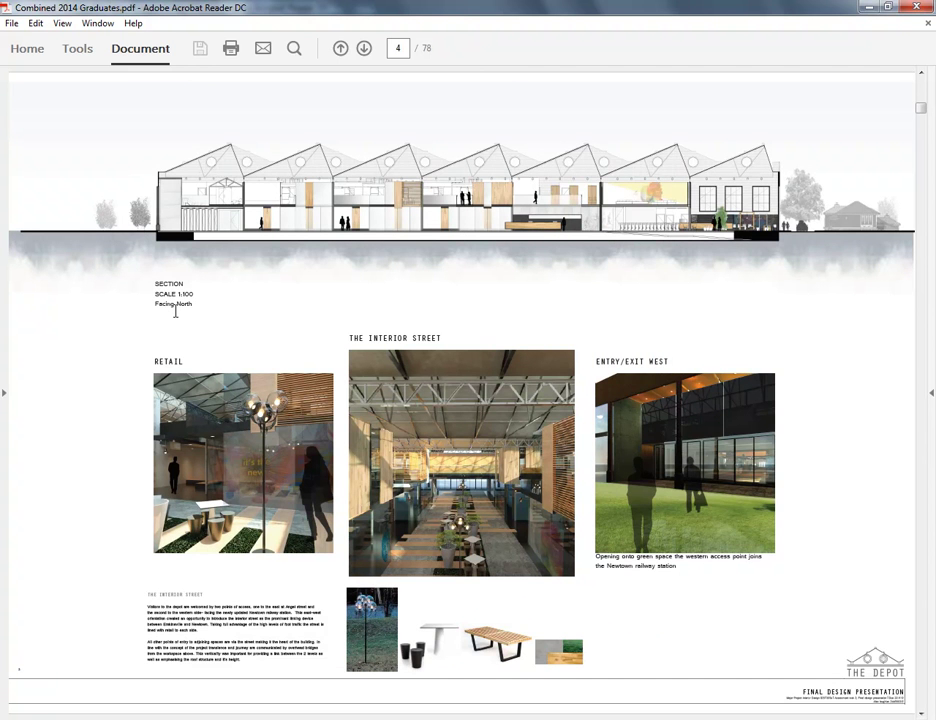
scroll(175, 311, down, 3)
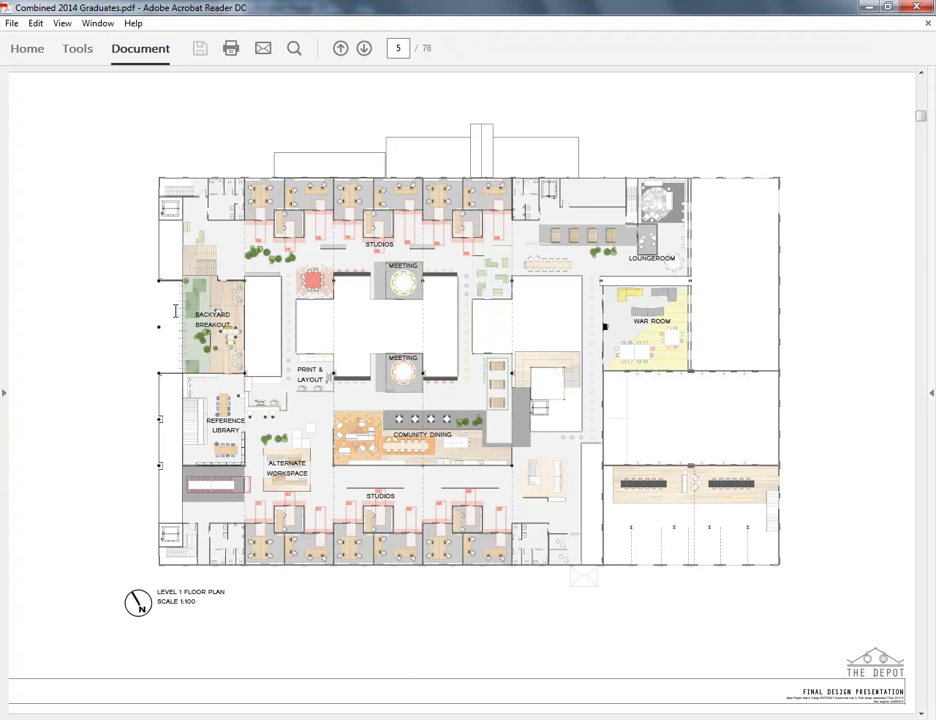
scroll(175, 311, down, 6)
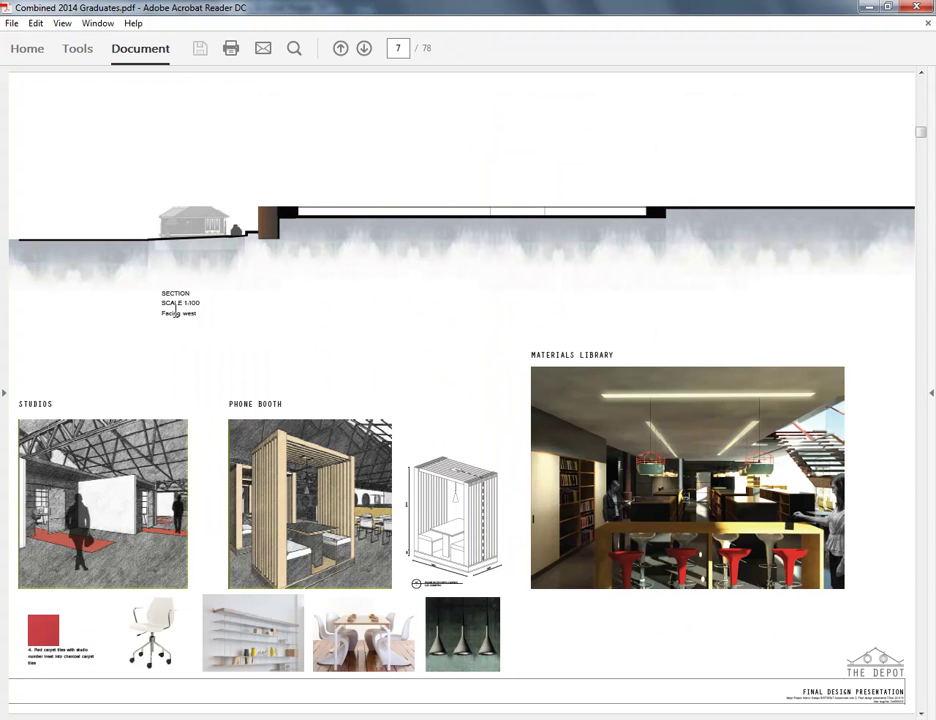
scroll(175, 311, down, 3)
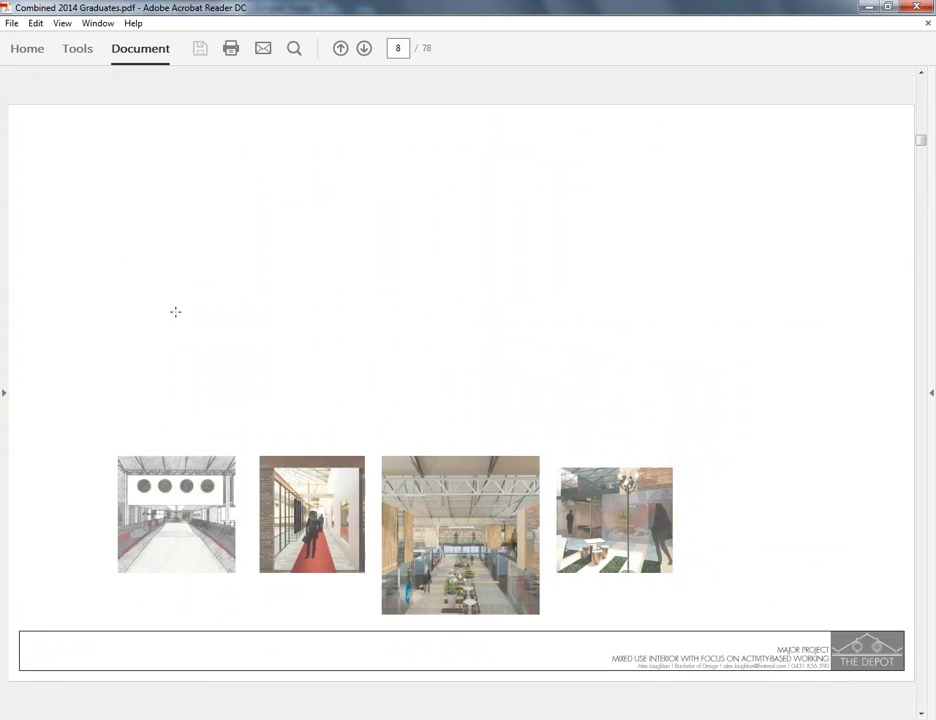